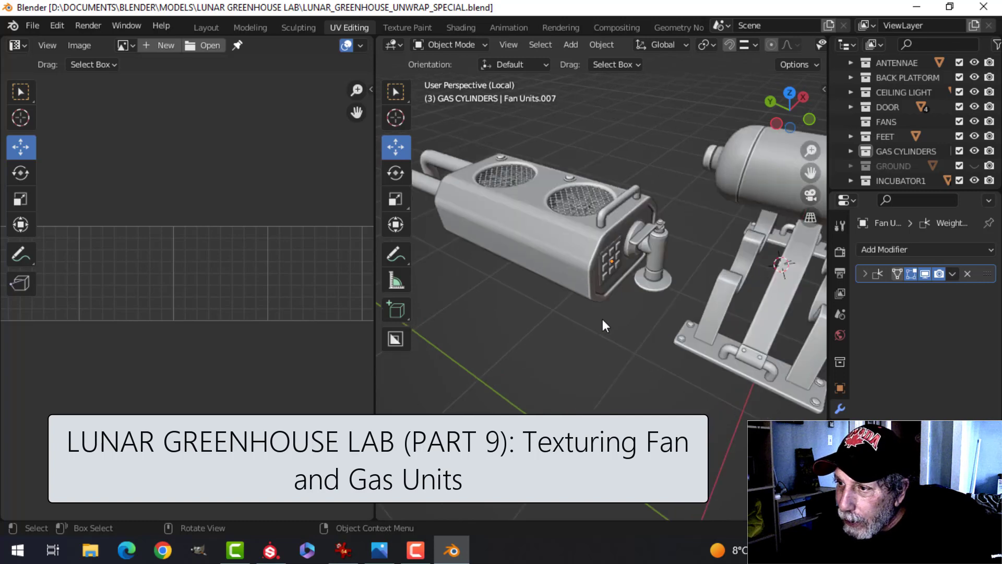
# Examine the fan unit and the gas cylinder with its stand from several angles and distances.
pyautogui.scroll(-3, 609, 310)
pyautogui.moveTo(611, 307); pyautogui.dragTo(588, 313, button='middle')
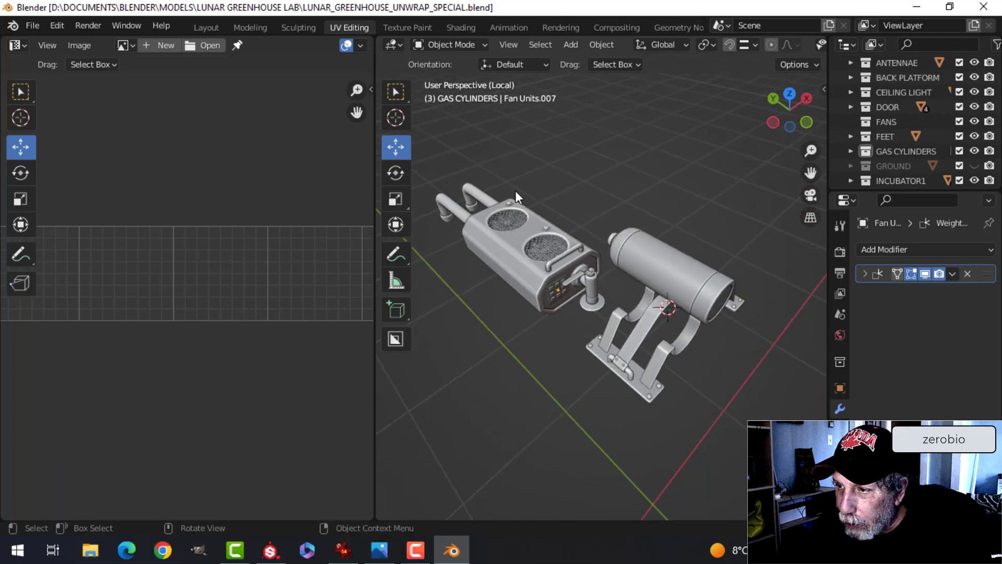
pyautogui.scroll(3, 526, 282)
pyautogui.scroll(-3, 519, 268)
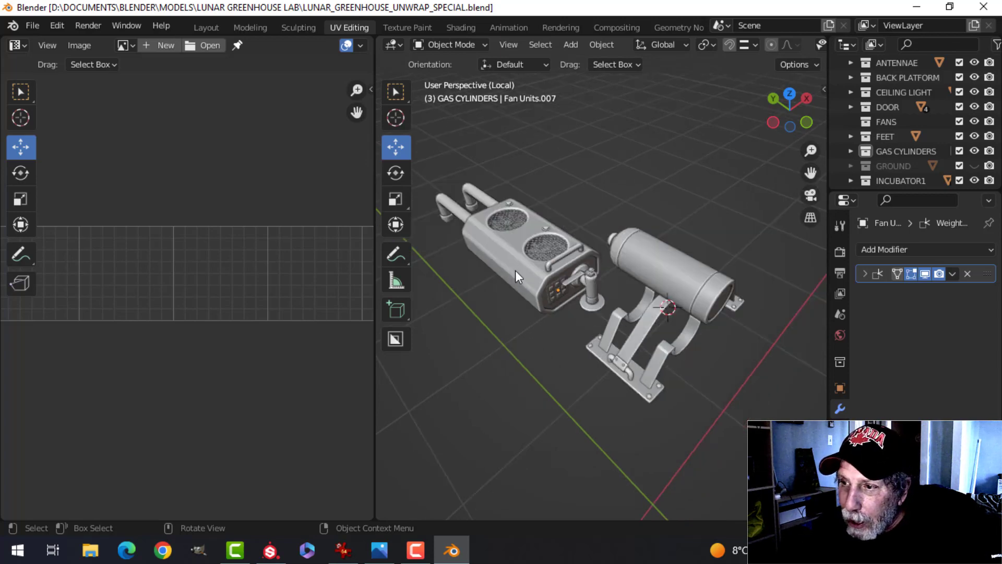
pyautogui.scroll(-2, 515, 268)
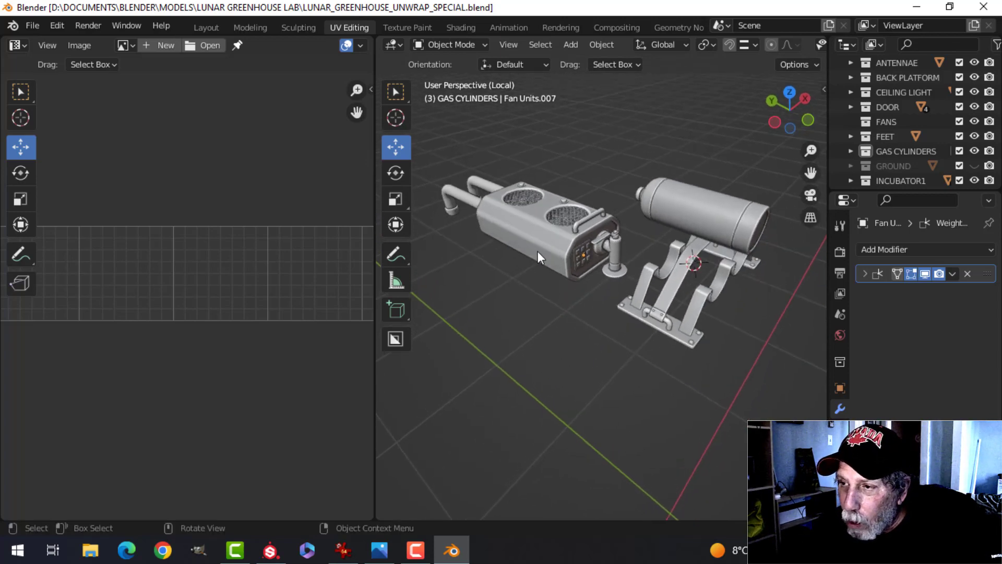
pyautogui.scroll(4, 569, 251)
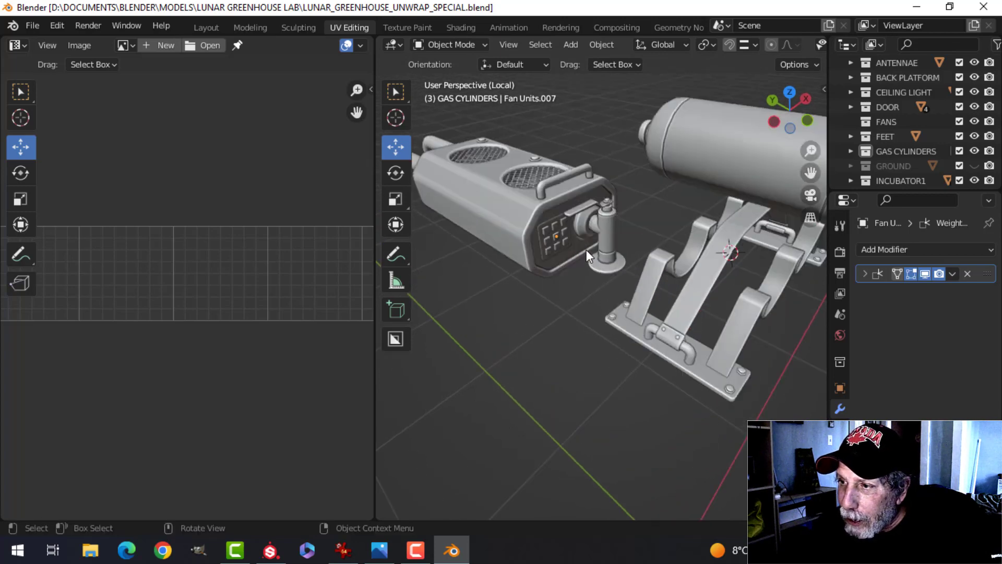
pyautogui.scroll(-2, 586, 249)
pyautogui.keyDown('shift'); pyautogui.moveTo(584, 256); pyautogui.dragTo(591, 274, button='middle'); pyautogui.keyUp('shift')
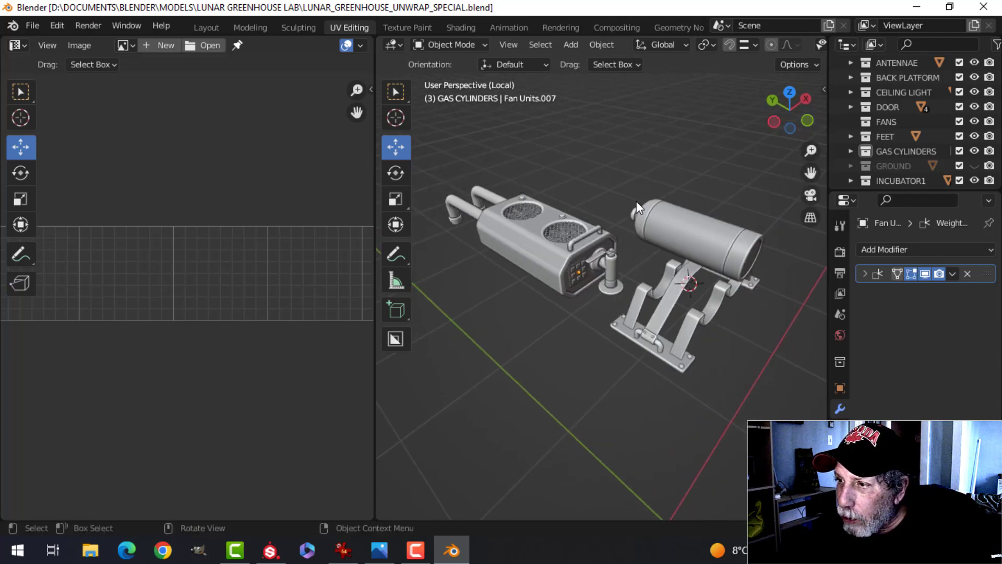
pyautogui.scroll(-2, 689, 271)
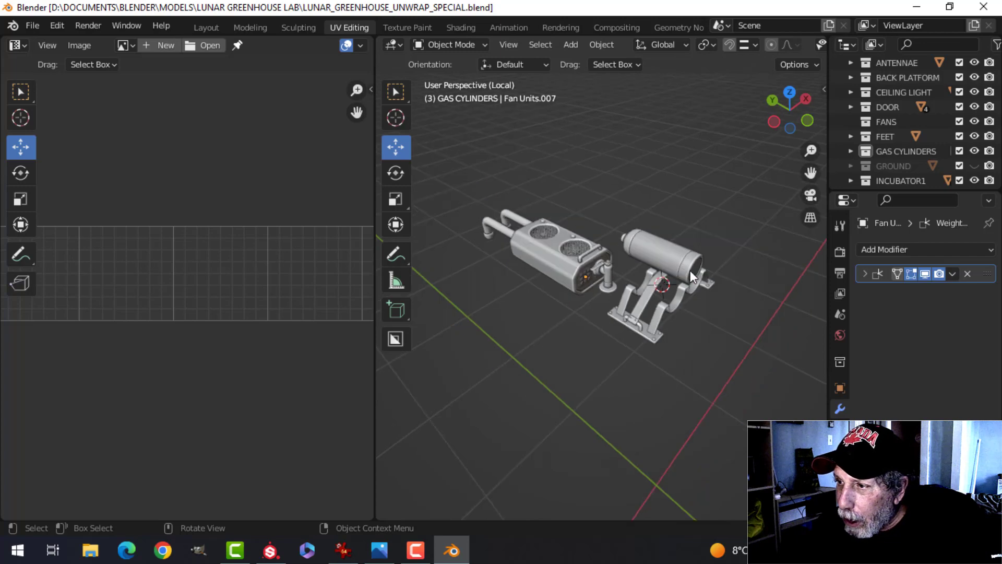
pyautogui.moveTo(670, 262); pyautogui.dragTo(644, 254, button='middle')
pyautogui.scroll(1, 644, 255)
# Select the gas cylinder and inspect it together with the curved stand beneath it.
pyautogui.click(631, 217)
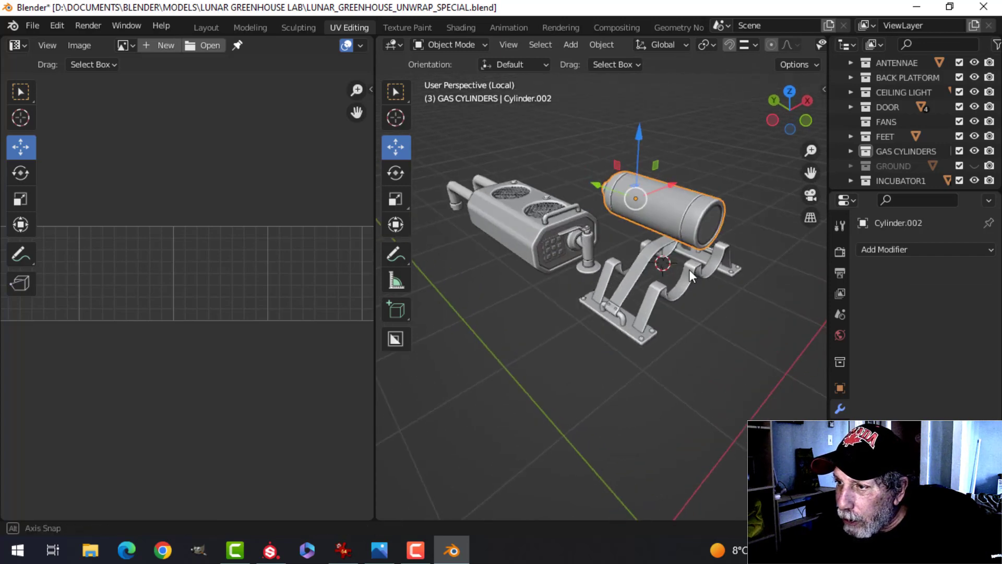
pyautogui.scroll(3, 659, 268)
pyautogui.scroll(-2, 649, 266)
pyautogui.keyDown('shift'); pyautogui.moveTo(649, 266); pyautogui.dragTo(653, 255, button='middle'); pyautogui.keyUp('shift')
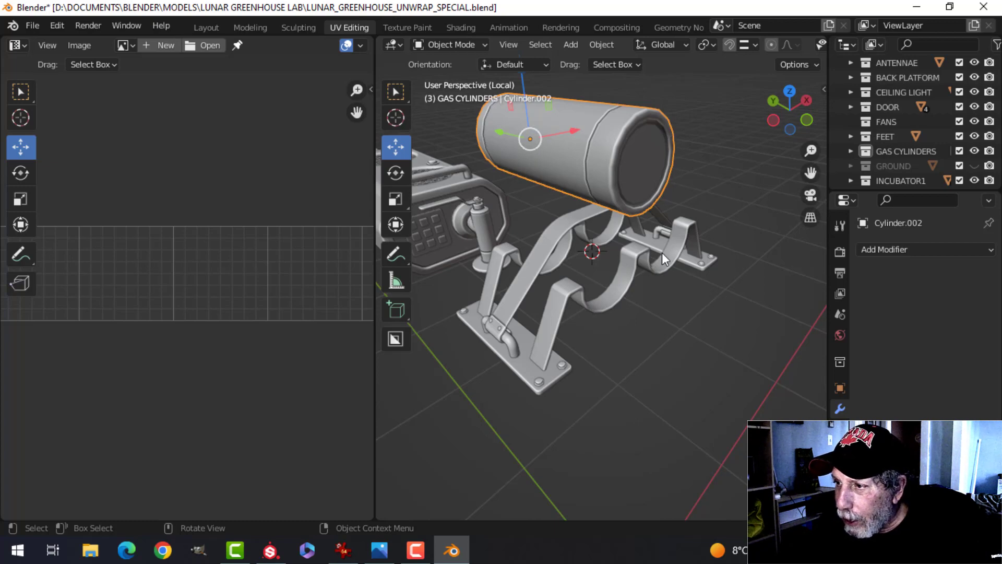
pyautogui.scroll(-3, 656, 237)
pyautogui.moveTo(616, 238); pyautogui.dragTo(653, 251, button='middle')
# Select all fan and gas unit parts, enter Edit Mode and maximize the UV editor to show their UV layouts.
pyautogui.hotkey('alt', 'a')
pyautogui.scroll(4, 651, 236)
pyautogui.scroll(-6, 651, 235)
pyautogui.press('a')
pyautogui.press('Tab')
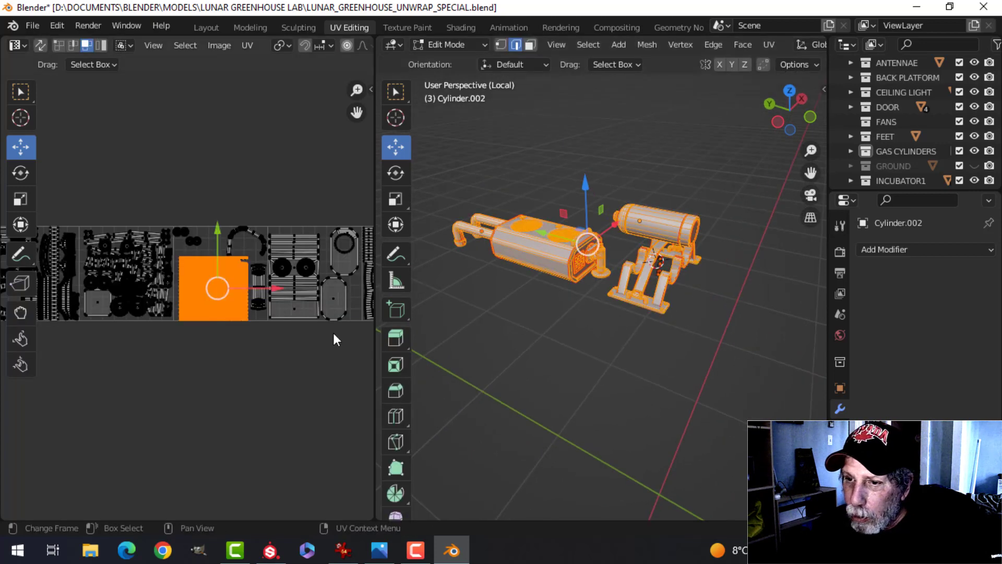
pyautogui.scroll(-3, 313, 337)
pyautogui.scroll(3, 276, 357)
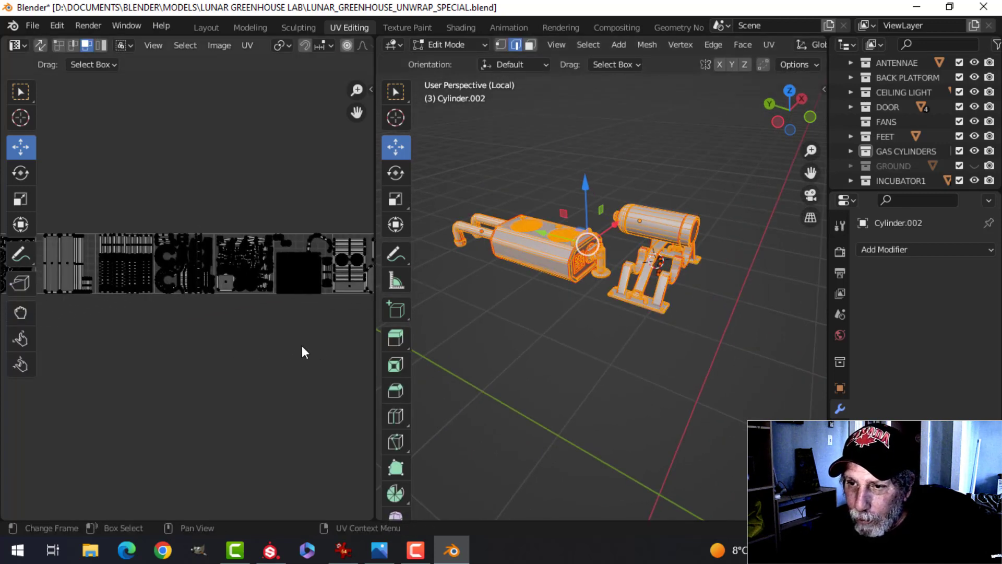
pyautogui.hotkey('ctrl', 'space')
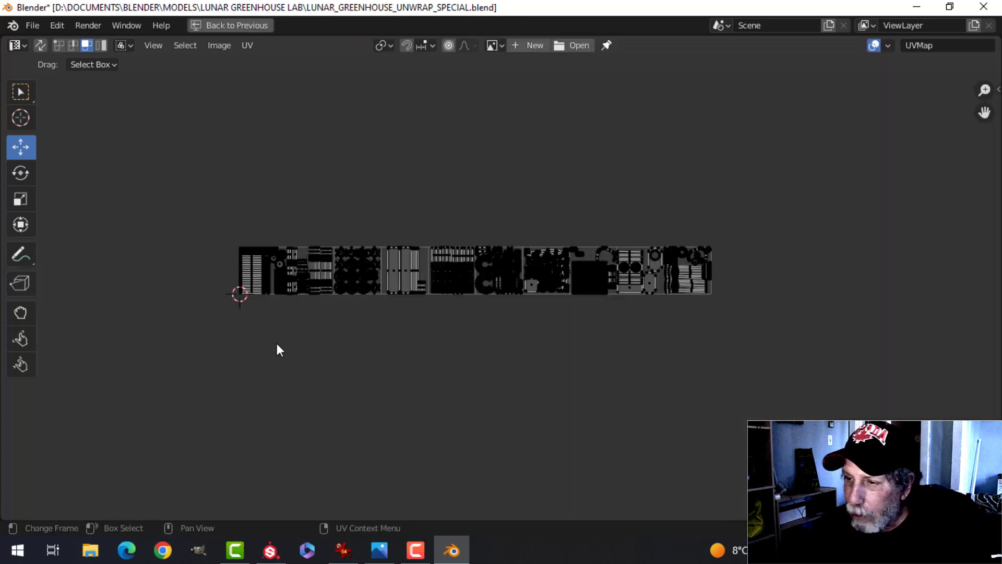
# Examine how the UV islands of both units are distributed across the row of UDIM tiles.
pyautogui.scroll(3, 402, 370)
pyautogui.scroll(-1, 393, 375)
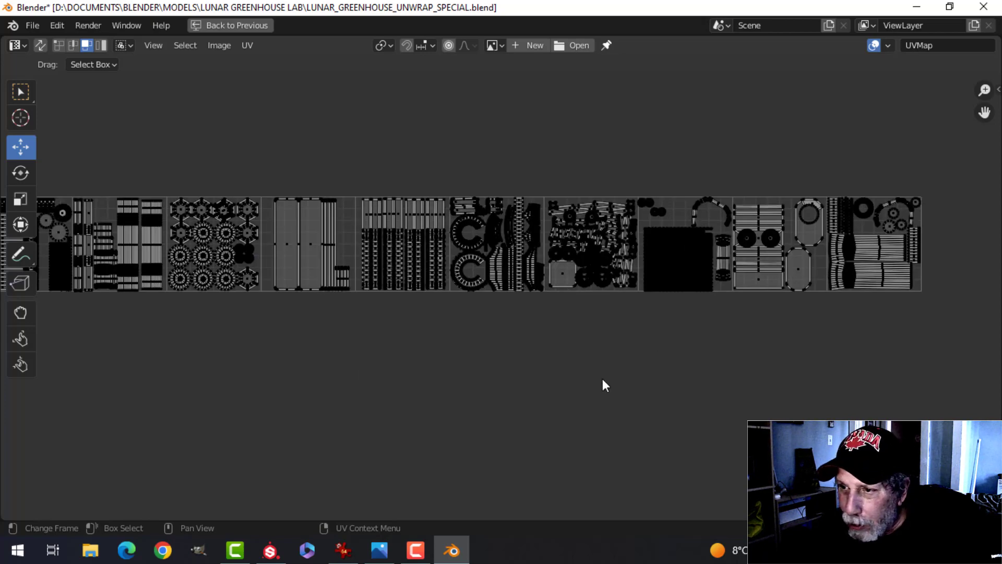
pyautogui.scroll(1, 365, 355)
pyautogui.scroll(-1, 250, 334)
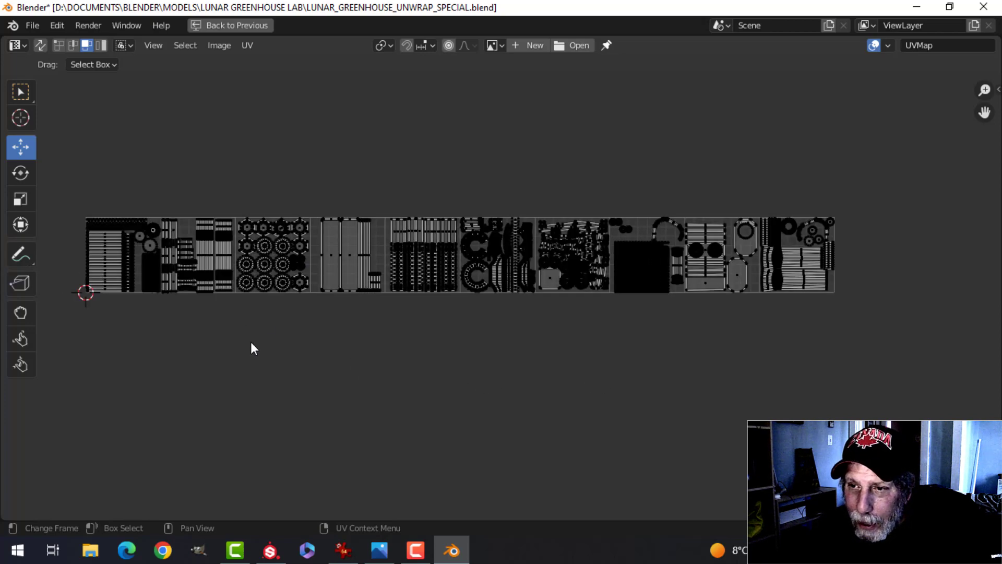
pyautogui.moveTo(266, 353); pyautogui.dragTo(311, 351, button='middle')
pyautogui.scroll(3, 291, 351)
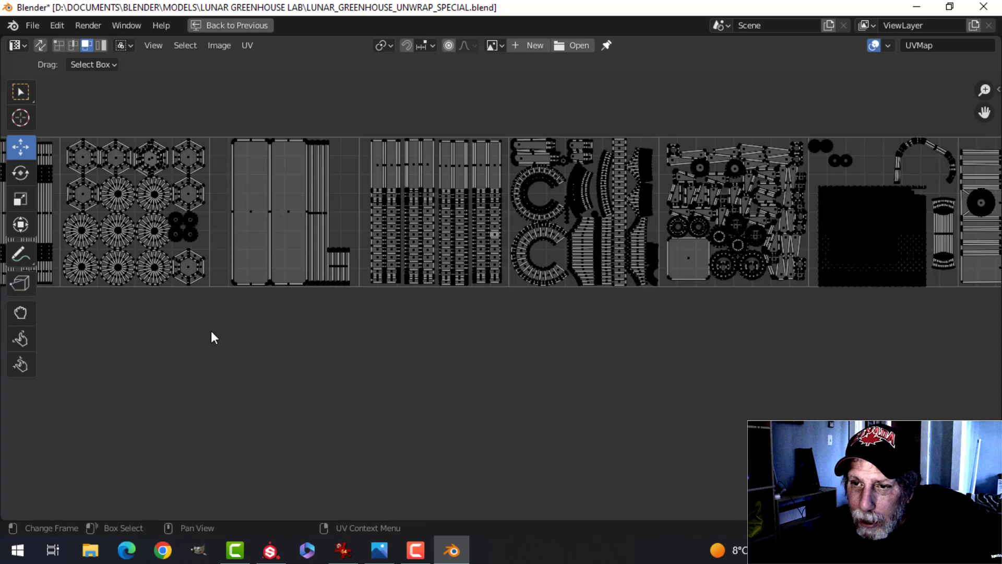
pyautogui.moveTo(230, 331); pyautogui.dragTo(348, 354, button='middle')
pyautogui.scroll(-1, 559, 346)
pyautogui.moveTo(559, 347); pyautogui.dragTo(336, 354, button='middle')
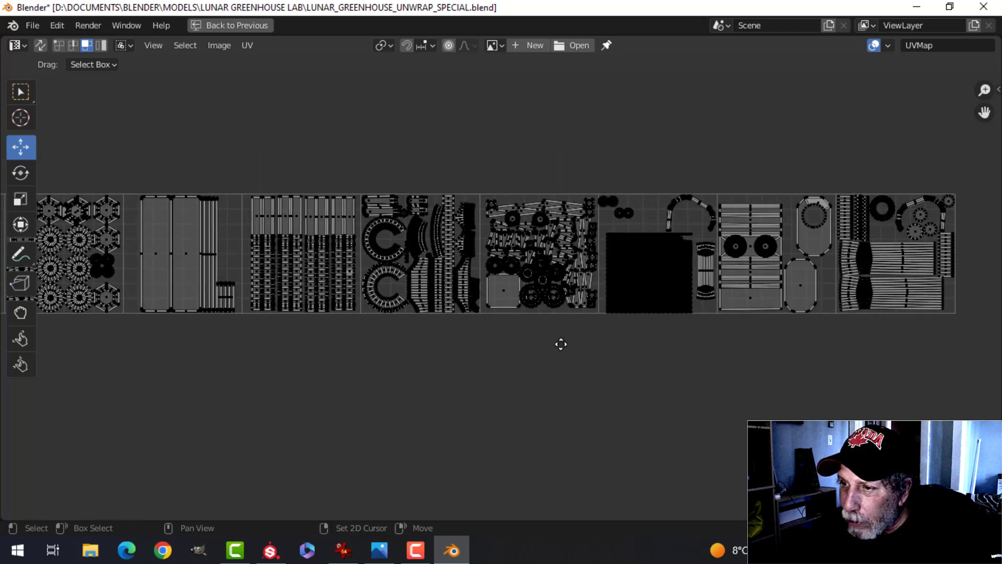
pyautogui.moveTo(559, 343); pyautogui.dragTo(511, 354, button='middle')
pyautogui.scroll(1, 510, 353)
pyautogui.scroll(-1, 510, 353)
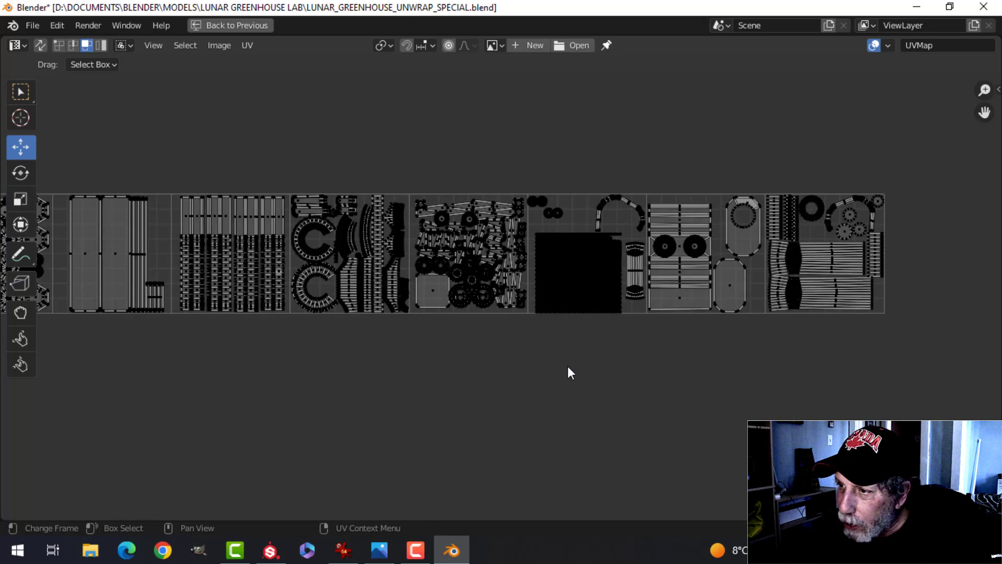
pyautogui.scroll(1, 524, 368)
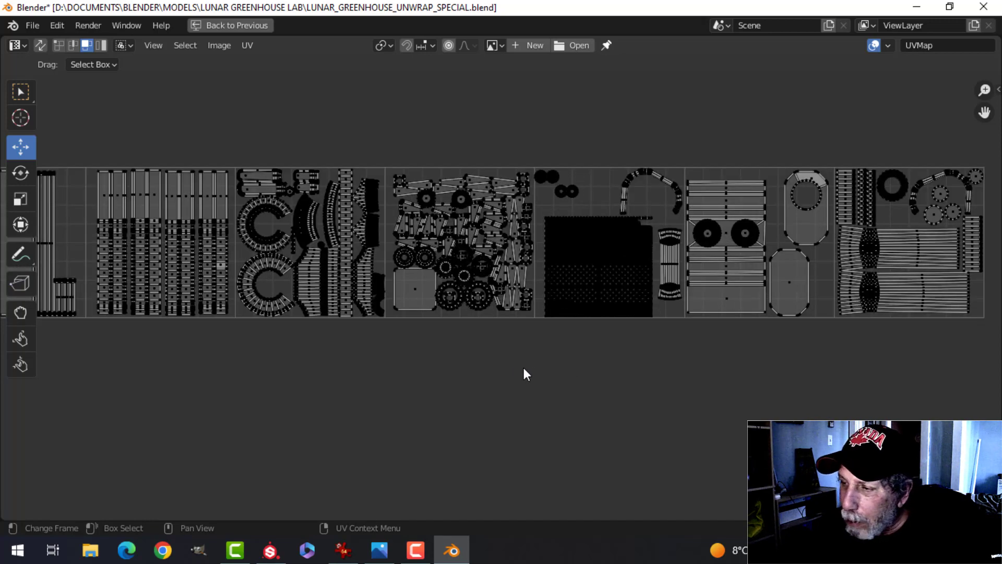
pyautogui.scroll(-1, 524, 368)
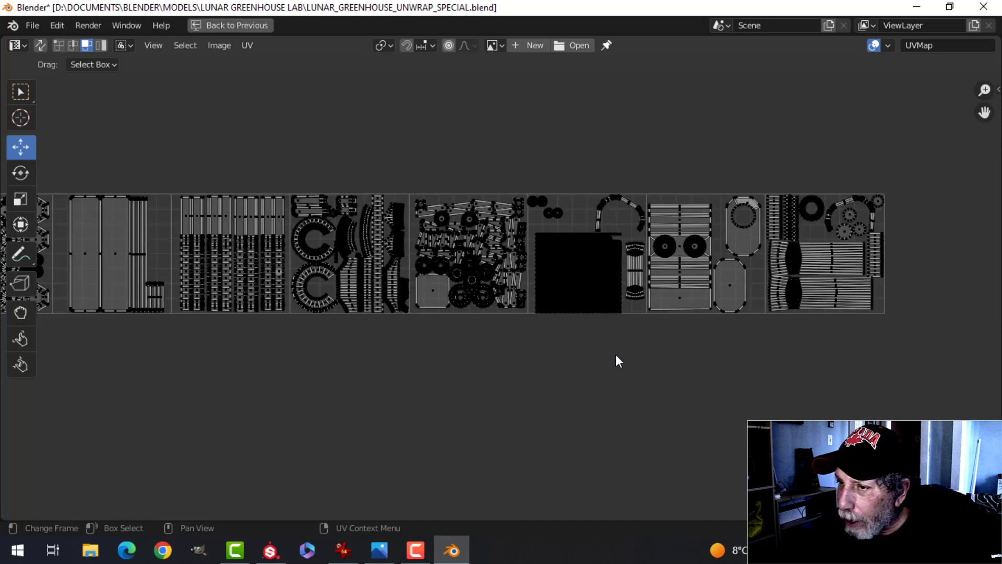
pyautogui.scroll(1, 604, 376)
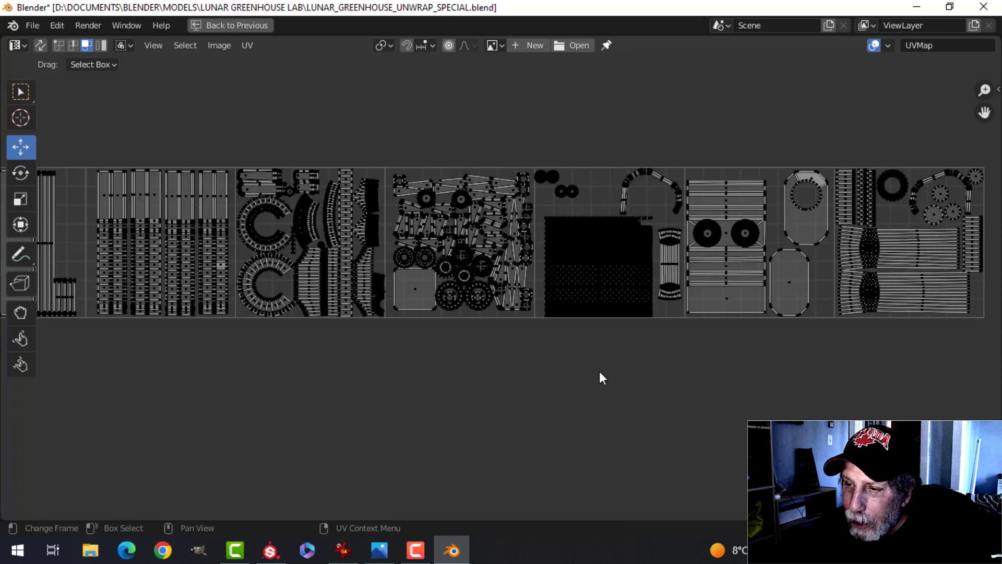
pyautogui.scroll(4, 599, 371)
pyautogui.scroll(-1, 594, 372)
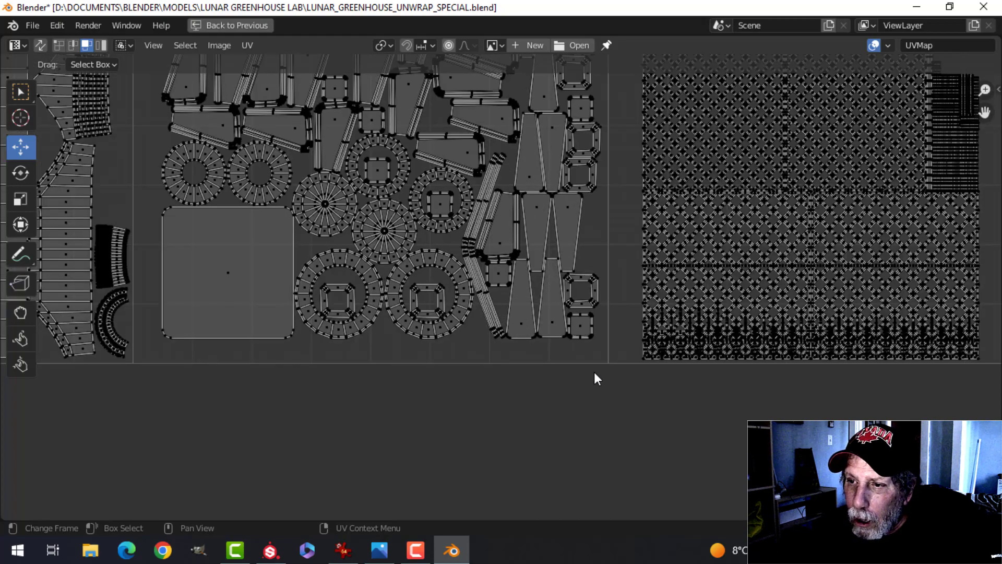
pyautogui.scroll(-5, 592, 373)
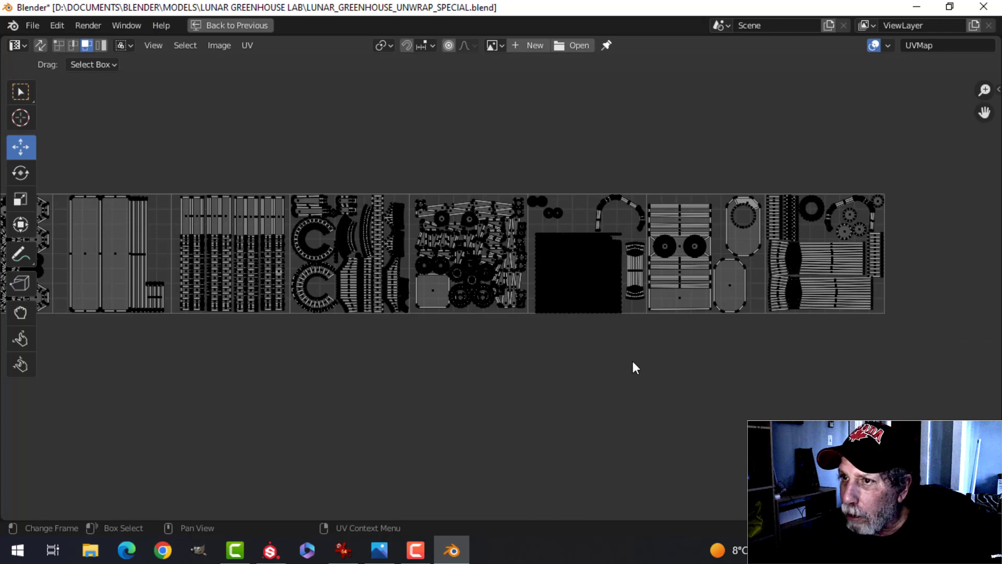
# Restore the split UV Editing layout and return the models to Object Mode.
pyautogui.click(250, 29)
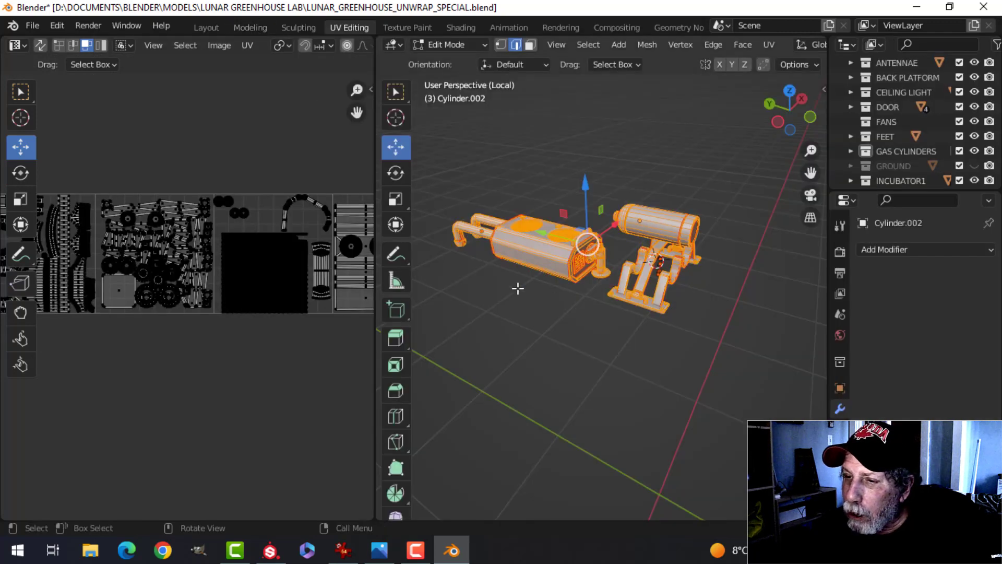
pyautogui.press('Tab')
pyautogui.moveTo(664, 299); pyautogui.dragTo(658, 303, button='middle')
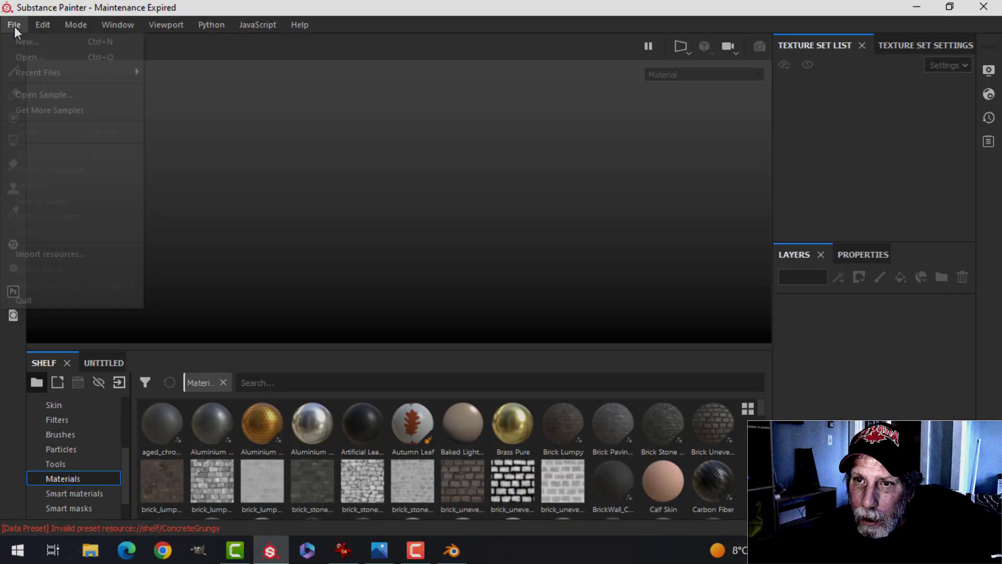
# Switch to Substance Painter and create a new project from FanUnit_GasUnit.fbx using the UV Tile workflow.
pyautogui.click(14, 24)
pyautogui.click(24, 41)
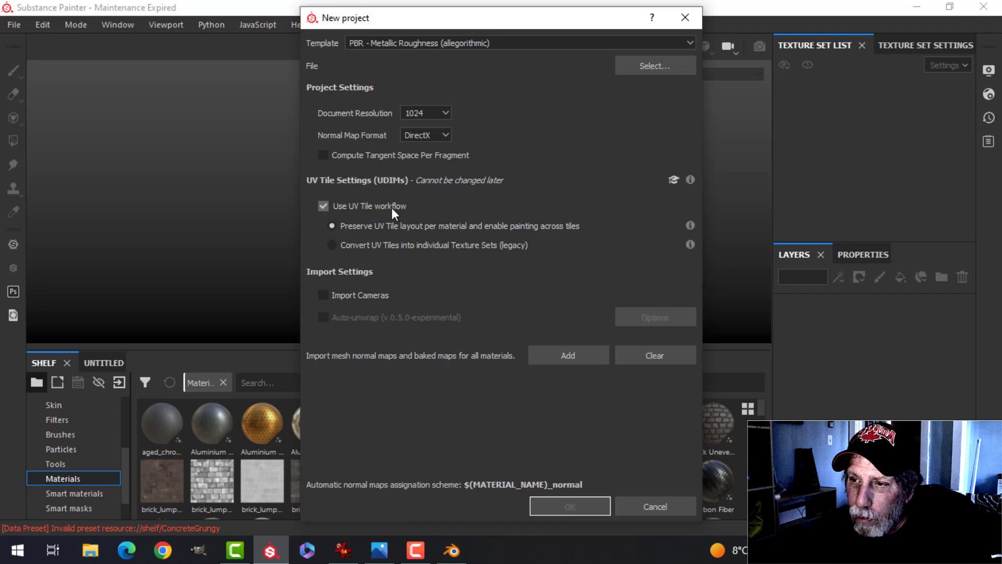
pyautogui.click(644, 66)
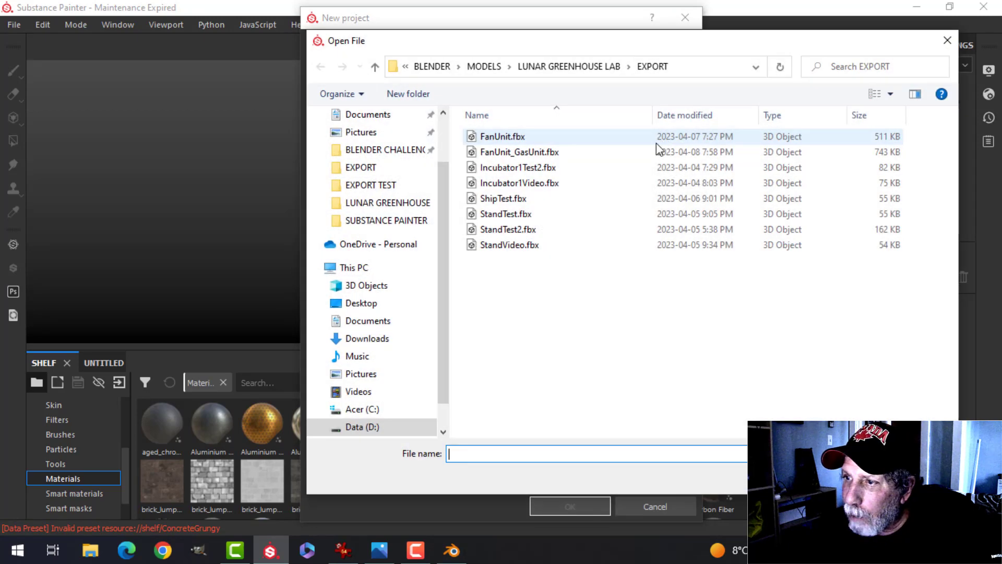
pyautogui.click(524, 152)
pyautogui.click(848, 477)
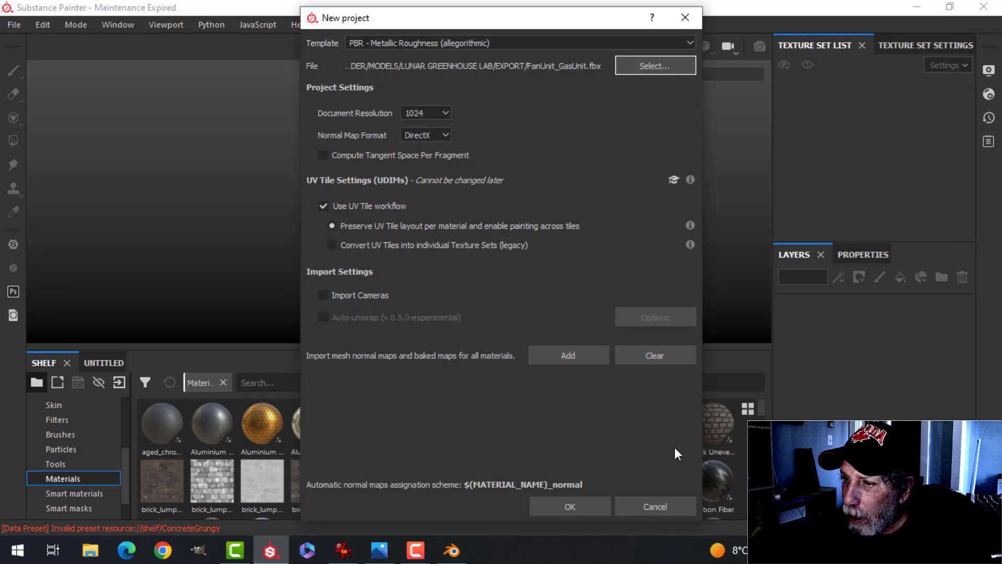
pyautogui.click(569, 506)
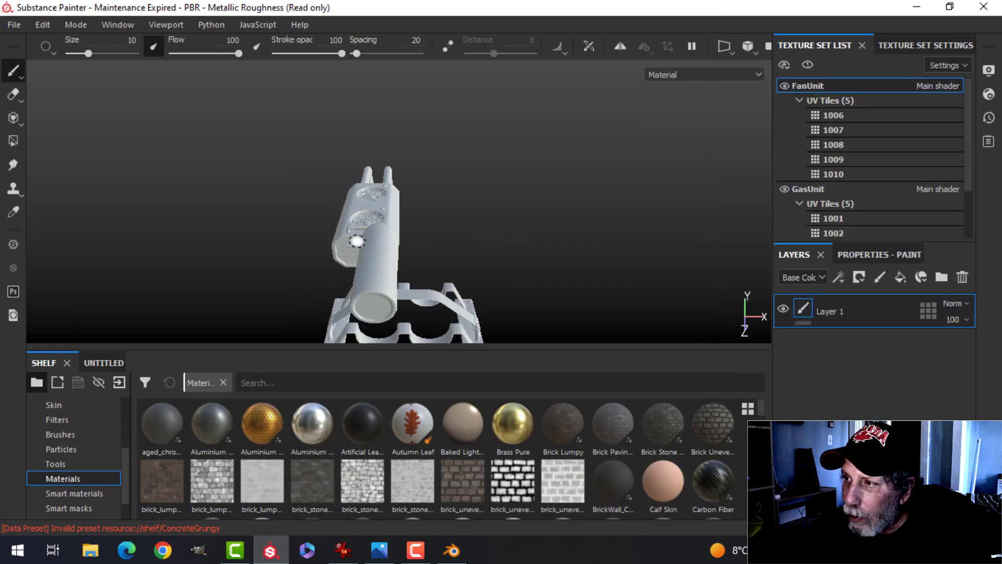
# View both imported units from the side, and hide and show the FanUnit texture set to check its parts.
pyautogui.keyDown('alt'); pyautogui.moveTo(356, 240); pyautogui.dragTo(518, 228); pyautogui.keyUp('alt')
pyautogui.scroll(3, 522, 238)
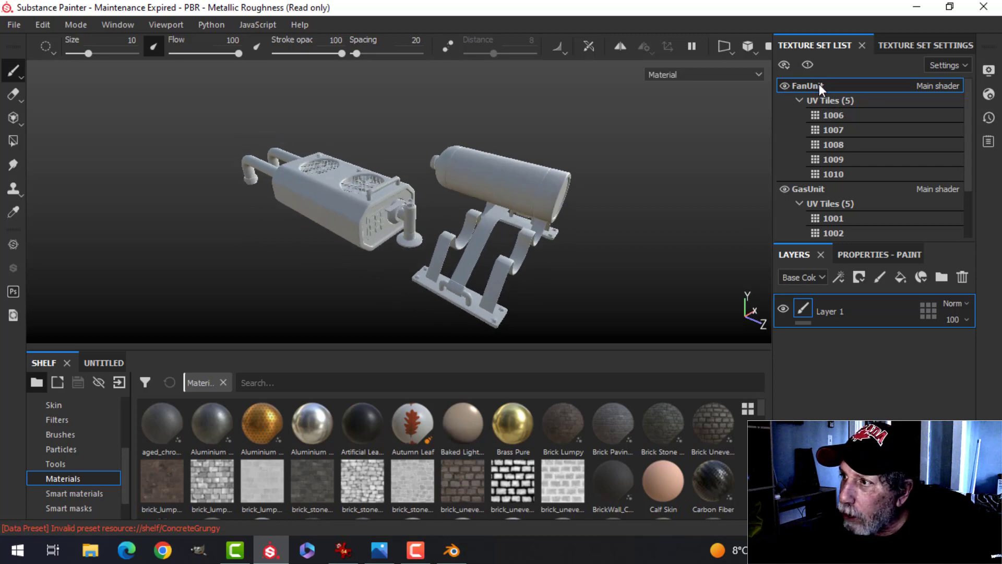
pyautogui.click(785, 86)
pyautogui.click(785, 85)
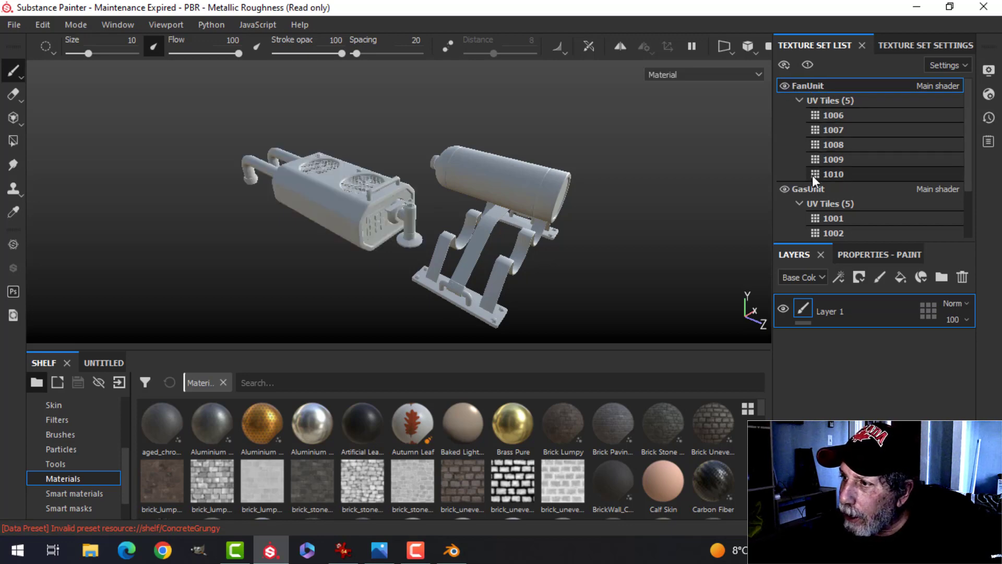
# Hide the GasUnit texture set to inspect the fan unit's front panel up close, and show GasUnit again.
pyautogui.click(785, 189)
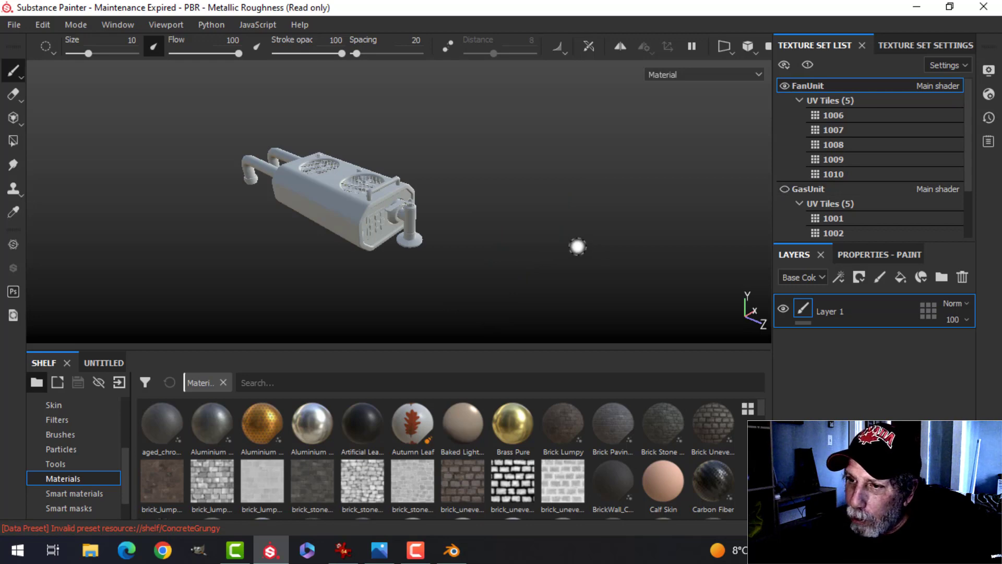
pyautogui.keyDown('alt'); pyautogui.moveTo(571, 231); pyautogui.dragTo(448, 219); pyautogui.keyUp('alt')
pyautogui.scroll(6, 447, 221)
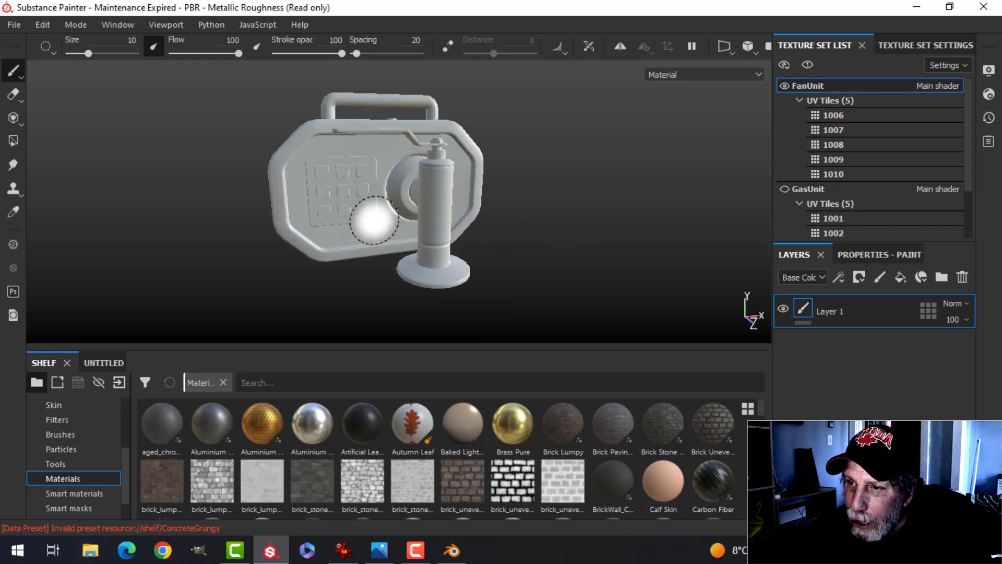
pyautogui.click(785, 189)
pyautogui.keyDown('alt'); pyautogui.moveTo(580, 201); pyautogui.dragTo(649, 196); pyautogui.keyUp('alt')
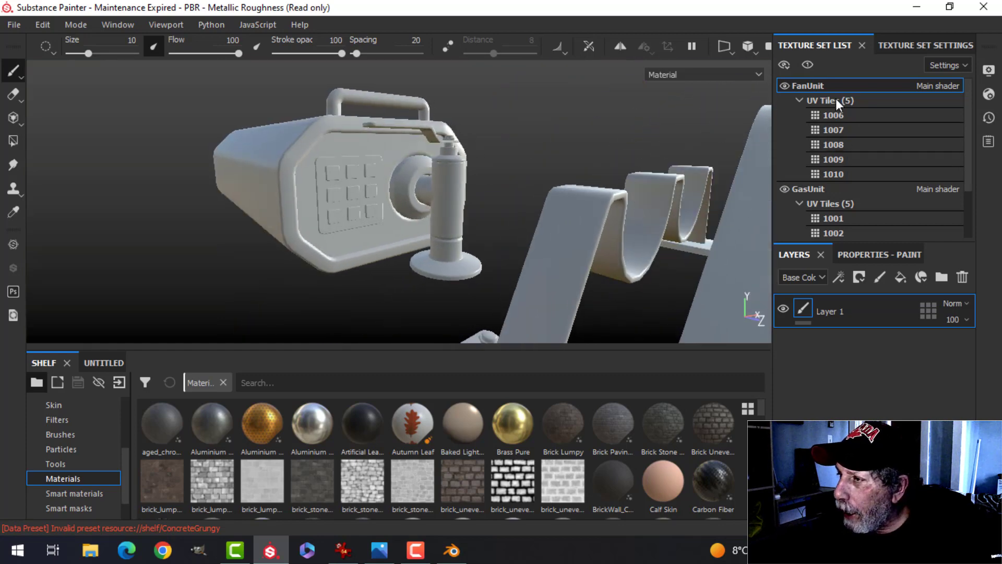
# Review the UV tiles listed under the GasUnit texture set and bring both models back into view.
pyautogui.scroll(-2, 845, 208)
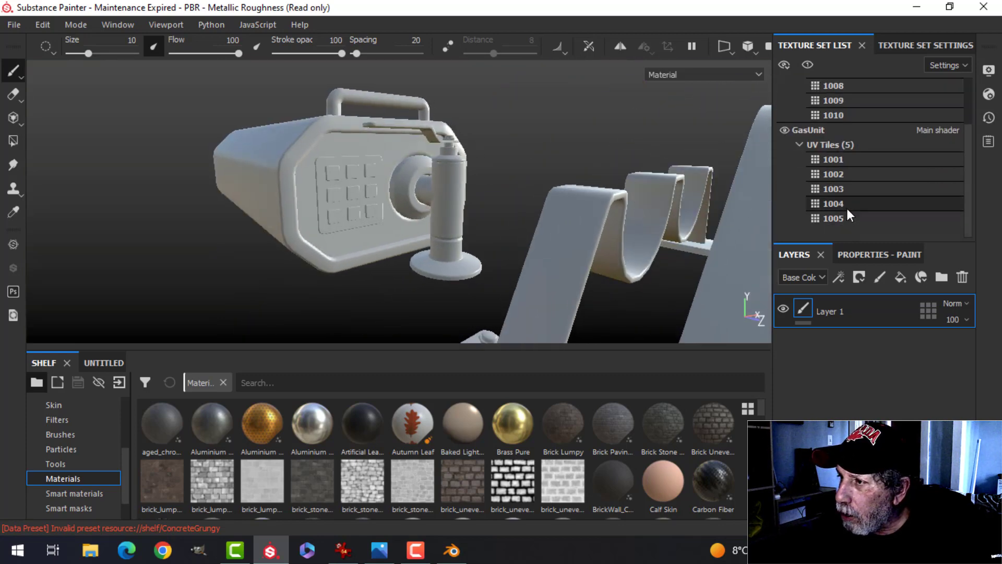
pyautogui.keyDown('alt'); pyautogui.moveTo(543, 179); pyautogui.dragTo(499, 193); pyautogui.keyUp('alt')
pyautogui.scroll(-4, 578, 186)
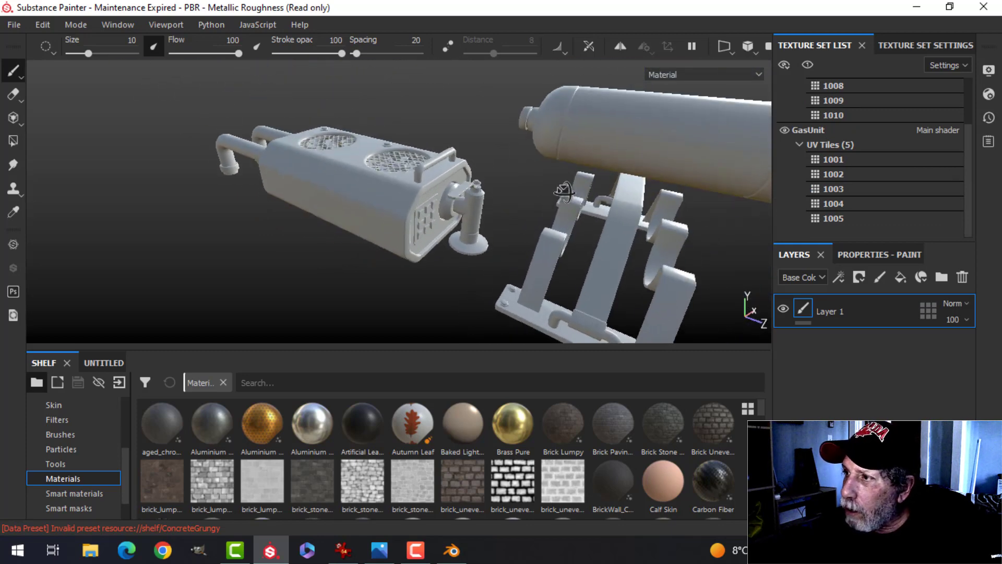
# Bake the mesh maps for both texture sets at a 2048 output size, leaving out the ID map.
pyautogui.click(923, 44)
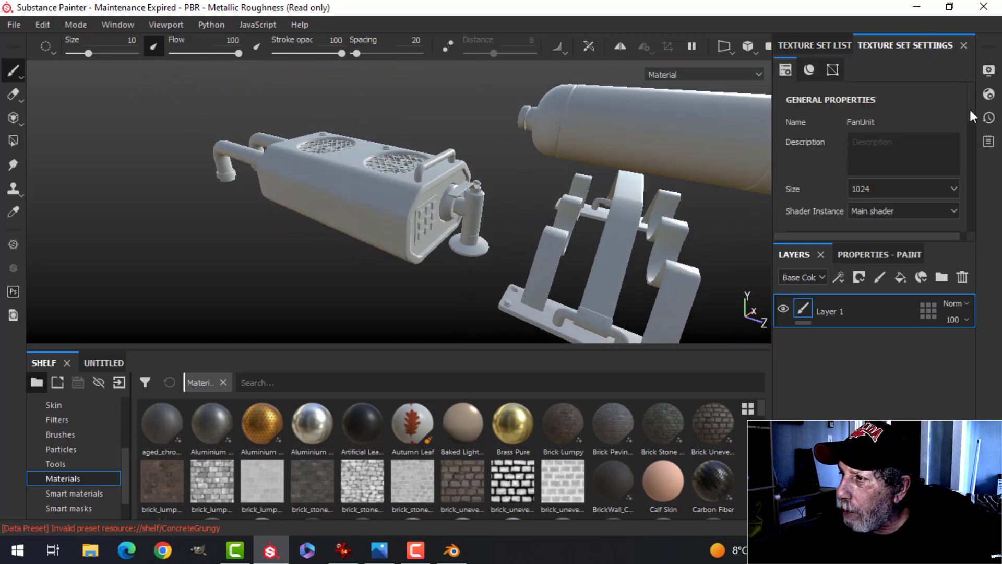
pyautogui.moveTo(970, 110); pyautogui.dragTo(966, 195)
pyautogui.click(920, 156)
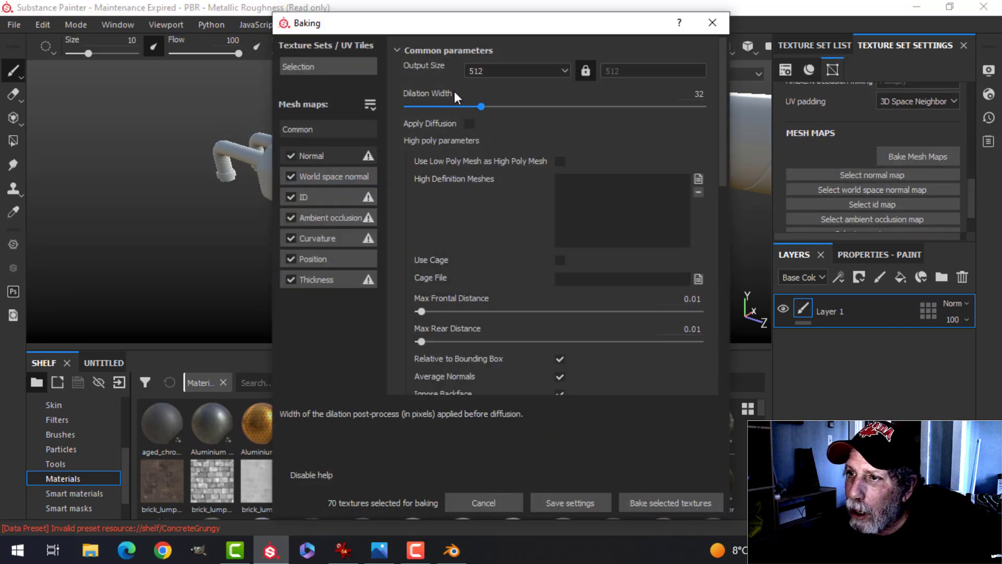
pyautogui.click(511, 69)
pyautogui.click(491, 142)
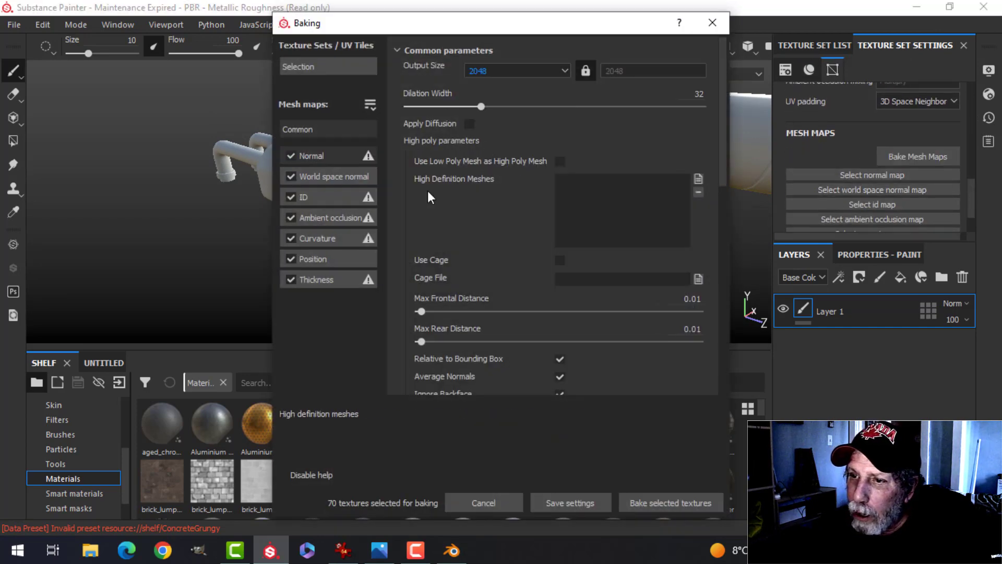
pyautogui.click(289, 197)
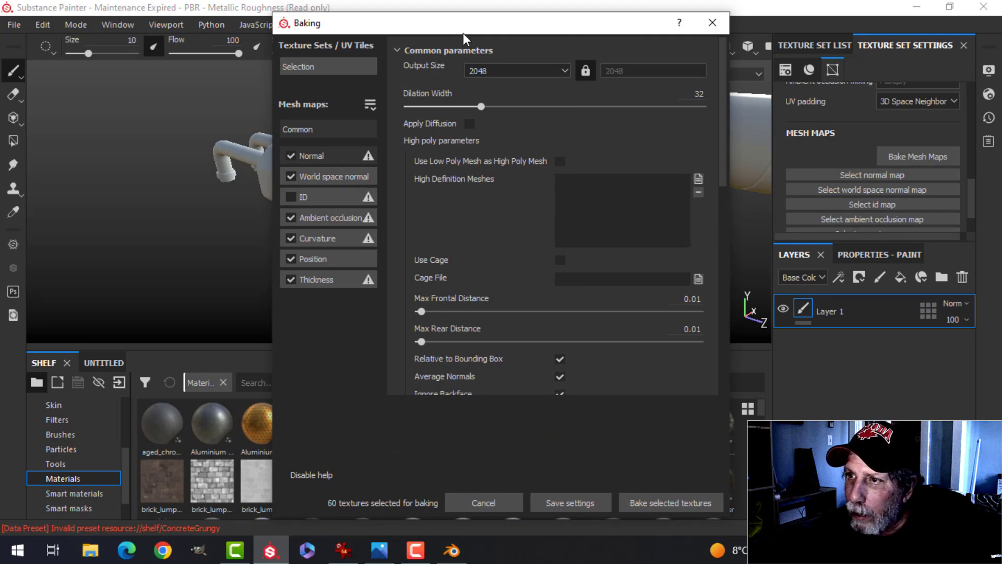
pyautogui.moveTo(463, 33); pyautogui.dragTo(664, 24)
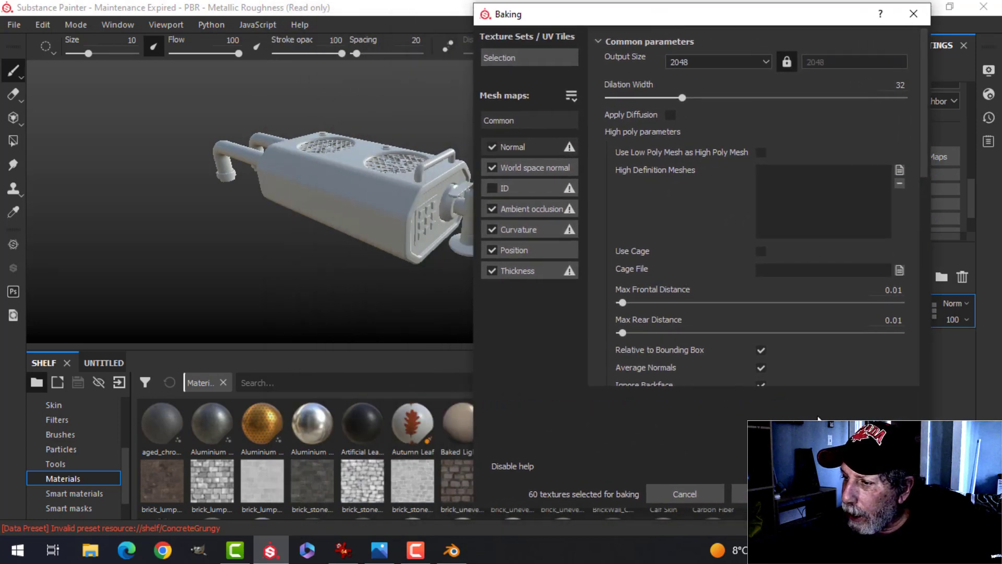
pyautogui.click(756, 493)
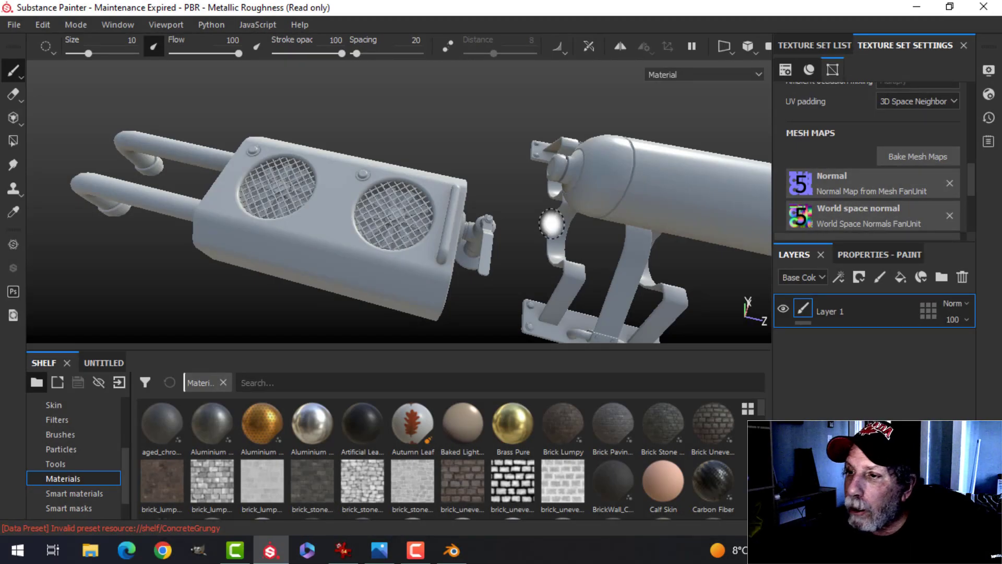
# Examine the baked shading on the fan unit, the gas cylinder and its mounting bracket from several angles.
pyautogui.scroll(-1, 552, 223)
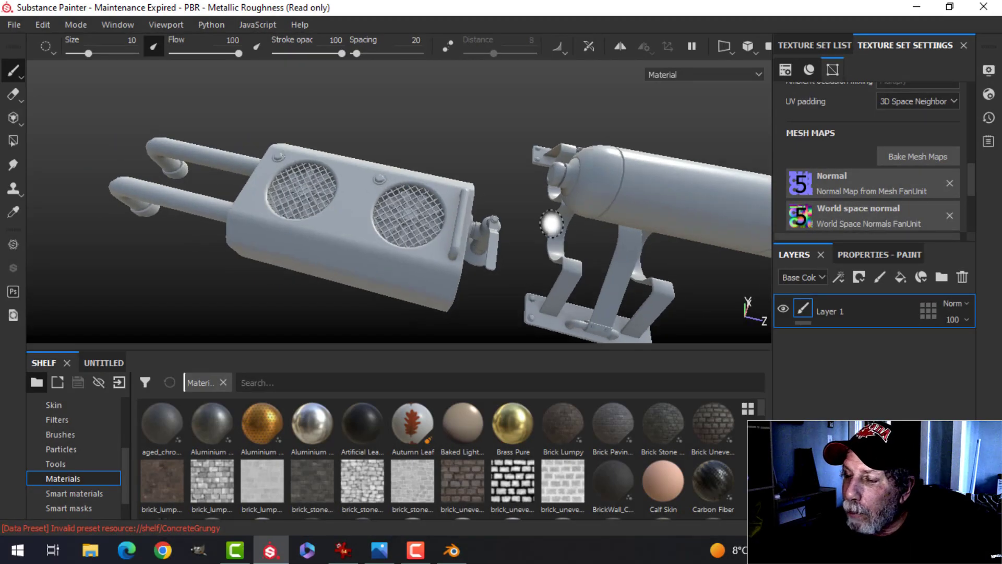
pyautogui.scroll(4, 550, 223)
pyautogui.keyDown('alt'); pyautogui.moveTo(550, 224); pyautogui.dragTo(483, 207); pyautogui.keyUp('alt')
pyautogui.scroll(-3, 514, 235)
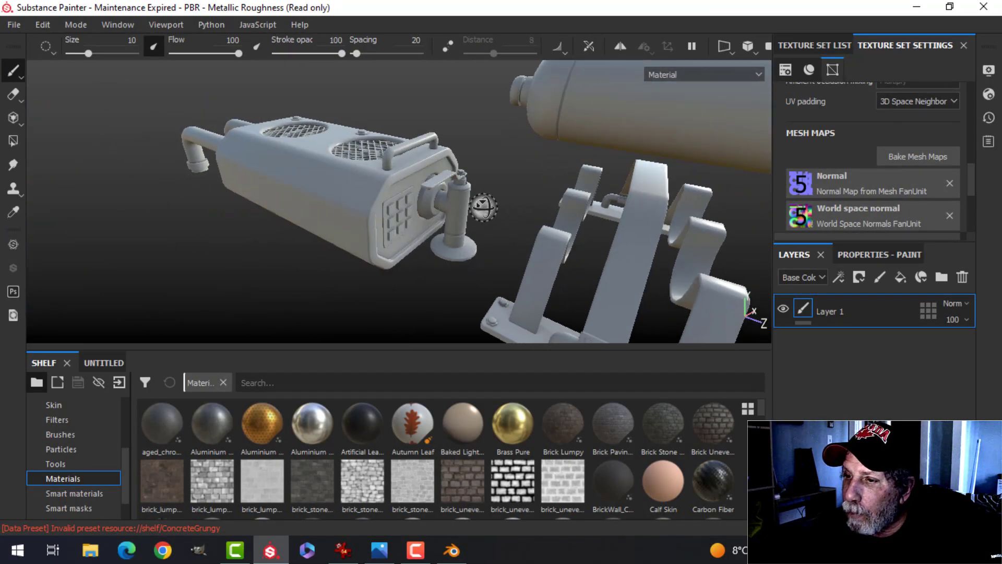
pyautogui.keyDown('alt'); pyautogui.moveTo(559, 227); pyautogui.dragTo(375, 171, button='middle'); pyautogui.keyUp('alt')
pyautogui.keyDown('alt'); pyautogui.moveTo(375, 171); pyautogui.dragTo(548, 199); pyautogui.keyUp('alt')
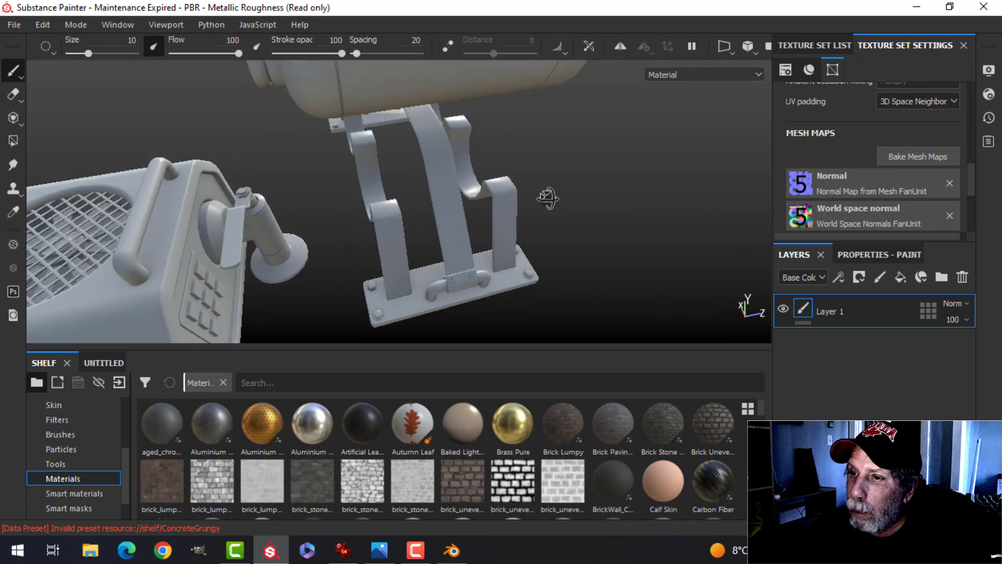
pyautogui.scroll(-3, 472, 190)
pyautogui.keyDown('alt'); pyautogui.moveTo(472, 190); pyautogui.dragTo(507, 192); pyautogui.keyUp('alt')
pyautogui.keyDown('alt'); pyautogui.moveTo(472, 196); pyautogui.dragTo(496, 205, button='middle'); pyautogui.keyUp('alt')
pyautogui.scroll(3, 500, 208)
pyautogui.scroll(1, 499, 207)
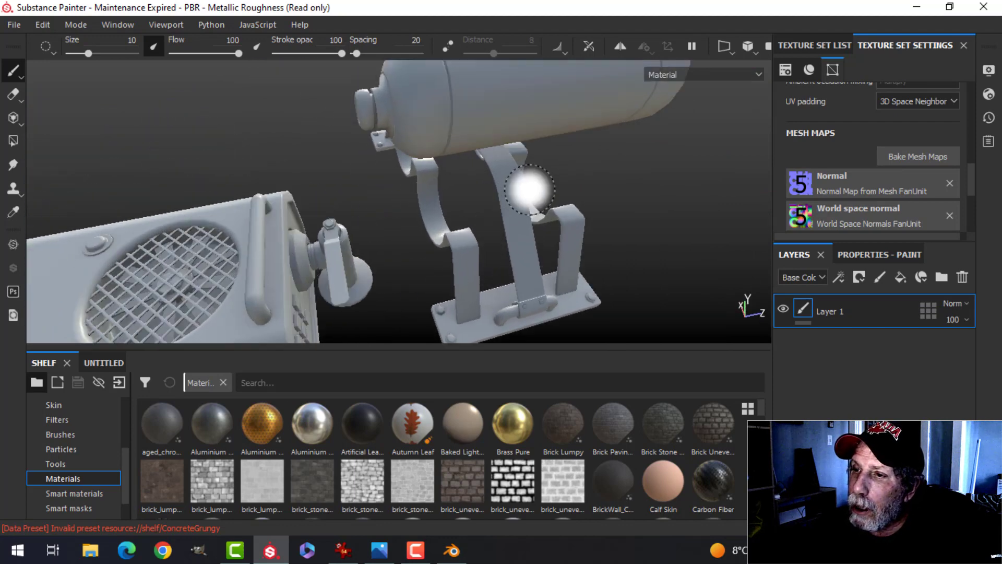
pyautogui.keyDown('alt'); pyautogui.moveTo(528, 190); pyautogui.dragTo(435, 158); pyautogui.keyUp('alt')
pyautogui.keyDown('alt'); pyautogui.moveTo(492, 190); pyautogui.dragTo(494, 150, button='middle'); pyautogui.keyUp('alt')
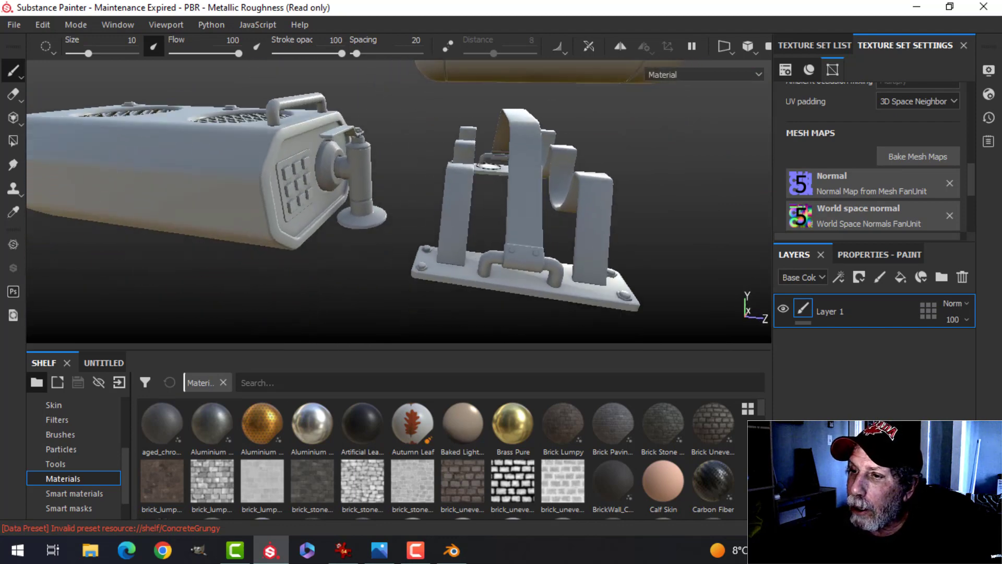
pyautogui.scroll(-4, 499, 155)
pyautogui.moveTo(505, 159)
pyautogui.keyDown('alt'); pyautogui.mouseDown()
pyautogui.moveTo(496, 179)
pyautogui.moveTo(477, 173)
pyautogui.moveTo(495, 192)
pyautogui.mouseUp(); pyautogui.keyUp('alt')
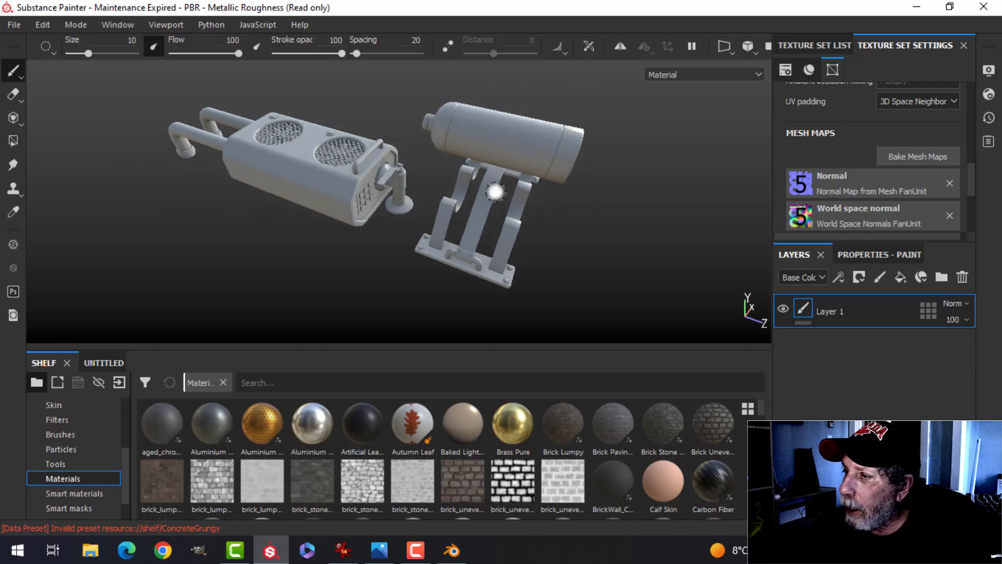
# Replace the FanUnit texture set's default paint layer with the PlanIncubatorWhite smart material, found by searching the smart materials for "plan".
pyautogui.click(814, 46)
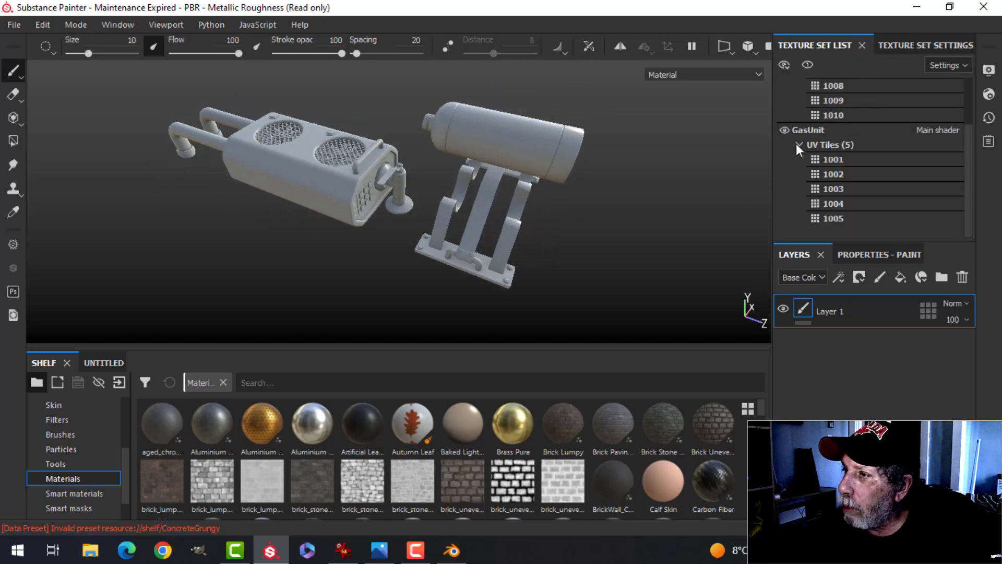
pyautogui.scroll(2, 834, 121)
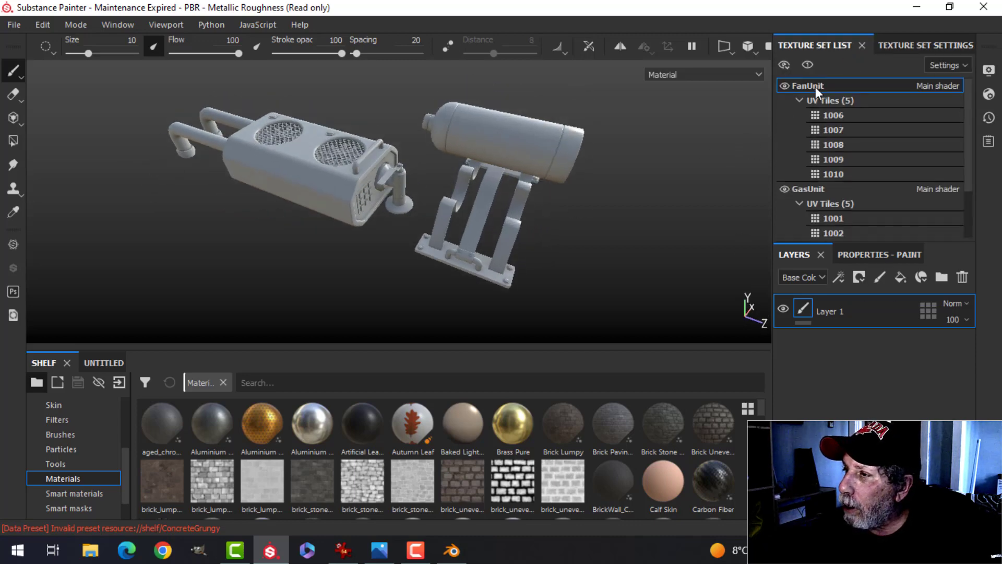
pyautogui.click(962, 276)
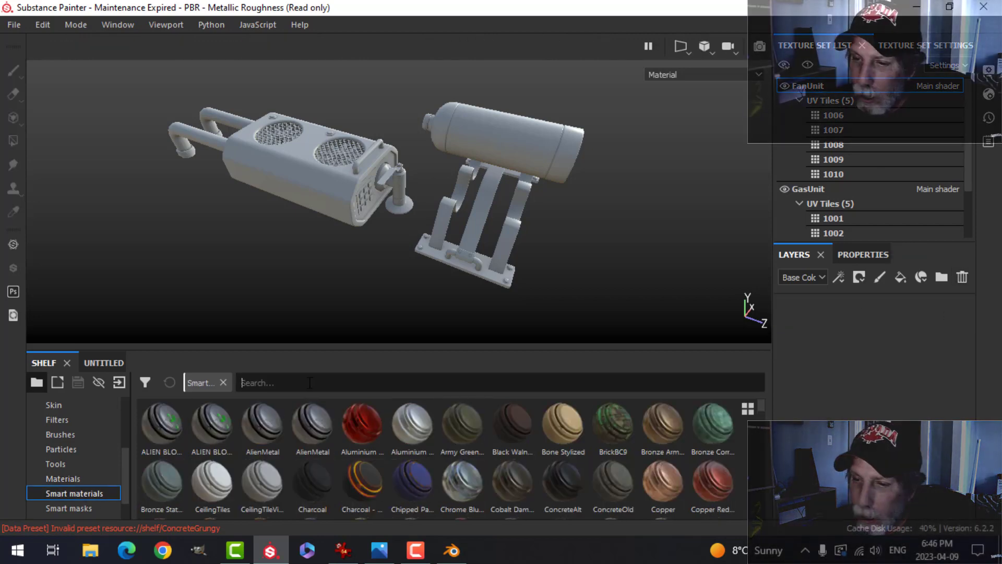
pyautogui.click(310, 383)
pyautogui.write('plan')
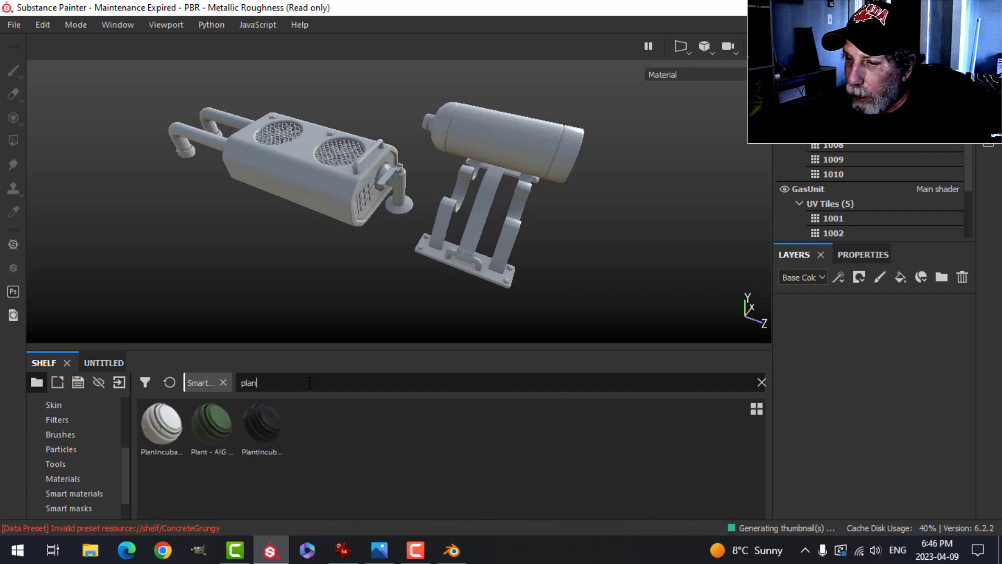
pyautogui.moveTo(165, 433); pyautogui.dragTo(808, 353)
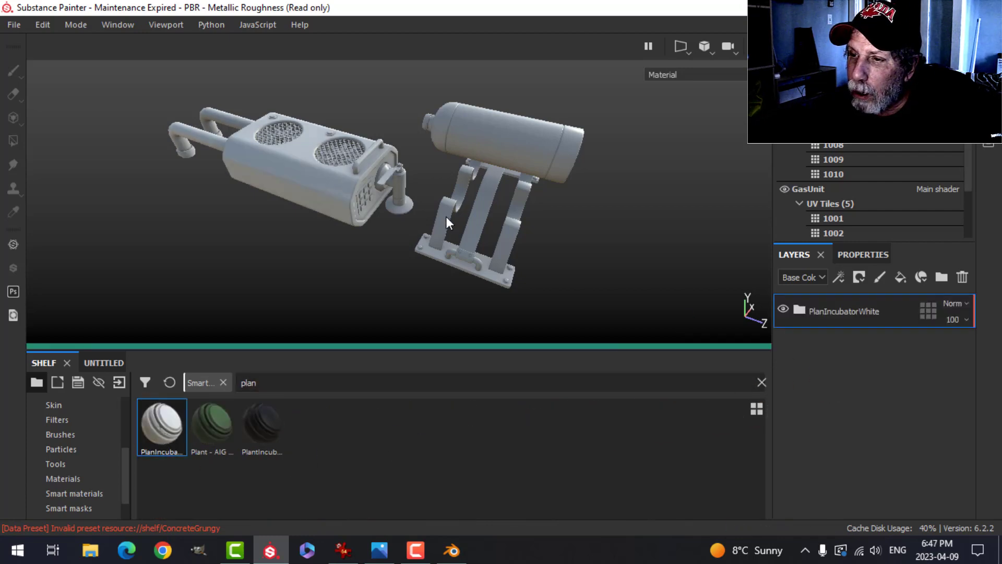
# Raise the roughness of the Plastic Glossy Pure layer inside the PlanIncubatorWhite folder to about 0.26.
pyautogui.scroll(3, 446, 216)
pyautogui.scroll(2, 371, 206)
pyautogui.keyDown('alt'); pyautogui.moveTo(345, 215); pyautogui.dragTo(417, 201); pyautogui.keyUp('alt')
pyautogui.scroll(-2, 357, 184)
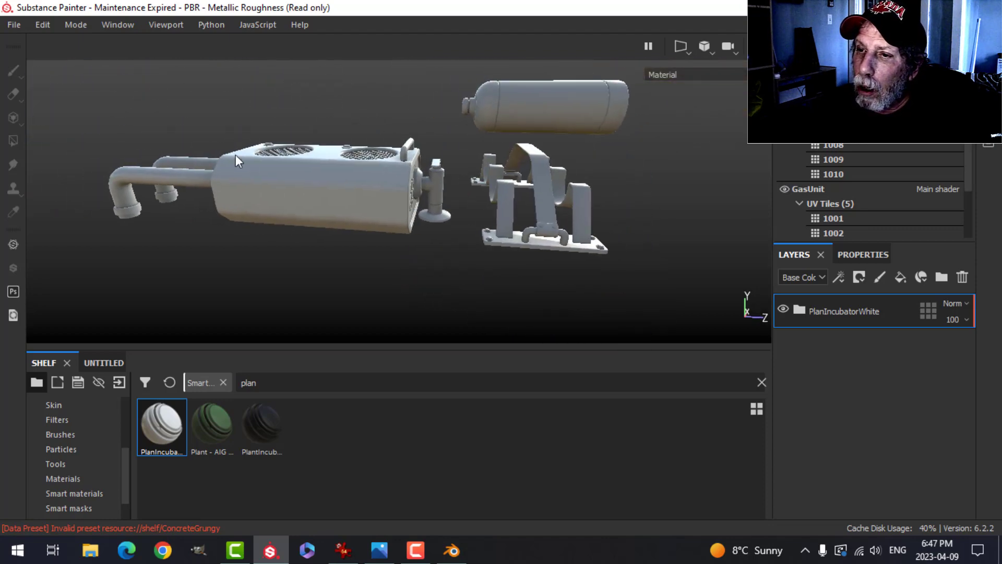
pyautogui.click(801, 308)
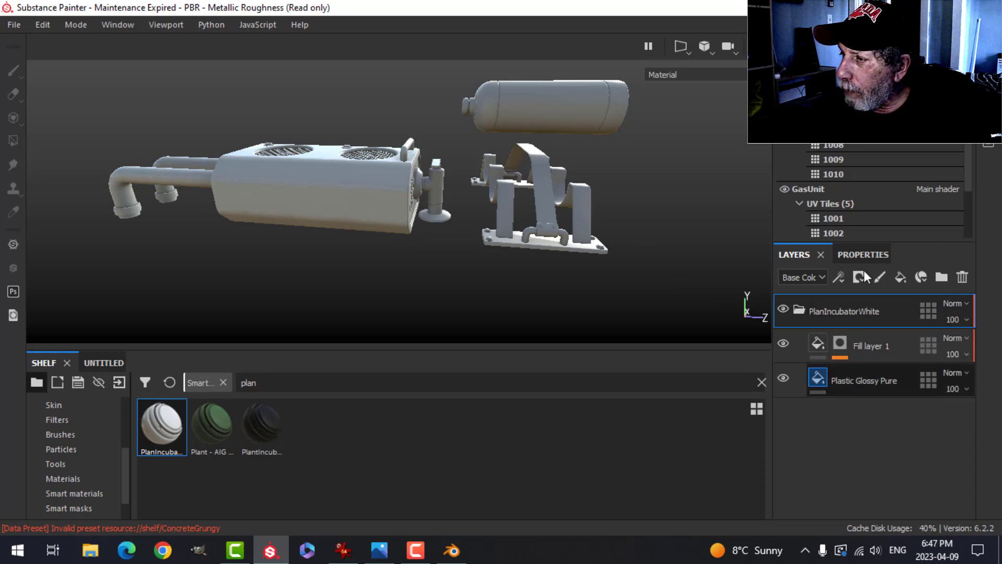
pyautogui.click(887, 368)
pyautogui.scroll(-5, 847, 477)
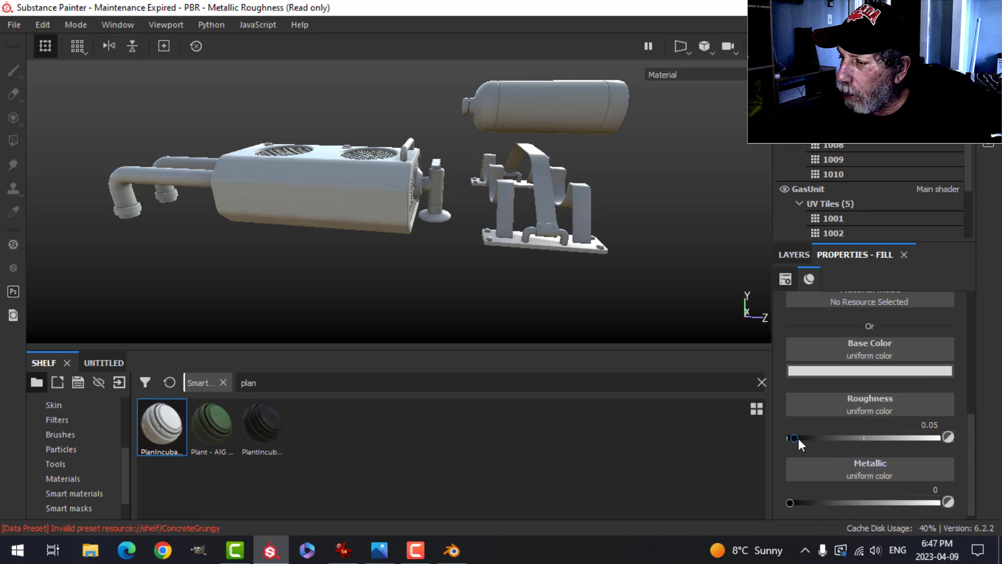
pyautogui.moveTo(799, 439); pyautogui.dragTo(827, 438)
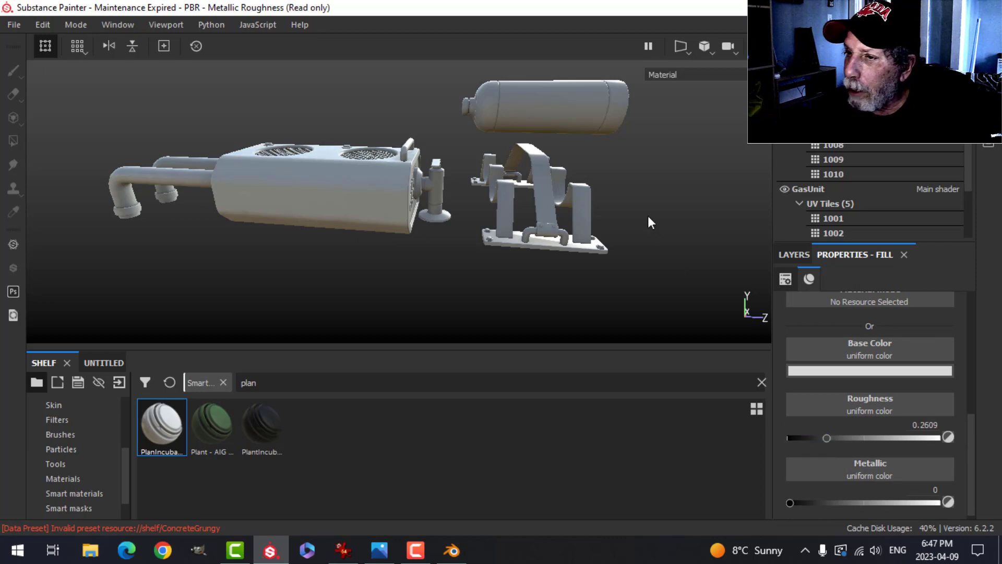
# Check the Plastic Glossy Pure layer's base color without changing it, and collapse the PlanIncubatorWhite folder.
pyautogui.keyDown('alt'); pyautogui.moveTo(650, 222); pyautogui.dragTo(472, 195); pyautogui.keyUp('alt')
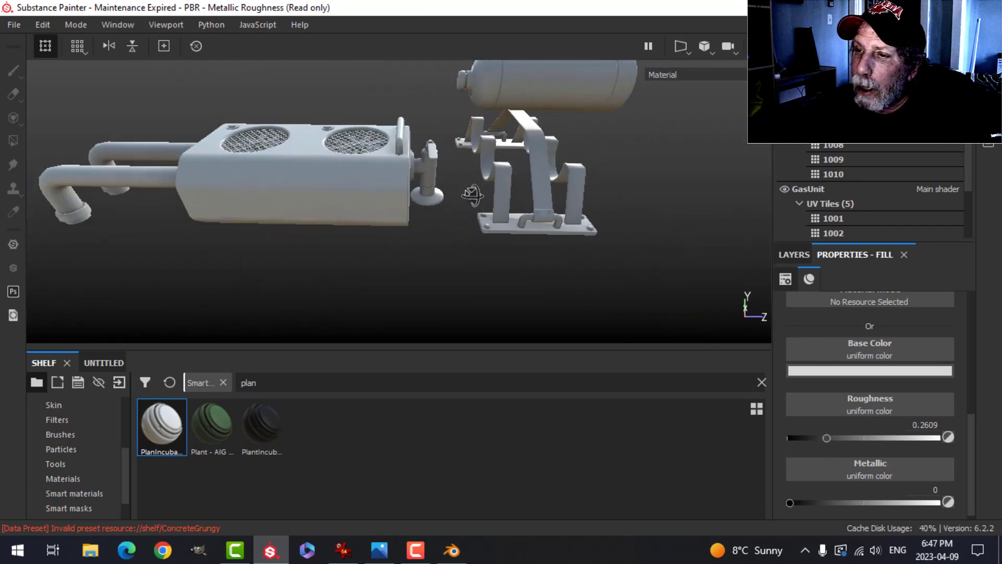
pyautogui.scroll(-3, 548, 211)
pyautogui.keyDown('alt'); pyautogui.moveTo(549, 212); pyautogui.dragTo(495, 216); pyautogui.keyUp('alt')
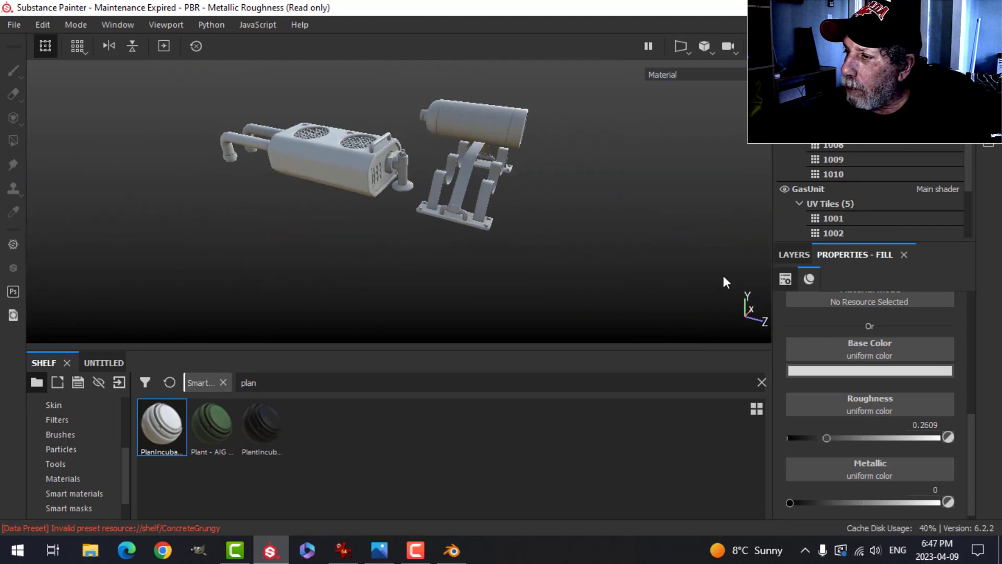
pyautogui.click(871, 369)
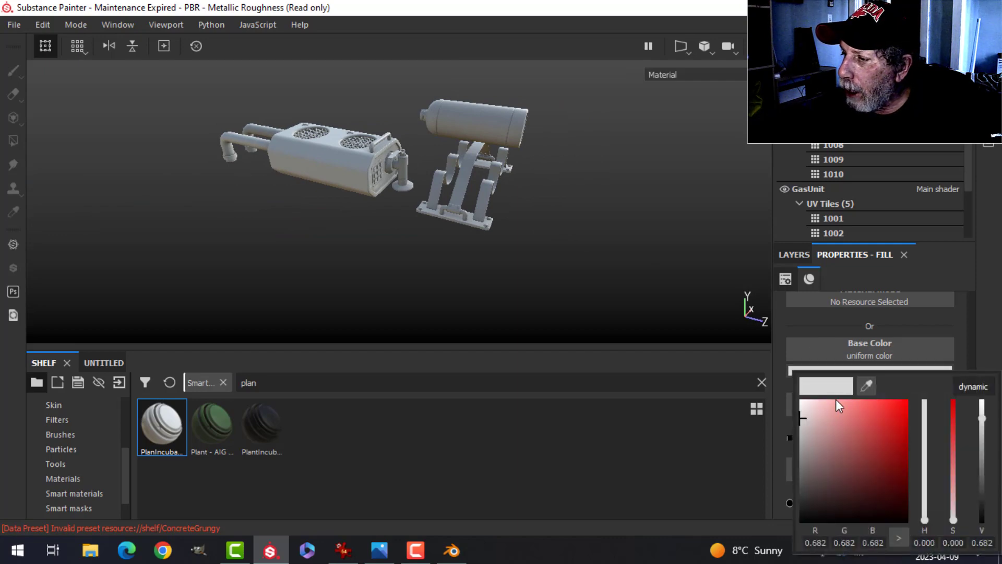
pyautogui.click(998, 306)
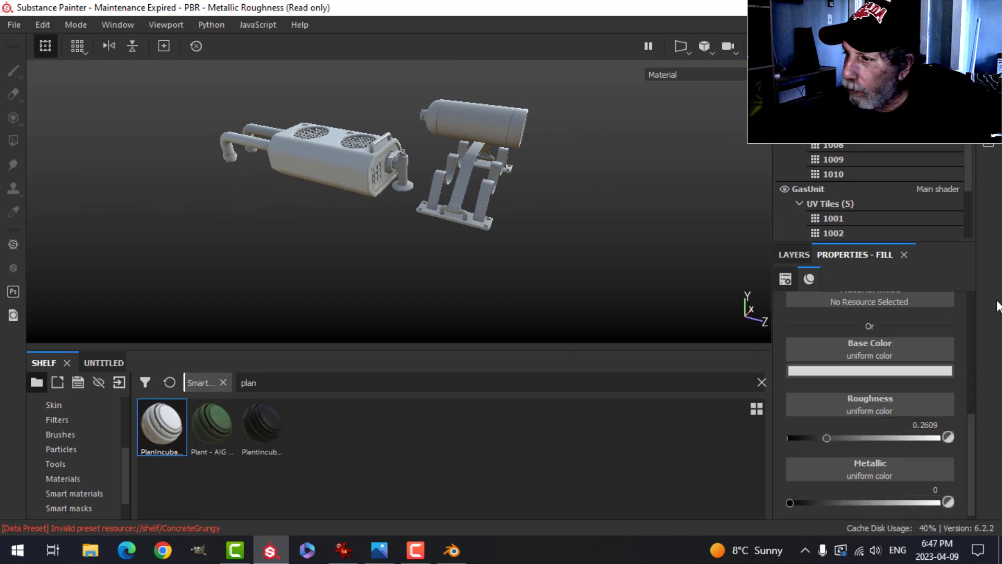
pyautogui.click(795, 256)
pyautogui.click(795, 309)
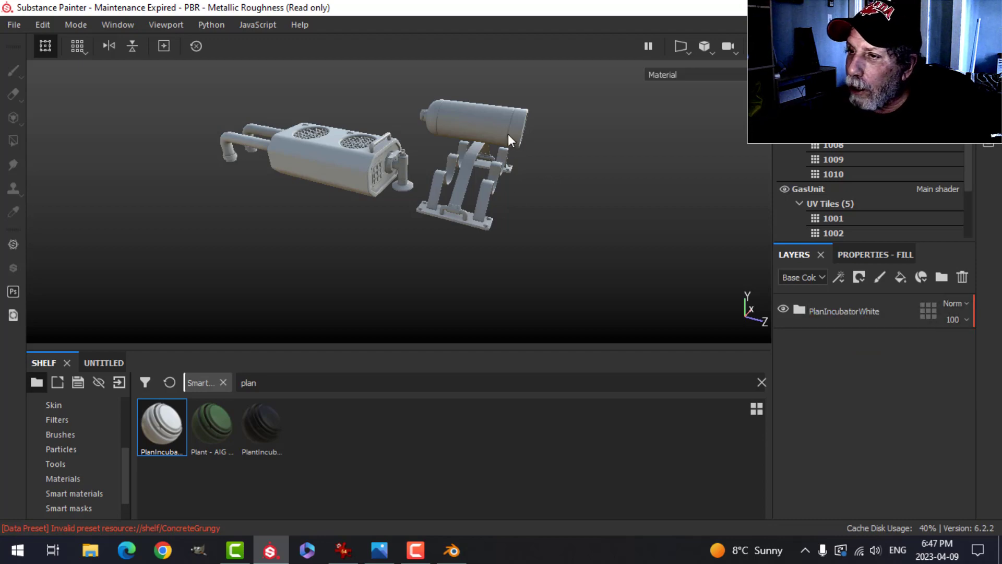
# Examine the fan unit's white plastic finish beside the gas unit from different angles and distances.
pyautogui.keyDown('alt'); pyautogui.moveTo(508, 135); pyautogui.dragTo(508, 146); pyautogui.keyUp('alt')
pyautogui.scroll(-3, 515, 137)
pyautogui.keyDown('alt'); pyautogui.moveTo(515, 137); pyautogui.dragTo(483, 167, button='middle'); pyautogui.keyUp('alt')
pyautogui.scroll(5, 483, 167)
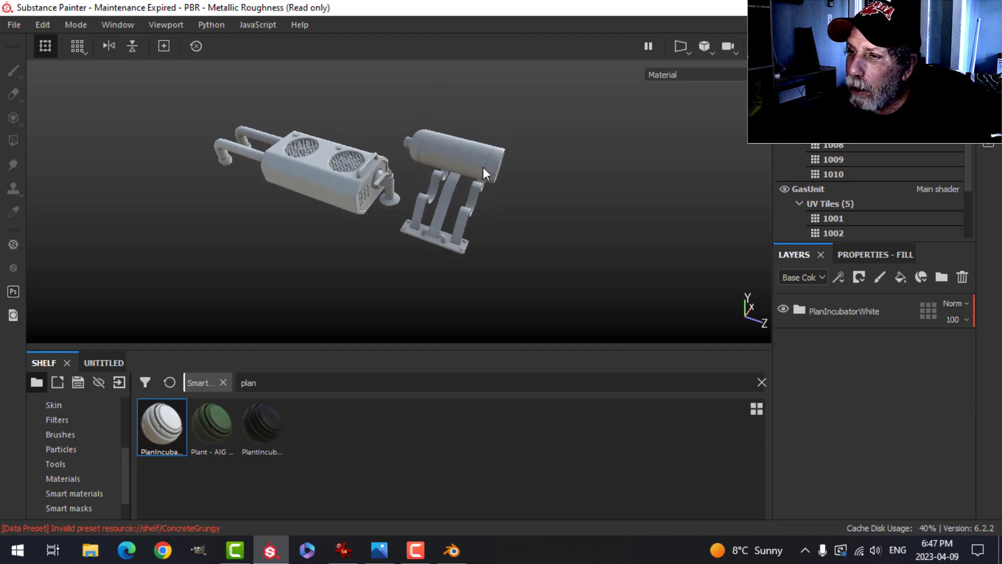
pyautogui.scroll(-2, 485, 202)
pyautogui.keyDown('alt'); pyautogui.moveTo(485, 203); pyautogui.dragTo(504, 174); pyautogui.keyUp('alt')
pyautogui.keyDown('alt'); pyautogui.moveTo(514, 157); pyautogui.dragTo(466, 140); pyautogui.keyUp('alt')
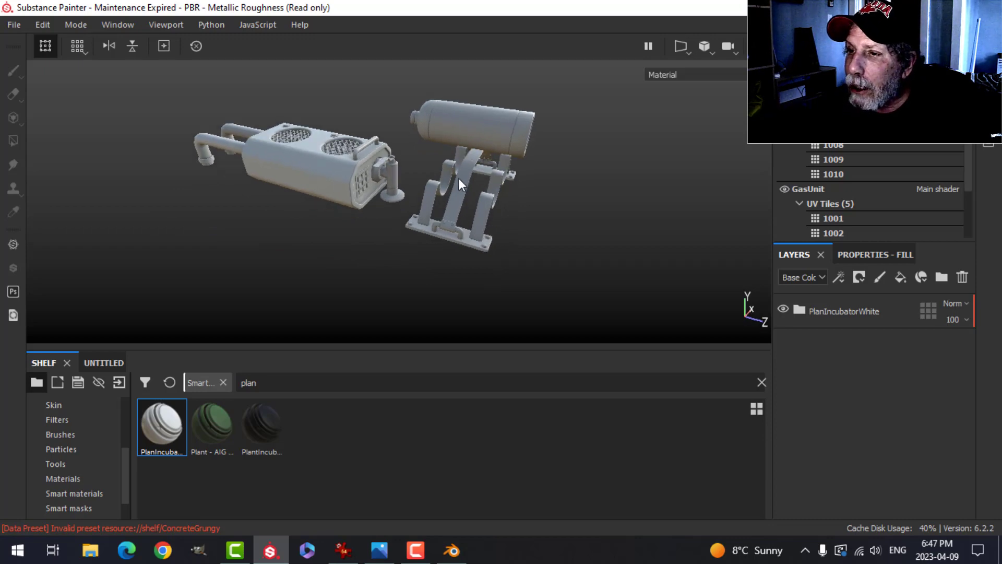
pyautogui.scroll(2, 459, 177)
pyautogui.keyDown('alt'); pyautogui.moveTo(486, 203); pyautogui.dragTo(516, 188); pyautogui.keyUp('alt')
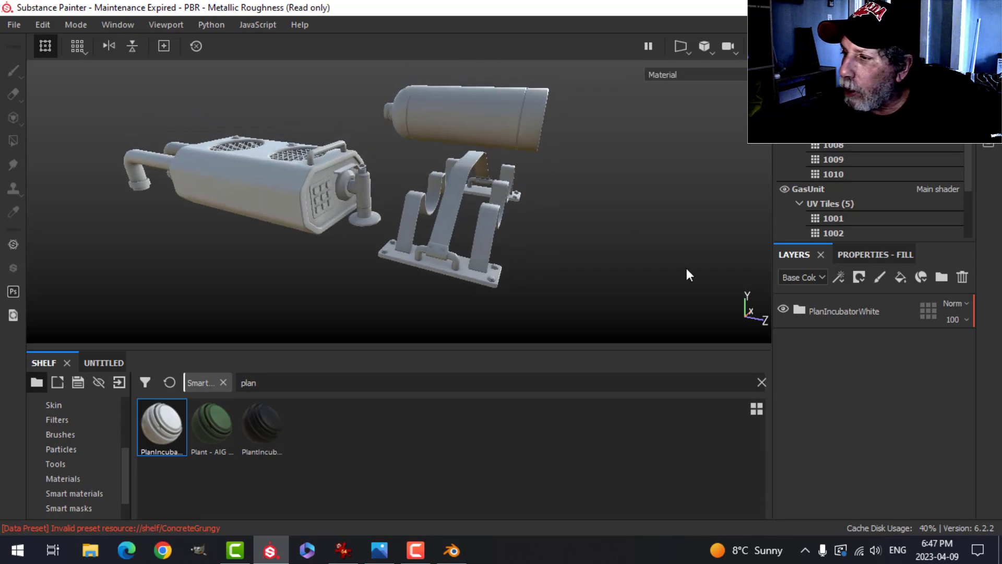
# Copy the PlanIncubatorWhite folder from FanUnit into the GasUnit texture set in place of its default paint layer.
pyautogui.click(859, 313)
pyautogui.rightClick(857, 311)
pyautogui.click(649, 250)
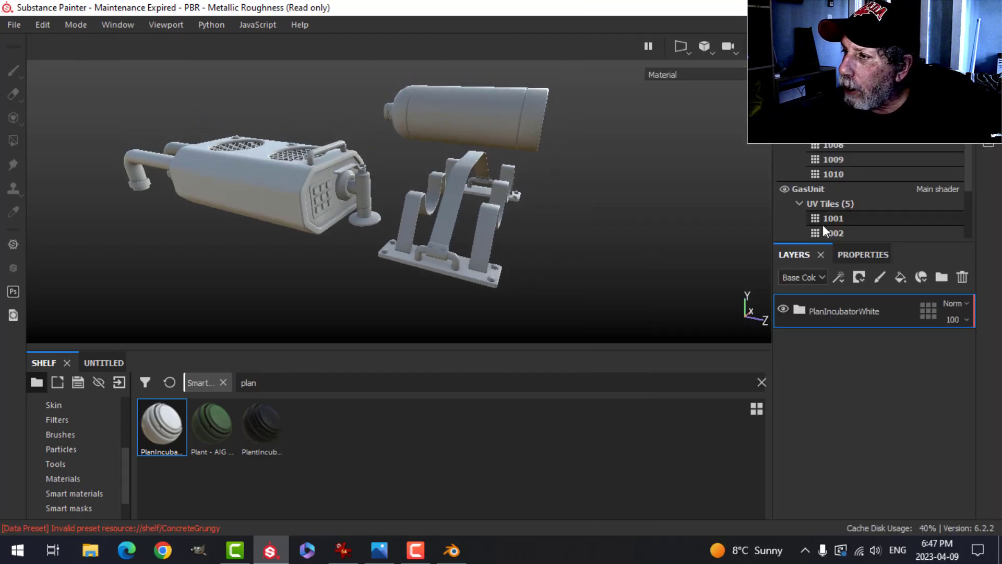
pyautogui.click(806, 190)
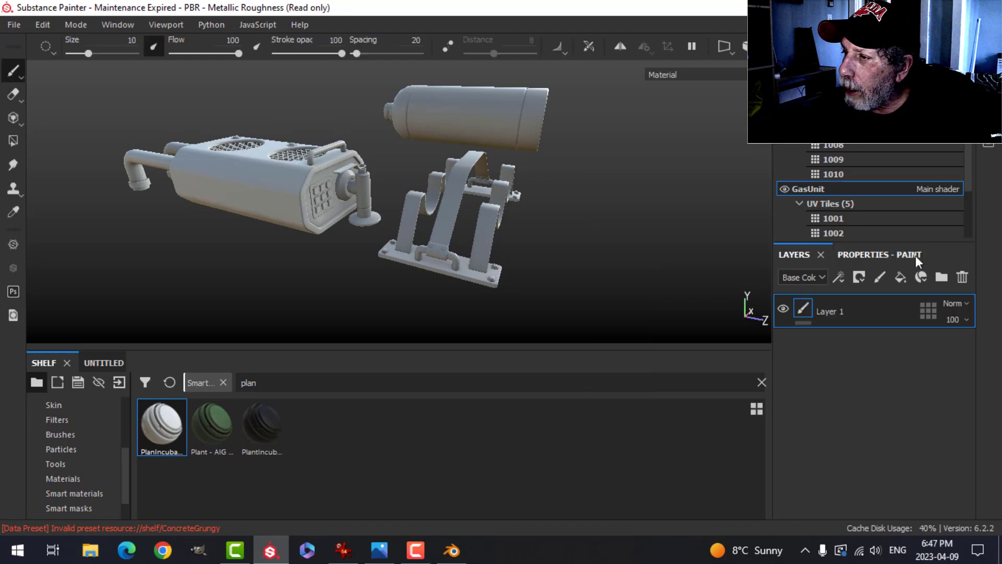
pyautogui.click(962, 277)
pyautogui.rightClick(850, 333)
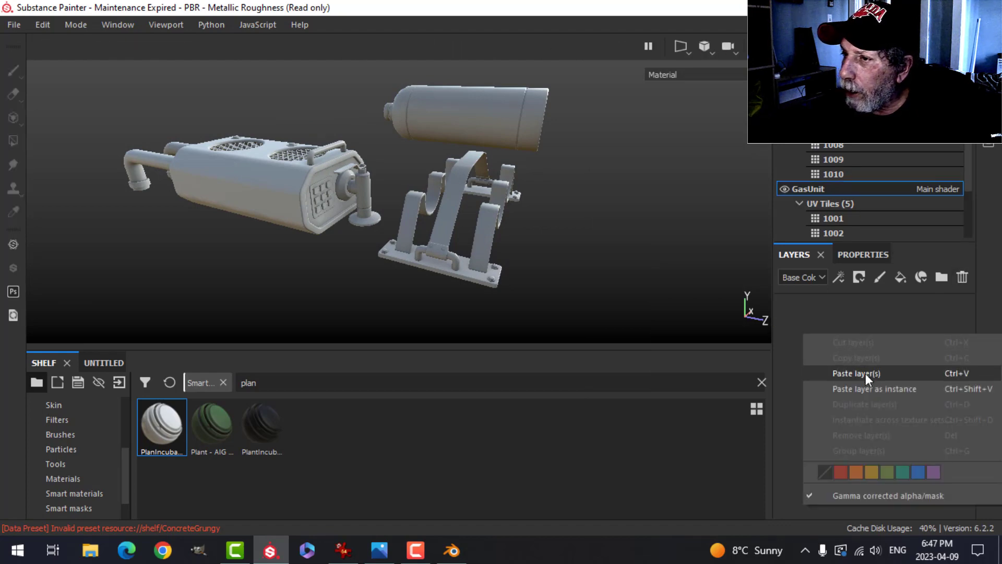
pyautogui.click(865, 374)
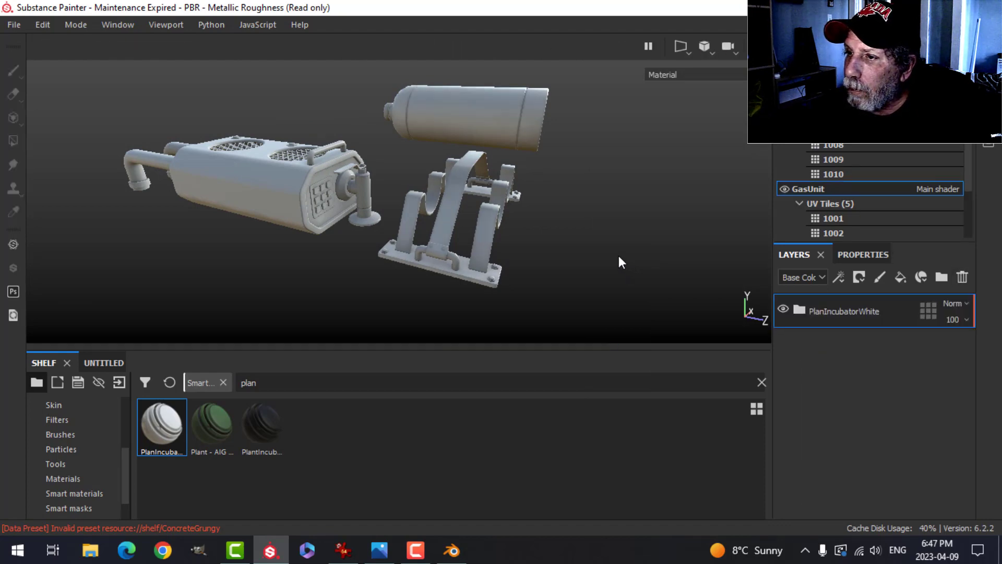
# Inspect the white material on both units up close and rotate the environment lighting to brighten their surfaces.
pyautogui.keyDown('alt'); pyautogui.moveTo(618, 259); pyautogui.dragTo(454, 172); pyautogui.keyUp('alt')
pyautogui.keyDown('alt'); pyautogui.moveTo(657, 224); pyautogui.dragTo(679, 186); pyautogui.keyUp('alt')
pyautogui.keyDown('alt'); pyautogui.moveTo(425, 220); pyautogui.dragTo(606, 190); pyautogui.keyUp('alt')
pyautogui.keyDown('alt'); pyautogui.moveTo(402, 245); pyautogui.dragTo(583, 214); pyautogui.keyUp('alt')
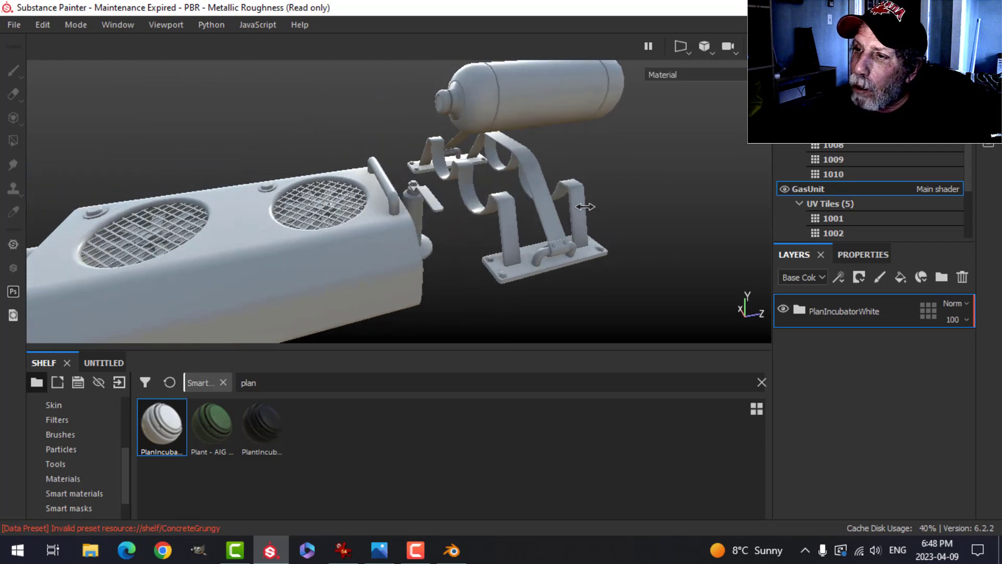
pyautogui.keyDown('shift'); pyautogui.moveTo(581, 215); pyautogui.dragTo(541, 217, button='right'); pyautogui.keyUp('shift')
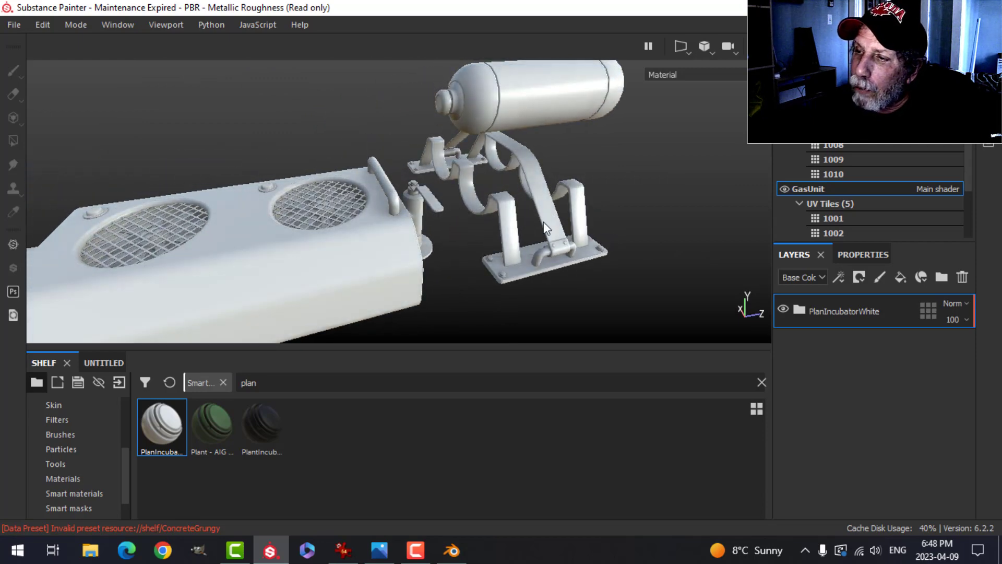
# Switch to the FanUnit texture set, then collapse and select its PlanIncubatorWhite folder.
pyautogui.keyDown('alt'); pyautogui.moveTo(542, 216); pyautogui.dragTo(454, 219); pyautogui.keyUp('alt')
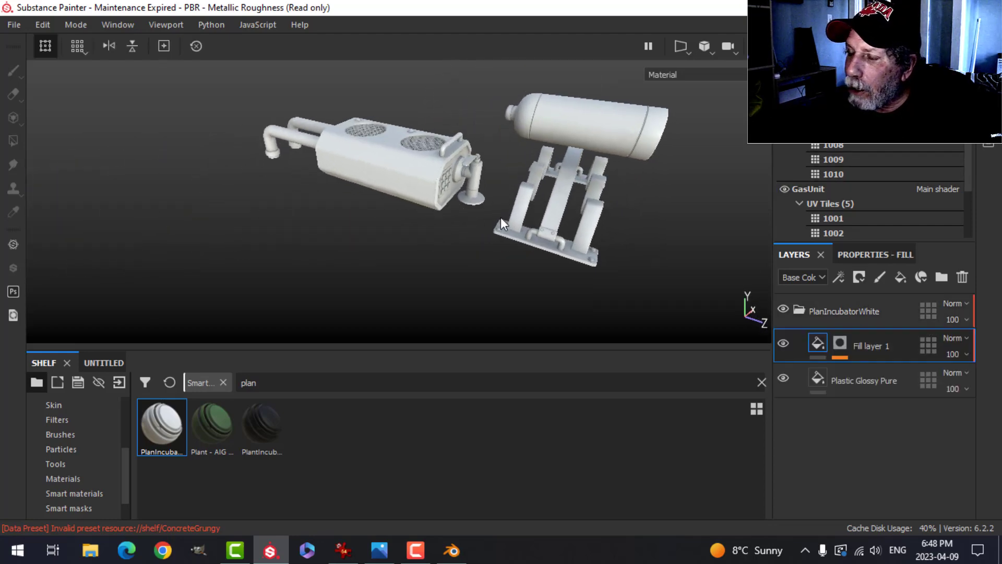
pyautogui.scroll(-2, 500, 216)
pyautogui.scroll(7, 500, 216)
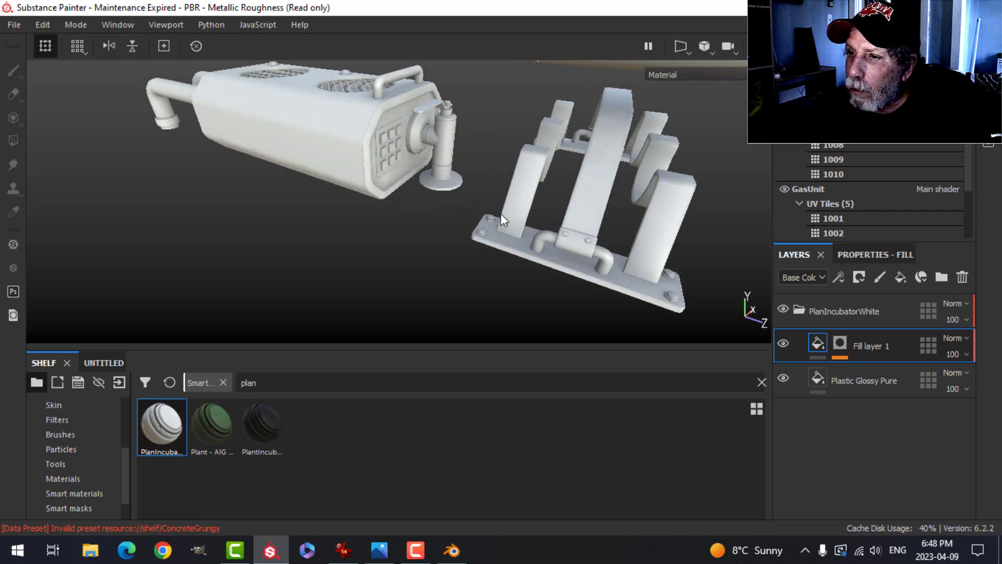
pyautogui.keyDown('alt'); pyautogui.moveTo(500, 214); pyautogui.dragTo(492, 209); pyautogui.keyUp('alt')
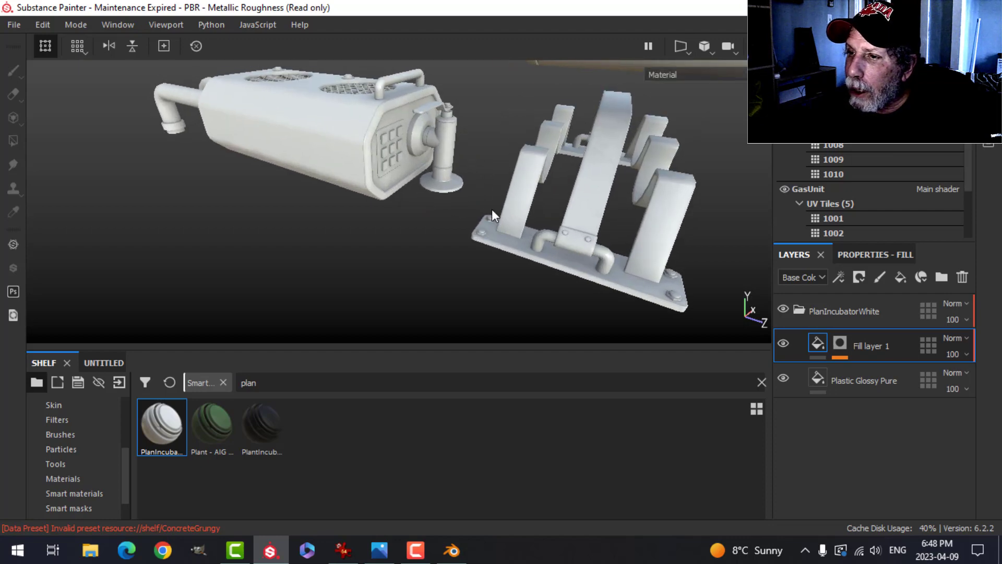
pyautogui.keyDown('alt'); pyautogui.moveTo(629, 219); pyautogui.dragTo(596, 246, button='middle'); pyautogui.keyUp('alt')
pyautogui.click(798, 310)
pyautogui.click(841, 315)
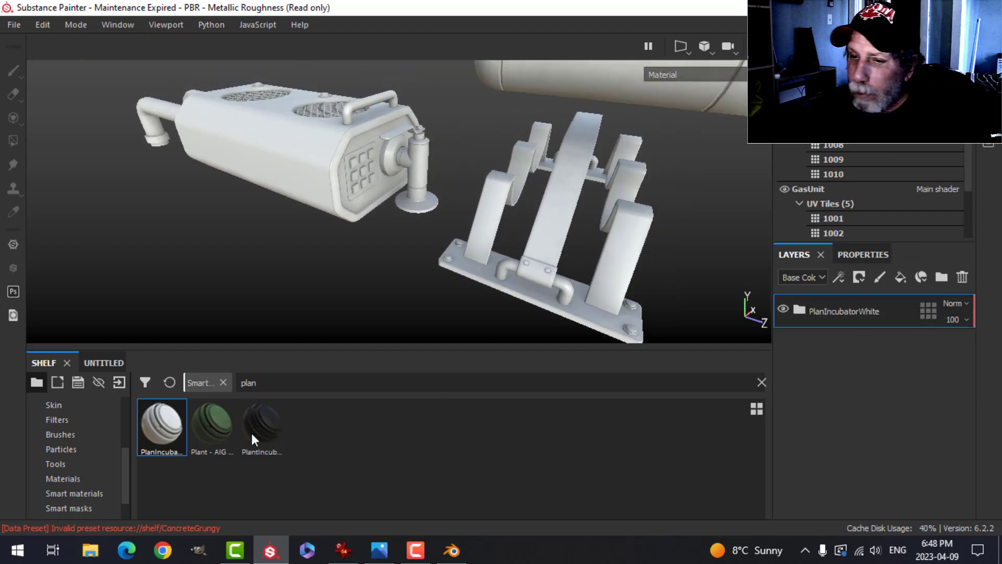
# Search the shelf's materials for "pla" and add Plastic Matte Pure as a layer above the PlanIncubatorWhite folder.
pyautogui.click(78, 481)
pyautogui.click(282, 389)
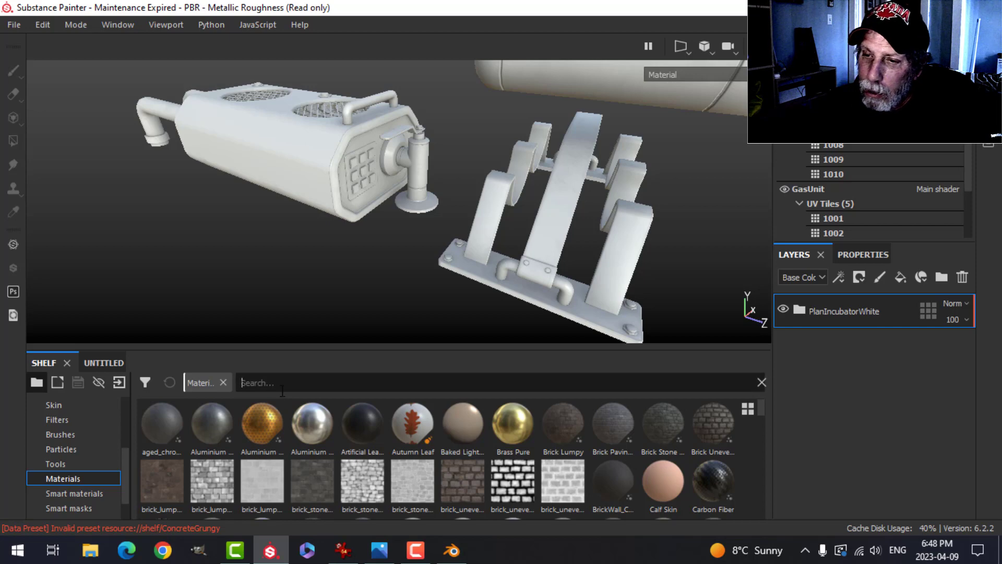
pyautogui.write('pla')
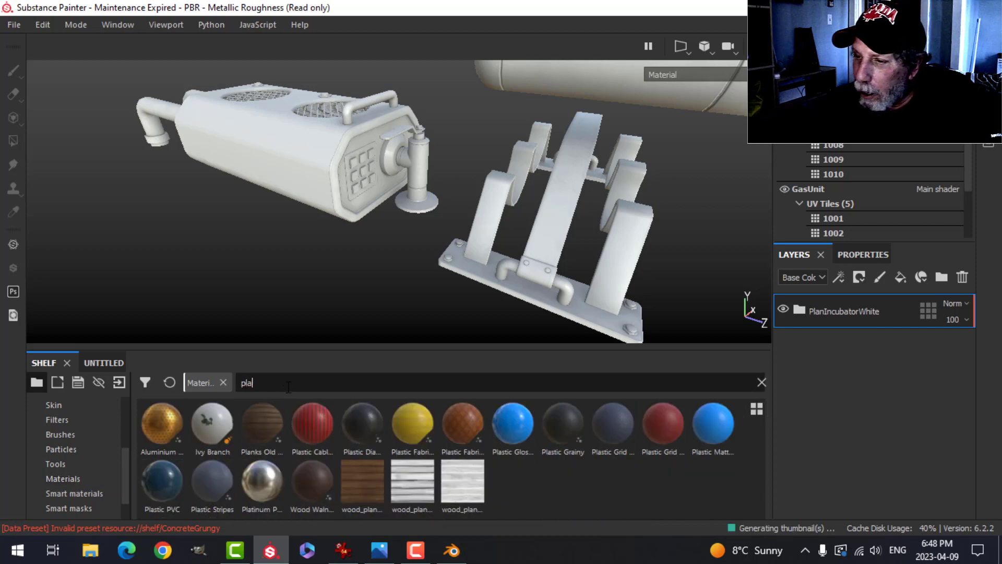
pyautogui.moveTo(715, 423); pyautogui.dragTo(840, 293)
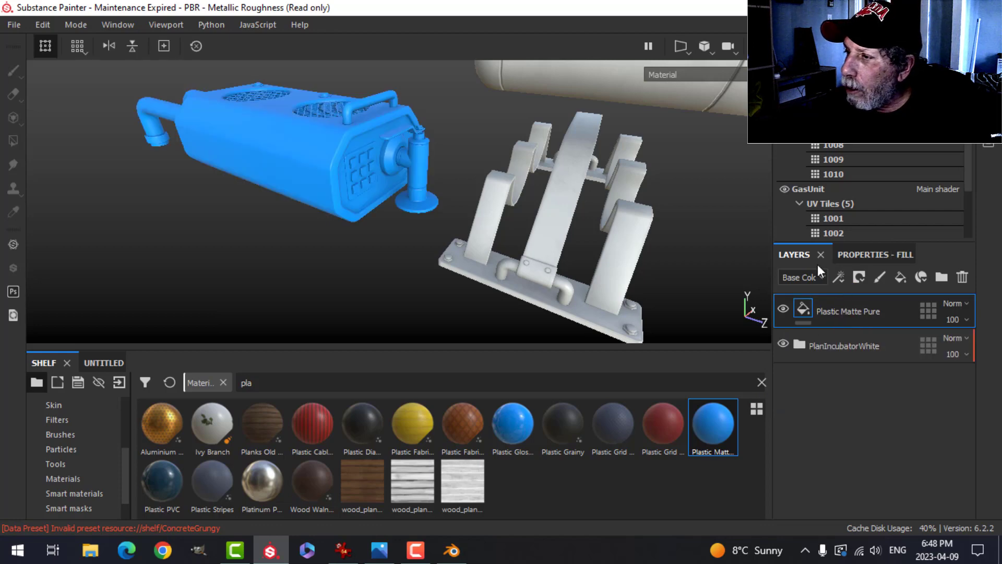
# Set the Plastic Matte Pure layer's base color to near-black, with R, G and B at 0.027.
pyautogui.click(846, 252)
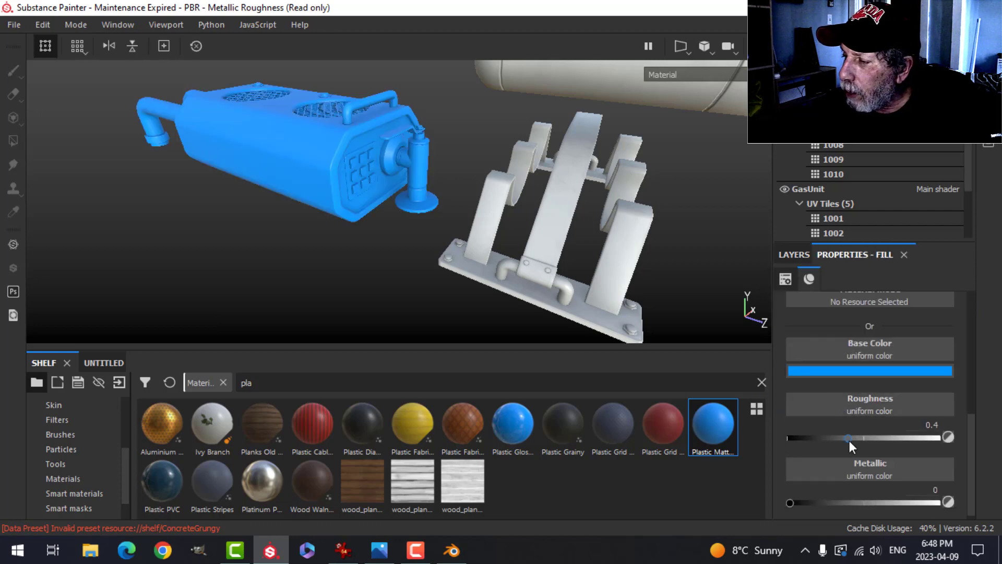
pyautogui.moveTo(849, 438); pyautogui.dragTo(801, 501)
pyautogui.click(859, 370)
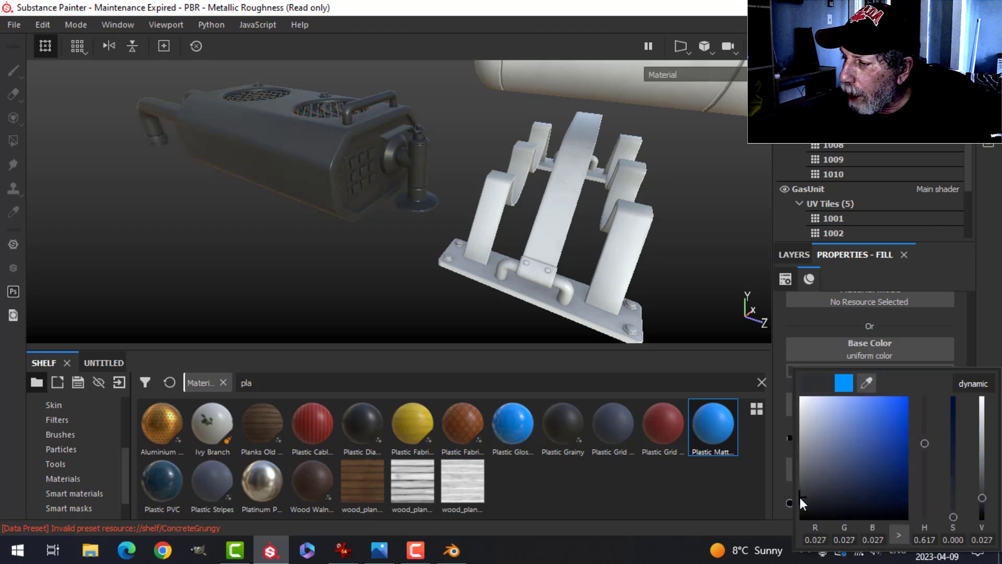
pyautogui.click(798, 257)
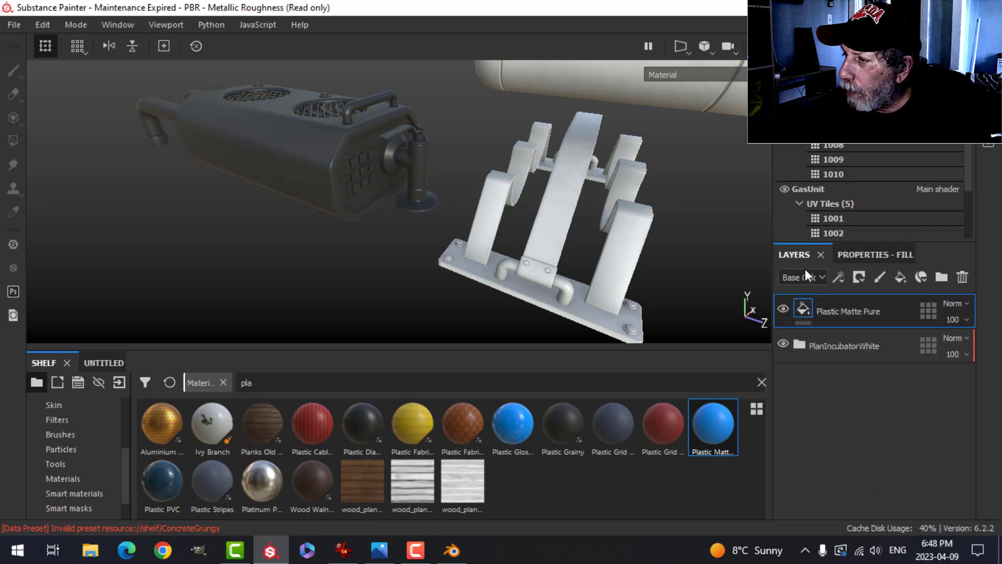
# Rename the Plastic Matte Pure layer as Black Plastic and add a black mask to it.
pyautogui.doubleClick(847, 312)
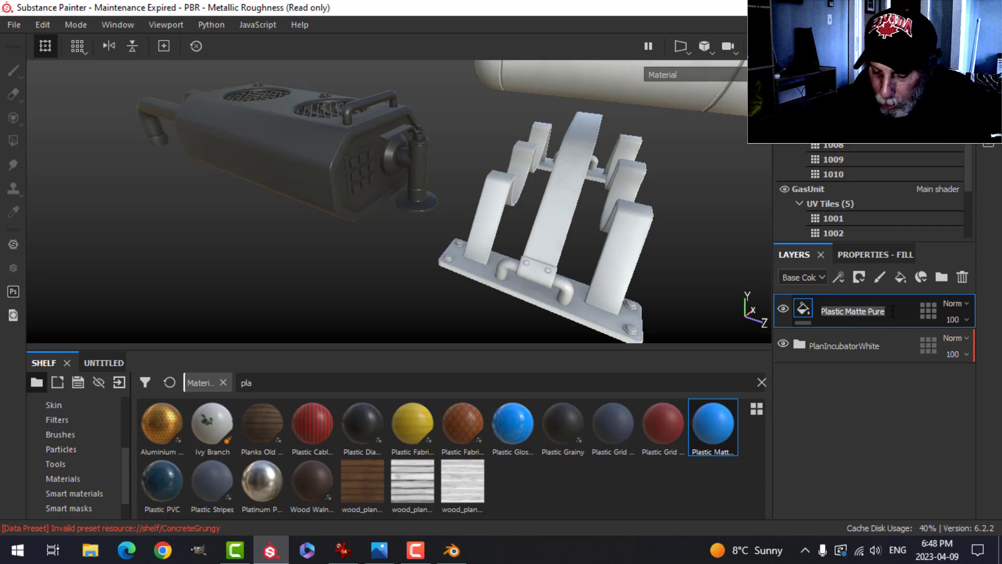
pyautogui.write('Black Plastic')
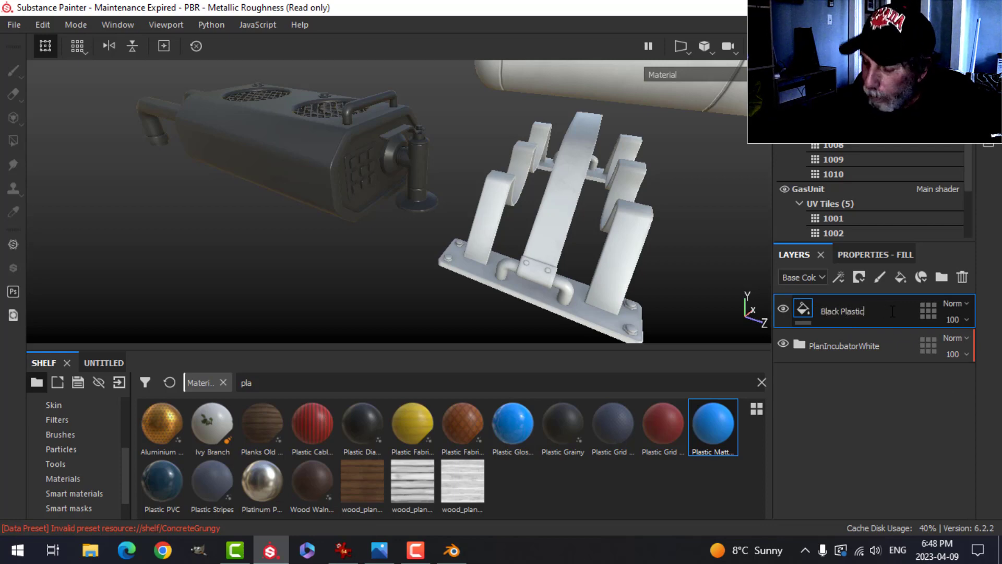
pyautogui.press('Return')
pyautogui.click(859, 277)
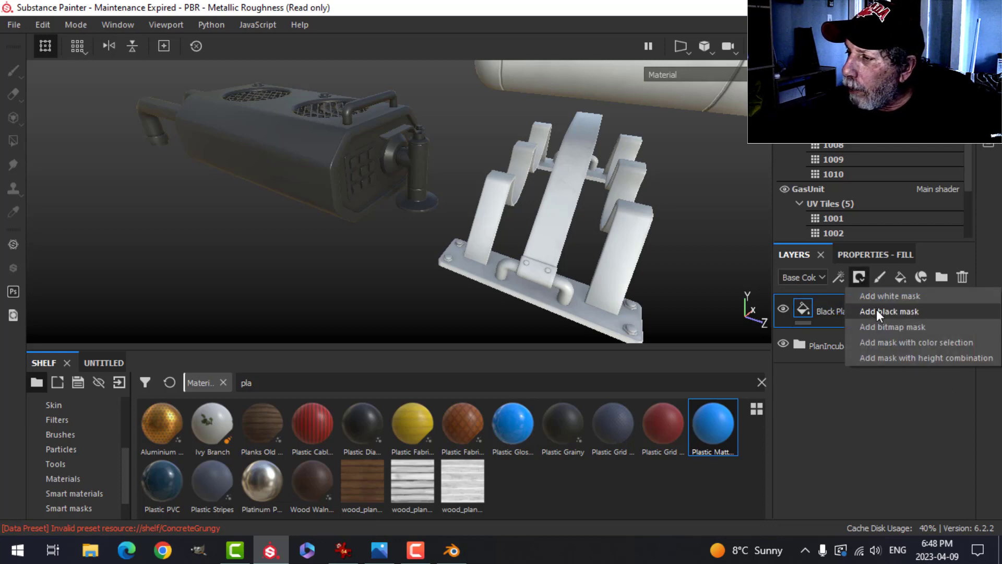
pyautogui.click(876, 310)
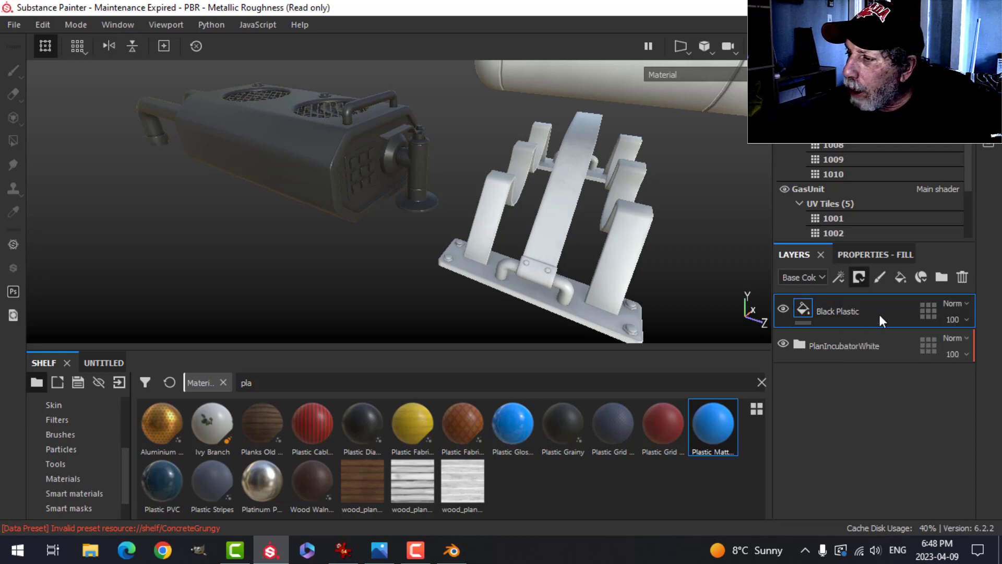
# Reveal Black Plastic on the fan unit's round front flange and flat valve lever using Polygon Fill in mesh mode.
pyautogui.click(12, 140)
pyautogui.click(914, 253)
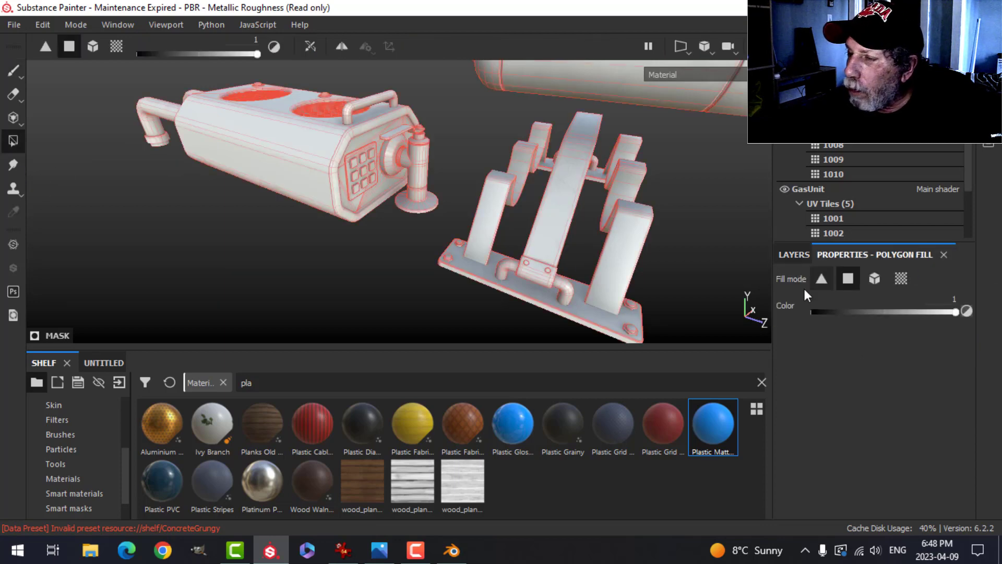
pyautogui.scroll(3, 330, 170)
pyautogui.click(873, 278)
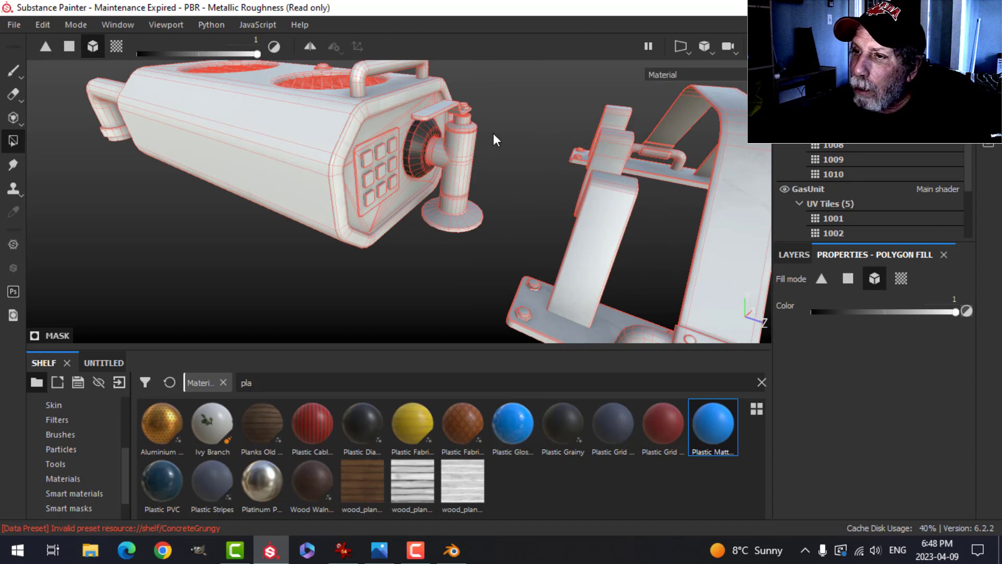
pyautogui.click(435, 105)
pyautogui.keyDown('alt'); pyautogui.moveTo(488, 114); pyautogui.dragTo(469, 148); pyautogui.keyUp('alt')
pyautogui.keyDown('alt'); pyautogui.moveTo(590, 136); pyautogui.dragTo(588, 136); pyautogui.keyUp('alt')
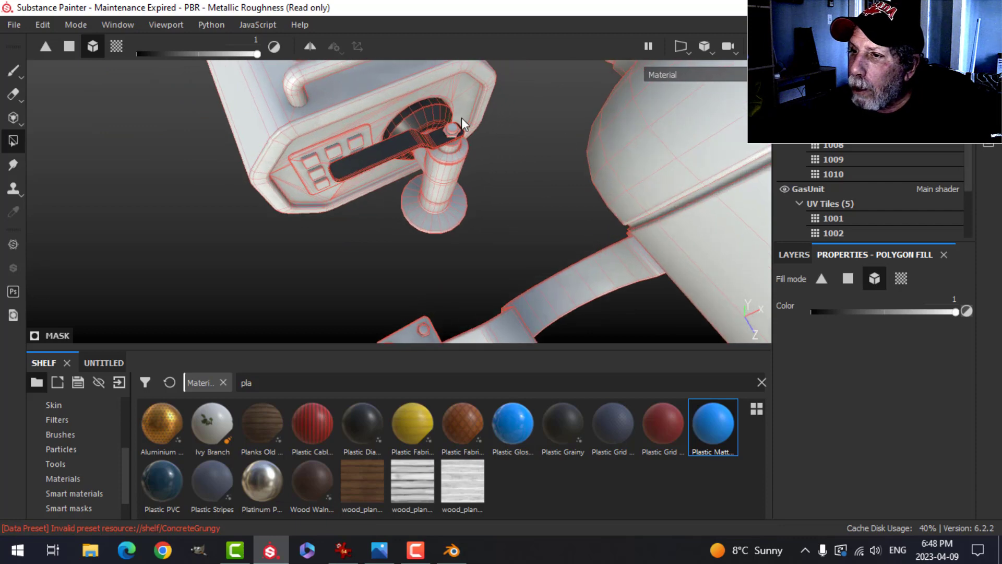
# Fill the collars at the ends of the fan unit's two bent rear pipes with Black Plastic.
pyautogui.keyDown('alt'); pyautogui.moveTo(473, 177); pyautogui.dragTo(326, 252); pyautogui.keyUp('alt')
pyautogui.click(241, 223)
pyautogui.click(299, 187)
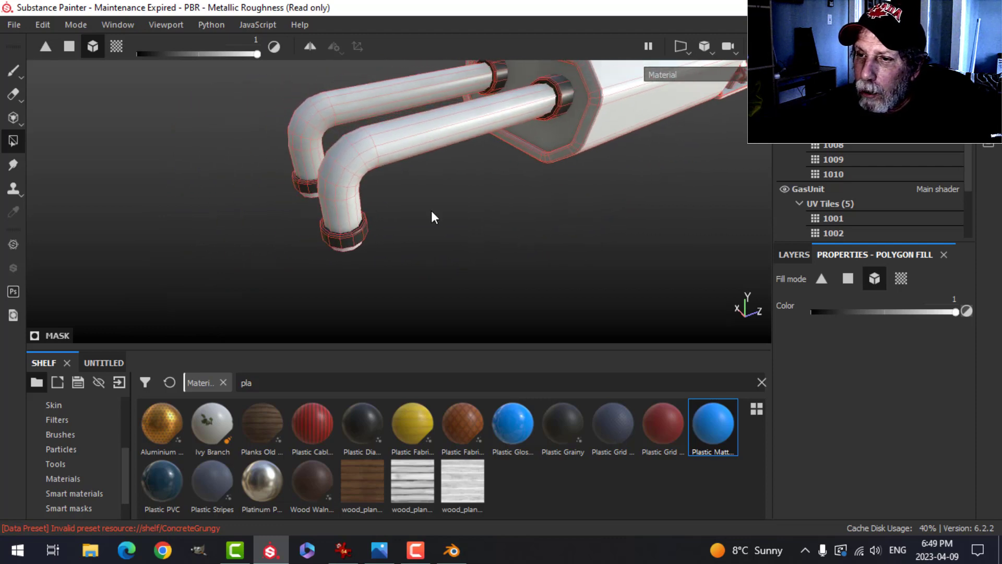
# Examine the two round fan grilles and the blades beneath them on top of the fan unit.
pyautogui.scroll(-2, 626, 208)
pyautogui.keyDown('alt'); pyautogui.moveTo(626, 208); pyautogui.dragTo(472, 233, button='middle'); pyautogui.keyUp('alt')
pyautogui.keyDown('alt'); pyautogui.moveTo(472, 232); pyautogui.dragTo(387, 209); pyautogui.keyUp('alt')
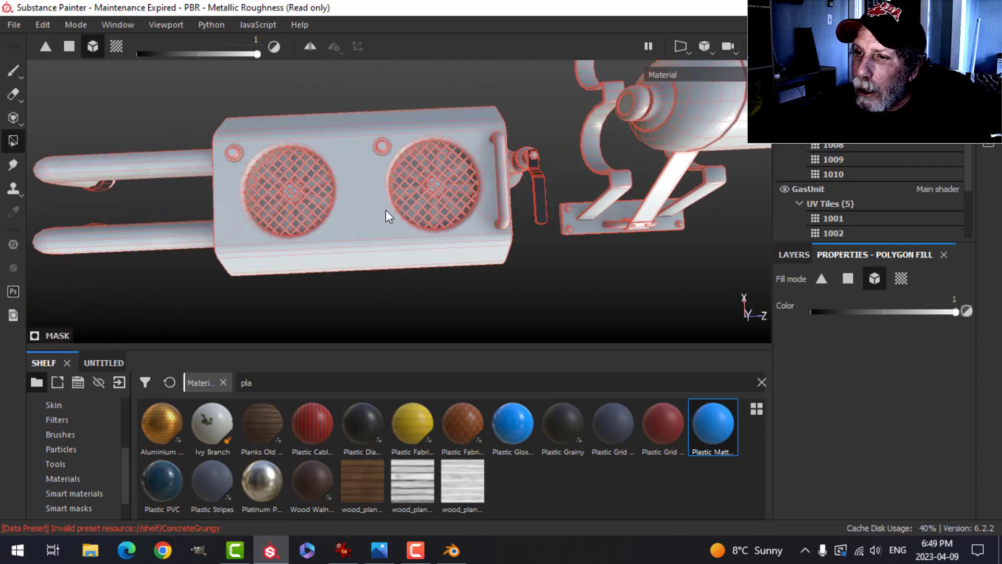
pyautogui.keyDown('alt'); pyautogui.moveTo(387, 210); pyautogui.dragTo(447, 226, button='middle'); pyautogui.keyUp('alt')
pyautogui.scroll(5, 369, 243)
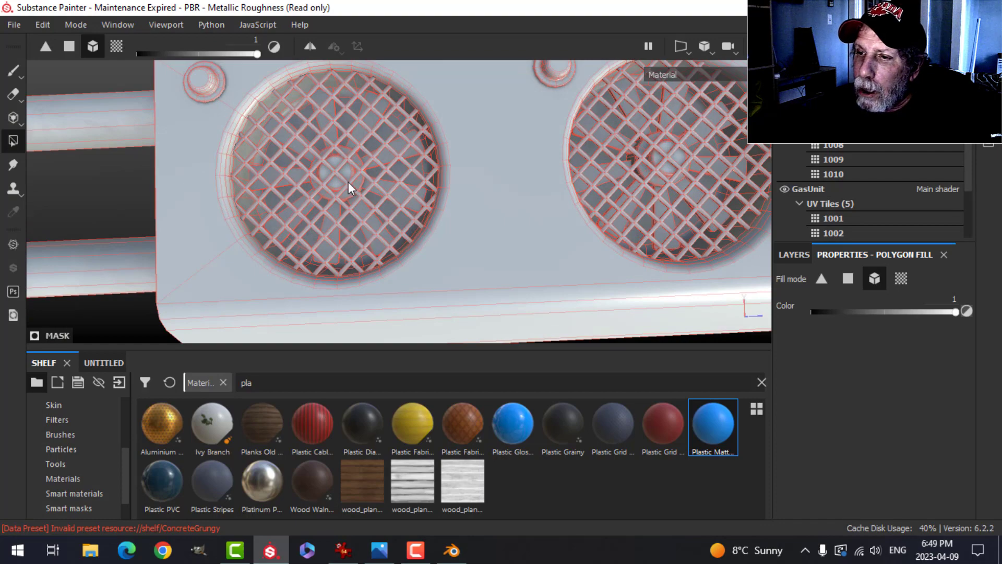
pyautogui.scroll(1, 348, 187)
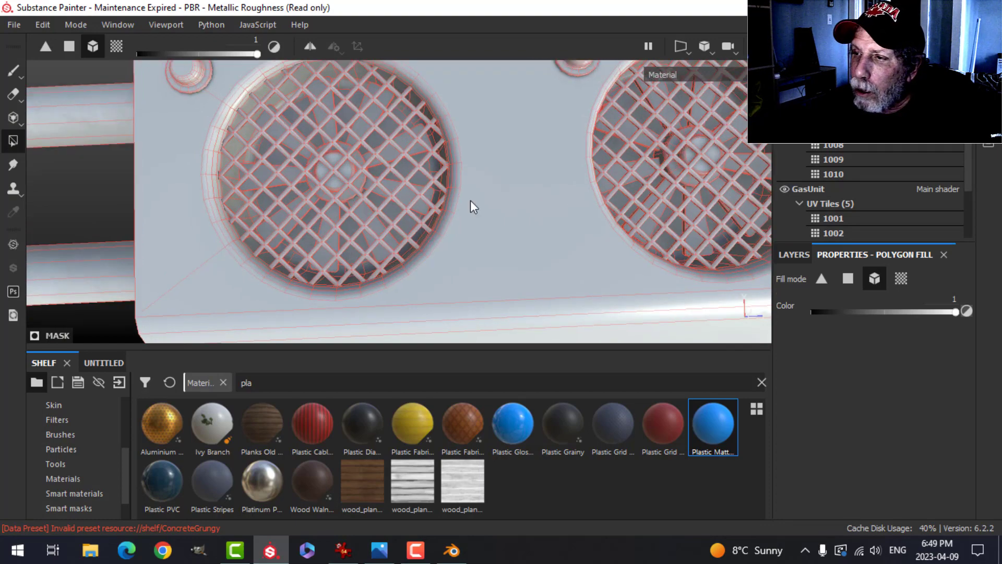
pyautogui.scroll(-6, 592, 245)
# Fill all nine keypad buttons on the fan unit's front face with Black Plastic.
pyautogui.keyDown('alt'); pyautogui.moveTo(675, 264); pyautogui.dragTo(459, 167); pyautogui.keyUp('alt')
pyautogui.scroll(3, 412, 180)
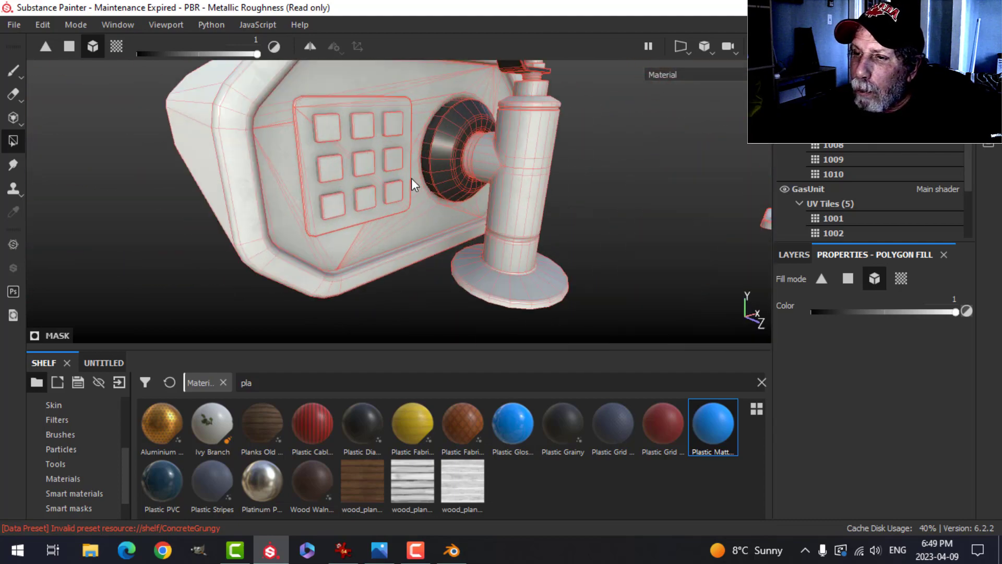
pyautogui.click(333, 130)
pyautogui.click(371, 130)
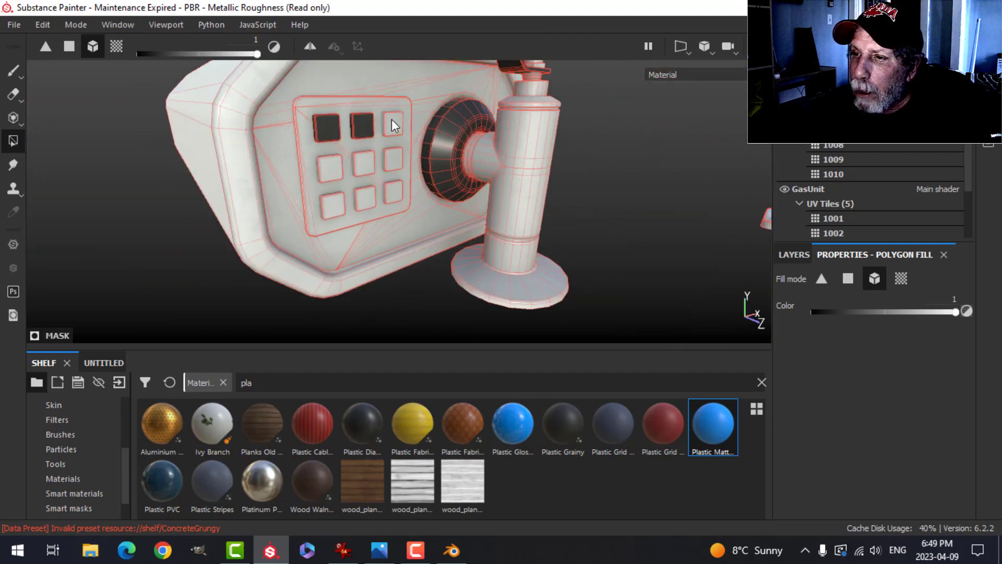
pyautogui.click(392, 123)
pyautogui.click(393, 161)
pyautogui.click(365, 161)
pyautogui.click(331, 170)
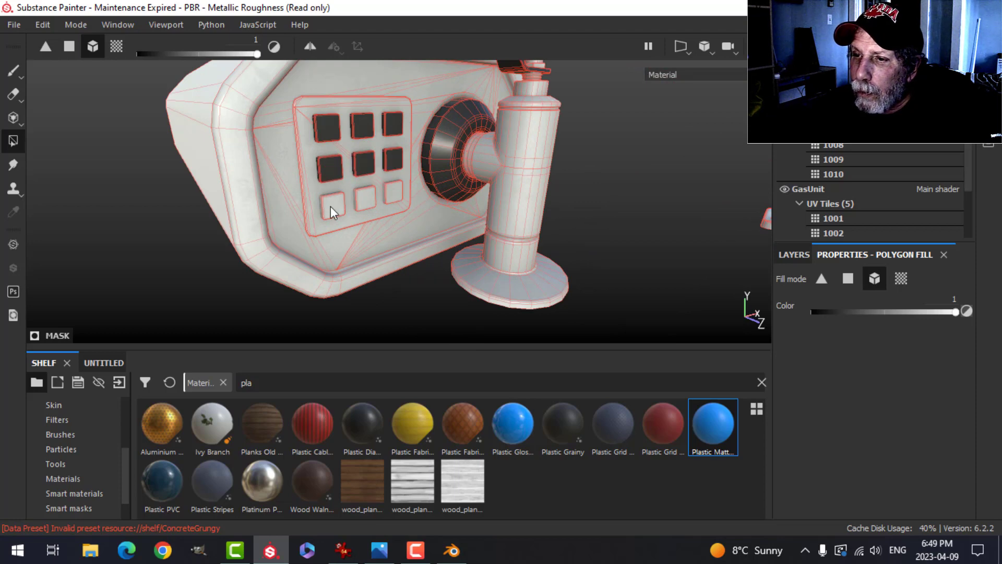
pyautogui.scroll(3, 481, 218)
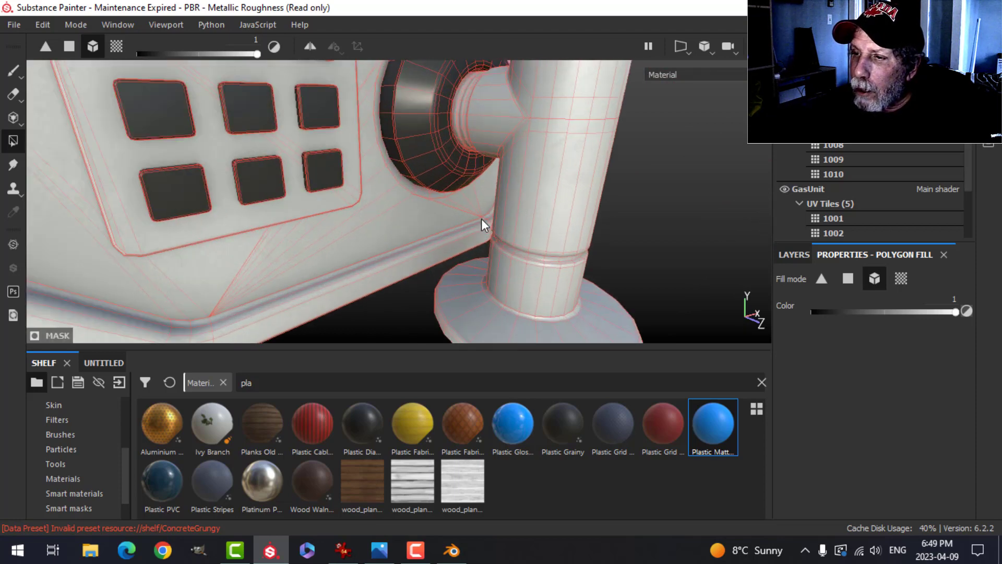
# Copy the Black Plastic layer from FanUnit to above the PlanIncubatorWhite folder in GasUnit, and clear its mask.
pyautogui.scroll(-5, 482, 219)
pyautogui.keyDown('alt'); pyautogui.moveTo(484, 220); pyautogui.dragTo(577, 226); pyautogui.keyUp('alt')
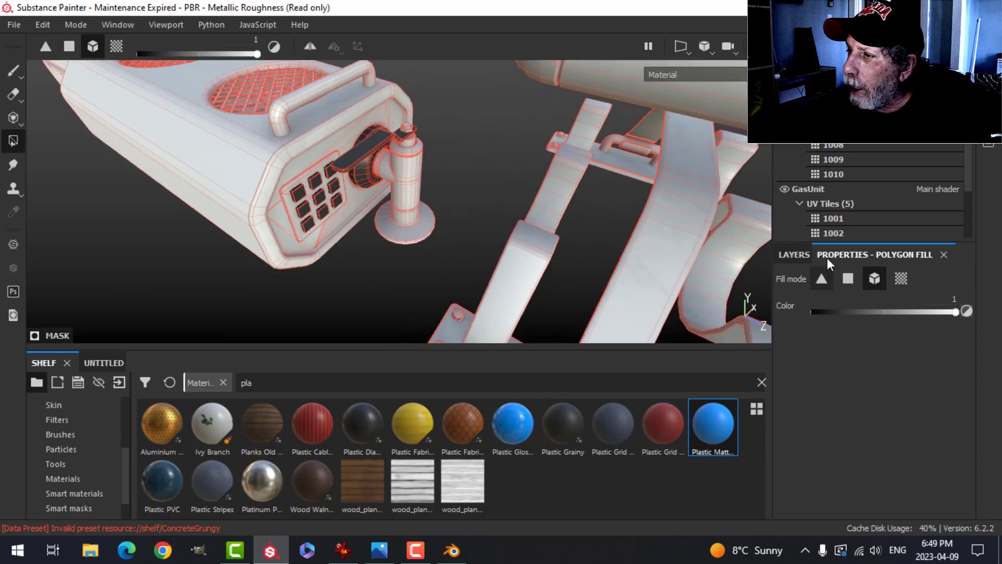
pyautogui.click(798, 255)
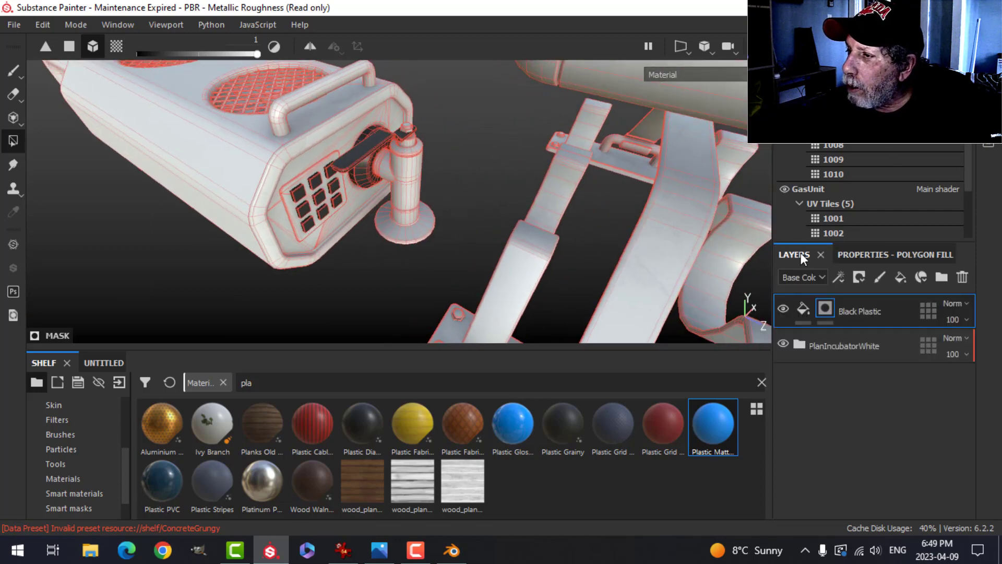
pyautogui.rightClick(860, 307)
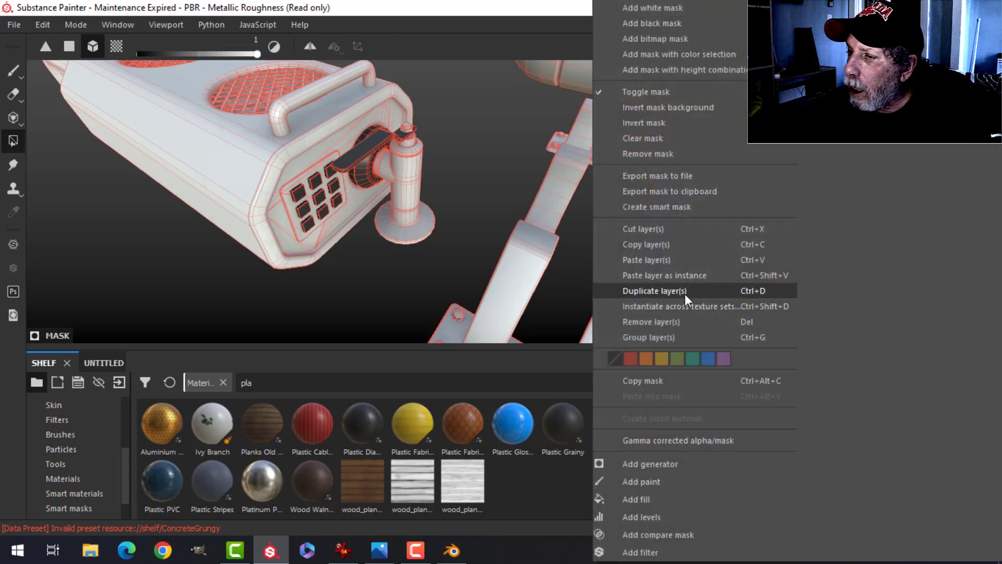
pyautogui.click(653, 243)
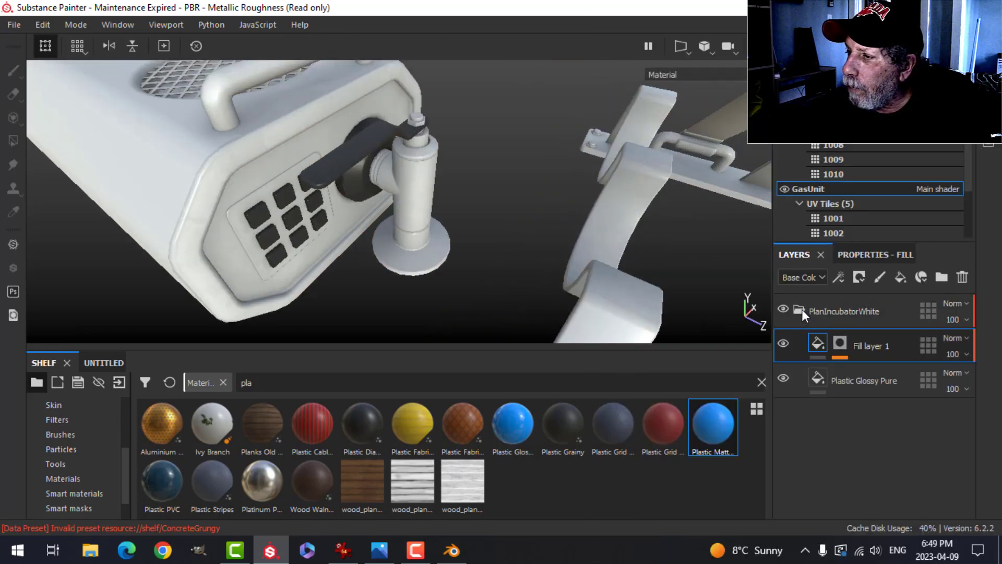
pyautogui.click(801, 309)
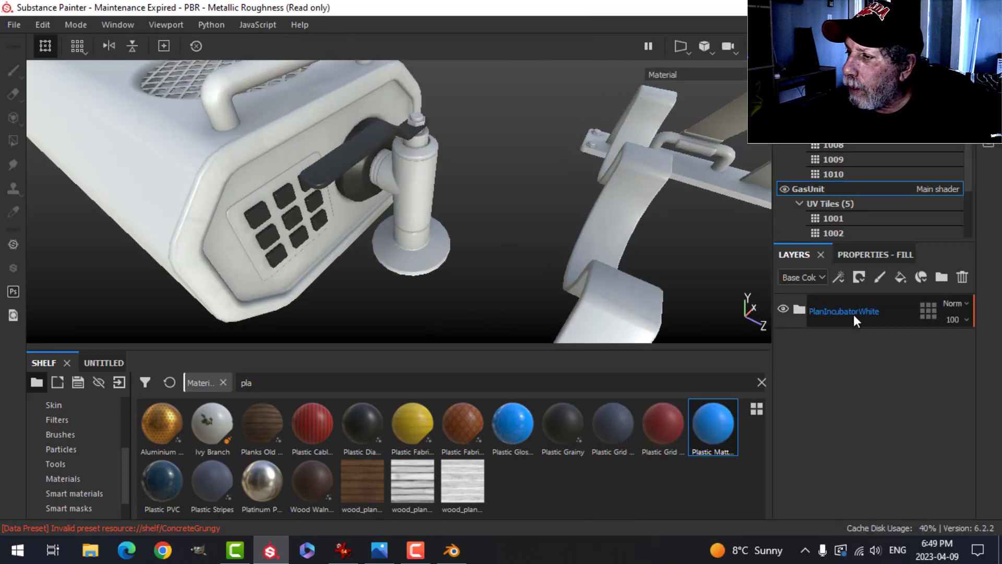
pyautogui.rightClick(853, 314)
pyautogui.click(703, 268)
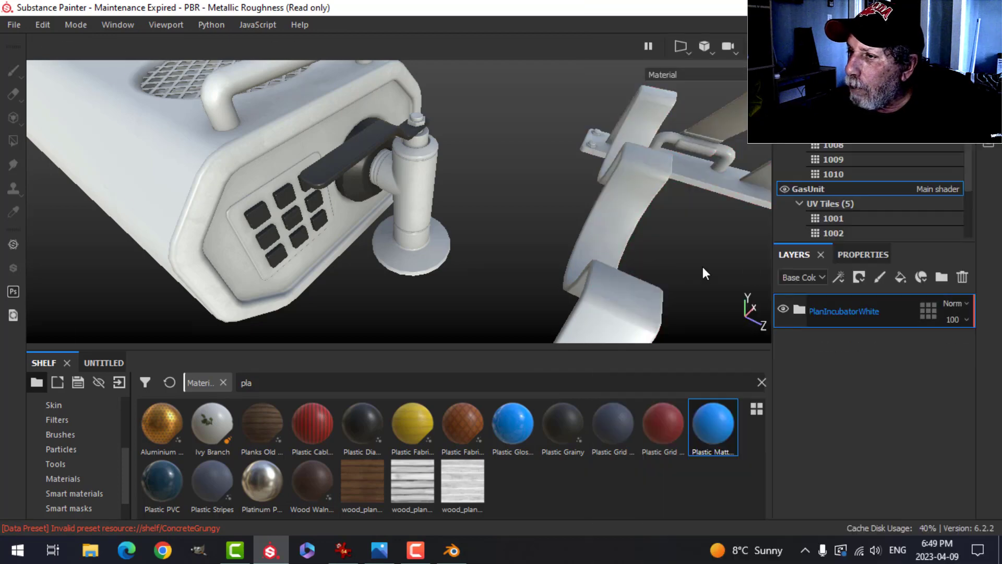
pyautogui.rightClick(828, 305)
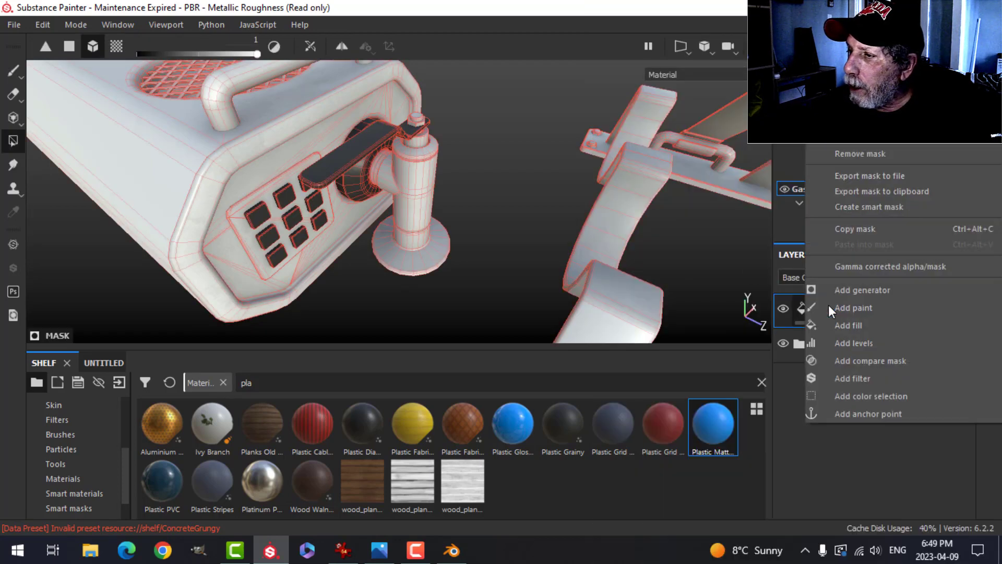
pyautogui.click(872, 139)
# Fill the valve cap at the end of the gas cylinder with Black Plastic.
pyautogui.keyDown('alt'); pyautogui.moveTo(593, 261); pyautogui.dragTo(635, 233, button='right'); pyautogui.keyUp('alt')
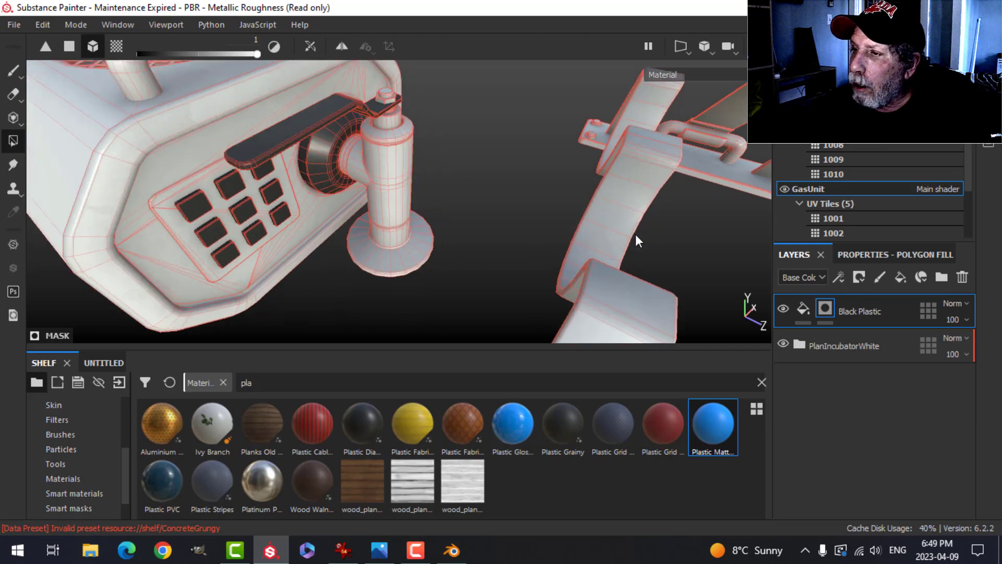
pyautogui.keyDown('alt'); pyautogui.moveTo(635, 234); pyautogui.dragTo(771, 308); pyautogui.keyUp('alt')
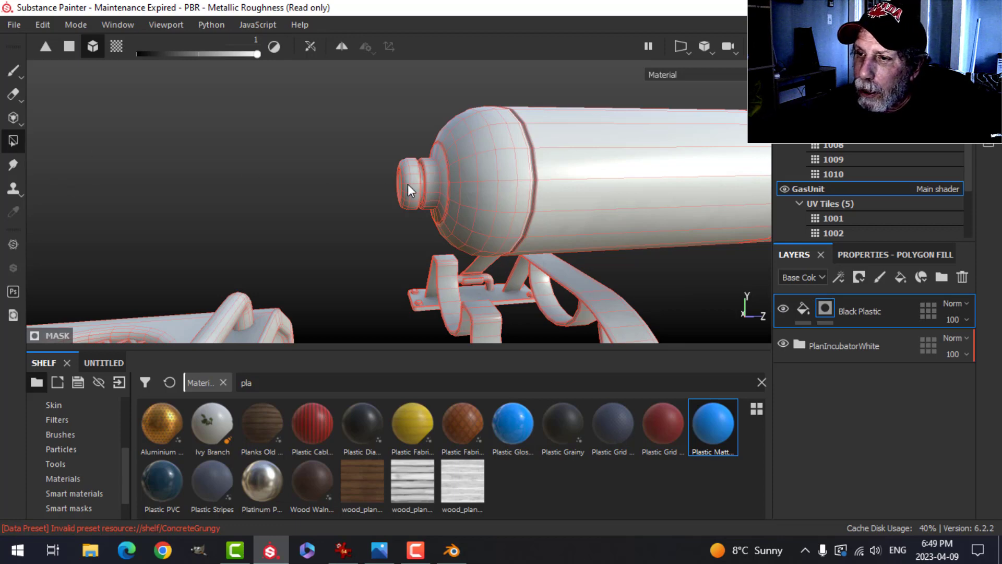
pyautogui.scroll(-4, 449, 293)
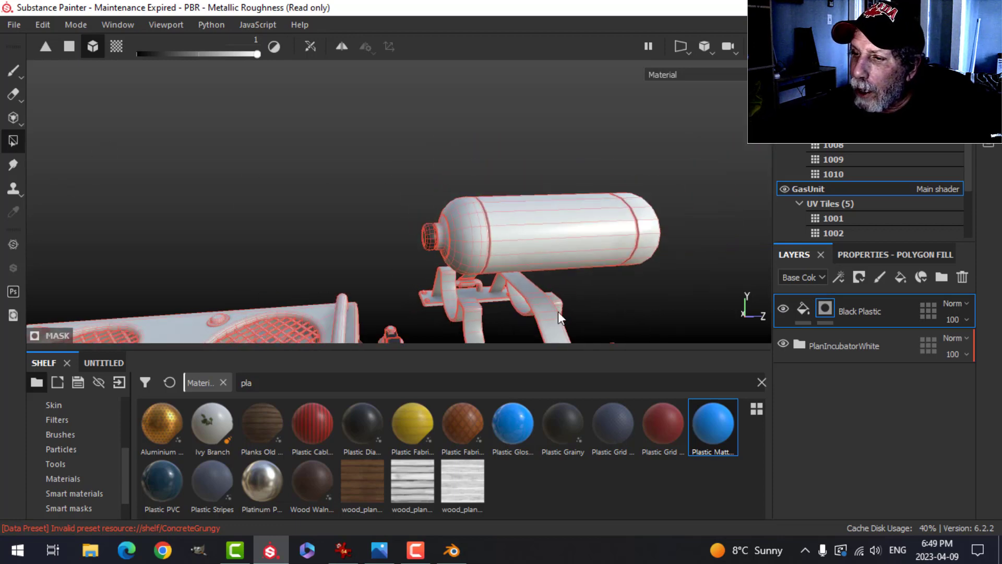
# Duplicate the Black Plastic layer in the GasUnit texture set and clear the copy's mask.
pyautogui.keyDown('alt'); pyautogui.moveTo(559, 311); pyautogui.dragTo(475, 261, button='middle'); pyautogui.keyUp('alt')
pyautogui.moveTo(446, 285)
pyautogui.keyDown('alt'); pyautogui.mouseDown()
pyautogui.moveTo(608, 263)
pyautogui.moveTo(436, 268)
pyautogui.moveTo(445, 278)
pyautogui.mouseUp(); pyautogui.keyUp('alt')
pyautogui.scroll(4, 445, 278)
pyautogui.scroll(-3, 447, 278)
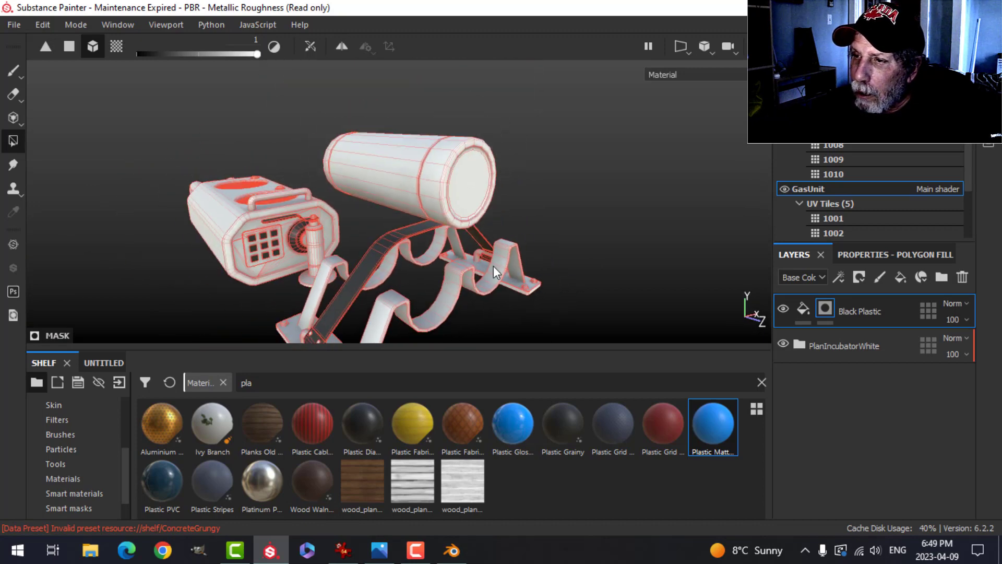
pyautogui.keyDown('alt'); pyautogui.moveTo(493, 266); pyautogui.dragTo(515, 183, button='middle'); pyautogui.keyUp('alt')
pyautogui.keyDown('alt'); pyautogui.moveTo(515, 184); pyautogui.dragTo(564, 237); pyautogui.keyUp('alt')
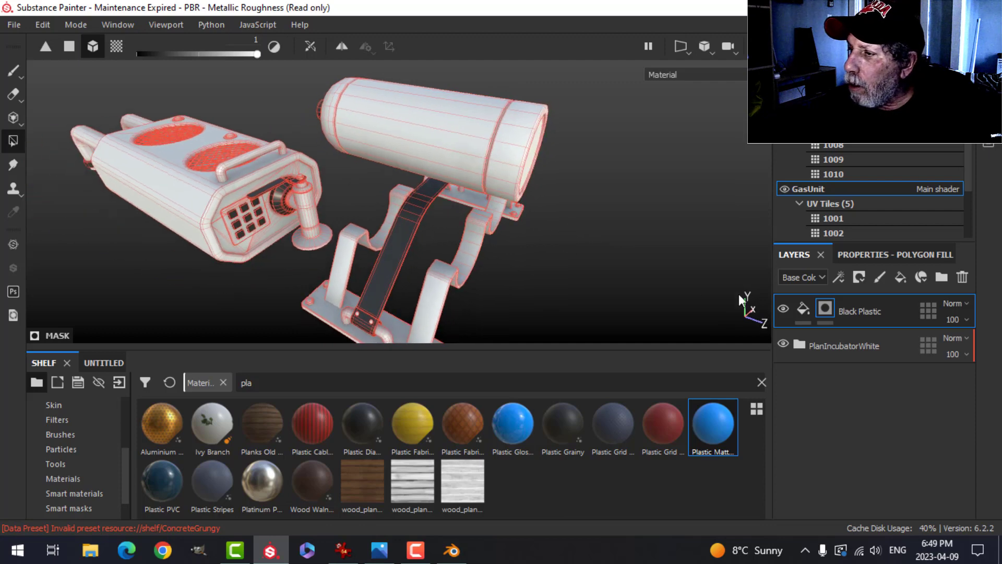
pyautogui.rightClick(853, 312)
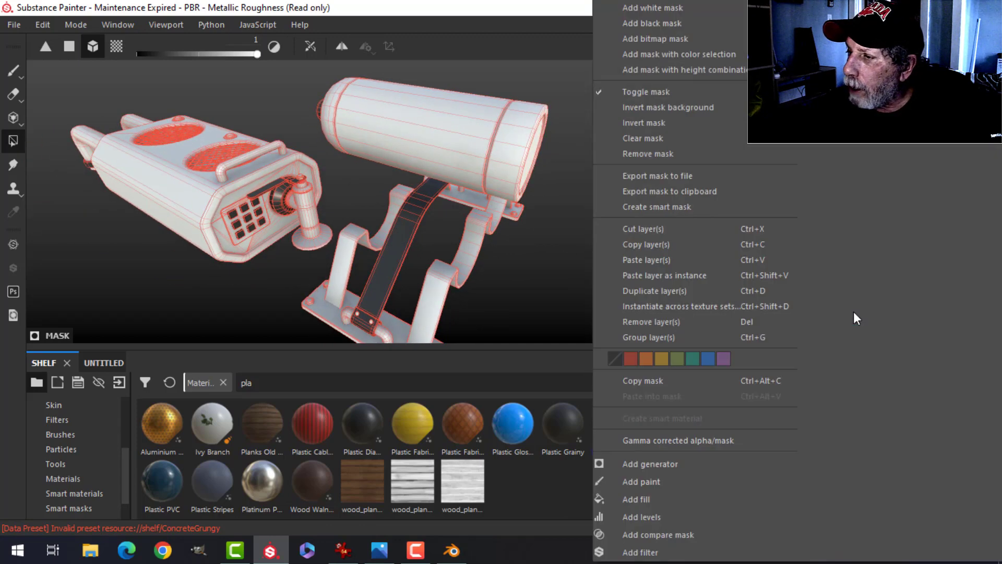
pyautogui.click(652, 291)
pyautogui.rightClick(825, 309)
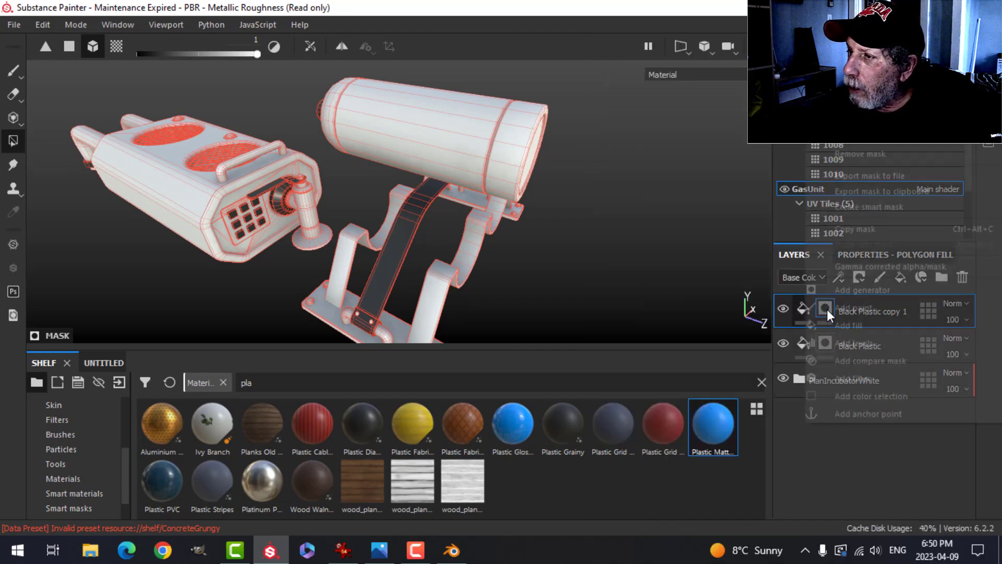
pyautogui.click(855, 139)
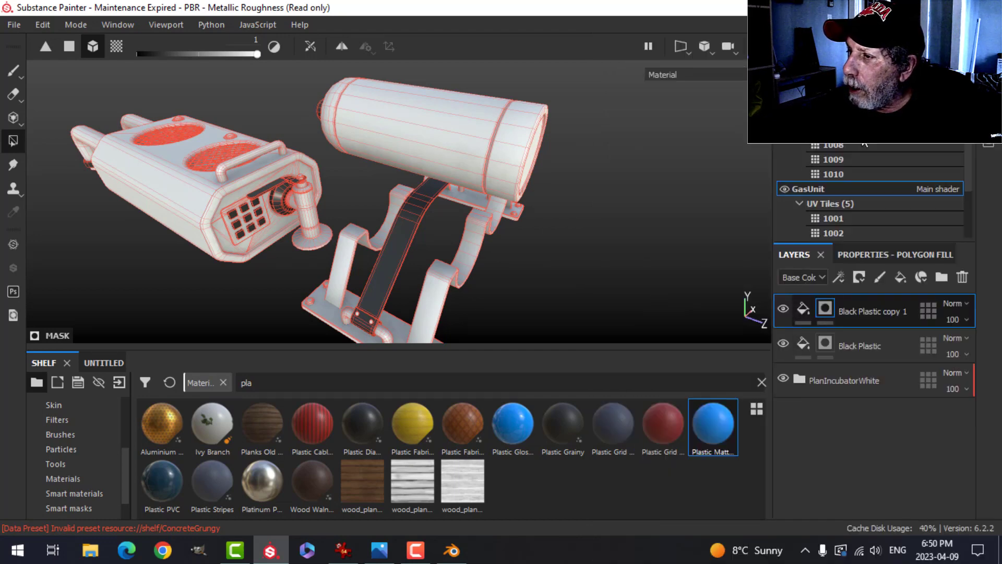
# Set the duplicated layer's base color to the orange stripe sampled from the color palette image in the separate image viewer.
pyautogui.click(808, 310)
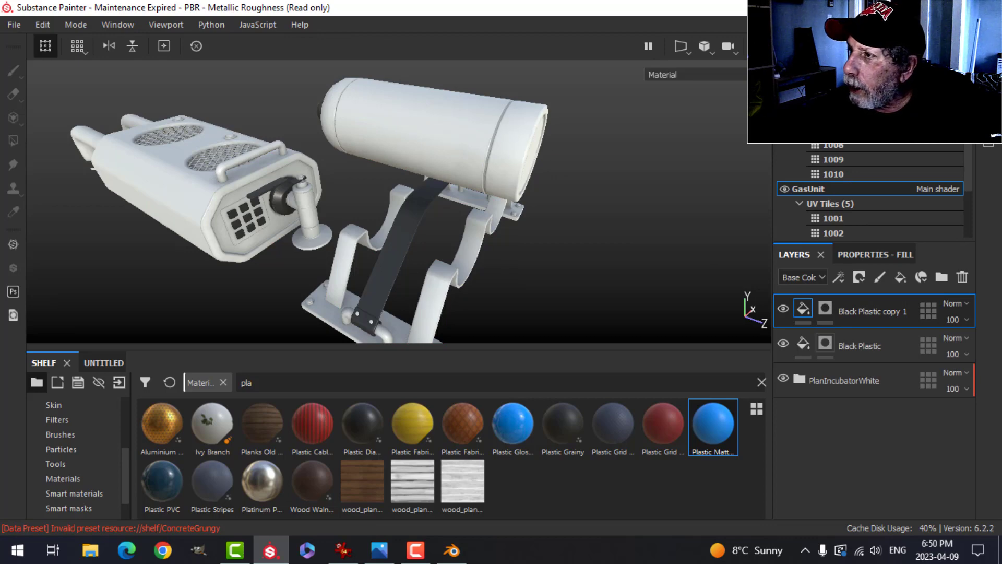
pyautogui.click(952, 8)
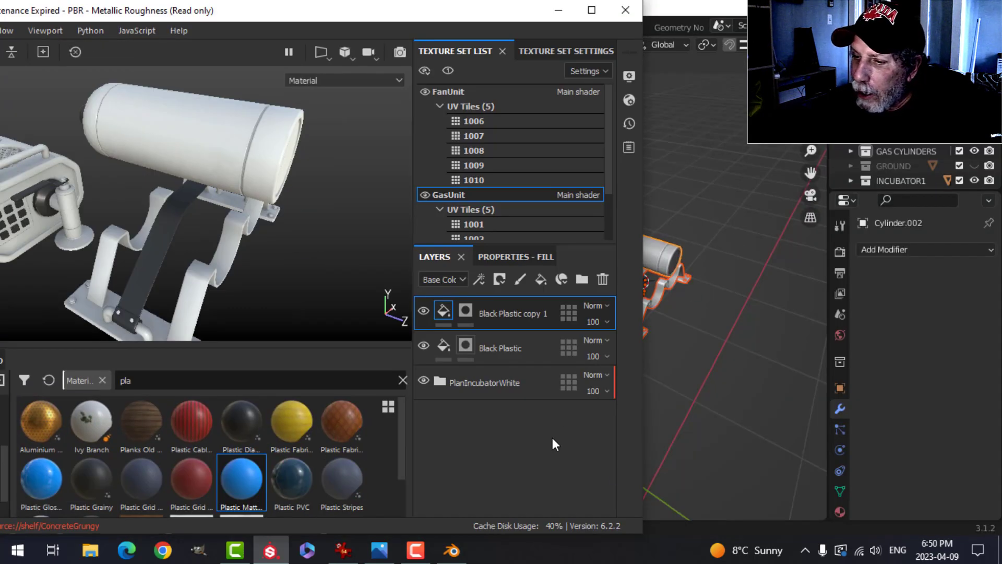
pyautogui.click(343, 550)
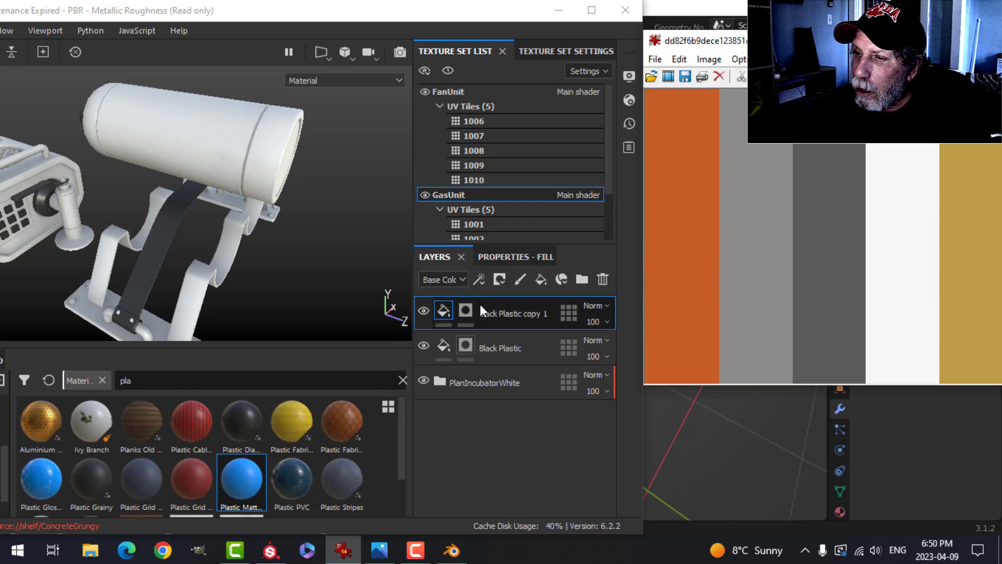
pyautogui.click(503, 257)
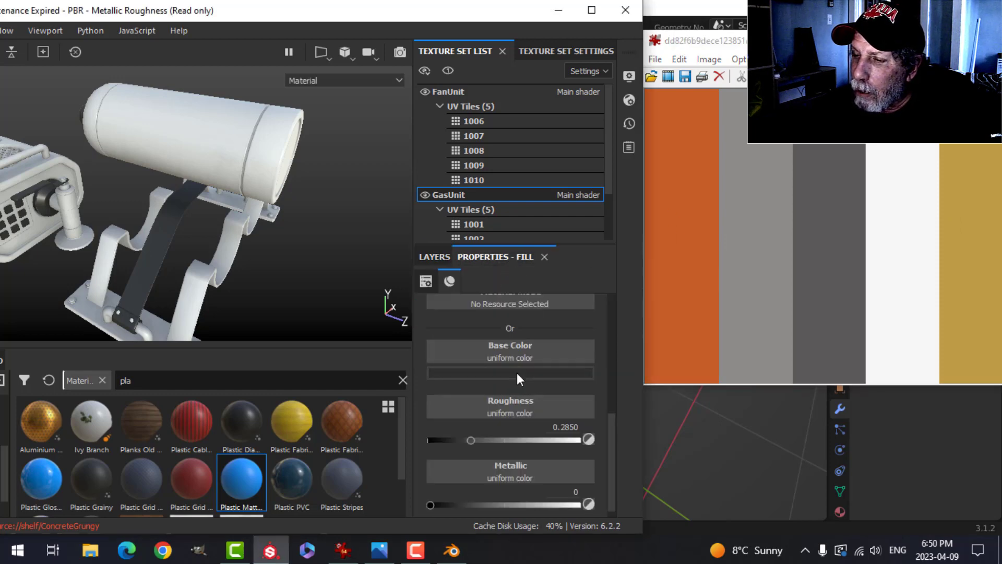
pyautogui.click(509, 373)
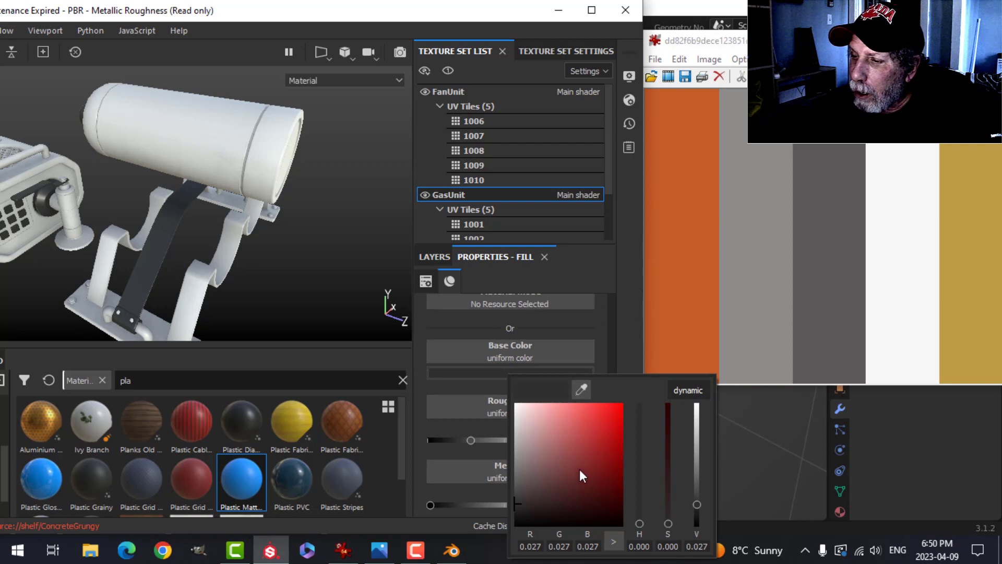
pyautogui.click(581, 389)
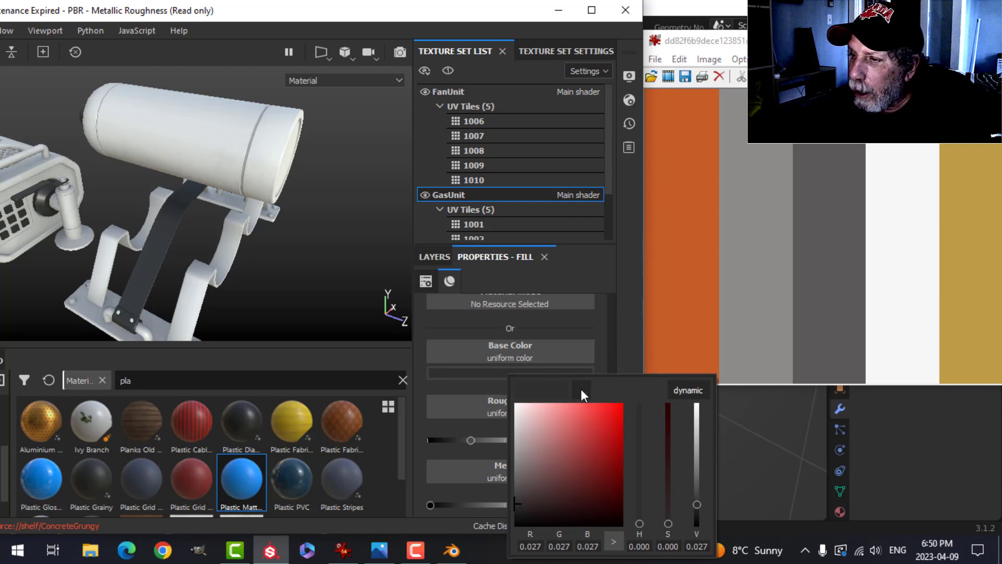
pyautogui.click(702, 206)
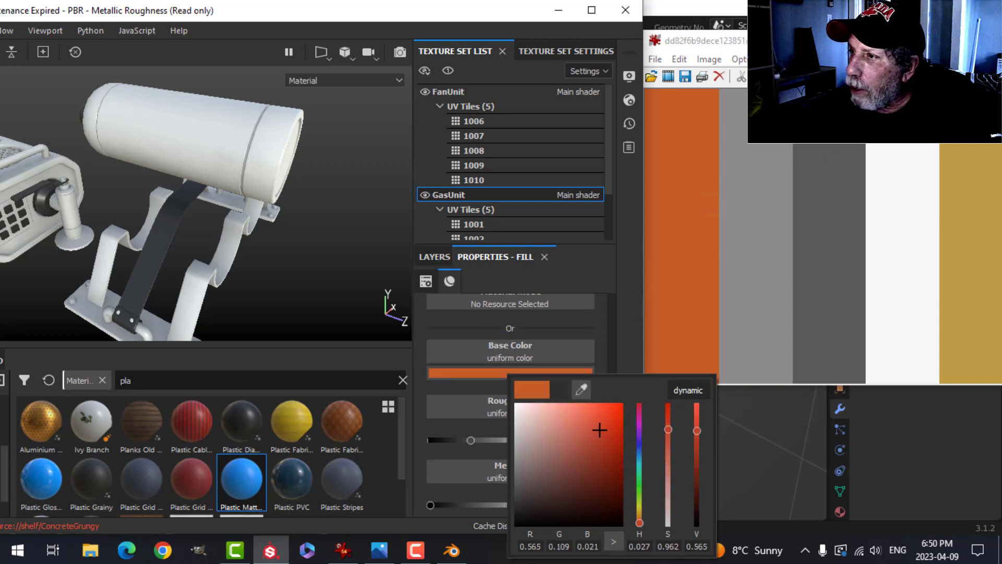
pyautogui.click(591, 11)
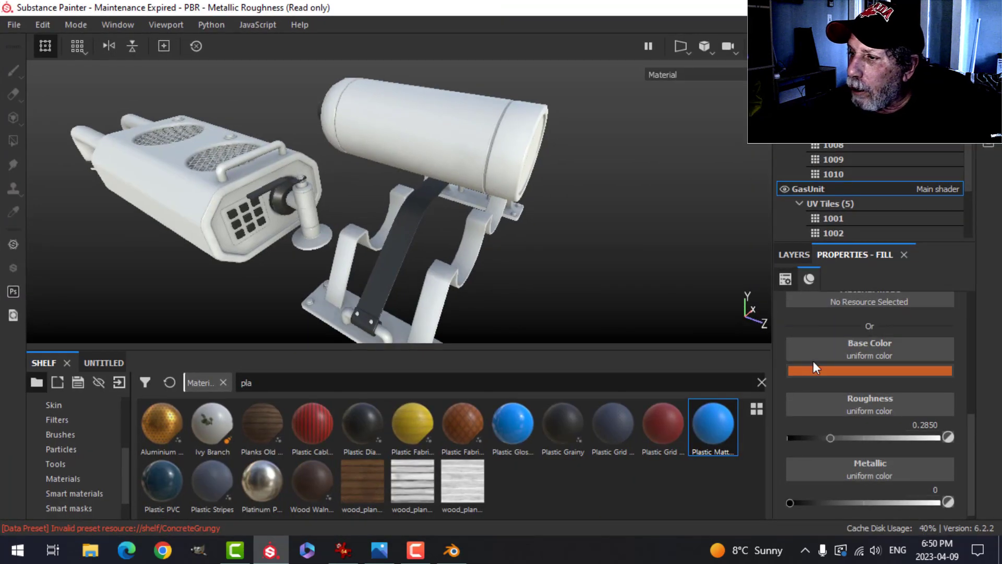
# Fill the band around the gas cylinder's end opposite the valve with the orange layer, using UV chunk fill mode.
pyautogui.click(796, 254)
pyautogui.click(822, 314)
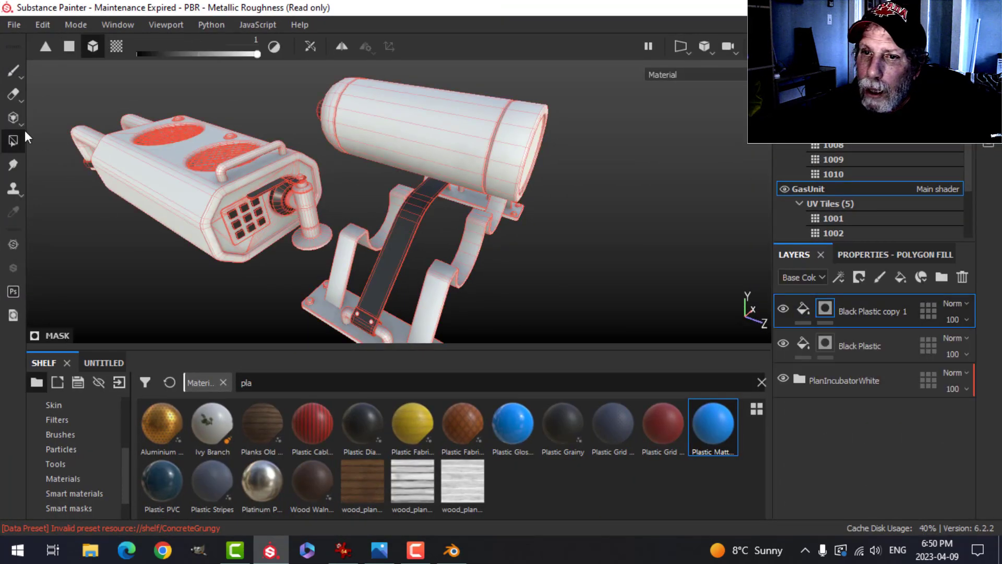
pyautogui.click(515, 146)
pyautogui.hotkey('ctrl', 'z')
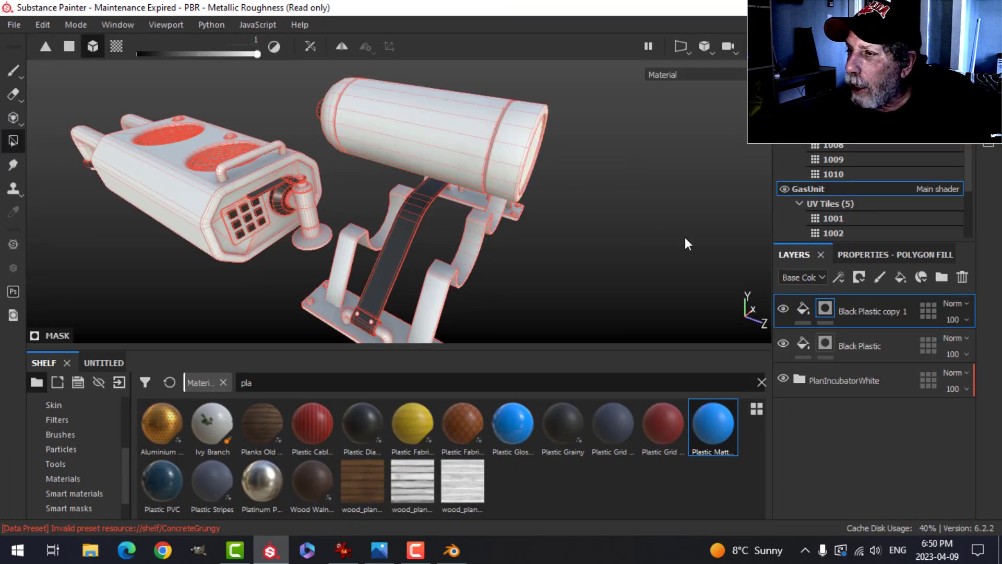
pyautogui.click(934, 255)
pyautogui.click(901, 278)
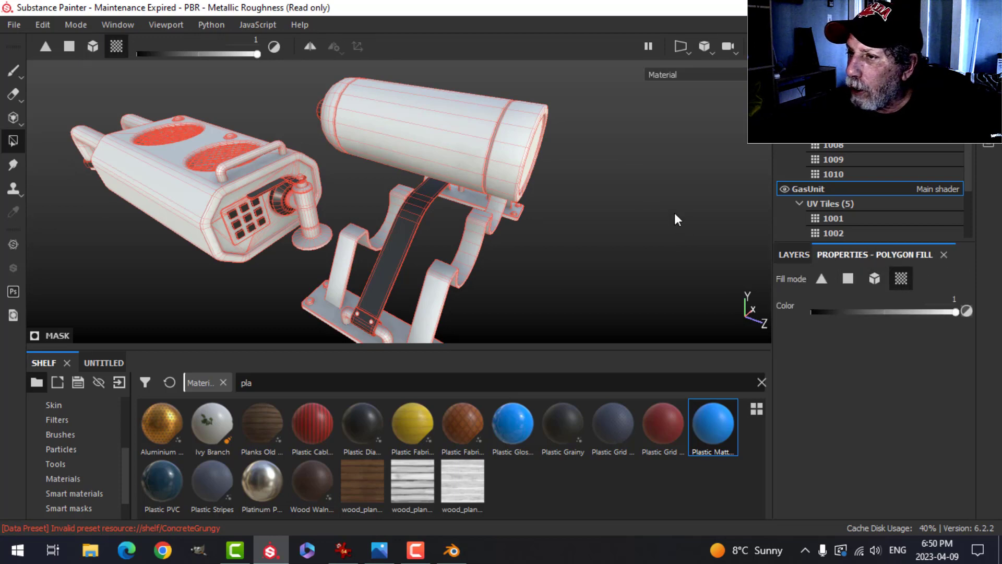
pyautogui.click(524, 148)
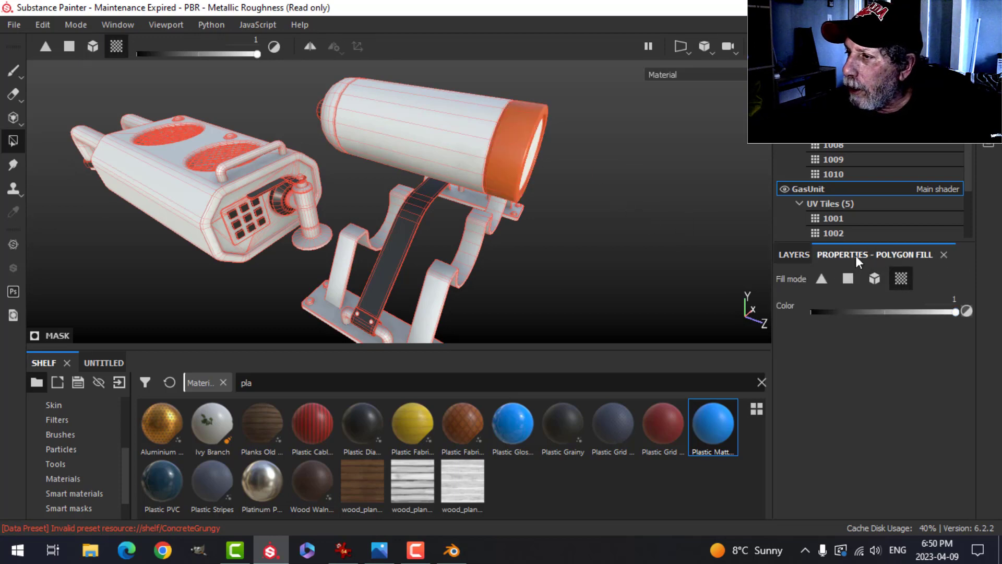
# Switch the polygon fill mode to quads and rename the duplicated layer as Orange Plastic.
pyautogui.click(846, 278)
pyautogui.keyDown('alt'); pyautogui.moveTo(624, 228); pyautogui.dragTo(440, 225); pyautogui.keyUp('alt')
pyautogui.scroll(-3, 461, 206)
pyautogui.scroll(6, 461, 205)
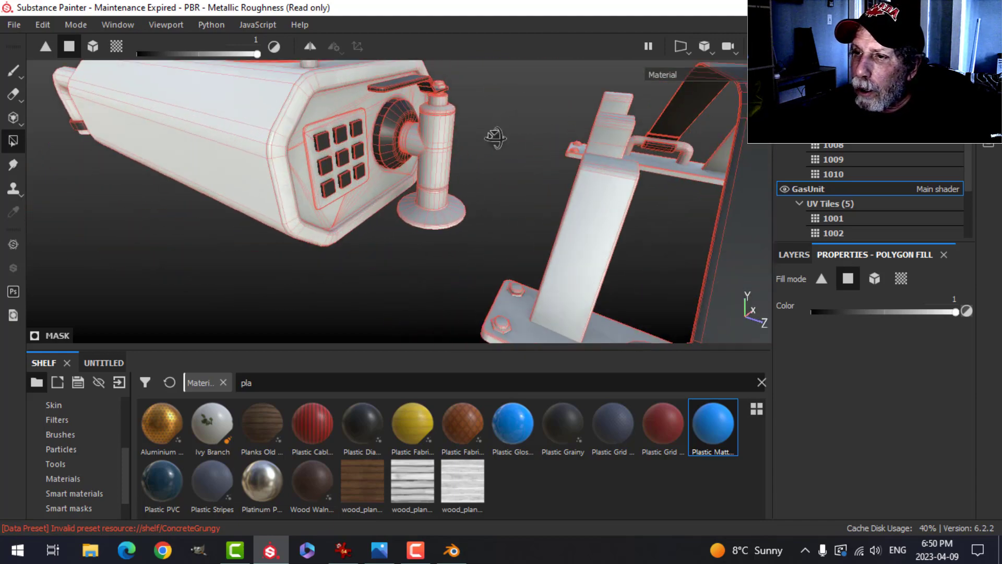
pyautogui.keyDown('alt'); pyautogui.moveTo(496, 137); pyautogui.dragTo(685, 177); pyautogui.keyUp('alt')
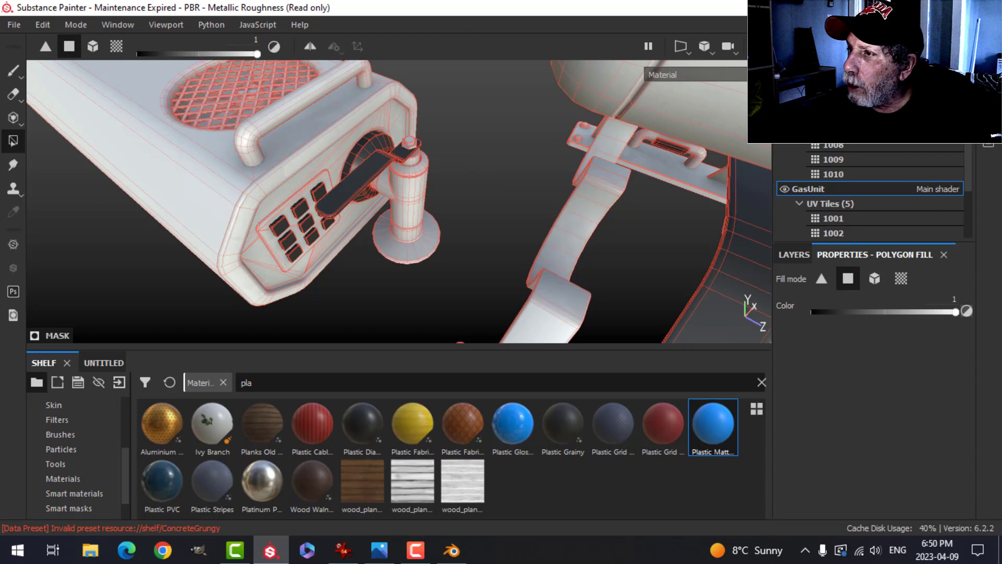
pyautogui.click(794, 255)
pyautogui.doubleClick(865, 311)
pyautogui.write('Orange Plast')
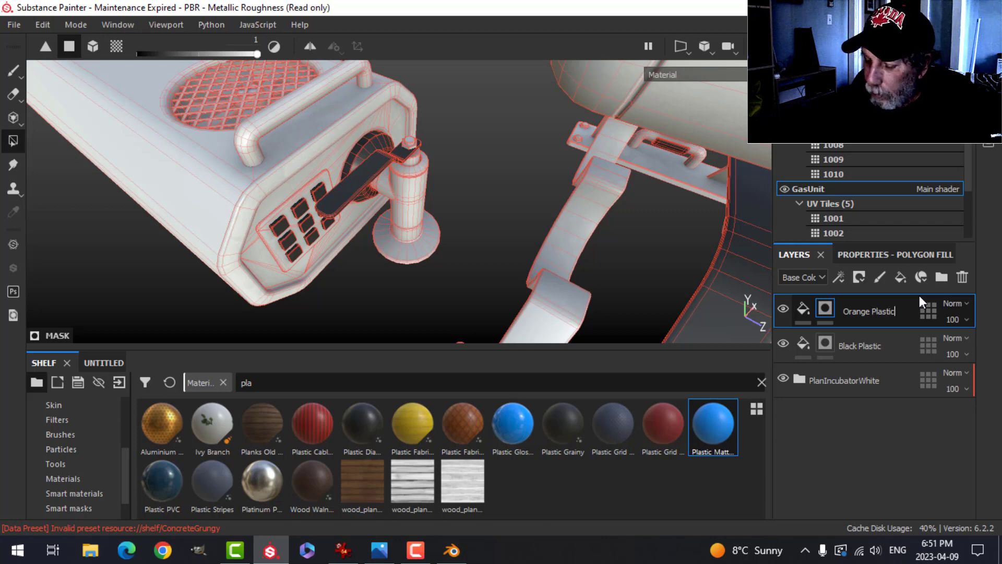
pyautogui.write('ic')
pyautogui.press('Return')
# Copy the Orange Plastic layer from GasUnit to above Black Plastic in FanUnit, and clear its mask.
pyautogui.rightClick(872, 311)
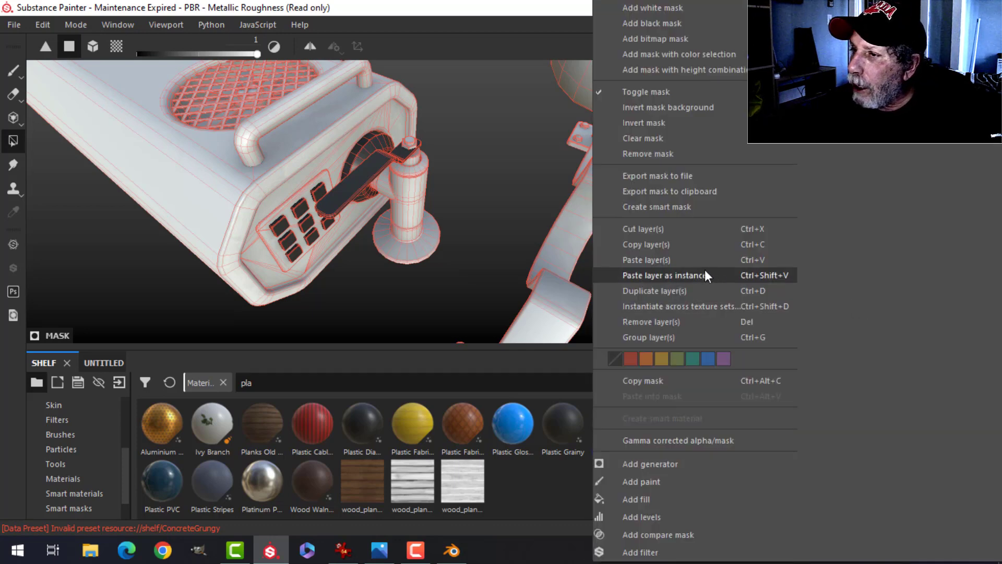
pyautogui.click(683, 245)
pyautogui.click(855, 101)
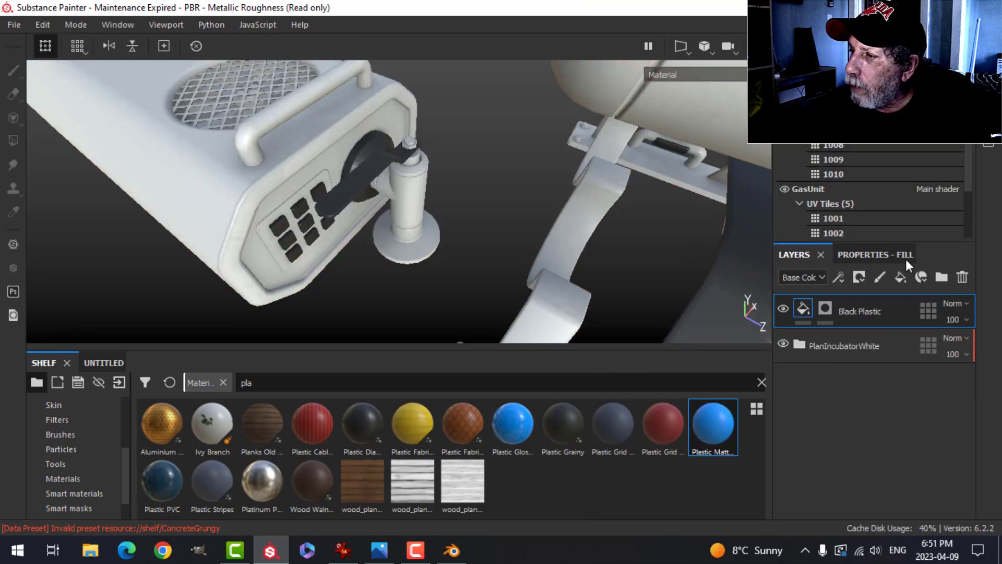
pyautogui.rightClick(856, 302)
pyautogui.click(692, 265)
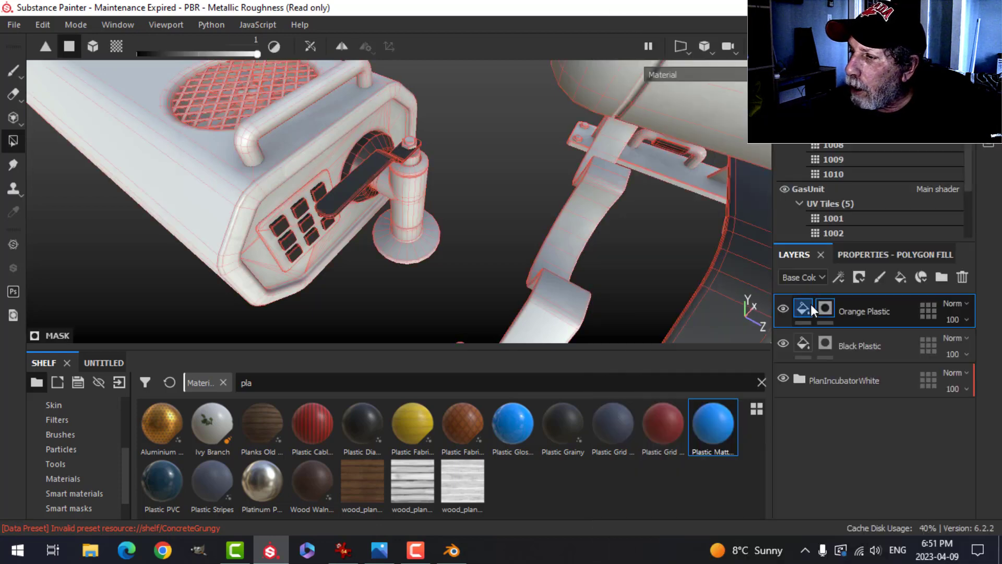
pyautogui.rightClick(820, 311)
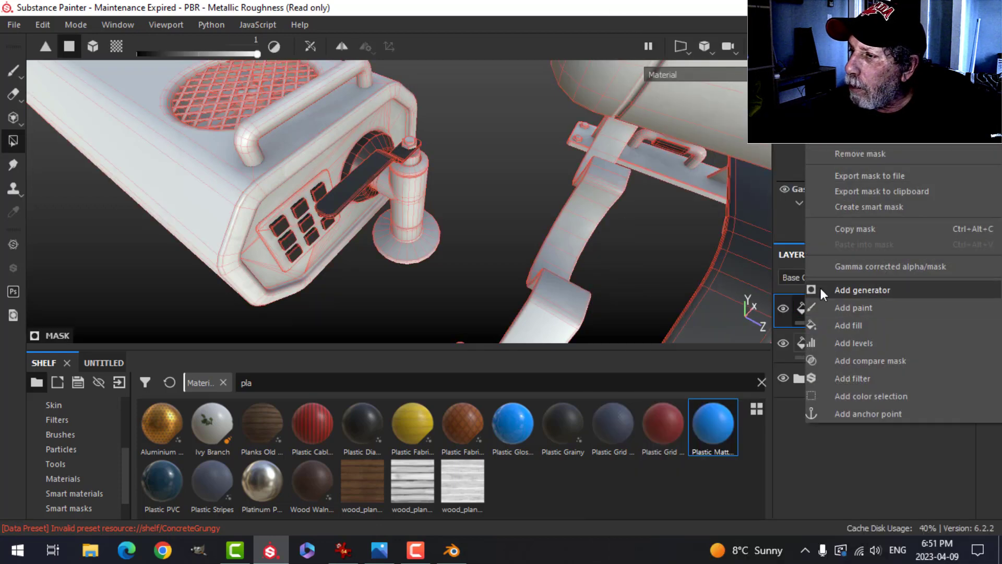
pyautogui.click(859, 139)
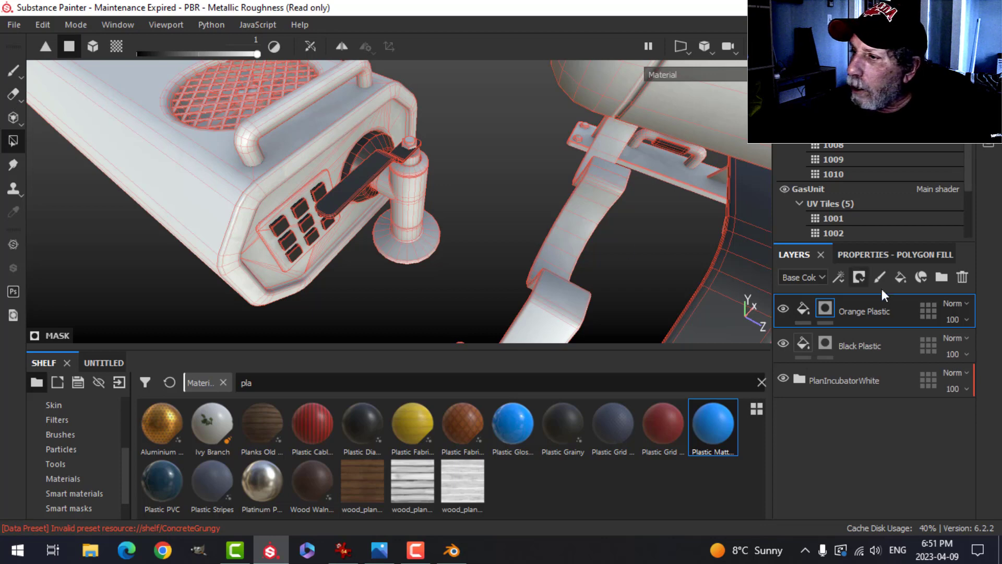
# Fill the grip of the valve lever on the fan unit's front with Orange Plastic, using UV chunk fill mode.
pyautogui.click(894, 255)
pyautogui.click(901, 278)
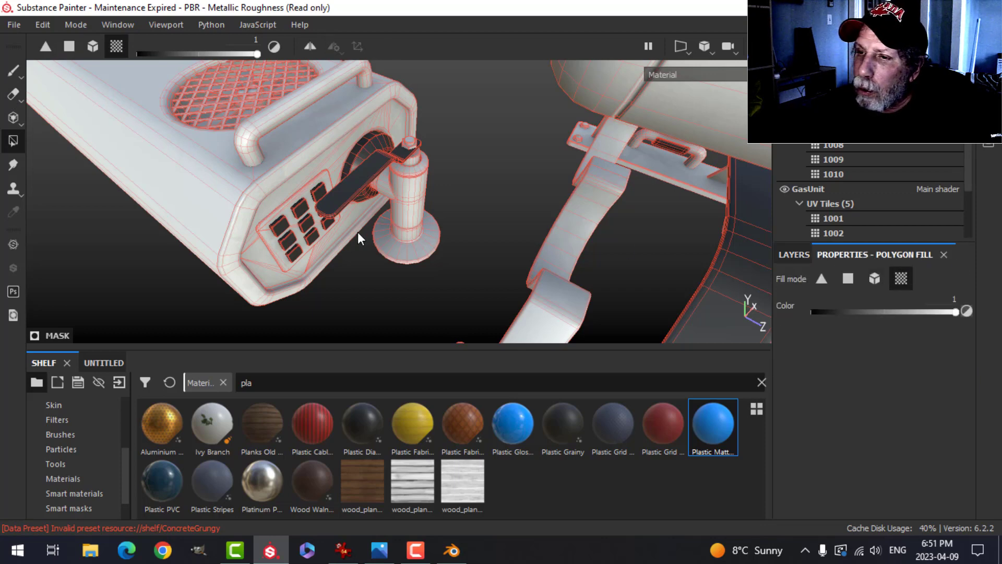
pyautogui.scroll(3, 339, 209)
pyautogui.click(286, 163)
# Examine the orange valve lever and its black end from several angles, with and without the wireframe overlay.
pyautogui.moveTo(324, 165)
pyautogui.keyDown('alt'); pyautogui.mouseDown()
pyautogui.moveTo(438, 203)
pyautogui.moveTo(412, 199)
pyautogui.moveTo(391, 172)
pyautogui.moveTo(464, 110)
pyautogui.moveTo(503, 152)
pyautogui.moveTo(352, 176)
pyautogui.mouseUp(); pyautogui.keyUp('alt')
pyautogui.click(13, 70)
pyautogui.keyDown('alt'); pyautogui.moveTo(492, 205); pyautogui.dragTo(454, 217); pyautogui.keyUp('alt')
pyautogui.keyDown('alt'); pyautogui.moveTo(454, 217); pyautogui.dragTo(450, 251, button='middle'); pyautogui.keyUp('alt')
pyautogui.scroll(3, 449, 246)
pyautogui.scroll(3, 443, 229)
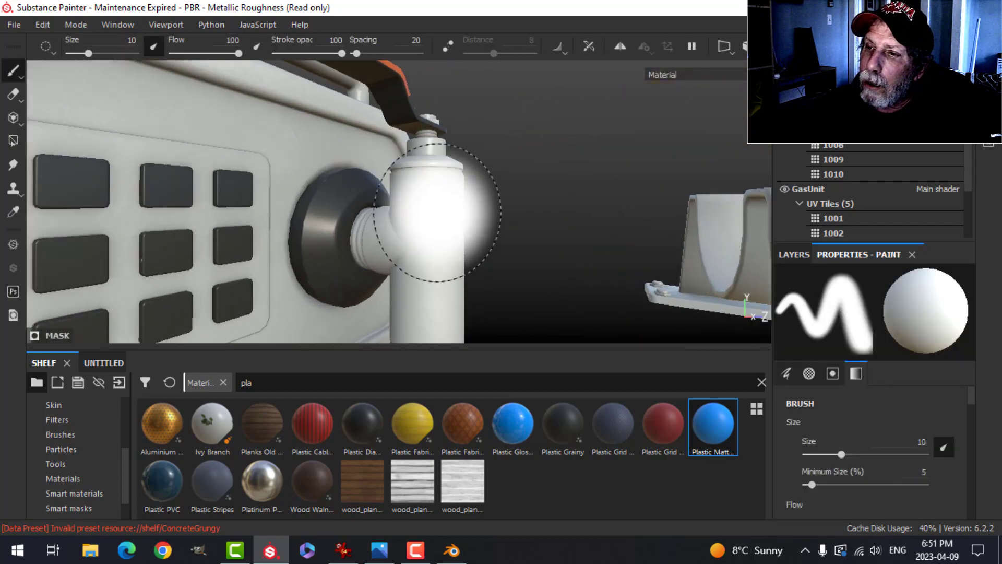
pyautogui.keyDown('alt'); pyautogui.moveTo(436, 214); pyautogui.dragTo(449, 245, button='middle'); pyautogui.keyUp('alt')
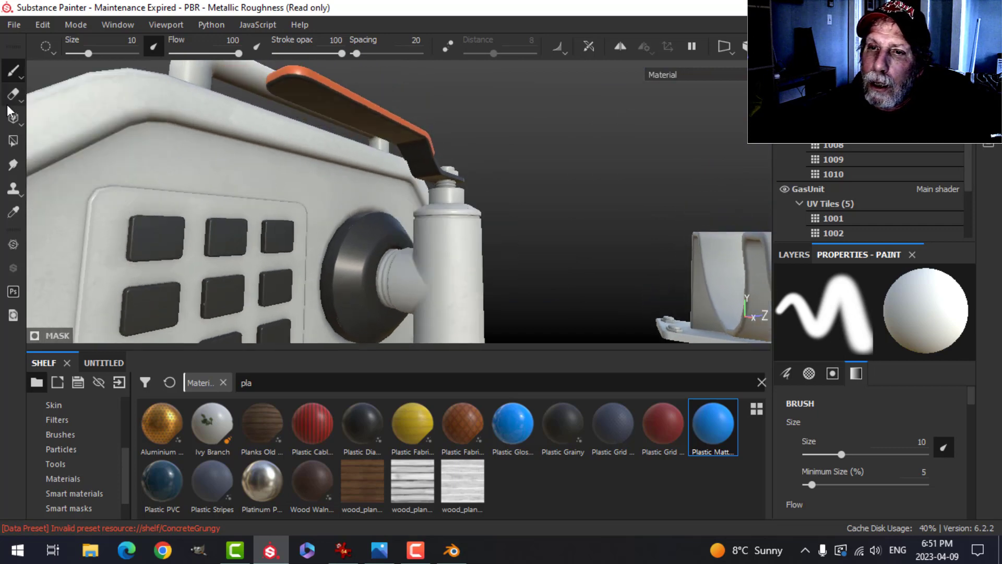
pyautogui.click(13, 141)
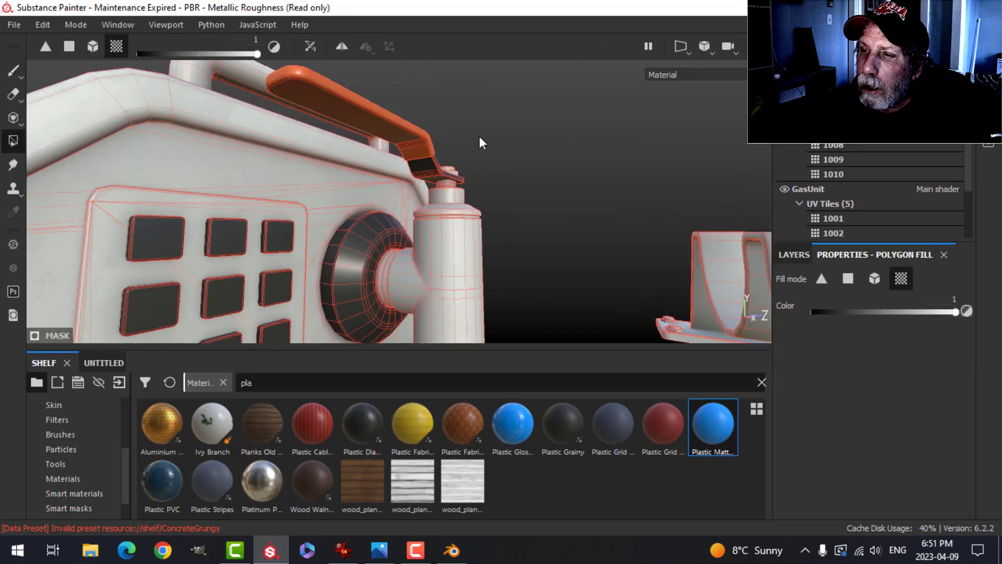
pyautogui.click(13, 70)
pyautogui.moveTo(570, 134)
pyautogui.keyDown('alt'); pyautogui.mouseDown()
pyautogui.moveTo(452, 238)
pyautogui.moveTo(331, 220)
pyautogui.moveTo(326, 177)
pyautogui.moveTo(396, 219)
pyautogui.moveTo(507, 246)
pyautogui.mouseUp(); pyautogui.keyUp('alt')
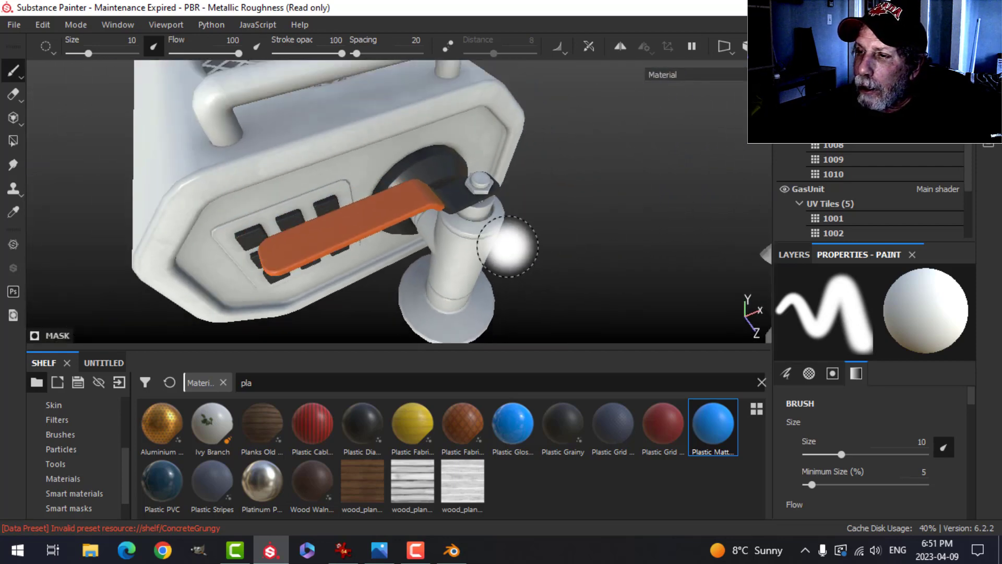
pyautogui.scroll(-2, 507, 246)
pyautogui.keyDown('alt'); pyautogui.moveTo(516, 224); pyautogui.dragTo(530, 195, button='middle'); pyautogui.keyUp('alt')
pyautogui.keyDown('alt'); pyautogui.moveTo(530, 195); pyautogui.dragTo(530, 226); pyautogui.keyUp('alt')
pyautogui.scroll(-3, 530, 226)
pyautogui.keyDown('alt'); pyautogui.moveTo(505, 254); pyautogui.dragTo(515, 249, button='middle'); pyautogui.keyUp('alt')
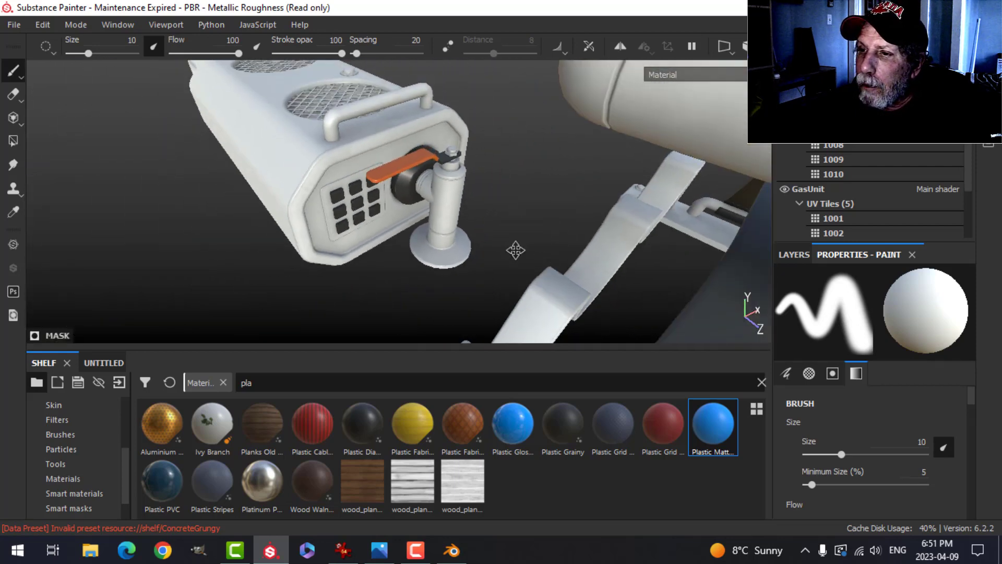
pyautogui.keyDown('alt'); pyautogui.moveTo(515, 250); pyautogui.dragTo(540, 230); pyautogui.keyUp('alt')
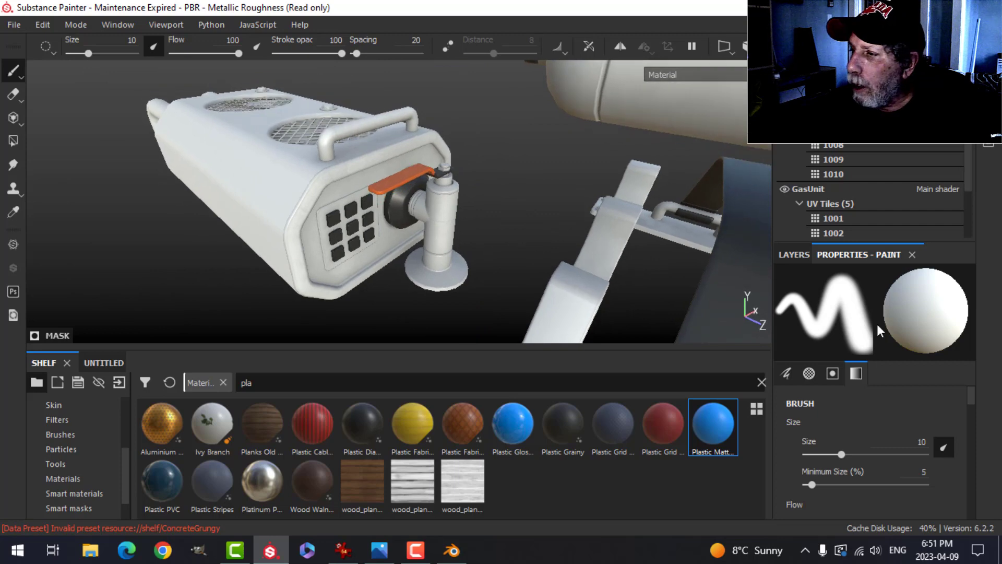
# Search the material shelf for metal and add Steel Rough as the top layer of FanUnit.
pyautogui.click(794, 254)
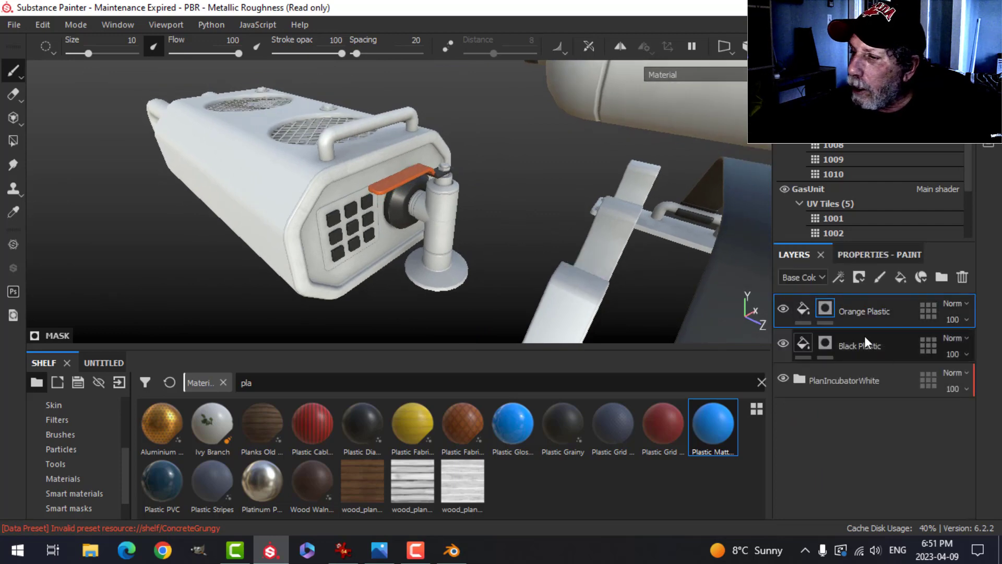
pyautogui.press('BackSpace')
pyautogui.press('BackSpace')
pyautogui.press('BackSpace')
pyautogui.write('metal')
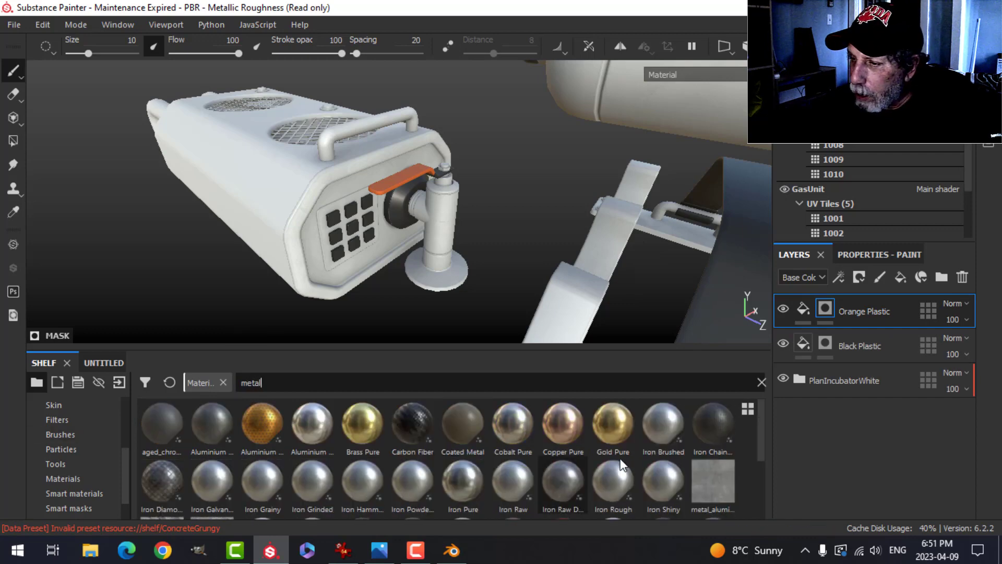
pyautogui.scroll(-2, 678, 452)
pyautogui.moveTo(713, 439); pyautogui.dragTo(818, 305)
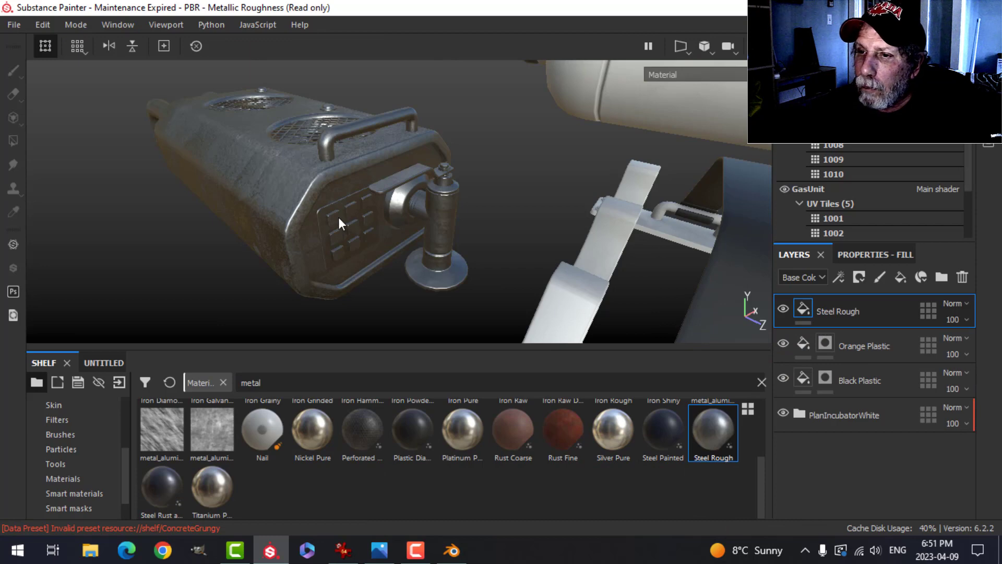
# Add a black mask to the Steel Rough layer in FanUnit.
pyautogui.moveTo(338, 217)
pyautogui.keyDown('alt'); pyautogui.mouseDown()
pyautogui.moveTo(311, 224)
pyautogui.moveTo(397, 219)
pyautogui.moveTo(345, 226)
pyautogui.mouseUp(); pyautogui.keyUp('alt')
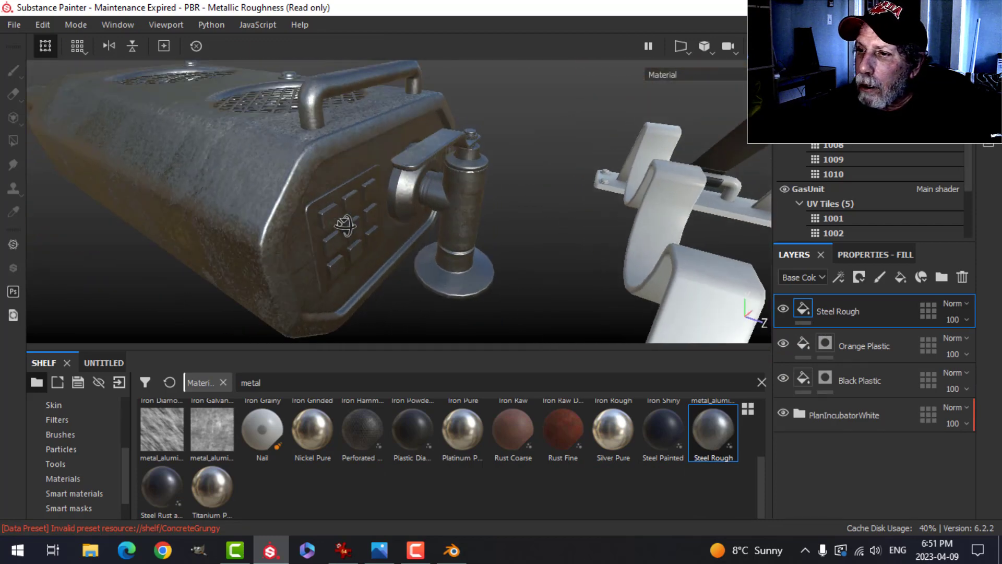
pyautogui.click(859, 277)
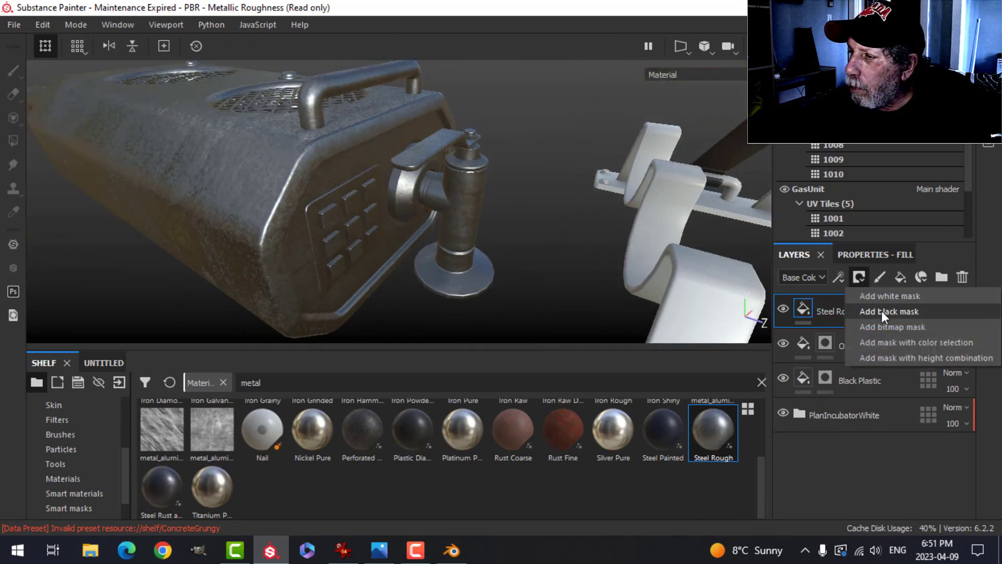
pyautogui.click(883, 309)
# Fill the hex nut and bolt on top of the valve lever with Steel Rough, using mesh fill mode.
pyautogui.keyDown('alt'); pyautogui.moveTo(471, 225); pyautogui.dragTo(463, 219); pyautogui.keyUp('alt')
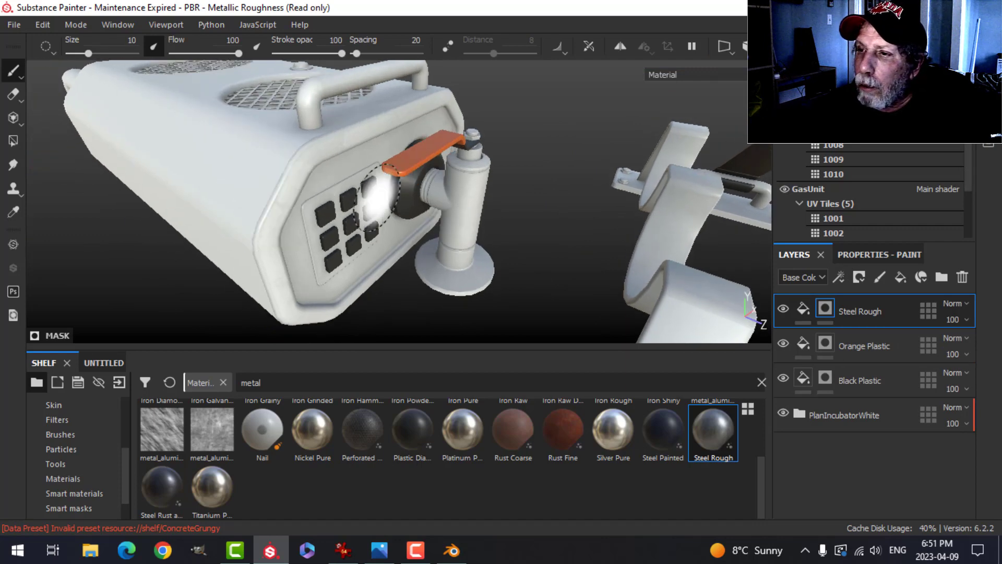
pyautogui.keyDown('alt'); pyautogui.moveTo(459, 174); pyautogui.dragTo(441, 190); pyautogui.keyUp('alt')
pyautogui.click(11, 141)
pyautogui.scroll(3, 497, 165)
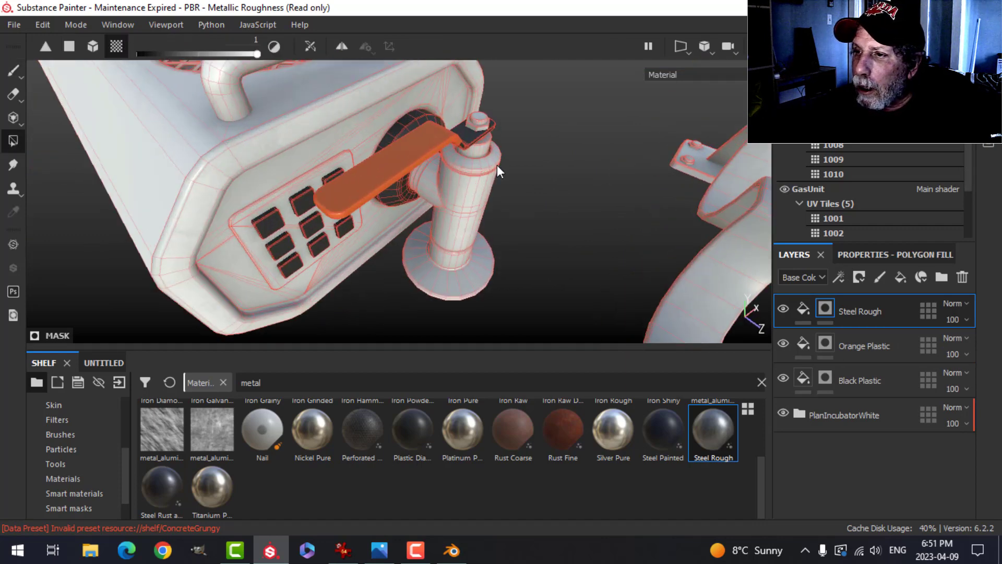
pyautogui.keyDown('alt'); pyautogui.moveTo(497, 165); pyautogui.dragTo(532, 168, button='middle'); pyautogui.keyUp('alt')
pyautogui.click(887, 254)
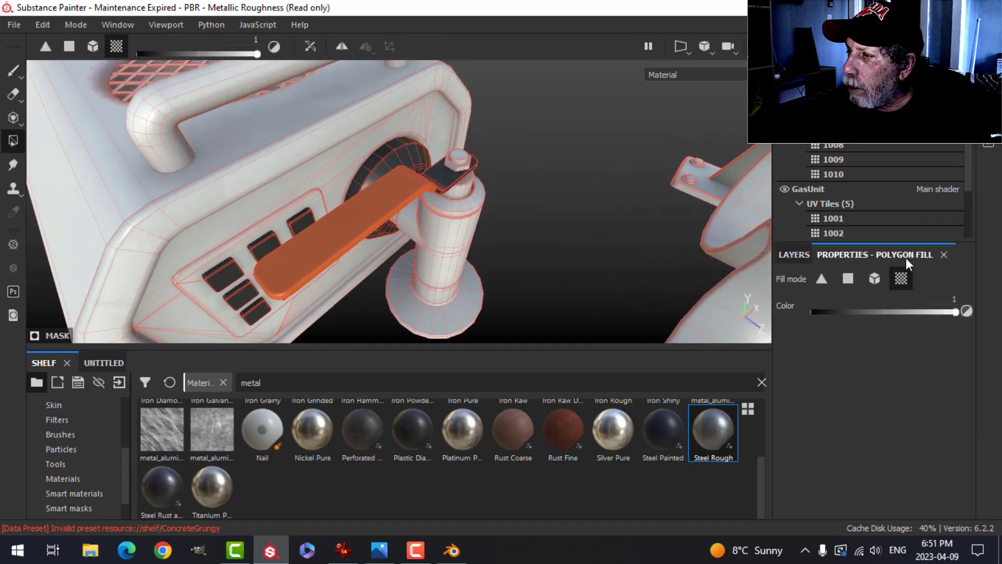
pyautogui.click(873, 278)
pyautogui.scroll(3, 514, 170)
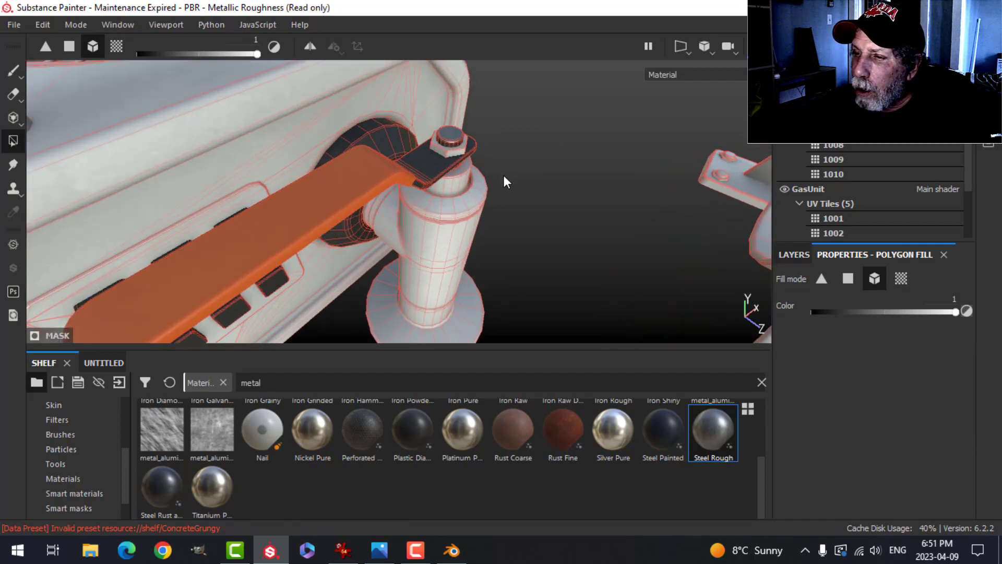
pyautogui.scroll(3, 502, 173)
pyautogui.click(433, 105)
pyautogui.scroll(-1, 465, 147)
pyautogui.scroll(3, 466, 134)
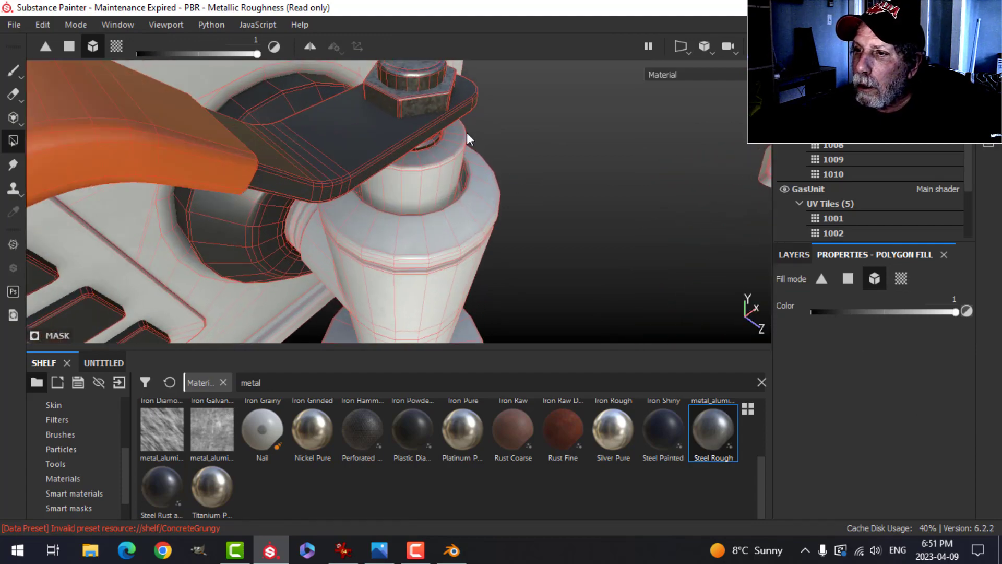
# Fill the hub, blades and grille of the fan farther from the valve with Steel Rough in the layer's mask.
pyautogui.keyDown('alt'); pyautogui.moveTo(466, 134); pyautogui.dragTo(390, 192); pyautogui.keyUp('alt')
pyautogui.scroll(-5, 458, 193)
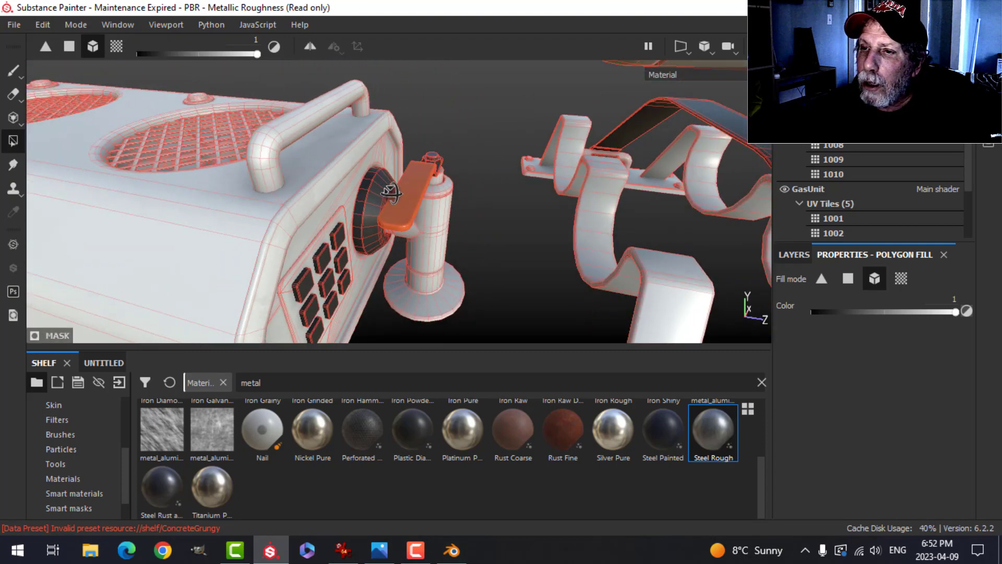
pyautogui.scroll(-5, 351, 223)
pyautogui.keyDown('alt'); pyautogui.moveTo(351, 225); pyautogui.dragTo(461, 226, button='middle'); pyautogui.keyUp('alt')
pyautogui.scroll(4, 330, 185)
pyautogui.keyDown('alt'); pyautogui.moveTo(330, 186); pyautogui.dragTo(344, 219, button='middle'); pyautogui.keyUp('alt')
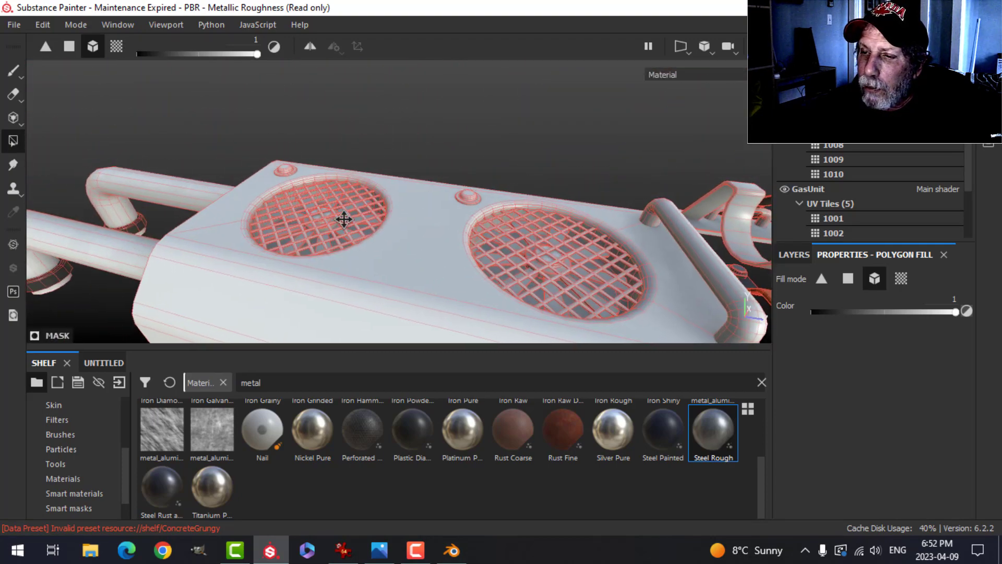
pyautogui.keyDown('alt'); pyautogui.moveTo(343, 219); pyautogui.dragTo(384, 246); pyautogui.keyUp('alt')
pyautogui.scroll(6, 376, 248)
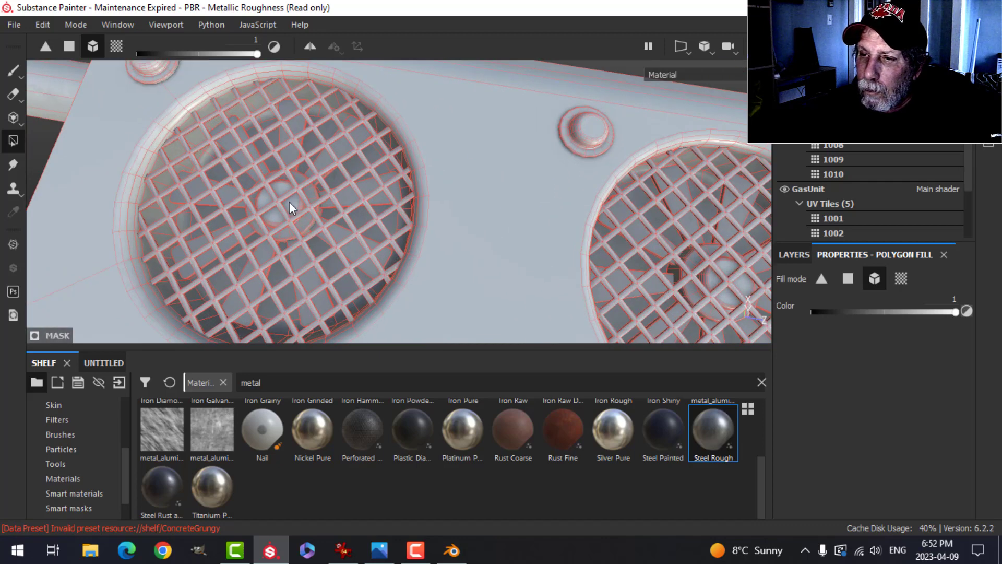
pyautogui.click(290, 204)
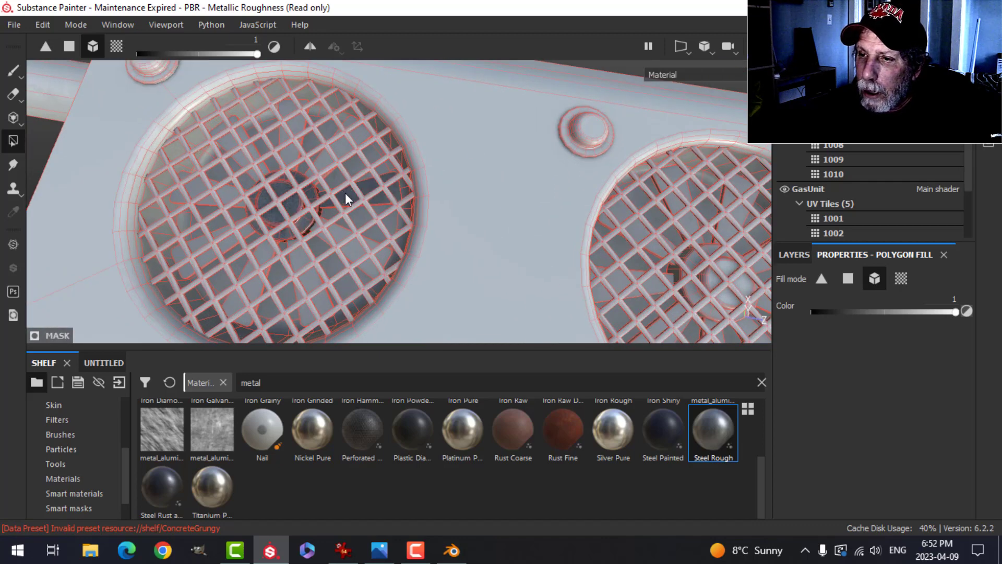
pyautogui.click(325, 158)
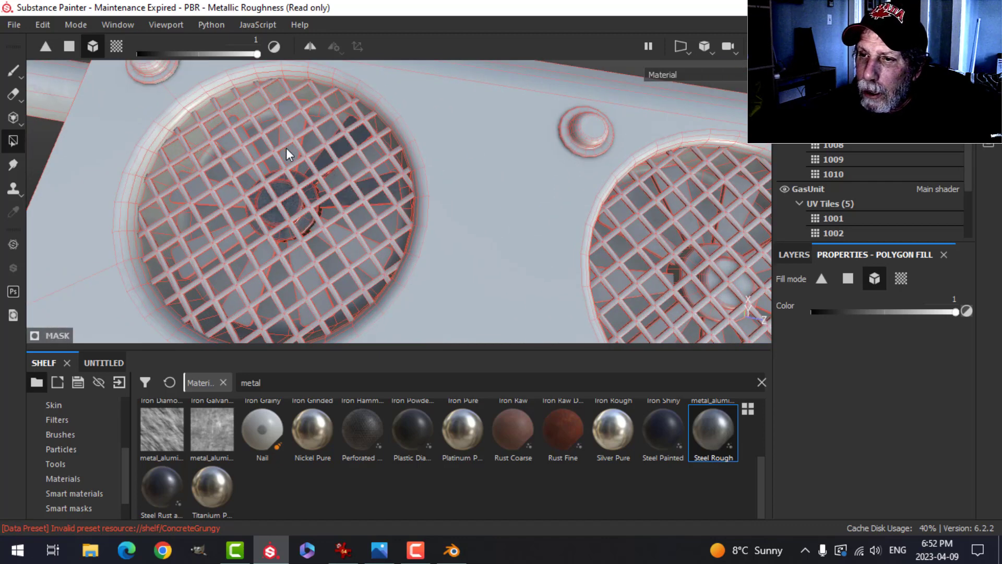
pyautogui.click(255, 180)
pyautogui.scroll(-2, 231, 192)
pyautogui.scroll(5, 228, 195)
pyautogui.click(232, 198)
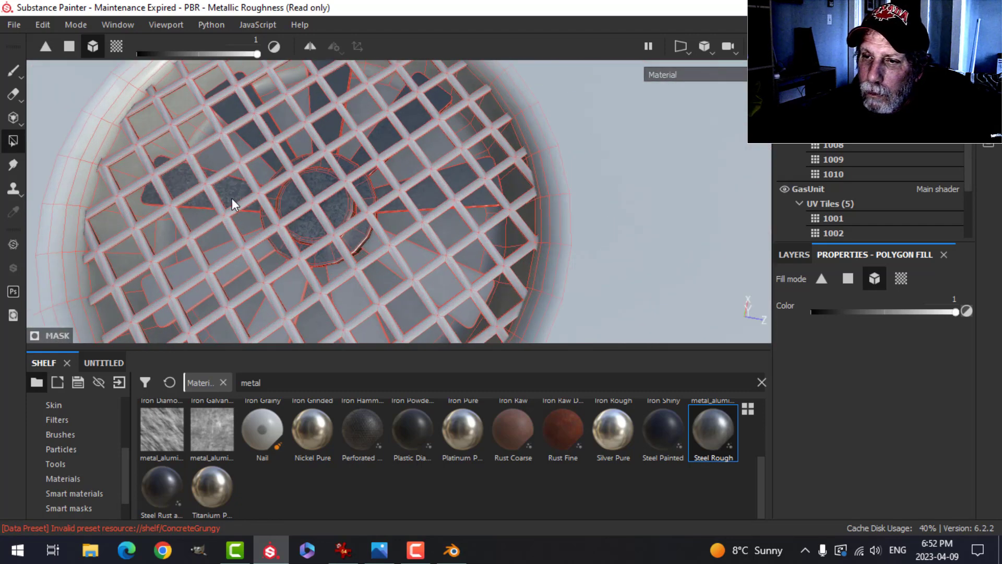
pyautogui.click(228, 272)
pyautogui.click(283, 293)
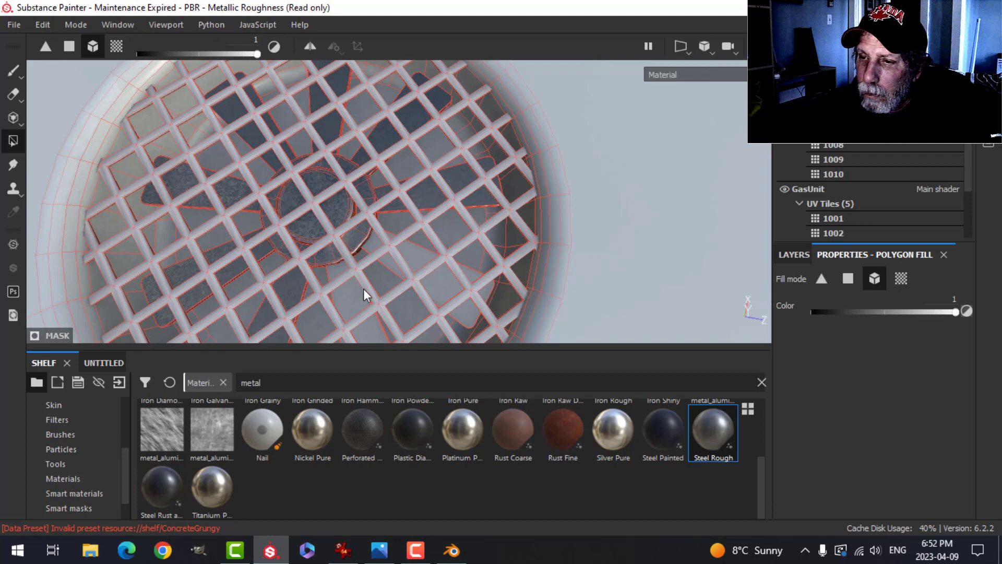
pyautogui.click(356, 302)
pyautogui.click(415, 260)
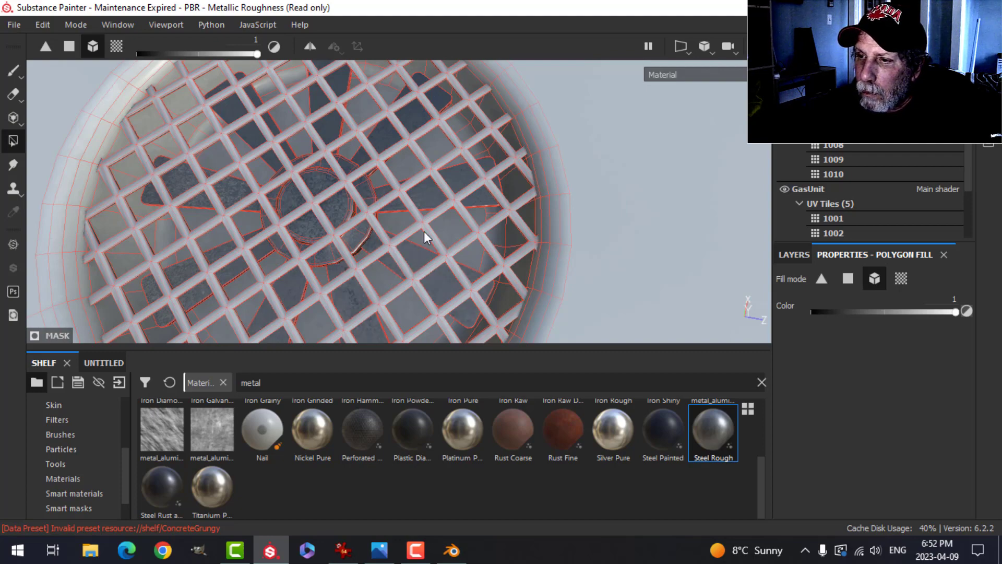
# Fill the hub, blades and grille of the fan nearer the valve with Steel Rough in the layer's mask.
pyautogui.scroll(-3, 432, 230)
pyautogui.scroll(-2, 470, 247)
pyautogui.keyDown('alt'); pyautogui.moveTo(587, 207); pyautogui.dragTo(384, 165, button='middle'); pyautogui.keyUp('alt')
pyautogui.scroll(5, 559, 212)
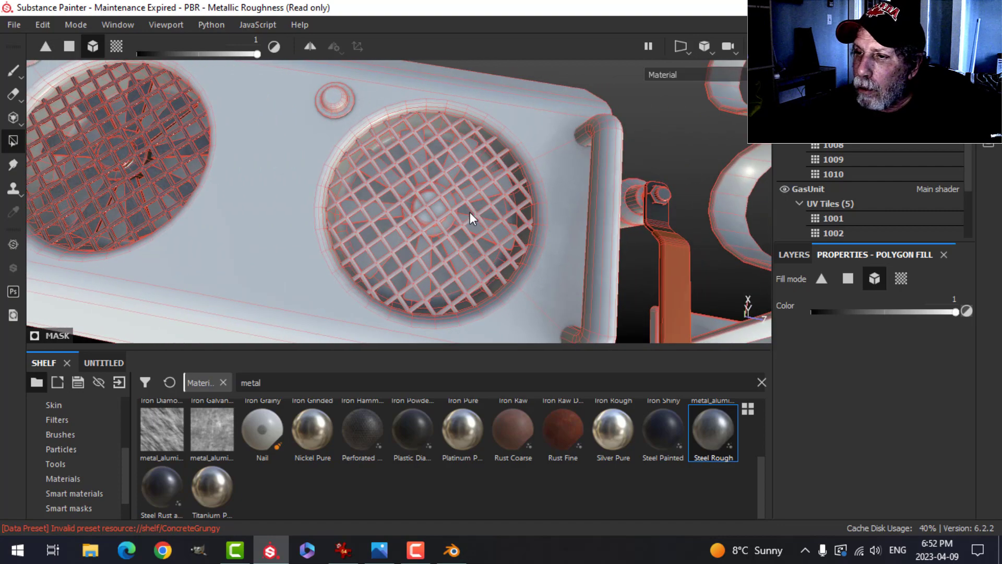
pyautogui.click(411, 205)
pyautogui.click(332, 205)
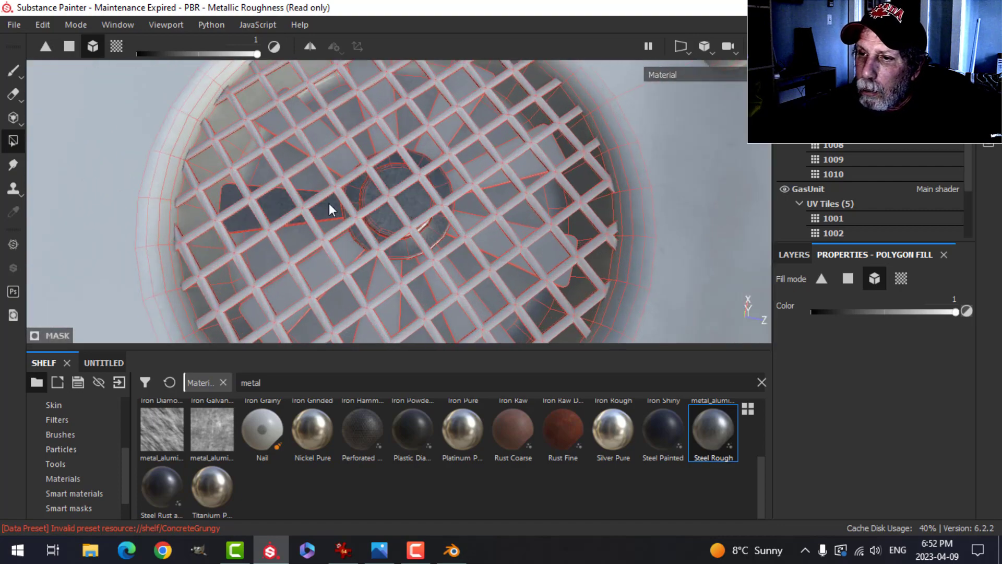
pyautogui.click(336, 156)
pyautogui.click(380, 128)
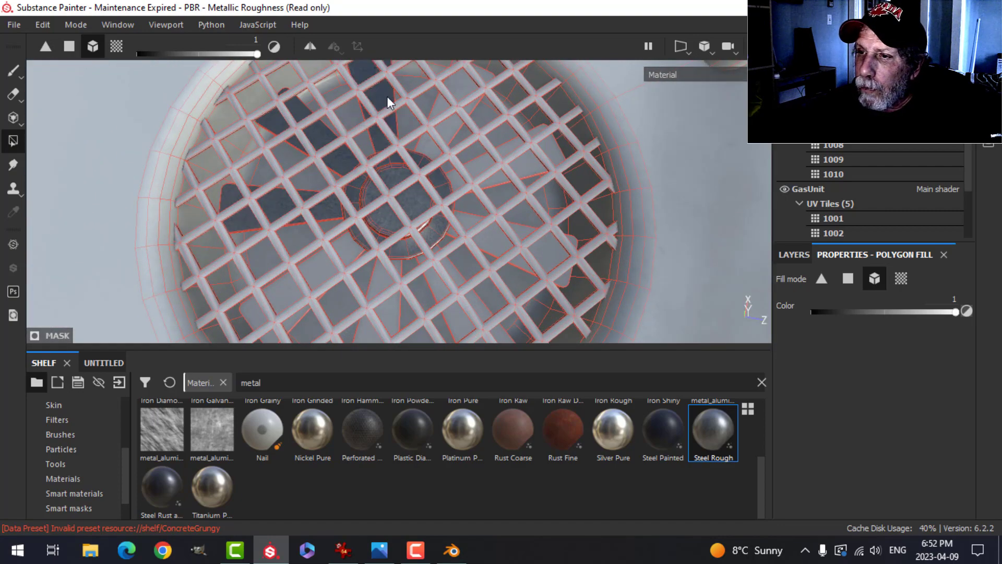
pyautogui.click(445, 107)
pyautogui.click(481, 163)
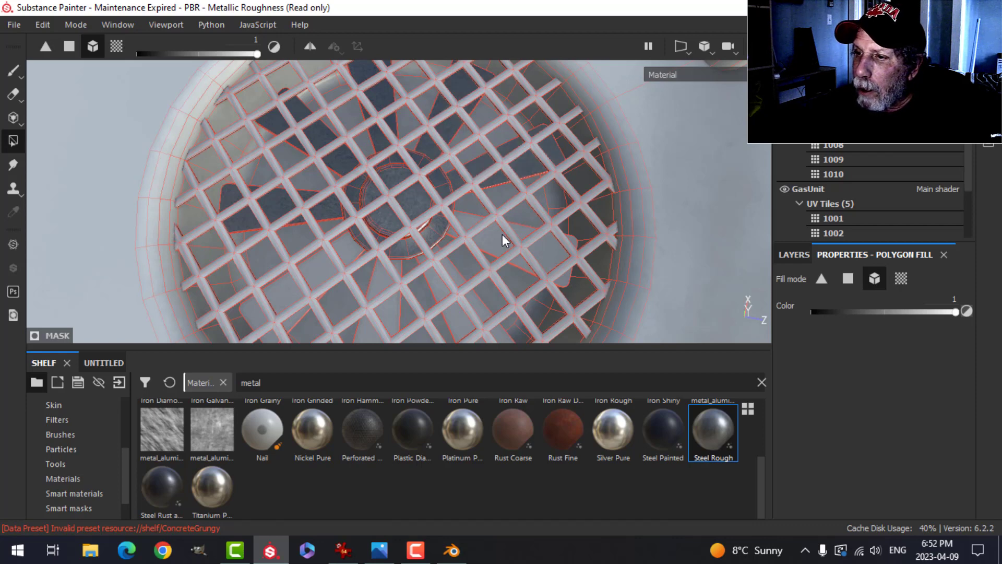
pyautogui.click(495, 240)
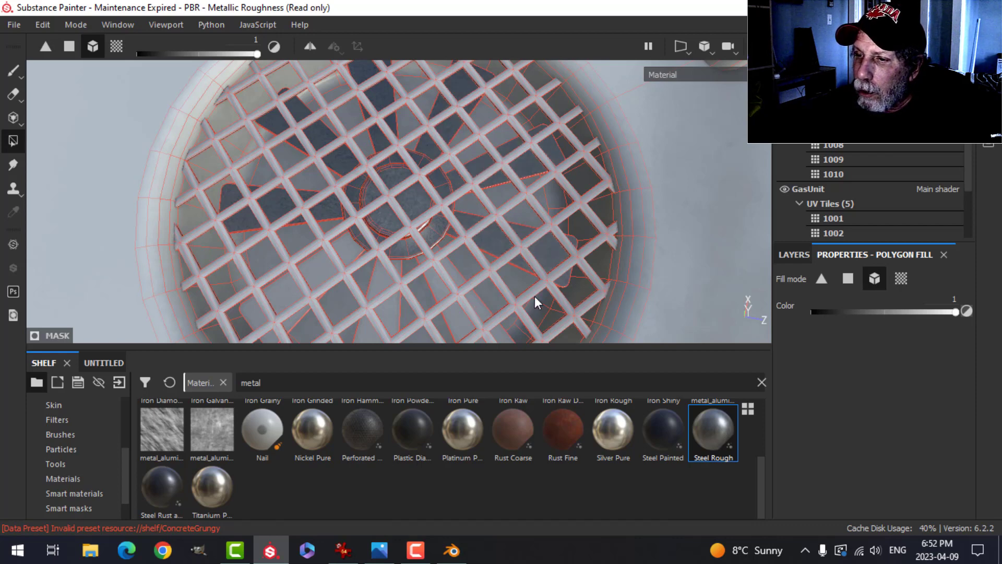
pyautogui.keyDown('alt'); pyautogui.moveTo(535, 296); pyautogui.dragTo(496, 157); pyautogui.keyUp('alt')
pyautogui.click(452, 174)
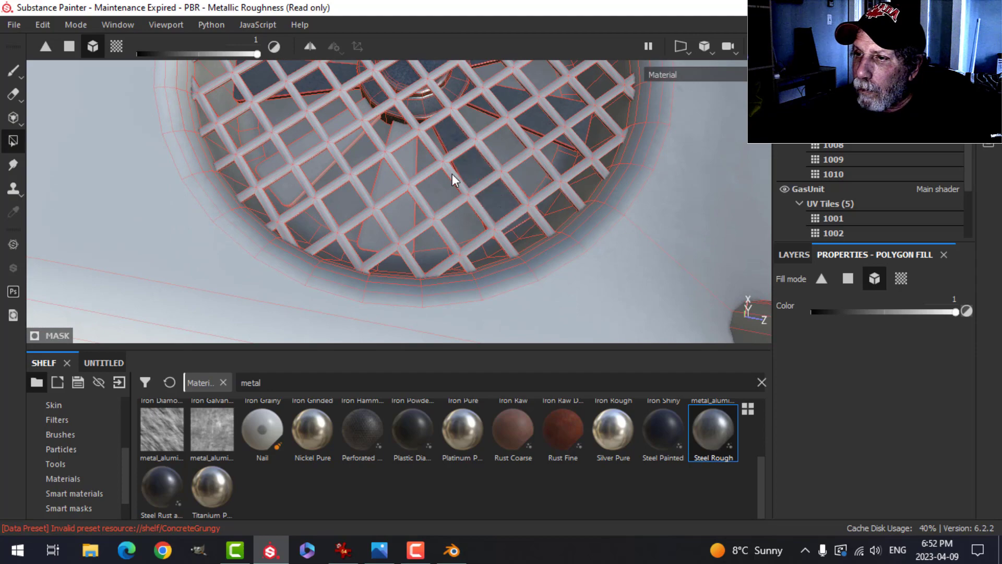
pyautogui.click(372, 178)
pyautogui.click(343, 144)
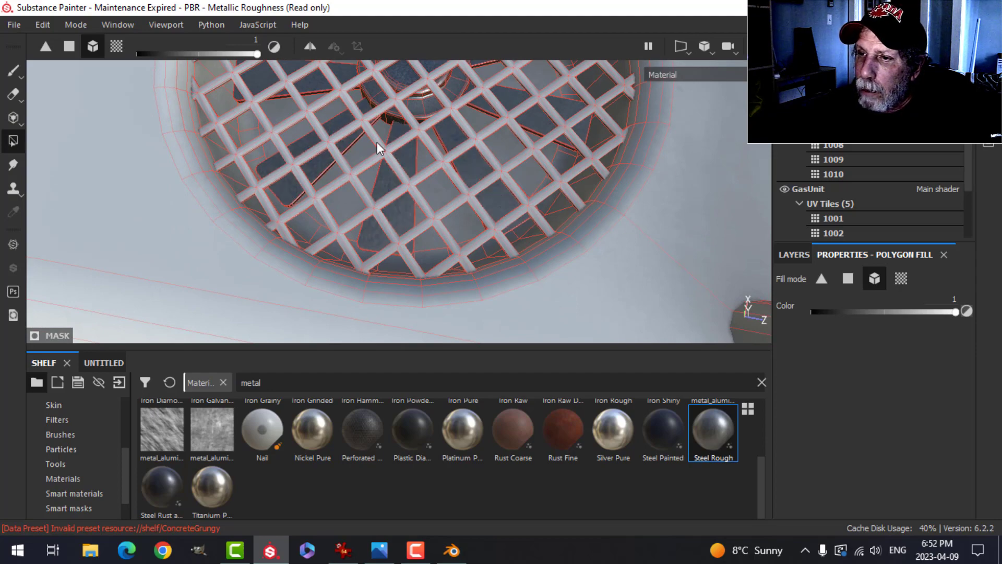
pyautogui.click(331, 139)
# Fill the two round caps beside the fan grilles on the unit's upper face with Black Plastic.
pyautogui.scroll(-8, 437, 205)
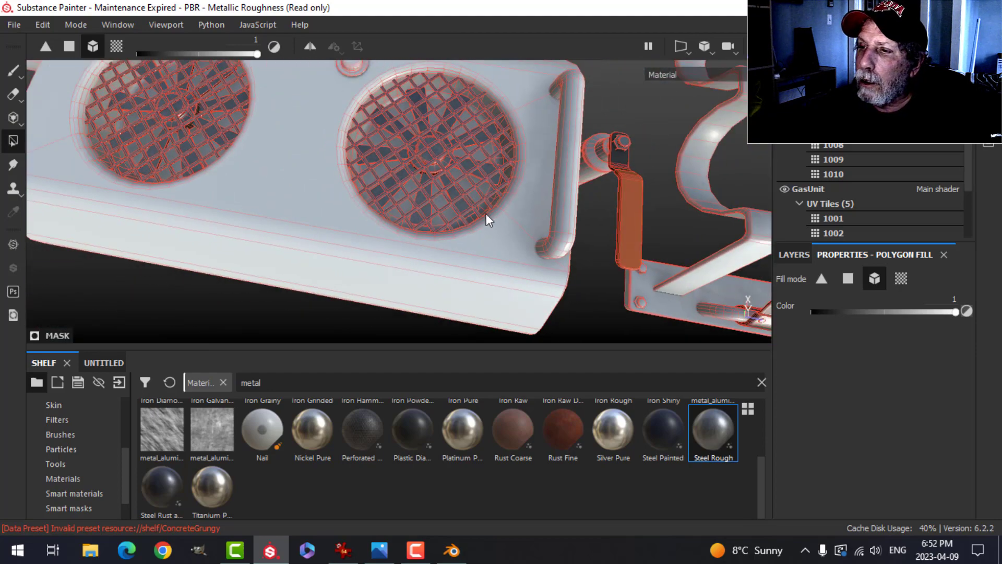
pyautogui.keyDown('alt'); pyautogui.moveTo(472, 224); pyautogui.dragTo(431, 216); pyautogui.keyUp('alt')
pyautogui.scroll(6, 431, 216)
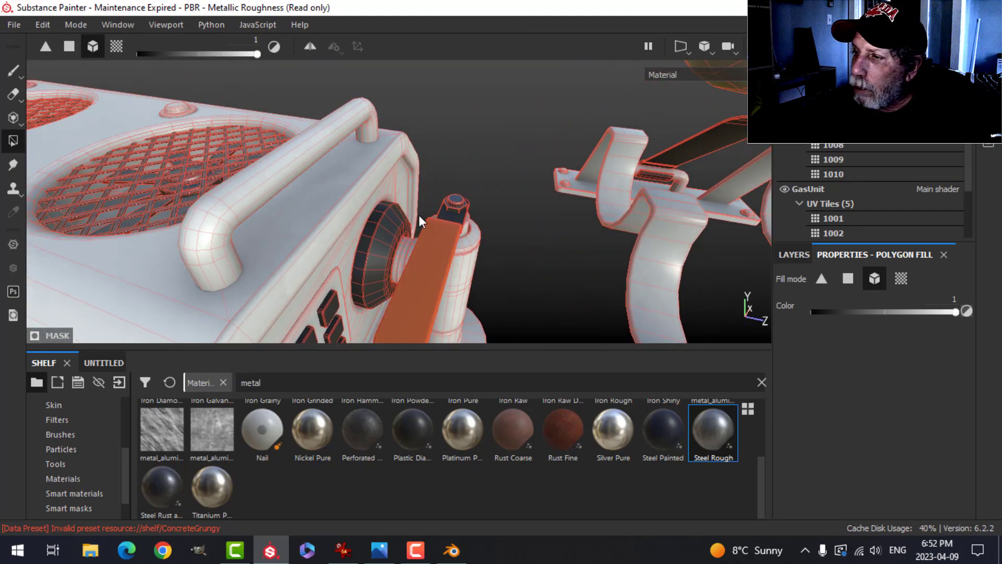
pyautogui.click(783, 254)
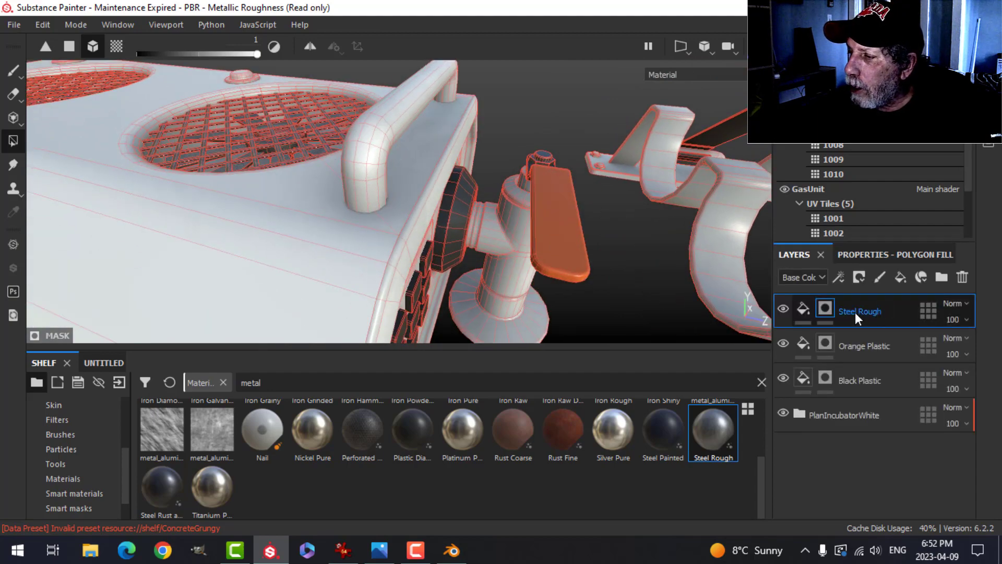
pyautogui.click(849, 375)
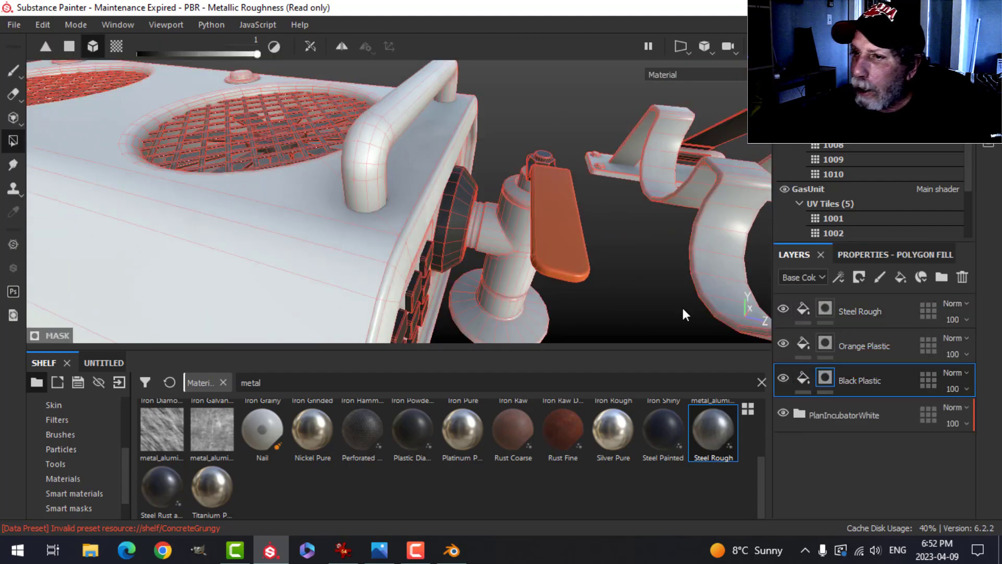
pyautogui.keyDown('alt'); pyautogui.moveTo(317, 144); pyautogui.dragTo(23, 142); pyautogui.keyUp('alt')
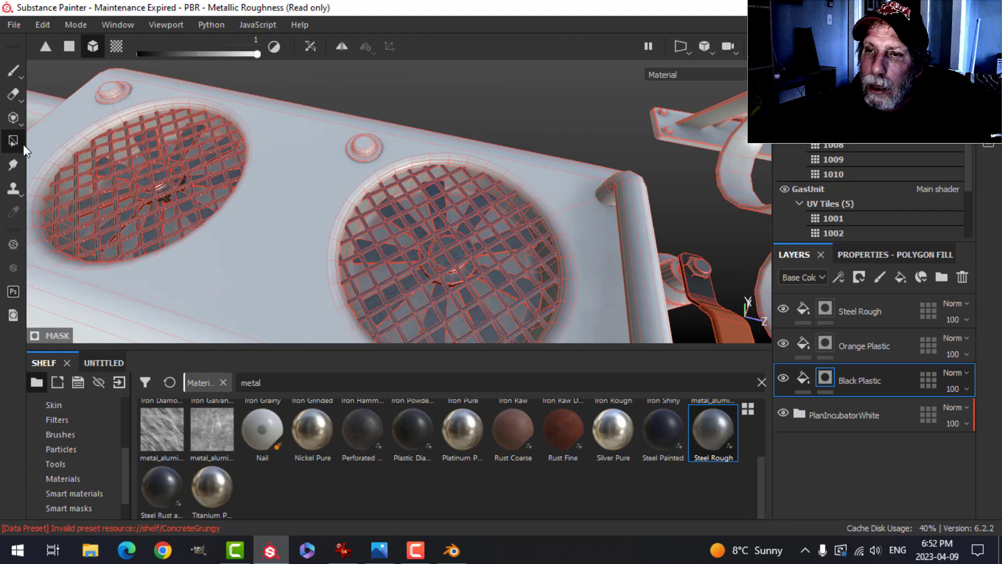
pyautogui.scroll(5, 340, 155)
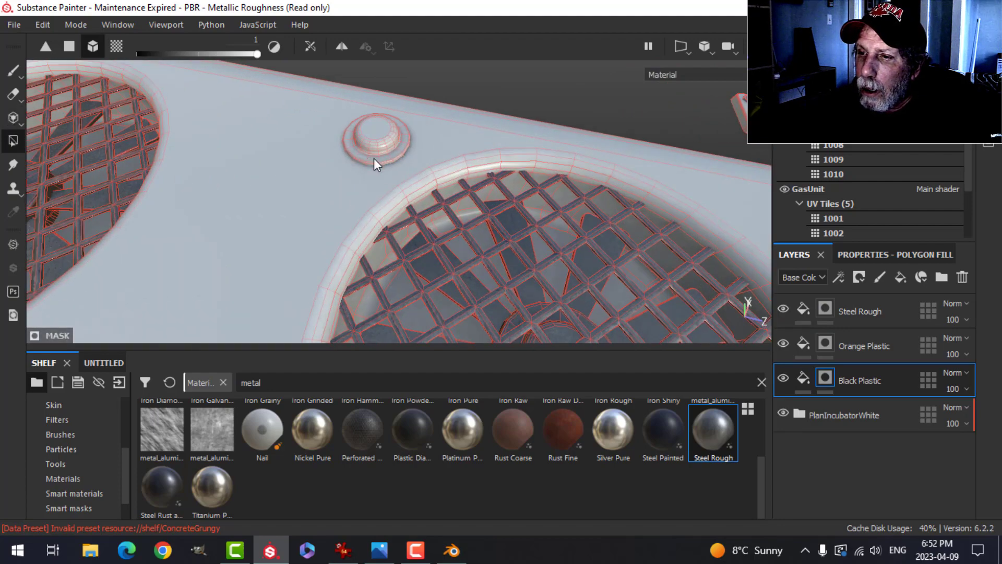
pyautogui.click(375, 158)
pyautogui.scroll(-4, 416, 196)
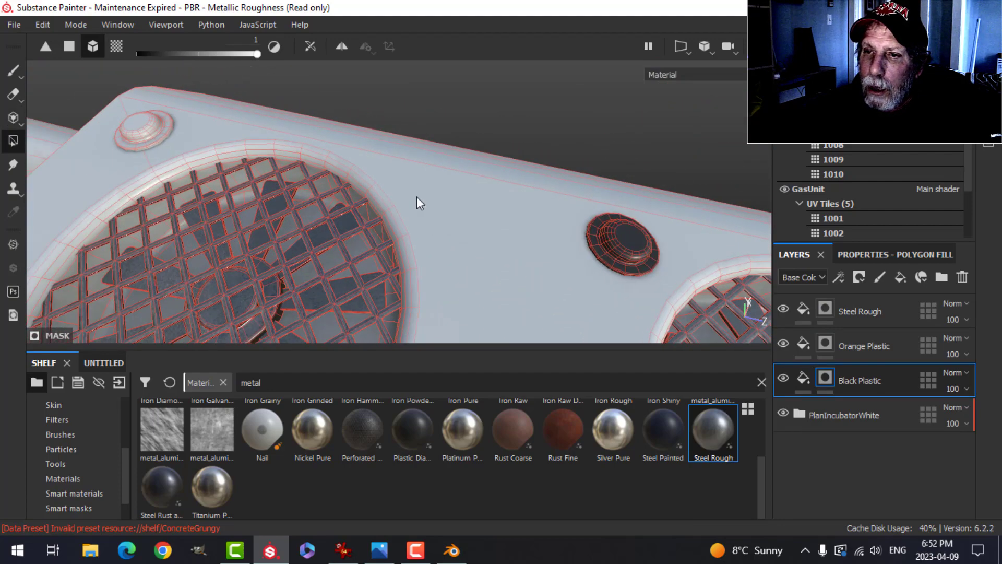
pyautogui.click(137, 145)
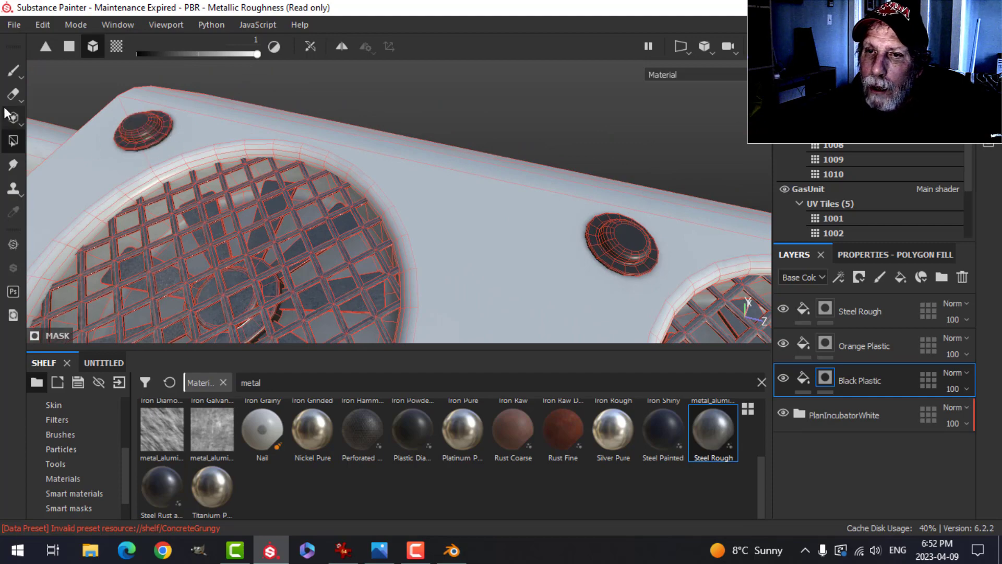
# Examine the fan unit's grilles, blades, caps and front valve without the wireframe overlay.
pyautogui.click(14, 72)
pyautogui.scroll(-3, 465, 239)
pyautogui.moveTo(468, 238)
pyautogui.keyDown('alt'); pyautogui.mouseDown()
pyautogui.moveTo(577, 264)
pyautogui.moveTo(459, 170)
pyautogui.moveTo(485, 281)
pyautogui.moveTo(390, 186)
pyautogui.mouseUp(); pyautogui.keyUp('alt')
pyautogui.scroll(2, 390, 187)
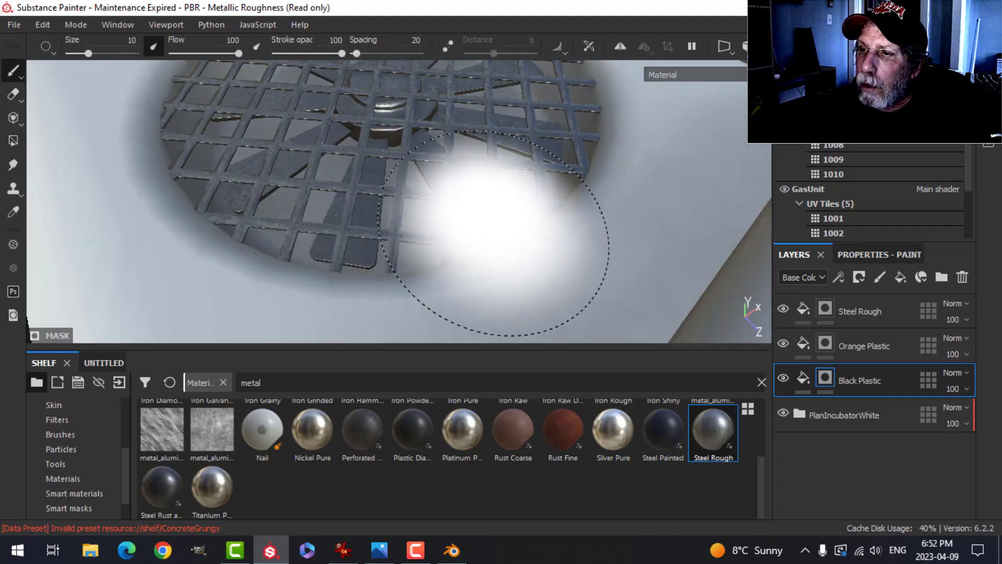
pyautogui.scroll(-5, 489, 222)
pyautogui.keyDown('alt'); pyautogui.moveTo(476, 208); pyautogui.dragTo(527, 148); pyautogui.keyUp('alt')
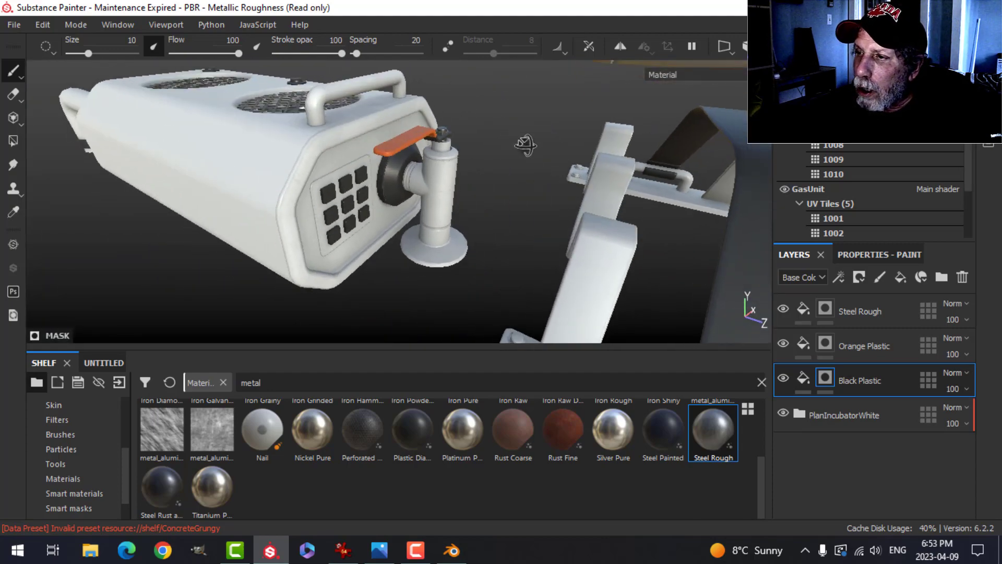
# Copy the fan unit's Steel Rough layer into the GasUnit texture set and clear the pasted layer's mask.
pyautogui.keyDown('alt'); pyautogui.moveTo(590, 153); pyautogui.dragTo(411, 81, button='middle'); pyautogui.keyUp('alt')
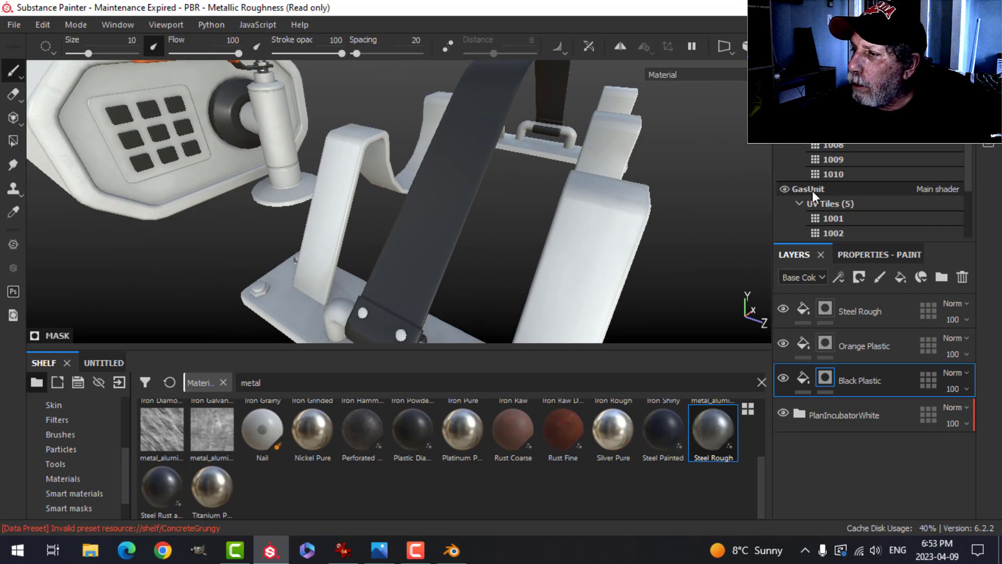
pyautogui.click(873, 312)
pyautogui.rightClick(872, 312)
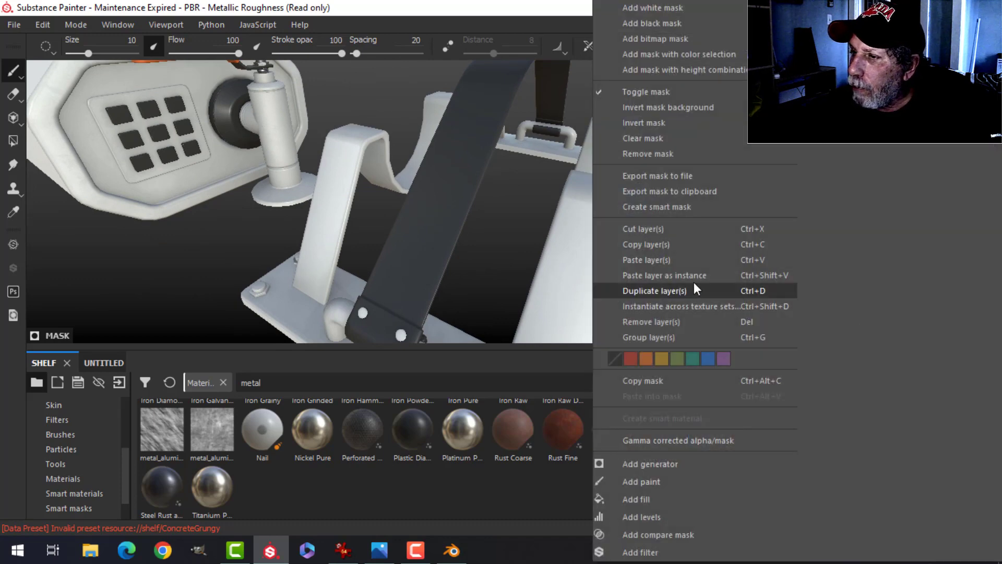
pyautogui.click(670, 244)
pyautogui.click(814, 189)
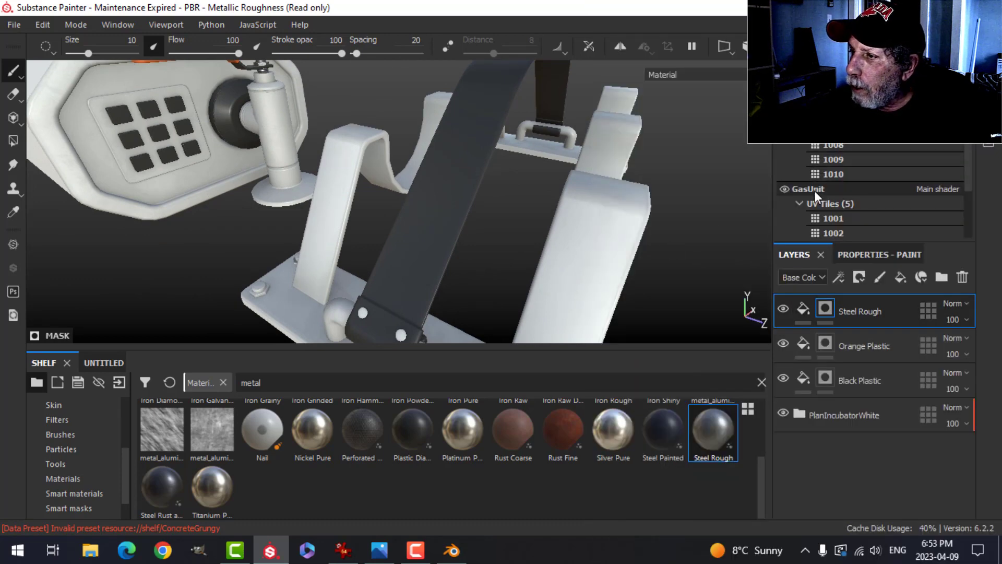
pyautogui.rightClick(850, 311)
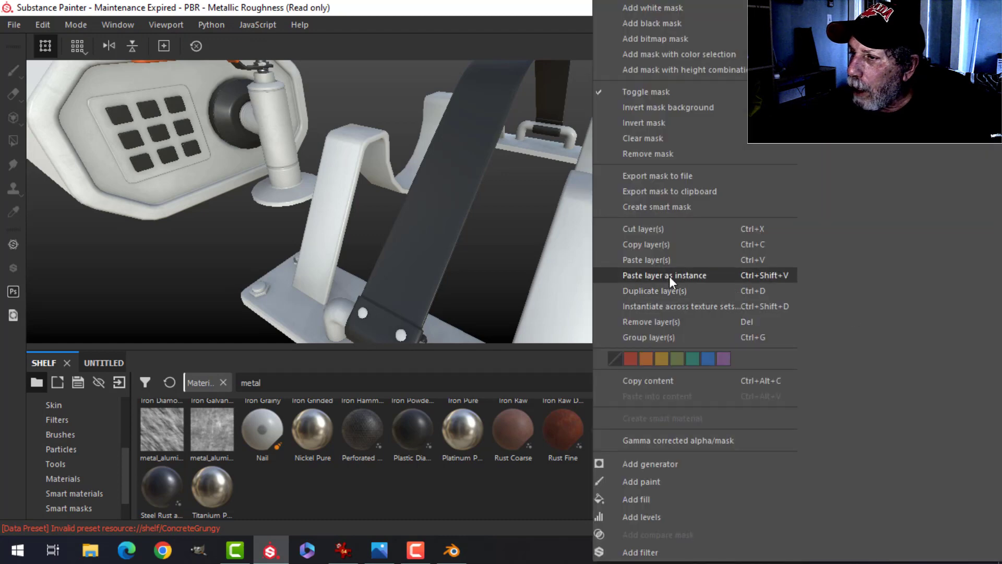
pyautogui.click(669, 262)
pyautogui.rightClick(829, 308)
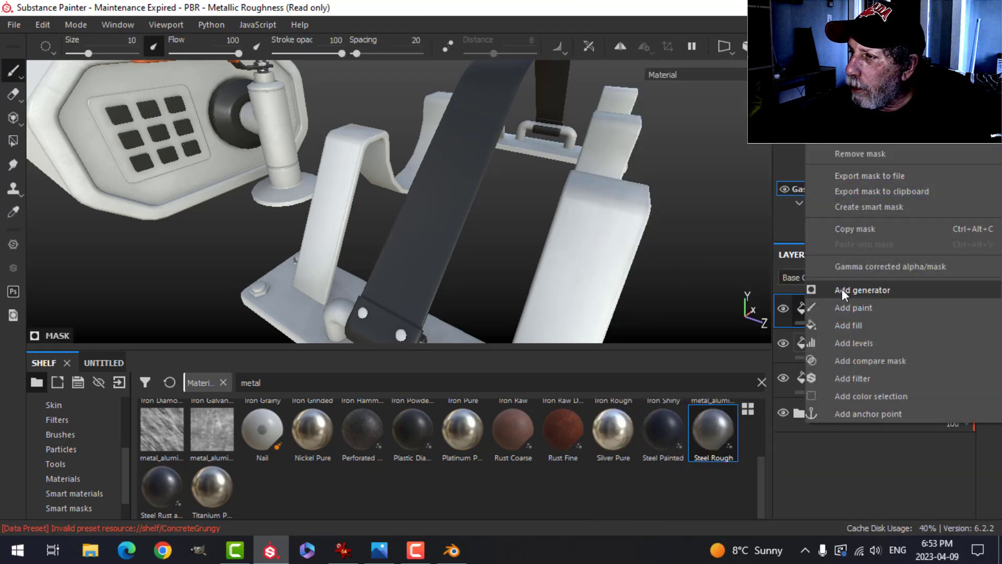
pyautogui.click(859, 142)
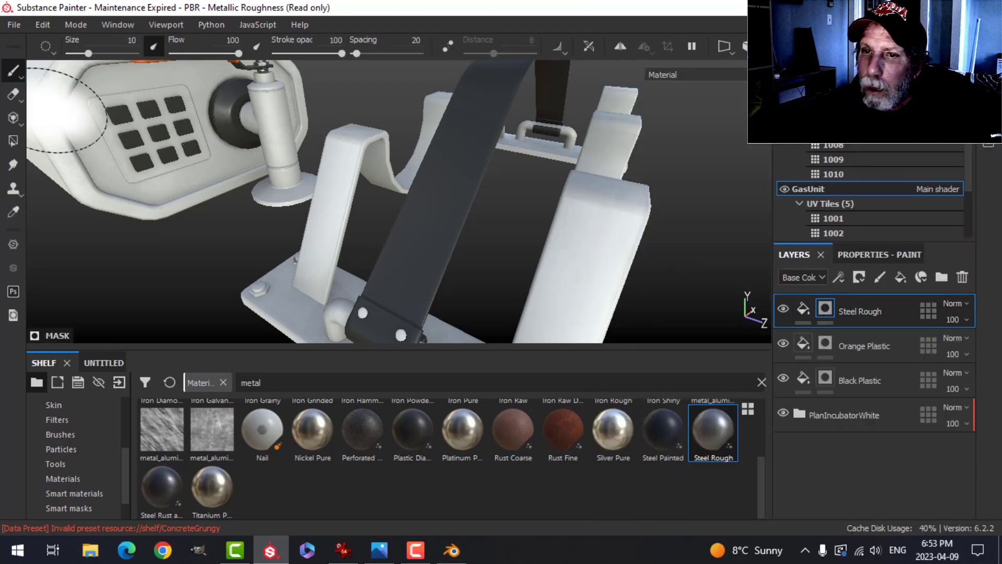
# Fill the two rivets at the black strap's lower end with Steel Rough, using Polygon Fill in mesh mode.
pyautogui.click(12, 141)
pyautogui.click(862, 256)
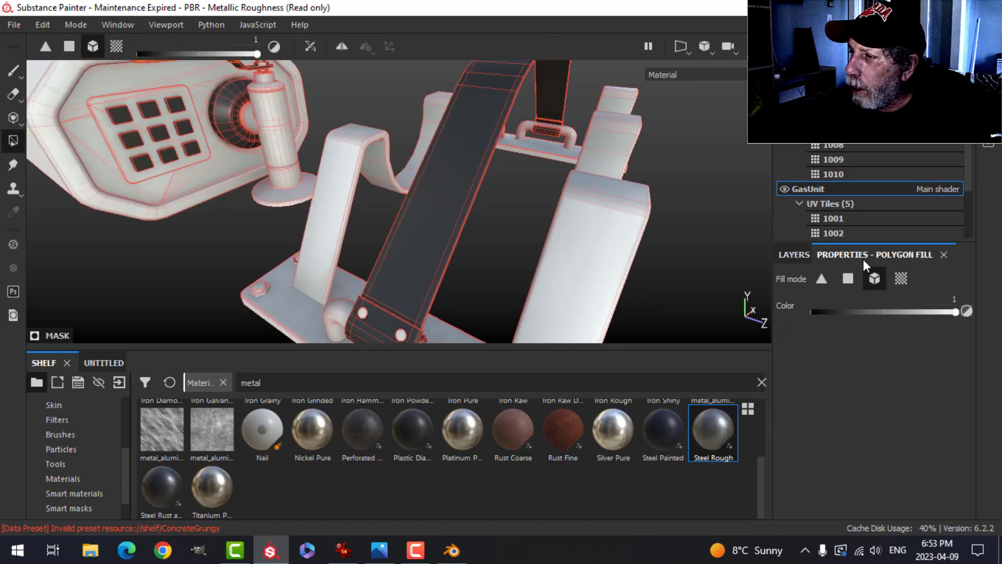
pyautogui.keyDown('alt'); pyautogui.moveTo(412, 278); pyautogui.dragTo(412, 204); pyautogui.keyUp('alt')
pyautogui.scroll(3, 411, 205)
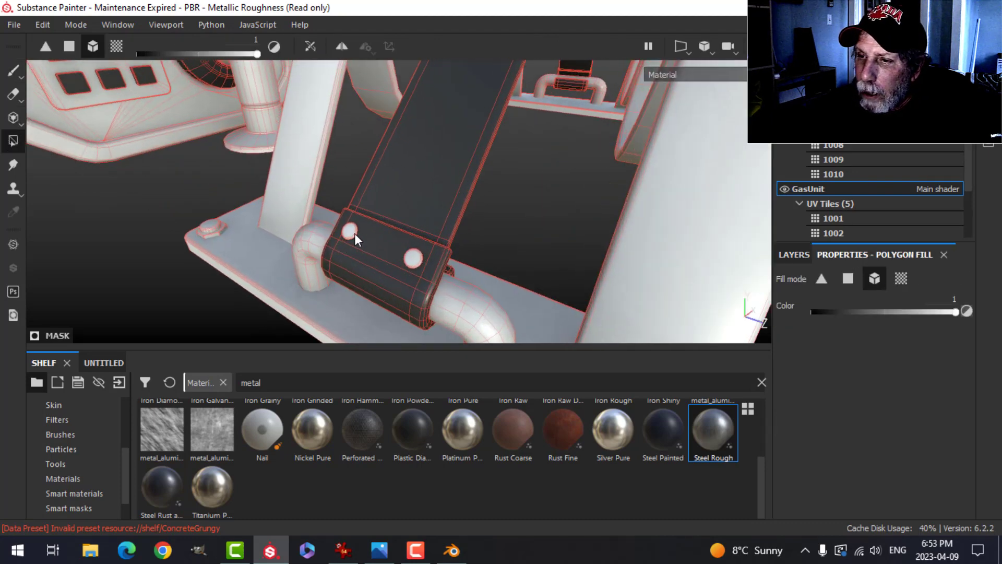
pyautogui.click(353, 230)
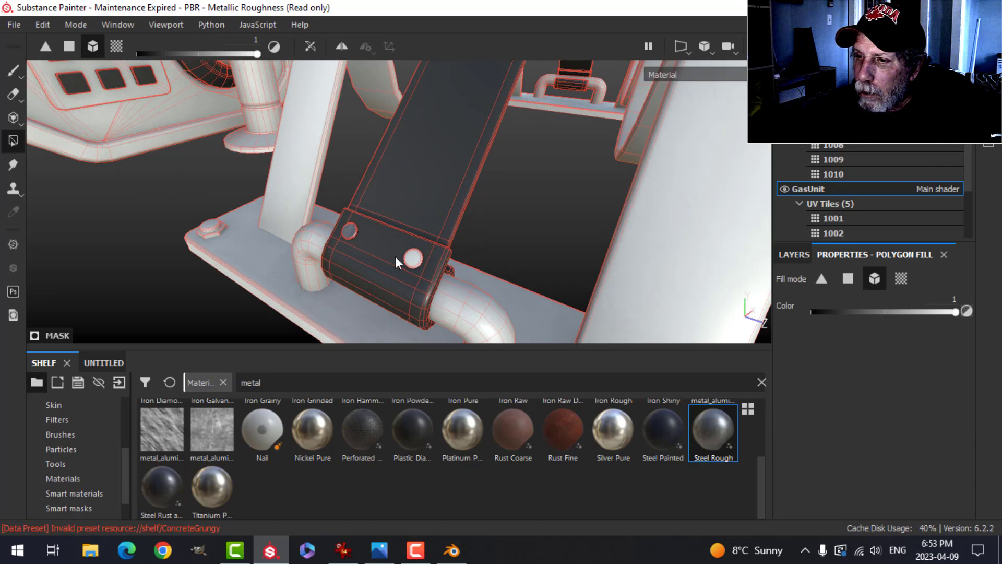
pyautogui.click(414, 257)
# Fill both hex bolts at the nearer end of the bracket's base plate with Steel Rough.
pyautogui.keyDown('alt'); pyautogui.moveTo(214, 225); pyautogui.dragTo(223, 249); pyautogui.keyUp('alt')
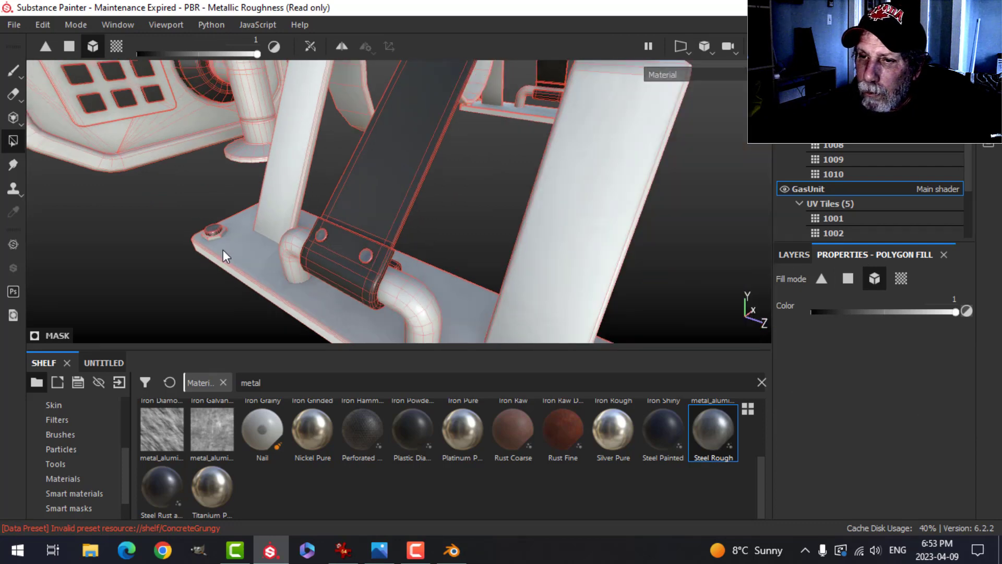
pyautogui.scroll(5, 195, 249)
pyautogui.click(241, 202)
pyautogui.click(248, 216)
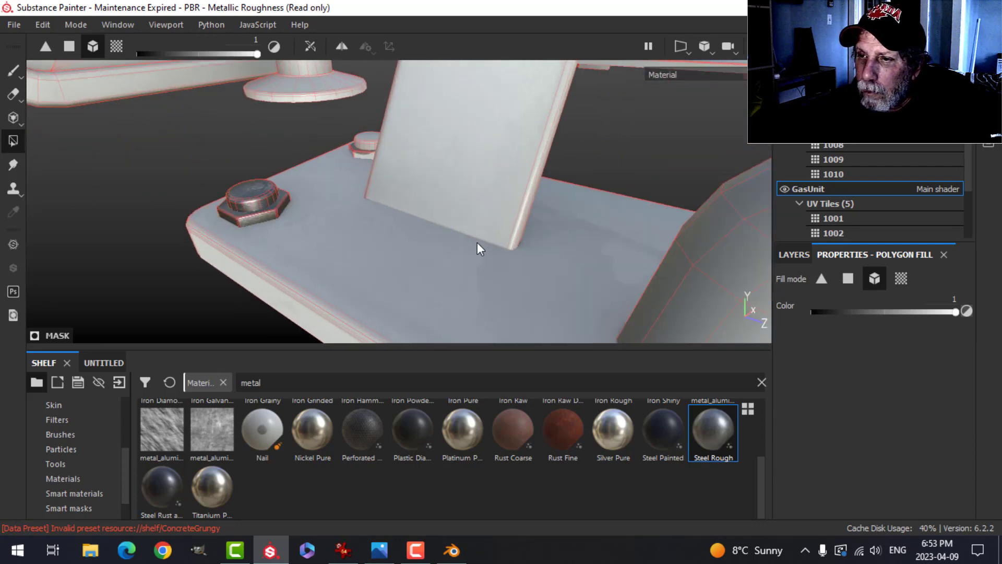
pyautogui.scroll(-4, 477, 242)
pyautogui.keyDown('alt'); pyautogui.moveTo(332, 214); pyautogui.dragTo(493, 224); pyautogui.keyUp('alt')
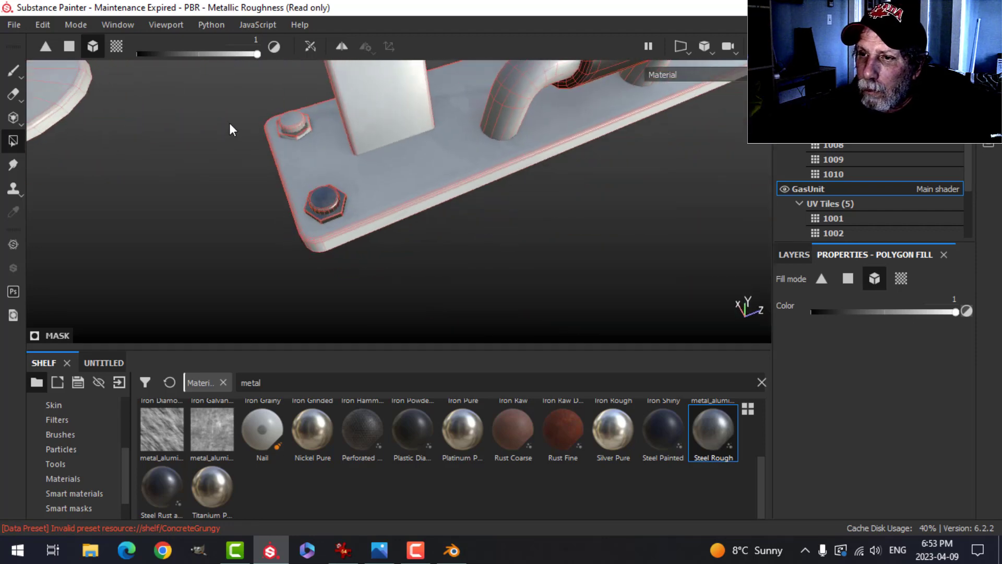
pyautogui.click(300, 132)
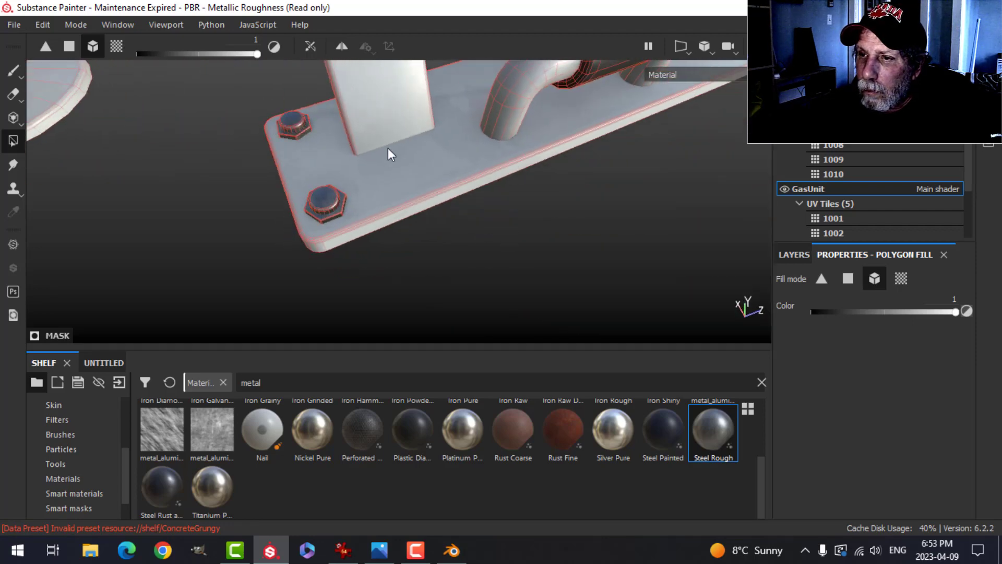
# Fill the two hex bolts at the other end of the same base plate, including heads and washers, with Steel Rough.
pyautogui.scroll(2, 387, 149)
pyautogui.scroll(-3, 626, 187)
pyautogui.keyDown('alt'); pyautogui.moveTo(658, 159); pyautogui.dragTo(490, 233, button='middle'); pyautogui.keyUp('alt')
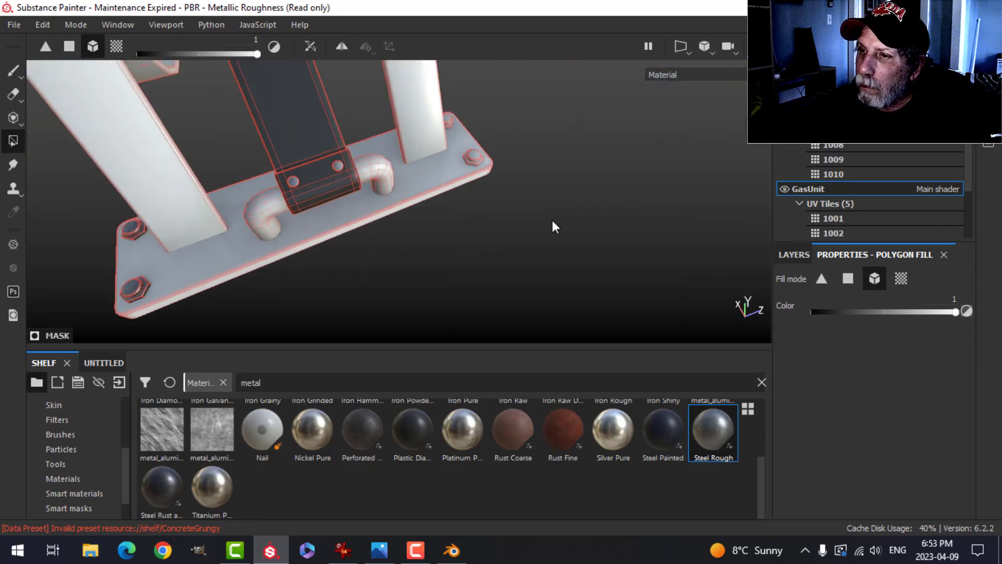
pyautogui.scroll(2, 556, 184)
pyautogui.keyDown('alt'); pyautogui.moveTo(637, 171); pyautogui.dragTo(361, 148); pyautogui.keyUp('alt')
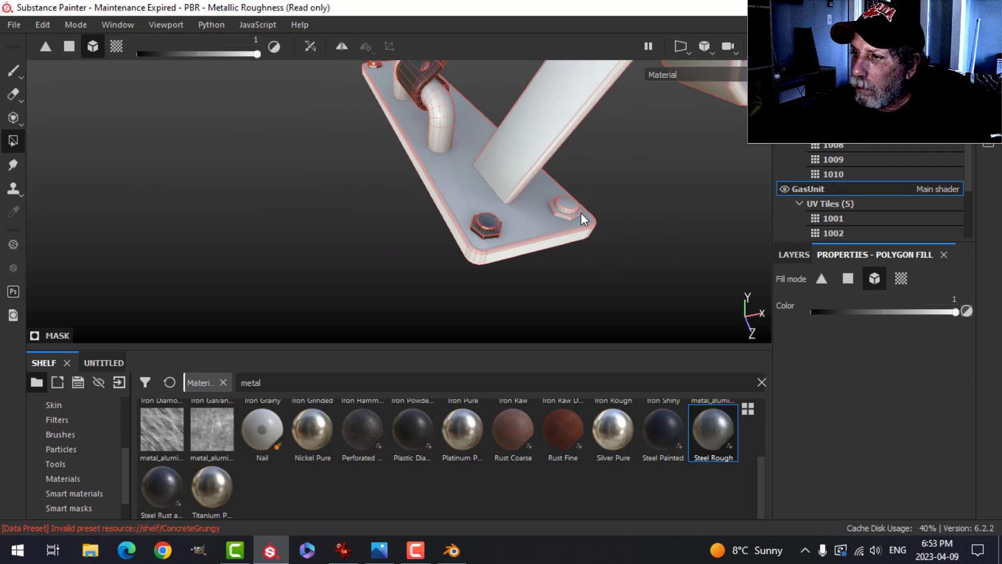
pyautogui.scroll(3, 566, 202)
pyautogui.click(561, 200)
pyautogui.click(560, 222)
pyautogui.scroll(-5, 597, 220)
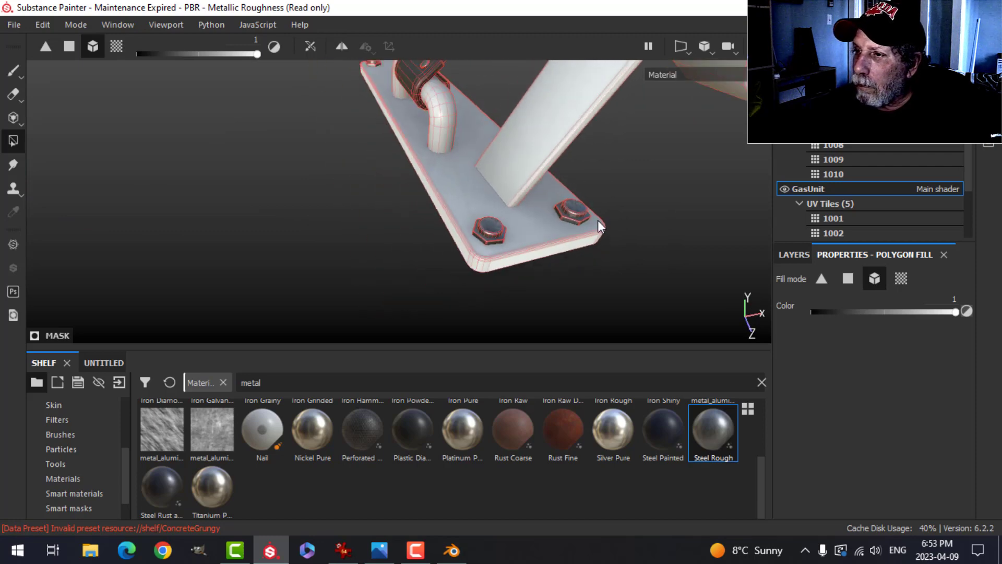
# Fill both hex bolts at one end of the gas bracket's opposite base plate with Steel Rough.
pyautogui.keyDown('alt'); pyautogui.moveTo(654, 168); pyautogui.dragTo(345, 232, button='middle'); pyautogui.keyUp('alt')
pyautogui.keyDown('alt'); pyautogui.moveTo(606, 179); pyautogui.dragTo(501, 225, button='middle'); pyautogui.keyUp('alt')
pyautogui.keyDown('alt'); pyautogui.moveTo(581, 248); pyautogui.dragTo(428, 255, button='middle'); pyautogui.keyUp('alt')
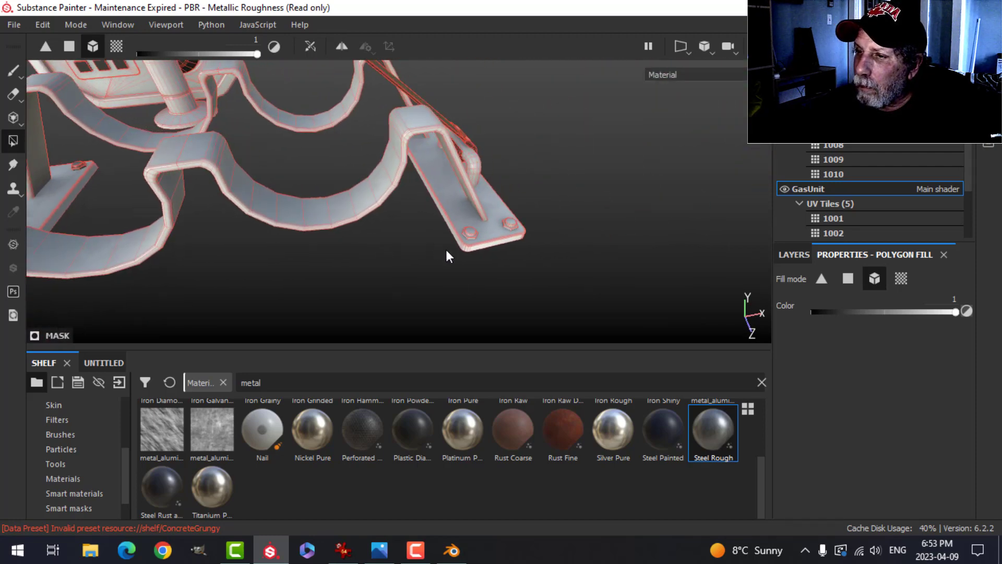
pyautogui.scroll(3, 459, 246)
pyautogui.keyDown('alt'); pyautogui.moveTo(574, 251); pyautogui.dragTo(173, 309, button='middle'); pyautogui.keyUp('alt')
pyautogui.keyDown('alt'); pyautogui.moveTo(428, 226); pyautogui.dragTo(550, 215, button='middle'); pyautogui.keyUp('alt')
pyautogui.scroll(-1, 449, 223)
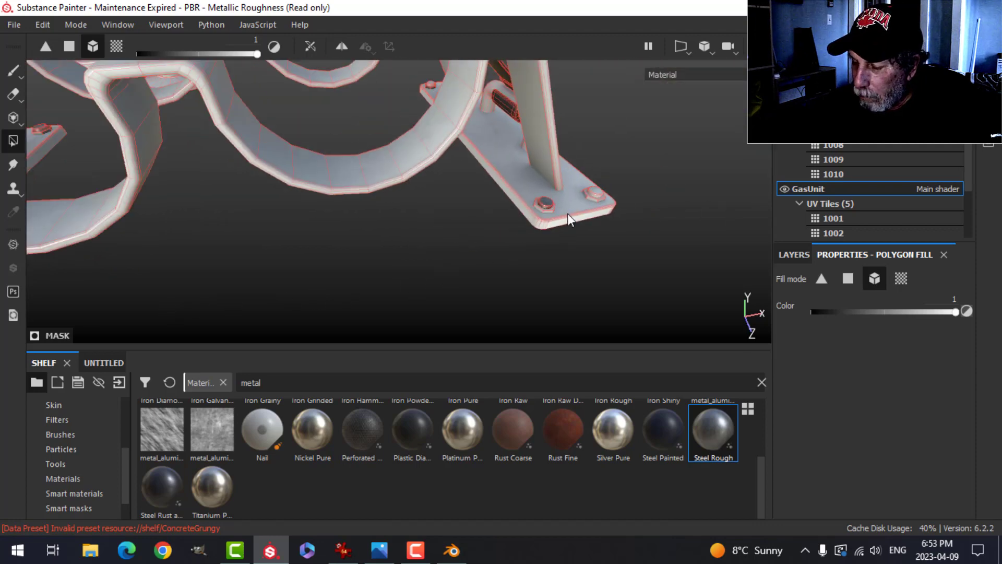
pyautogui.keyDown('alt'); pyautogui.moveTo(610, 233); pyautogui.dragTo(663, 221); pyautogui.keyUp('alt')
pyautogui.scroll(2, 663, 227)
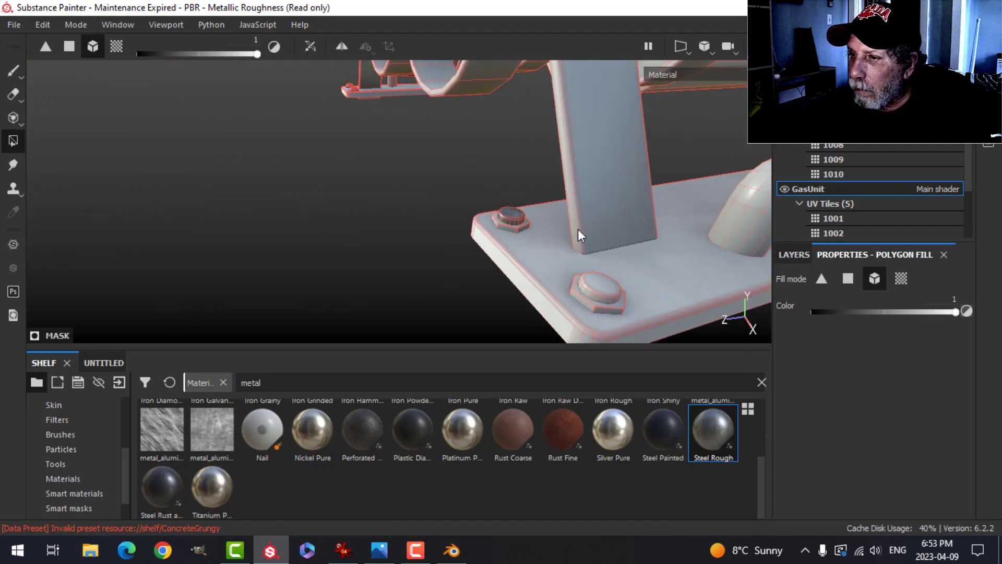
pyautogui.click(621, 308)
pyautogui.scroll(-2, 634, 305)
# Fill the two rivets on the strap end at the opposite base plate with Steel Rough.
pyautogui.keyDown('alt'); pyautogui.moveTo(747, 230); pyautogui.dragTo(360, 235, button='middle'); pyautogui.keyUp('alt')
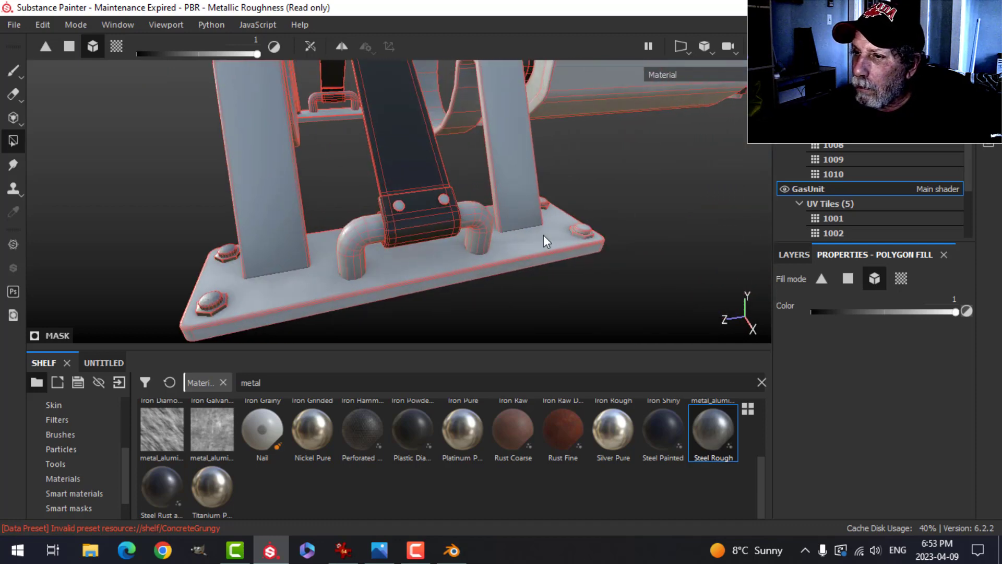
pyautogui.scroll(-2, 396, 206)
pyautogui.scroll(3, 400, 206)
pyautogui.scroll(1, 400, 205)
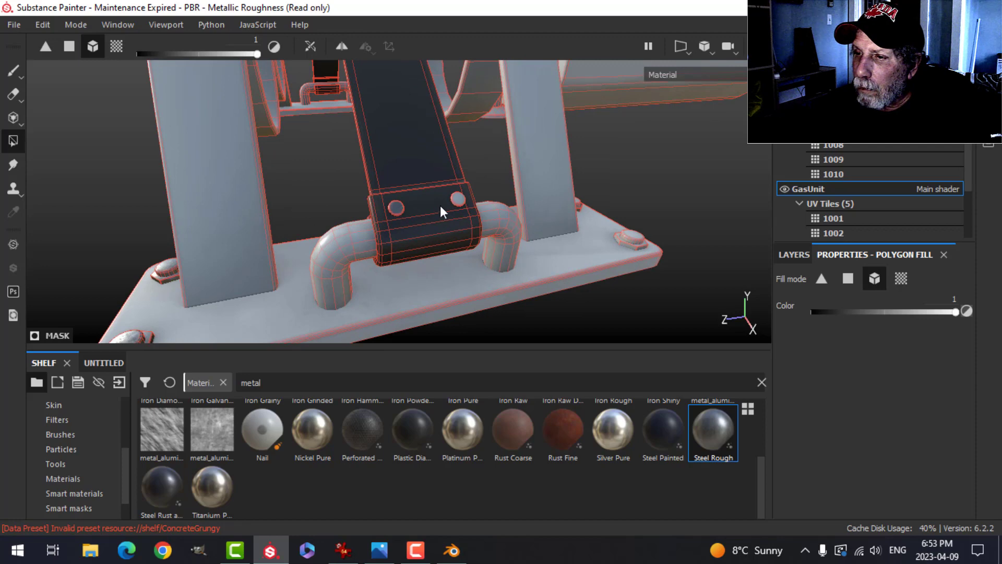
pyautogui.click(460, 198)
pyautogui.hotkey('ctrl', 'z')
pyautogui.click(458, 197)
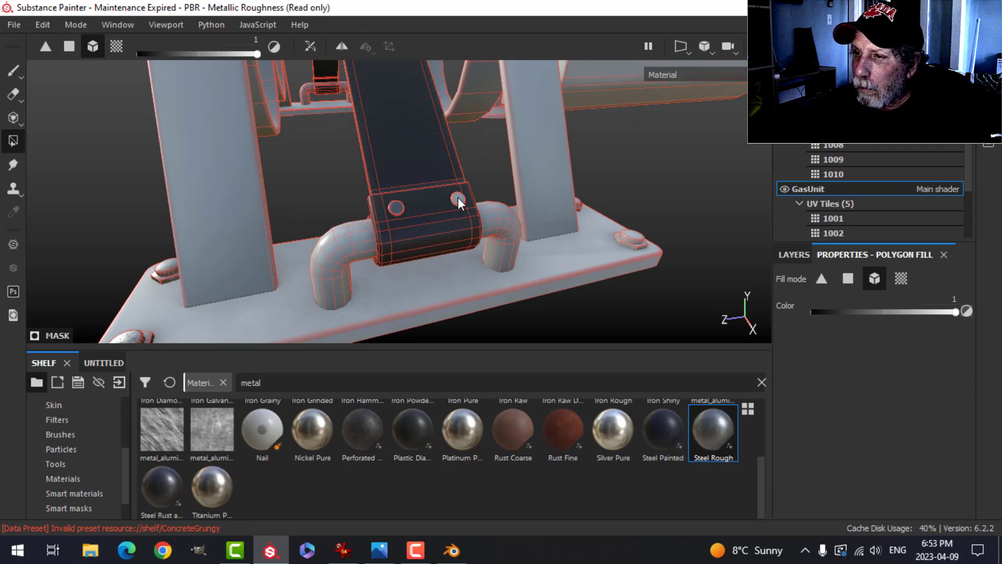
# Fill the remaining two hex bolts at the far end of the opposite base plate with Steel Rough.
pyautogui.keyDown('alt'); pyautogui.moveTo(678, 246); pyautogui.dragTo(568, 259); pyautogui.keyUp('alt')
pyautogui.keyDown('alt'); pyautogui.moveTo(568, 259); pyautogui.dragTo(334, 141, button='middle'); pyautogui.keyUp('alt')
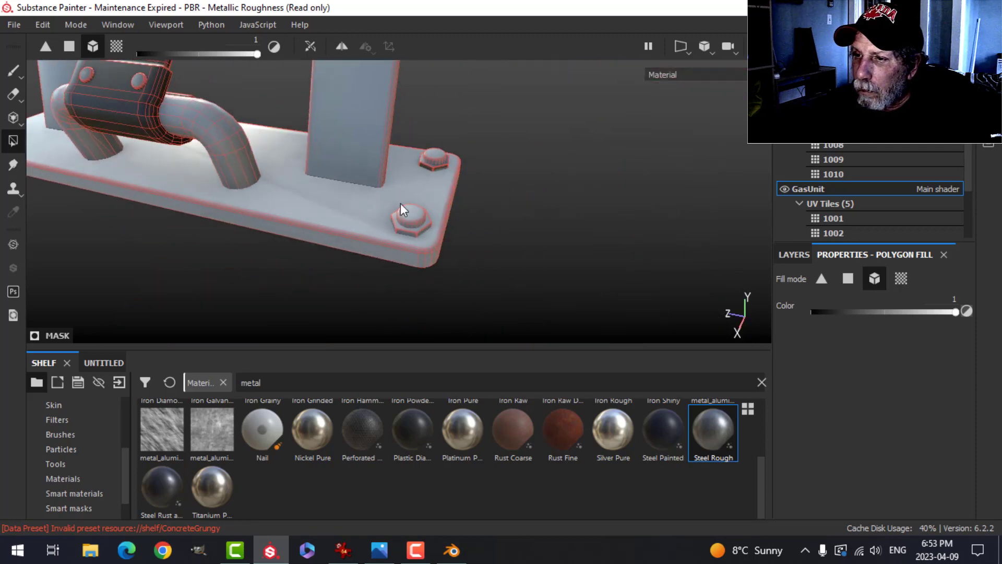
pyautogui.scroll(2, 412, 215)
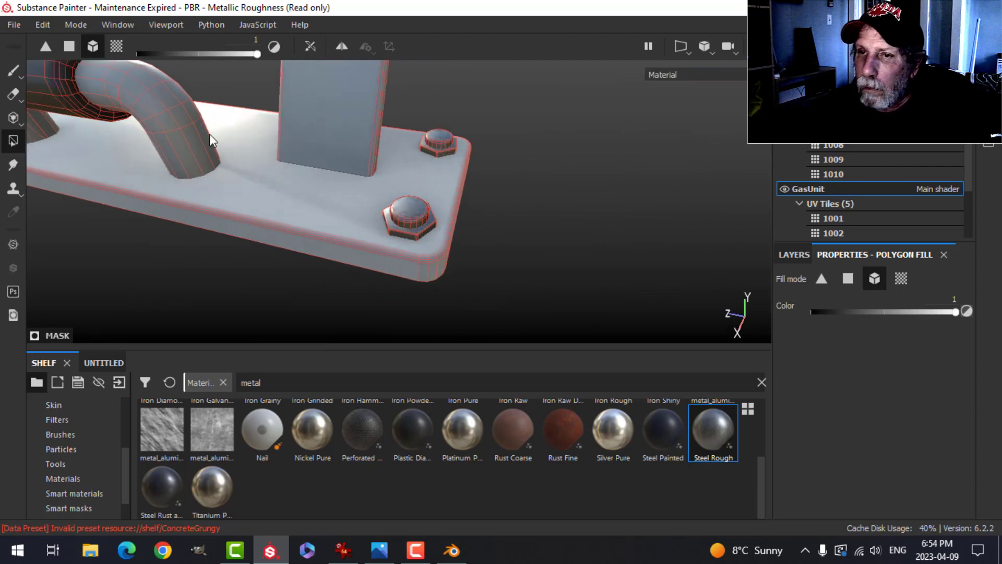
pyautogui.press('1')
pyautogui.scroll(-5, 402, 177)
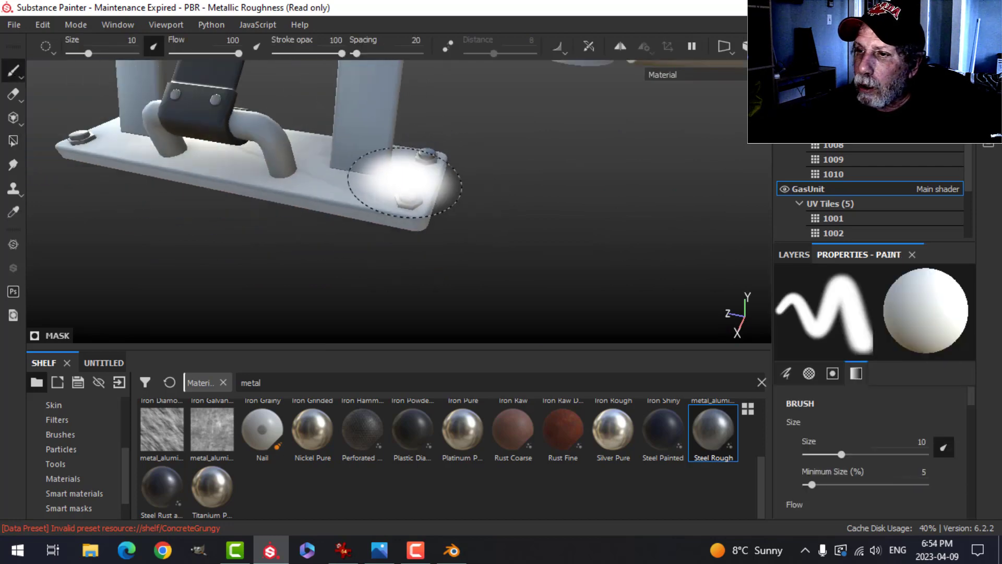
# Fill the gas tank's domed shoulder and neck with Steel Rough, using Polygon Fill in UV chunk mode.
pyautogui.scroll(-3, 389, 197)
pyautogui.keyDown('alt'); pyautogui.moveTo(390, 197); pyautogui.dragTo(438, 172); pyautogui.keyUp('alt')
pyautogui.keyDown('alt'); pyautogui.moveTo(342, 86); pyautogui.dragTo(419, 303, button='middle'); pyautogui.keyUp('alt')
pyautogui.keyDown('alt'); pyautogui.moveTo(342, 237); pyautogui.dragTo(496, 205); pyautogui.keyUp('alt')
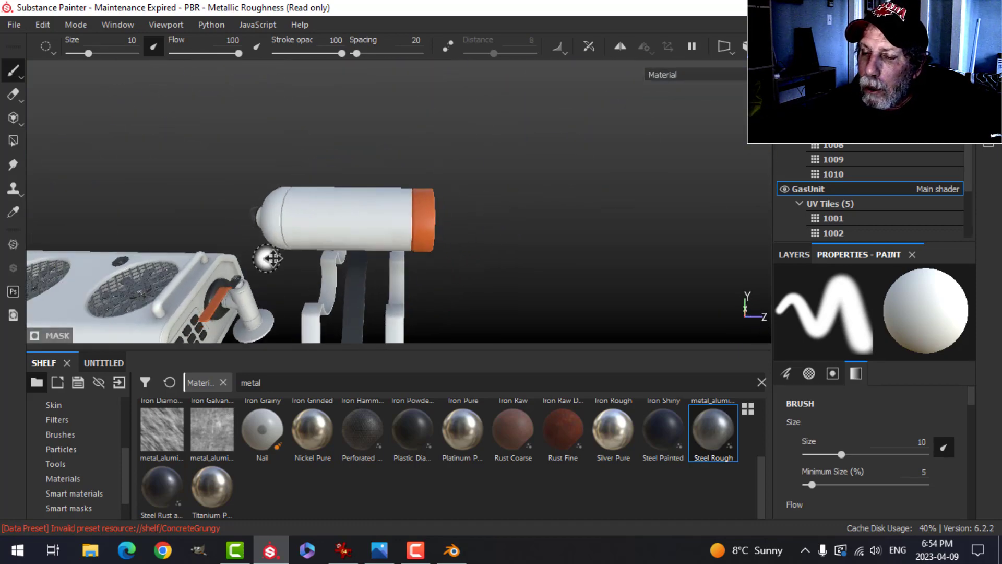
pyautogui.keyDown('alt'); pyautogui.moveTo(268, 259); pyautogui.dragTo(428, 230); pyautogui.keyUp('alt')
pyautogui.scroll(3, 444, 235)
pyautogui.scroll(5, 459, 240)
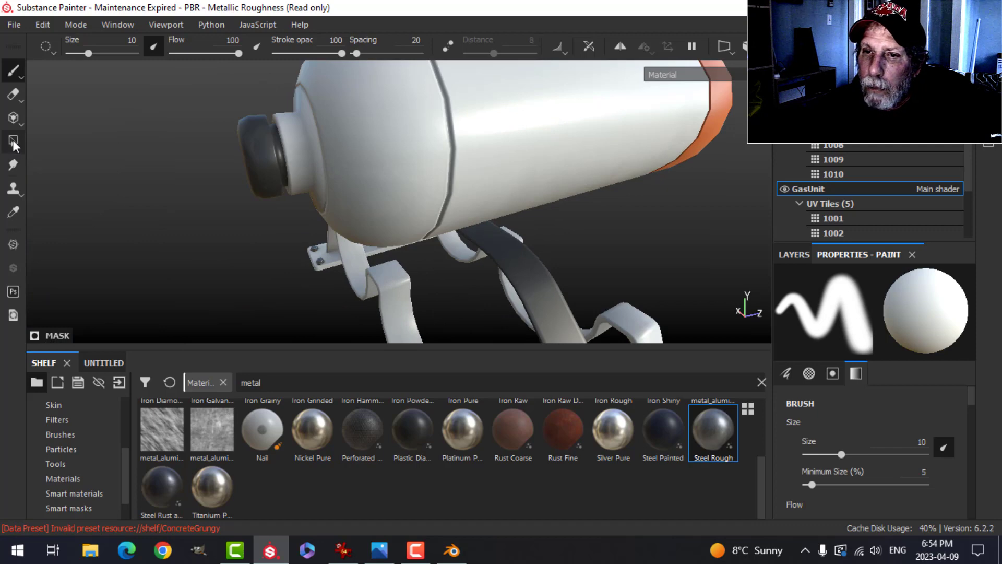
pyautogui.click(13, 140)
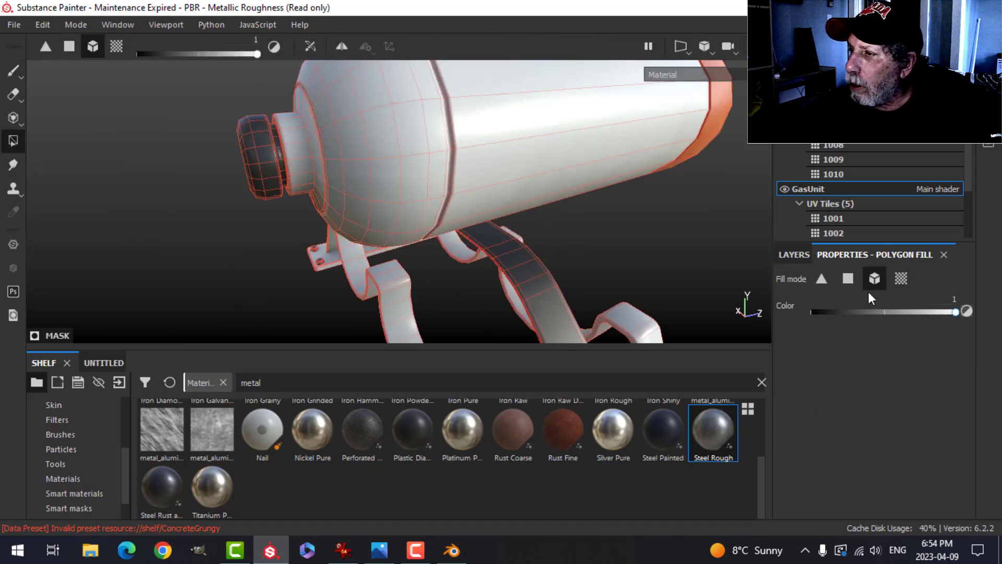
pyautogui.click(901, 278)
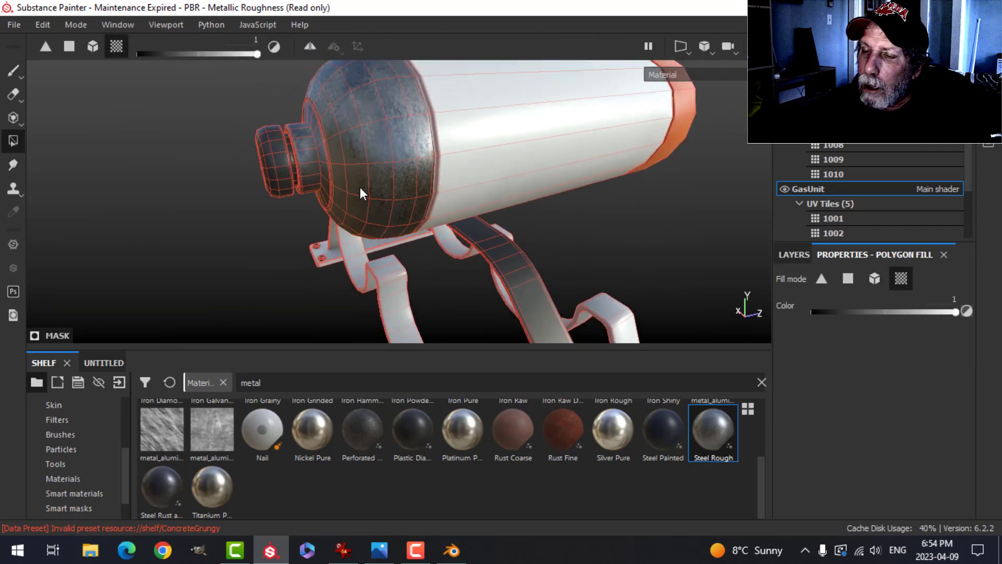
pyautogui.keyDown('alt'); pyautogui.moveTo(493, 177); pyautogui.dragTo(351, 174); pyautogui.keyUp('alt')
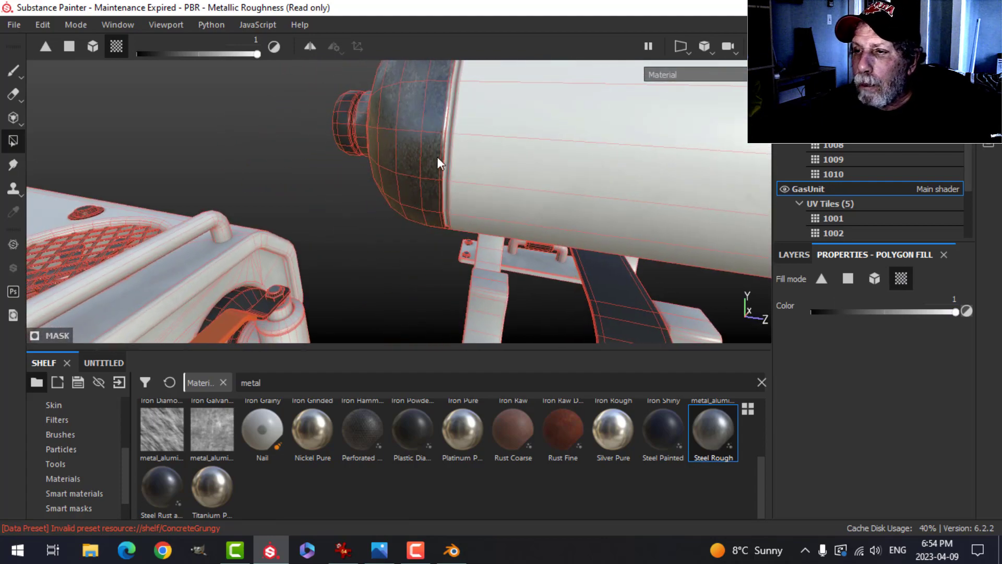
pyautogui.moveTo(437, 158)
pyautogui.keyDown('alt'); pyautogui.mouseDown()
pyautogui.moveTo(429, 163)
pyautogui.moveTo(449, 146)
pyautogui.mouseUp(); pyautogui.keyUp('alt')
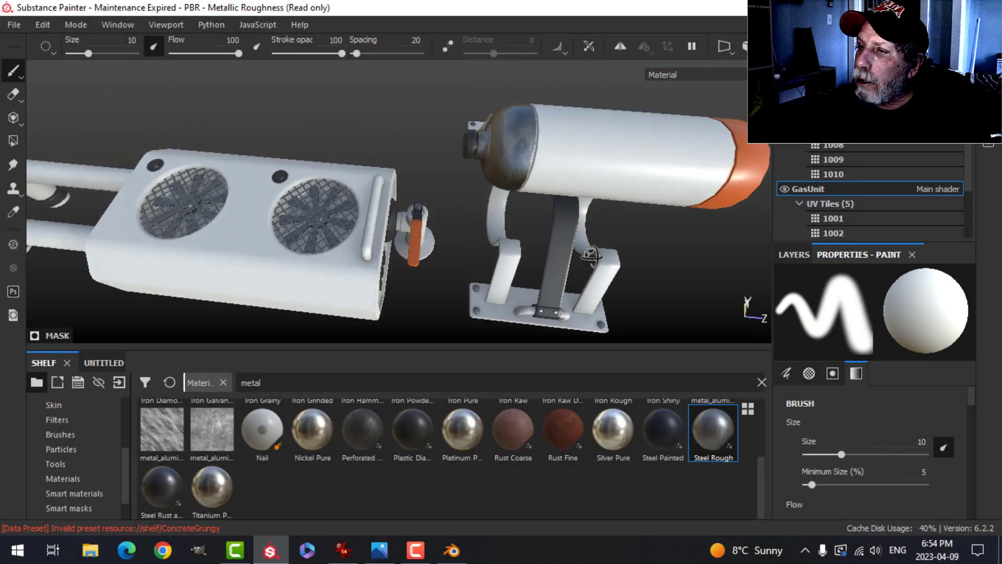
# Hide the GasUnit texture set, frame the fan unit's front face and show the layer stack.
pyautogui.keyDown('alt'); pyautogui.moveTo(589, 256); pyautogui.dragTo(459, 239); pyautogui.keyUp('alt')
pyautogui.scroll(-3, 454, 228)
pyautogui.scroll(5, 453, 228)
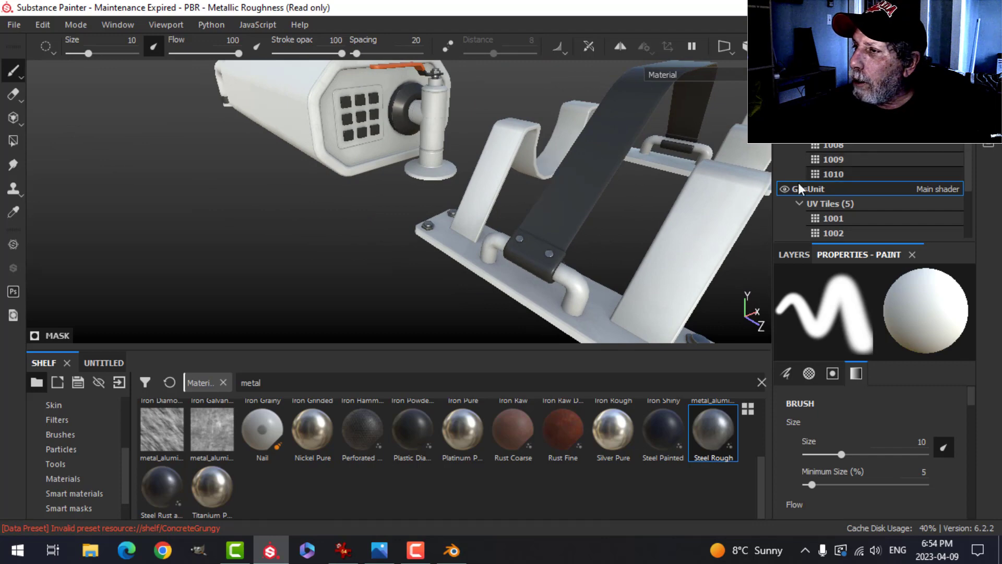
pyautogui.click(785, 189)
pyautogui.keyDown('alt'); pyautogui.moveTo(585, 164); pyautogui.dragTo(498, 159); pyautogui.keyUp('alt')
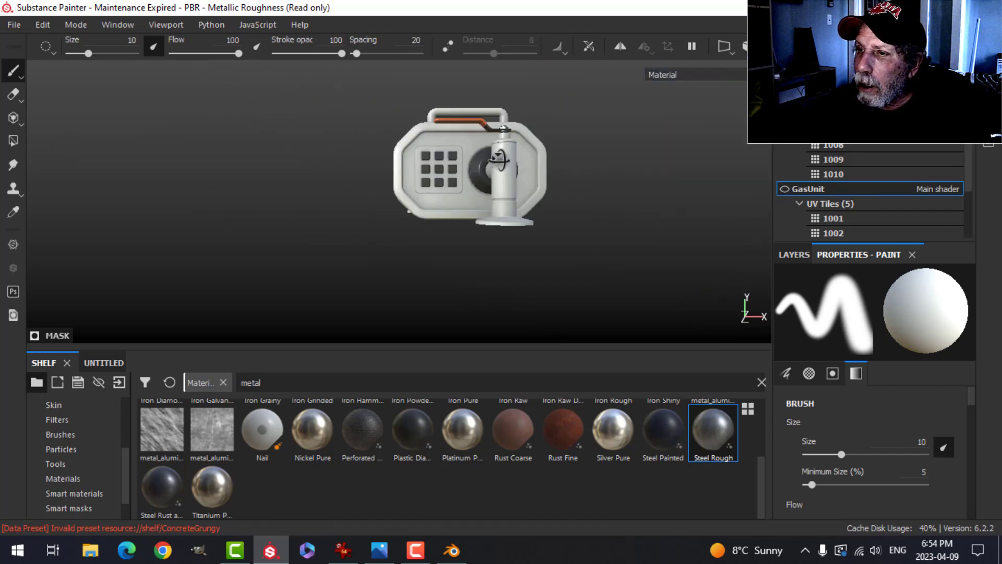
pyautogui.click(751, 68)
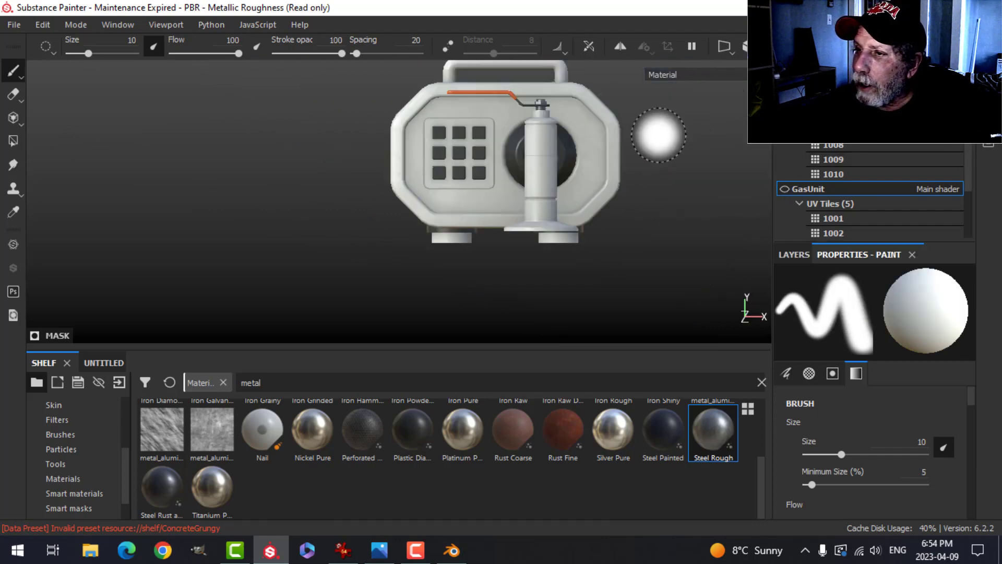
pyautogui.moveTo(642, 162)
pyautogui.keyDown('alt'); pyautogui.mouseDown()
pyautogui.moveTo(613, 163)
pyautogui.moveTo(640, 154)
pyautogui.moveTo(643, 172)
pyautogui.moveTo(617, 183)
pyautogui.moveTo(630, 178)
pyautogui.mouseUp(); pyautogui.keyUp('alt')
pyautogui.keyDown('alt'); pyautogui.moveTo(627, 175); pyautogui.dragTo(584, 204, button='middle'); pyautogui.keyUp('alt')
pyautogui.scroll(4, 566, 200)
pyautogui.scroll(-3, 608, 209)
pyautogui.scroll(1, 600, 204)
pyautogui.click(794, 254)
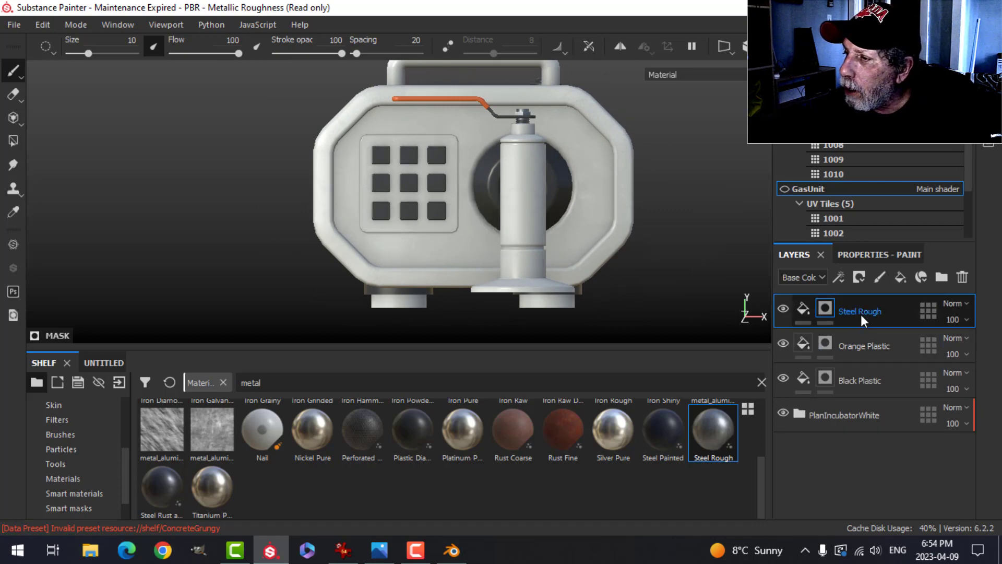
# Add a paint layer above Steel Rough and set the brush to paint only height, at -0.4010.
pyautogui.click(877, 278)
pyautogui.click(896, 256)
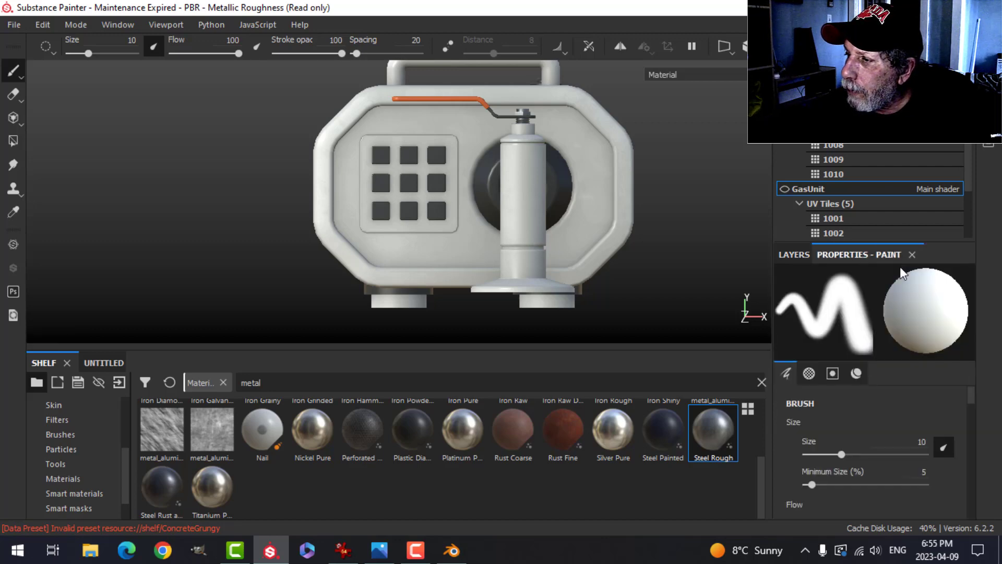
pyautogui.scroll(-10, 877, 417)
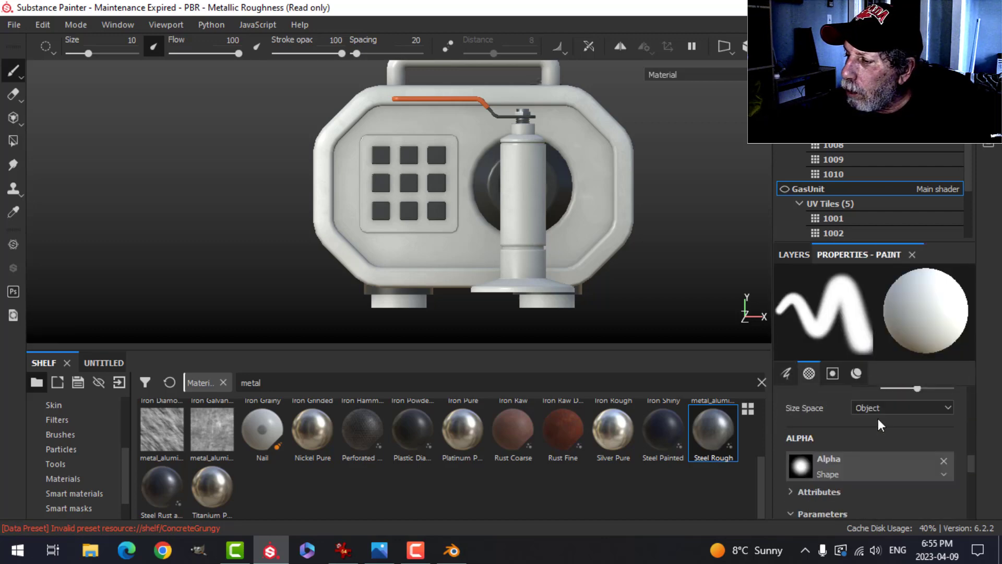
pyautogui.scroll(-3, 878, 425)
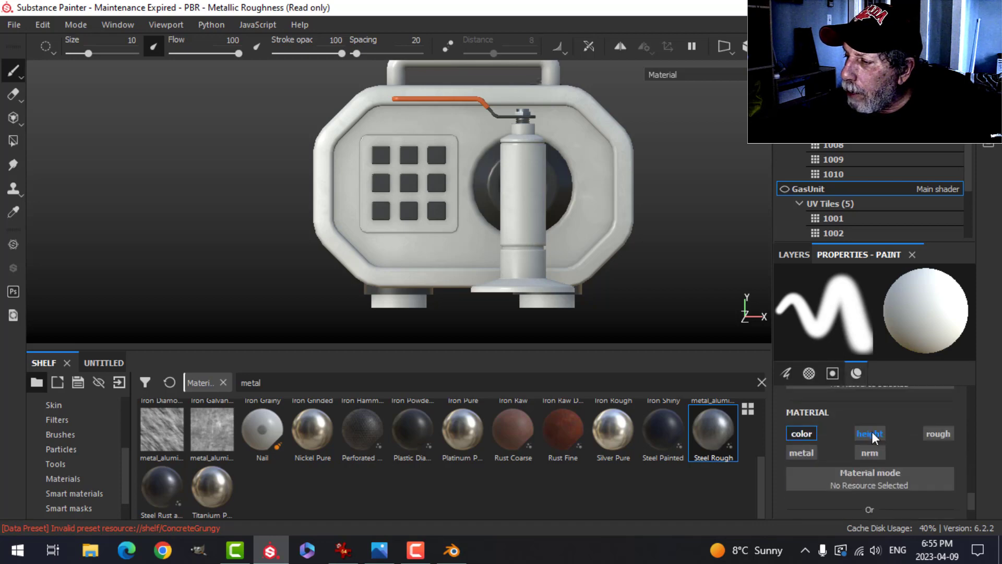
pyautogui.click(870, 434)
pyautogui.scroll(-2, 885, 481)
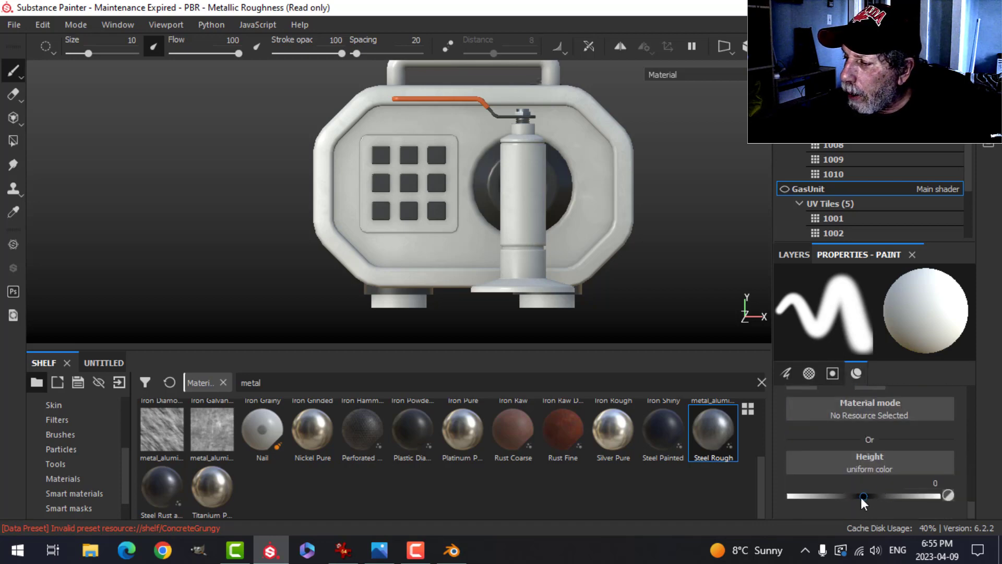
pyautogui.moveTo(860, 497); pyautogui.dragTo(832, 497)
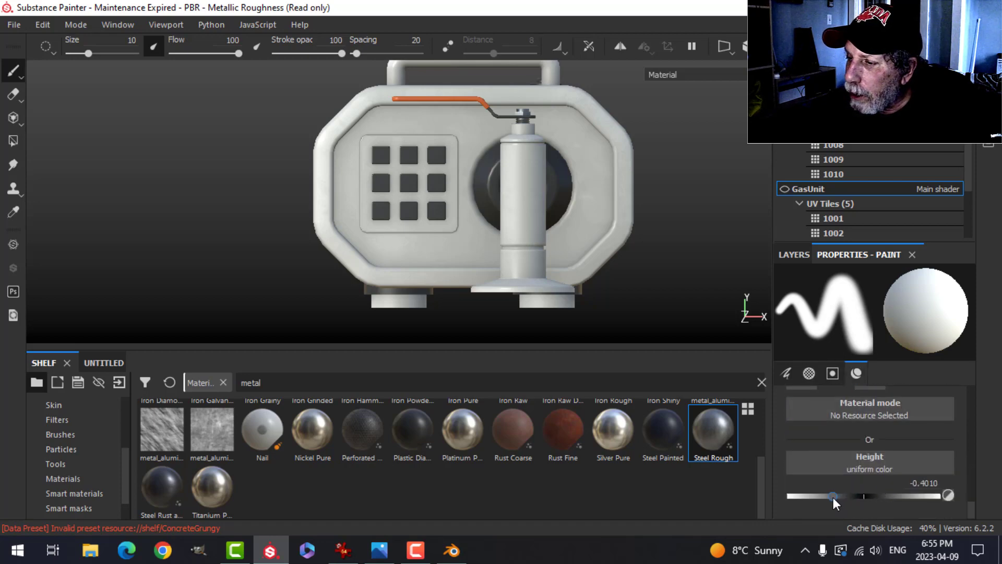
pyautogui.scroll(4, 67, 441)
# Find the bolt alpha by searching for "bolt", load it into the brush and reduce the brush size to 2.03.
pyautogui.click(64, 433)
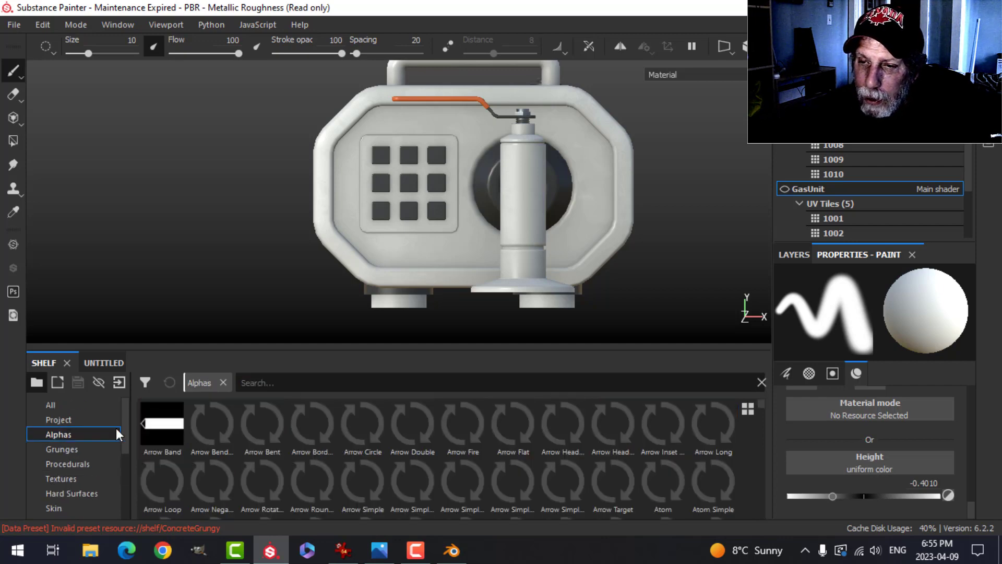
pyautogui.click(278, 384)
pyautogui.write('bolt')
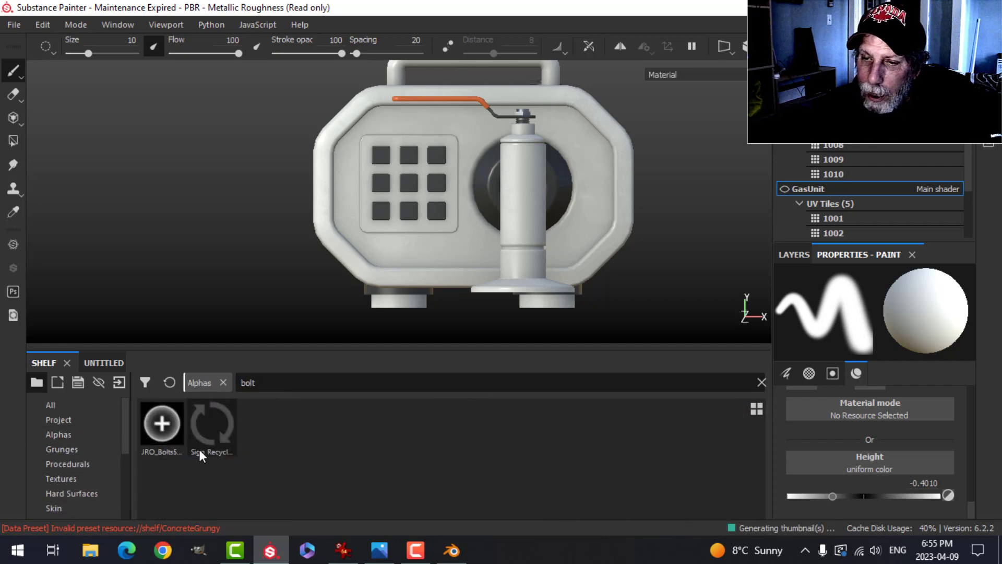
pyautogui.click(161, 425)
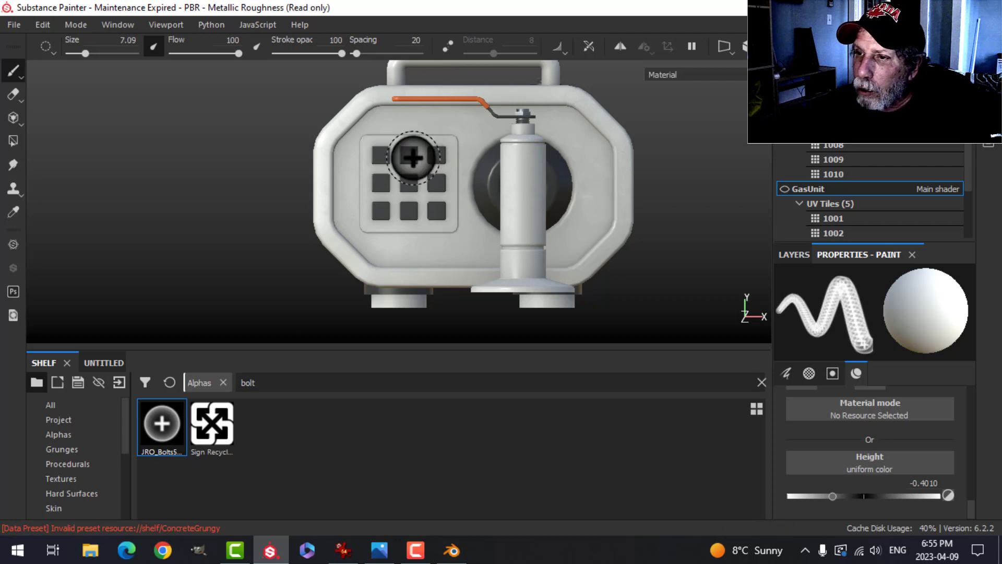
pyautogui.keyDown('ctrl'); pyautogui.moveTo(413, 157); pyautogui.dragTo(379, 152, button='right'); pyautogui.keyUp('ctrl')
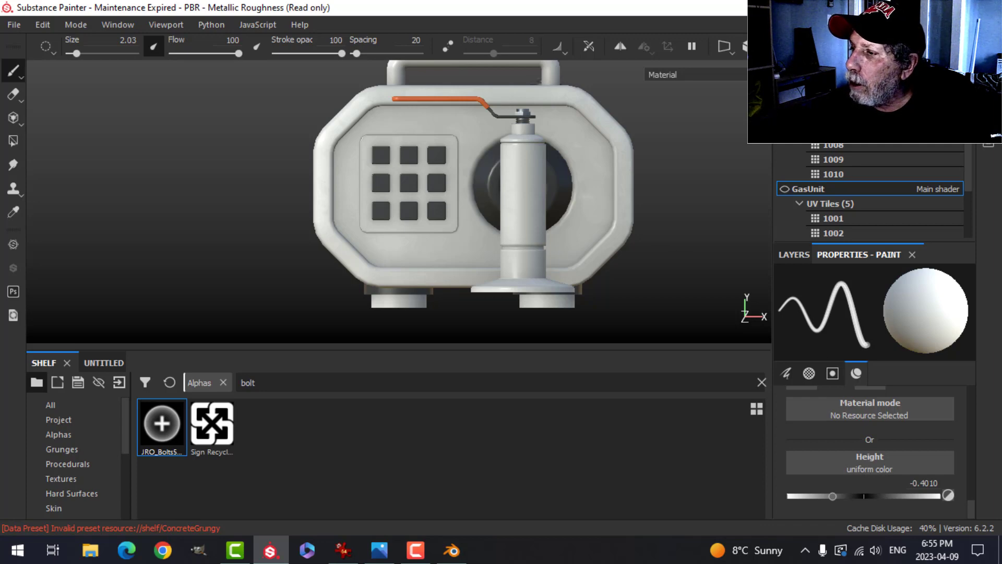
# Delete the empty paint layer, Layer 1, from the GasUnit texture set.
pyautogui.click(794, 254)
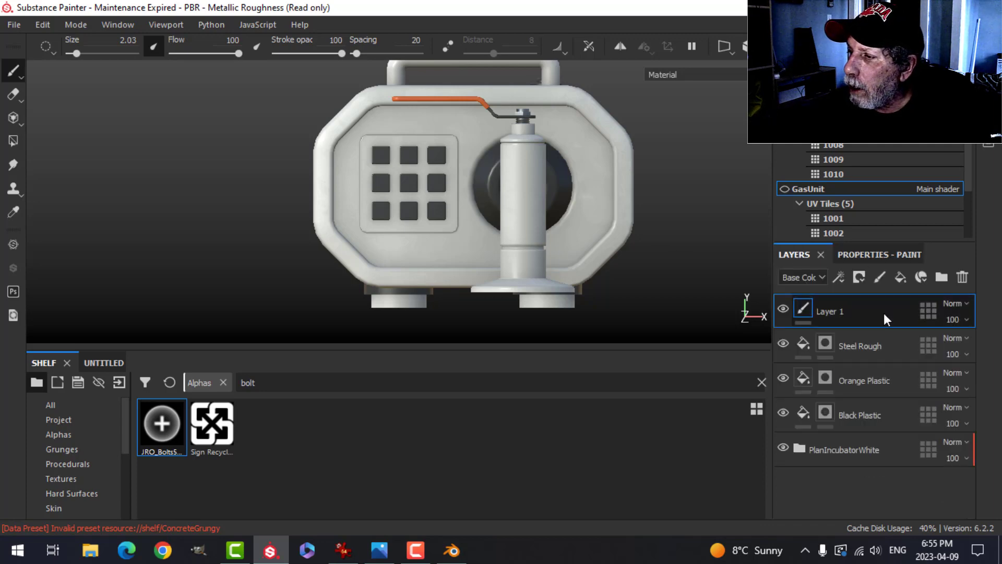
pyautogui.rightClick(841, 309)
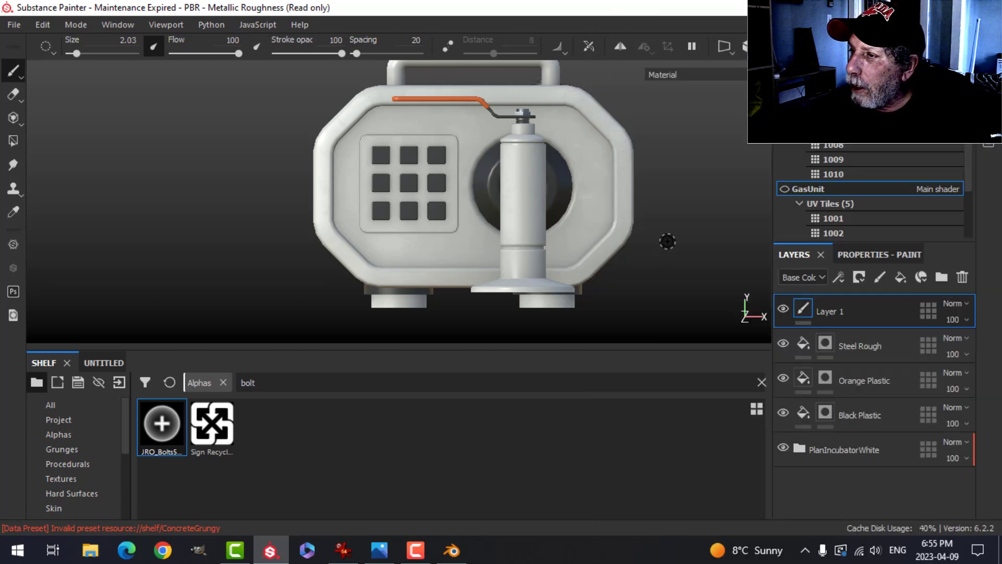
pyautogui.click(653, 246)
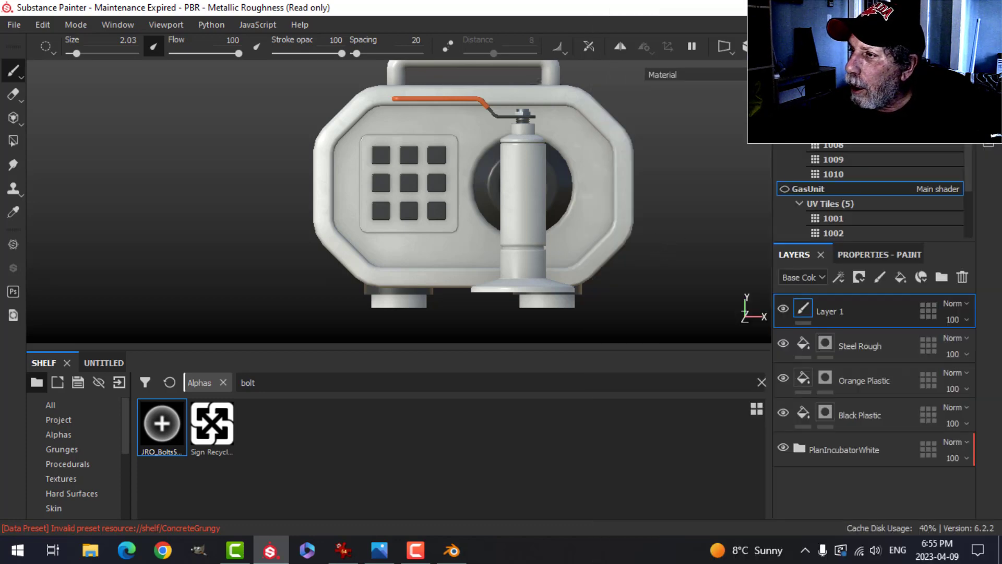
pyautogui.press('Delete')
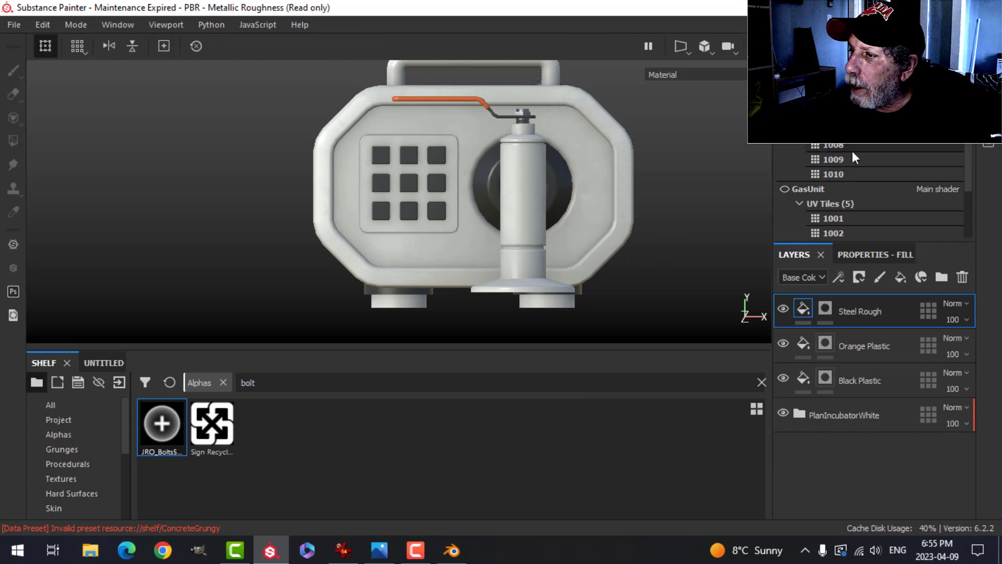
# Add a paint layer above Steel Rough in the fan unit's texture set and name it Alphas.
pyautogui.rightClick(870, 306)
pyautogui.click(662, 255)
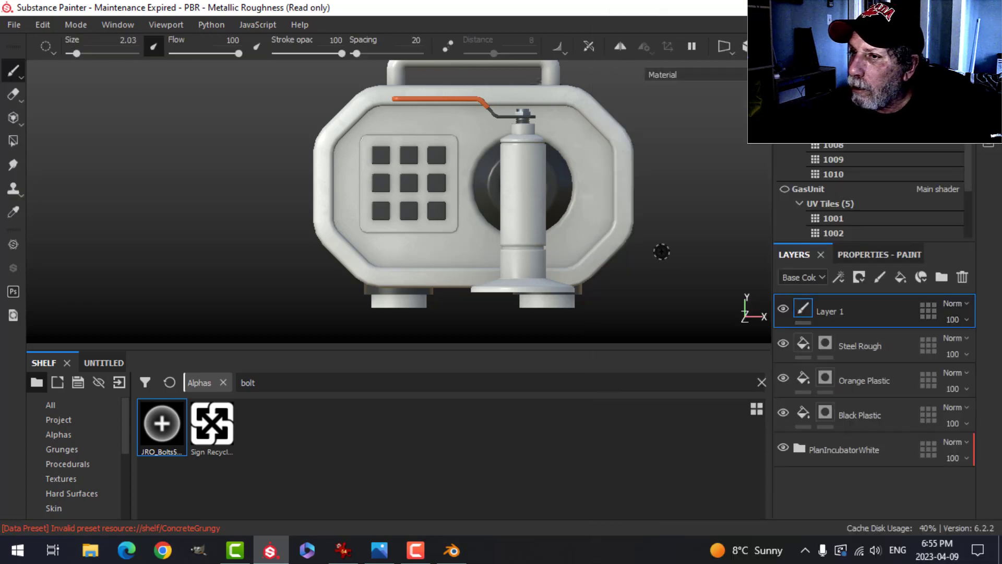
pyautogui.doubleClick(841, 311)
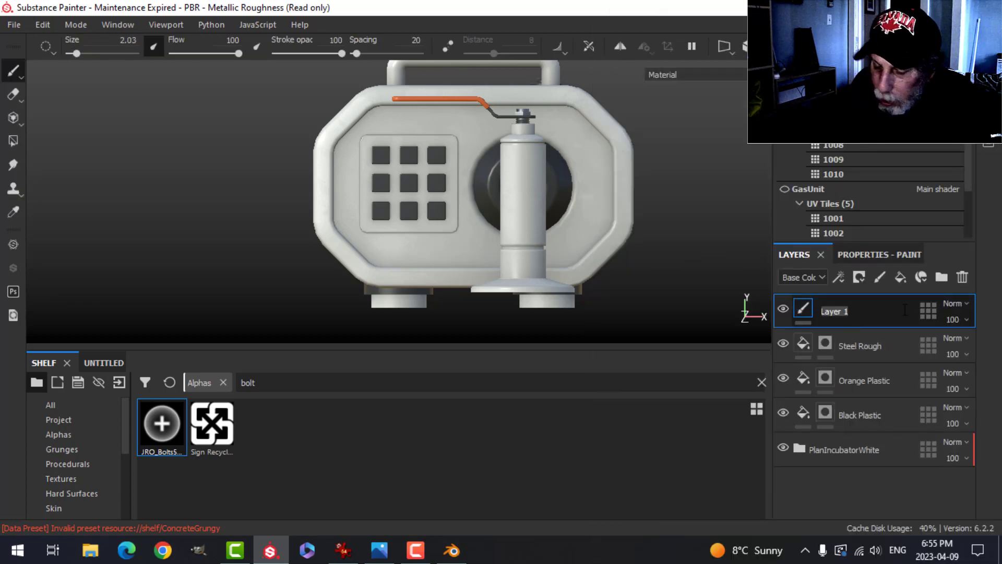
pyautogui.write('Alphas')
pyautogui.press('Return')
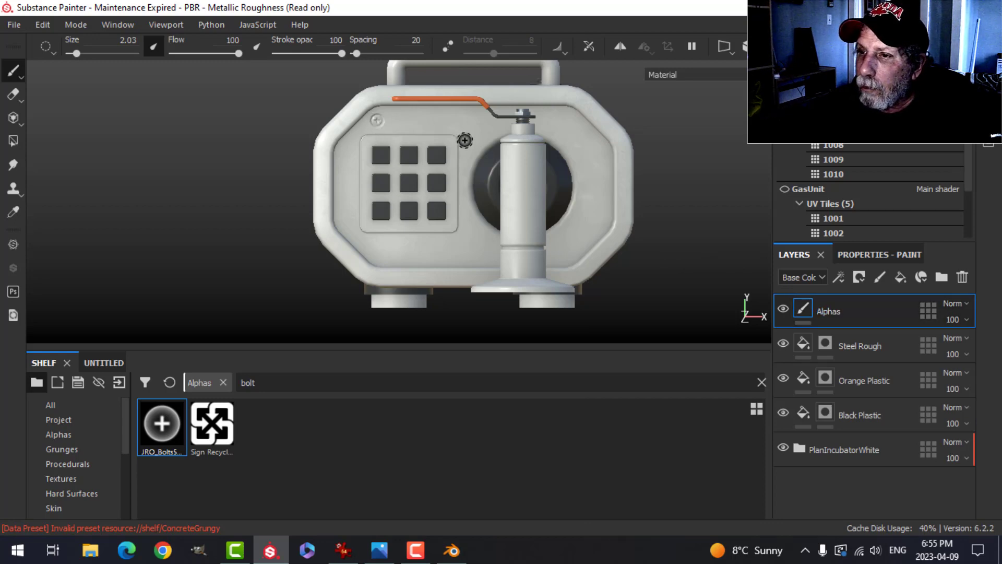
# Enable Mirror X symmetry with its manipulator and move the symmetry plane to the middle of the fan unit's front face.
pyautogui.scroll(2, 441, 155)
pyautogui.scroll(2, 442, 156)
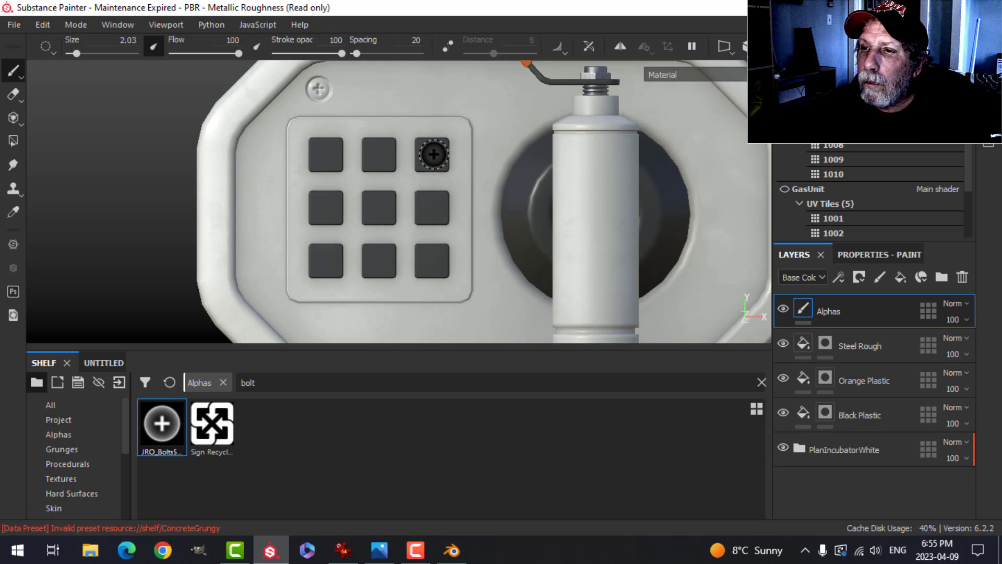
pyautogui.scroll(-1, 433, 154)
pyautogui.scroll(-2, 387, 143)
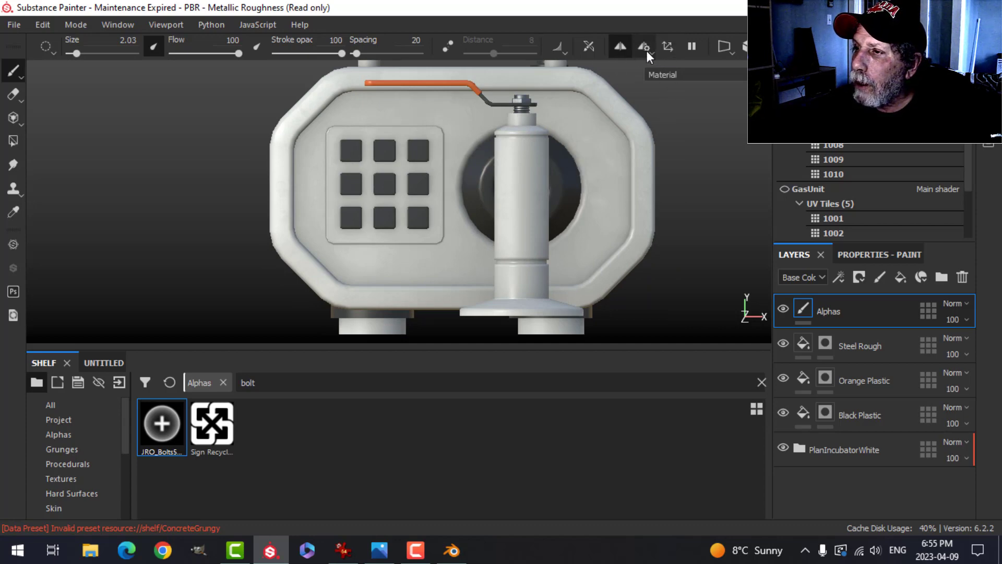
pyautogui.scroll(2, 591, 177)
pyautogui.scroll(-5, 591, 177)
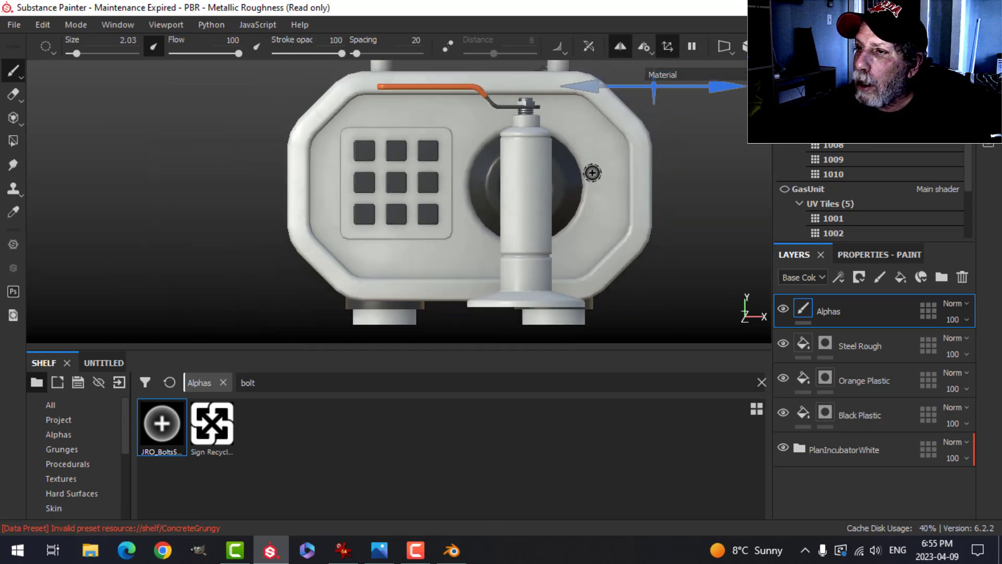
pyautogui.click(646, 46)
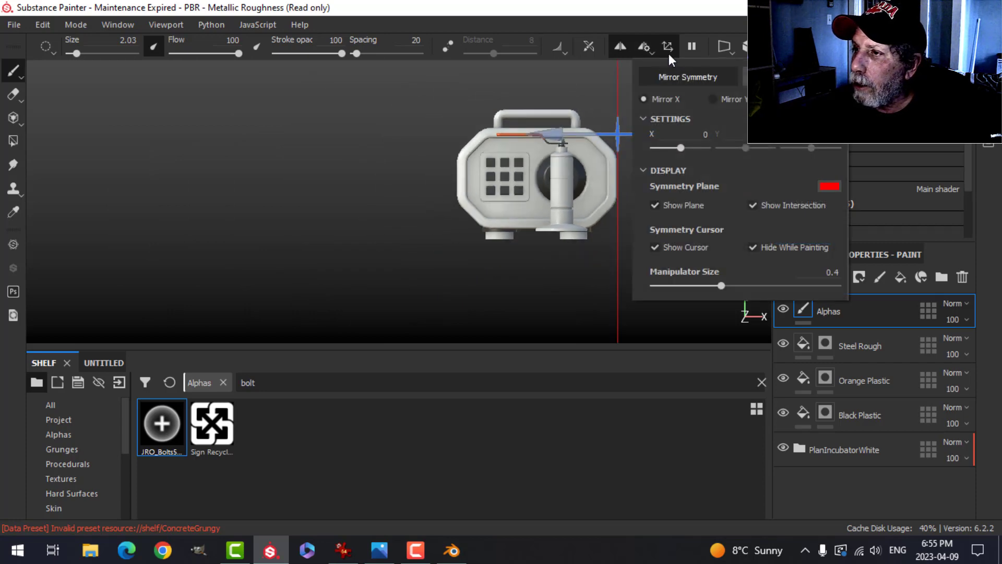
pyautogui.moveTo(683, 139); pyautogui.dragTo(606, 130)
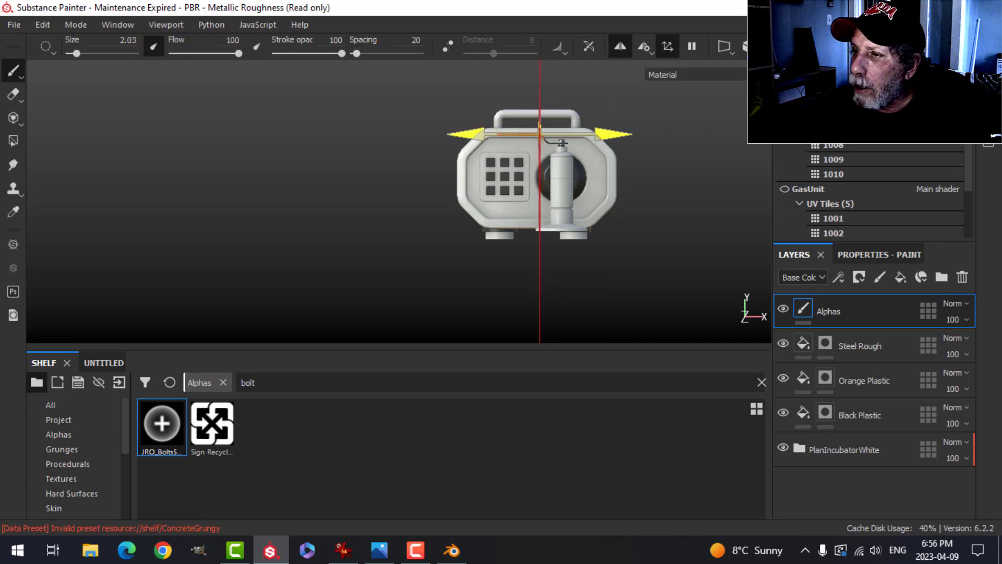
# Fine-tune the symmetry plane's X position with trial stamps and stamp eight bolts at size 1.51 around the front panel's border.
pyautogui.scroll(5, 612, 149)
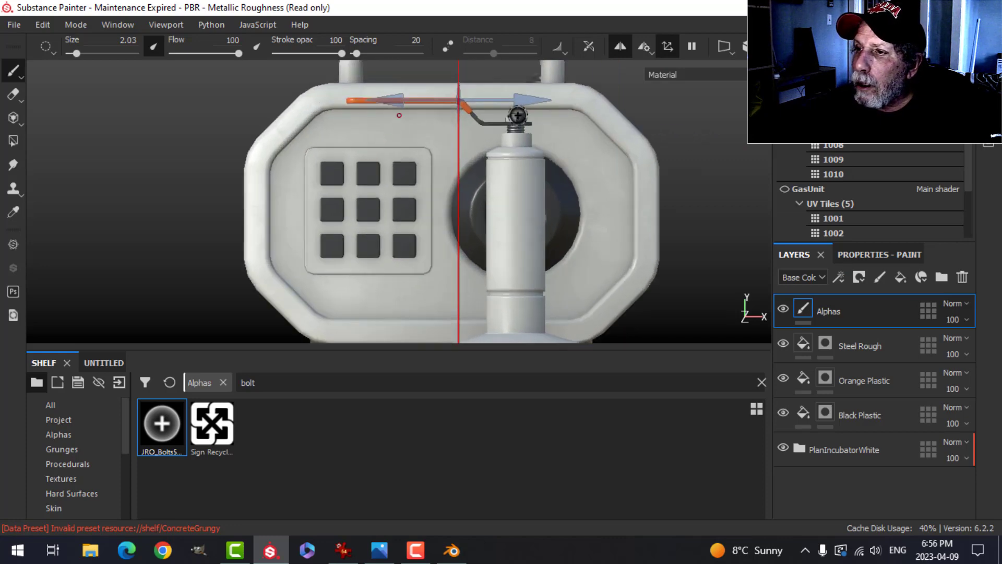
pyautogui.moveTo(521, 105); pyautogui.dragTo(517, 104)
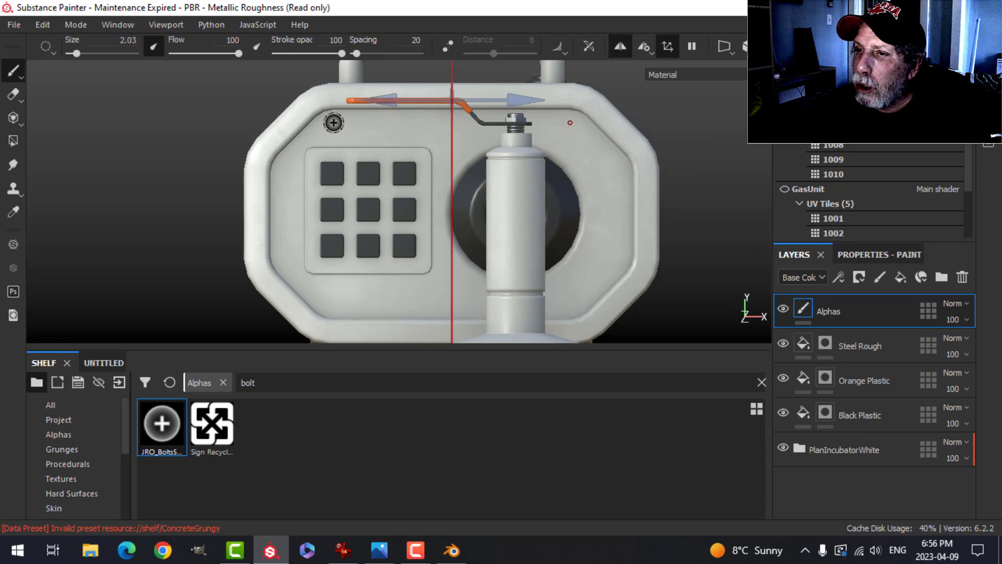
pyautogui.click(329, 124)
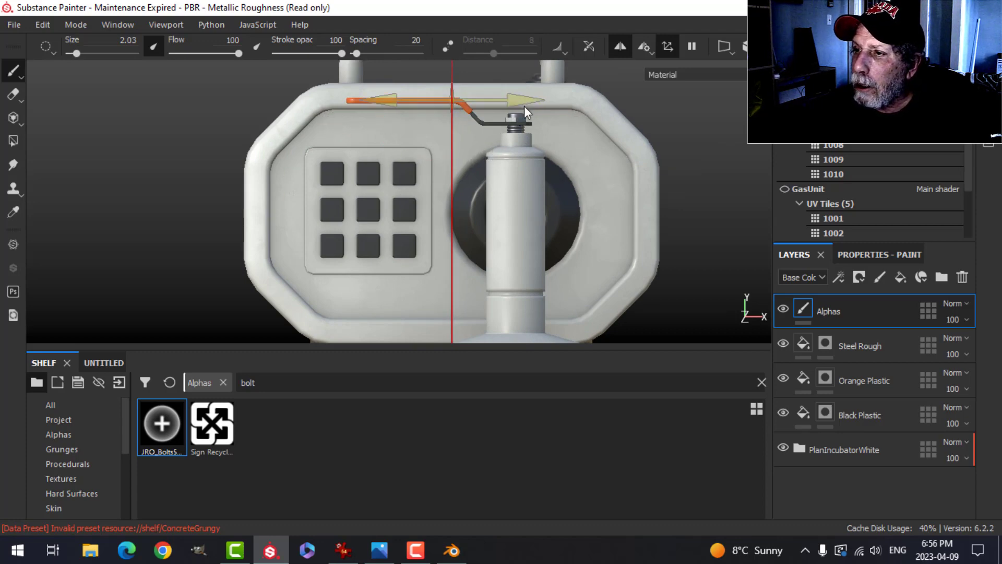
pyautogui.moveTo(524, 105); pyautogui.dragTo(519, 106)
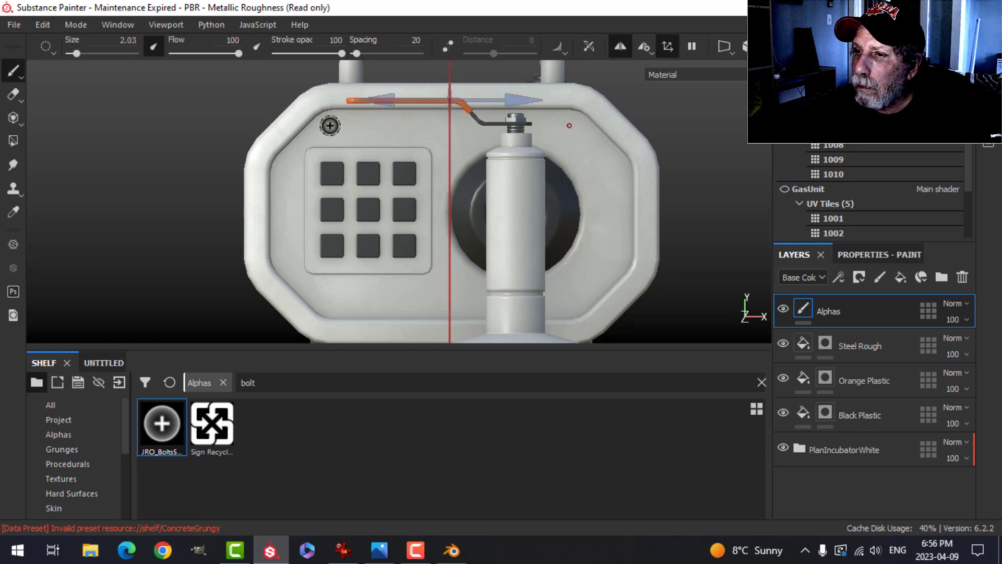
pyautogui.click(330, 125)
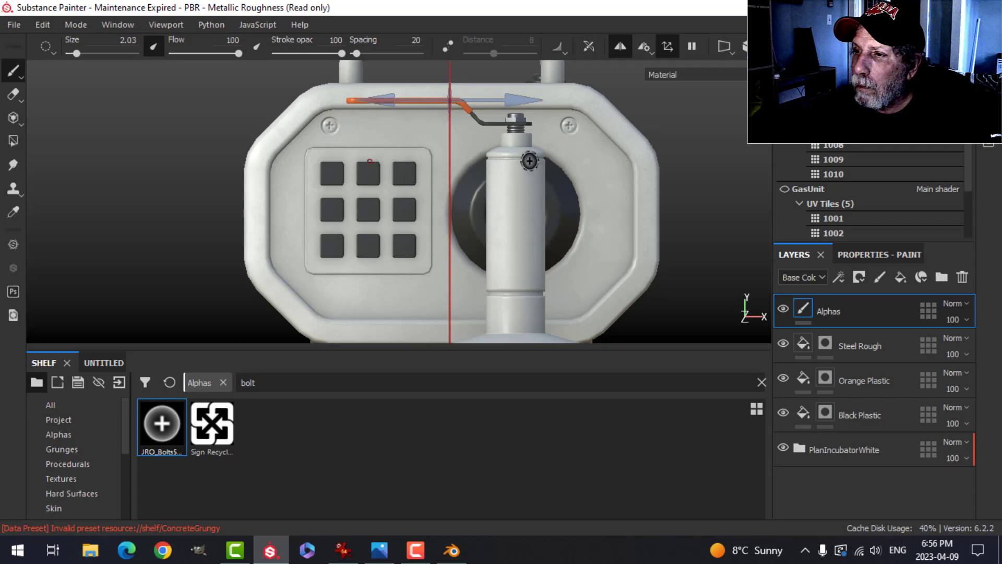
pyautogui.moveTo(517, 104); pyautogui.dragTo(519, 105)
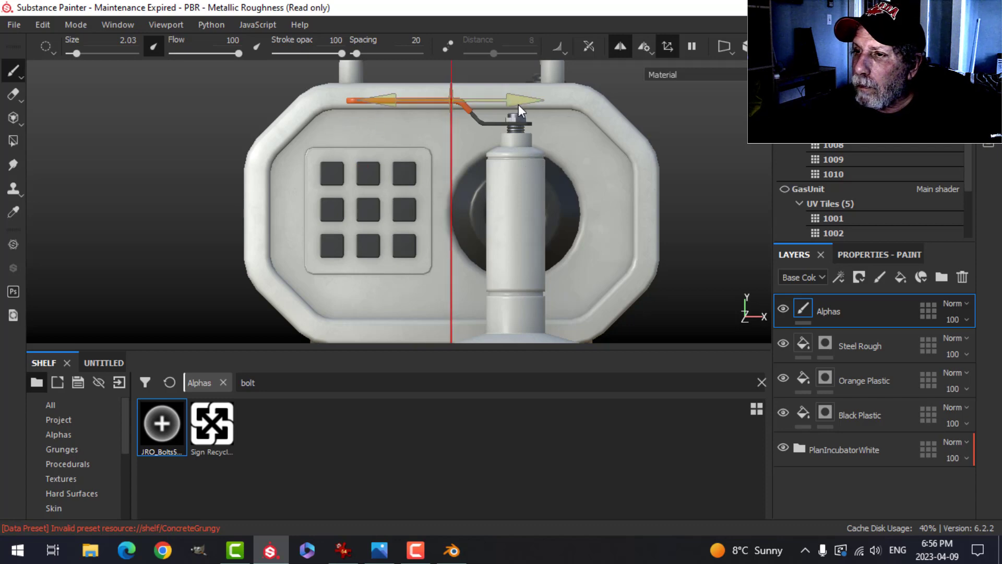
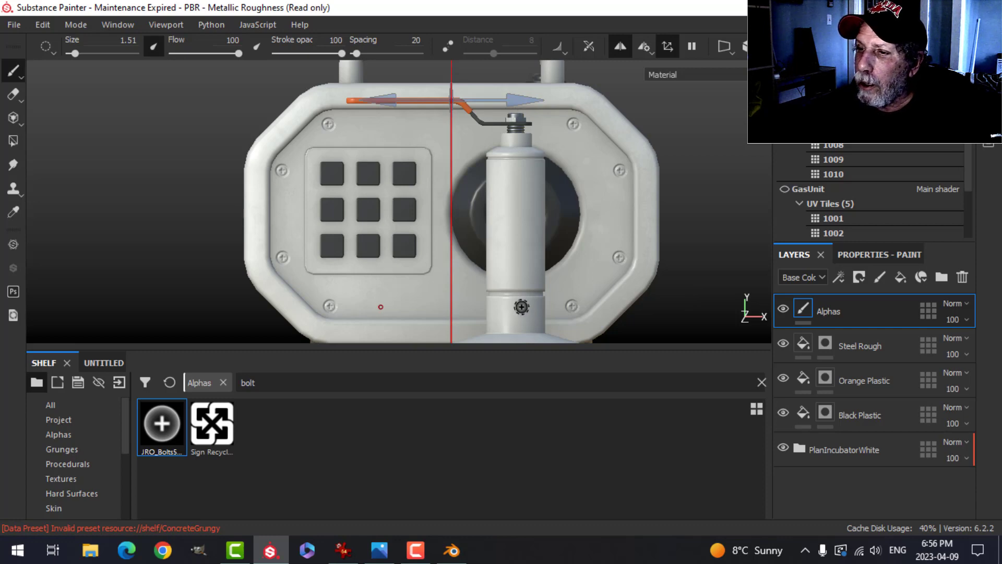
# Stamp mirrored bolts at size 1.51 around the border of the fan unit's rear panel, behind the two pipes.
pyautogui.moveTo(346, 237)
pyautogui.keyDown('alt'); pyautogui.mouseDown()
pyautogui.moveTo(568, 207)
pyautogui.moveTo(407, 205)
pyautogui.moveTo(488, 241)
pyautogui.moveTo(561, 217)
pyautogui.moveTo(377, 167)
pyautogui.mouseUp(); pyautogui.keyUp('alt')
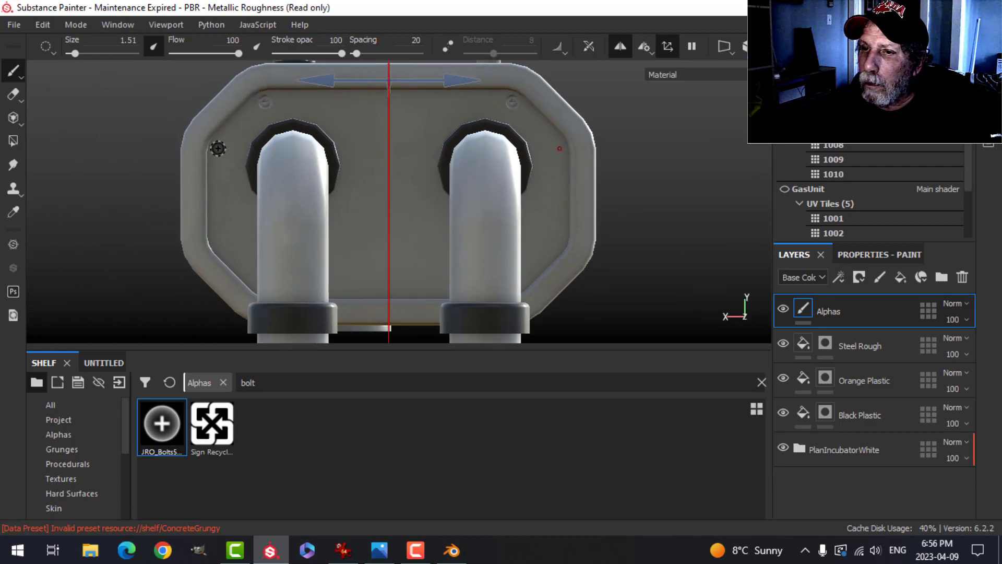
pyautogui.keyDown('shift'); pyautogui.moveTo(234, 148); pyautogui.dragTo(202, 156, button='right'); pyautogui.keyUp('shift')
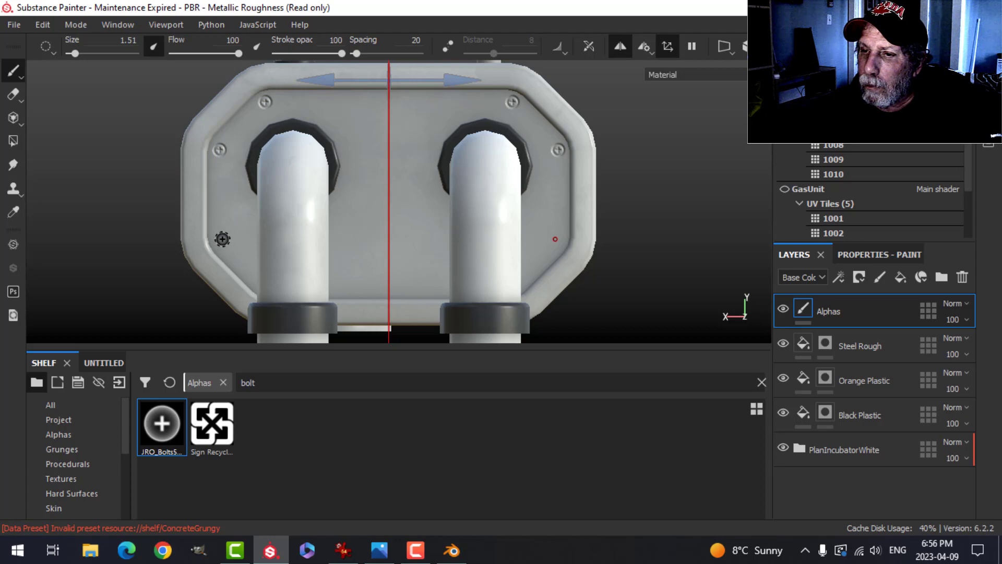
pyautogui.keyDown('alt'); pyautogui.moveTo(358, 234); pyautogui.dragTo(224, 212); pyautogui.keyUp('alt')
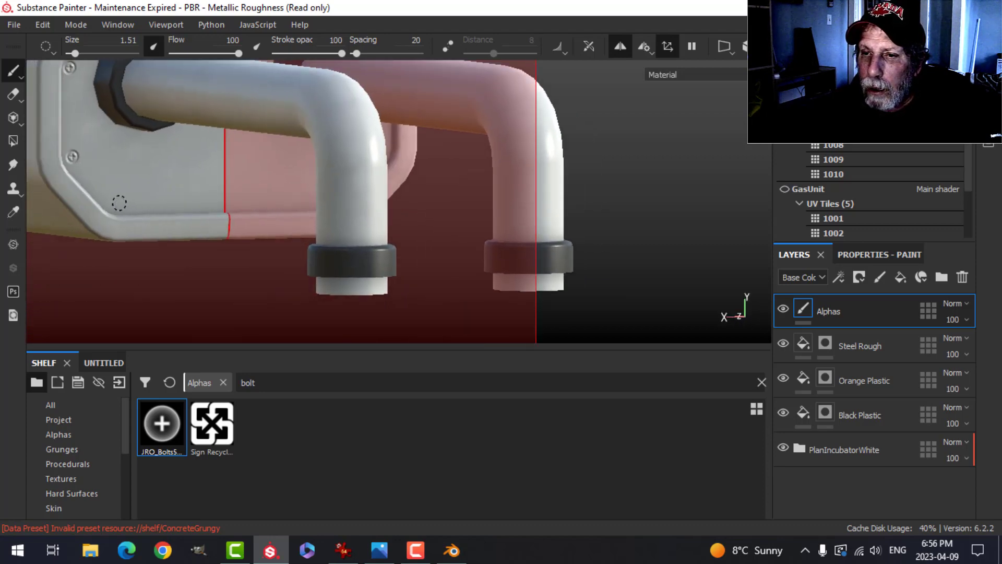
pyautogui.keyDown('alt'); pyautogui.moveTo(437, 206); pyautogui.dragTo(389, 208); pyautogui.keyUp('alt')
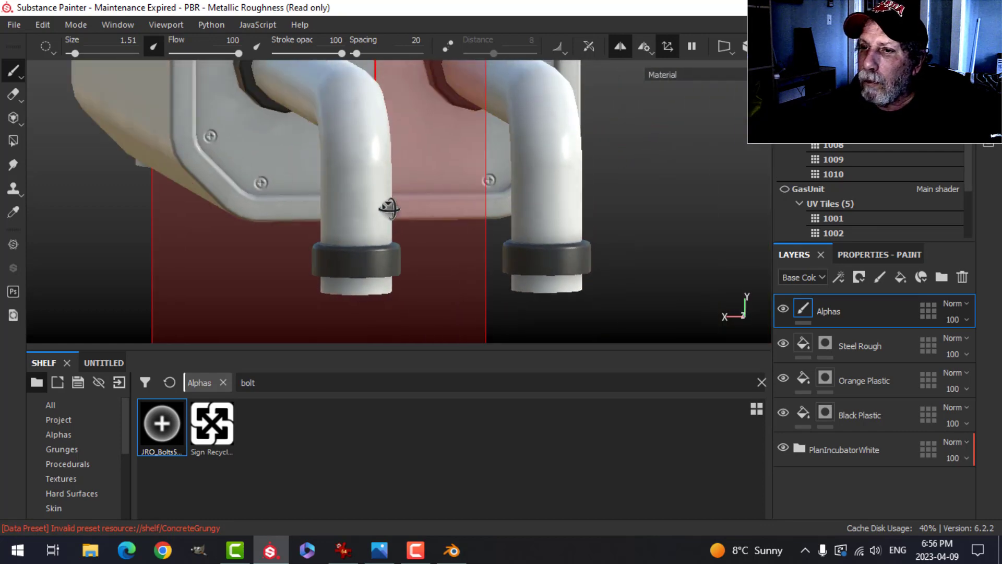
pyautogui.keyDown('alt'); pyautogui.moveTo(516, 191); pyautogui.dragTo(573, 100); pyautogui.keyUp('alt')
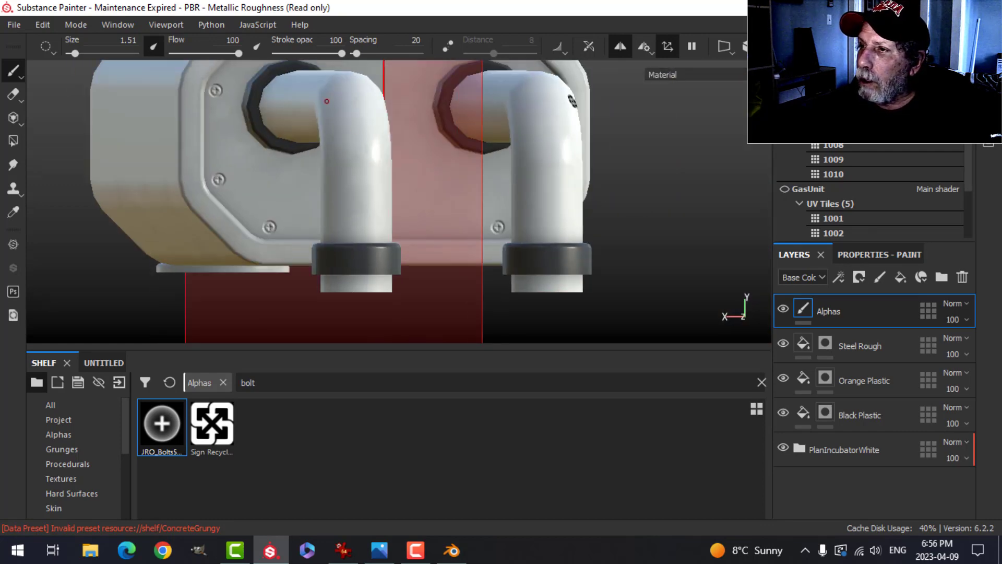
# Turn off symmetry and check the stamped bolts along the far side of the rear panel.
pyautogui.click(621, 47)
pyautogui.scroll(-3, 505, 197)
pyautogui.keyDown('alt'); pyautogui.moveTo(545, 155); pyautogui.dragTo(441, 161); pyautogui.keyUp('alt')
pyautogui.keyDown('alt'); pyautogui.moveTo(623, 150); pyautogui.dragTo(359, 227, button='middle'); pyautogui.keyUp('alt')
pyautogui.scroll(3, 358, 225)
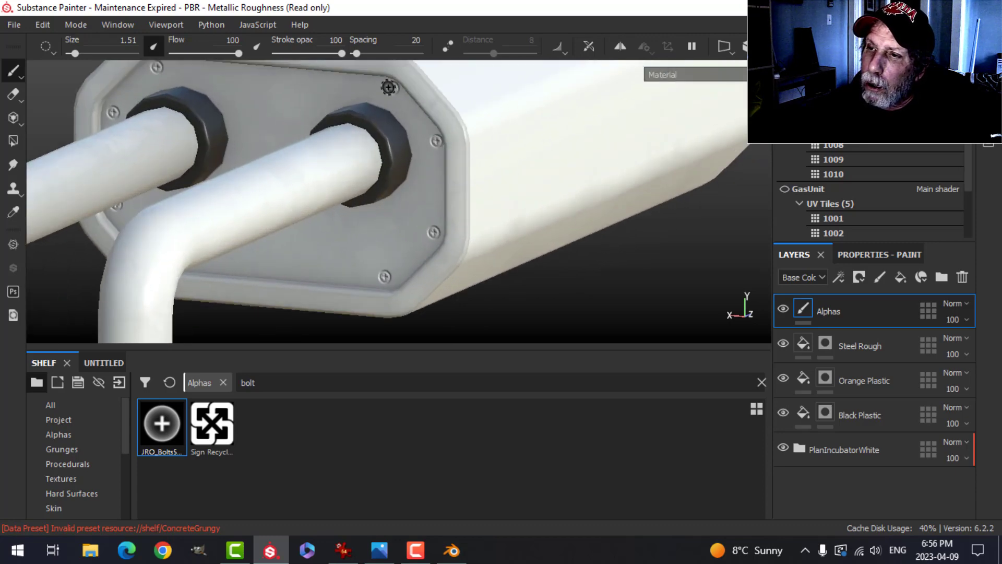
pyautogui.scroll(-3, 463, 246)
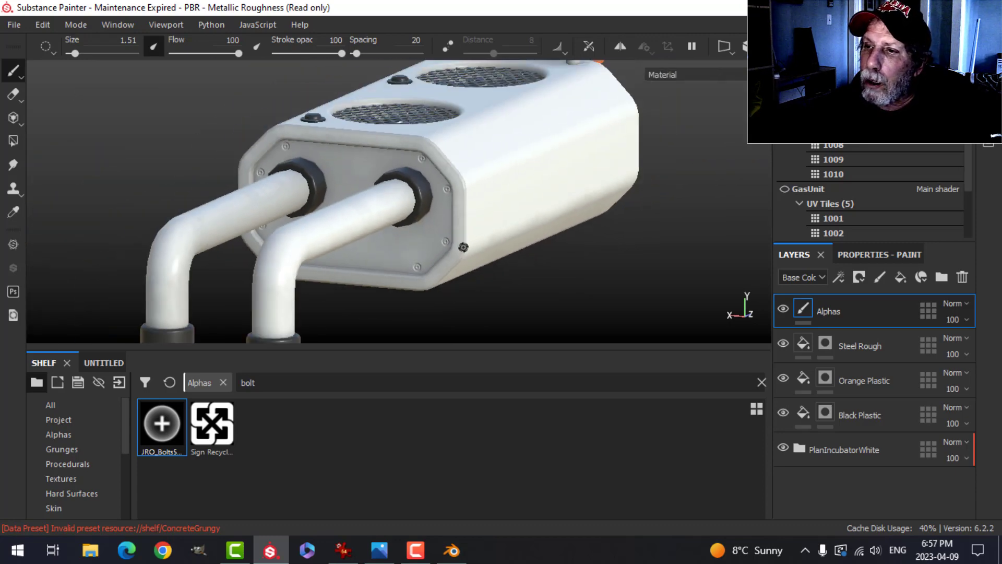
# Check the bolts on the fan unit's front panel and copy its Alphas layer.
pyautogui.keyDown('alt'); pyautogui.moveTo(553, 223); pyautogui.dragTo(535, 191); pyautogui.keyUp('alt')
pyautogui.keyDown('alt'); pyautogui.moveTo(635, 195); pyautogui.dragTo(339, 198, button='middle'); pyautogui.keyUp('alt')
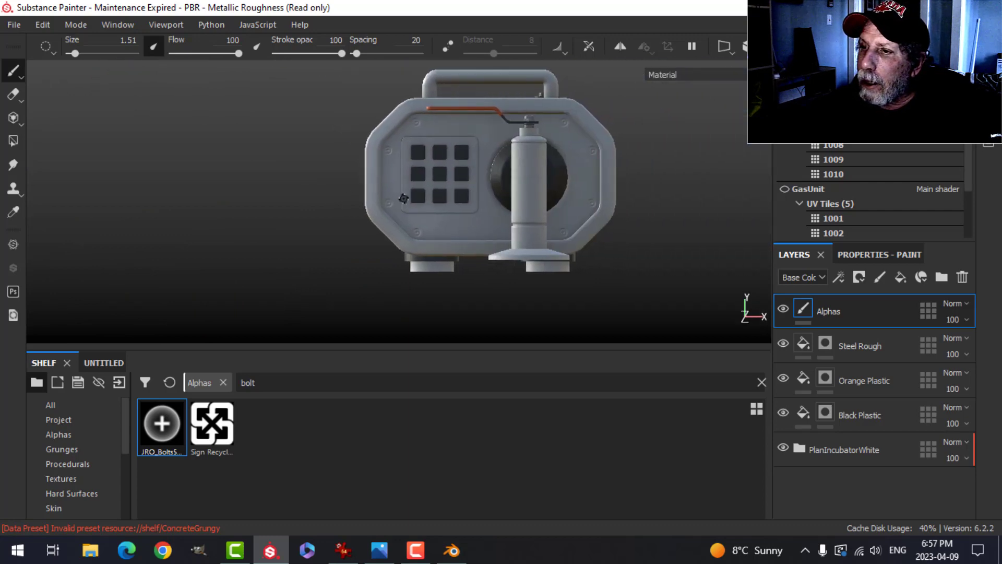
pyautogui.keyDown('alt'); pyautogui.moveTo(403, 198); pyautogui.dragTo(338, 203, button='middle'); pyautogui.keyUp('alt')
pyautogui.keyDown('alt'); pyautogui.moveTo(347, 178); pyautogui.dragTo(393, 192); pyautogui.keyUp('alt')
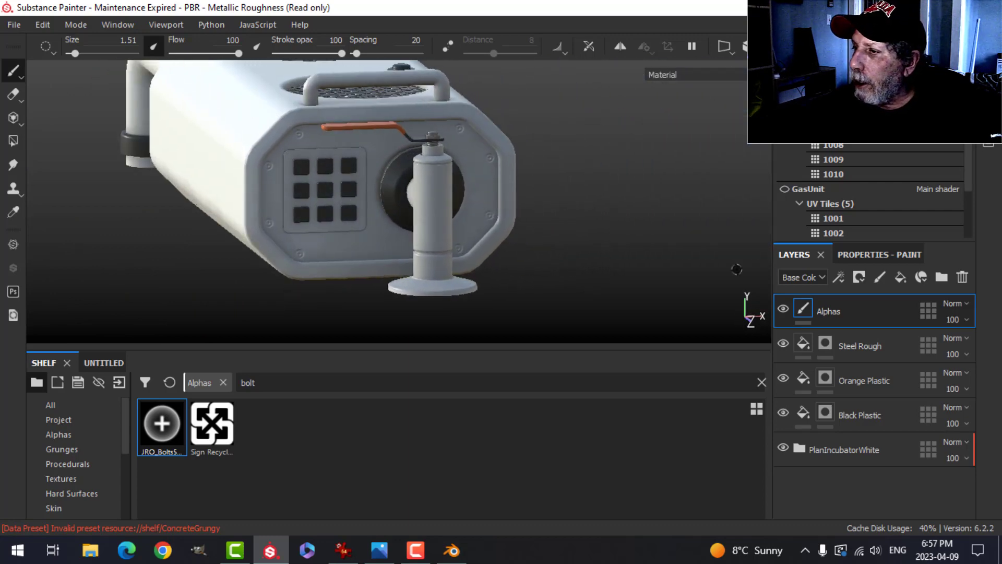
pyautogui.rightClick(827, 311)
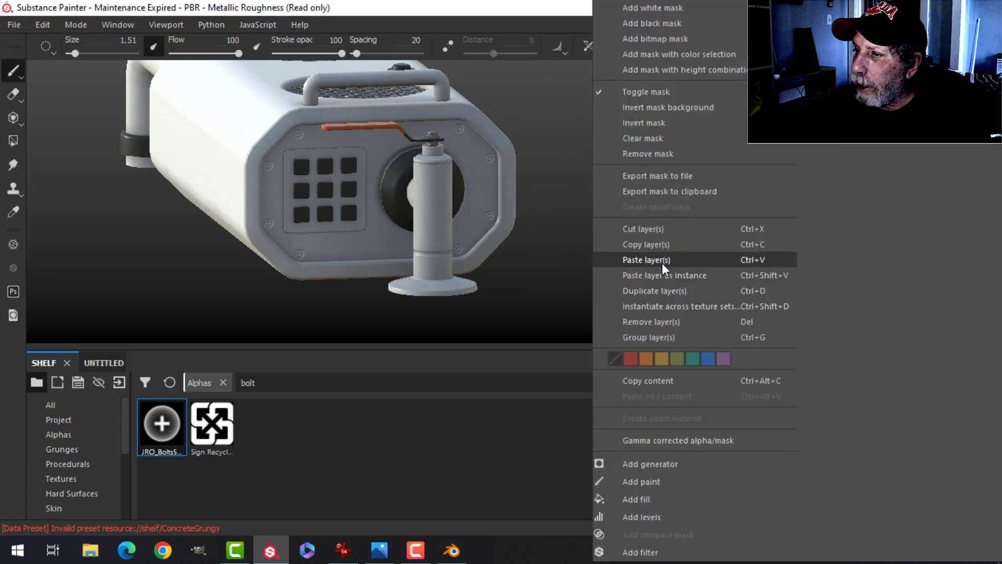
pyautogui.click(659, 244)
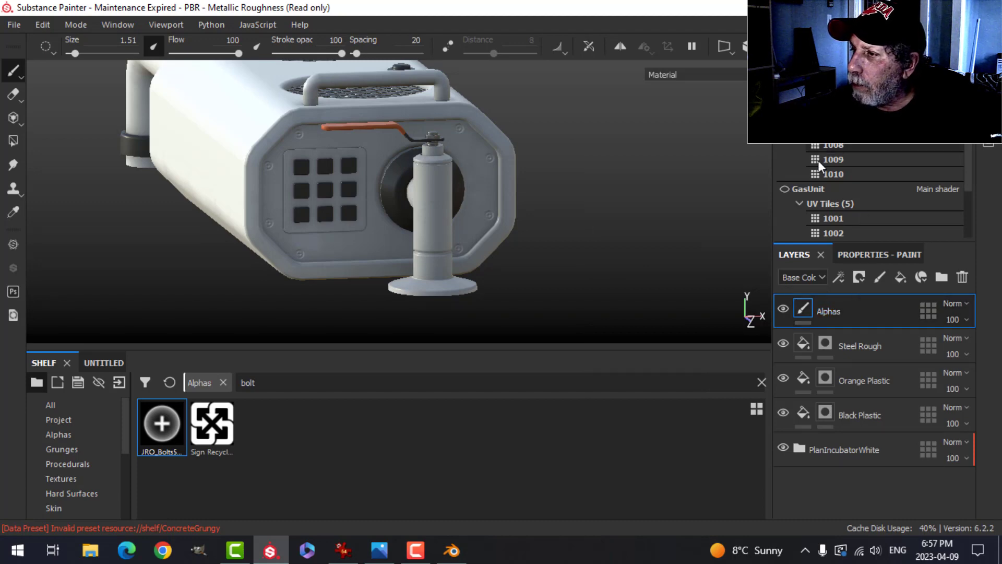
# Show and select the GasUnit texture set, hide the fan unit, and face the steel end of the gas cylinder.
pyautogui.click(785, 189)
pyautogui.click(785, 189)
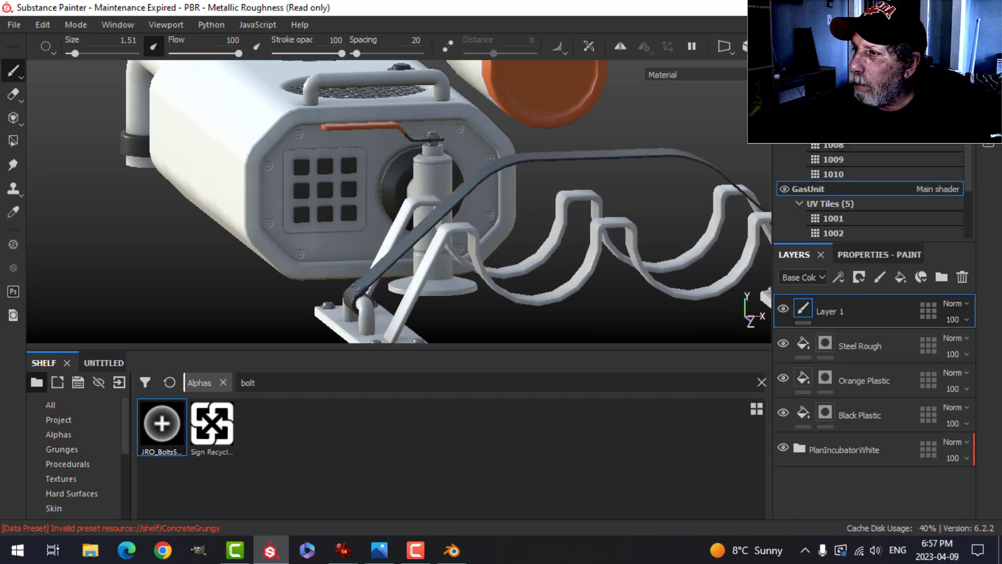
pyautogui.click(785, 87)
pyautogui.keyDown('alt'); pyautogui.moveTo(490, 161); pyautogui.dragTo(609, 165); pyautogui.keyUp('alt')
pyautogui.keyDown('alt'); pyautogui.moveTo(446, 176); pyautogui.dragTo(653, 223, button='middle'); pyautogui.keyUp('alt')
pyautogui.moveTo(474, 167); pyautogui.dragTo(465, 282, button='middle')
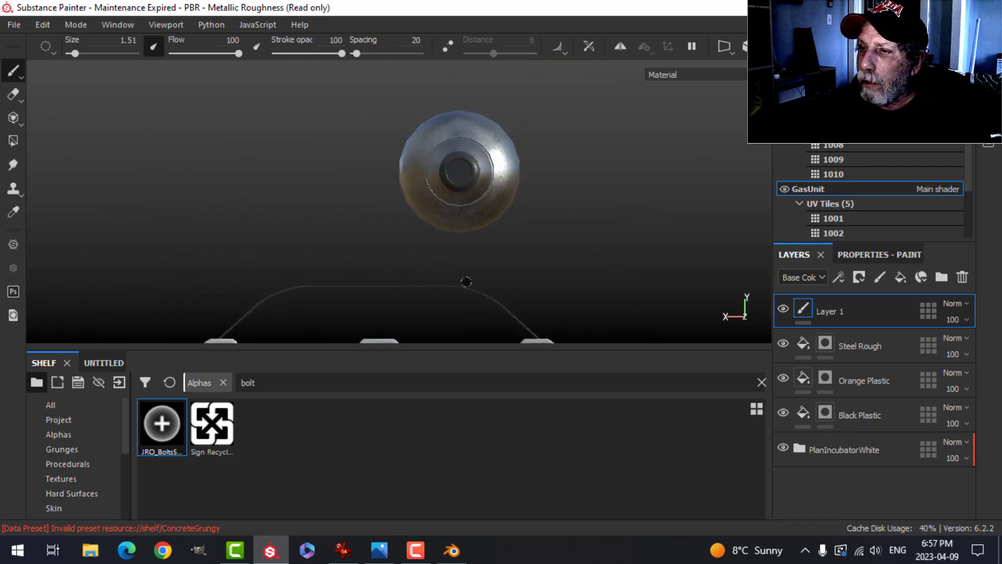
# Stamp four bolts at size 1.51, evenly spaced around the steel ring on the gas cylinder's end cap.
pyautogui.scroll(3, 466, 282)
pyautogui.moveTo(497, 224); pyautogui.dragTo(497, 279, button='middle')
pyautogui.scroll(2, 498, 278)
pyautogui.keyDown('alt'); pyautogui.moveTo(509, 229); pyautogui.dragTo(499, 315, button='middle'); pyautogui.keyUp('alt')
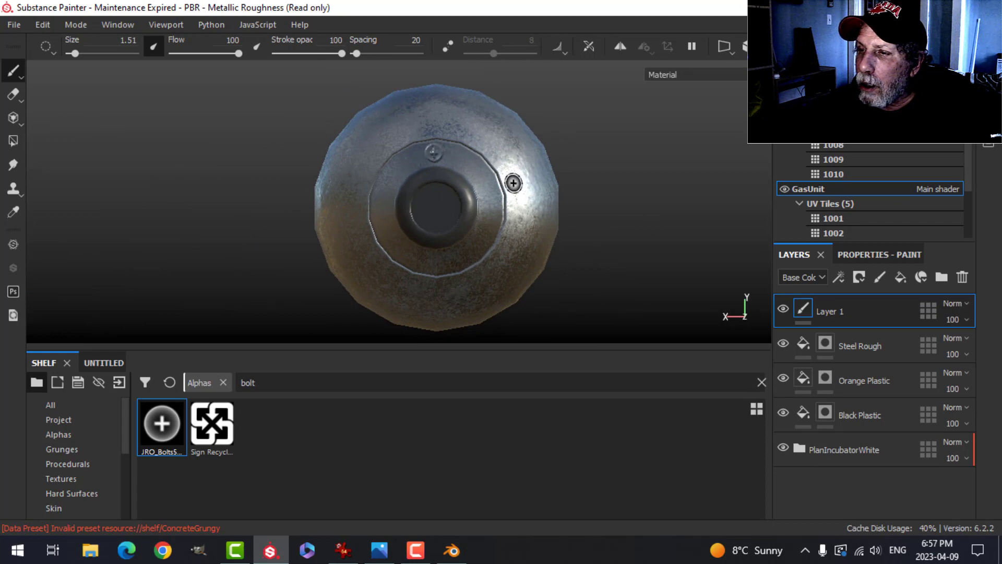
pyautogui.scroll(2, 453, 158)
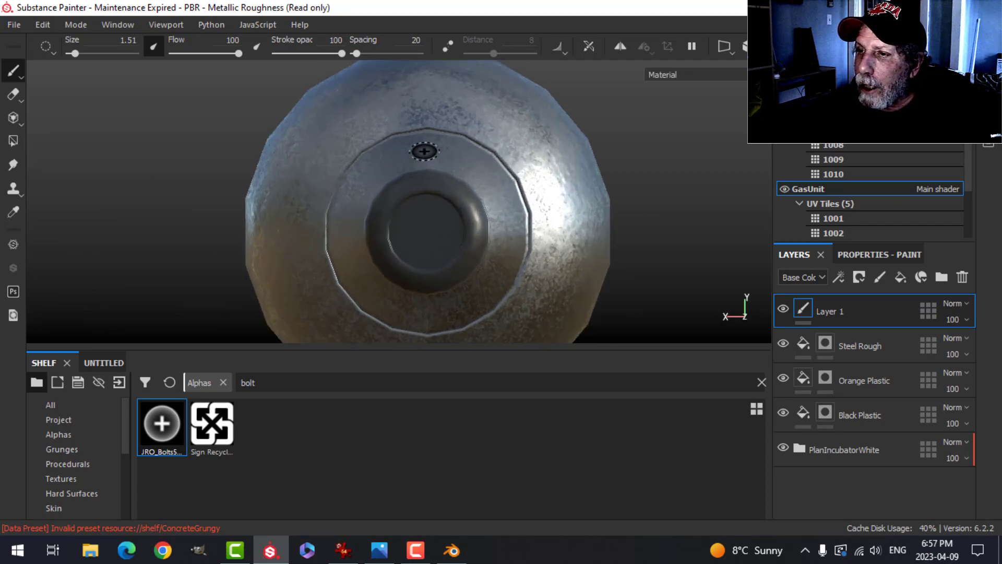
pyautogui.click(423, 152)
pyautogui.click(506, 226)
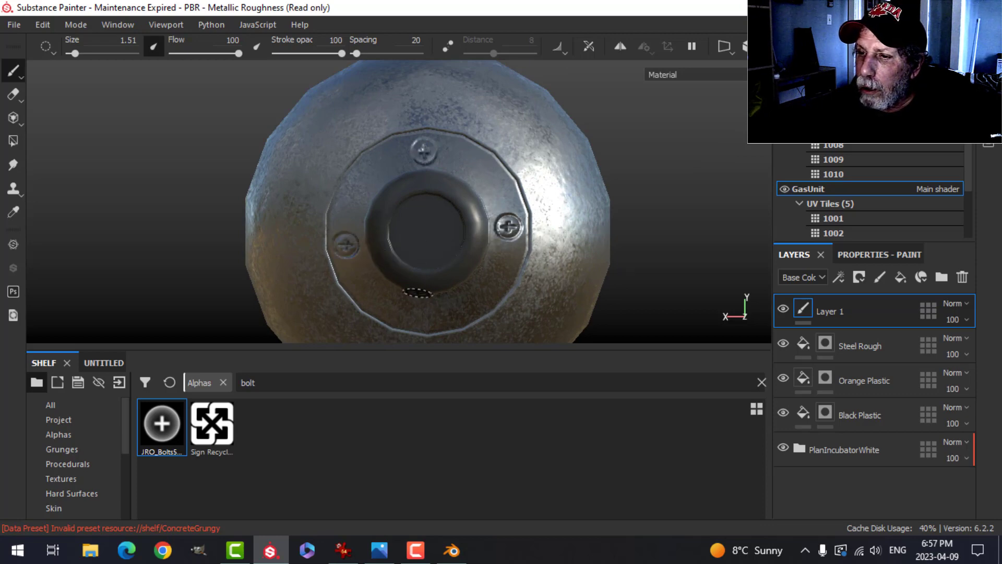
pyautogui.click(428, 314)
# Check the cylinder's bolts from the side, hide the gas unit and bring back the fan unit's front panel.
pyautogui.keyDown('alt'); pyautogui.moveTo(585, 282); pyautogui.dragTo(419, 286); pyautogui.keyUp('alt')
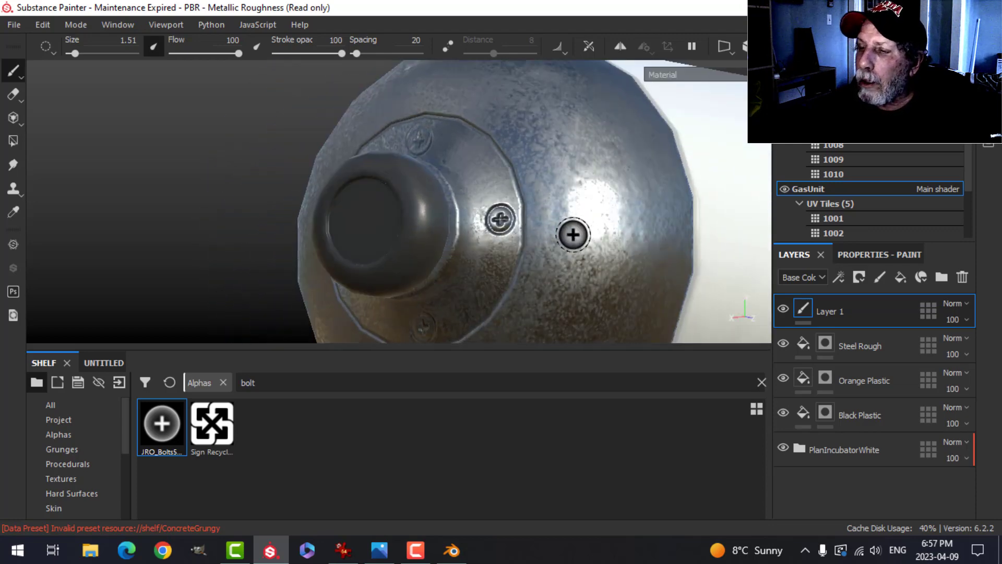
pyautogui.scroll(-5, 573, 233)
pyautogui.keyDown('alt'); pyautogui.moveTo(581, 213); pyautogui.dragTo(522, 244); pyautogui.keyUp('alt')
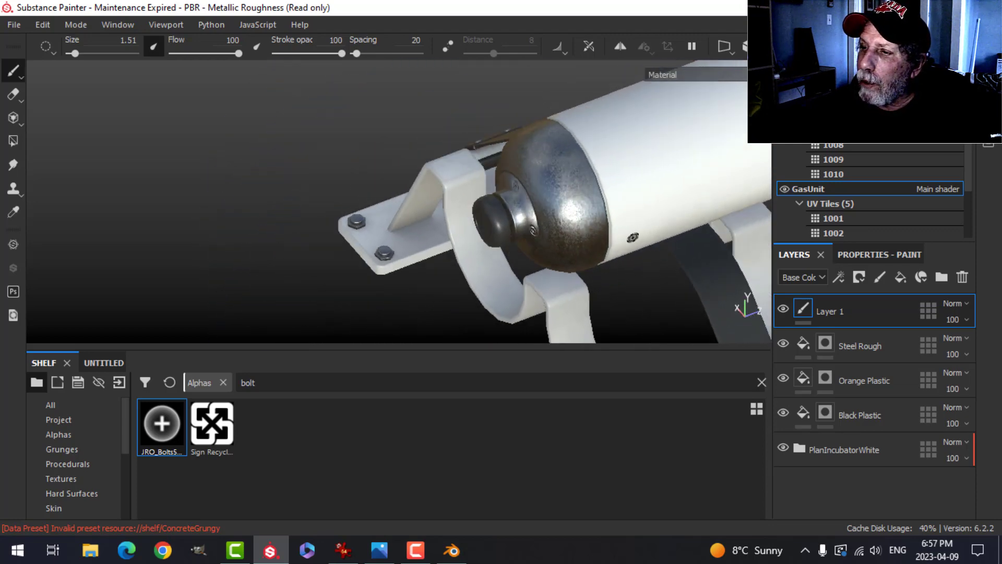
pyautogui.keyDown('alt'); pyautogui.moveTo(631, 233); pyautogui.dragTo(378, 217); pyautogui.keyUp('alt')
pyautogui.click(784, 188)
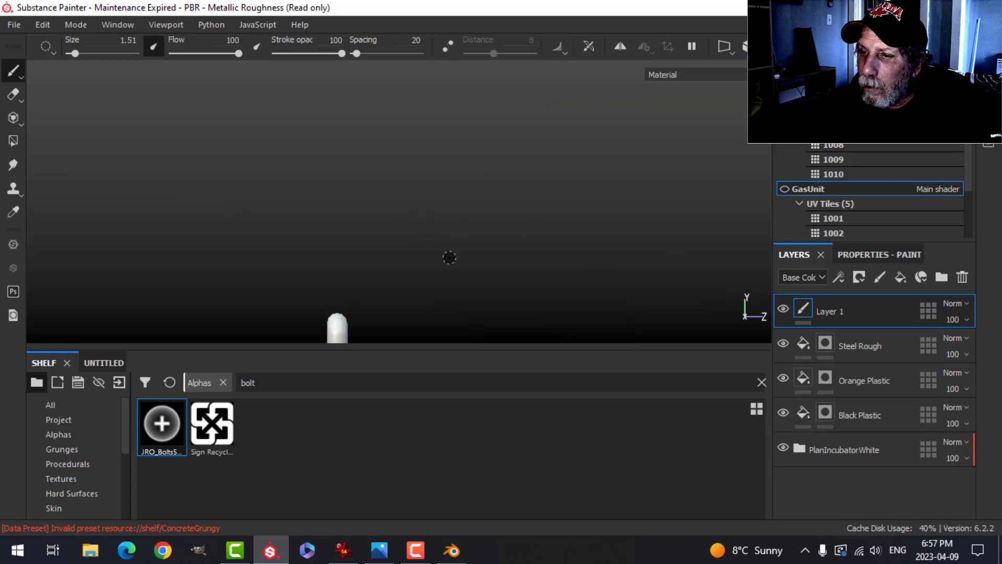
pyautogui.keyDown('alt'); pyautogui.moveTo(460, 296); pyautogui.dragTo(517, 119, button='middle'); pyautogui.keyUp('alt')
pyautogui.keyDown('alt'); pyautogui.moveTo(610, 201); pyautogui.dragTo(378, 229); pyautogui.keyUp('alt')
pyautogui.keyDown('alt'); pyautogui.moveTo(663, 228); pyautogui.dragTo(502, 131, button='middle'); pyautogui.keyUp('alt')
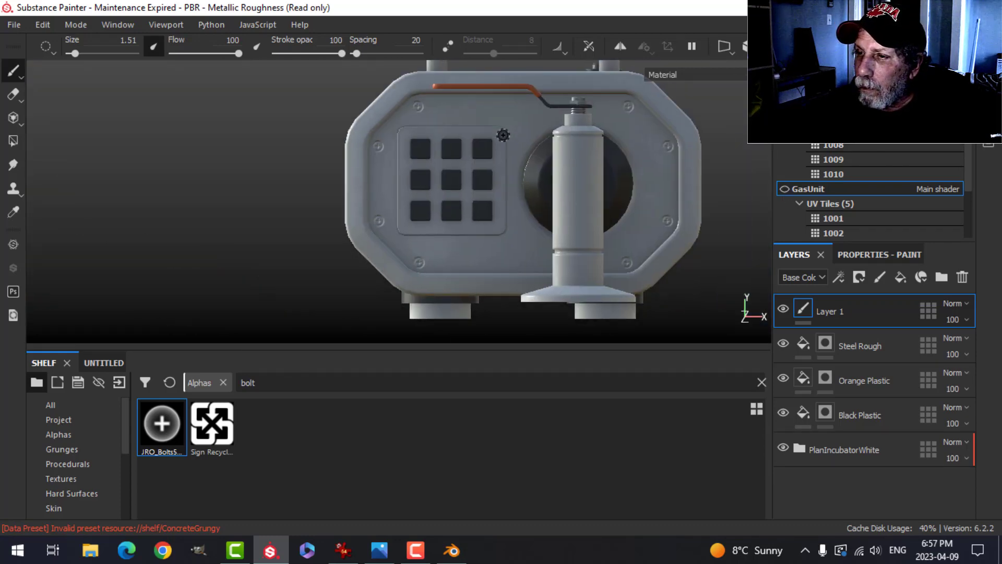
# On the fan unit's Alphas layer, stamp bolts at size 0.68 in the two upper corners of the keypad panel.
pyautogui.scroll(5, 475, 151)
pyautogui.press('[')
pyautogui.press('[')
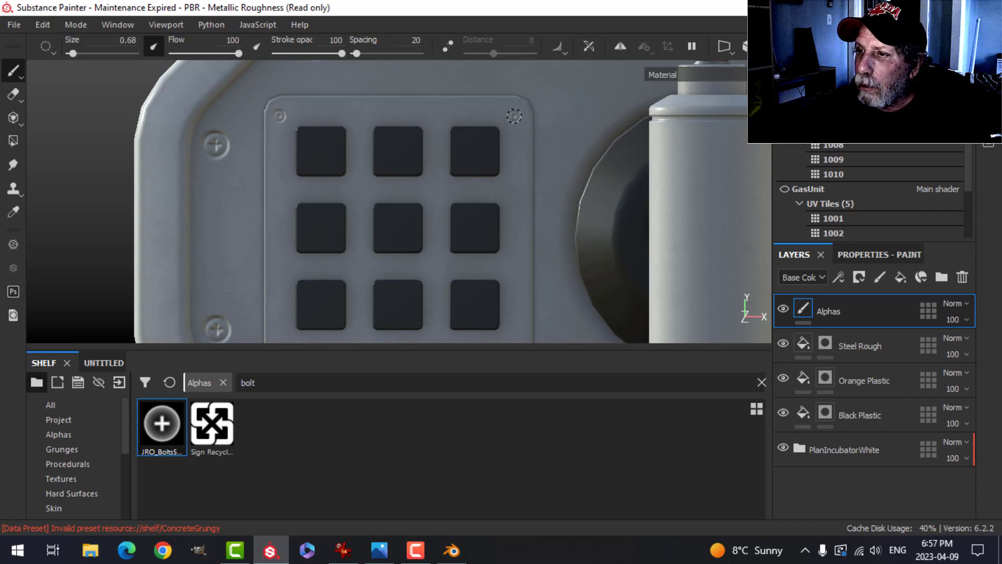
pyautogui.scroll(3, 562, 195)
pyautogui.scroll(-4, 545, 210)
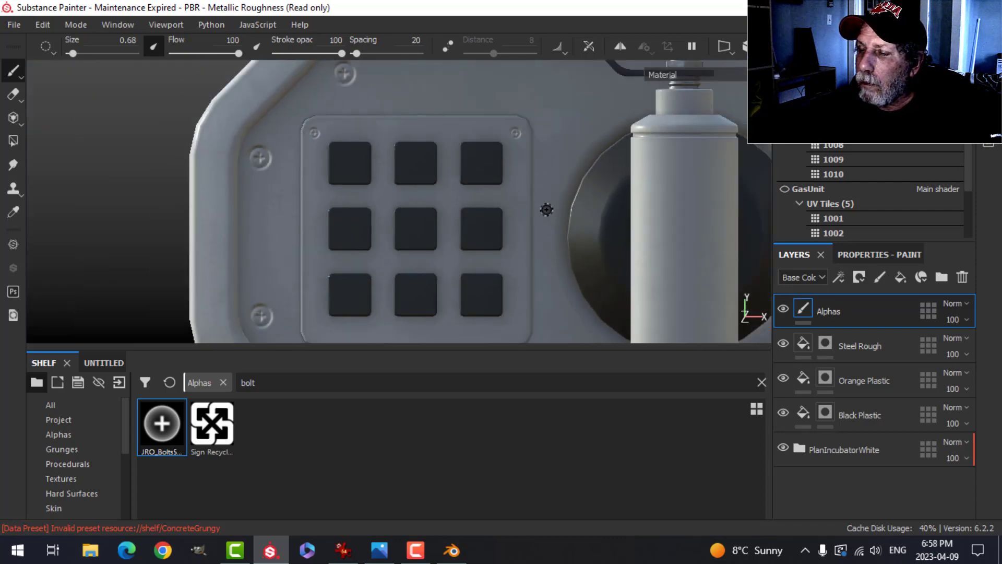
# Stamp bolts at size 0.68 in the two lower corners of the keypad panel.
pyautogui.keyDown('alt'); pyautogui.moveTo(550, 254); pyautogui.dragTo(536, 94, button='middle'); pyautogui.keyUp('alt')
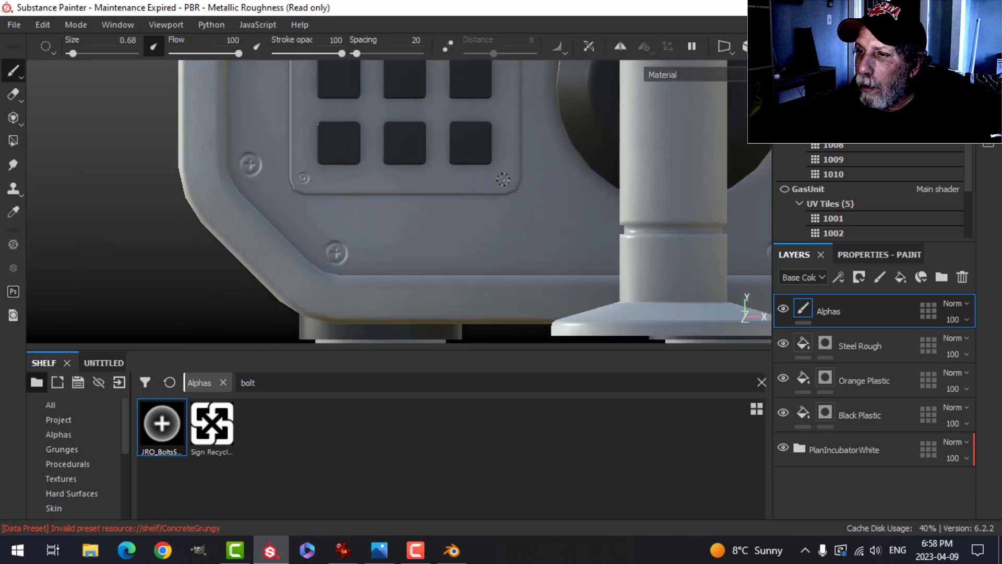
pyautogui.keyDown('alt'); pyautogui.moveTo(503, 179); pyautogui.dragTo(598, 184); pyautogui.keyUp('alt')
pyautogui.scroll(2, 561, 187)
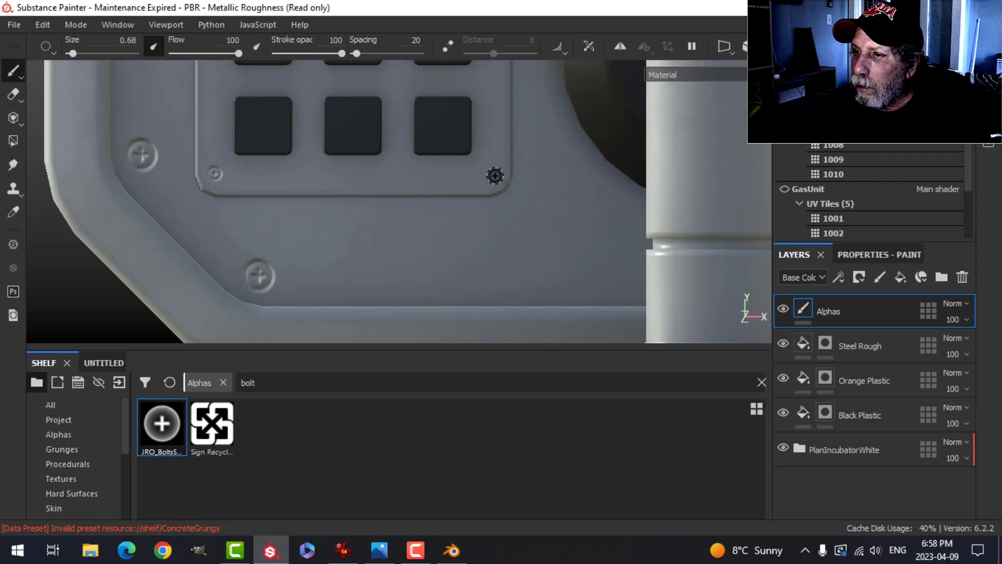
pyautogui.click(492, 175)
pyautogui.scroll(2, 607, 181)
pyautogui.scroll(-4, 625, 166)
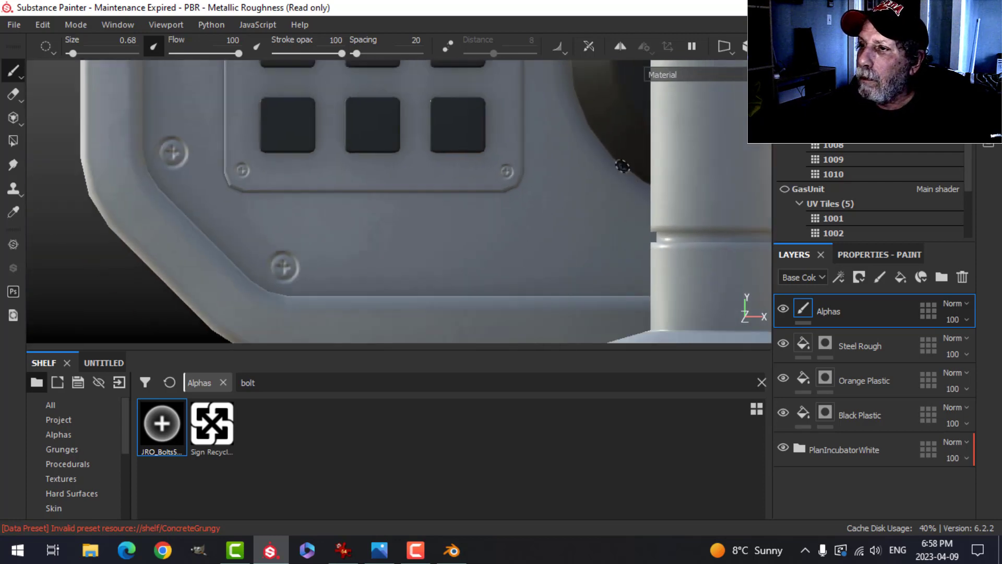
# Set the bolt brush size to 0.74 at the collar beneath the orange valve handle.
pyautogui.keyDown('alt'); pyautogui.moveTo(689, 116); pyautogui.dragTo(587, 226, button='middle'); pyautogui.keyUp('alt')
pyautogui.keyDown('alt'); pyautogui.moveTo(604, 152); pyautogui.dragTo(539, 239, button='middle'); pyautogui.keyUp('alt')
pyautogui.scroll(3, 528, 215)
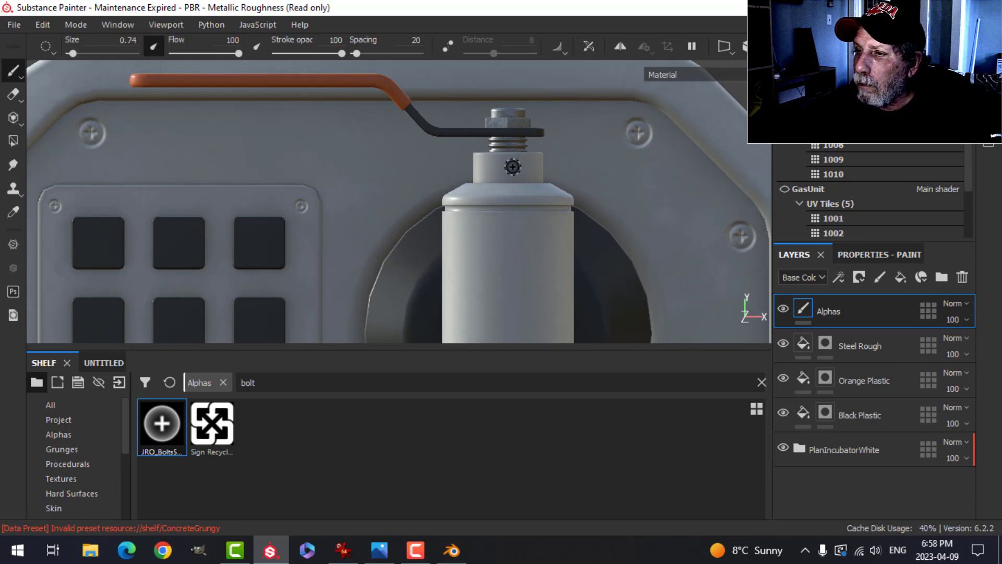
# Examine the fan unit's front panel, valve, top grilles and side casing with the stamped bolts.
pyautogui.scroll(-3, 585, 209)
pyautogui.keyDown('alt'); pyautogui.moveTo(583, 221); pyautogui.dragTo(631, 264); pyautogui.keyUp('alt')
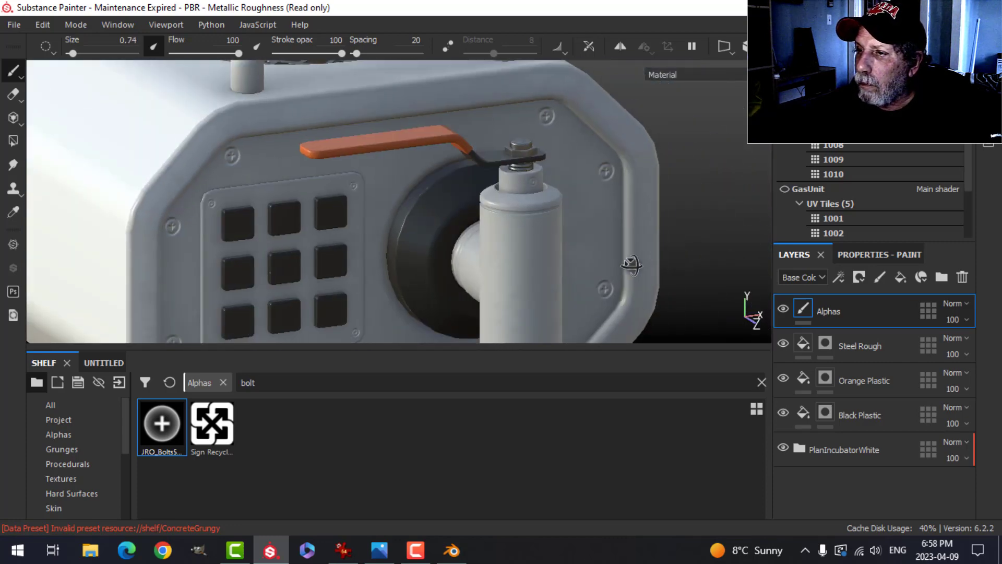
pyautogui.keyDown('alt'); pyautogui.moveTo(621, 242); pyautogui.dragTo(620, 219, button='middle'); pyautogui.keyUp('alt')
pyautogui.keyDown('alt'); pyautogui.moveTo(566, 183); pyautogui.dragTo(625, 221); pyautogui.keyUp('alt')
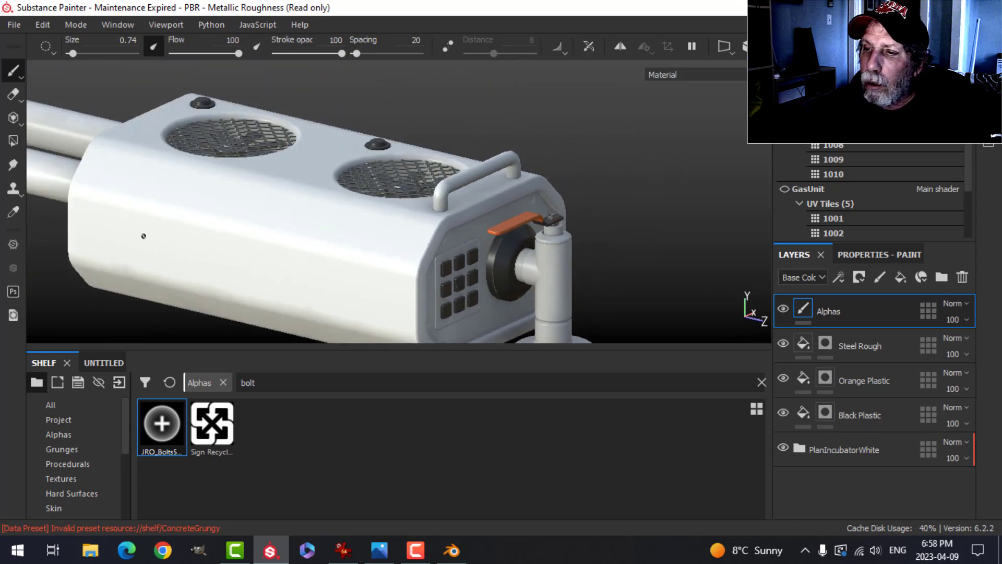
pyautogui.scroll(-3, 559, 260)
pyautogui.keyDown('alt'); pyautogui.moveTo(559, 260); pyautogui.dragTo(455, 234); pyautogui.keyUp('alt')
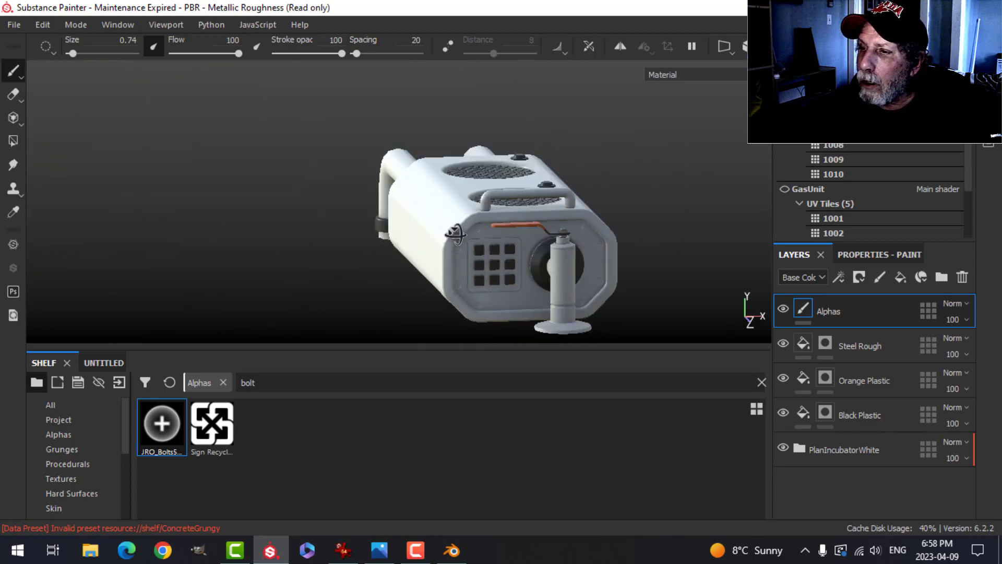
pyautogui.keyDown('alt'); pyautogui.moveTo(605, 260); pyautogui.dragTo(591, 257); pyautogui.keyUp('alt')
pyautogui.scroll(5, 604, 262)
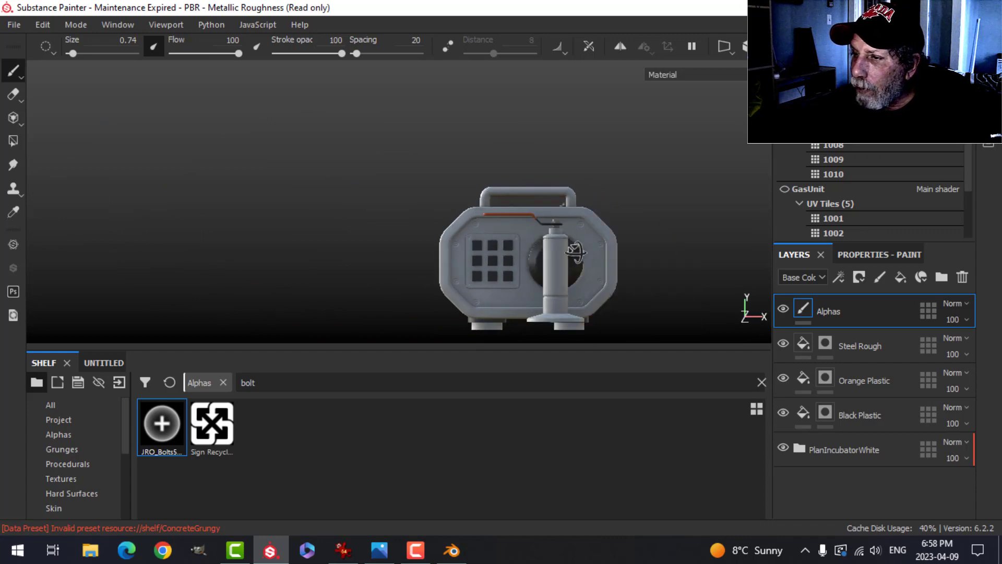
pyautogui.moveTo(631, 264); pyautogui.dragTo(585, 228, button='middle')
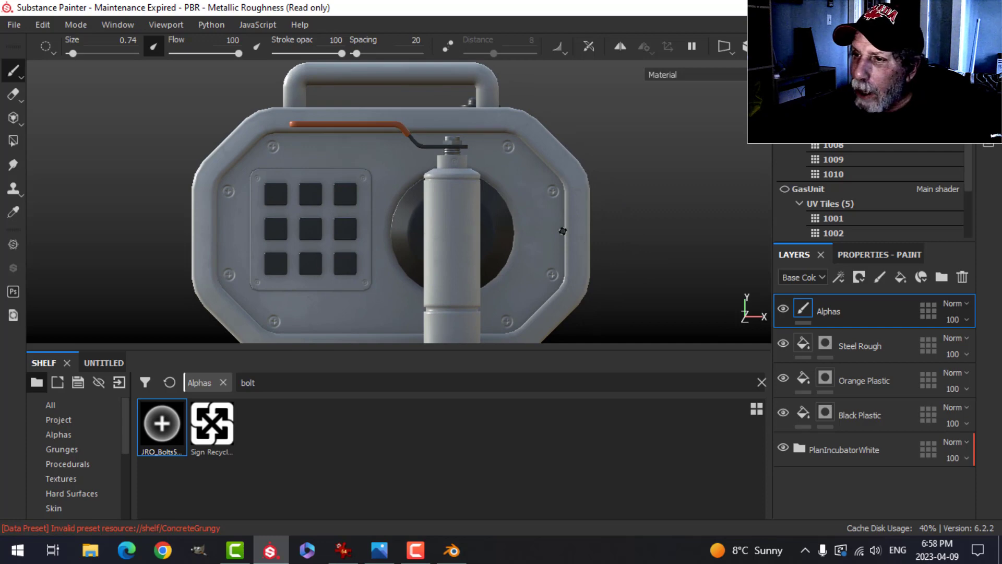
# Start saving the project as an .spp file in the SUBSTANCE PAINTER folder.
pyautogui.hotkey('ctrl', 's')
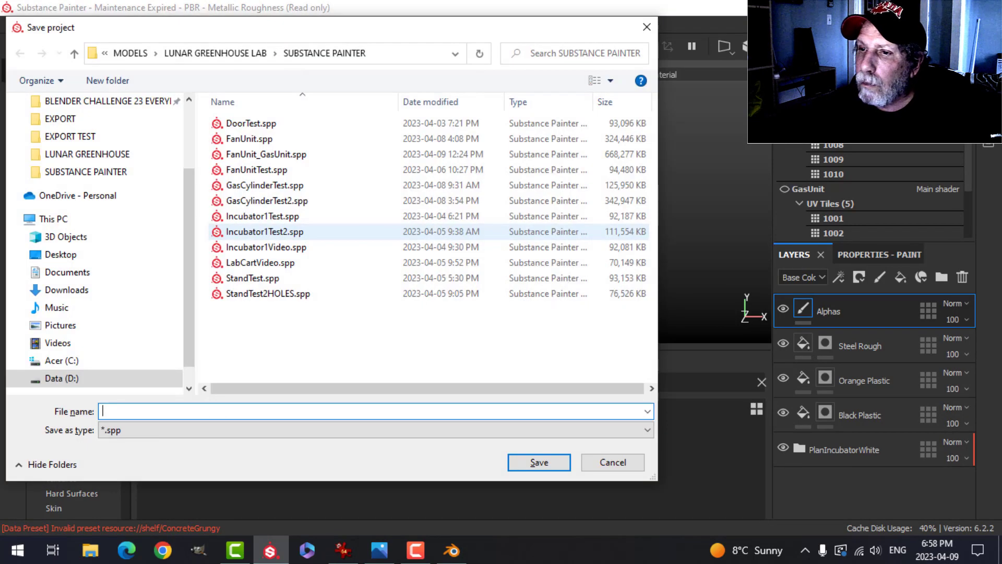
# Save the project as FanUnit_GasUnit_Video.spp in the SUBSTANCE PAINTER folder, basing the name on FanUnit_GasUnit.spp.
pyautogui.click(297, 155)
pyautogui.click(175, 411)
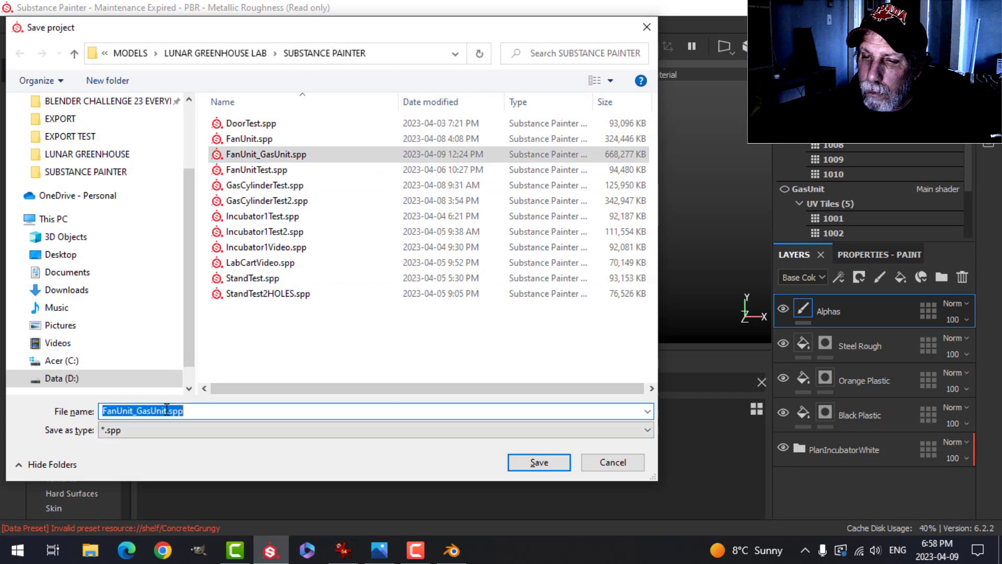
pyautogui.click(167, 411)
pyautogui.write('_Video')
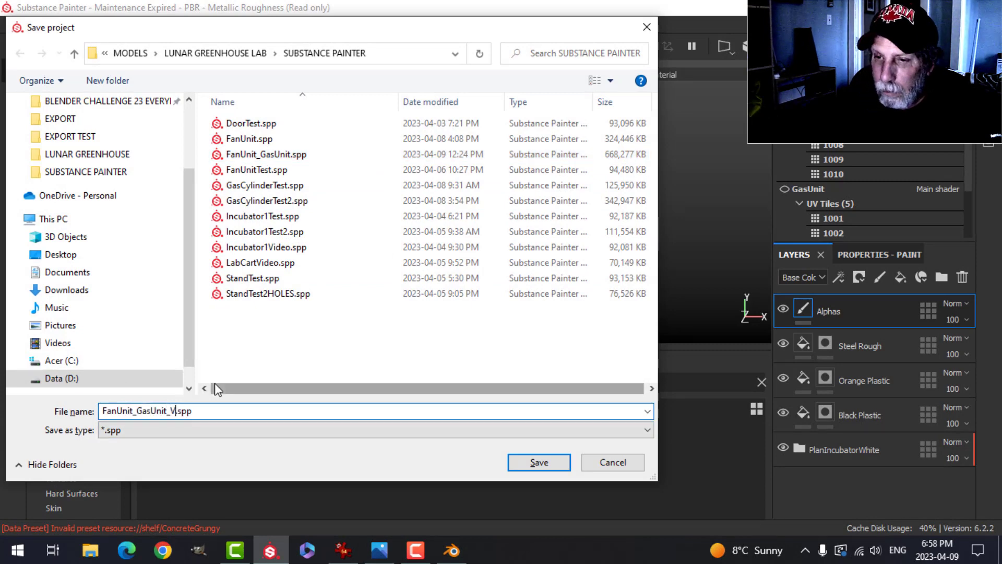
pyautogui.press('Return')
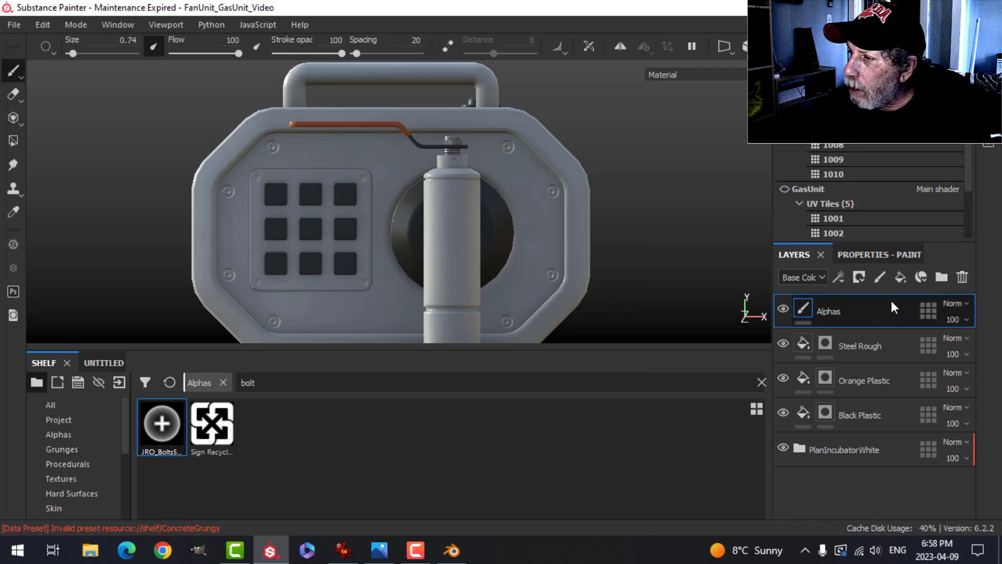
# Add a fill layer above the Alphas layer with only the color and rough channels enabled.
pyautogui.click(899, 277)
pyautogui.click(868, 256)
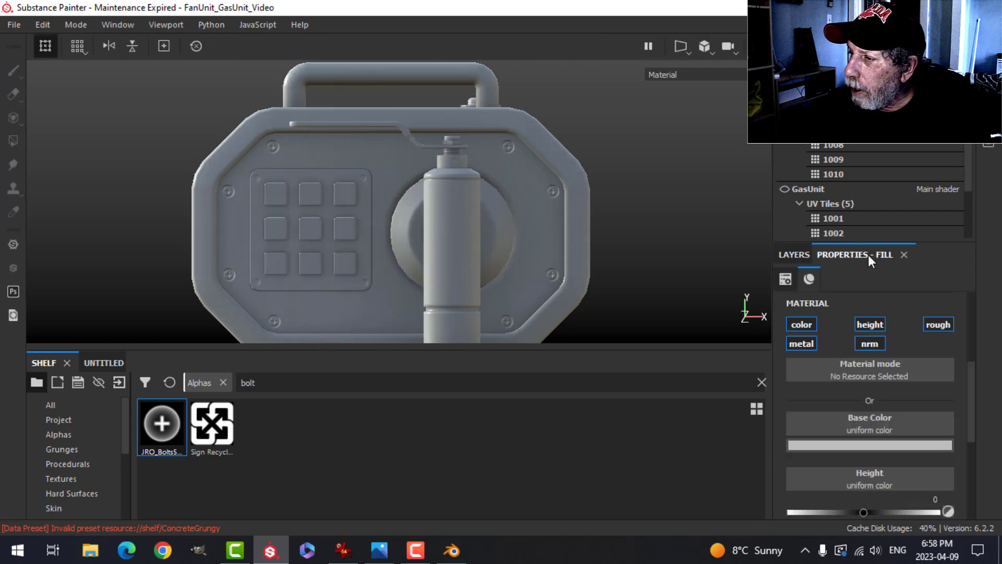
pyautogui.keyDown('alt'); pyautogui.click(812, 325); pyautogui.keyUp('alt')
pyautogui.click(931, 326)
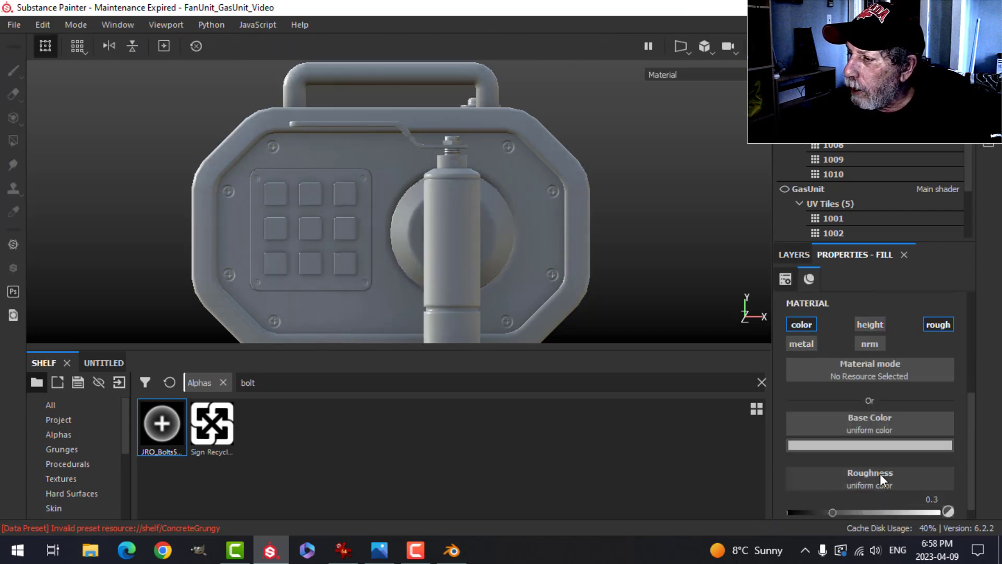
# Set the new fill layer's roughness to 1 and its base color to a very dark brown.
pyautogui.moveTo(833, 512); pyautogui.dragTo(984, 511)
pyautogui.click(878, 444)
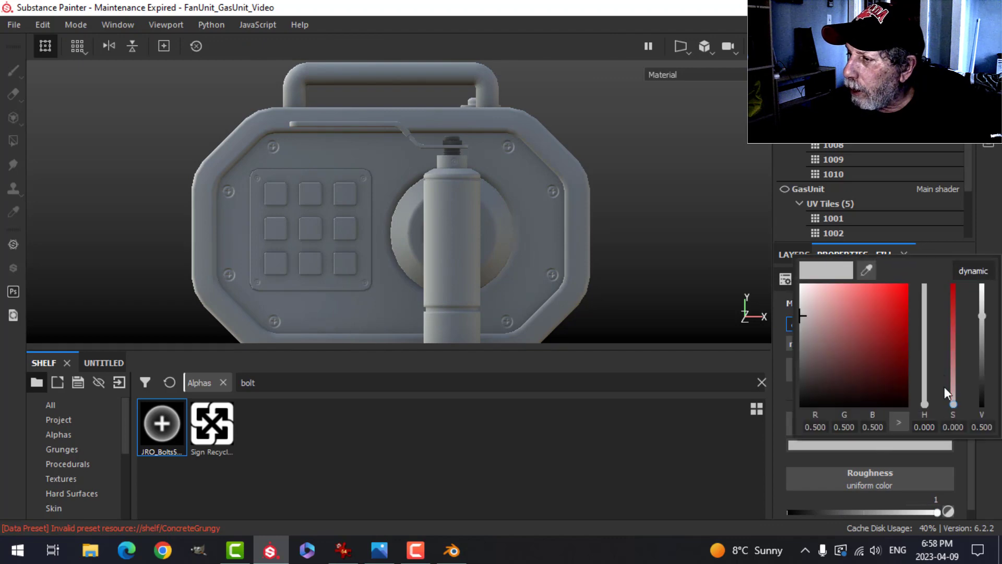
pyautogui.moveTo(927, 402); pyautogui.dragTo(876, 393)
pyautogui.click(995, 237)
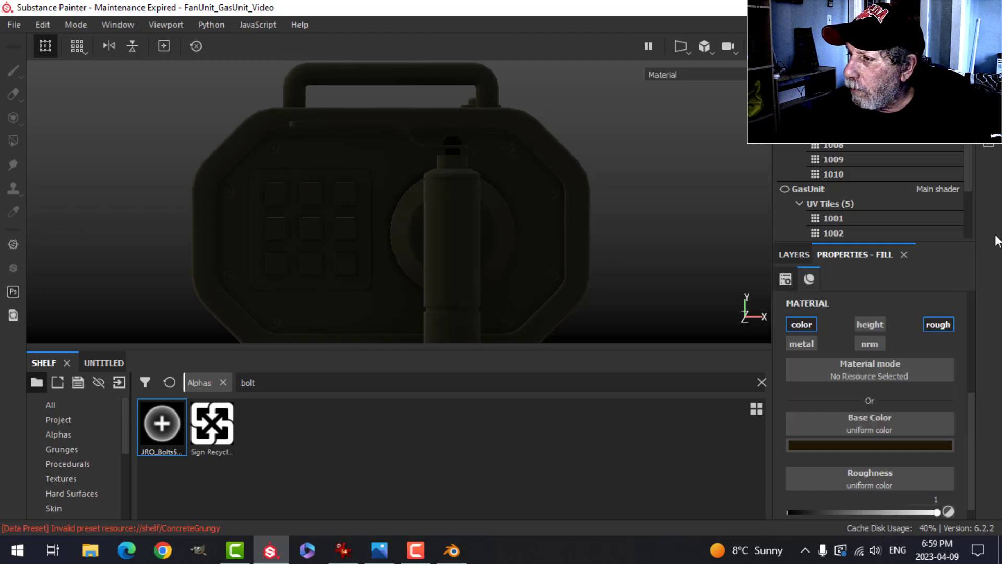
# Add a black mask to Fill layer 2 and apply a Dirt generator to the mask.
pyautogui.click(792, 256)
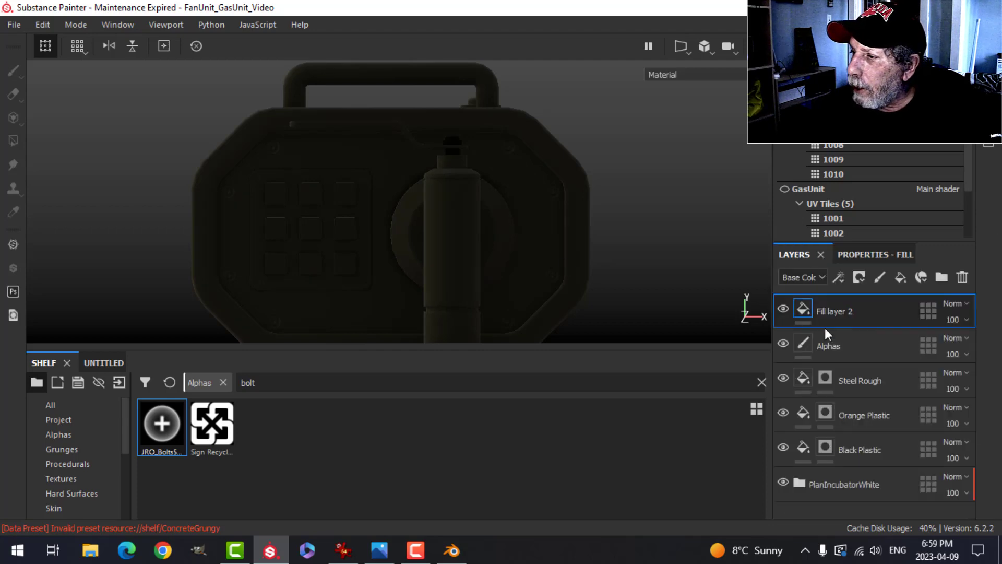
pyautogui.click(858, 277)
pyautogui.click(870, 311)
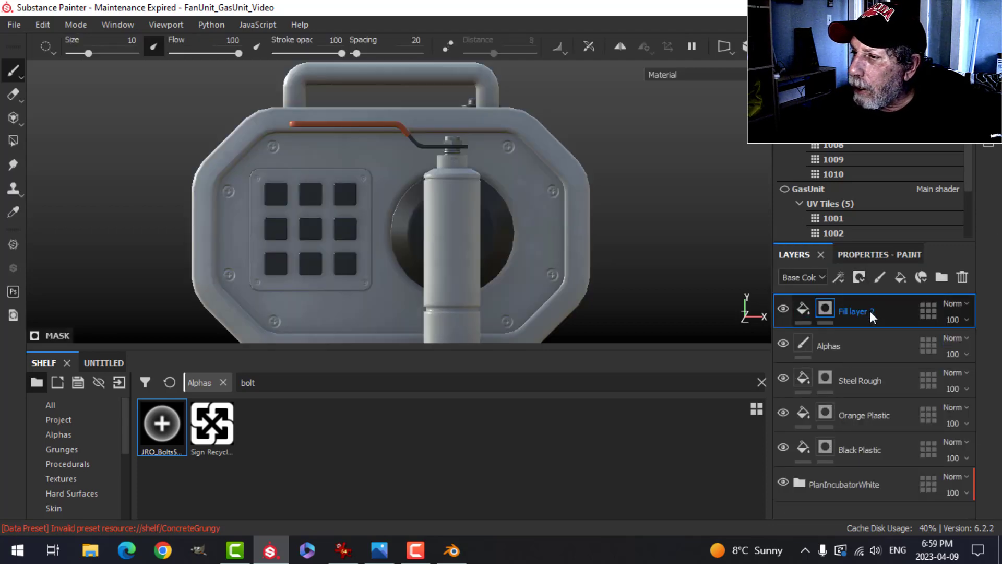
pyautogui.click(840, 278)
pyautogui.click(869, 313)
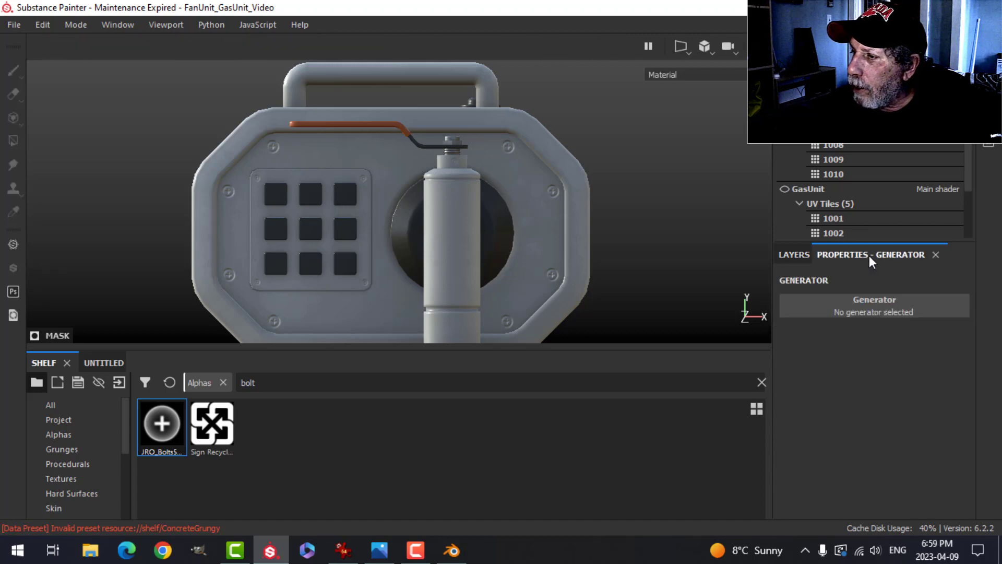
pyautogui.click(851, 308)
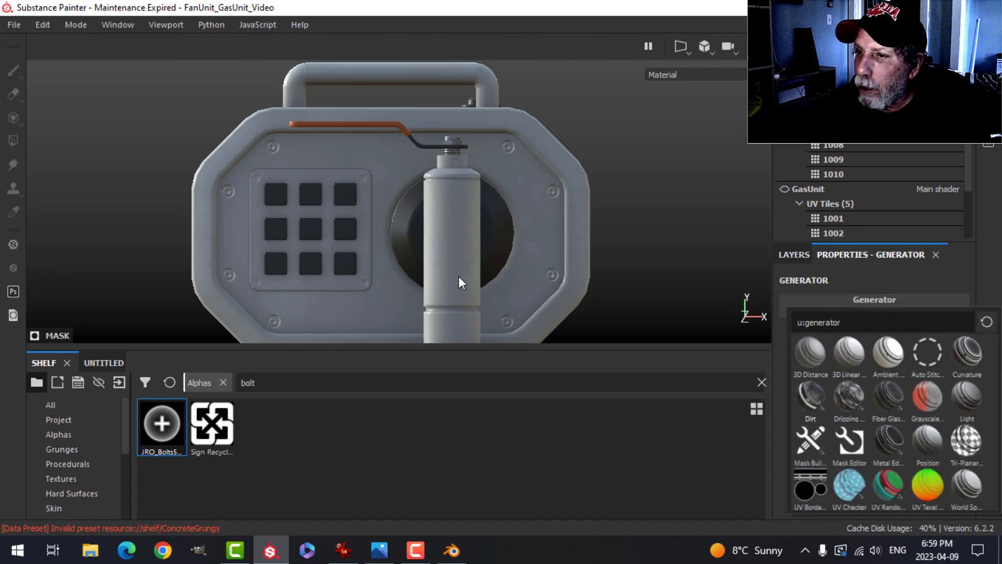
# Set the Dirt generator's Dirt Level to 0.55.
pyautogui.scroll(-3, 463, 277)
pyautogui.keyDown('alt'); pyautogui.moveTo(360, 211); pyautogui.dragTo(426, 248); pyautogui.keyUp('alt')
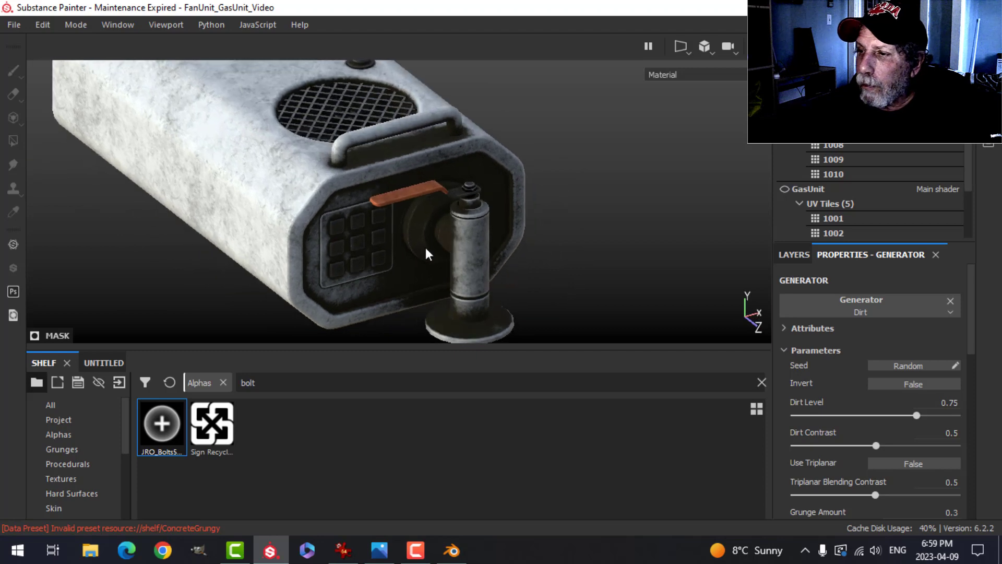
pyautogui.moveTo(916, 415); pyautogui.dragTo(883, 415)
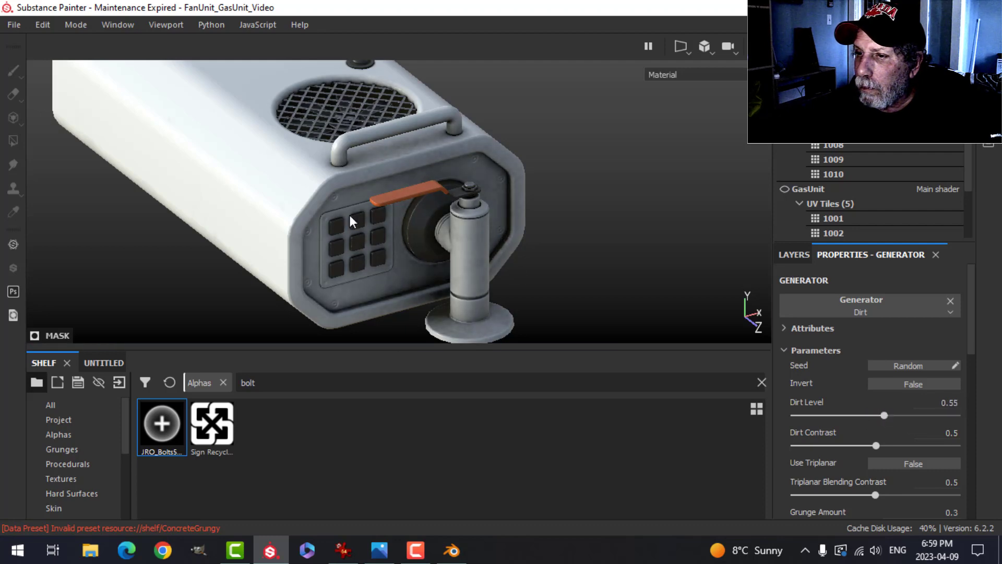
# Examine the dirt effect on the fan unit's body, top vent grilles and handle.
pyautogui.keyDown('alt'); pyautogui.moveTo(353, 221); pyautogui.dragTo(443, 292); pyautogui.keyUp('alt')
pyautogui.scroll(3, 327, 223)
pyautogui.scroll(-2, 330, 221)
pyautogui.scroll(-2, 349, 207)
pyautogui.scroll(3, 469, 239)
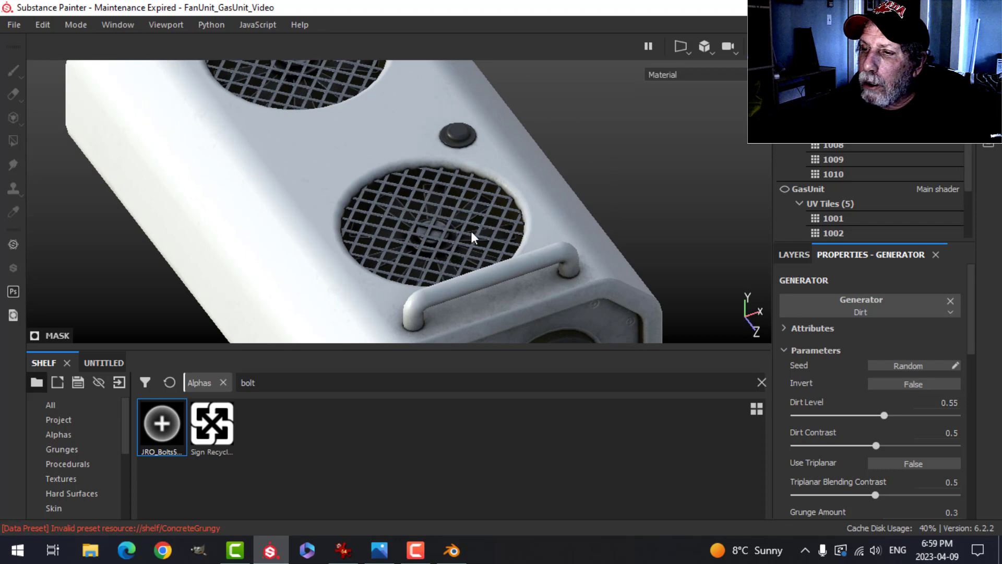
pyautogui.scroll(2, 468, 245)
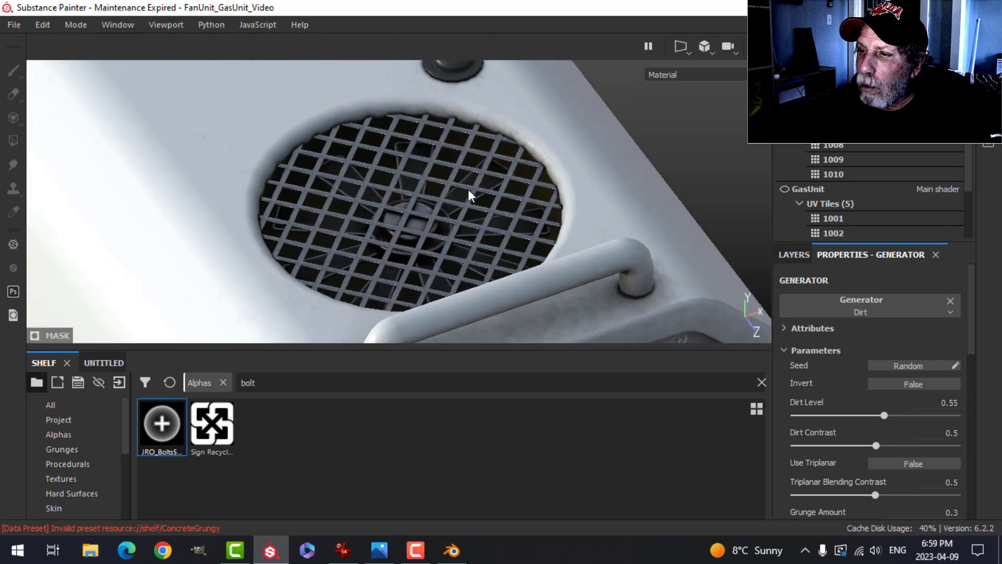
pyautogui.scroll(-2, 407, 177)
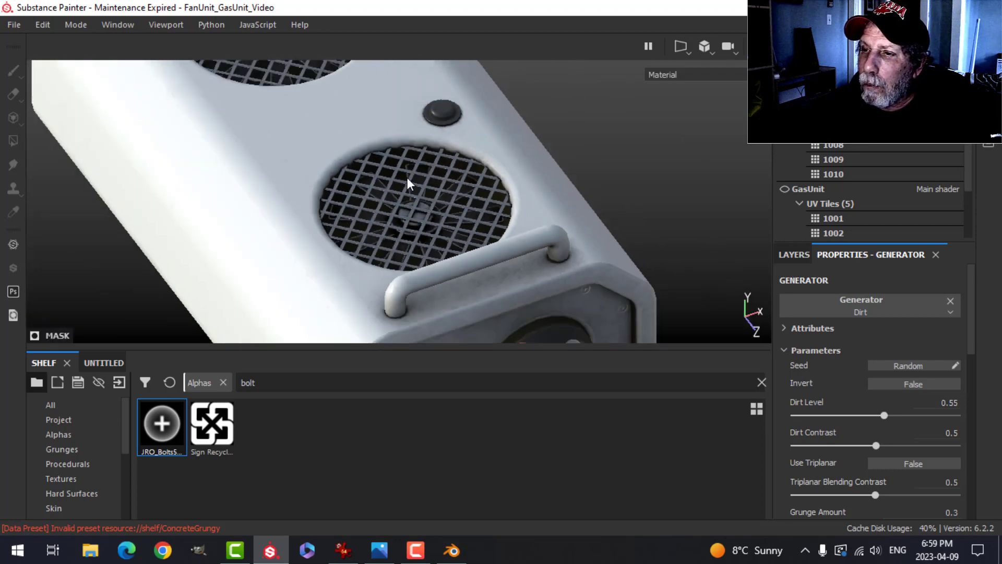
pyautogui.keyDown('alt'); pyautogui.moveTo(450, 177); pyautogui.dragTo(404, 211); pyautogui.keyUp('alt')
# Rename Fill layer 2 to "dirt".
pyautogui.click(796, 254)
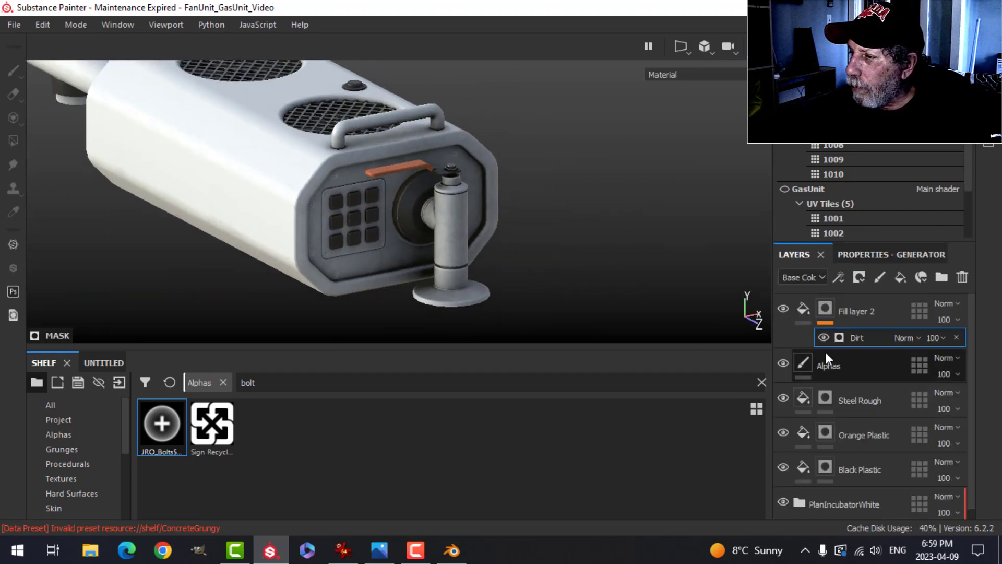
pyautogui.doubleClick(856, 315)
pyautogui.write('dirt')
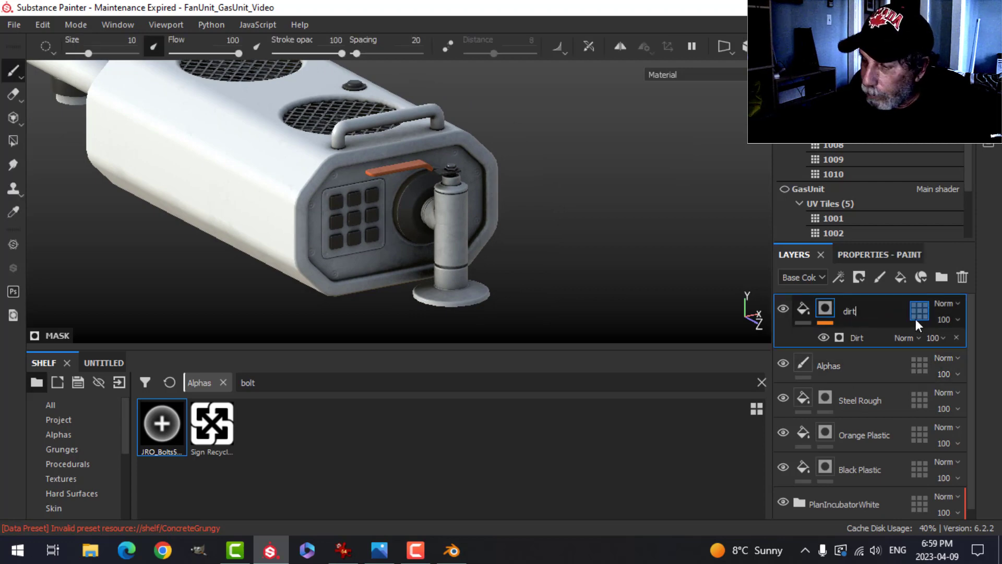
pyautogui.press('Return')
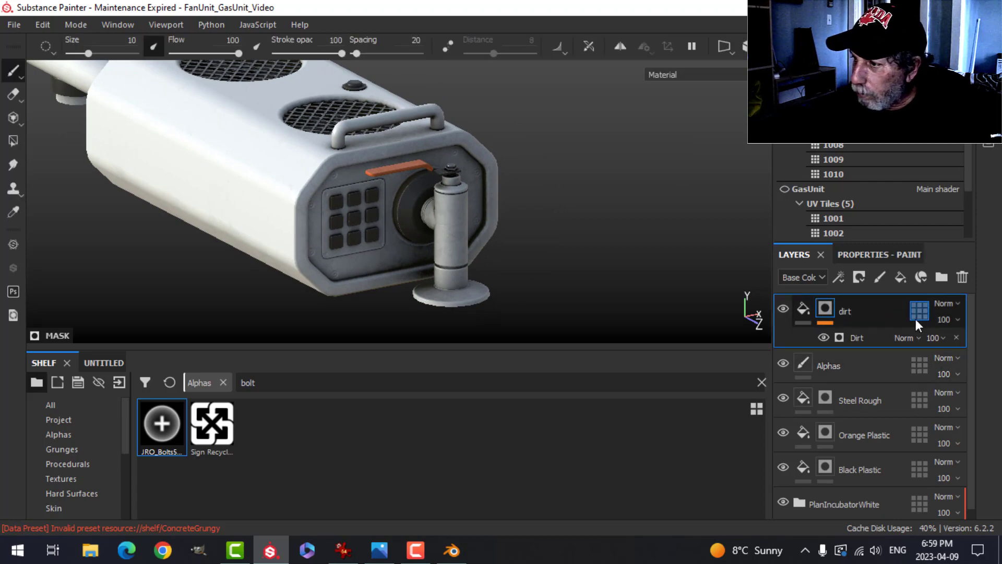
# Add an anchor point to the Alphas layer.
pyautogui.click(831, 371)
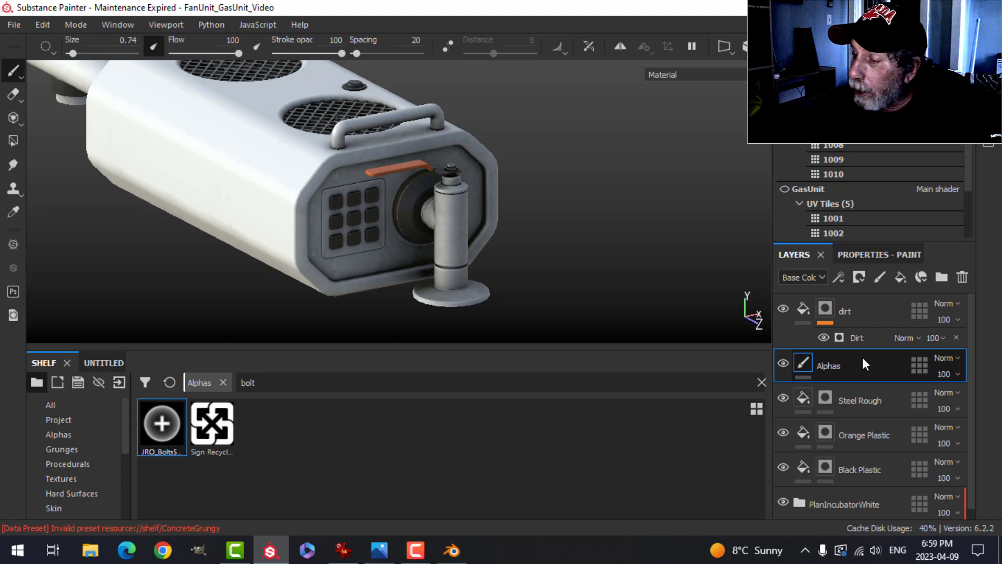
pyautogui.click(841, 275)
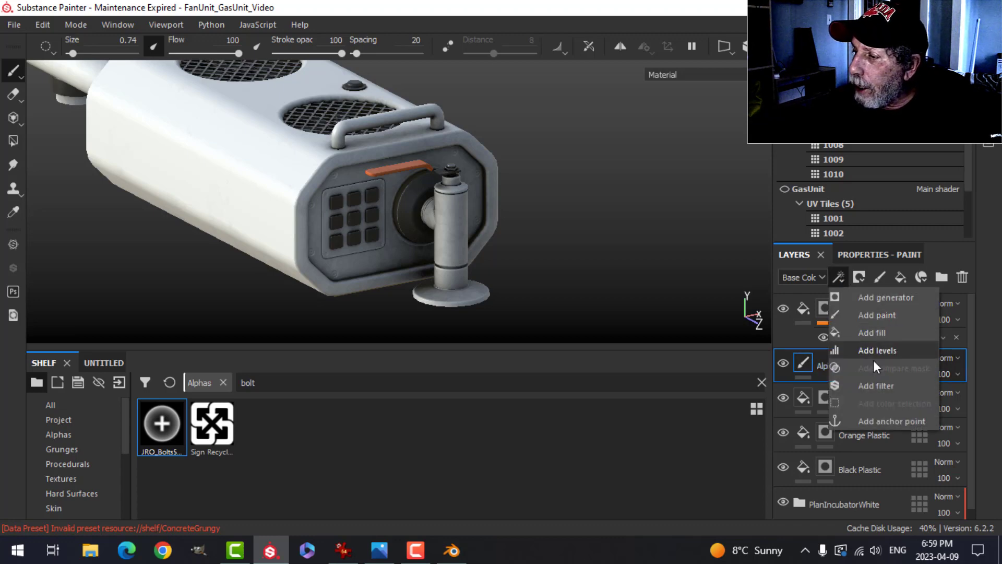
pyautogui.click(890, 421)
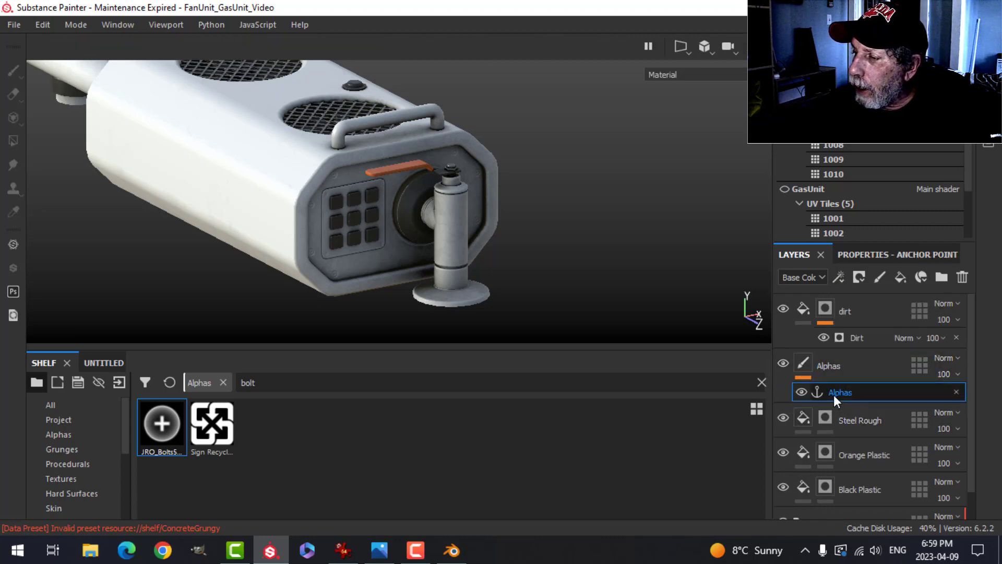
# Enable Micro Height in the Micro Details of the dirt layer's Dirt generator.
pyautogui.click(860, 337)
pyautogui.click(869, 256)
pyautogui.scroll(-5, 861, 396)
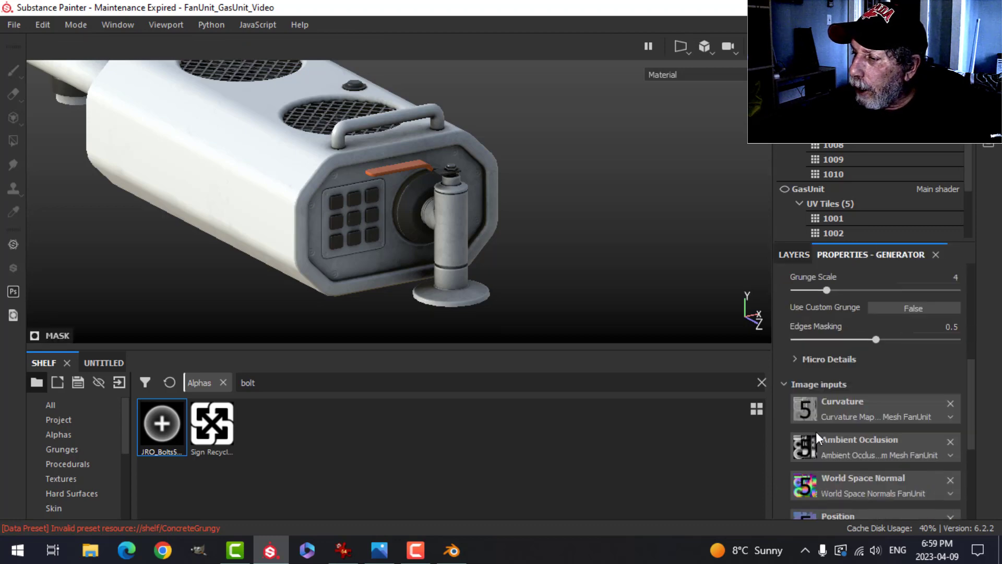
pyautogui.click(798, 359)
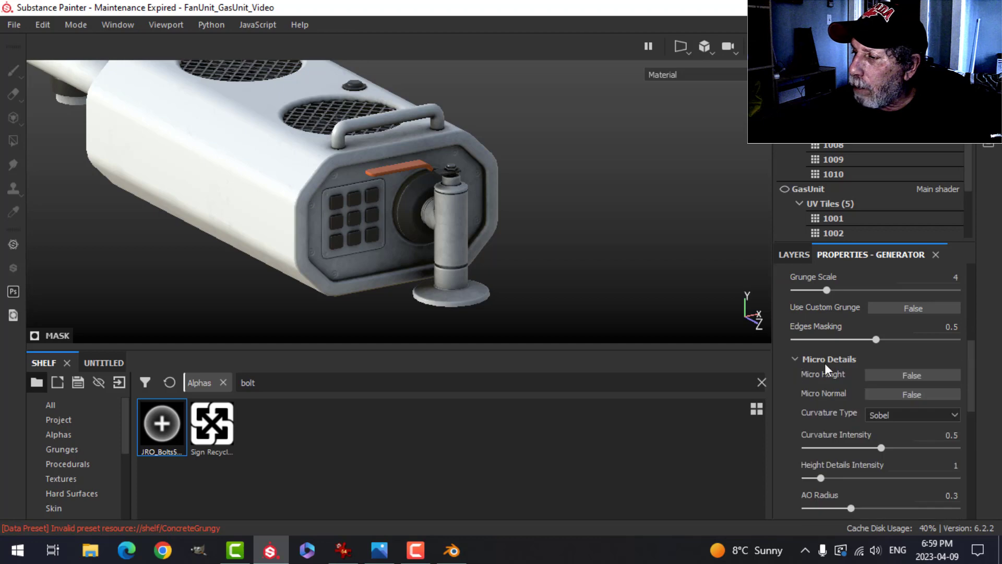
pyautogui.click(884, 376)
# Assign the Alphas anchor point to the Dirt generator's Micro Height image input.
pyautogui.scroll(-5, 842, 396)
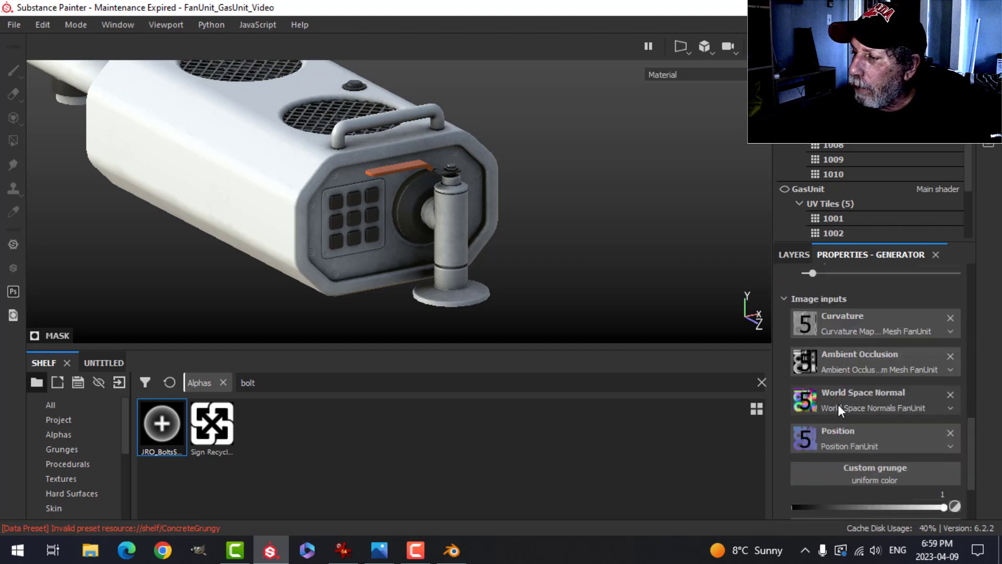
pyautogui.scroll(-5, 837, 407)
pyautogui.click(881, 474)
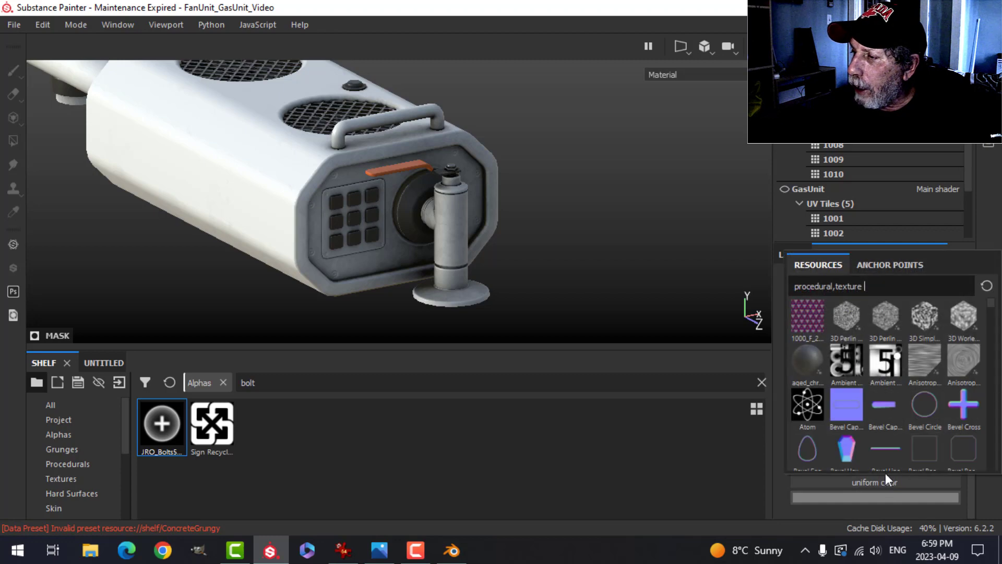
pyautogui.click(888, 265)
pyautogui.click(814, 290)
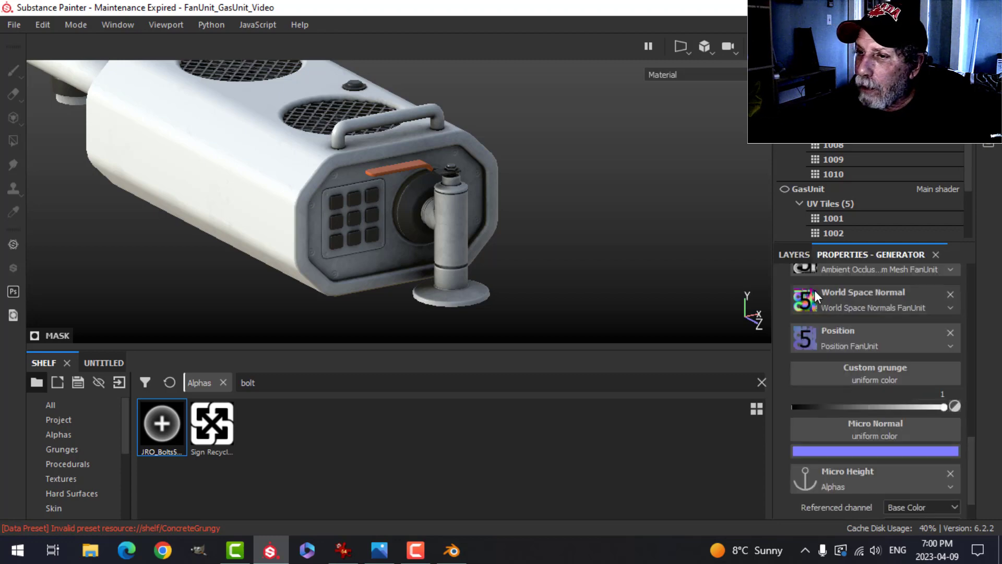
# Set the referenced channel of the Micro Height anchor to Height.
pyautogui.scroll(-2, 909, 478)
pyautogui.scroll(3, 452, 254)
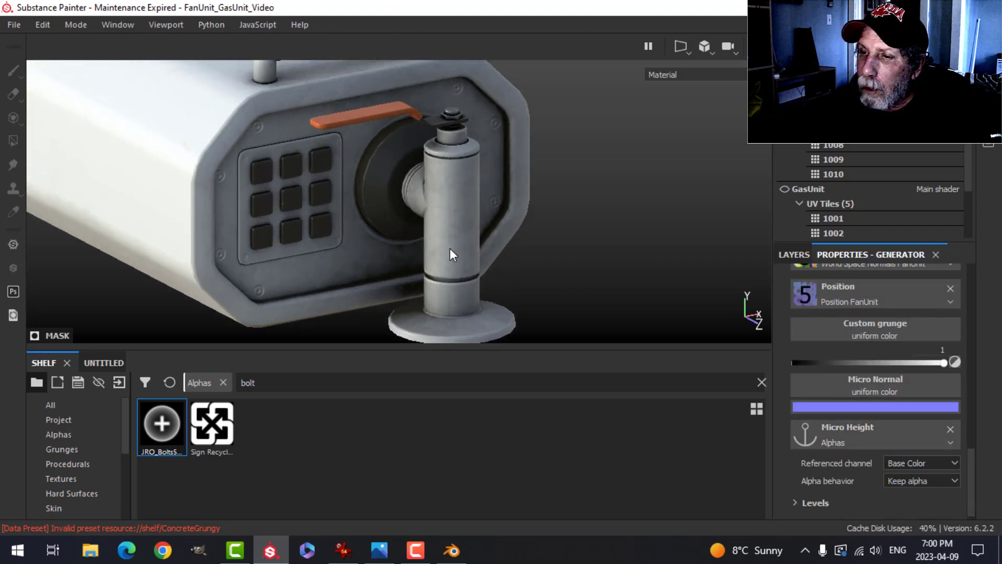
pyautogui.click(896, 462)
pyautogui.click(895, 494)
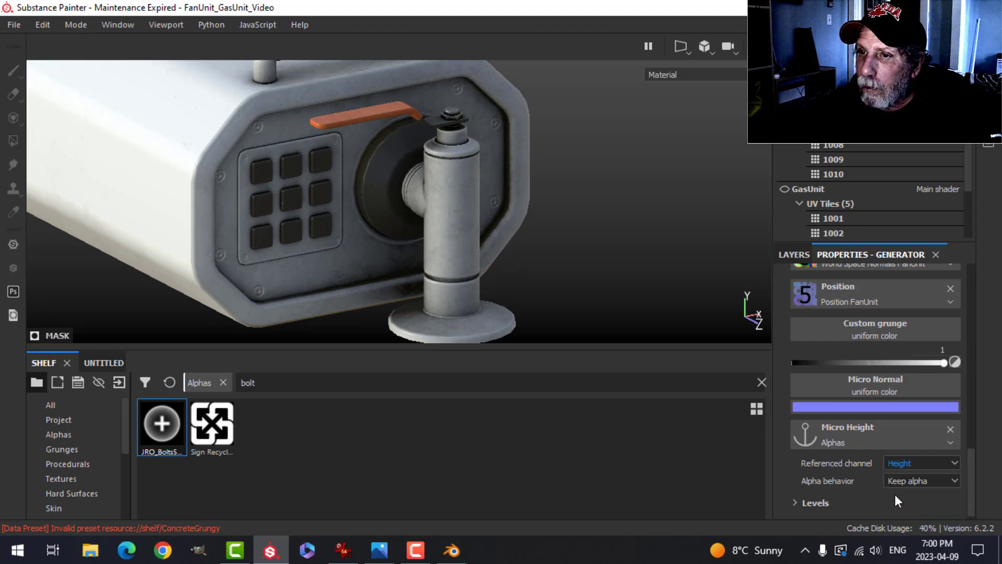
# Examine the dirt around the bolts, keypad panel, valve cylinder and body of the fan unit from several angles.
pyautogui.scroll(3, 342, 268)
pyautogui.scroll(1, 340, 270)
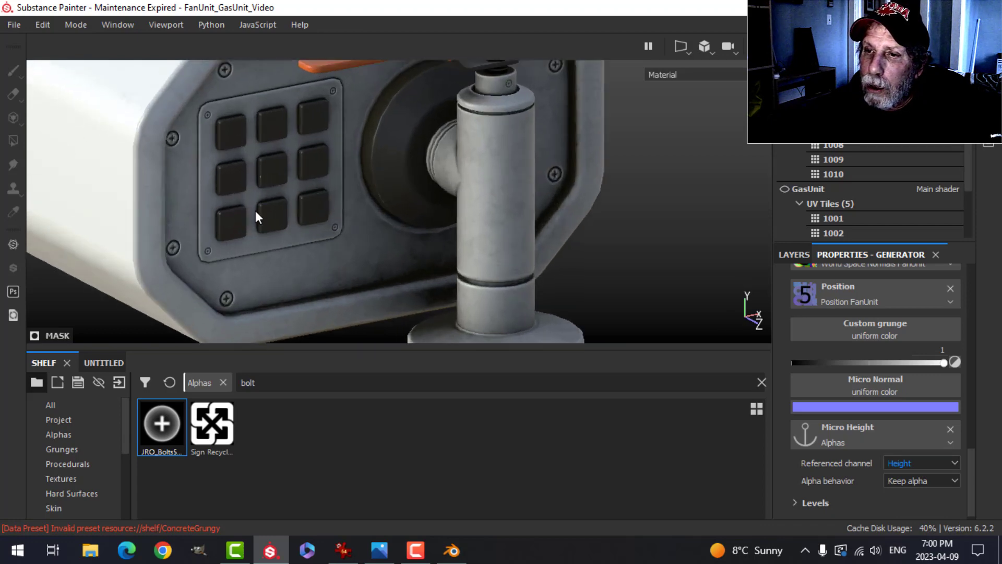
pyautogui.scroll(-5, 336, 218)
pyautogui.keyDown('alt'); pyautogui.moveTo(464, 205); pyautogui.dragTo(516, 173); pyautogui.keyUp('alt')
pyautogui.scroll(-4, 471, 205)
pyautogui.scroll(6, 477, 191)
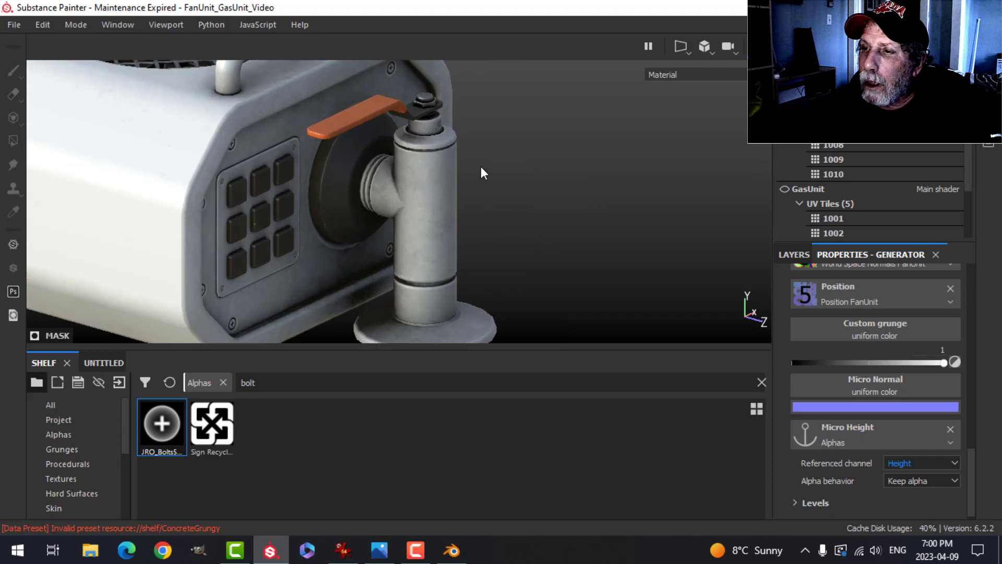
pyautogui.scroll(-5, 350, 225)
pyautogui.keyDown('alt'); pyautogui.moveTo(348, 230); pyautogui.dragTo(464, 181); pyautogui.keyUp('alt')
pyautogui.scroll(4, 380, 252)
pyautogui.keyDown('alt'); pyautogui.moveTo(381, 252); pyautogui.dragTo(455, 222, button='middle'); pyautogui.keyUp('alt')
pyautogui.keyDown('alt'); pyautogui.moveTo(376, 246); pyautogui.dragTo(425, 252); pyautogui.keyUp('alt')
pyautogui.keyDown('alt'); pyautogui.moveTo(659, 216); pyautogui.dragTo(611, 230); pyautogui.keyUp('alt')
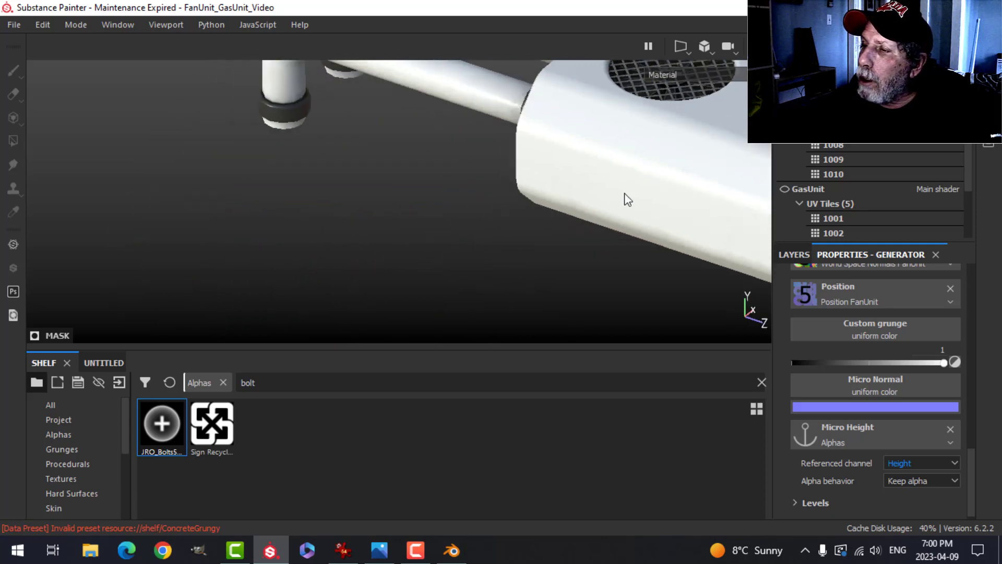
pyautogui.keyDown('alt'); pyautogui.moveTo(625, 195); pyautogui.dragTo(325, 211, button='middle'); pyautogui.keyUp('alt')
pyautogui.keyDown('alt'); pyautogui.moveTo(554, 227); pyautogui.dragTo(502, 208); pyautogui.keyUp('alt')
pyautogui.keyDown('alt'); pyautogui.moveTo(603, 246); pyautogui.dragTo(602, 244, button='middle'); pyautogui.keyUp('alt')
pyautogui.keyDown('alt'); pyautogui.moveTo(603, 244); pyautogui.dragTo(539, 226); pyautogui.keyUp('alt')
pyautogui.scroll(2, 539, 234)
pyautogui.scroll(2, 563, 255)
pyautogui.keyDown('alt'); pyautogui.moveTo(563, 254); pyautogui.dragTo(476, 236, button='middle'); pyautogui.keyUp('alt')
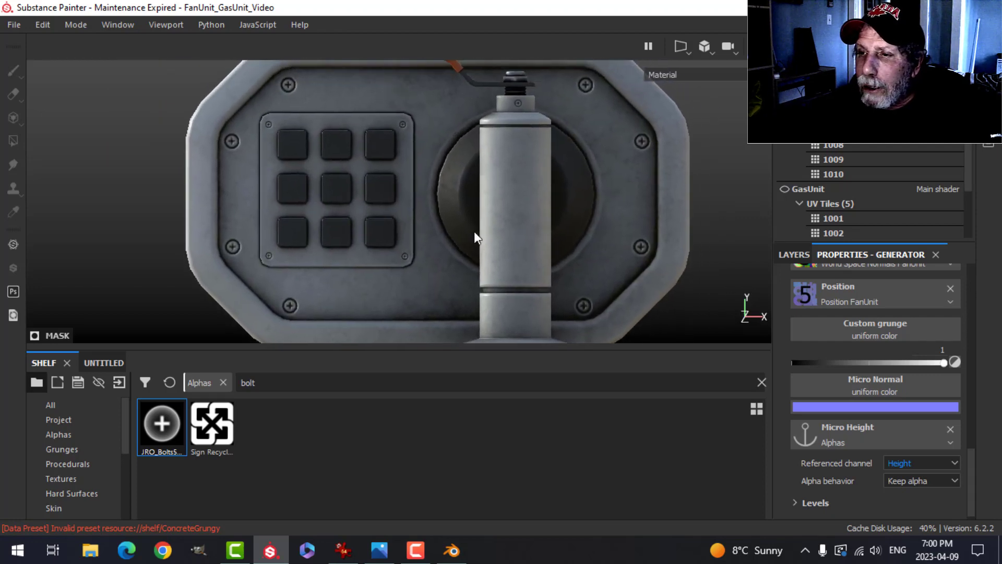
pyautogui.click(792, 255)
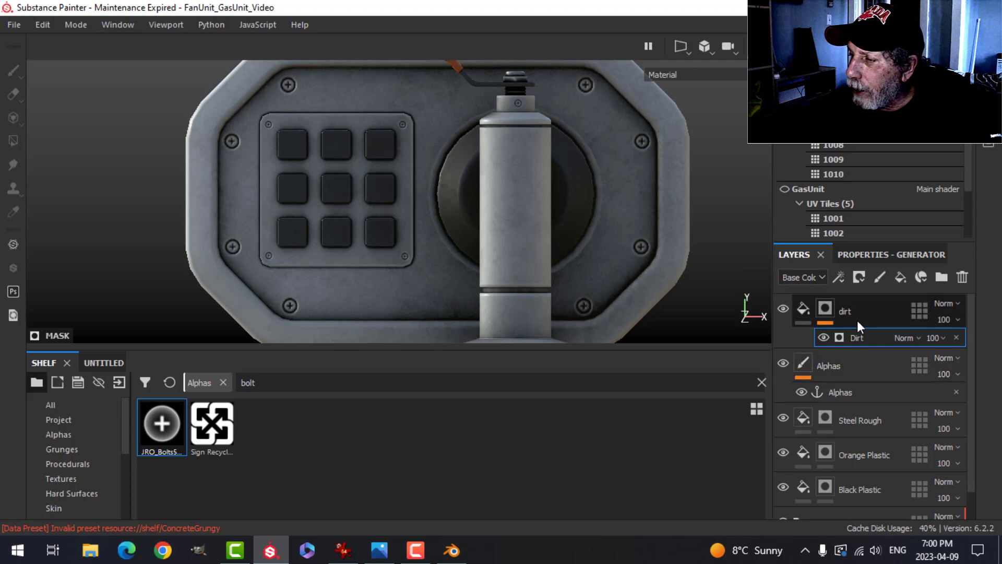
pyautogui.click(842, 368)
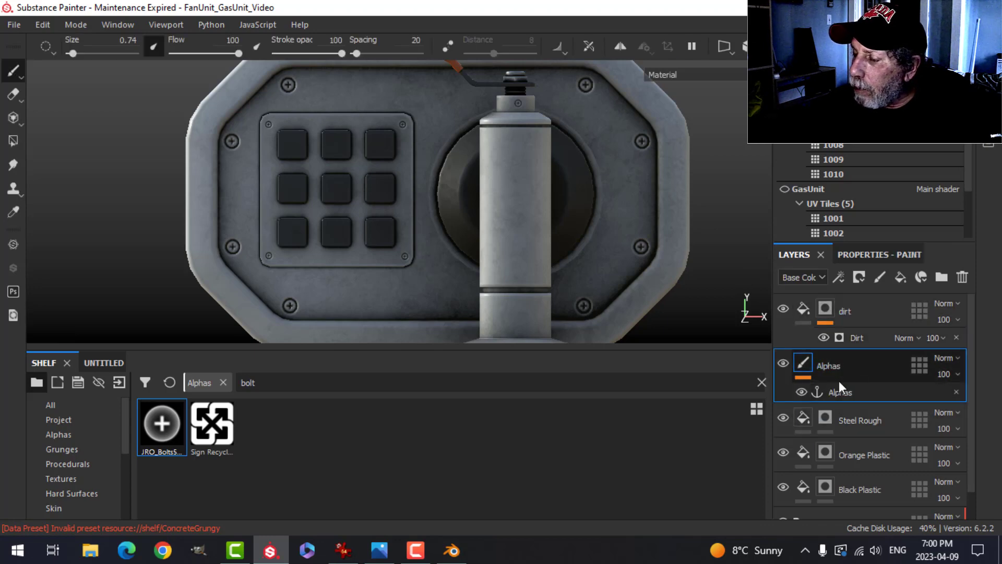
pyautogui.click(848, 420)
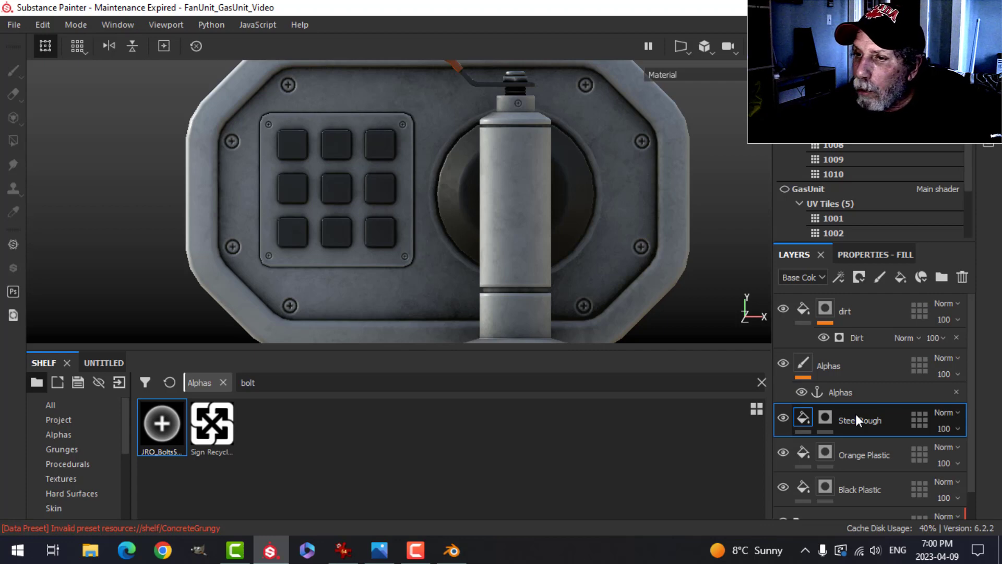
pyautogui.click(901, 277)
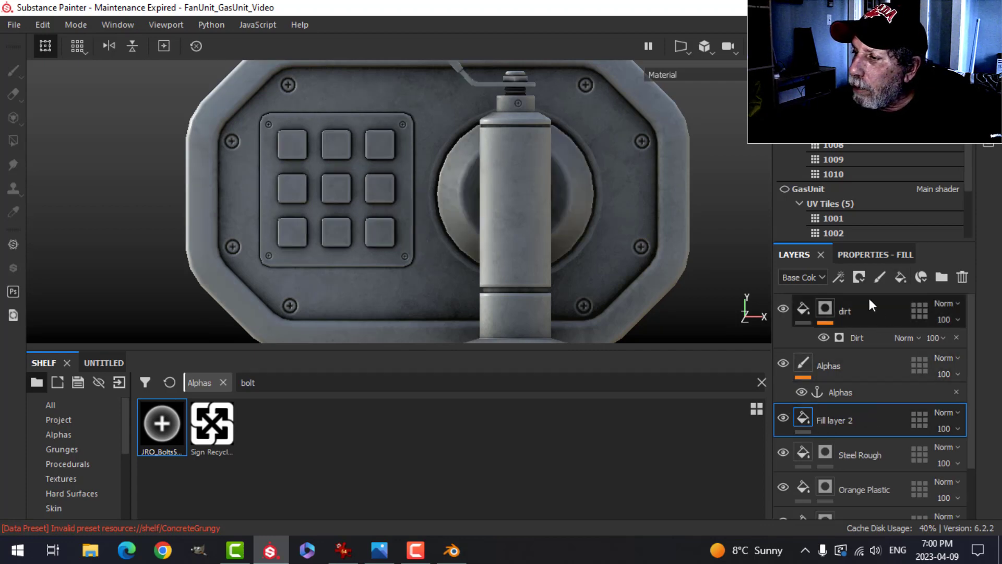
pyautogui.click(859, 277)
pyautogui.click(864, 314)
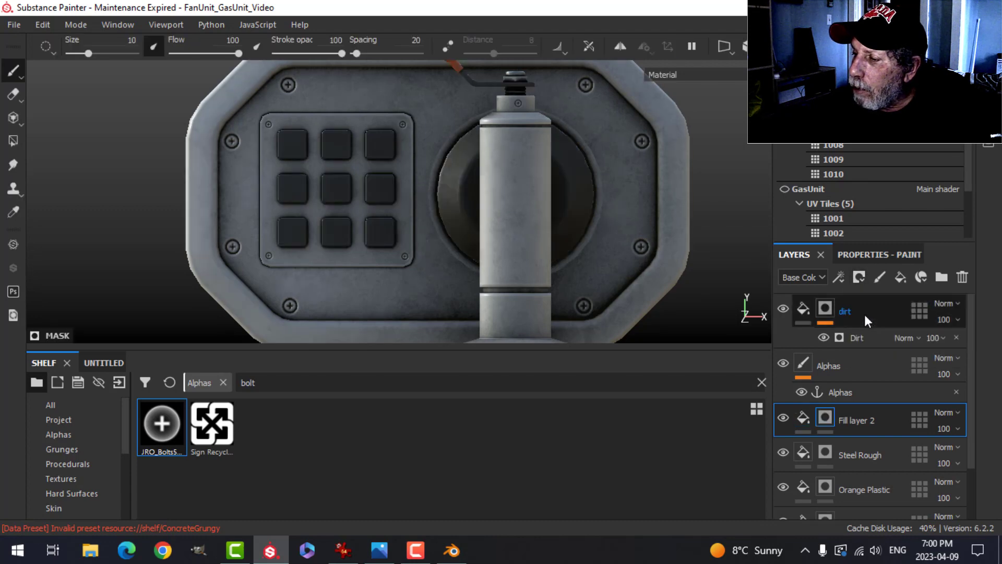
pyautogui.click(962, 276)
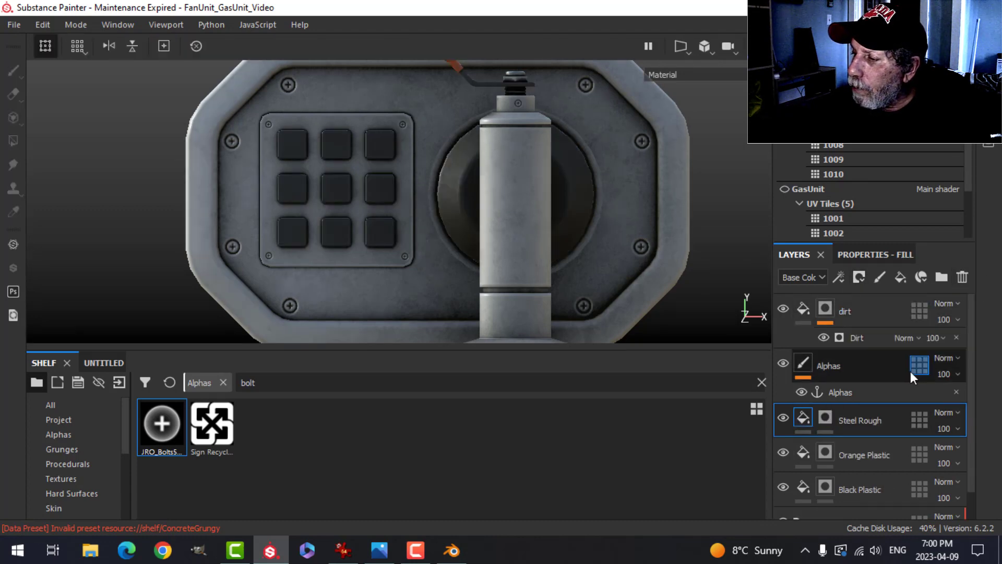
# Duplicate the Black Plastic layer and move the copy above the Steel Rough layer.
pyautogui.click(871, 489)
pyautogui.rightClick(858, 488)
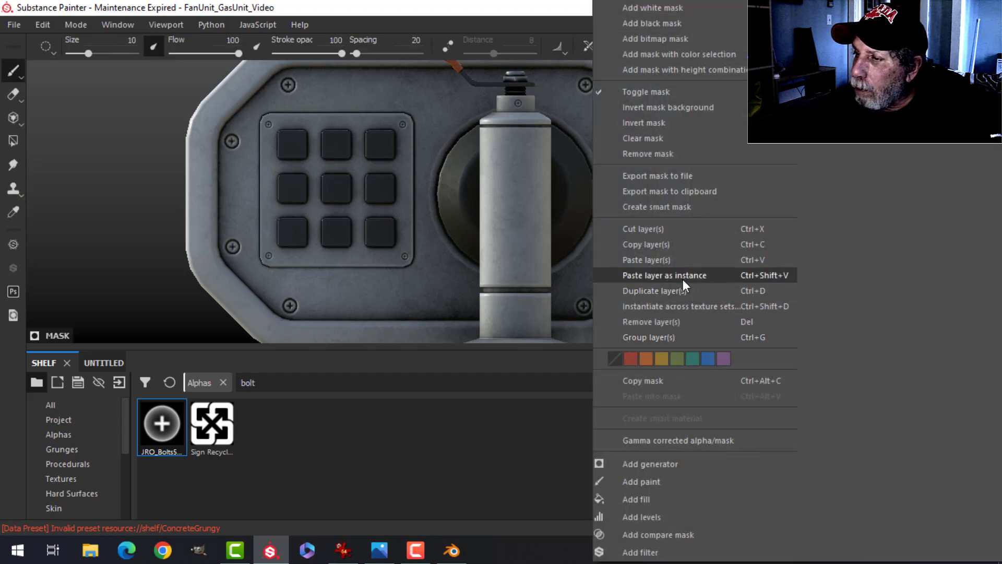
pyautogui.click(676, 291)
pyautogui.moveTo(857, 481); pyautogui.dragTo(844, 409)
# Rename the duplicated plastic layer as Beige Btns and clear its mask.
pyautogui.doubleClick(853, 422)
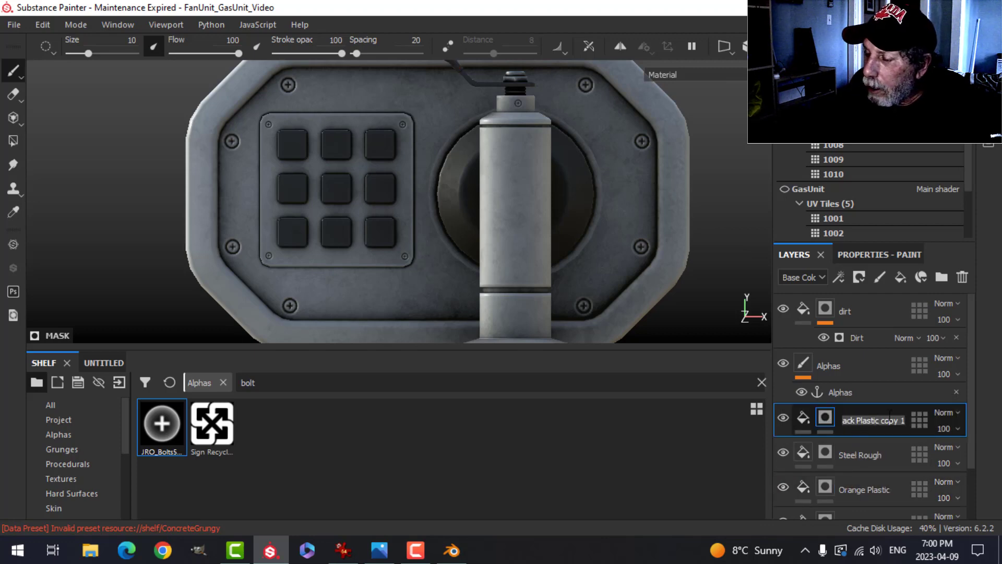
pyautogui.write('Beige B')
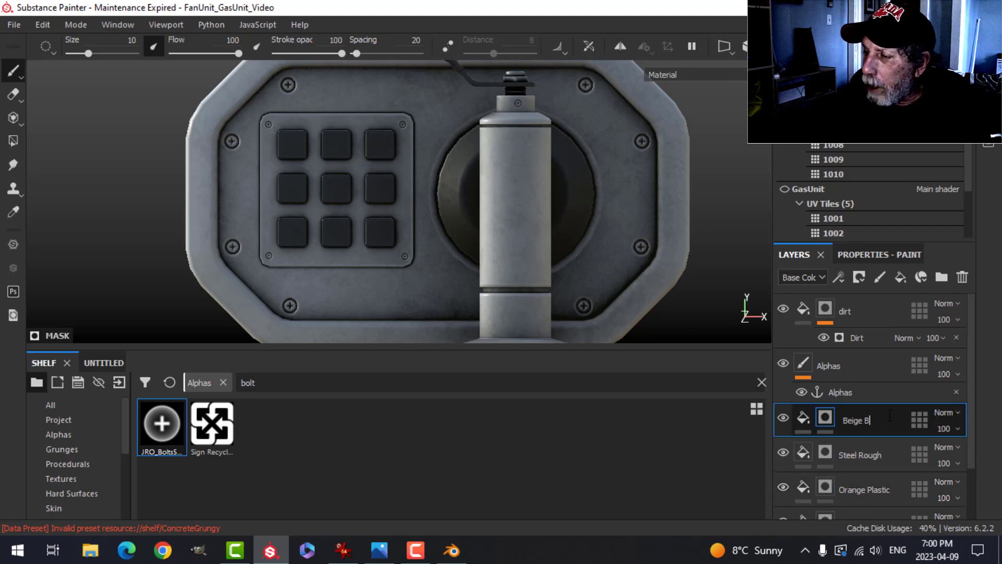
pyautogui.write('tns')
pyautogui.press('Return')
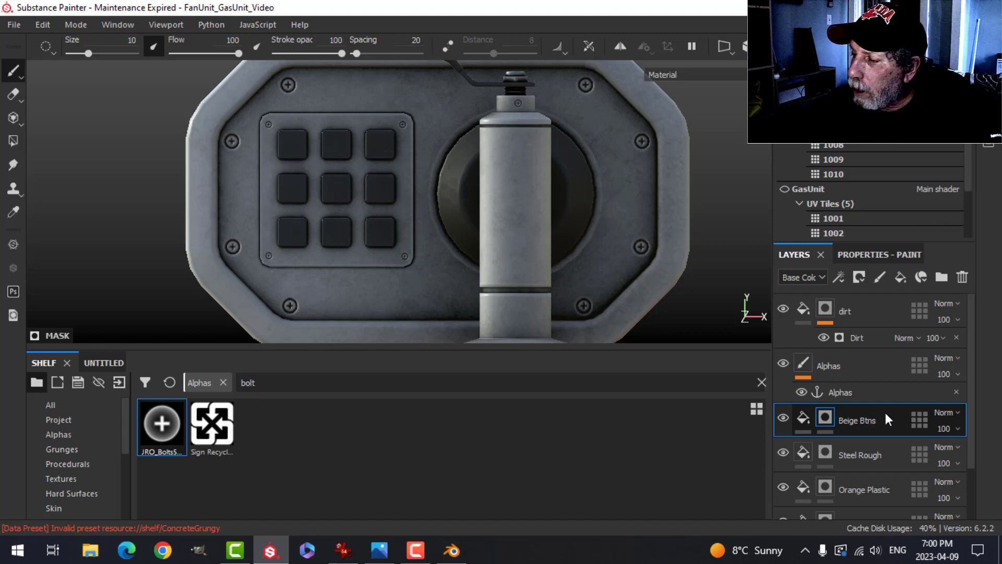
pyautogui.rightClick(827, 416)
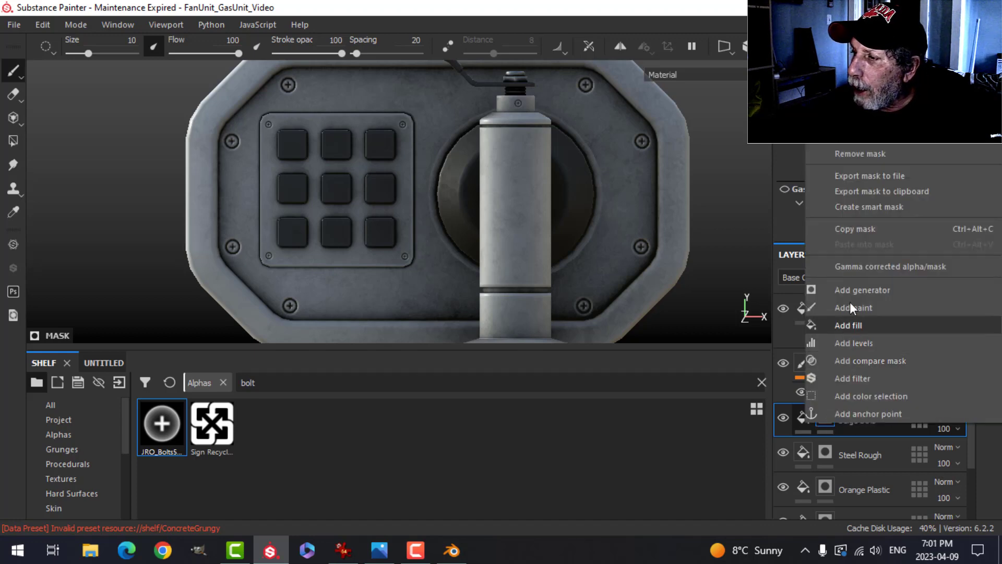
pyautogui.click(858, 153)
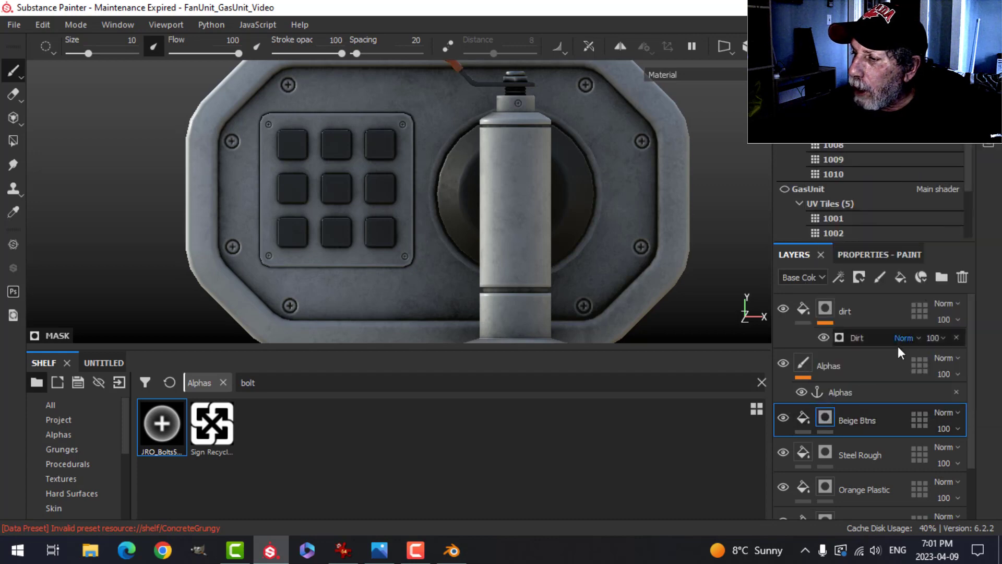
# Turn off the metal channel in the Beige Btns layer's fill material.
pyautogui.click(805, 418)
pyautogui.click(853, 254)
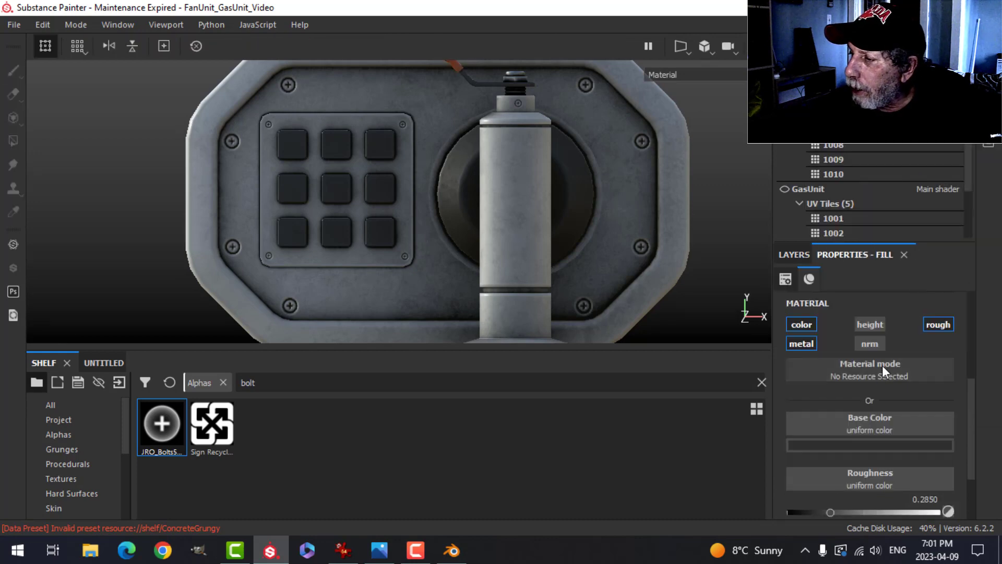
pyautogui.click(802, 343)
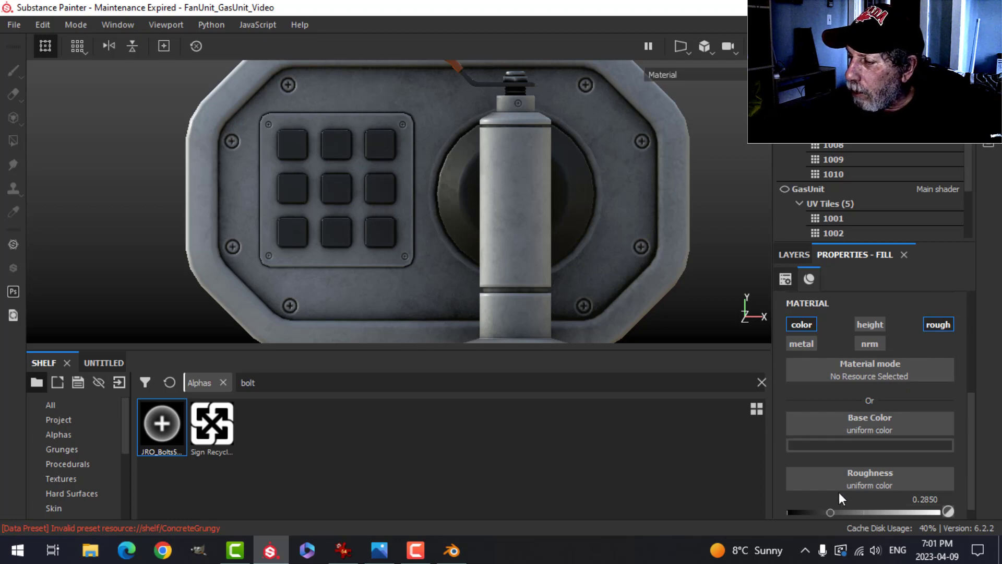
# Set the Beige Btns base color to a beige of R 0.368, G 0.282, B 0.165.
pyautogui.click(858, 446)
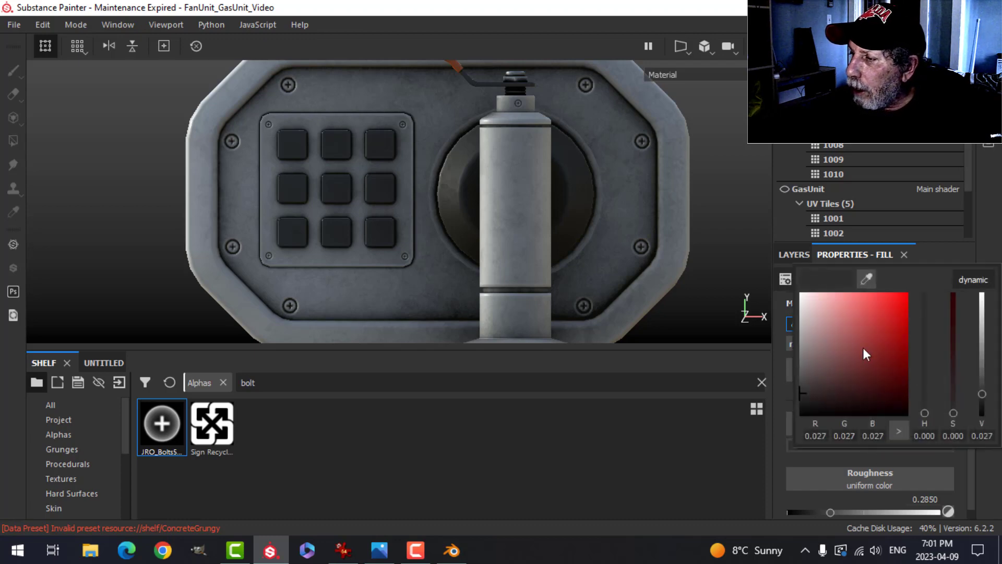
pyautogui.click(971, 280)
pyautogui.moveTo(924, 412); pyautogui.dragTo(923, 407)
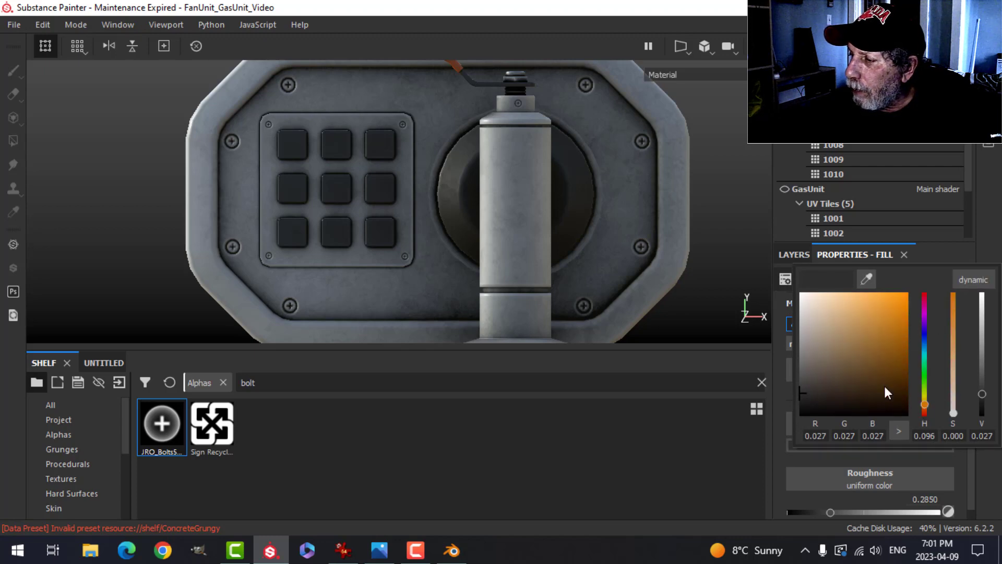
pyautogui.moveTo(863, 369); pyautogui.dragTo(832, 336)
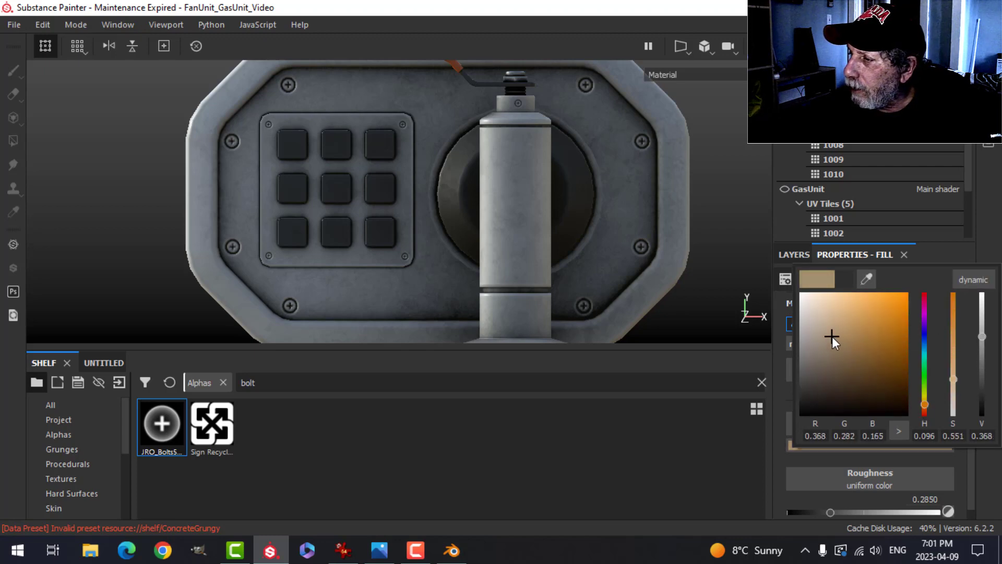
pyautogui.click(994, 209)
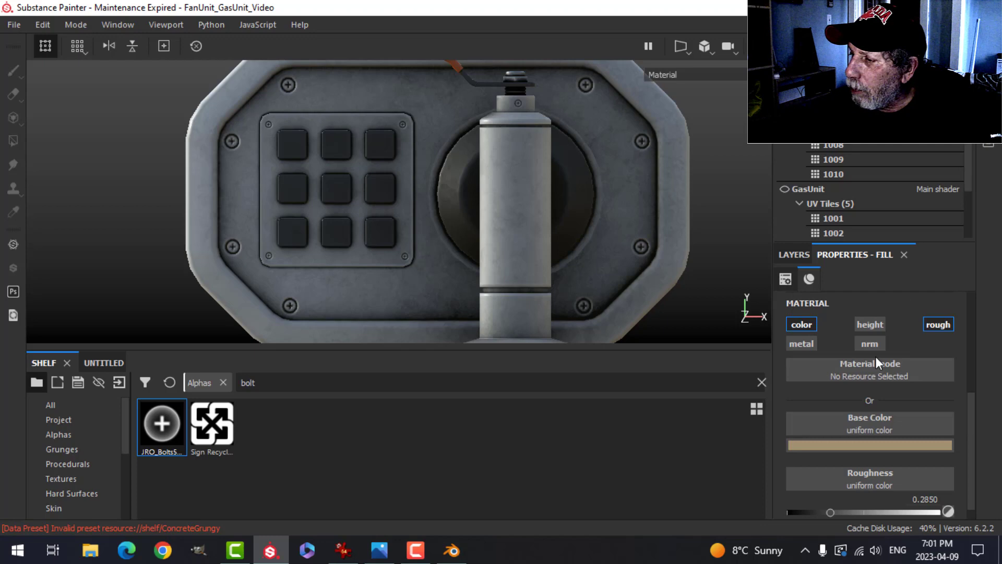
# Use Polygon Fill in UV chunk mode on the Beige Btns mask to reveal the beige on the keypad's top row of buttons.
pyautogui.click(796, 257)
pyautogui.click(799, 416)
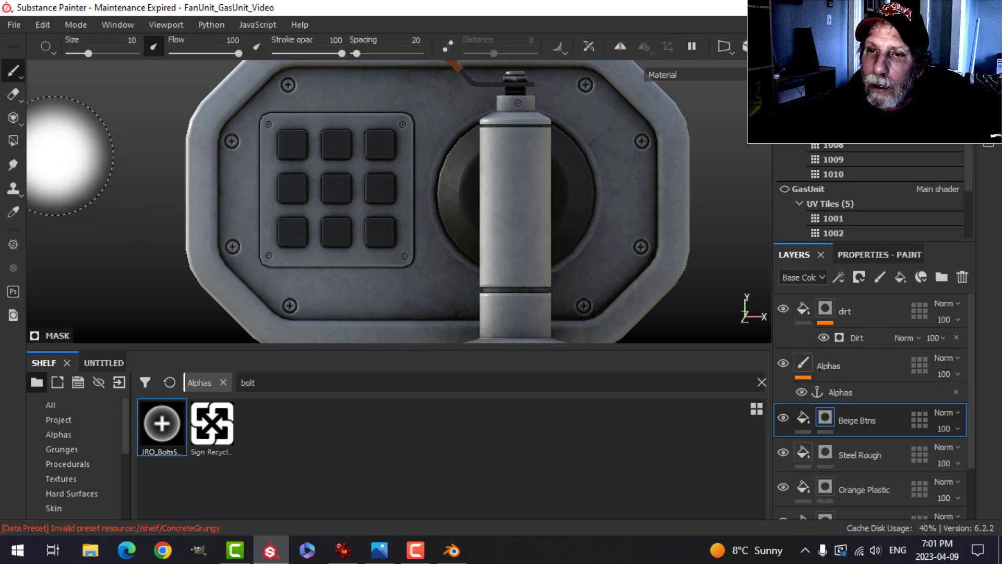
pyautogui.click(14, 141)
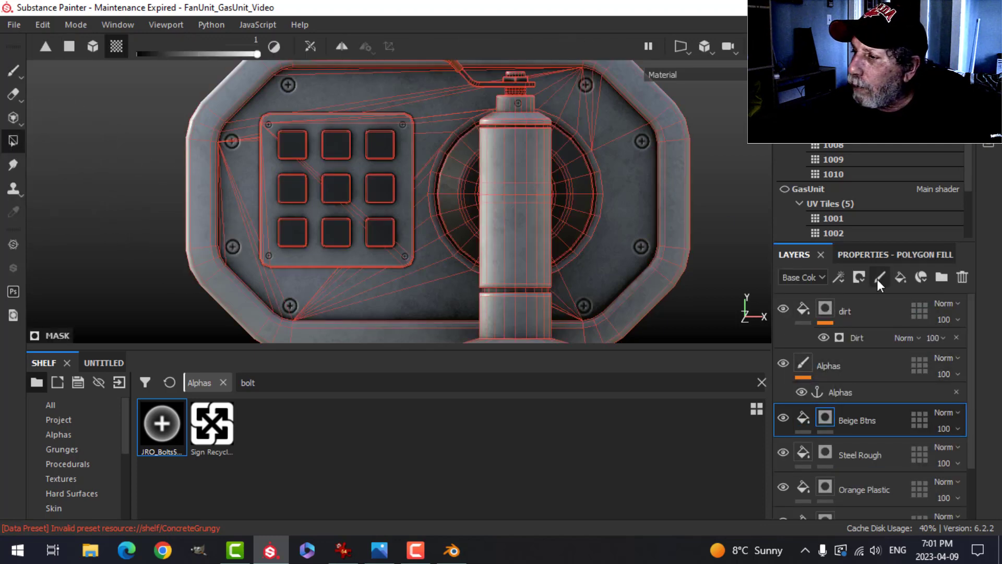
pyautogui.click(895, 254)
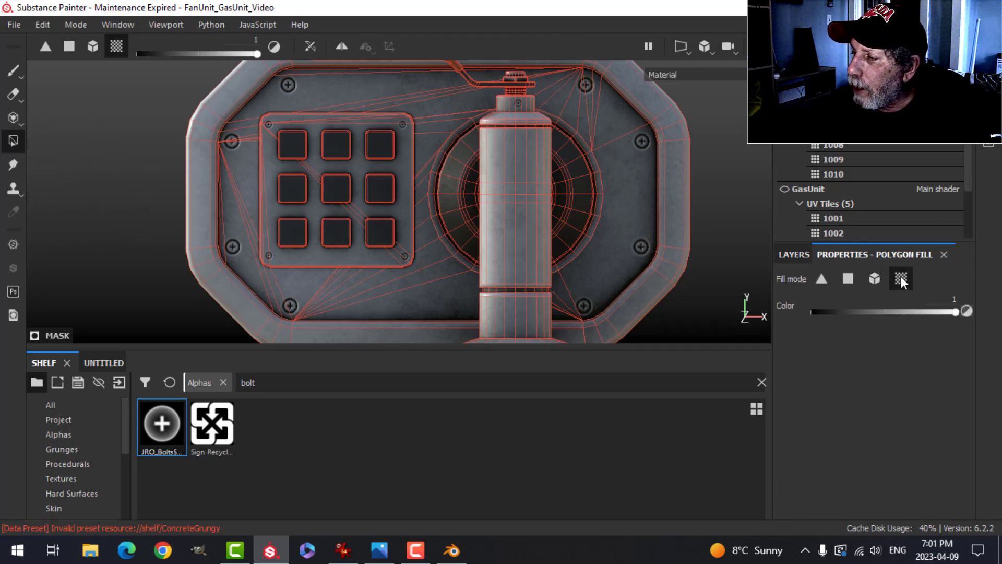
pyautogui.scroll(2, 268, 182)
pyautogui.keyDown('alt'); pyautogui.moveTo(307, 194); pyautogui.dragTo(396, 233); pyautogui.keyUp('alt')
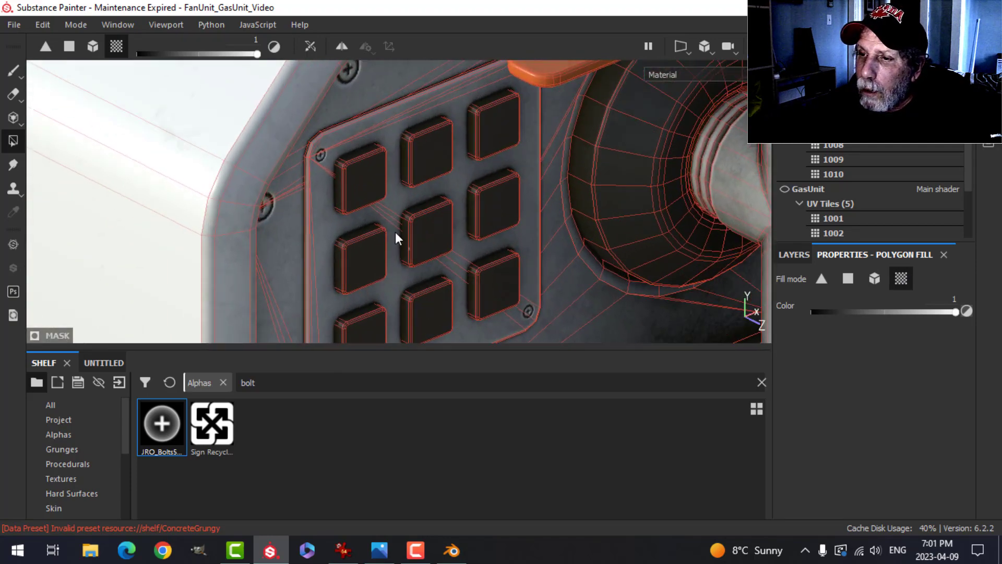
pyautogui.click(366, 186)
pyautogui.click(425, 154)
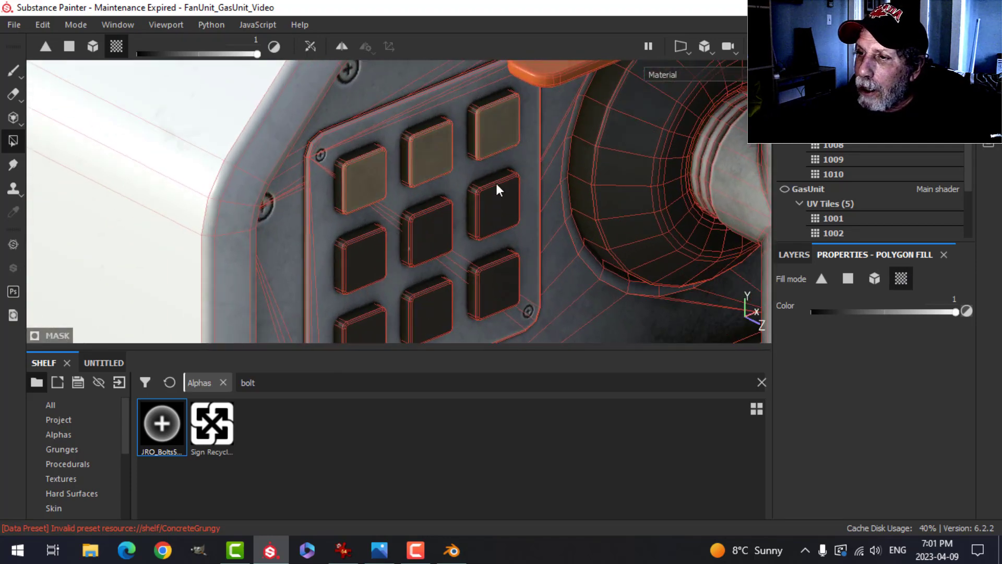
# Fill the keypad's middle row of buttons in the Beige Btns mask, undoing the stray fill on the unit's body.
pyautogui.click(374, 254)
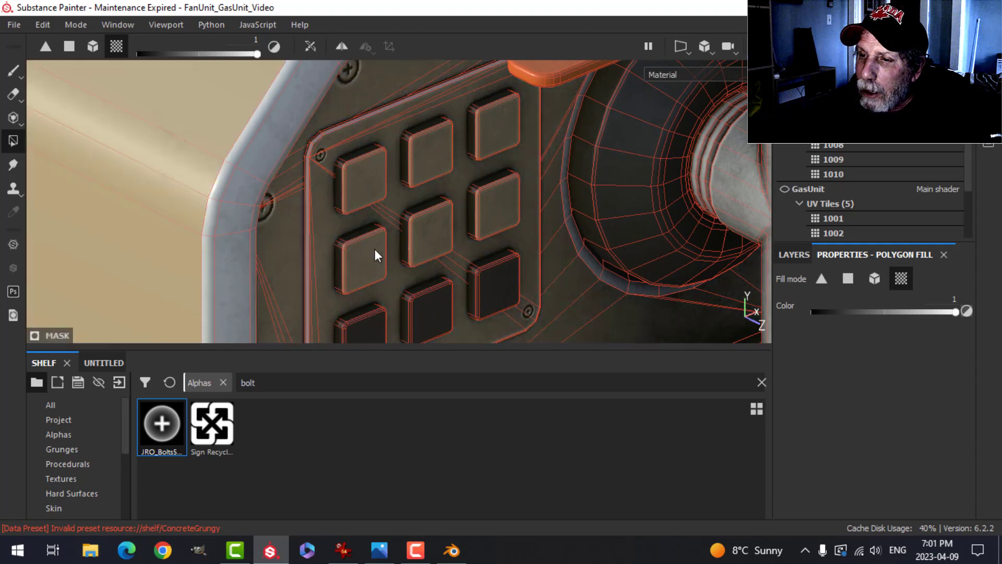
pyautogui.hotkey('ctrl', 'z')
pyautogui.scroll(3, 363, 262)
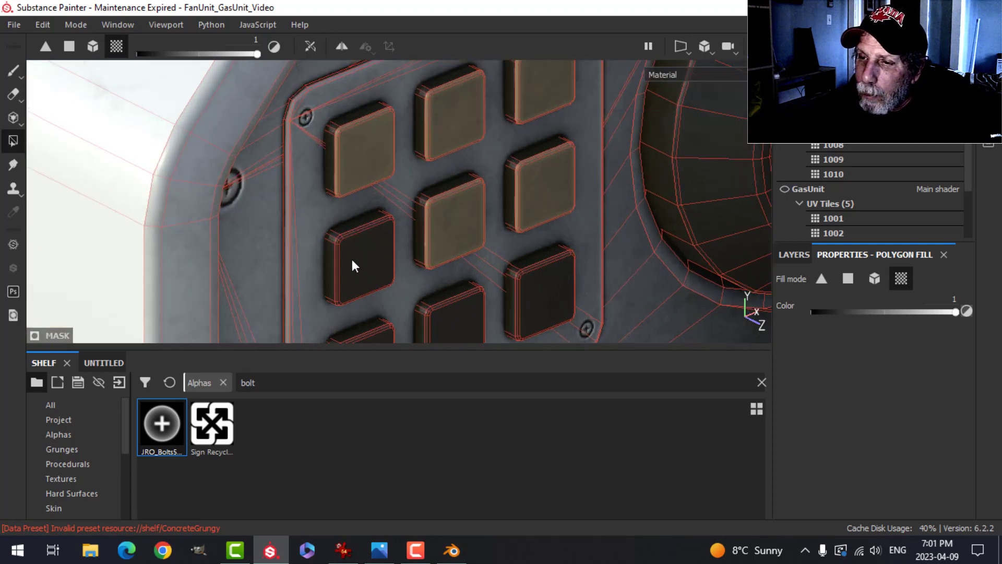
pyautogui.click(363, 263)
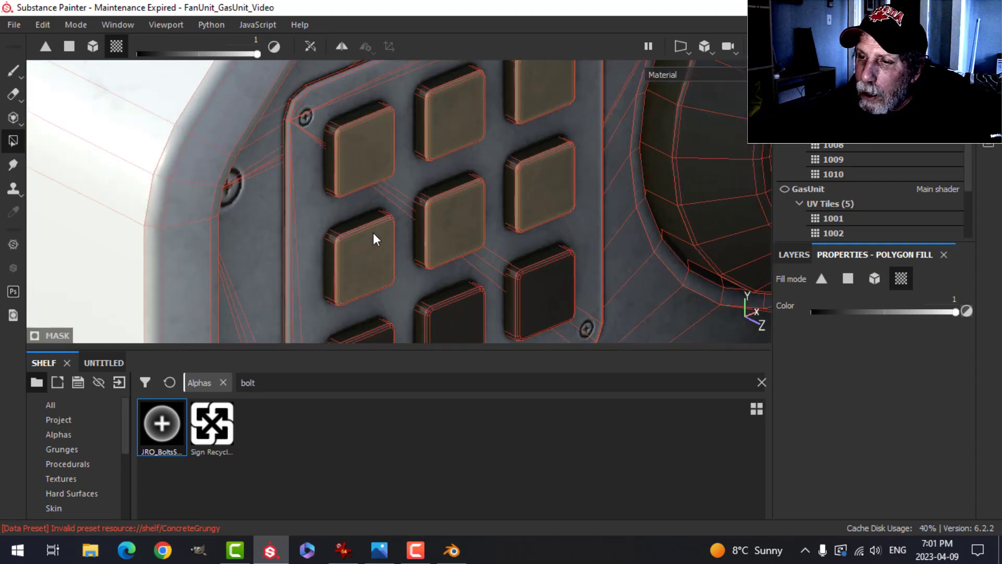
# Fill the three buttons in the keypad's bottom row in the Beige Btns mask.
pyautogui.keyDown('alt'); pyautogui.moveTo(443, 246); pyautogui.dragTo(454, 123, button='middle'); pyautogui.keyUp('alt')
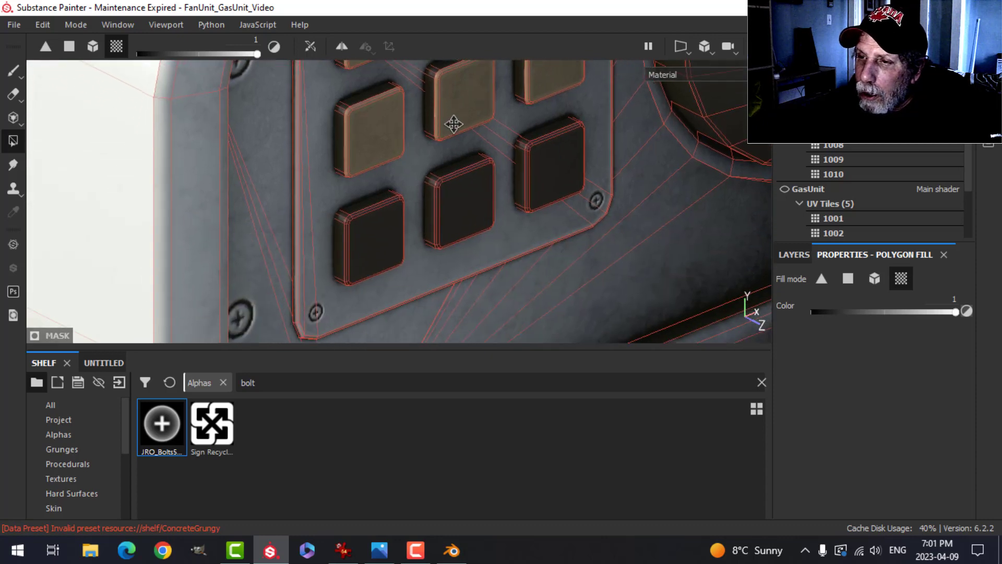
pyautogui.scroll(3, 421, 186)
pyautogui.click(358, 268)
pyautogui.click(481, 211)
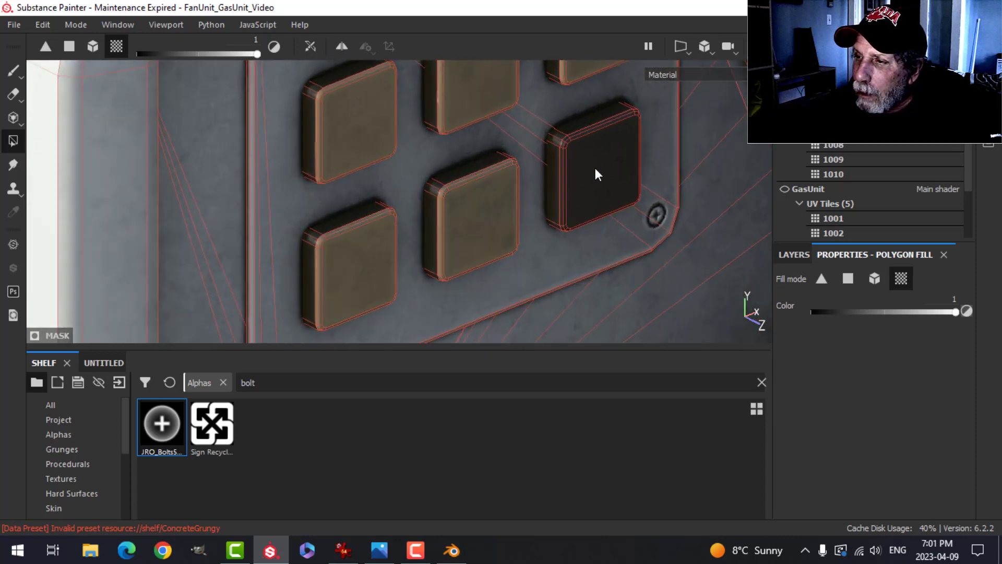
pyautogui.click(595, 172)
# Examine the beige keypad buttons and their edges up close, and how they look on the whole front panel without the wireframe.
pyautogui.scroll(3, 468, 231)
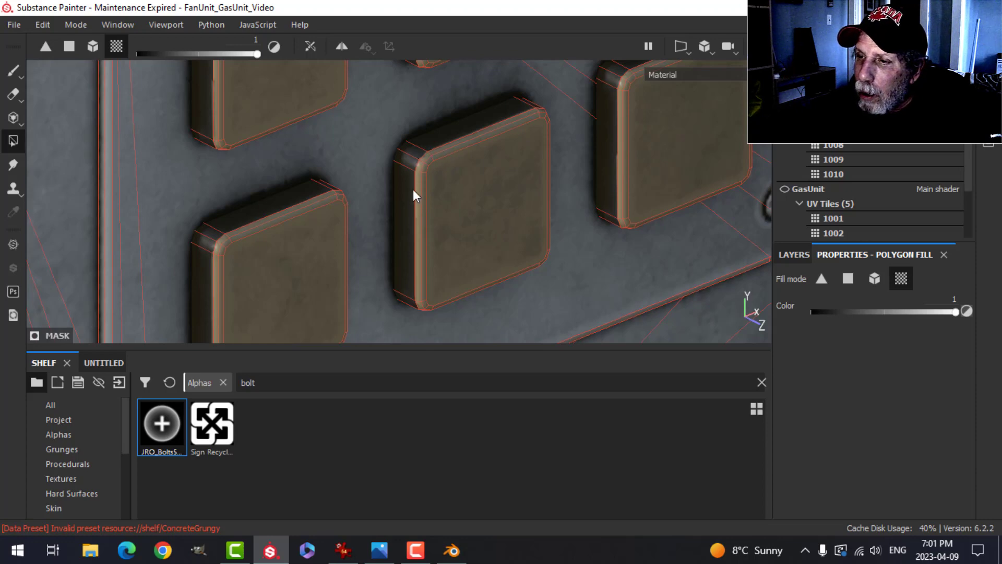
pyautogui.scroll(-3, 407, 211)
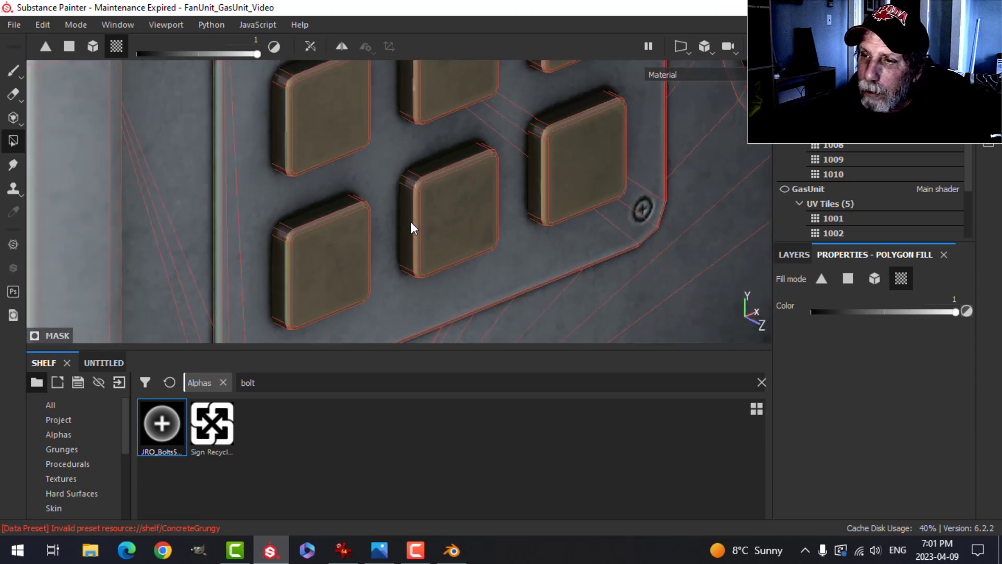
pyautogui.moveTo(460, 228)
pyautogui.keyDown('alt'); pyautogui.mouseDown()
pyautogui.moveTo(432, 217)
pyautogui.moveTo(428, 199)
pyautogui.moveTo(492, 232)
pyautogui.moveTo(445, 230)
pyautogui.mouseUp(); pyautogui.keyUp('alt')
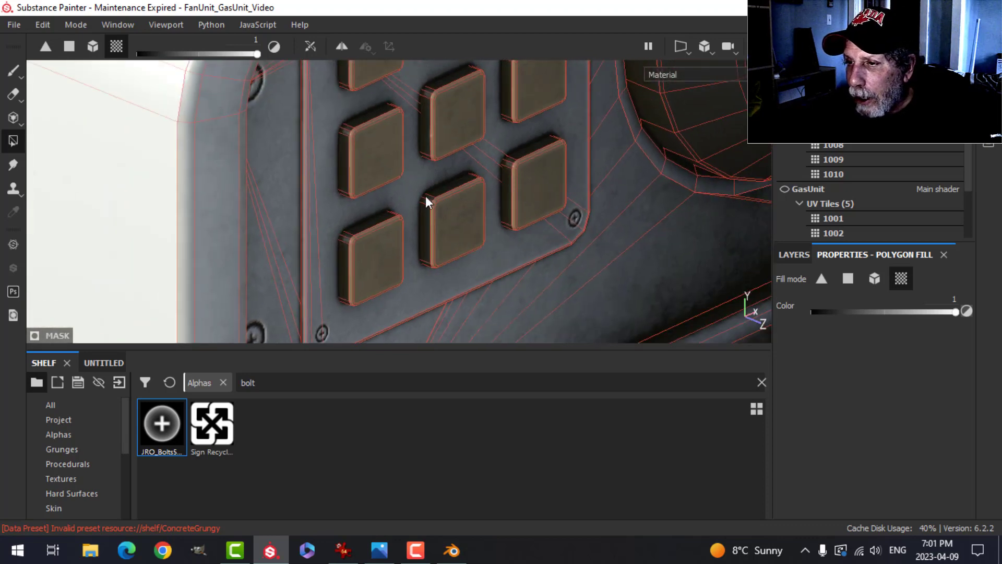
pyautogui.click(13, 77)
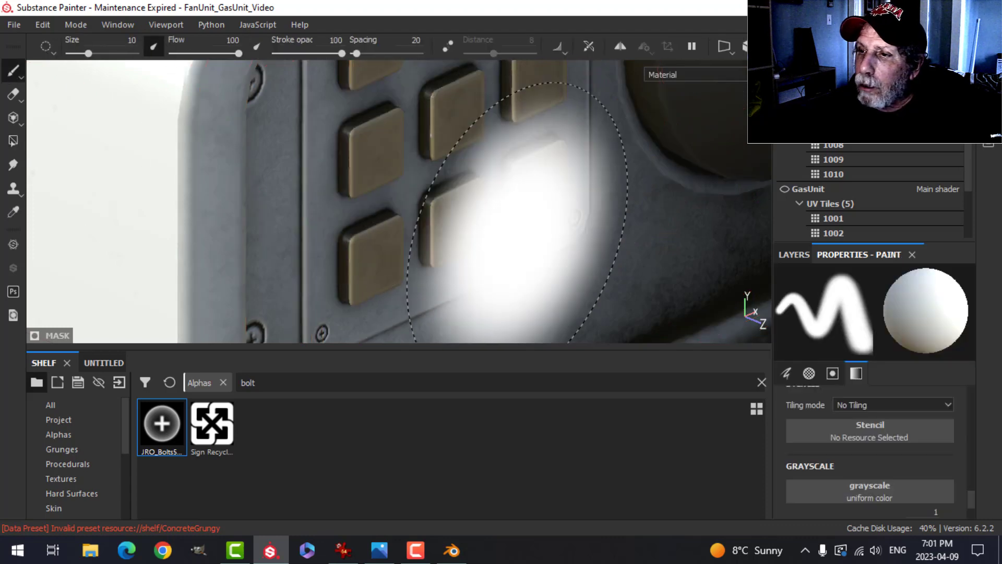
pyautogui.scroll(-2, 528, 225)
pyautogui.moveTo(593, 235)
pyautogui.keyDown('alt'); pyautogui.keyDown('shift'); pyautogui.mouseDown()
pyautogui.moveTo(461, 206)
pyautogui.moveTo(506, 181)
pyautogui.moveTo(438, 192)
pyautogui.moveTo(496, 204)
pyautogui.mouseUp(); pyautogui.keyUp('shift'); pyautogui.keyUp('alt')
pyautogui.scroll(-4, 476, 188)
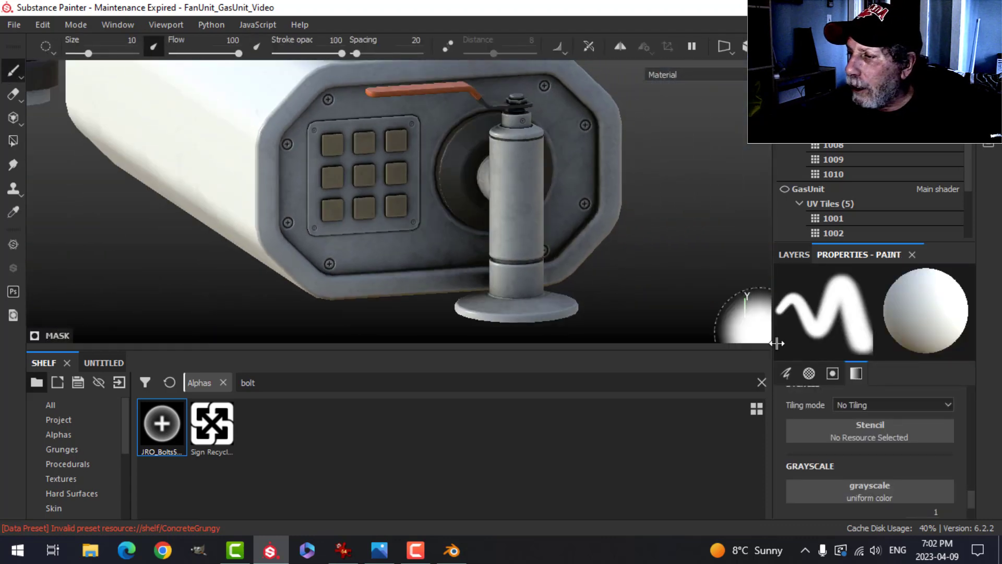
# Try a darker, yellower base color on the Beige Btns fill layer and restore the original beige.
pyautogui.click(794, 254)
pyautogui.click(871, 255)
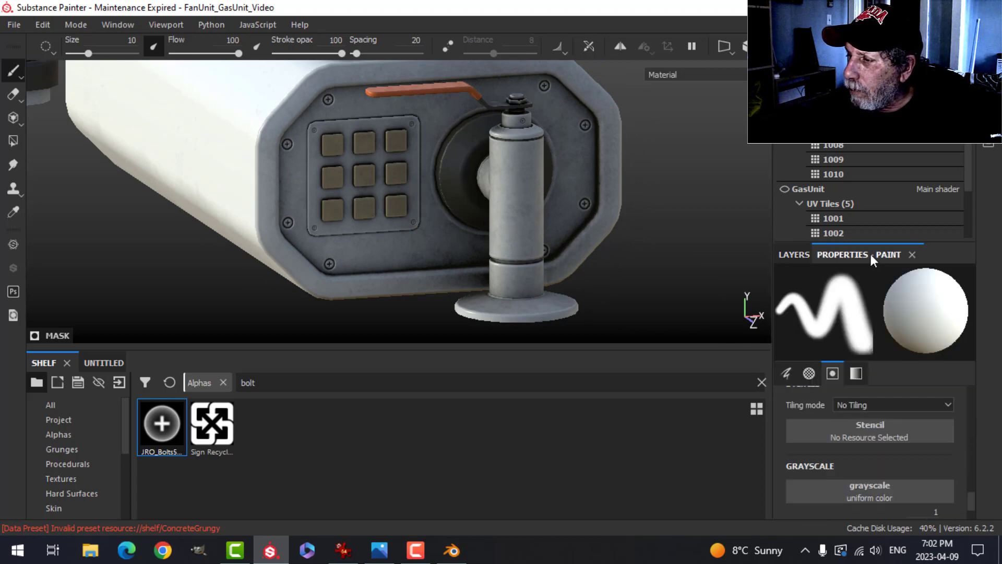
pyautogui.scroll(-2, 850, 454)
pyautogui.scroll(3, 860, 449)
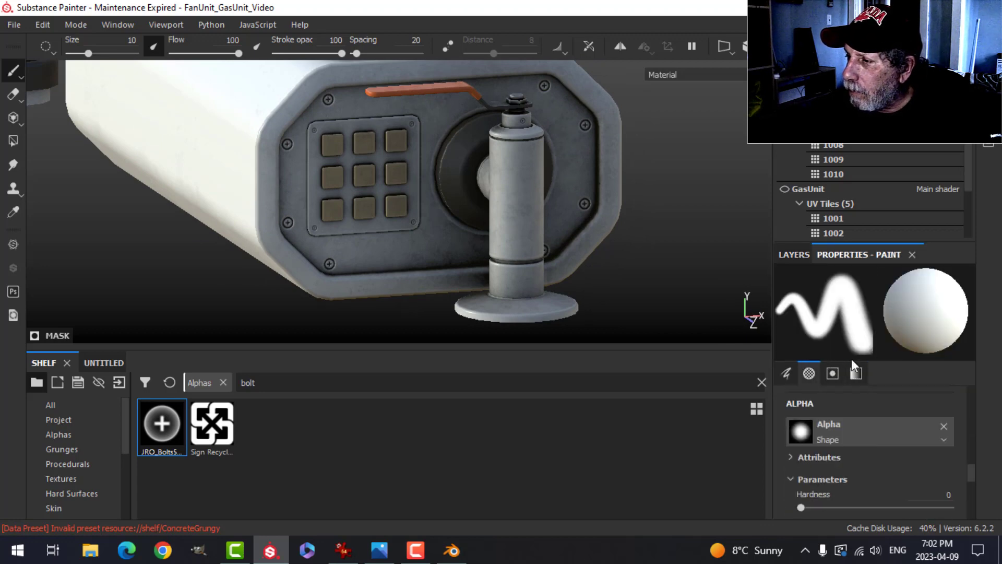
pyautogui.click(793, 254)
pyautogui.click(808, 418)
pyautogui.click(864, 254)
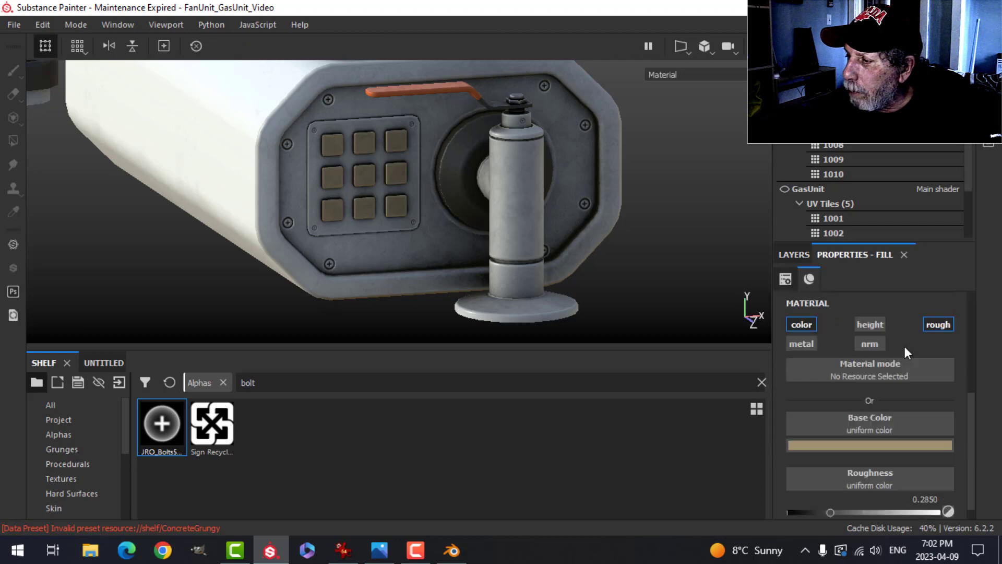
pyautogui.click(875, 446)
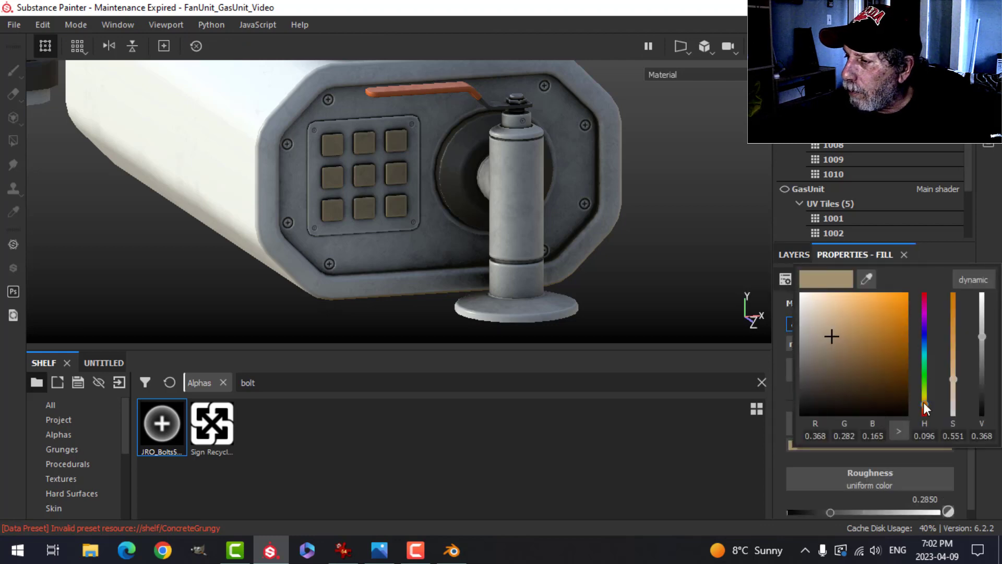
pyautogui.moveTo(923, 404); pyautogui.dragTo(923, 398)
pyautogui.moveTo(845, 344); pyautogui.dragTo(841, 352)
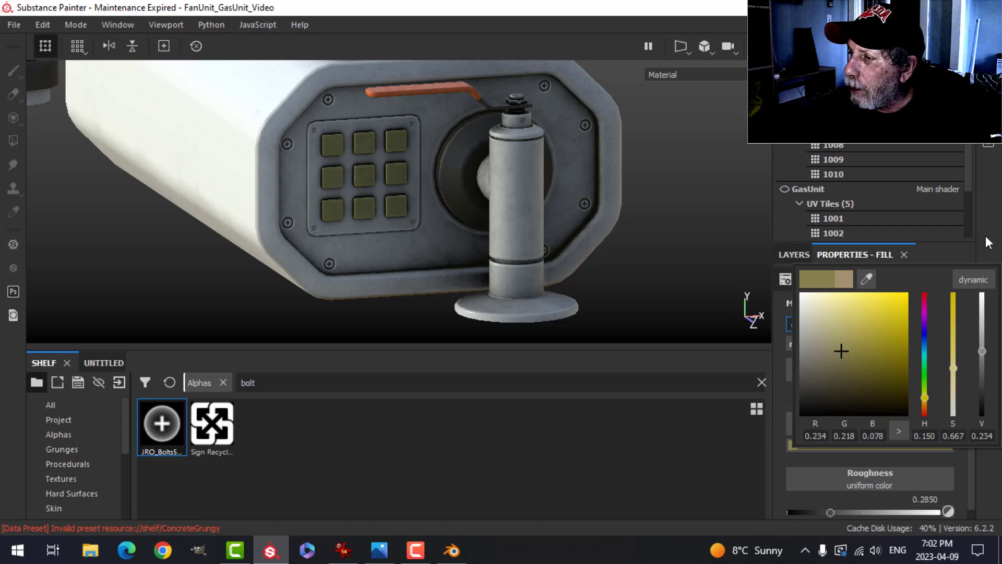
pyautogui.click(844, 279)
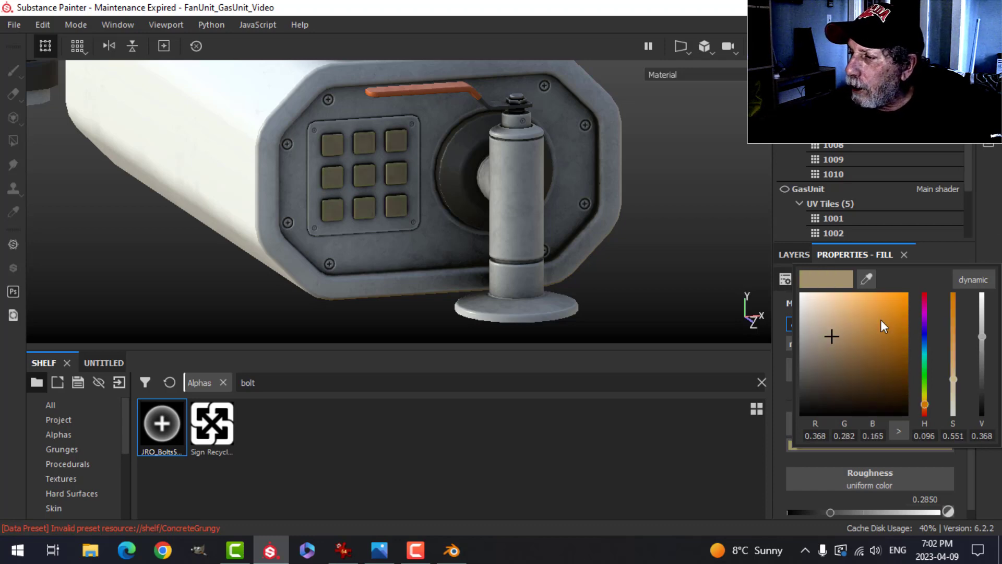
# Duplicate the Beige Btns layer and clear the mask of the copy.
pyautogui.keyDown('alt'); pyautogui.moveTo(464, 204); pyautogui.dragTo(494, 261); pyautogui.keyUp('alt')
pyautogui.scroll(4, 455, 246)
pyautogui.scroll(-3, 494, 261)
pyautogui.click(798, 254)
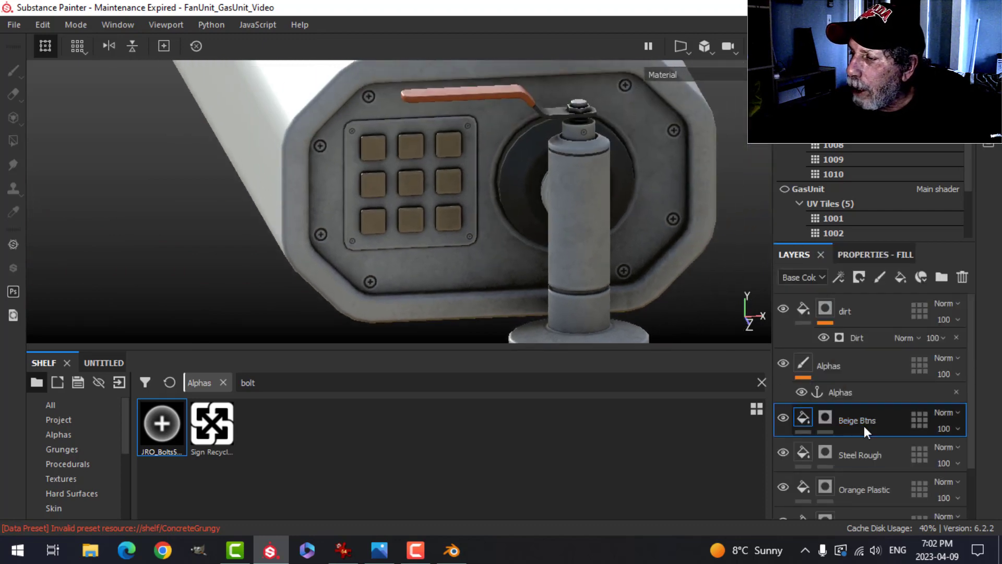
pyautogui.rightClick(855, 420)
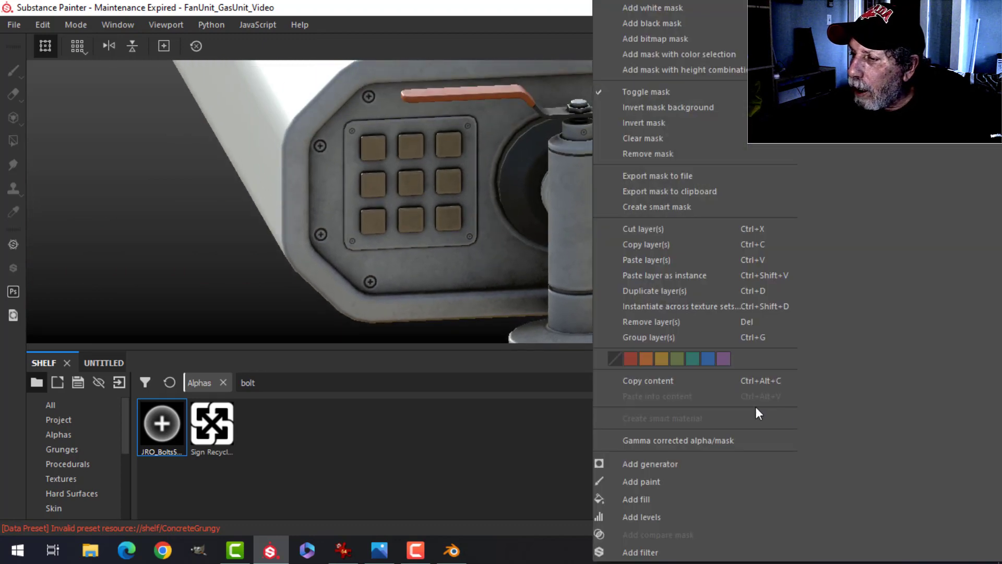
pyautogui.click(667, 291)
pyautogui.click(825, 417)
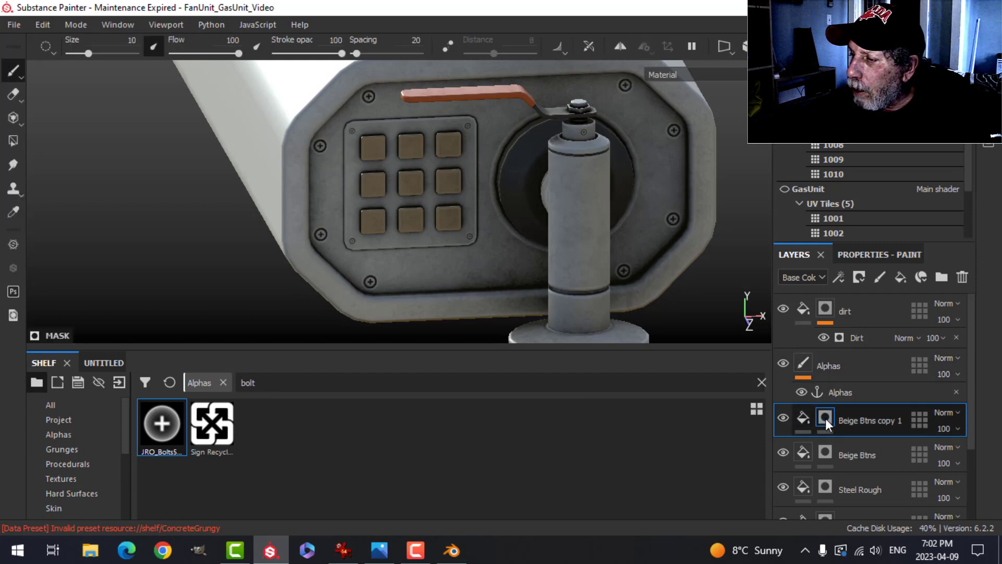
pyautogui.rightClick(825, 418)
pyautogui.click(858, 140)
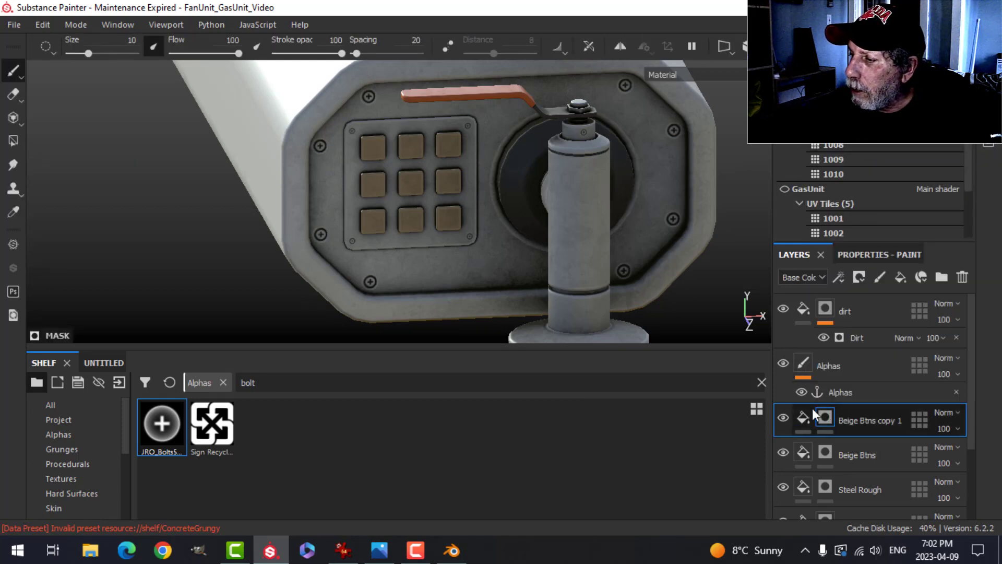
# Set the base color of the copied button layer to a dark orange, about R 0.511, G 0.215, B 0.022.
pyautogui.click(805, 416)
pyautogui.click(864, 255)
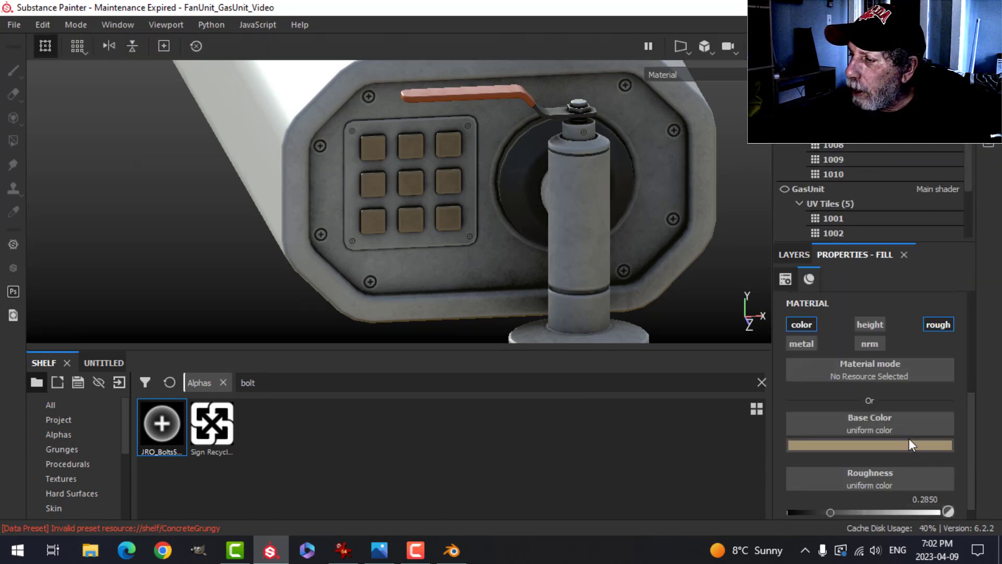
pyautogui.click(874, 443)
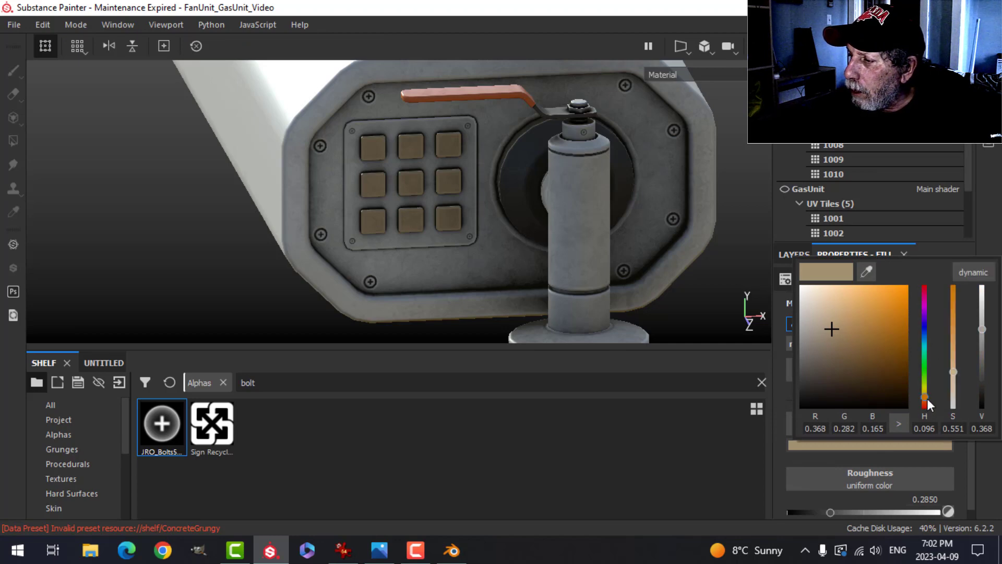
pyautogui.moveTo(927, 399); pyautogui.dragTo(927, 401)
pyautogui.moveTo(870, 326)
pyautogui.mouseDown()
pyautogui.moveTo(876, 312)
pyautogui.moveTo(882, 318)
pyautogui.mouseUp()
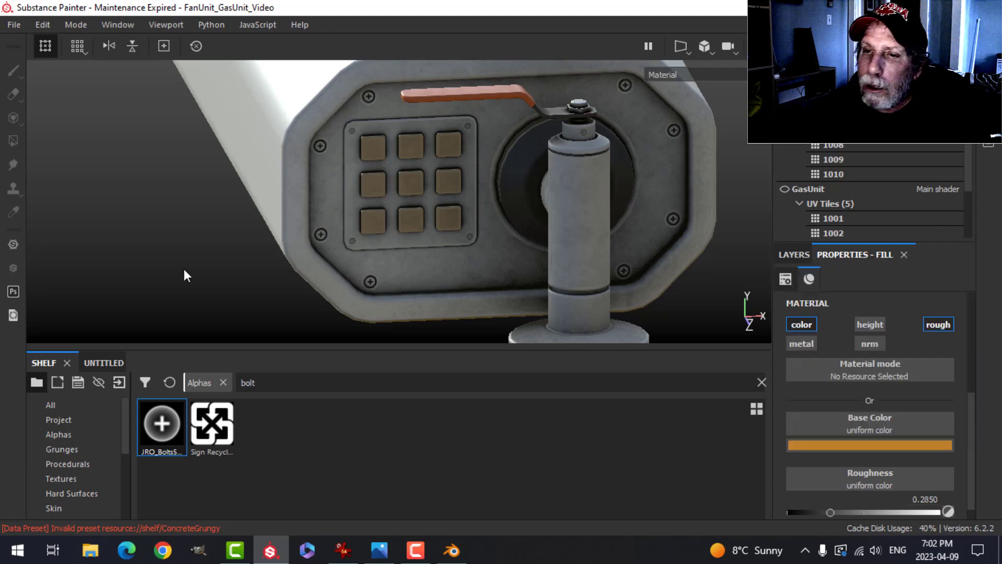
# Polygon-fill the keypad's top-middle, middle-right and bottom-left buttons in the copied layer's mask to reveal the orange.
pyautogui.click(794, 254)
pyautogui.click(827, 419)
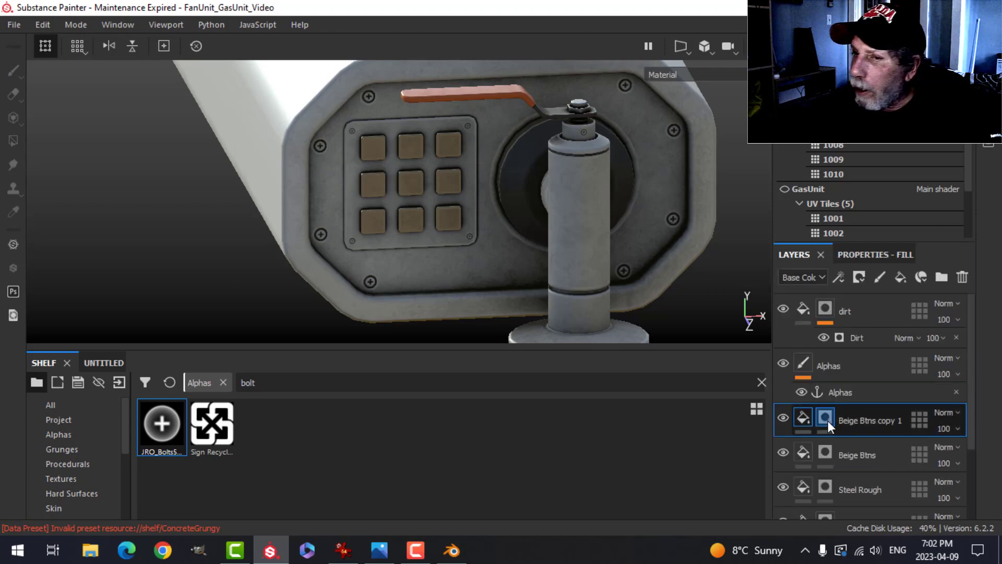
pyautogui.click(14, 140)
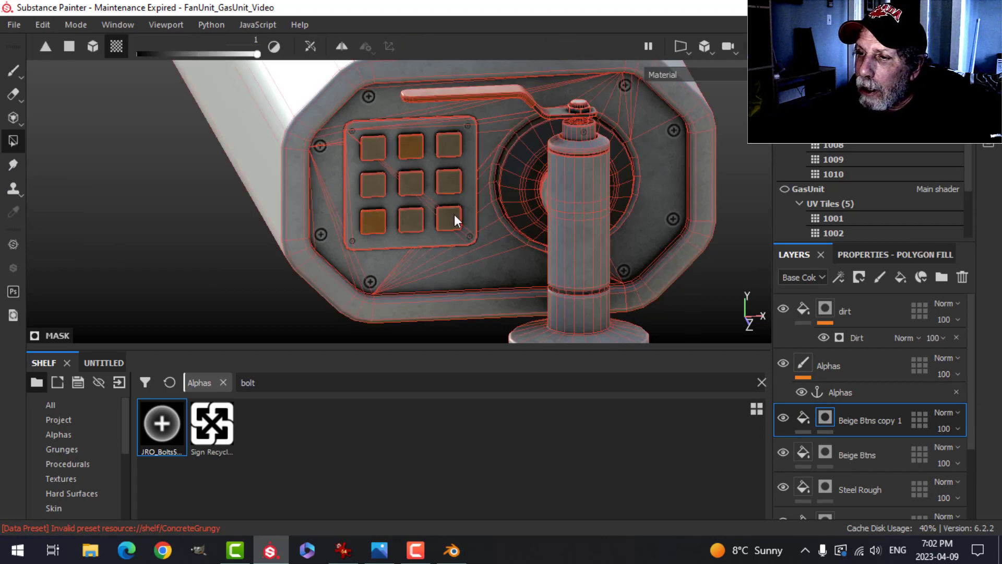
pyautogui.click(13, 71)
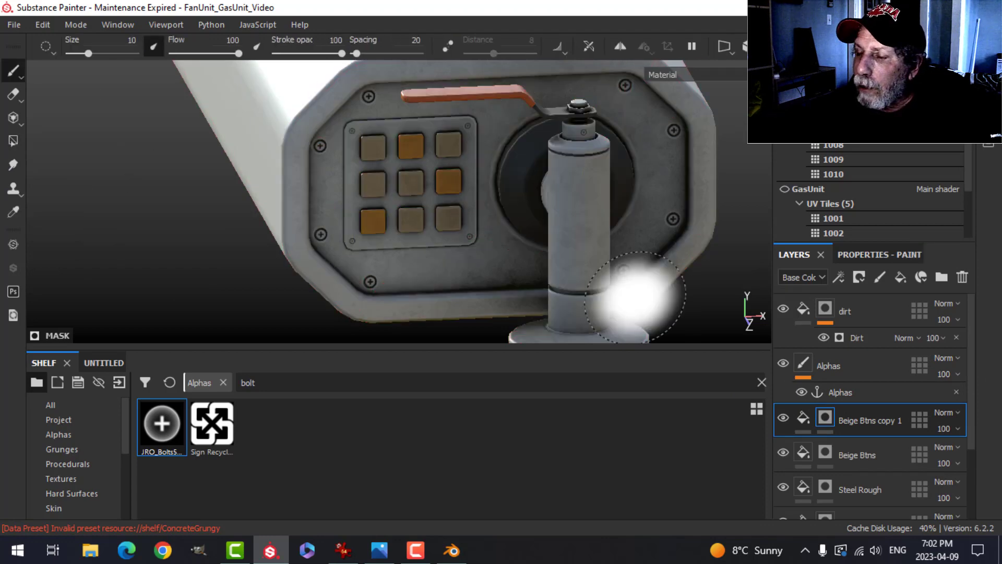
pyautogui.keyDown('alt'); pyautogui.moveTo(488, 275); pyautogui.dragTo(540, 244); pyautogui.keyUp('alt')
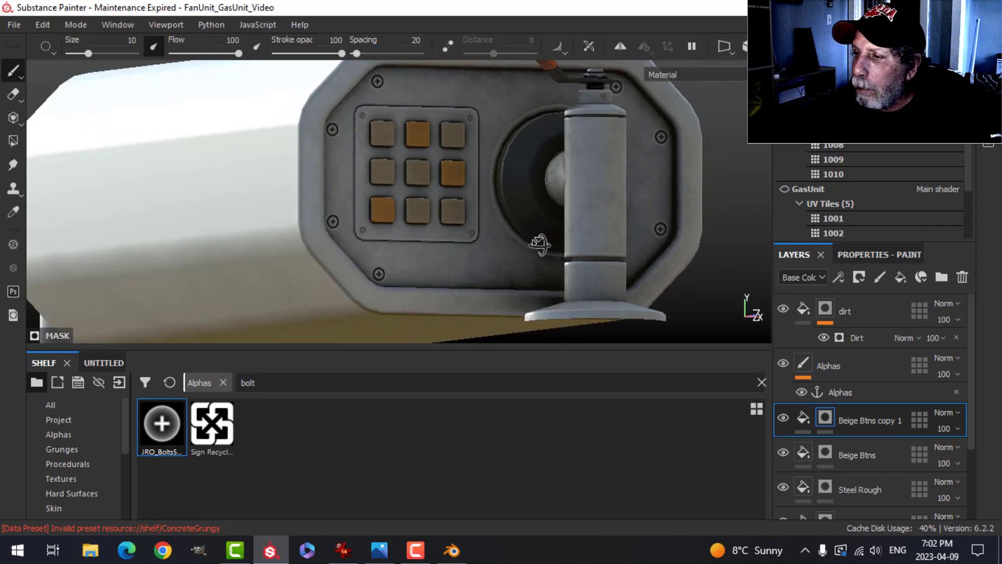
# Brighten the orange button layer's base color to about R 0.808, G 0.327, B 0.012.
pyautogui.click(812, 421)
pyautogui.click(874, 255)
pyautogui.click(882, 443)
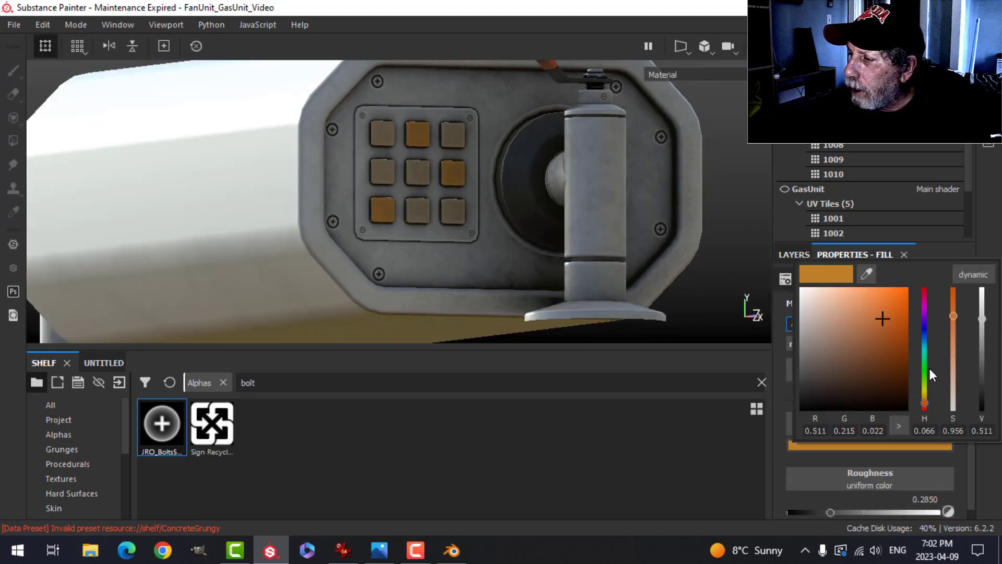
pyautogui.click(894, 299)
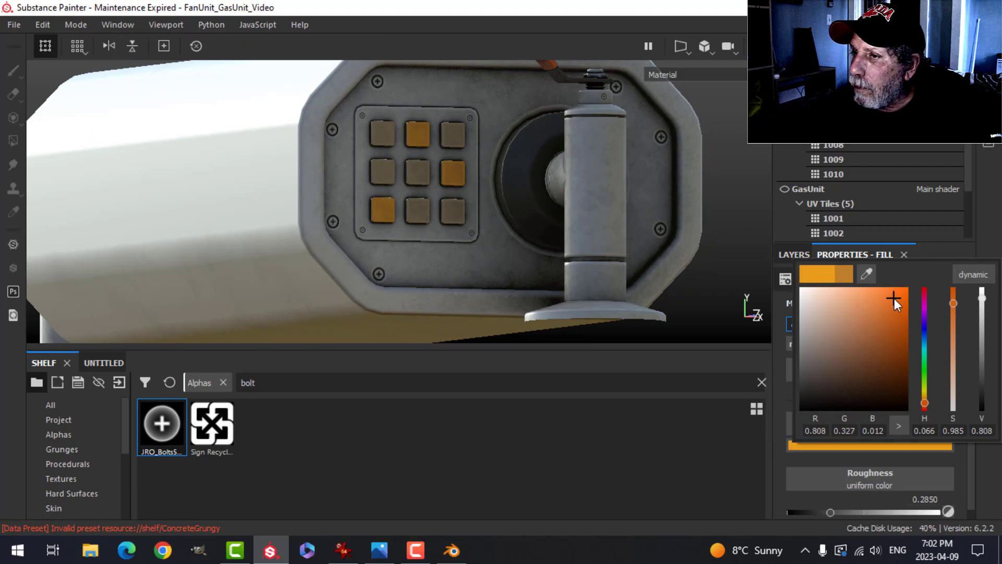
pyautogui.click(984, 216)
pyautogui.keyDown('alt'); pyautogui.moveTo(596, 197); pyautogui.dragTo(535, 213); pyautogui.keyUp('alt')
pyautogui.scroll(-3, 642, 246)
pyautogui.keyDown('alt'); pyautogui.moveTo(639, 244); pyautogui.dragTo(582, 253, button='middle'); pyautogui.keyUp('alt')
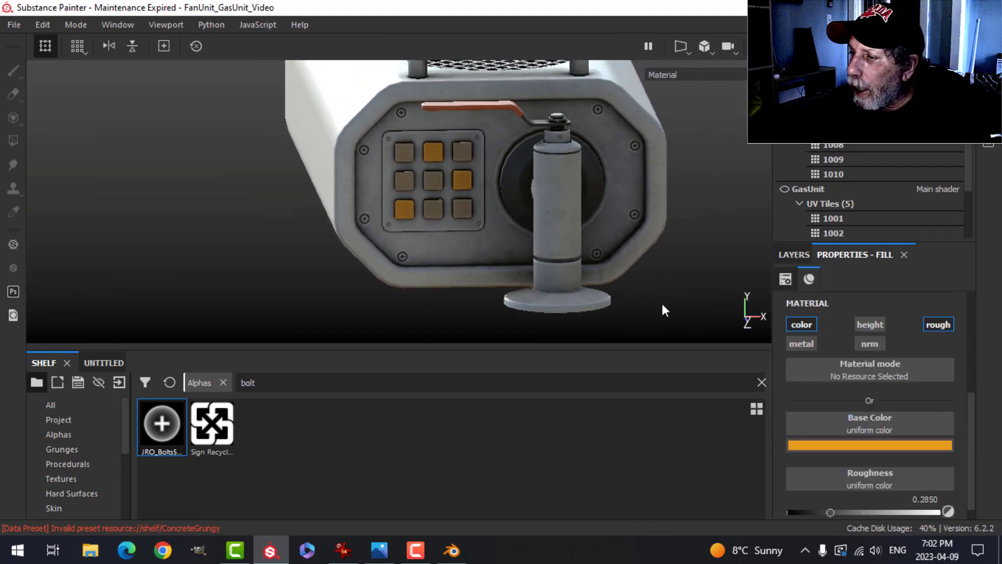
# Rename the copied button layer to "Orange Btns".
pyautogui.click(799, 257)
pyautogui.doubleClick(850, 420)
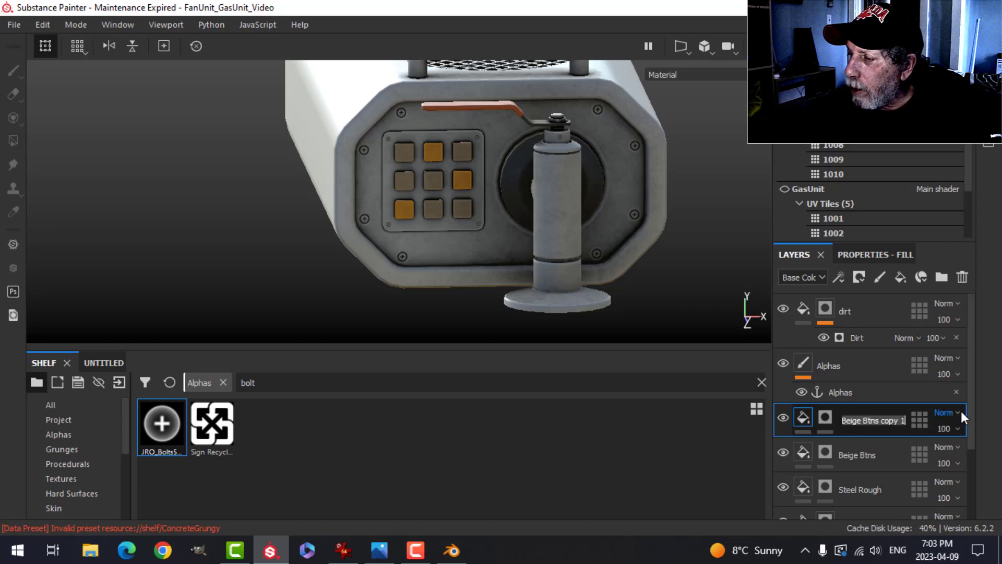
pyautogui.write('Orang')
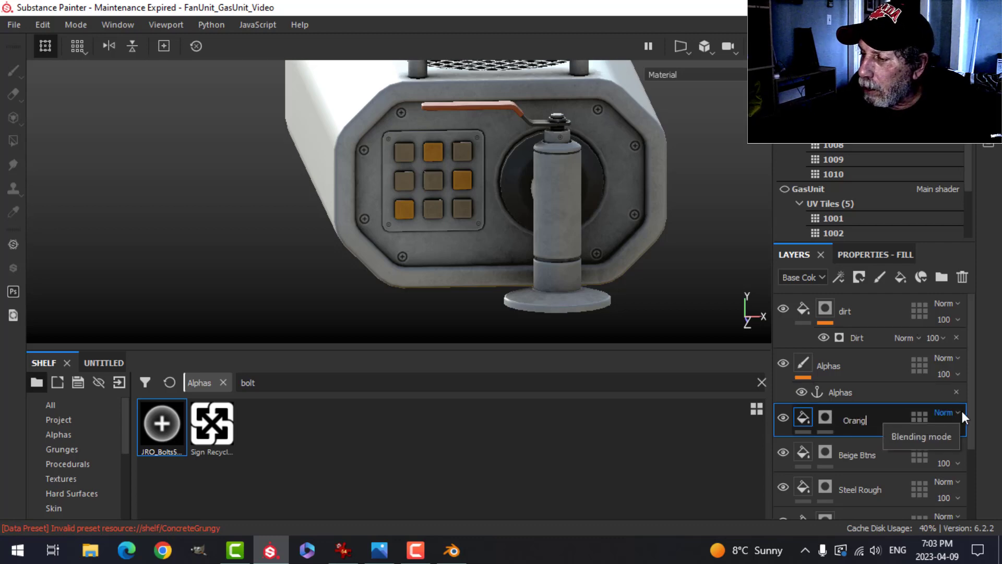
pyautogui.write('e Btns')
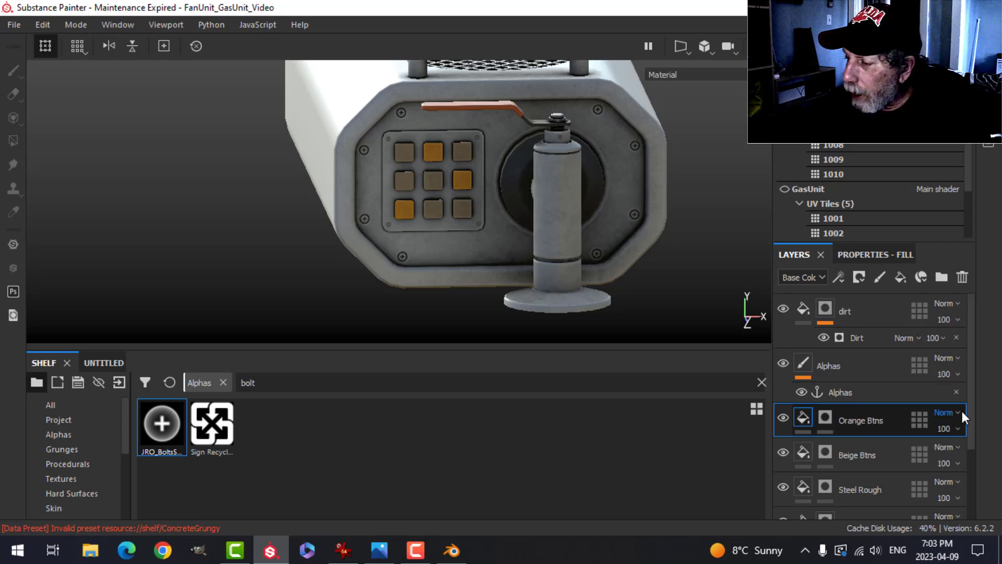
# Duplicate the Orange Btns layer and clear the mask of the copy.
pyautogui.rightClick(840, 419)
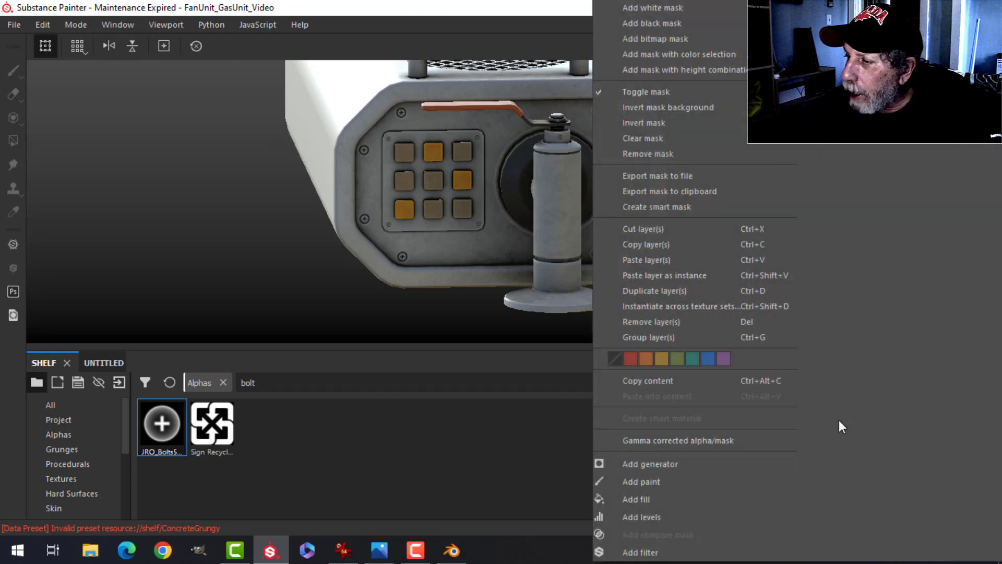
pyautogui.click(663, 290)
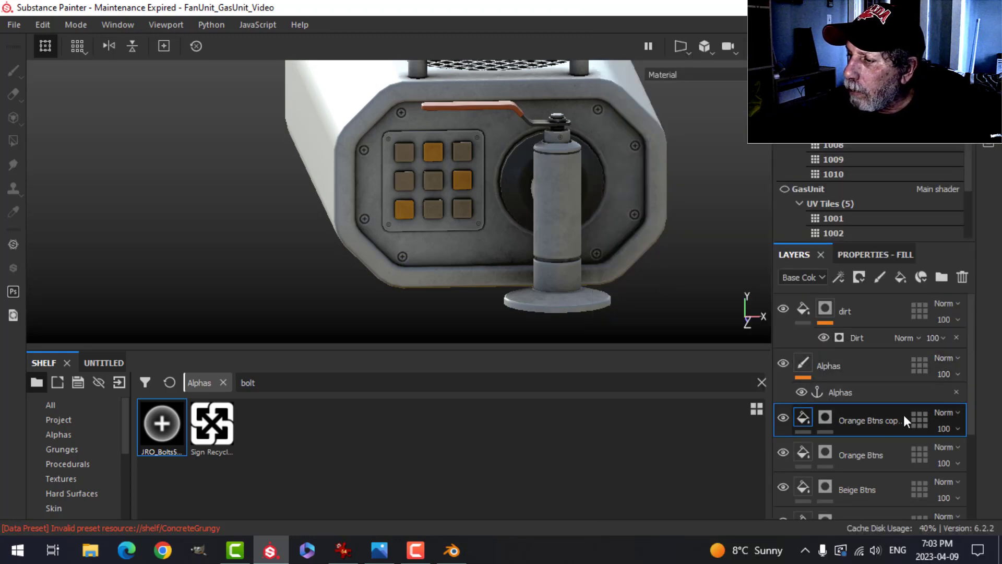
pyautogui.rightClick(824, 415)
pyautogui.click(850, 256)
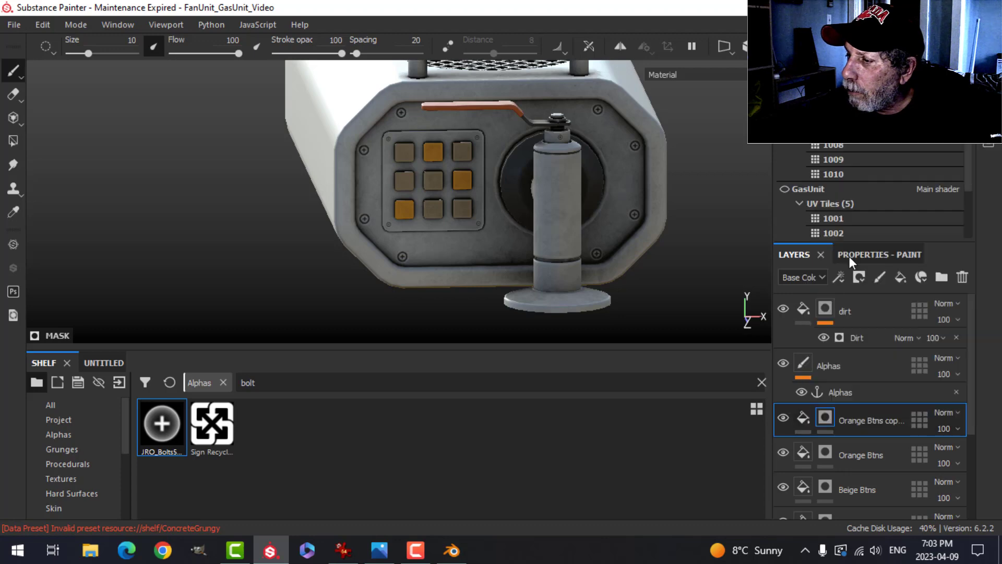
# Shift the hue of the Orange Btns copy's base color to a bright green.
pyautogui.click(802, 422)
pyautogui.click(856, 255)
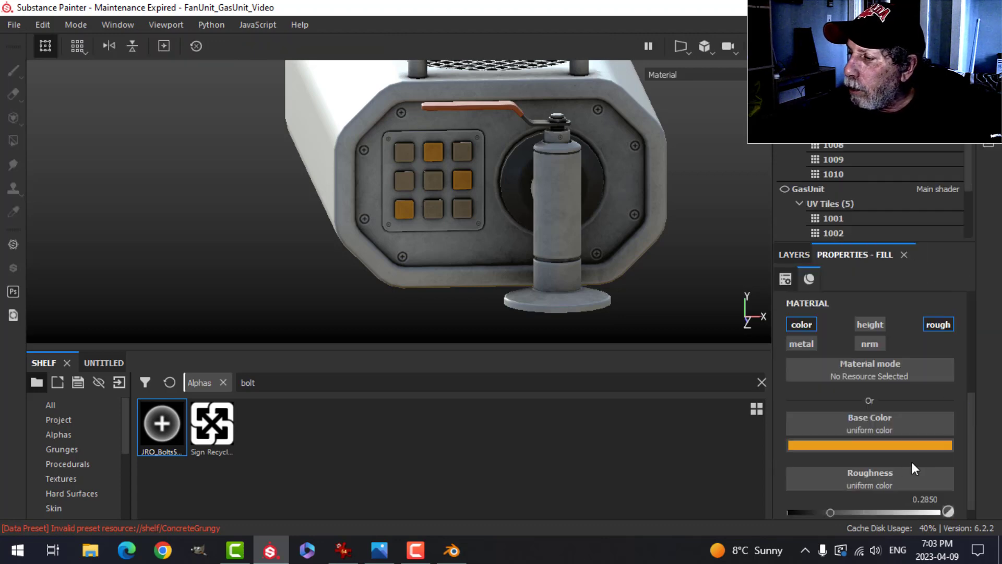
pyautogui.click(876, 445)
pyautogui.moveTo(927, 383); pyautogui.dragTo(925, 364)
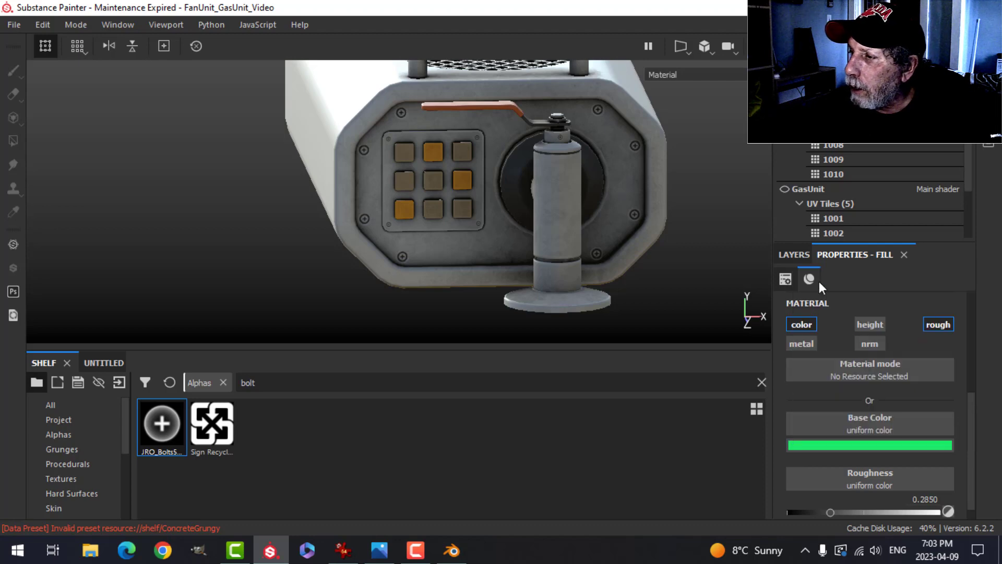
# Polygon-fill the keypad's top-left and bottom-middle buttons in the green layer's mask.
pyautogui.click(794, 254)
pyautogui.click(825, 416)
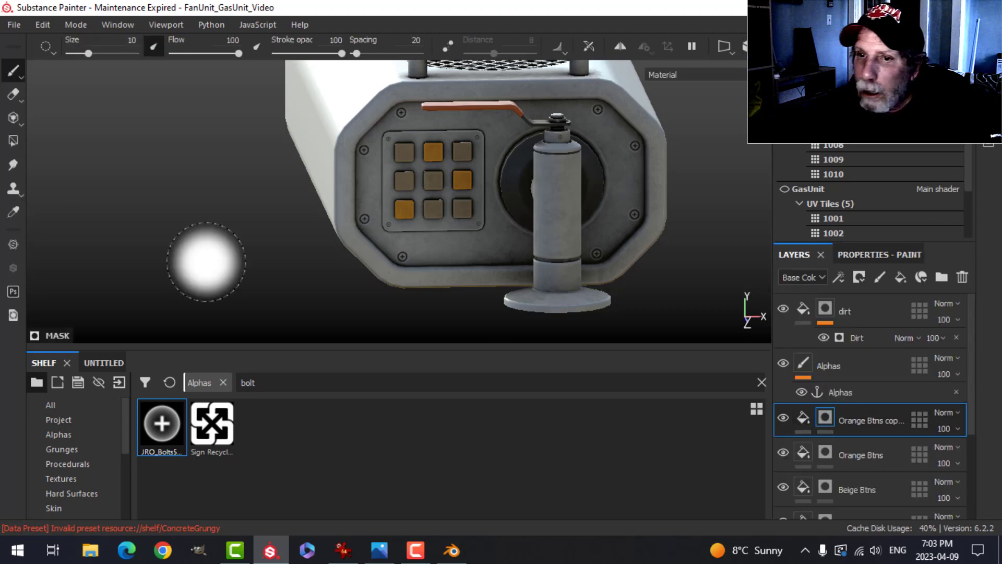
pyautogui.click(13, 140)
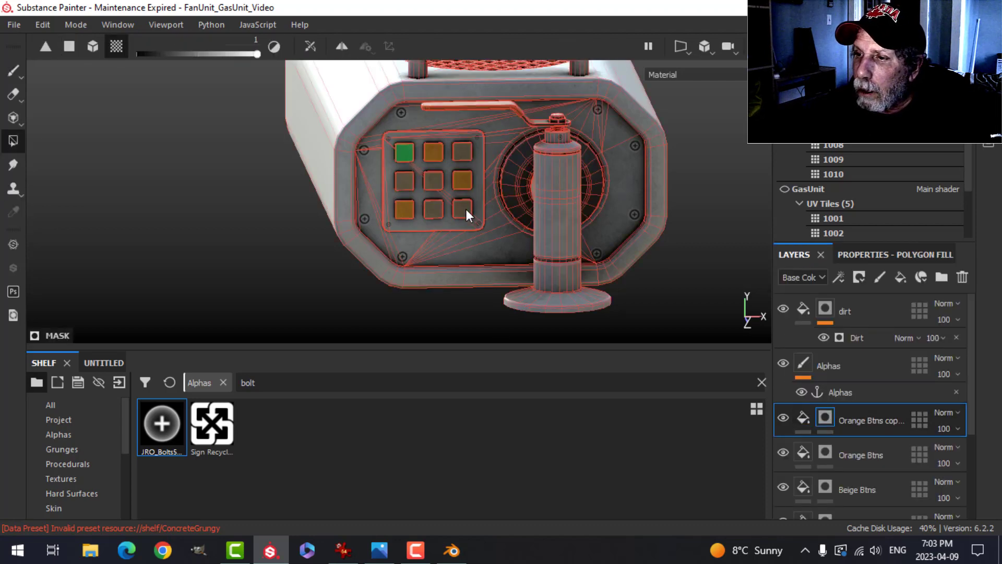
pyautogui.click(435, 209)
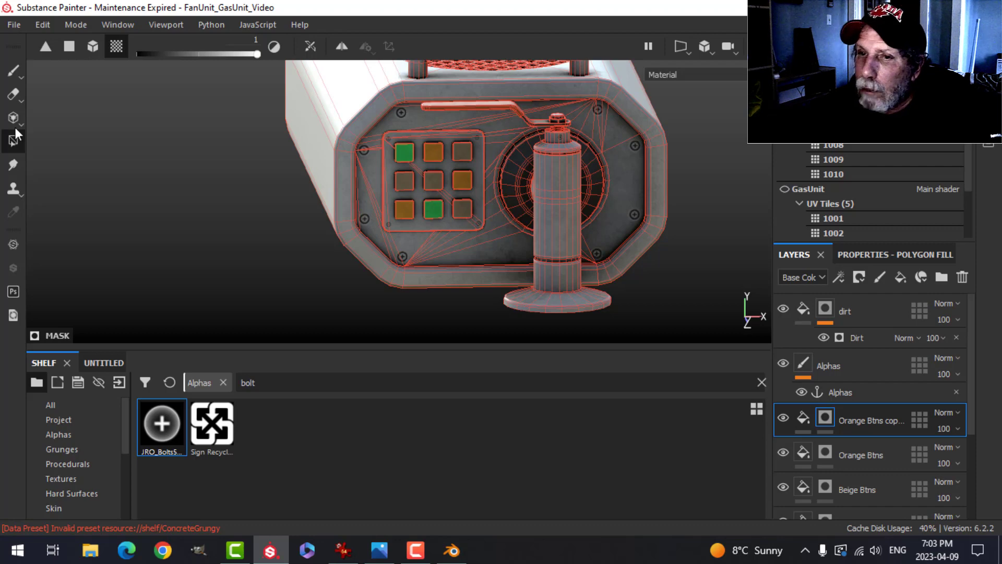
pyautogui.click(13, 70)
# Rename the green button layer to "Green Btns".
pyautogui.keyDown('alt'); pyautogui.moveTo(522, 195); pyautogui.dragTo(570, 255); pyautogui.keyUp('alt')
pyautogui.scroll(-4, 579, 244)
pyautogui.doubleClick(873, 421)
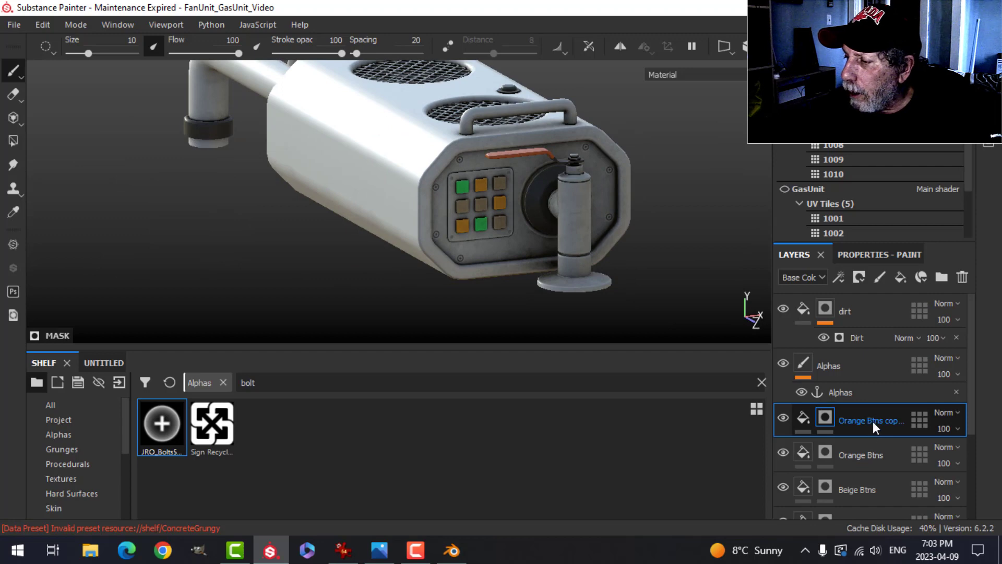
pyautogui.write('Green Btns')
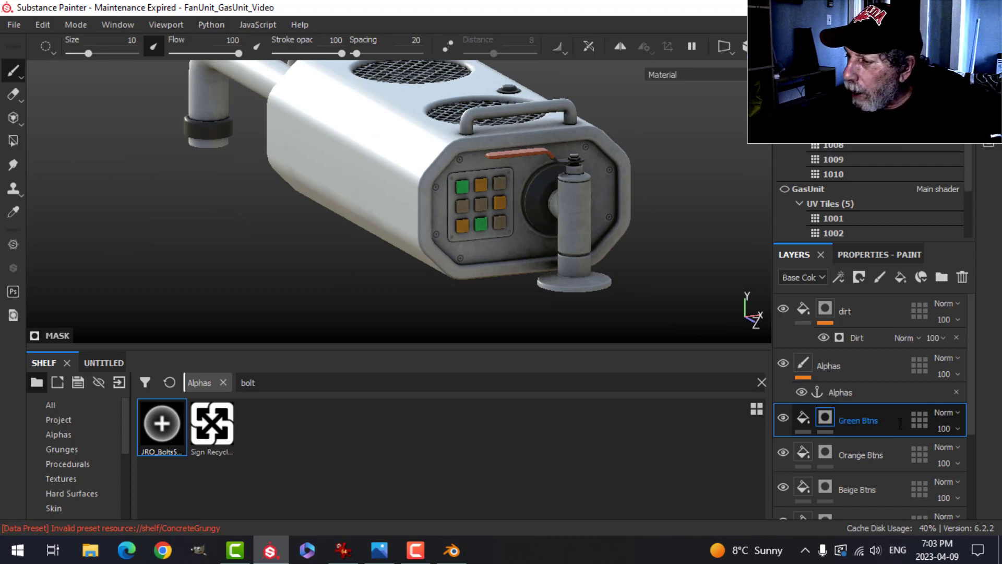
pyautogui.press('Return')
pyautogui.scroll(5, 516, 261)
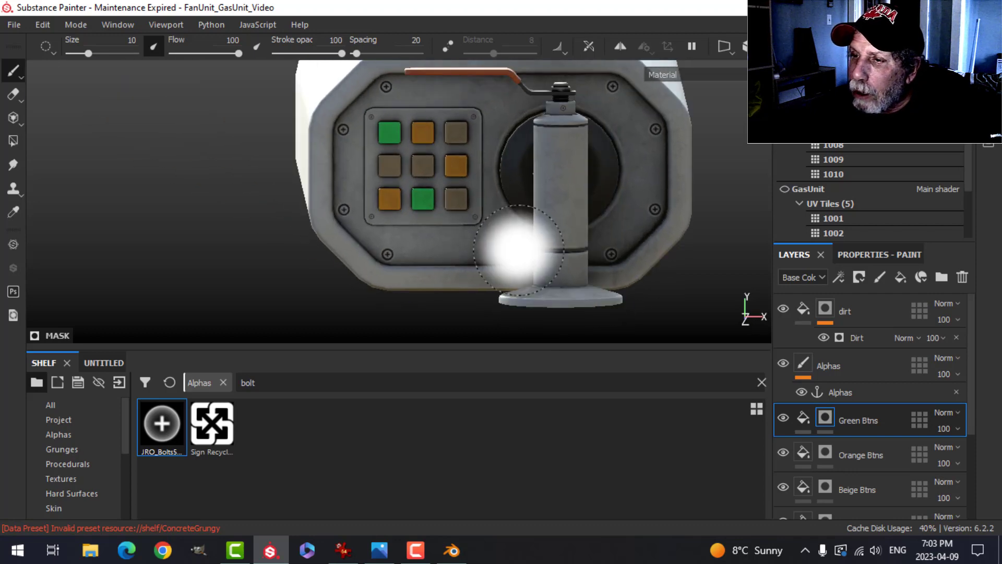
pyautogui.scroll(3, 473, 246)
pyautogui.keyDown('alt'); pyautogui.moveTo(469, 246); pyautogui.dragTo(484, 279, button='middle'); pyautogui.keyUp('alt')
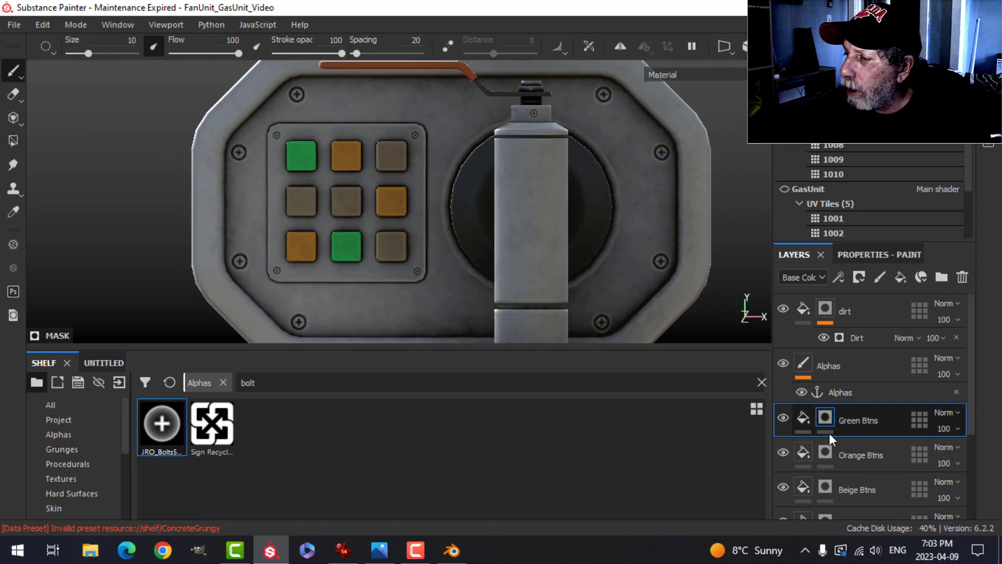
# Add a paint layer named "Btn Shine" above Green Btns and set its brush to color only with a light grey base color.
pyautogui.click(877, 276)
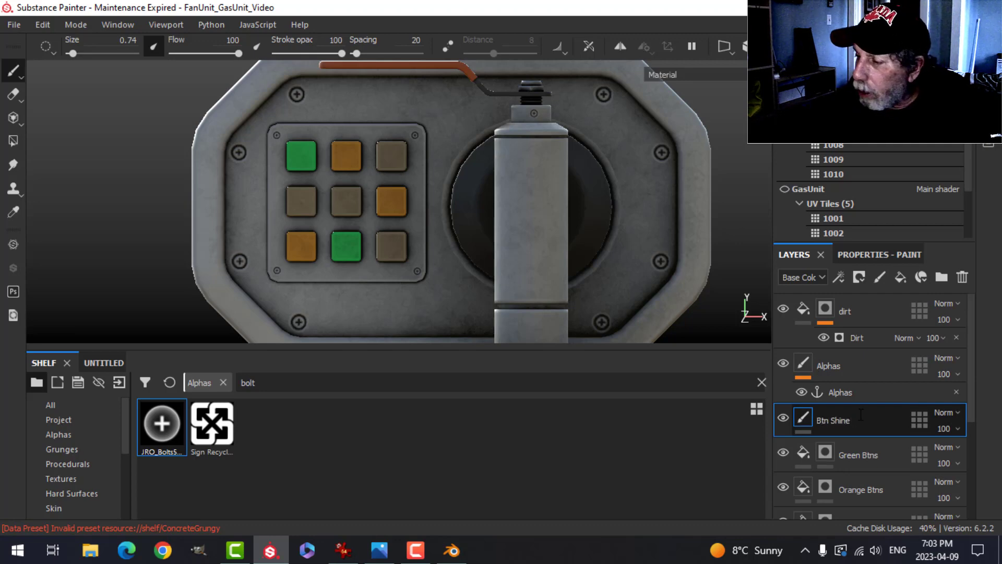
pyautogui.click(861, 255)
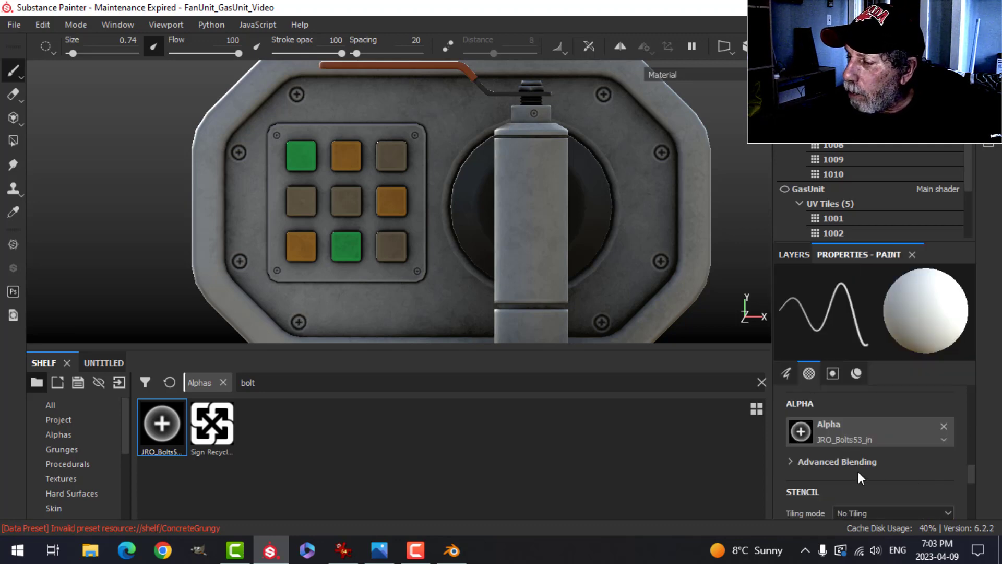
pyautogui.scroll(-3, 856, 471)
pyautogui.scroll(4, 853, 472)
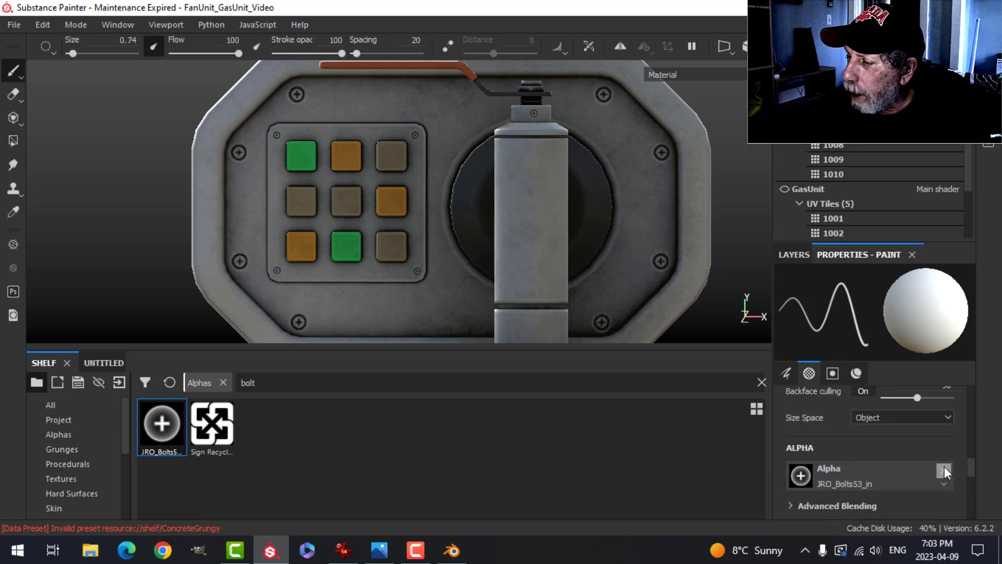
pyautogui.scroll(-4, 859, 466)
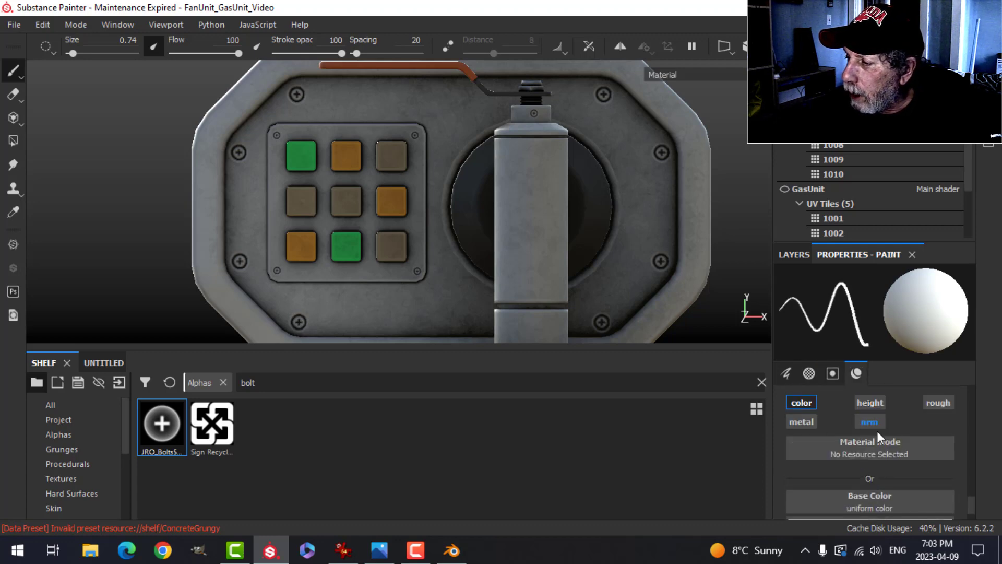
pyautogui.scroll(-1, 871, 436)
pyautogui.click(866, 493)
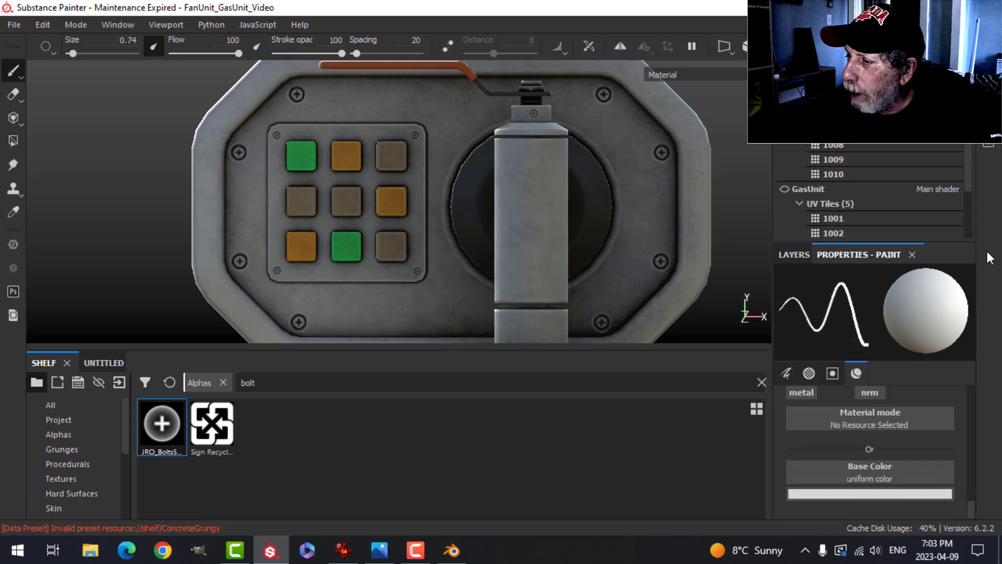
# Search the alphas for "sq", load the solid square as the brush alpha and set the brush size to 1.74.
pyautogui.click(58, 435)
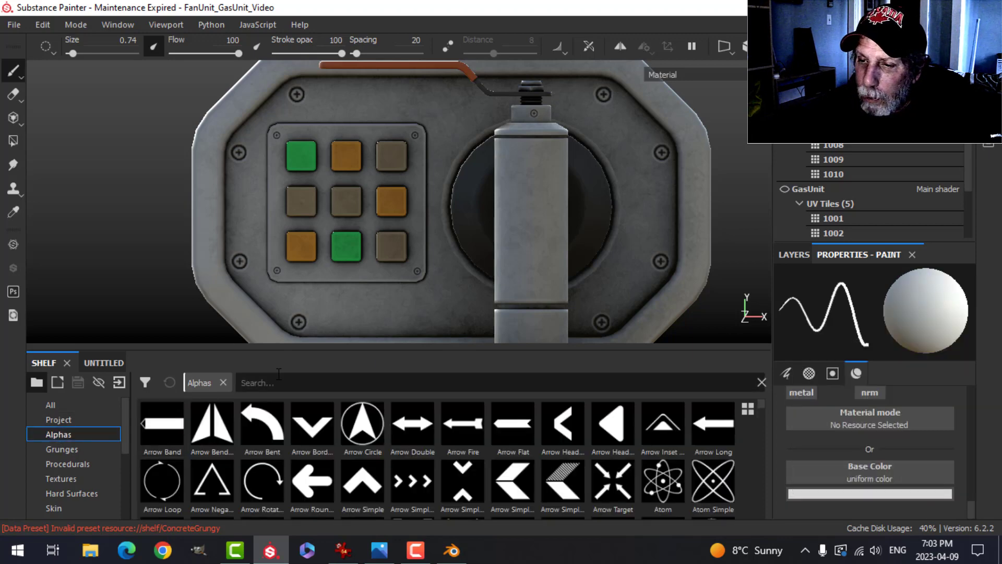
pyautogui.write('sq')
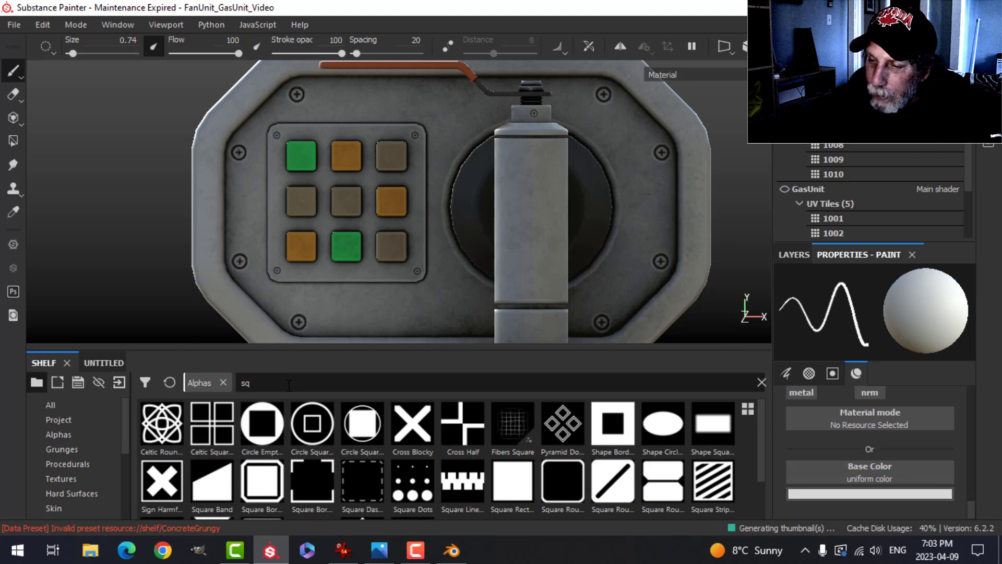
pyautogui.click(514, 477)
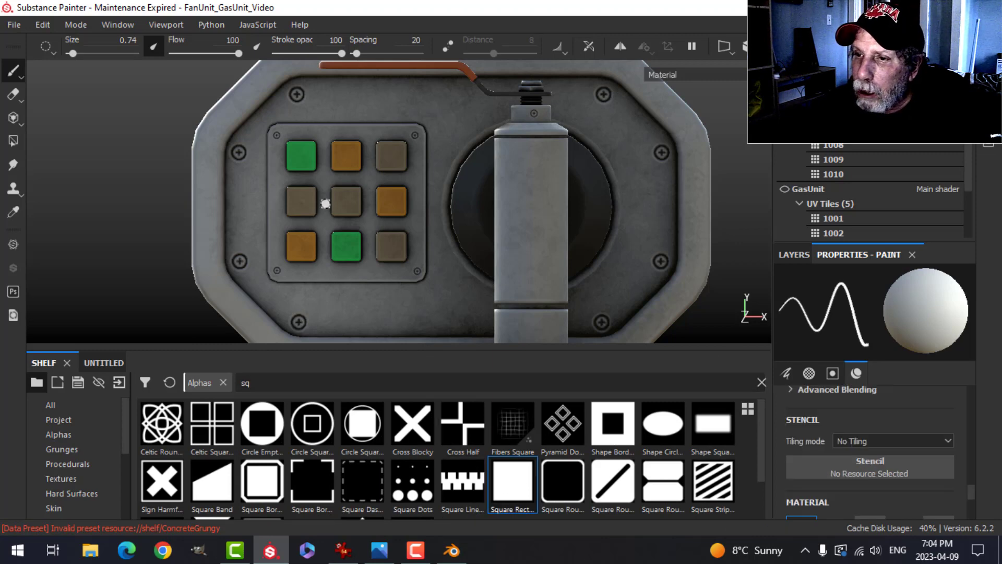
pyautogui.scroll(3, 321, 173)
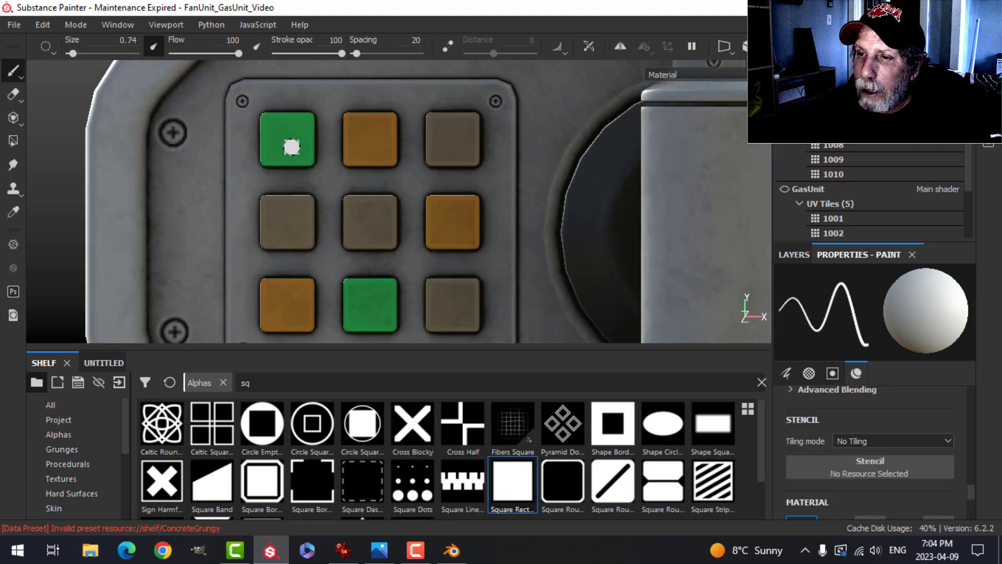
pyautogui.keyDown('ctrl'); pyautogui.moveTo(294, 142); pyautogui.dragTo(313, 143, button='right'); pyautogui.keyUp('ctrl')
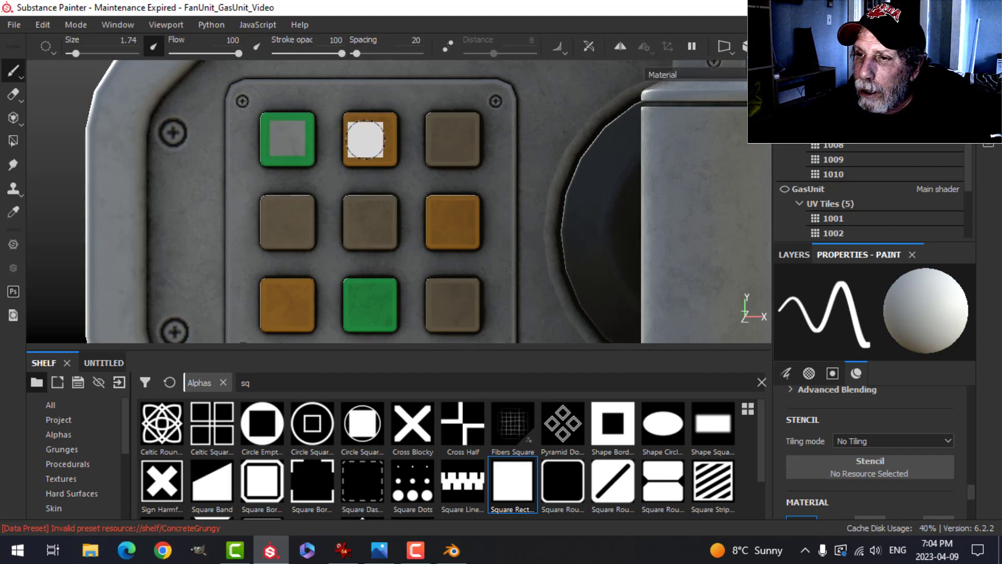
pyautogui.hotkey('ctrl', 'z')
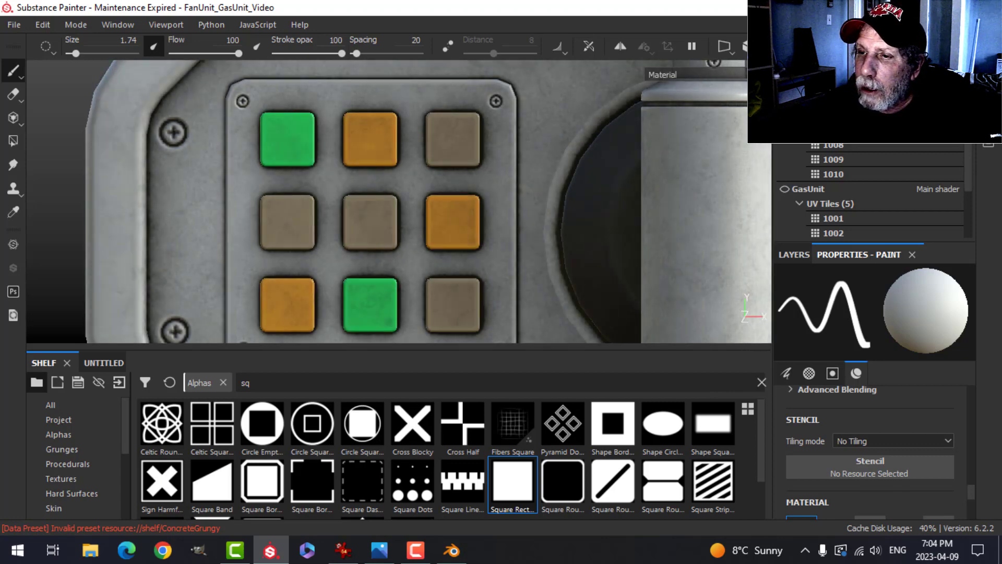
# Stamp a light grey square in the center of each of the nine keypad buttons on the Btn Shine layer.
pyautogui.click(287, 139)
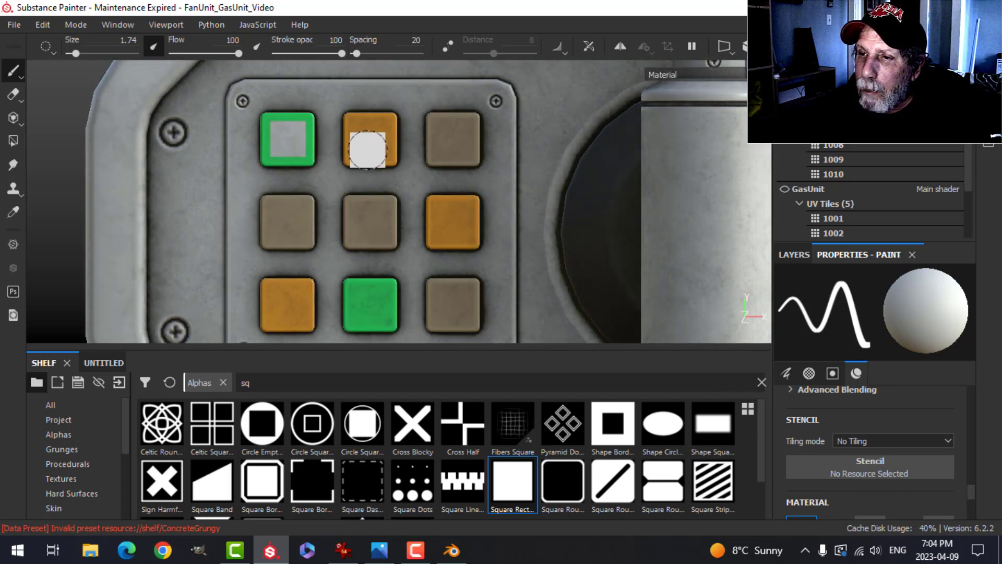
pyautogui.click(369, 140)
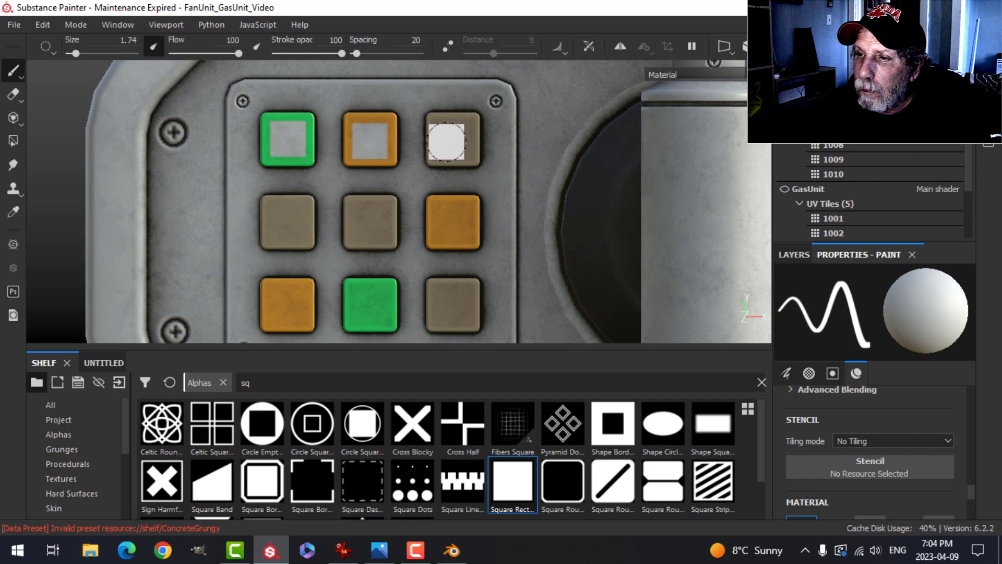
pyautogui.click(453, 139)
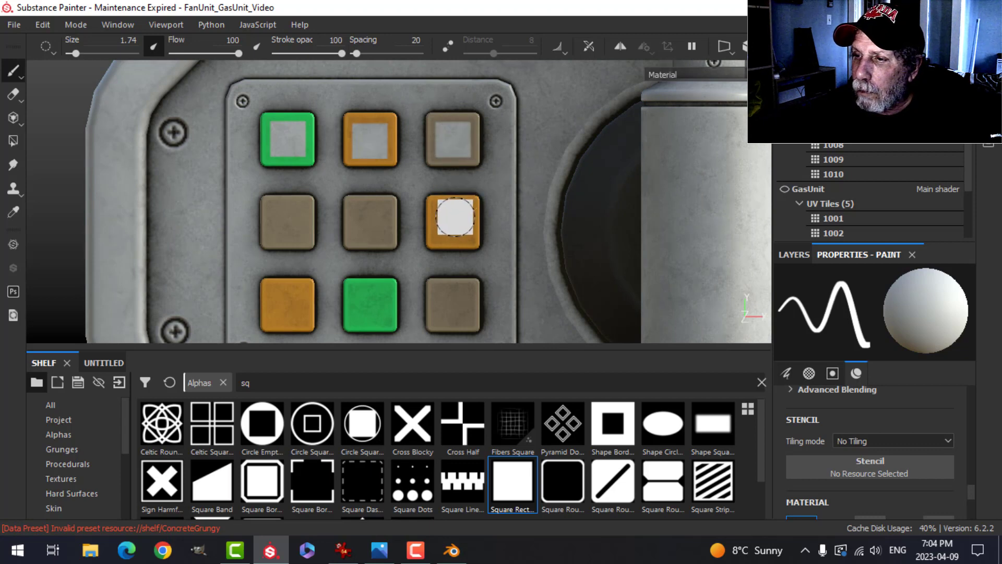
pyautogui.click(454, 224)
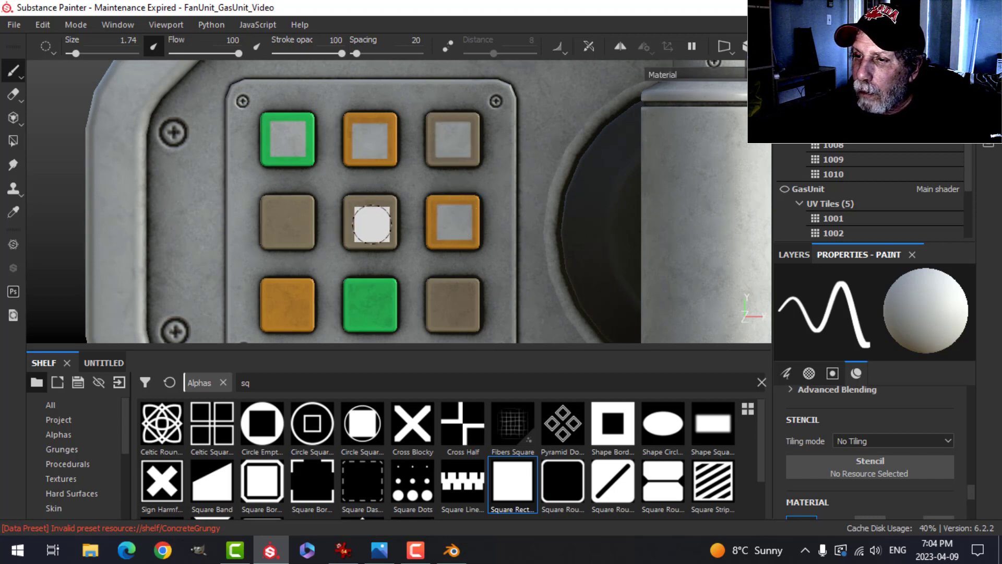
pyautogui.click(370, 223)
pyautogui.click(288, 222)
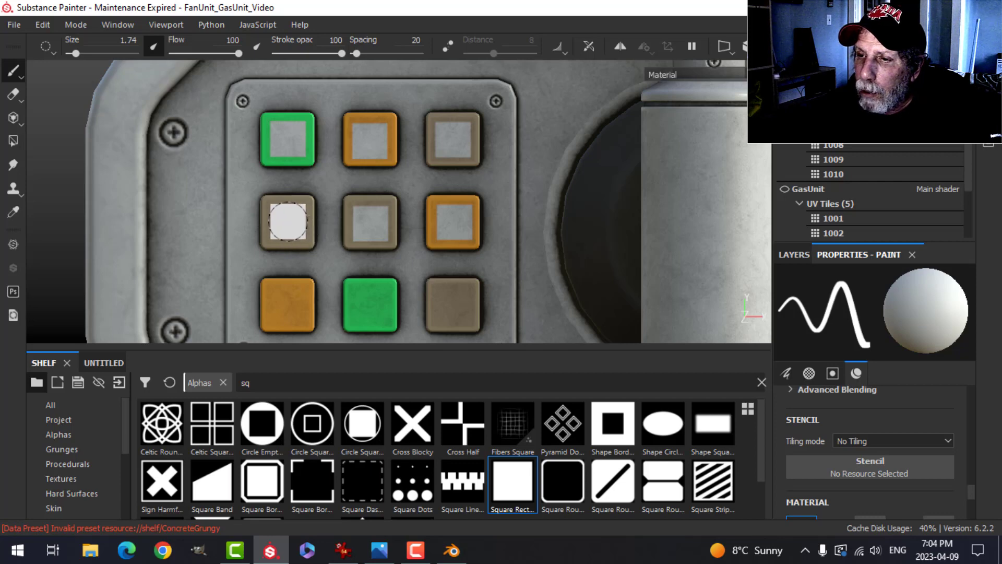
pyautogui.click(287, 305)
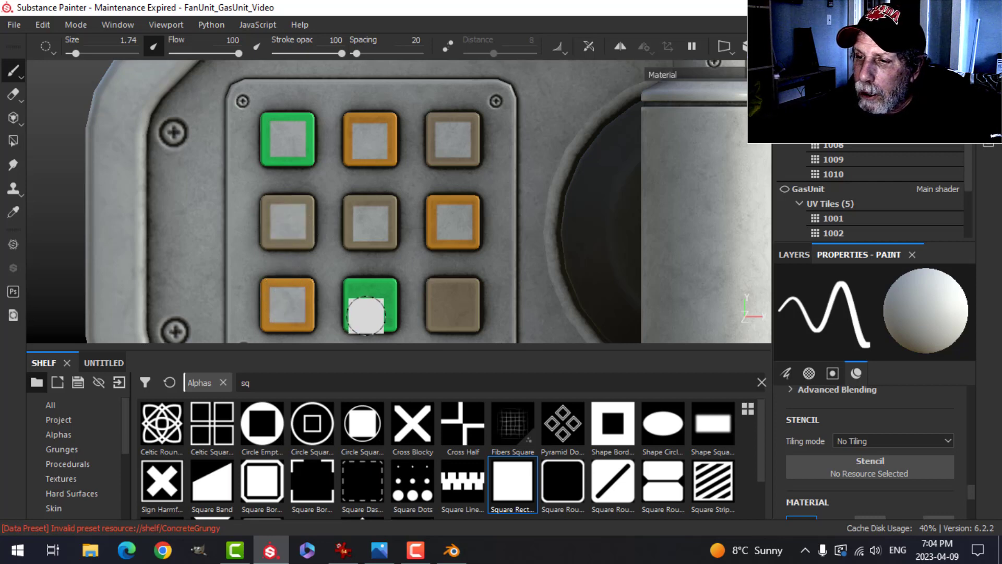
pyautogui.click(370, 304)
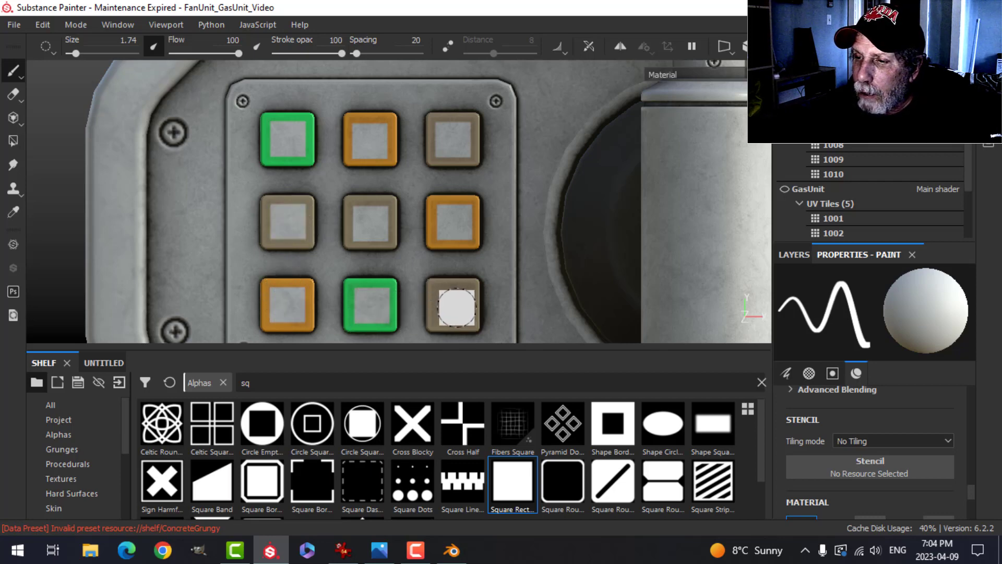
pyautogui.click(454, 305)
# Add a Blur filter to the Btn Shine layer.
pyautogui.scroll(-3, 538, 278)
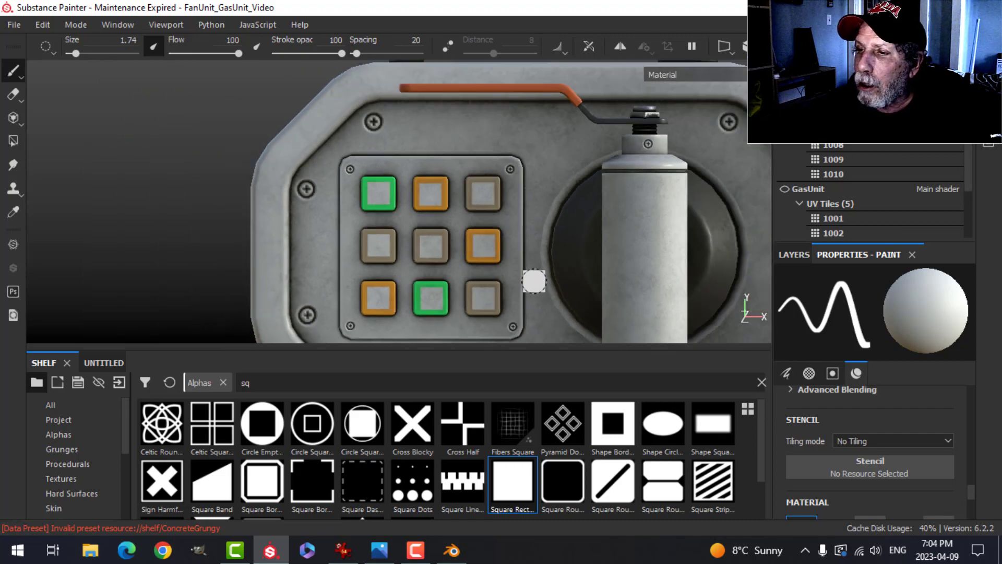
pyautogui.keyDown('alt'); pyautogui.moveTo(538, 277); pyautogui.dragTo(673, 307); pyautogui.keyUp('alt')
pyautogui.click(793, 254)
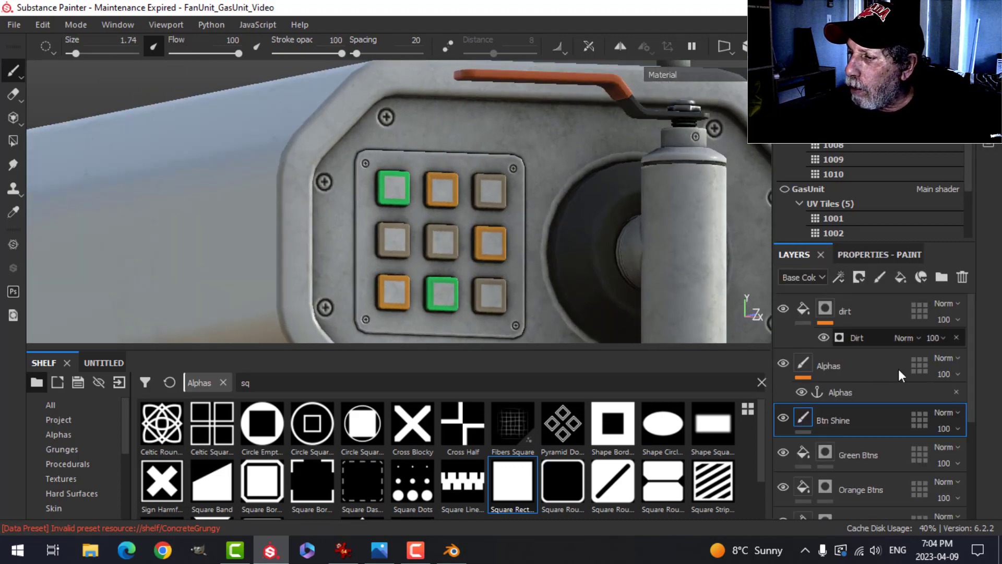
pyautogui.rightClick(801, 419)
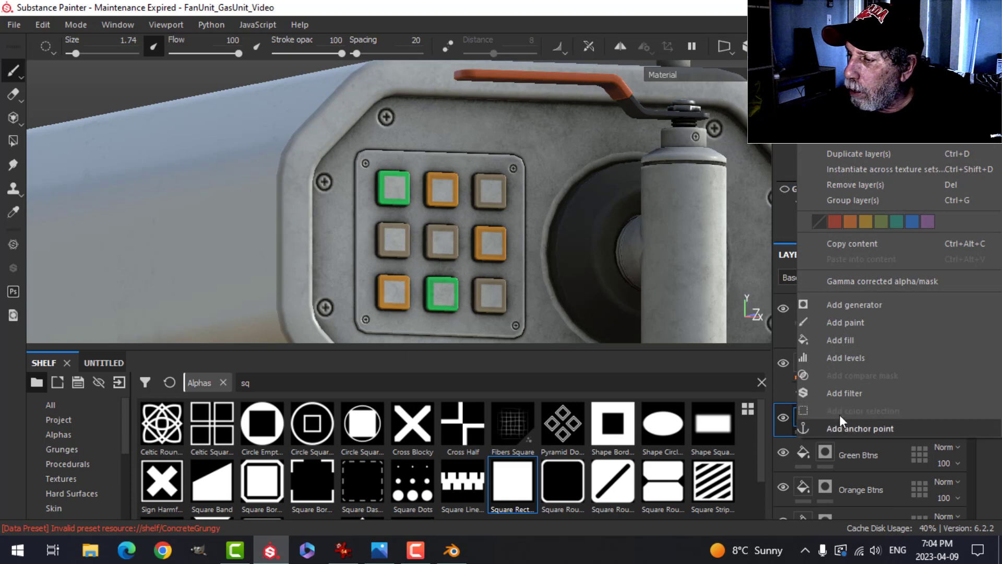
pyautogui.click(842, 392)
pyautogui.click(876, 252)
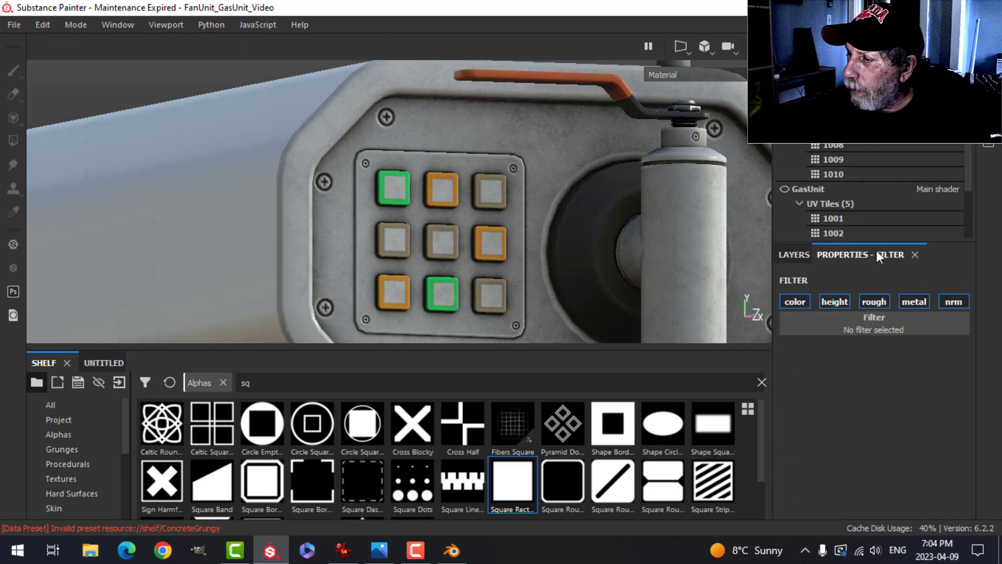
pyautogui.click(870, 324)
pyautogui.click(918, 377)
pyautogui.scroll(3, 483, 269)
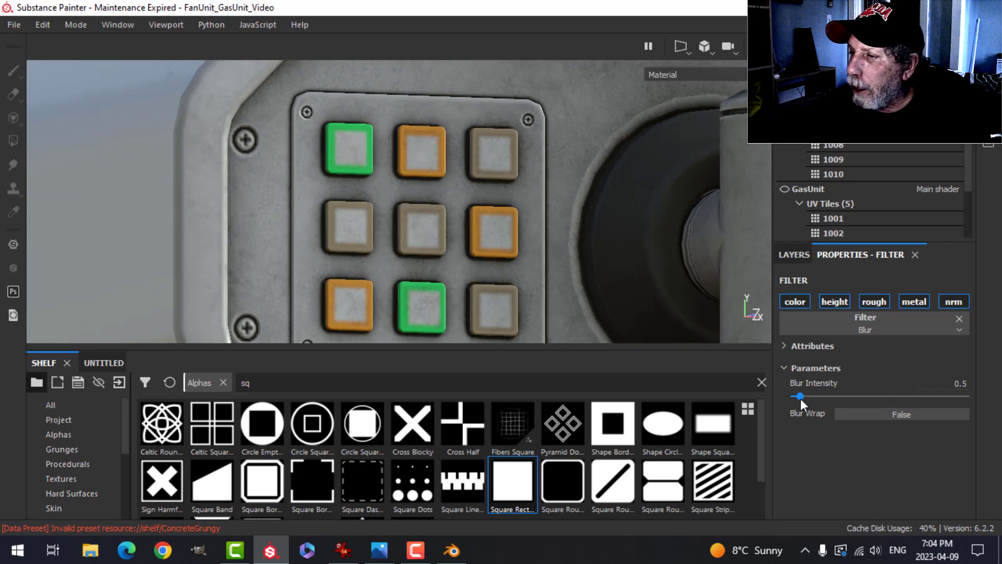
# Set the Btn Shine filter's Blur Intensity to 3.32 and save the project.
pyautogui.moveTo(800, 399); pyautogui.dragTo(825, 393)
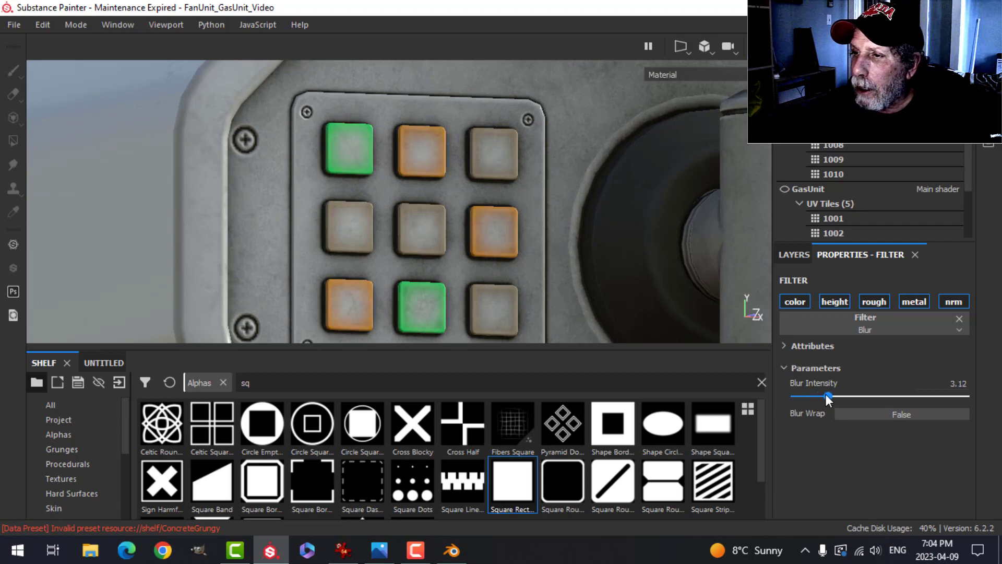
pyautogui.scroll(-3, 458, 229)
pyautogui.scroll(-3, 458, 230)
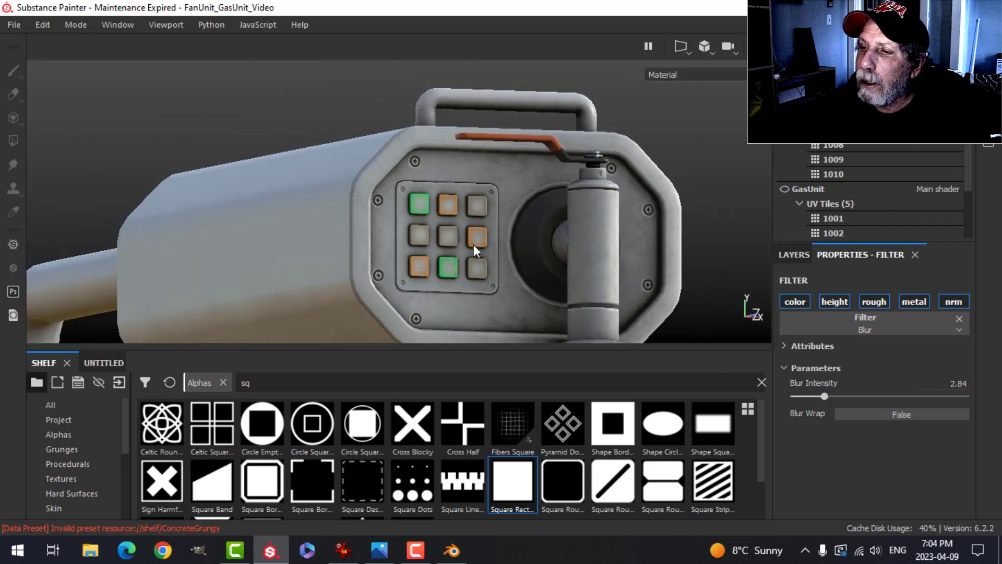
pyautogui.keyDown('alt'); pyautogui.moveTo(474, 244); pyautogui.dragTo(521, 265); pyautogui.keyUp('alt')
pyautogui.scroll(2, 521, 265)
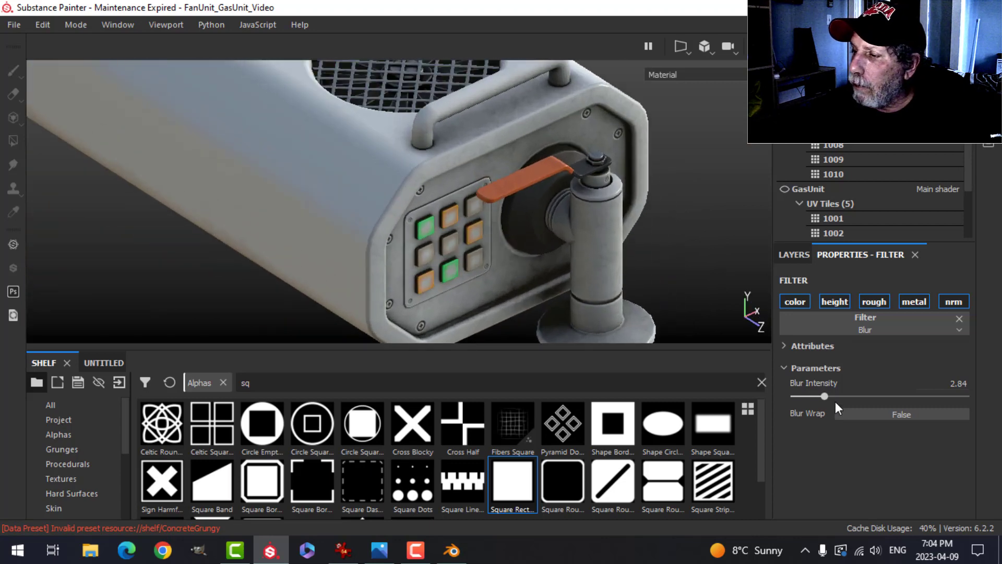
pyautogui.click(830, 396)
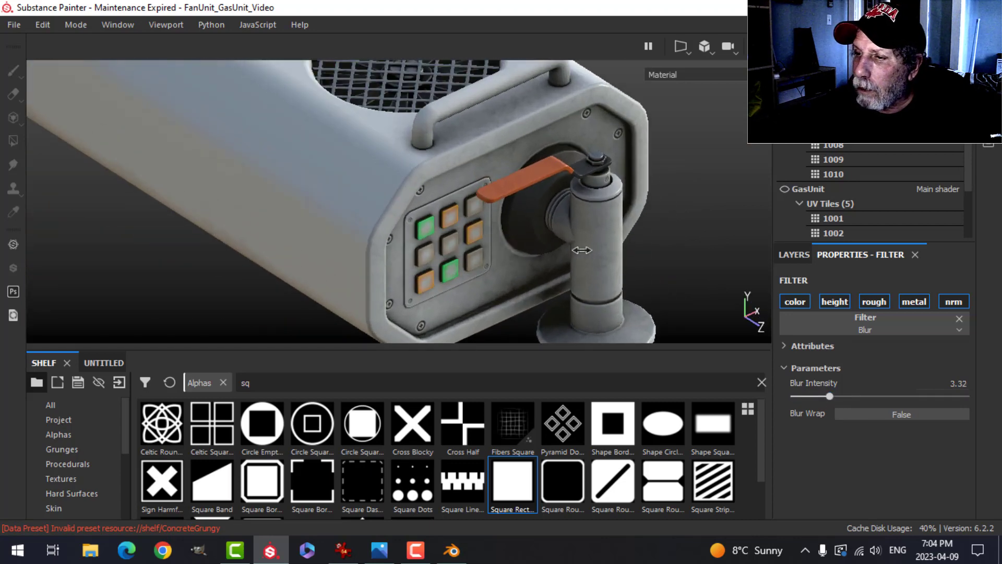
pyautogui.keyDown('alt'); pyautogui.moveTo(560, 253); pyautogui.dragTo(528, 240); pyautogui.keyUp('alt')
pyautogui.hotkey('ctrl', 's')
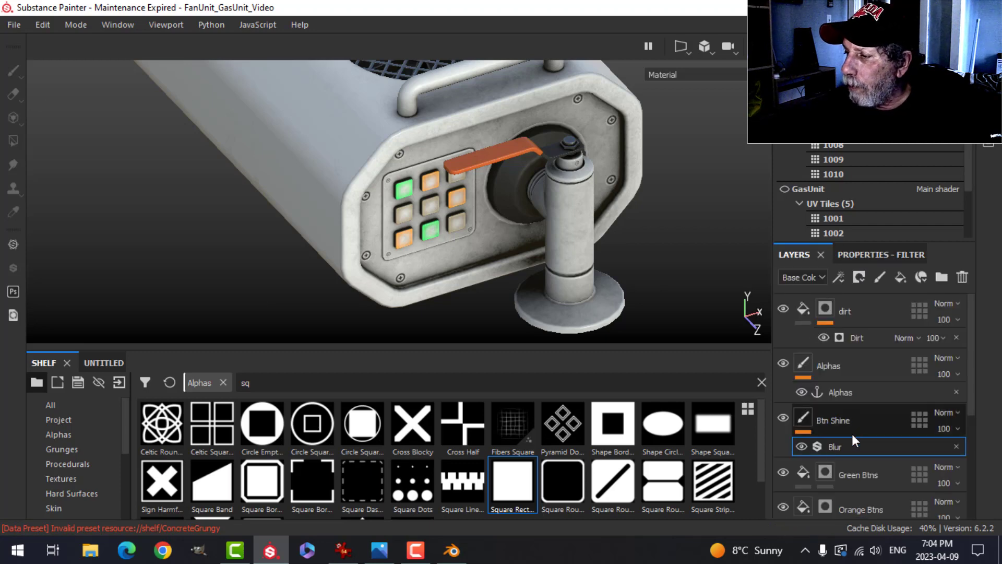
# Add an Emissive channel to the FanUnit texture set.
pyautogui.click(850, 424)
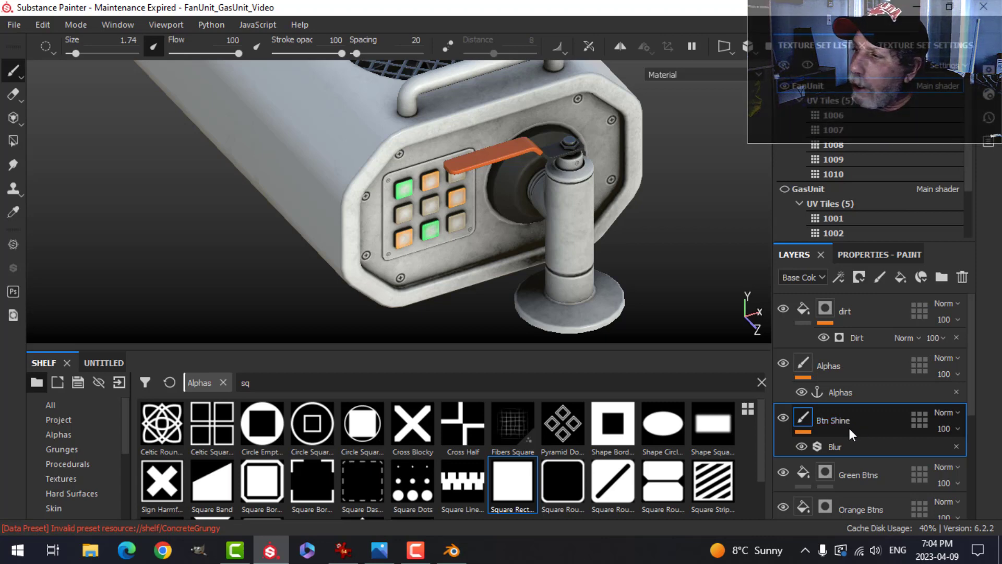
pyautogui.click(918, 44)
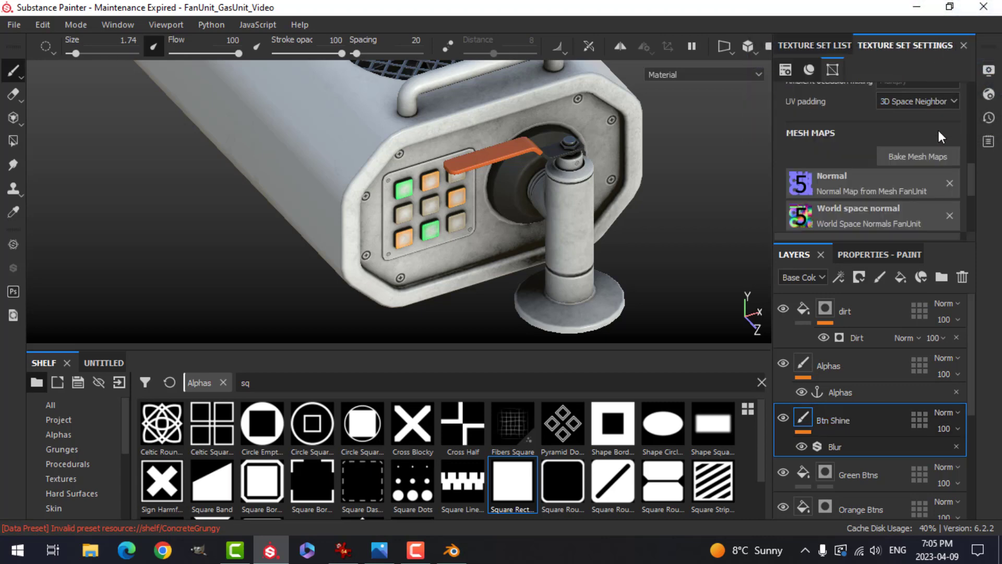
pyautogui.moveTo(972, 174); pyautogui.dragTo(973, 135)
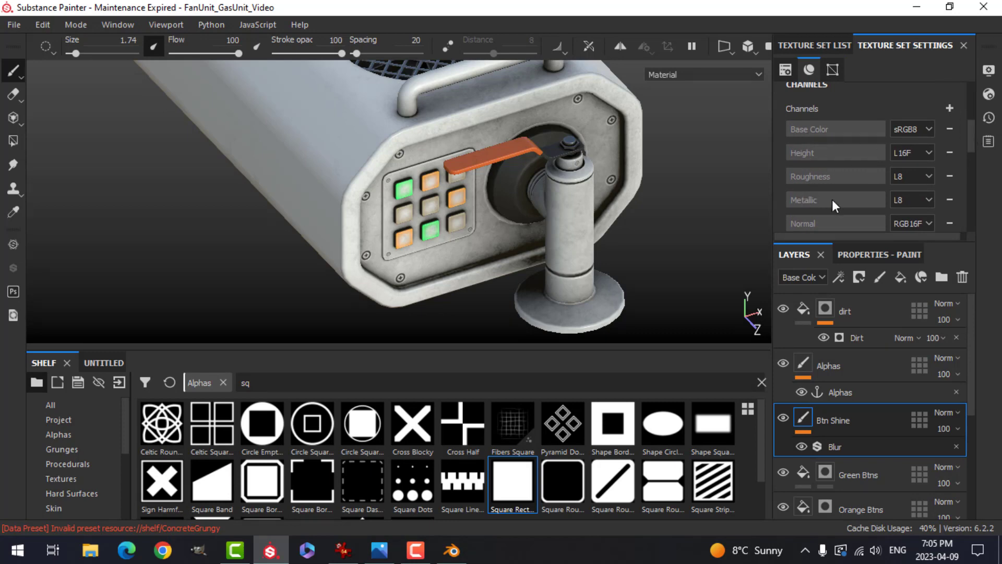
pyautogui.click(955, 106)
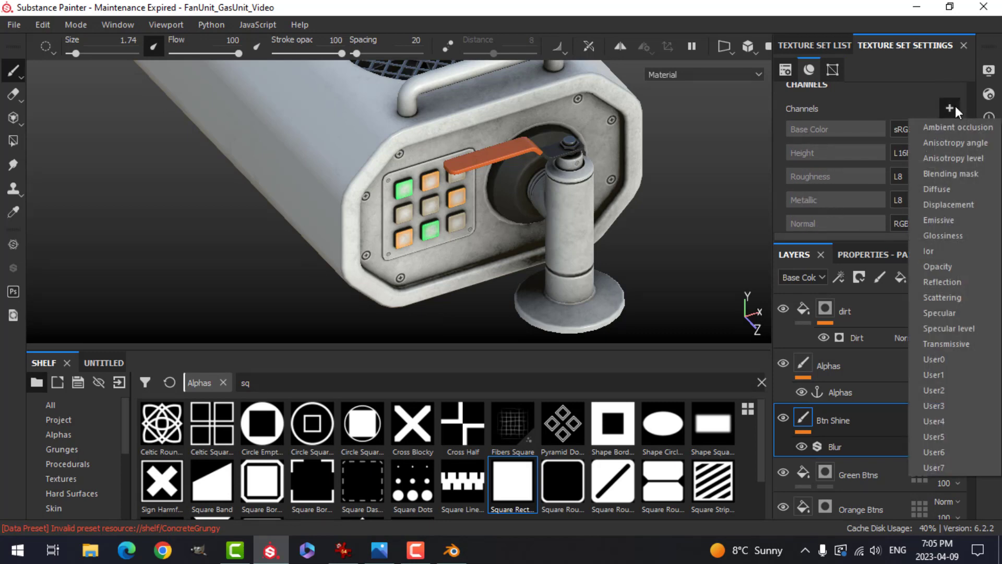
pyautogui.click(941, 217)
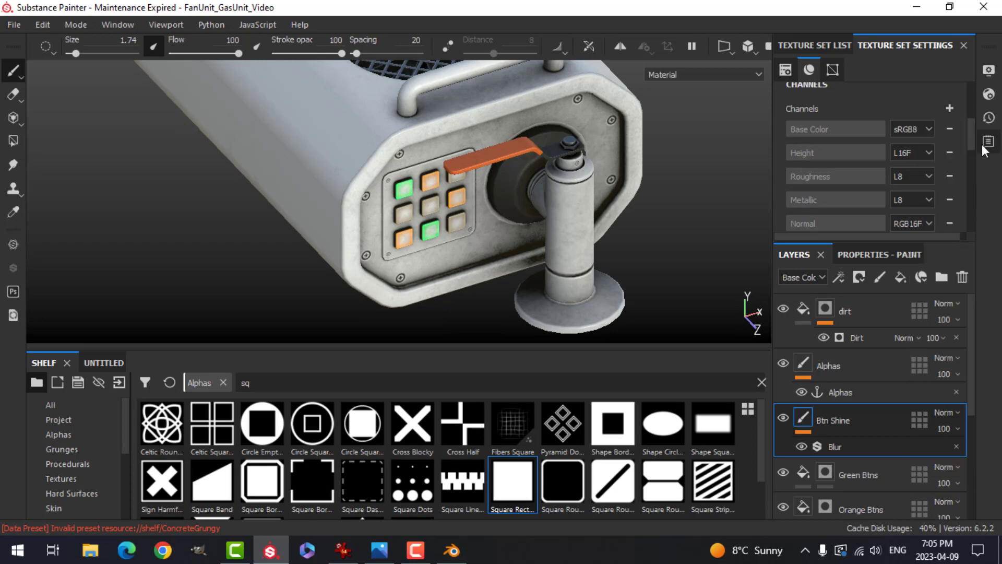
pyautogui.moveTo(972, 132); pyautogui.dragTo(973, 149)
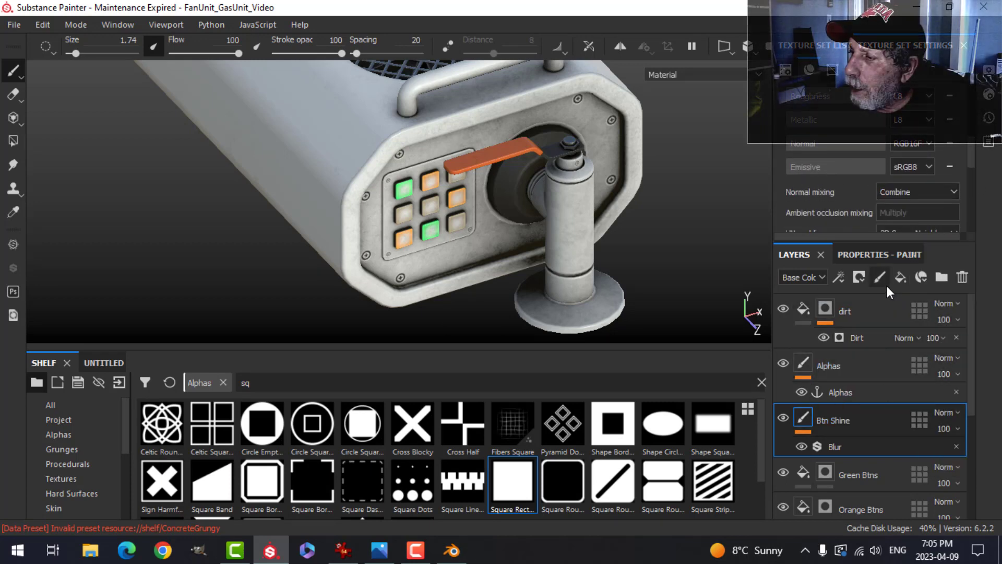
# Add an emissive-only fill layer above Btn Shine and set its emissive color to bright green, about RGB 0.019, 0.660, 0.026.
pyautogui.click(898, 278)
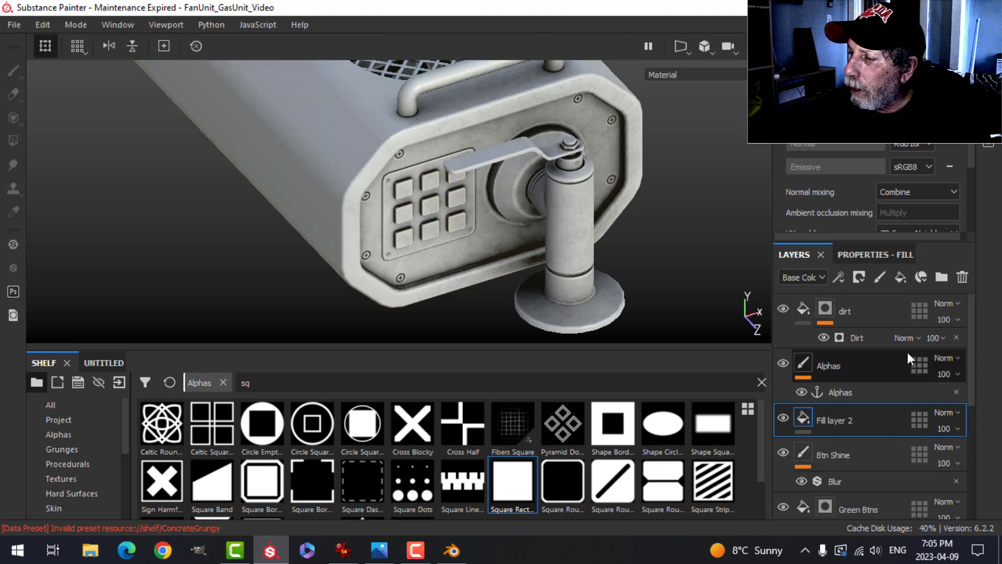
pyautogui.click(868, 255)
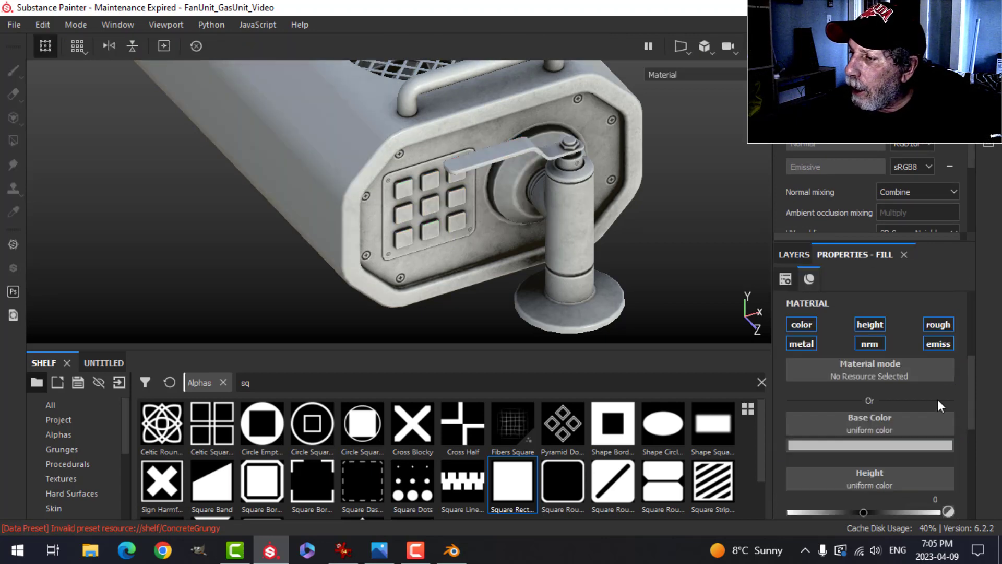
pyautogui.click(943, 342)
pyautogui.click(875, 444)
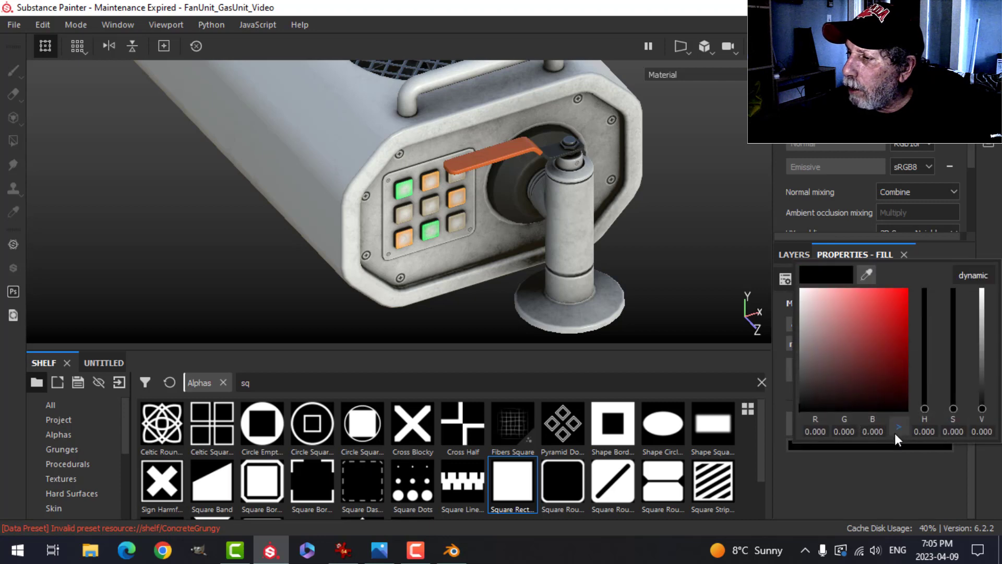
pyautogui.click(972, 274)
pyautogui.click(924, 369)
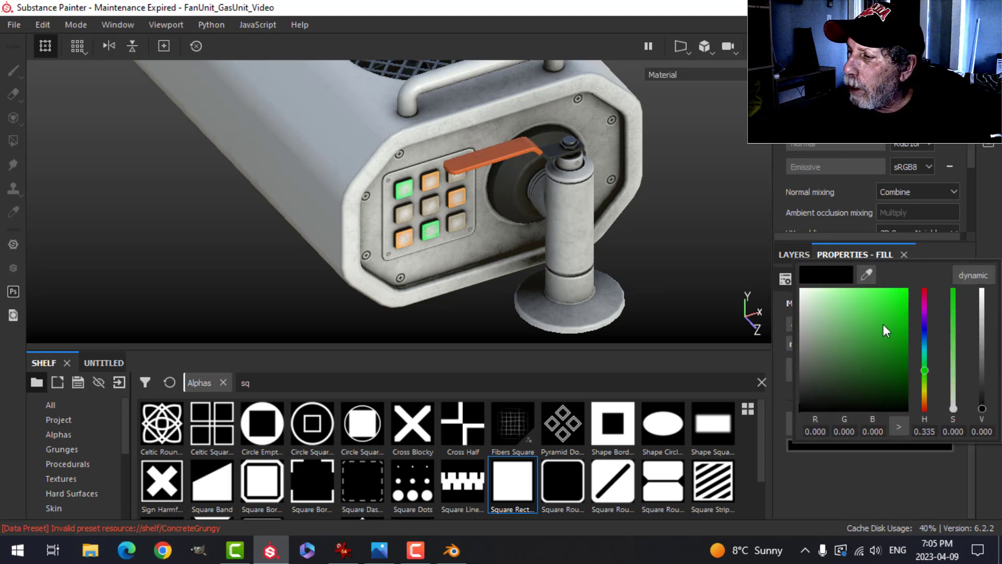
pyautogui.moveTo(883, 324); pyautogui.dragTo(888, 309)
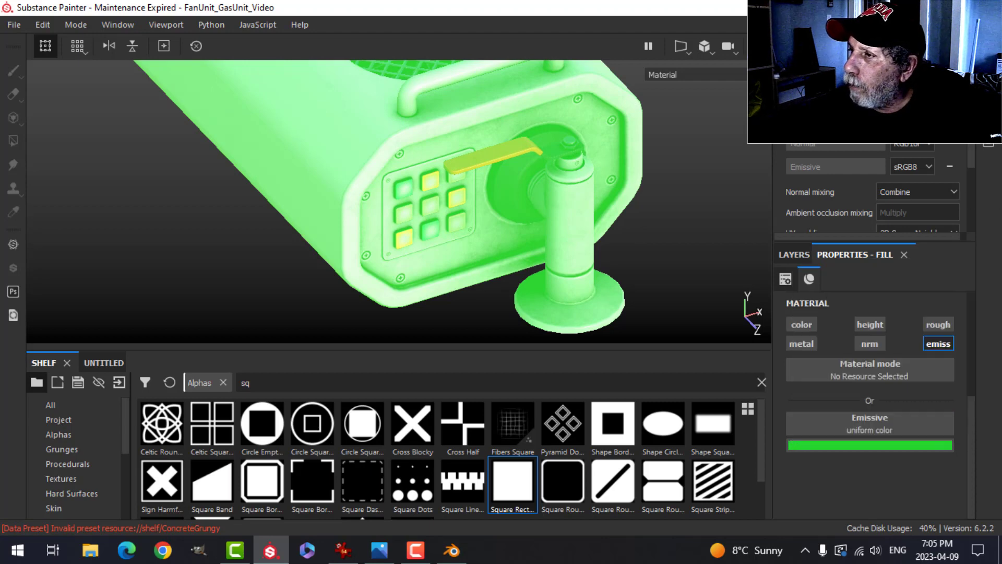
# Add a black mask to the new emissive fill layer and reveal only the two green keypad buttons with Polygon Fill.
pyautogui.scroll(5, 887, 188)
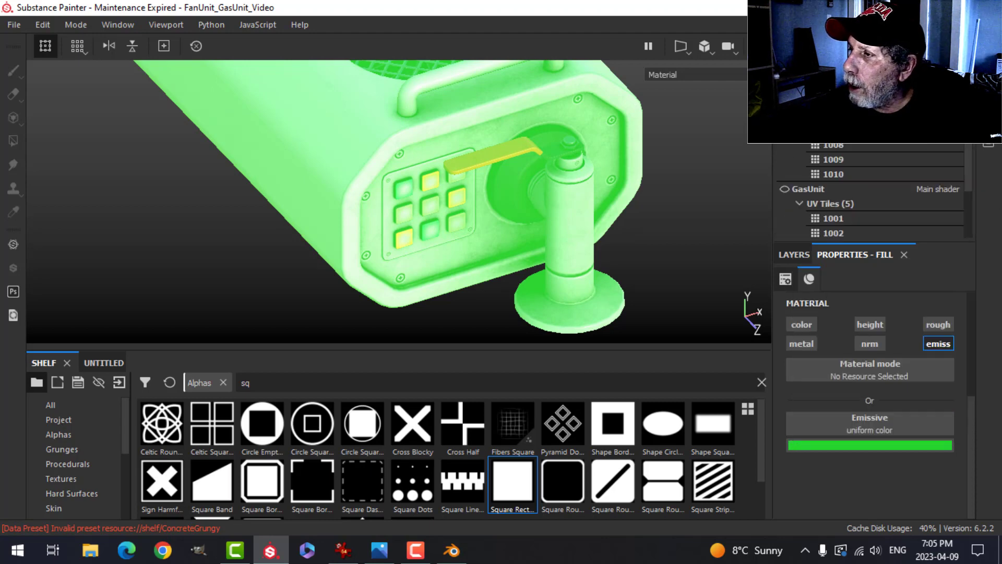
pyautogui.click(798, 255)
pyautogui.click(859, 276)
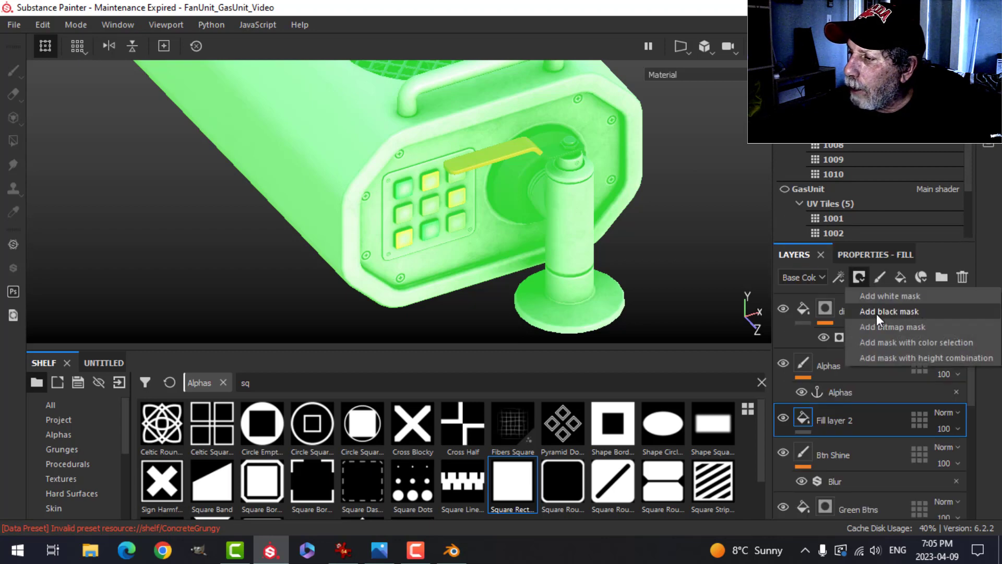
pyautogui.click(876, 311)
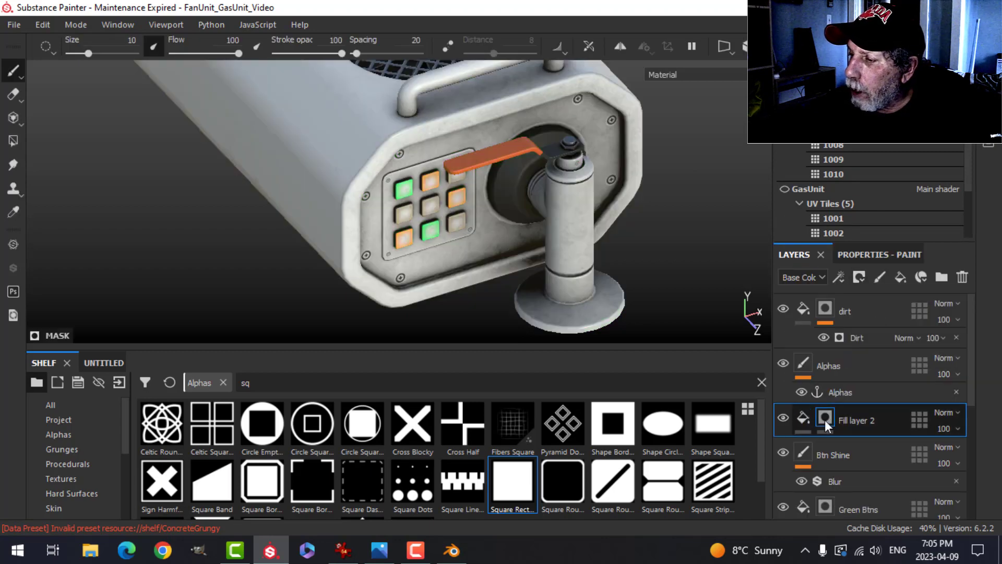
pyautogui.click(11, 141)
pyautogui.click(885, 254)
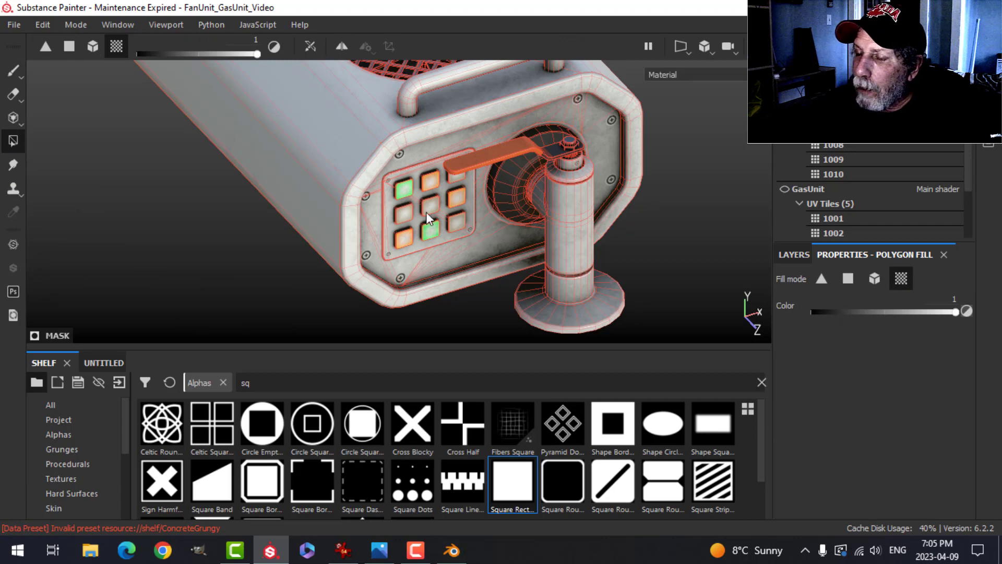
pyautogui.scroll(2, 425, 212)
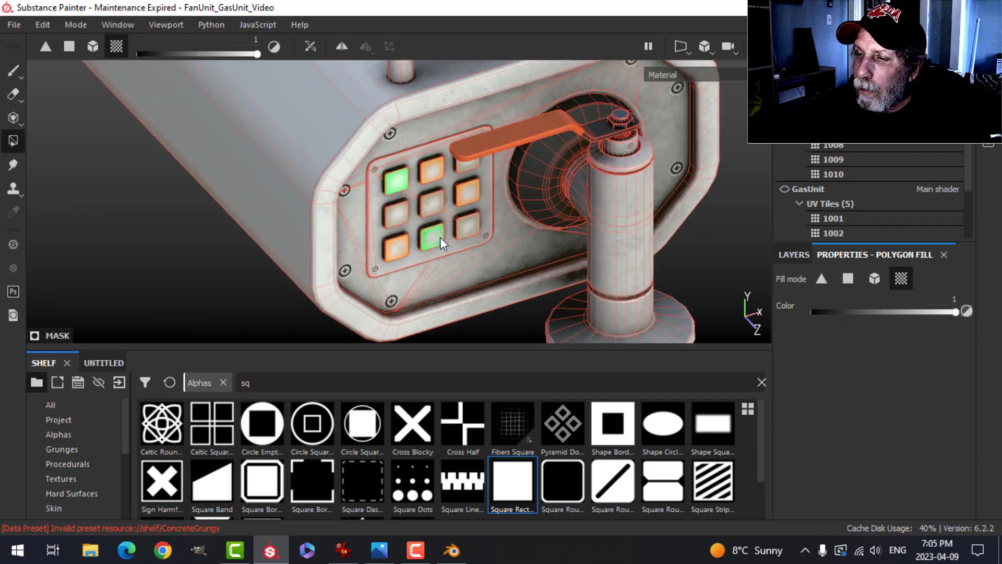
pyautogui.click(14, 69)
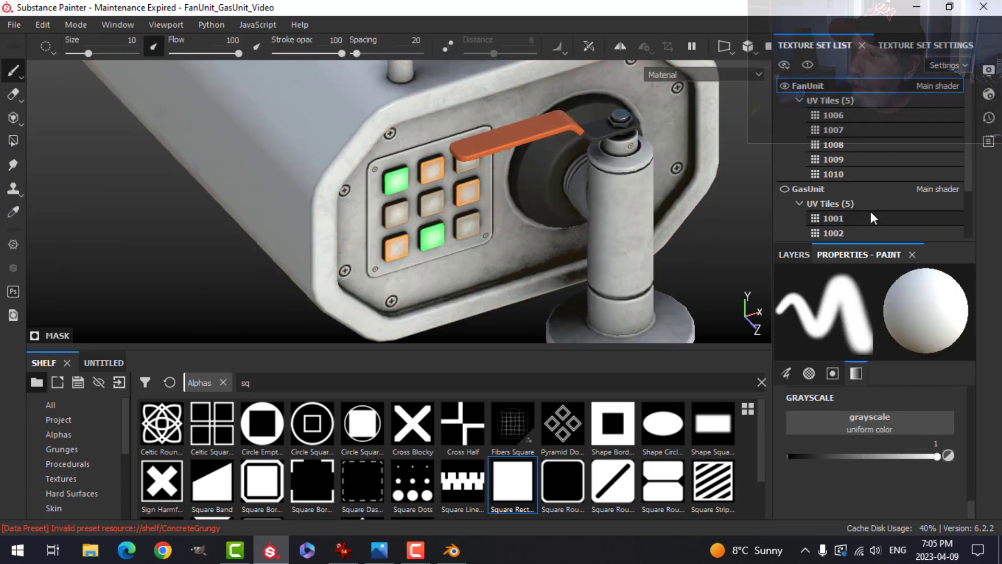
# Raise the Main shader's Emissive Intensity to 8.77.
pyautogui.click(989, 94)
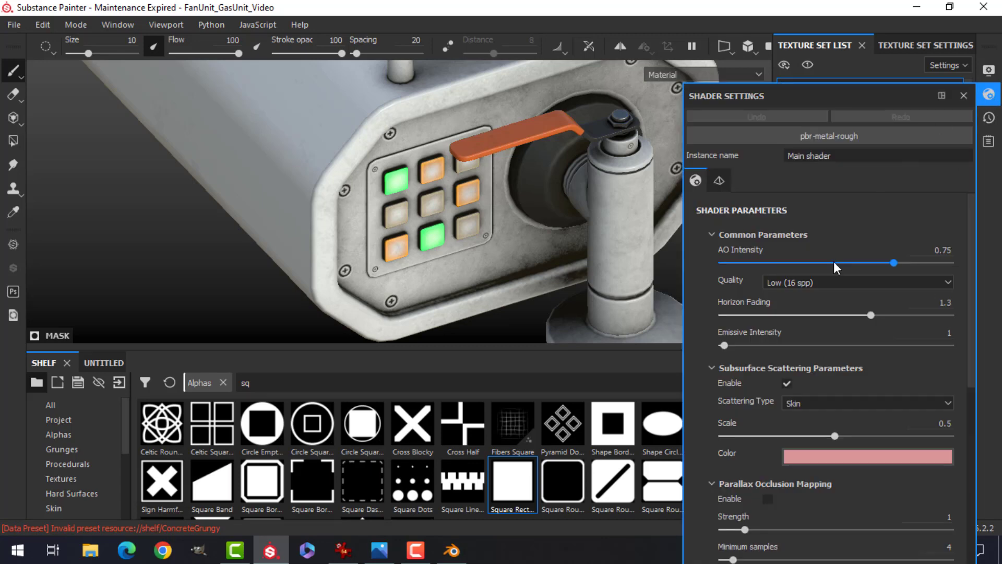
pyautogui.moveTo(724, 345); pyautogui.dragTo(742, 346)
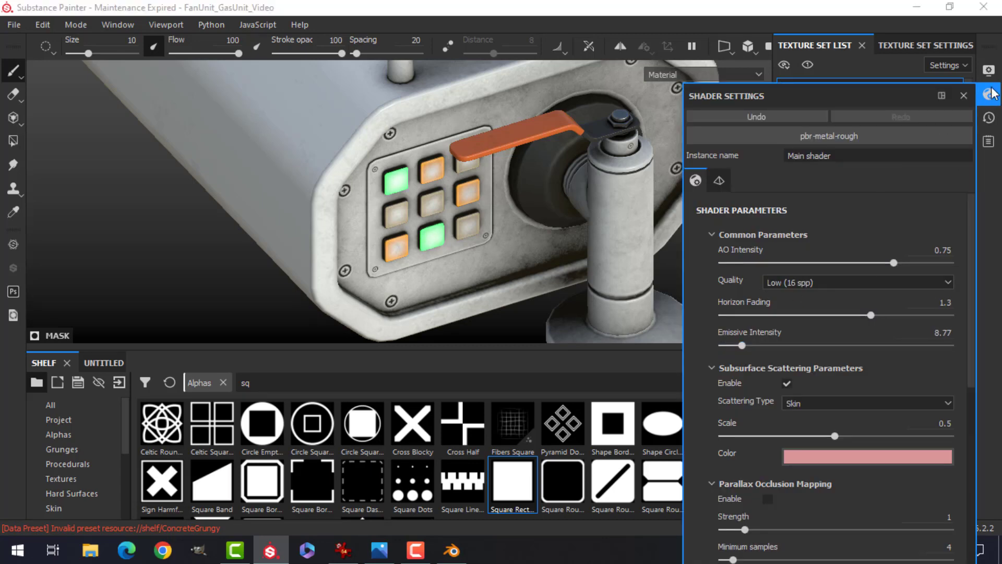
# Activate post effects in the display settings and enable Glare with its shape set to Bloom.
pyautogui.click(988, 70)
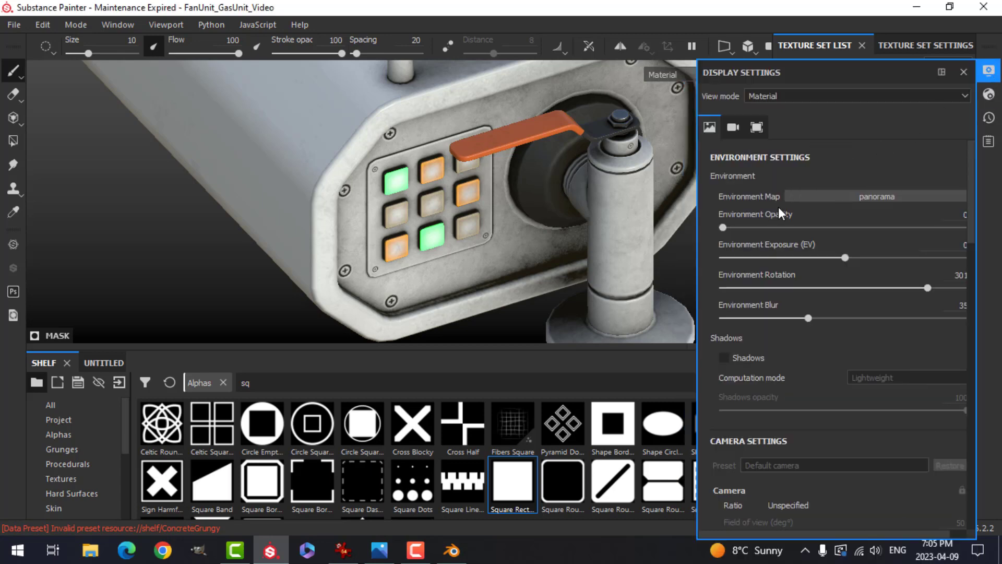
pyautogui.scroll(-10, 769, 353)
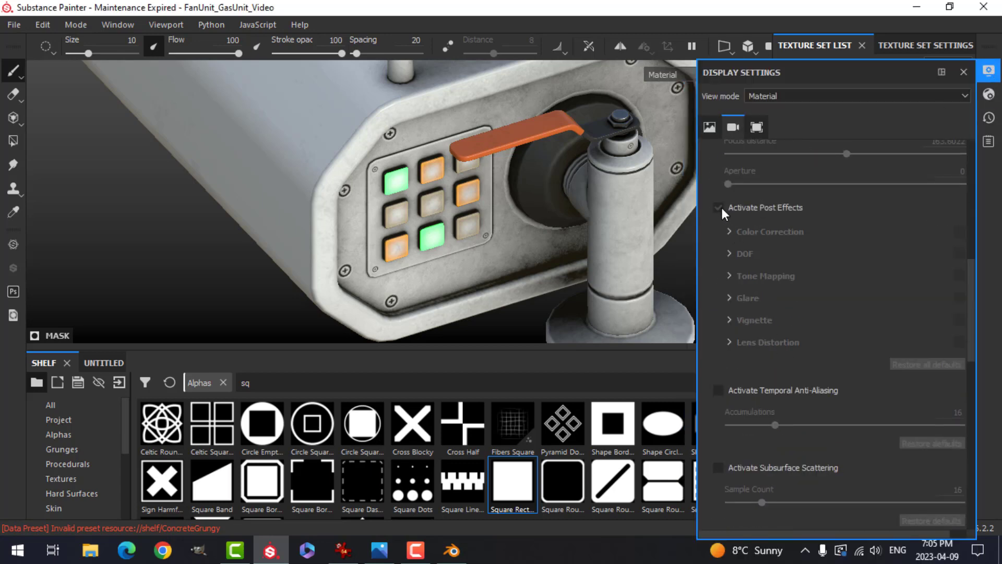
pyautogui.click(719, 207)
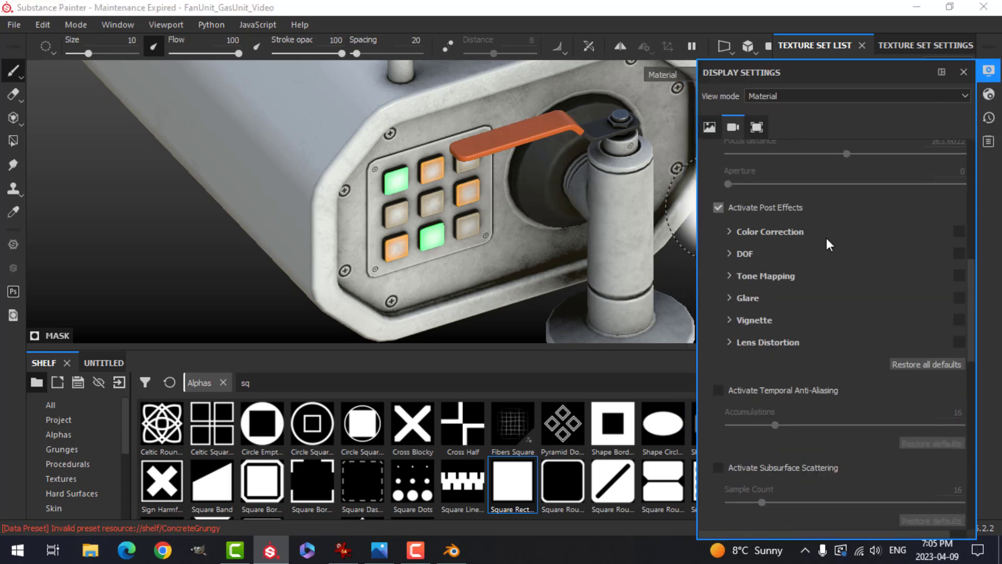
pyautogui.click(958, 298)
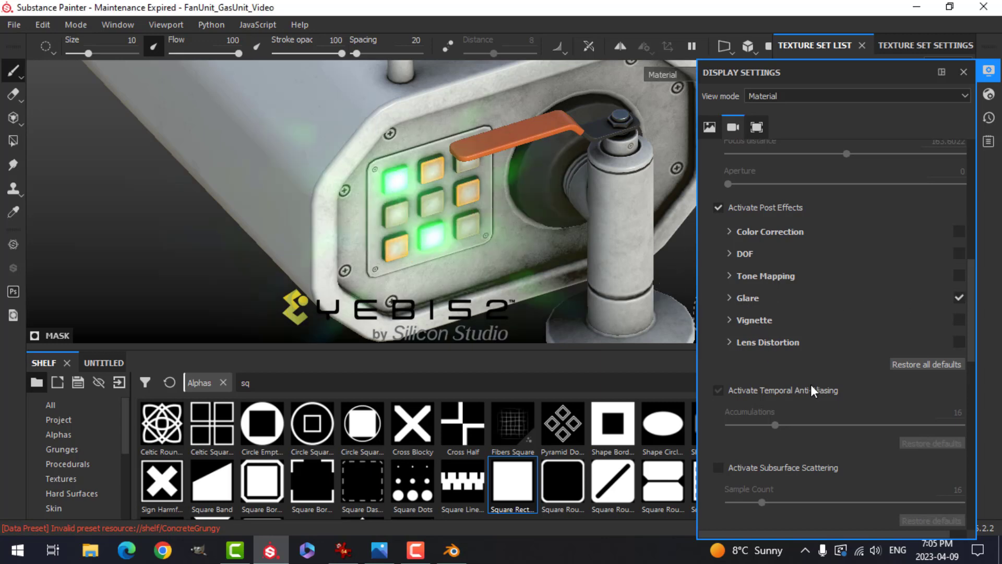
pyautogui.click(728, 295)
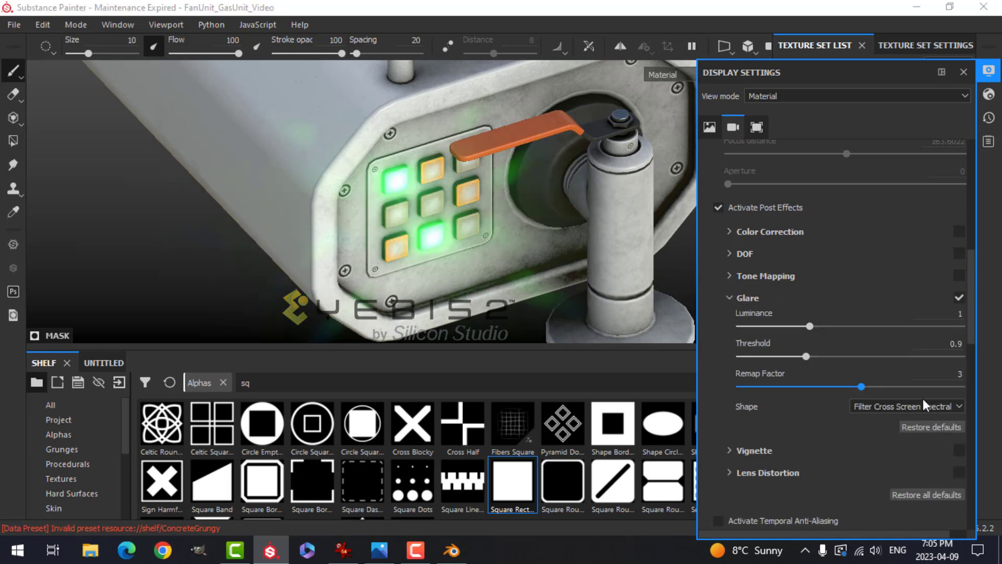
pyautogui.click(914, 407)
pyautogui.click(881, 418)
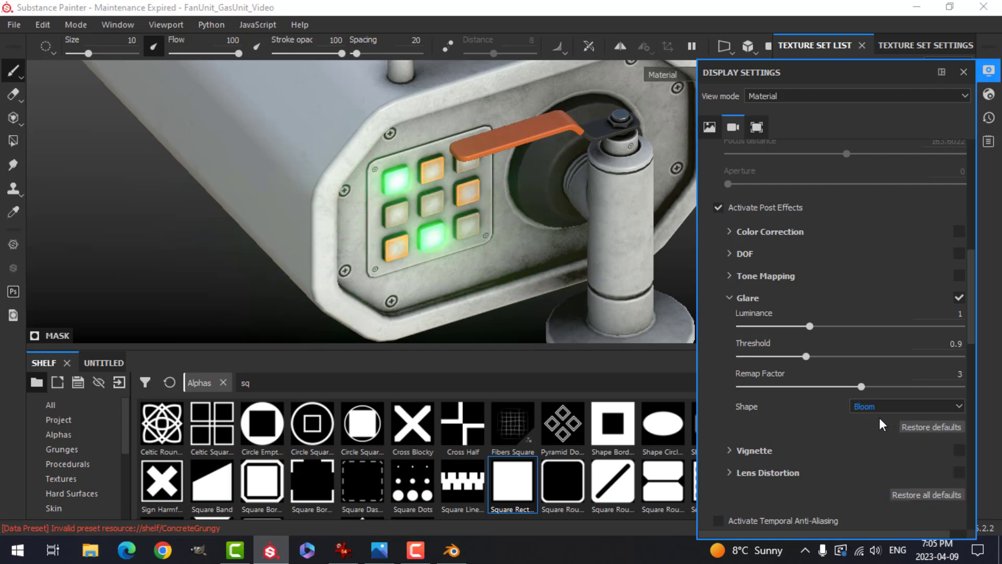
# Lower the Main shader's Emissive Intensity to 6.82 and check the button glow on the whole model.
pyautogui.click(989, 94)
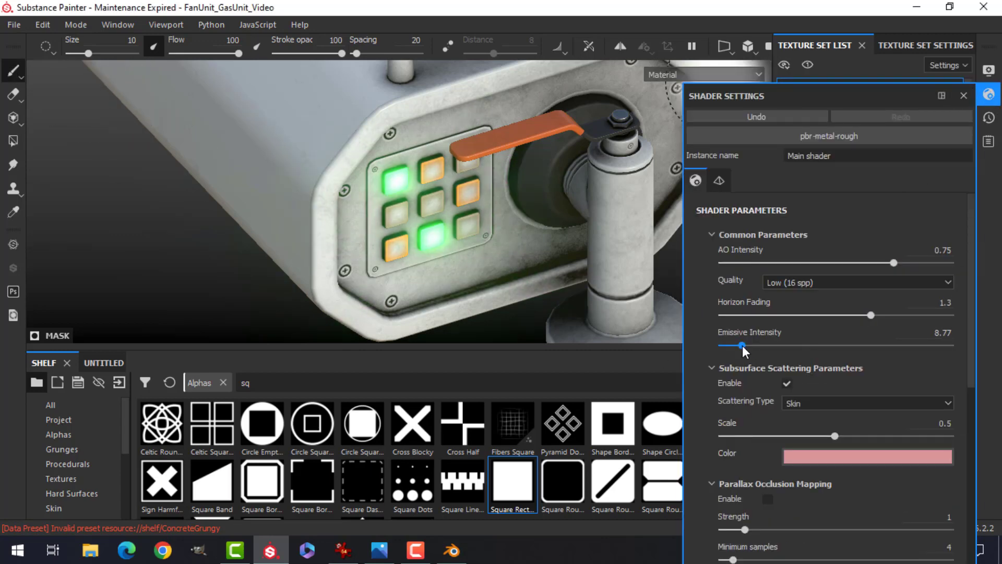
pyautogui.moveTo(741, 345); pyautogui.dragTo(737, 346)
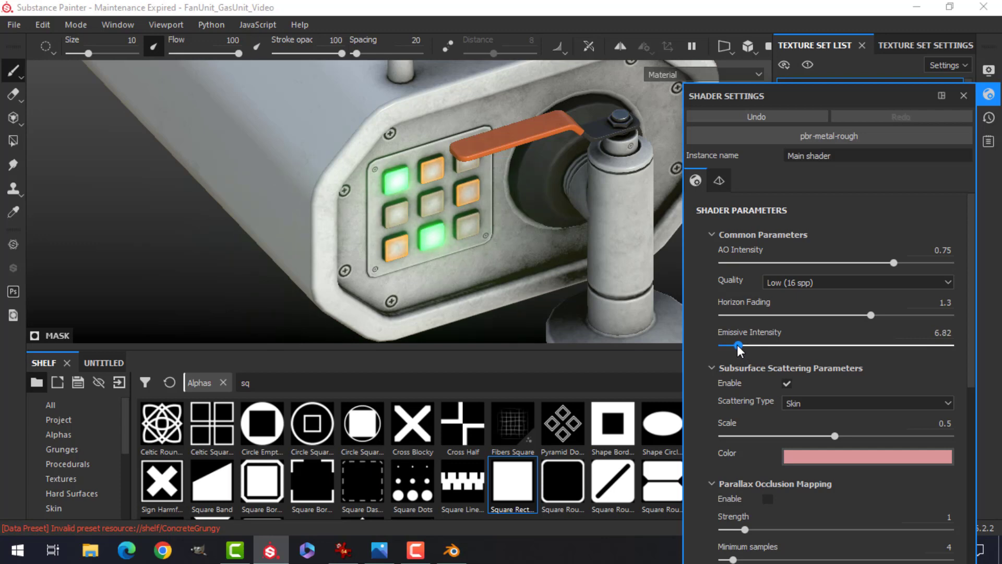
pyautogui.click(985, 90)
pyautogui.keyDown('alt'); pyautogui.moveTo(583, 233); pyautogui.dragTo(692, 219); pyautogui.keyUp('alt')
pyautogui.scroll(-3, 574, 192)
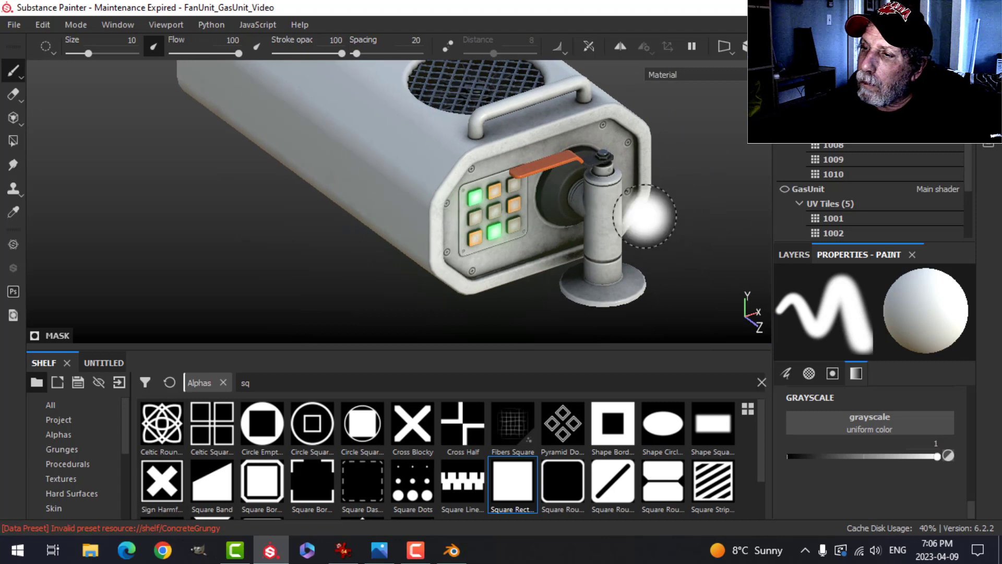
pyautogui.scroll(-3, 646, 215)
pyautogui.keyDown('alt'); pyautogui.moveTo(622, 163); pyautogui.dragTo(652, 186); pyautogui.keyUp('alt')
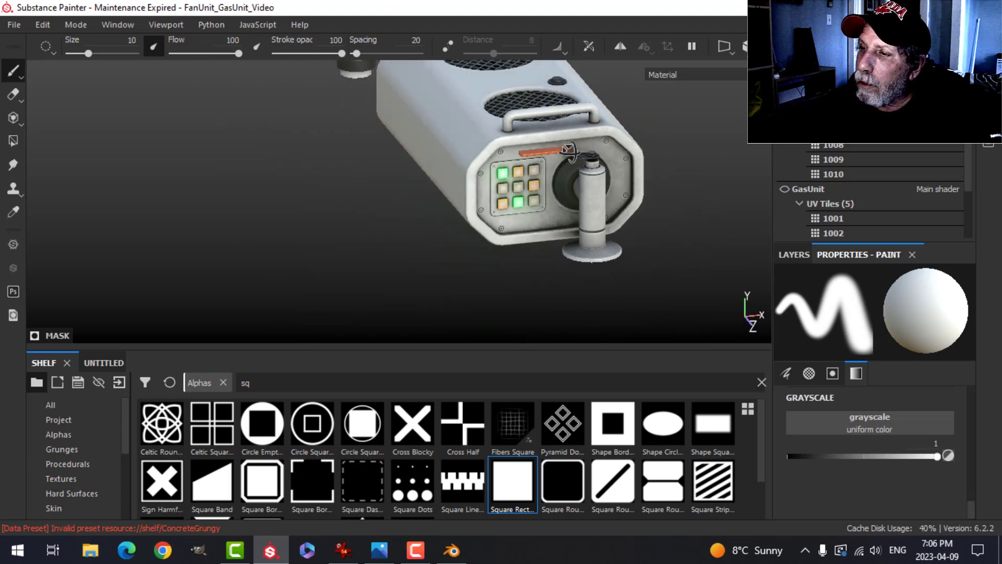
# Darken the green emissive color of Fill layer 2 to about RGB 0.011, 0.539, 0.018.
pyautogui.click(794, 255)
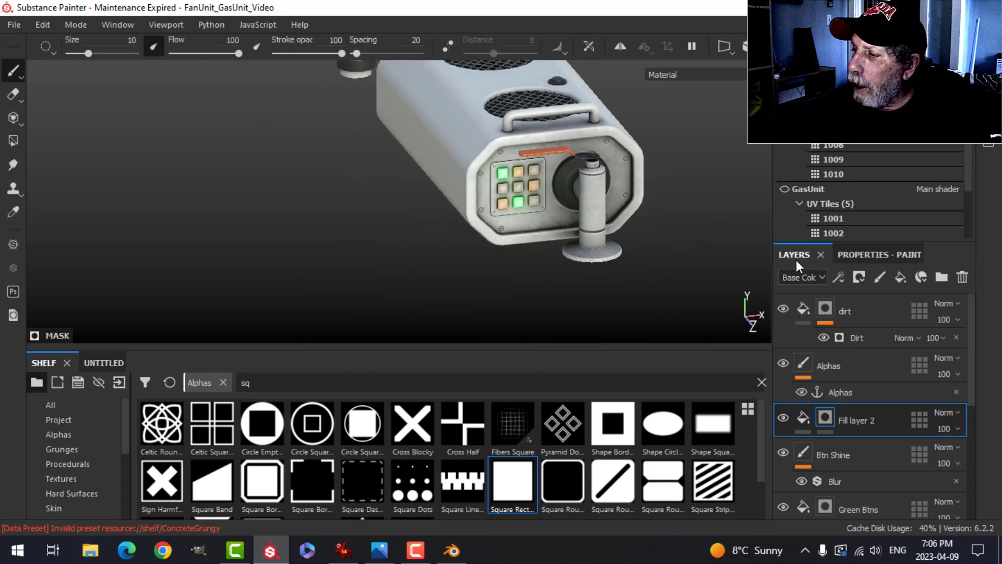
pyautogui.click(812, 418)
pyautogui.click(890, 254)
pyautogui.click(890, 466)
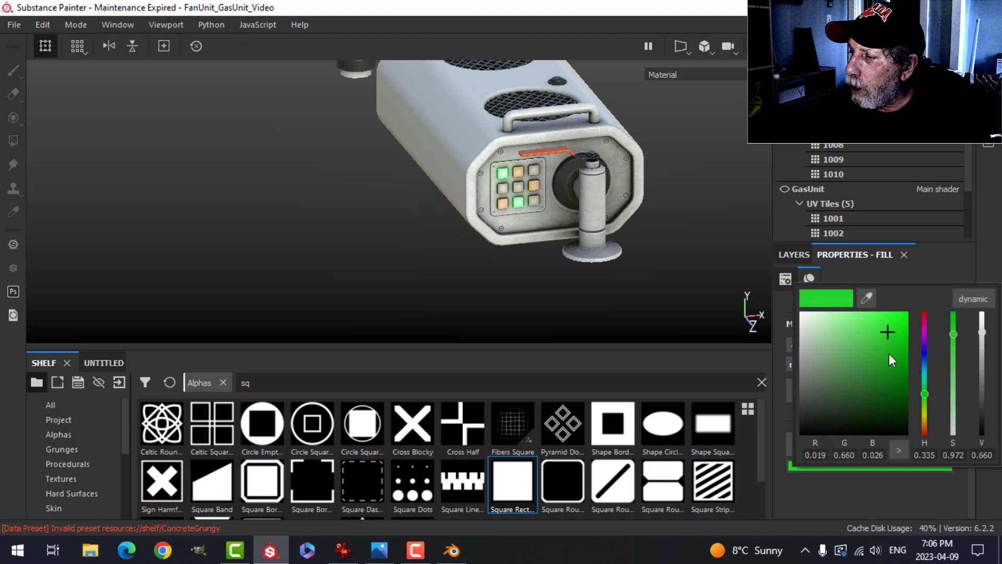
pyautogui.click(897, 349)
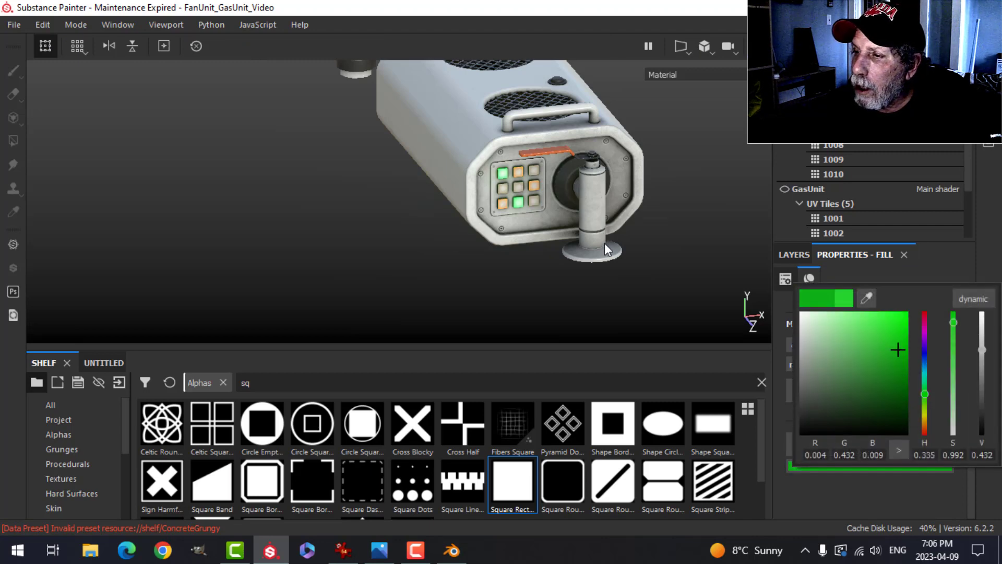
pyautogui.click(583, 245)
pyautogui.scroll(5, 617, 231)
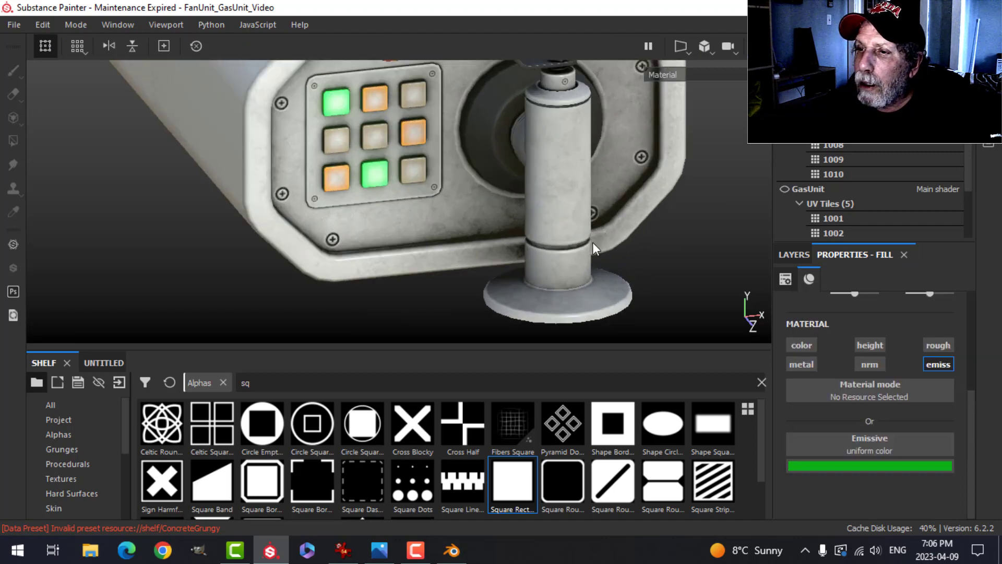
pyautogui.moveTo(593, 242)
pyautogui.keyDown('alt'); pyautogui.mouseDown()
pyautogui.moveTo(602, 226)
pyautogui.moveTo(608, 233)
pyautogui.mouseUp(); pyautogui.keyUp('alt')
pyautogui.click(867, 466)
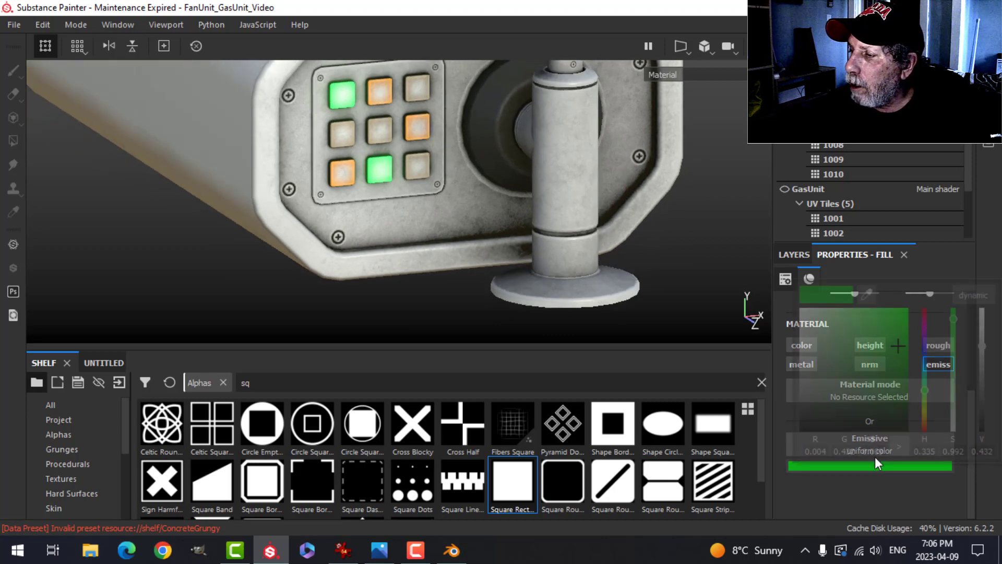
pyautogui.moveTo(891, 353); pyautogui.dragTo(890, 337)
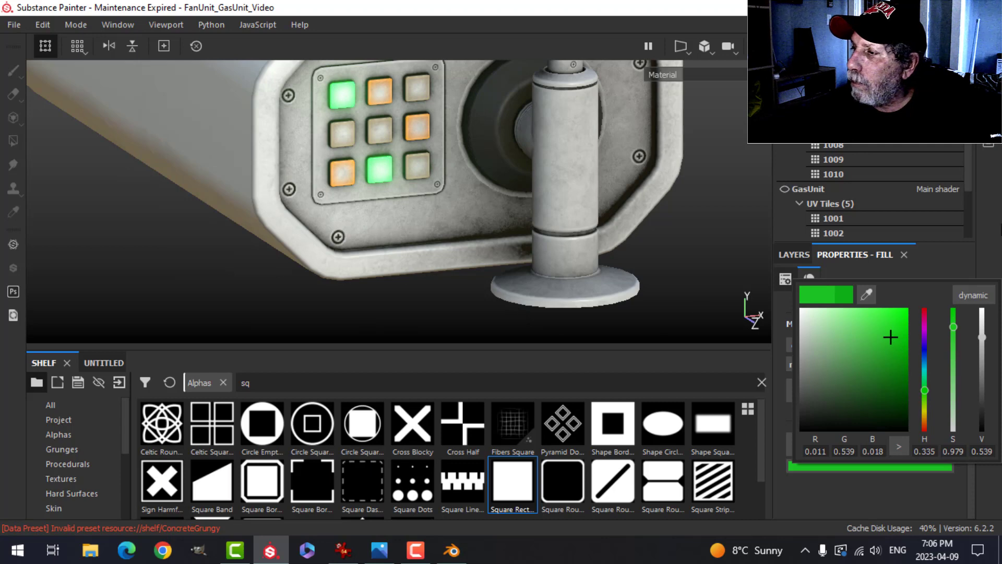
pyautogui.scroll(-3, 564, 195)
# Rename Fill layer 2 as Emissive Green.
pyautogui.click(793, 254)
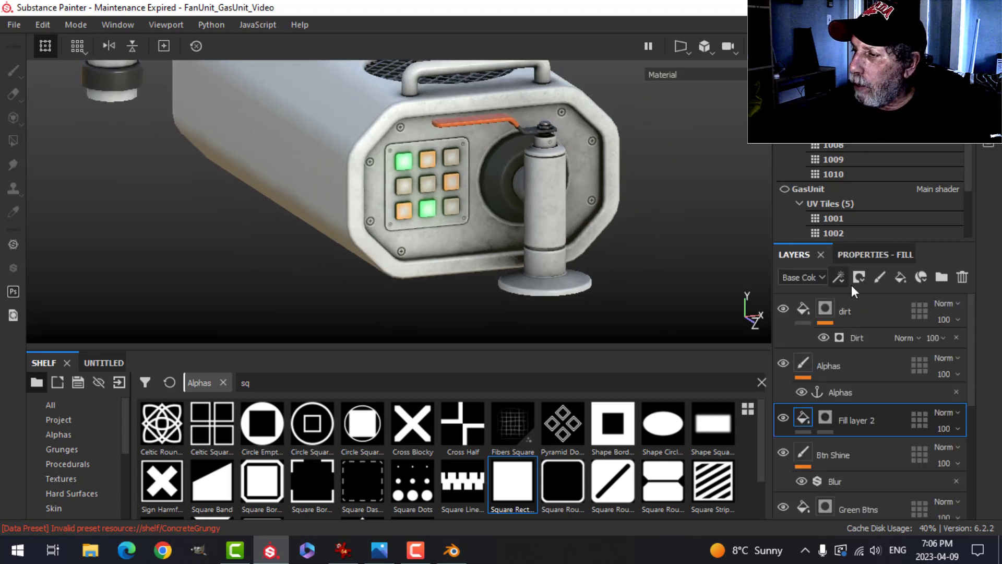
pyautogui.doubleClick(850, 419)
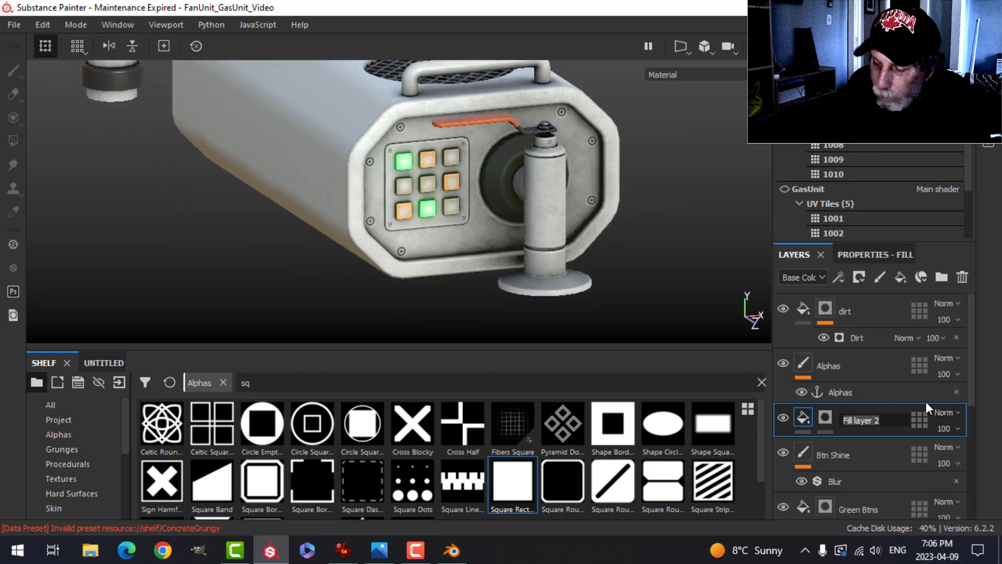
pyautogui.write('Emnissive')
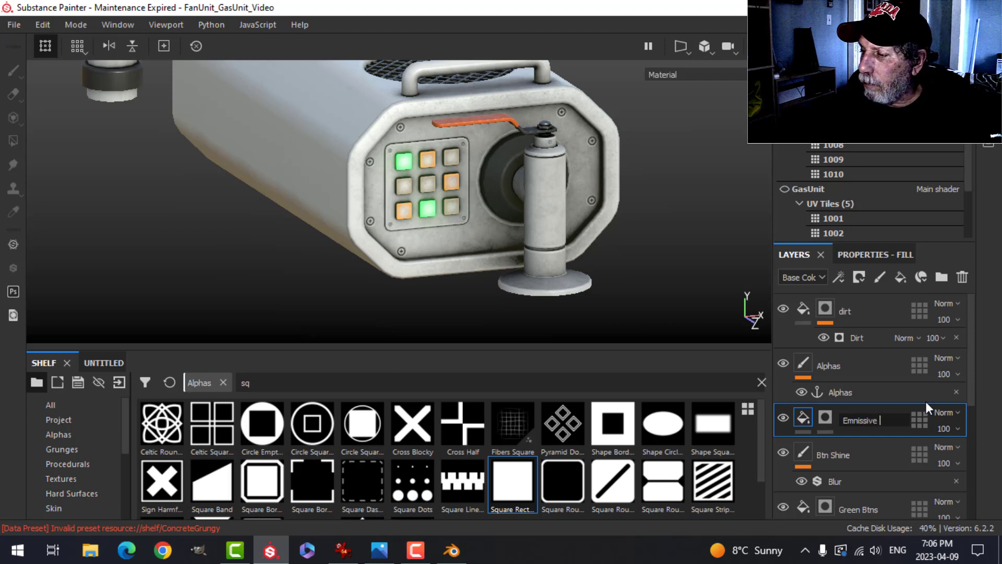
pyautogui.press('BackSpace')
pyautogui.press('BackSpace')
pyautogui.press('BackSpace')
pyautogui.press('BackSpace')
pyautogui.press('BackSpace')
pyautogui.press('BackSpace')
pyautogui.press('BackSpace')
pyautogui.press('BackSpace')
pyautogui.write('io')
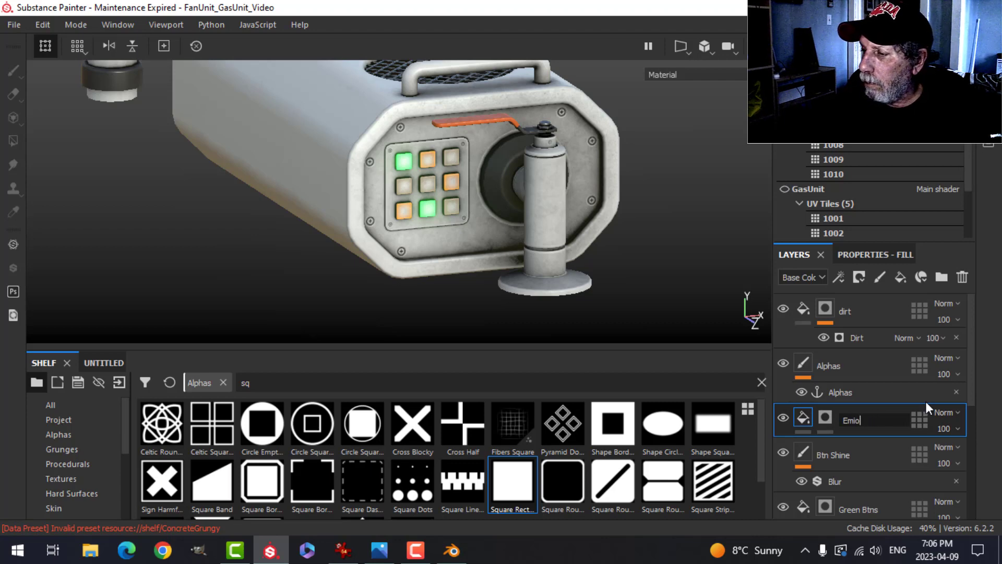
pyautogui.press('BackSpace')
pyautogui.write('ssive Gr')
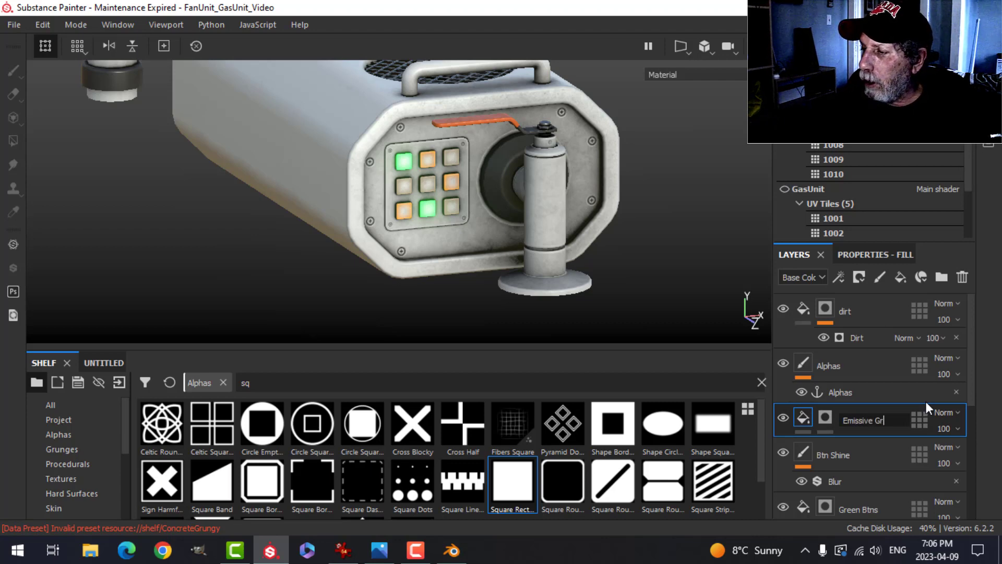
pyautogui.write('een')
pyautogui.press('Return')
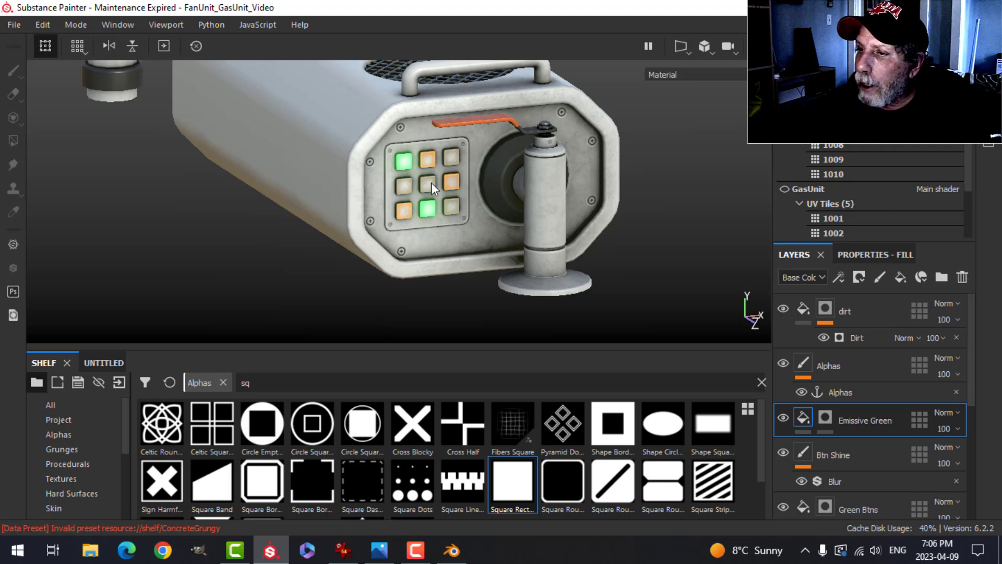
# Duplicate the Emissive Green layer and clear the mask of the copy.
pyautogui.rightClick(858, 417)
pyautogui.click(683, 303)
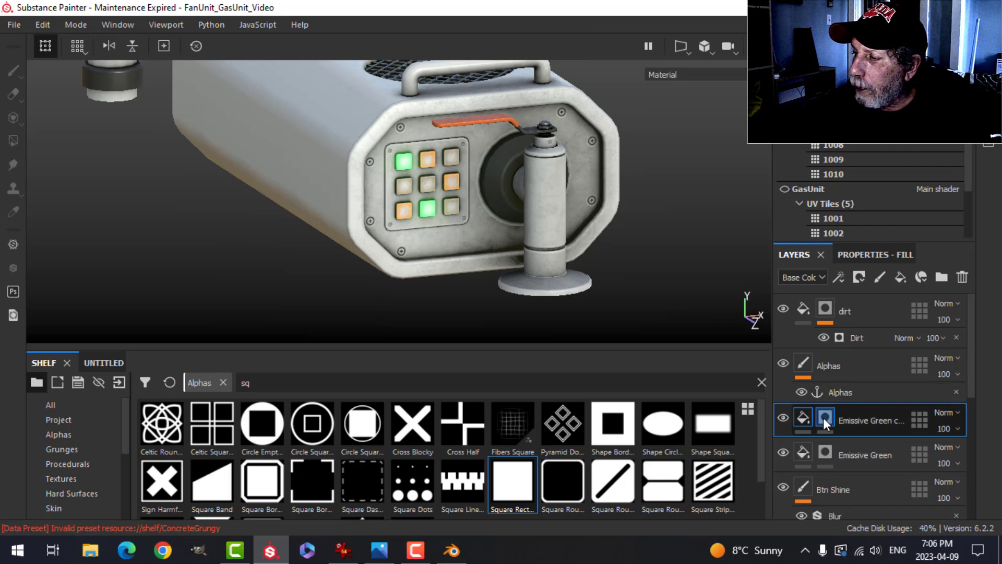
pyautogui.rightClick(823, 421)
pyautogui.click(873, 140)
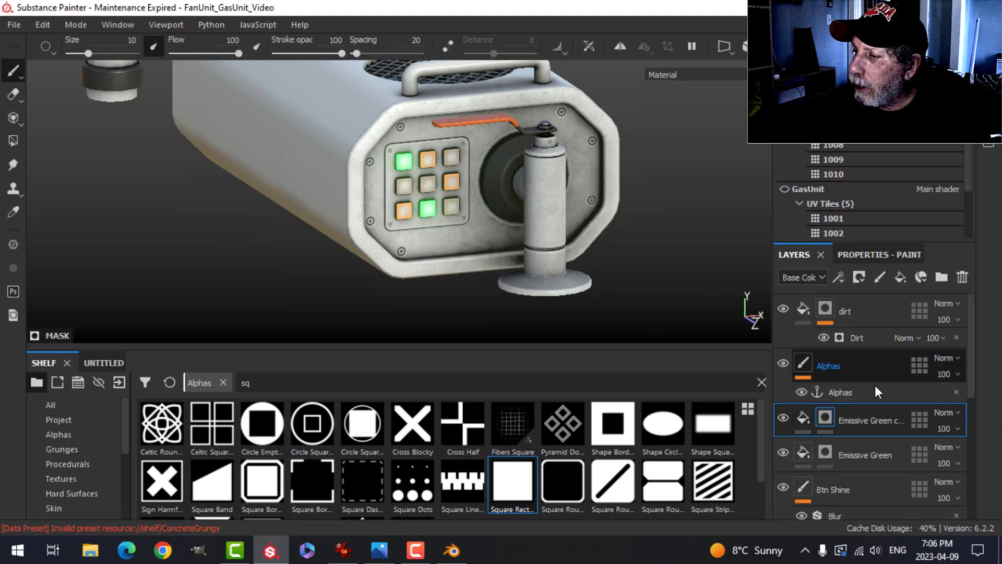
# Change the uniform emissive color of the copied Emissive Green layer to red.
pyautogui.click(800, 416)
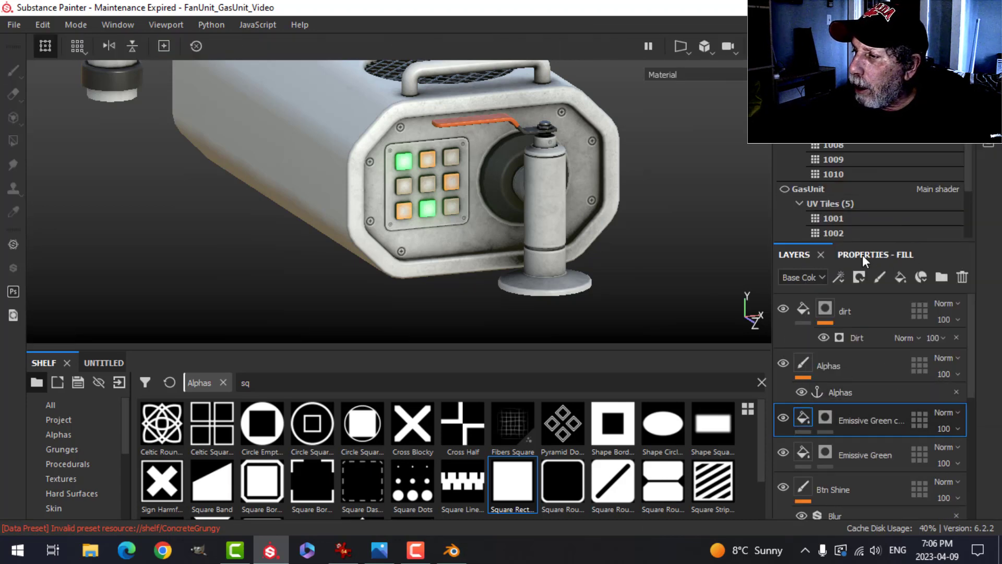
pyautogui.click(862, 254)
pyautogui.click(884, 463)
pyautogui.moveTo(924, 339); pyautogui.dragTo(894, 330)
pyautogui.click(986, 231)
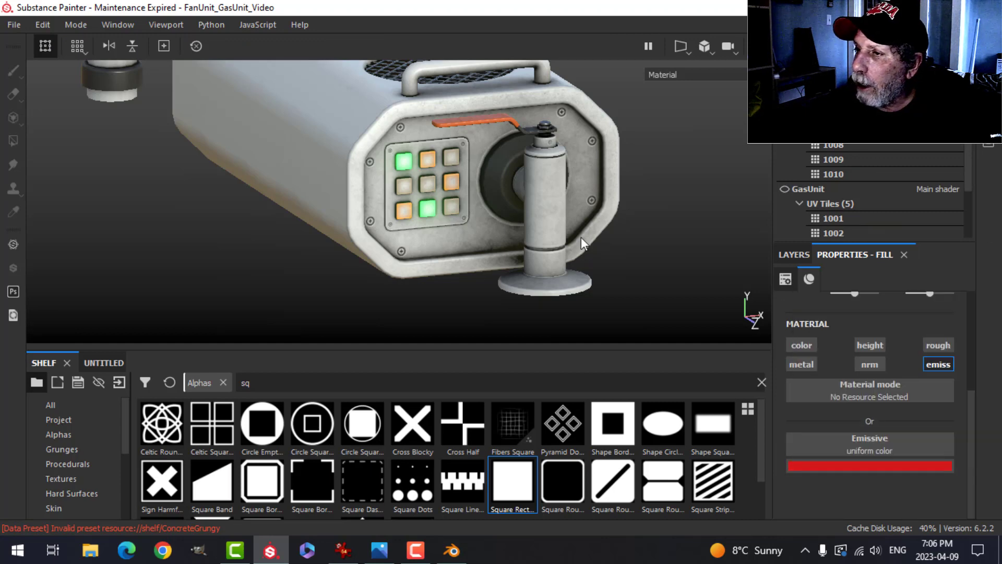
# Add the round buttons beside the fan grilles to the red emissive layer's mask with a UV chunk polygon fill.
pyautogui.scroll(3, 578, 214)
pyautogui.scroll(-4, 586, 161)
pyautogui.keyDown('alt'); pyautogui.moveTo(586, 161); pyautogui.dragTo(527, 234); pyautogui.keyUp('alt')
pyautogui.scroll(3, 515, 287)
pyautogui.click(798, 252)
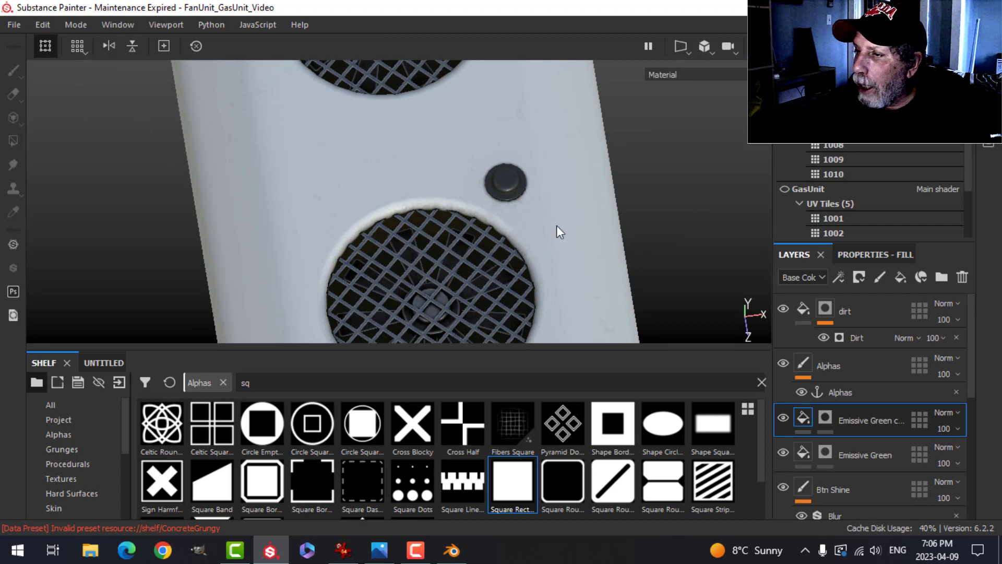
pyautogui.click(858, 254)
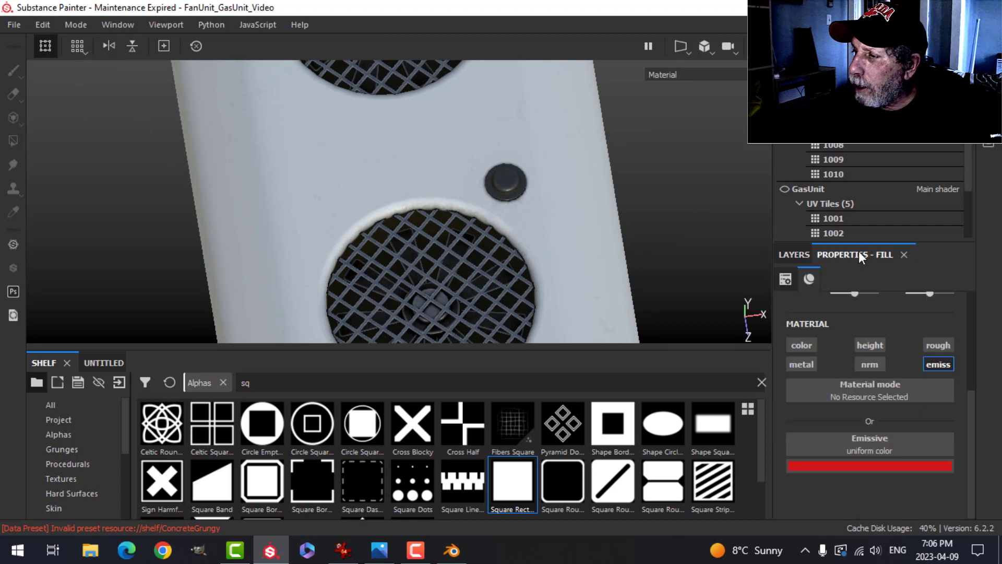
pyautogui.click(786, 259)
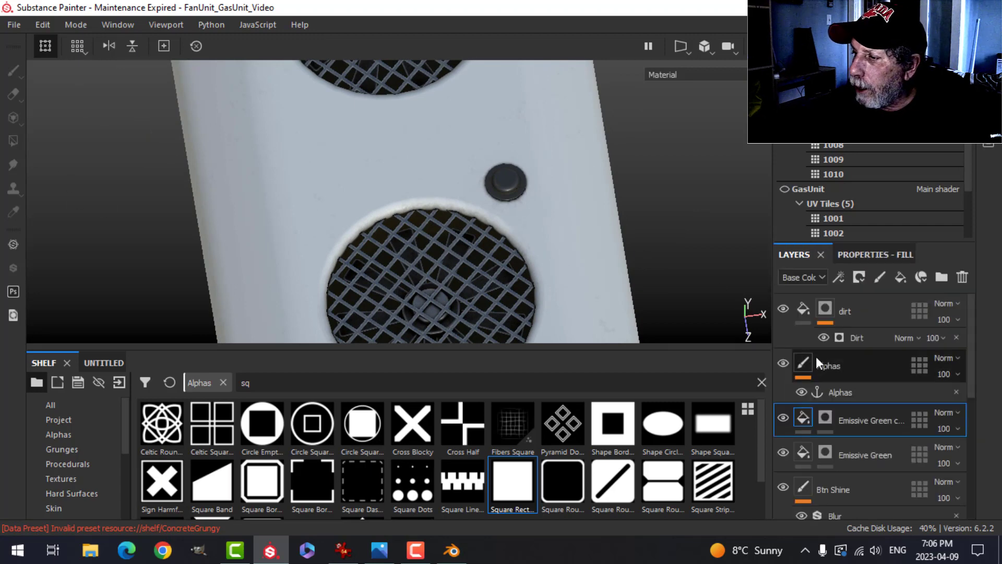
pyautogui.click(825, 420)
pyautogui.click(13, 141)
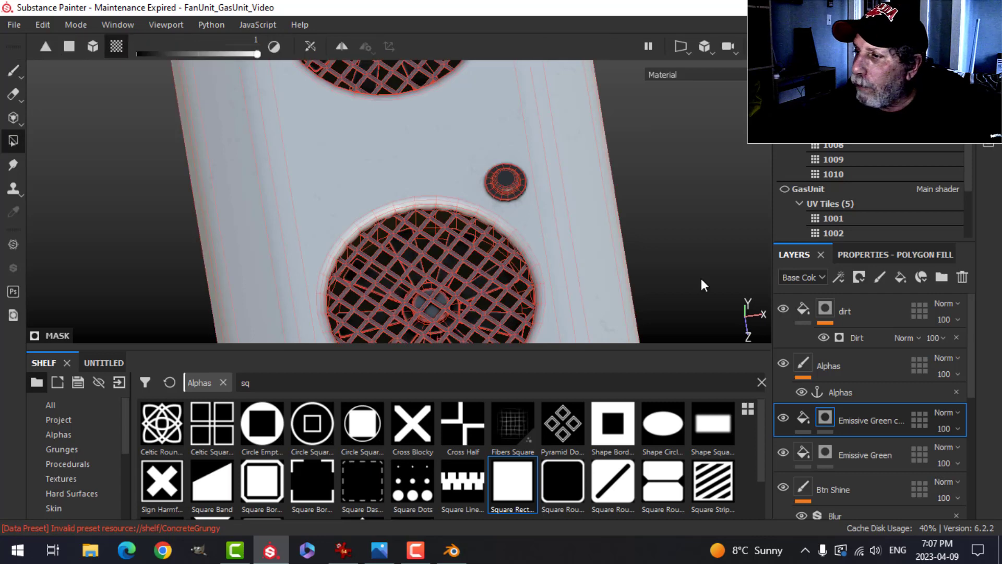
pyautogui.click(895, 255)
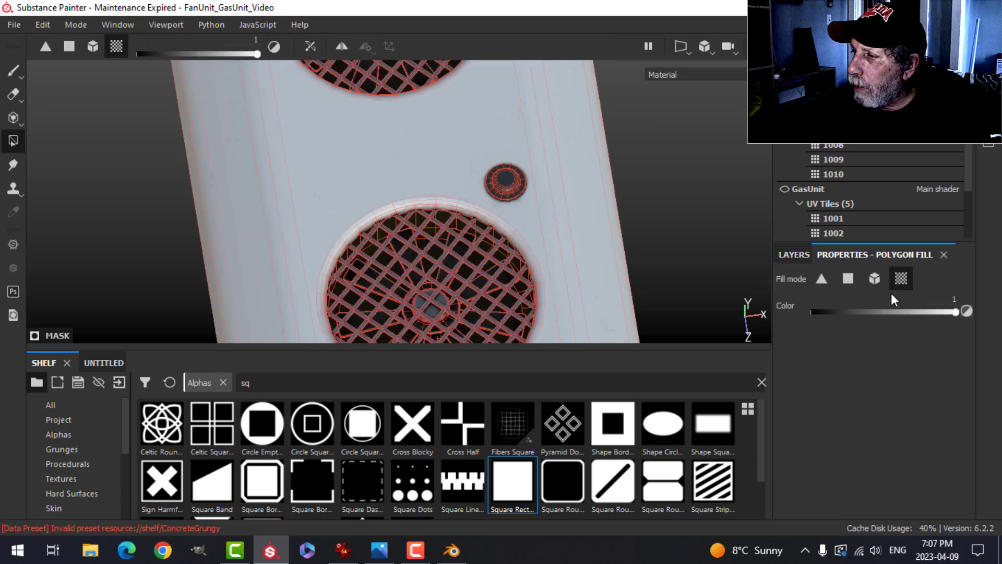
pyautogui.click(506, 175)
pyautogui.scroll(-4, 549, 192)
pyautogui.keyDown('alt'); pyautogui.moveTo(536, 128); pyautogui.dragTo(534, 331, button='middle'); pyautogui.keyUp('alt')
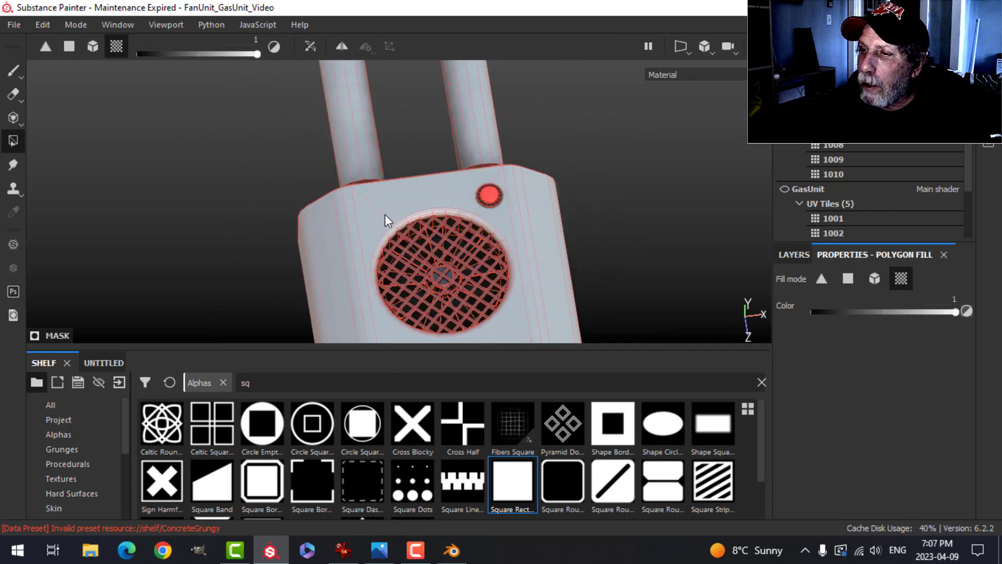
# Return to the Paint tool, check the red buttons on the whole unit, and save the project.
pyautogui.click(13, 72)
pyautogui.moveTo(586, 208)
pyautogui.keyDown('alt'); pyautogui.mouseDown()
pyautogui.moveTo(624, 186)
pyautogui.moveTo(593, 297)
pyautogui.mouseUp(); pyautogui.keyUp('alt')
pyautogui.keyDown('alt'); pyautogui.moveTo(592, 298); pyautogui.dragTo(530, 178, button='middle'); pyautogui.keyUp('alt')
pyautogui.scroll(3, 558, 197)
pyautogui.scroll(-5, 601, 227)
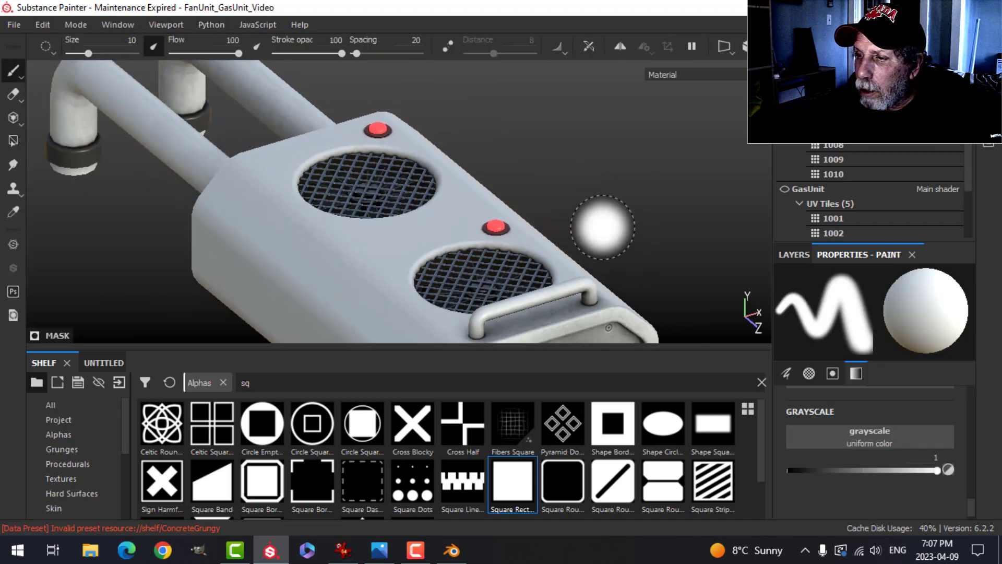
pyautogui.keyDown('alt'); pyautogui.moveTo(611, 266); pyautogui.dragTo(592, 233); pyautogui.keyUp('alt')
pyautogui.moveTo(599, 268)
pyautogui.keyDown('alt'); pyautogui.mouseDown()
pyautogui.moveTo(586, 237)
pyautogui.moveTo(600, 233)
pyautogui.mouseUp(); pyautogui.keyUp('alt')
pyautogui.hotkey('ctrl', 's')
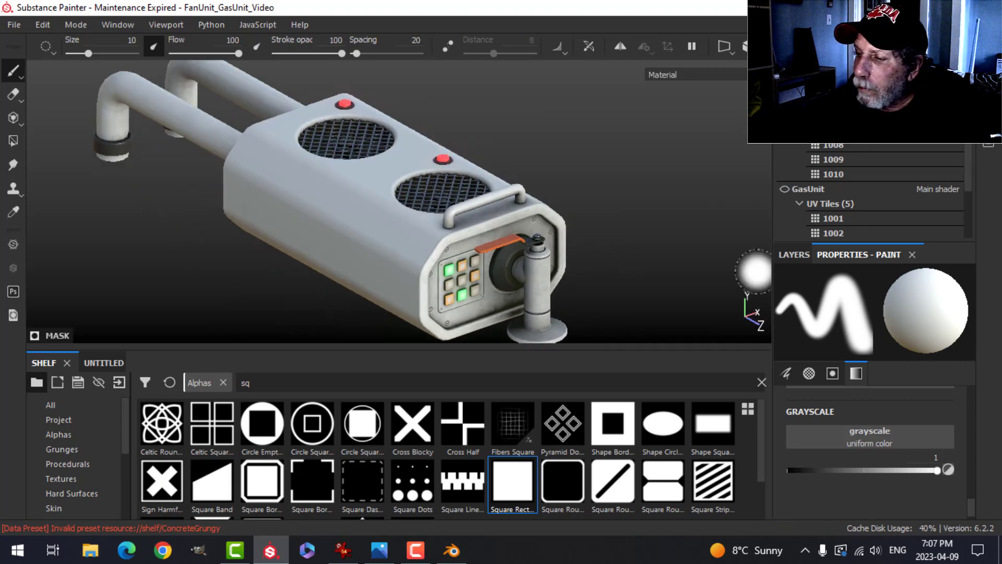
# Rename the Emissive Green copy layer as Emissive Red.
pyautogui.click(797, 255)
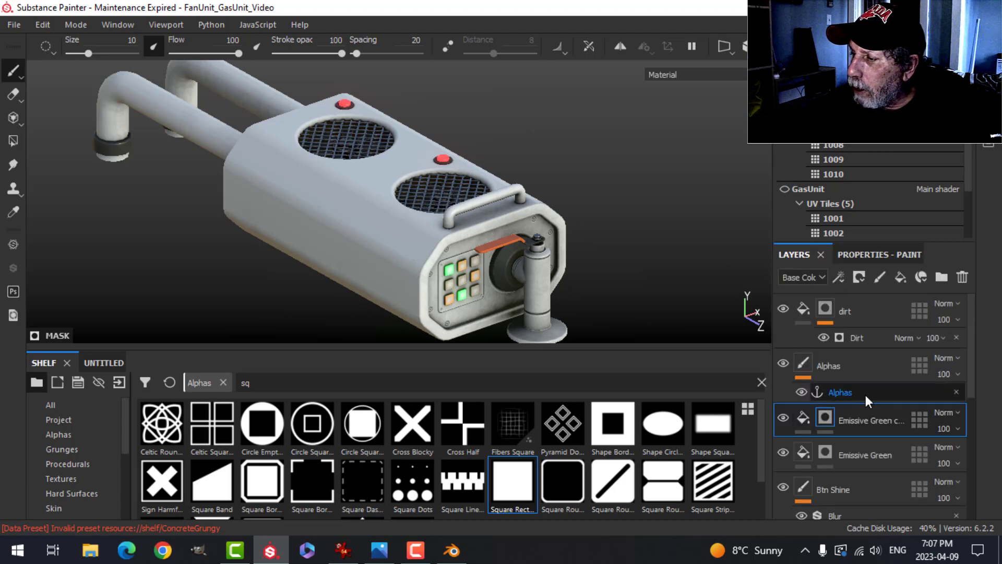
pyautogui.scroll(-4, 868, 425)
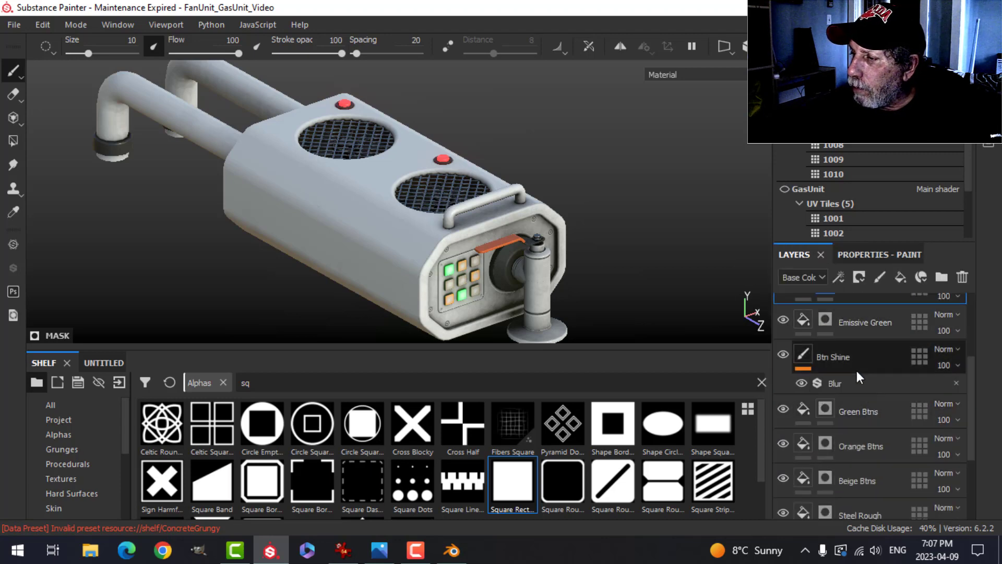
pyautogui.scroll(-3, 859, 366)
pyautogui.scroll(3, 865, 379)
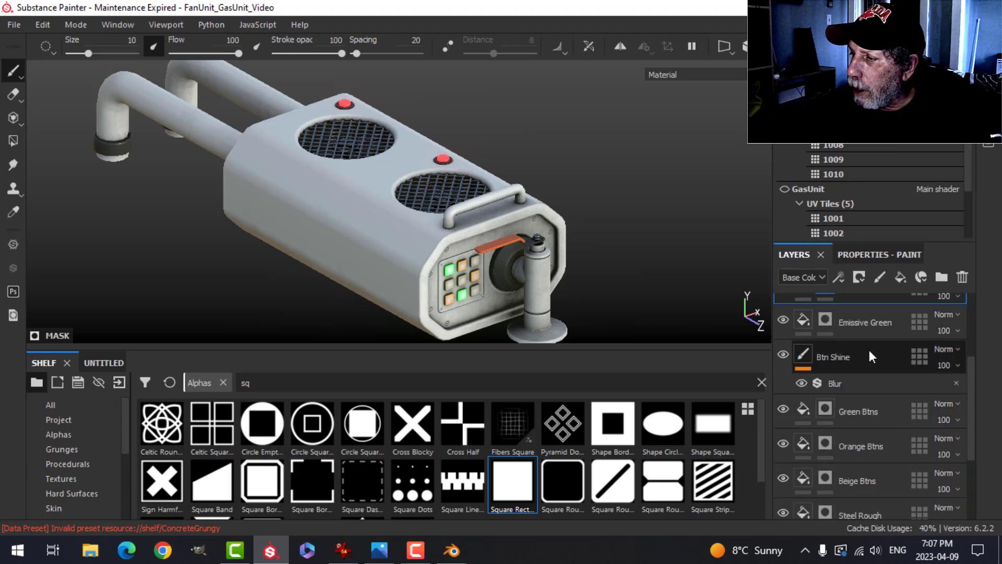
pyautogui.click(866, 322)
pyautogui.hotkey('ctrl', 'd')
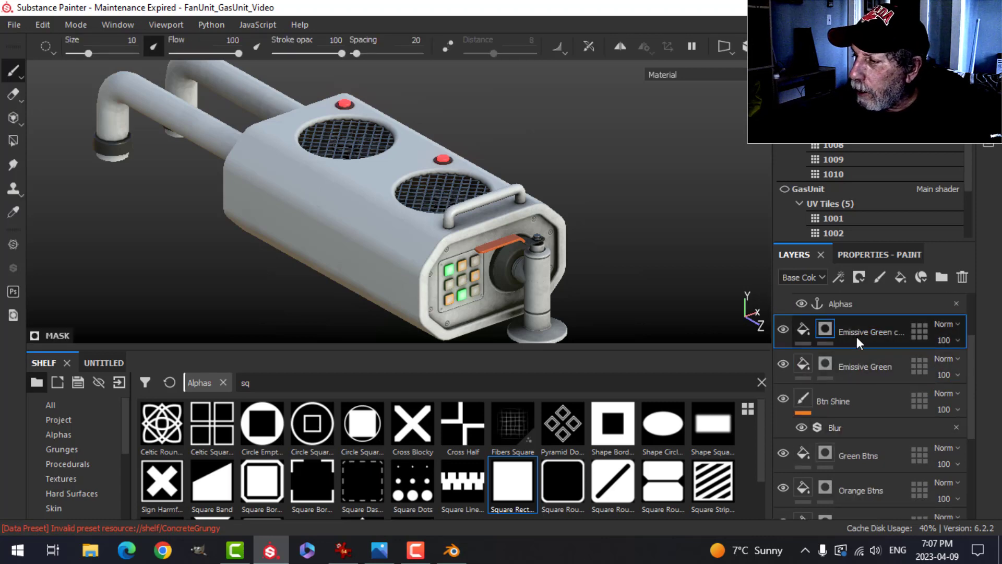
pyautogui.doubleClick(868, 332)
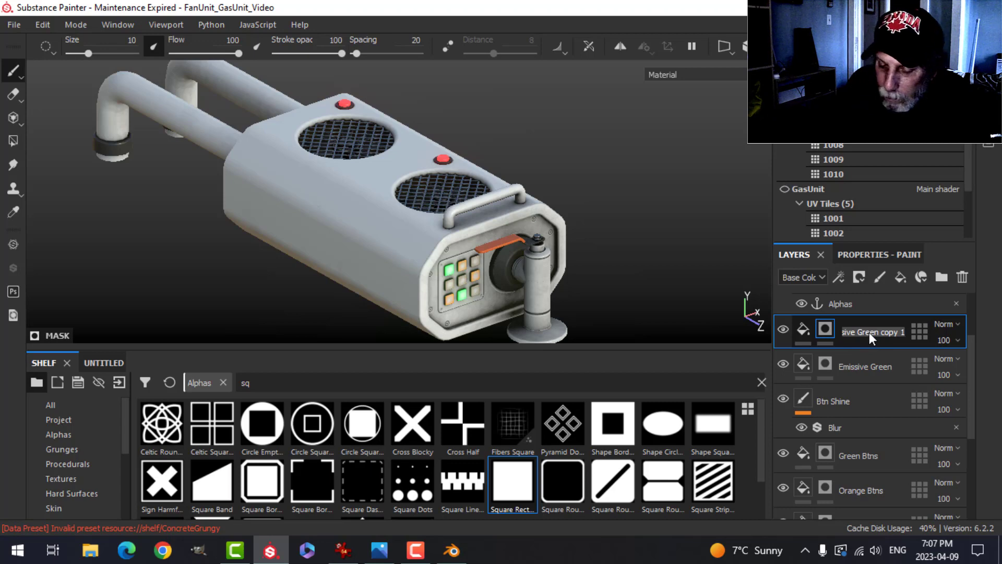
pyautogui.write('Emissive Re')
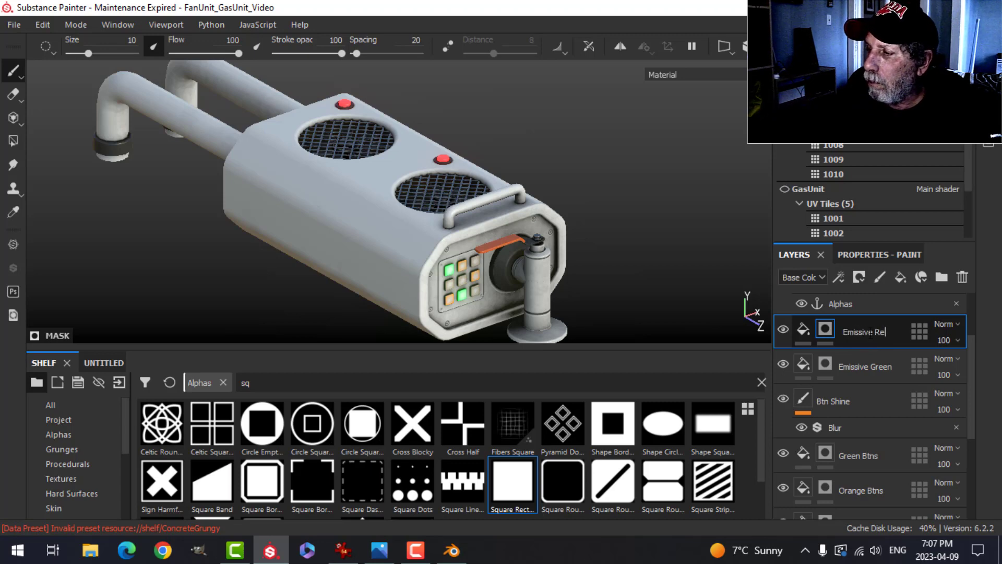
pyautogui.write('d')
pyautogui.press('Return')
# Group all layers from Emissive Red down to Beige Btns into a folder.
pyautogui.scroll(-2, 880, 418)
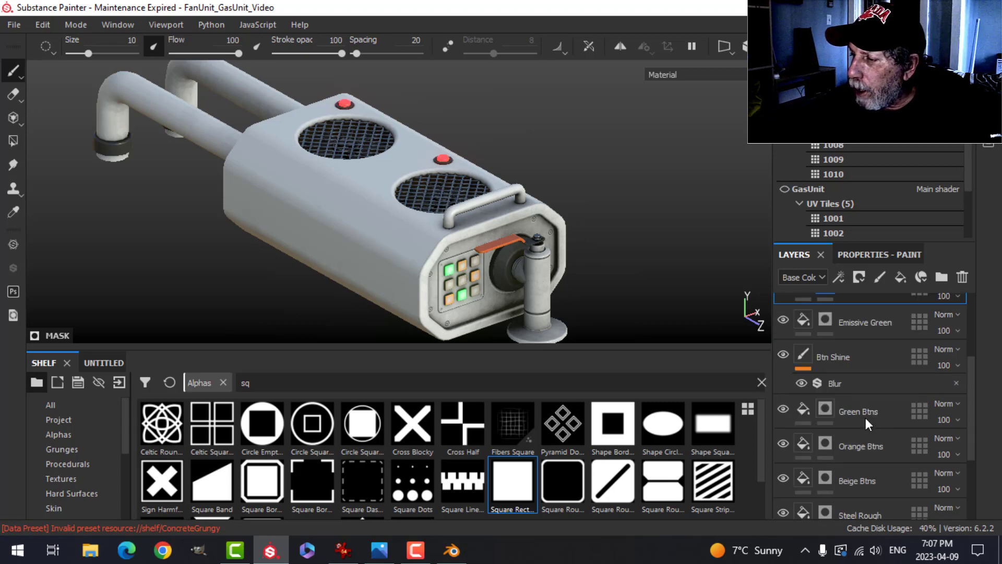
pyautogui.keyDown('shift'); pyautogui.click(856, 481); pyautogui.keyUp('shift')
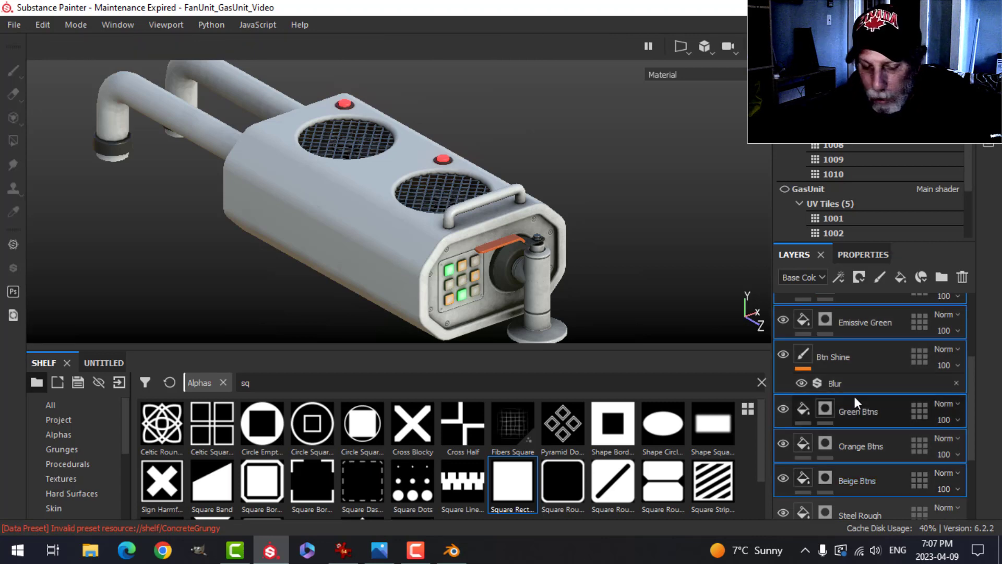
pyautogui.hotkey('ctrl', 'g')
pyautogui.scroll(3, 850, 383)
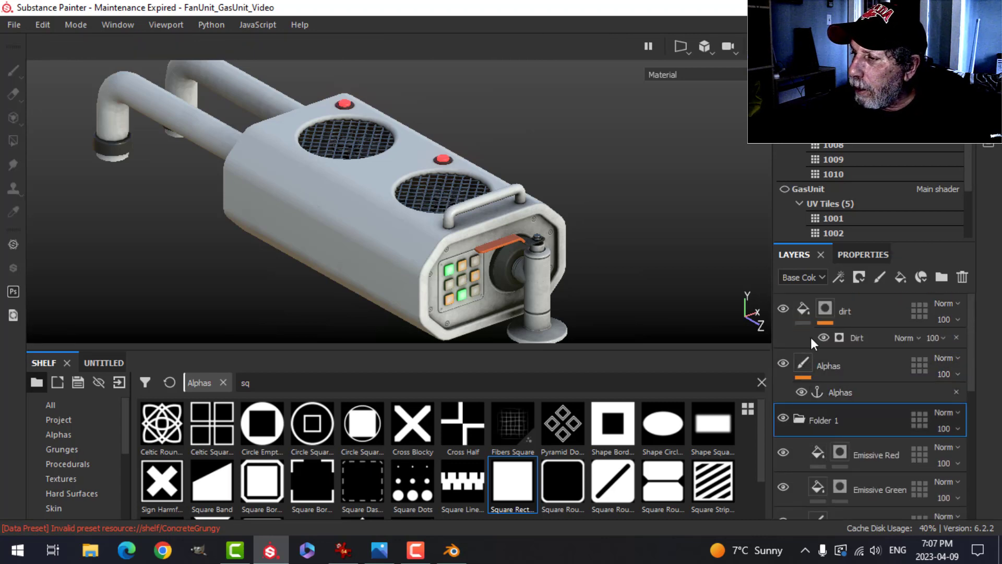
# Collapse the new layer folder, rename it Buttons, and save the project.
pyautogui.scroll(-1, 851, 388)
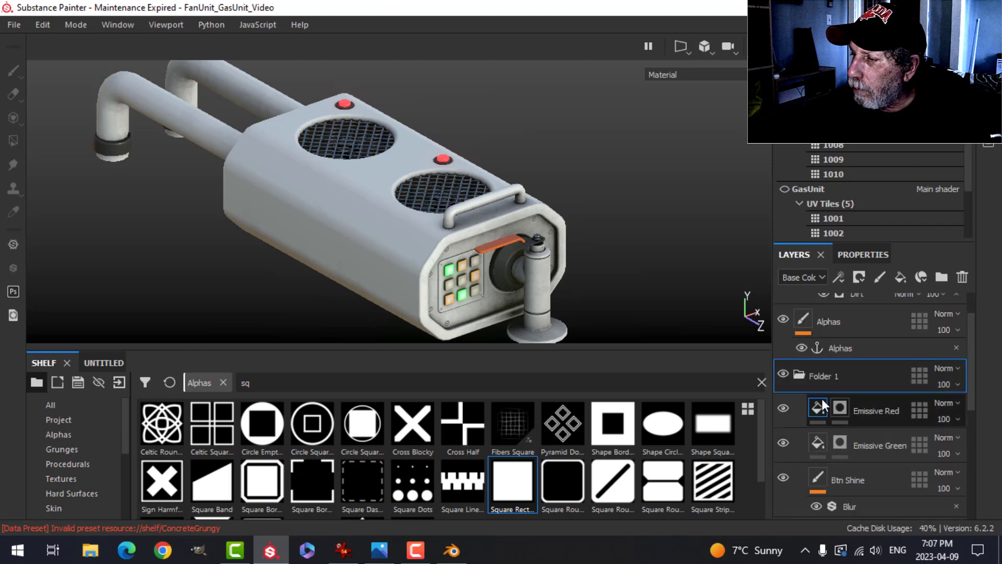
pyautogui.click(796, 376)
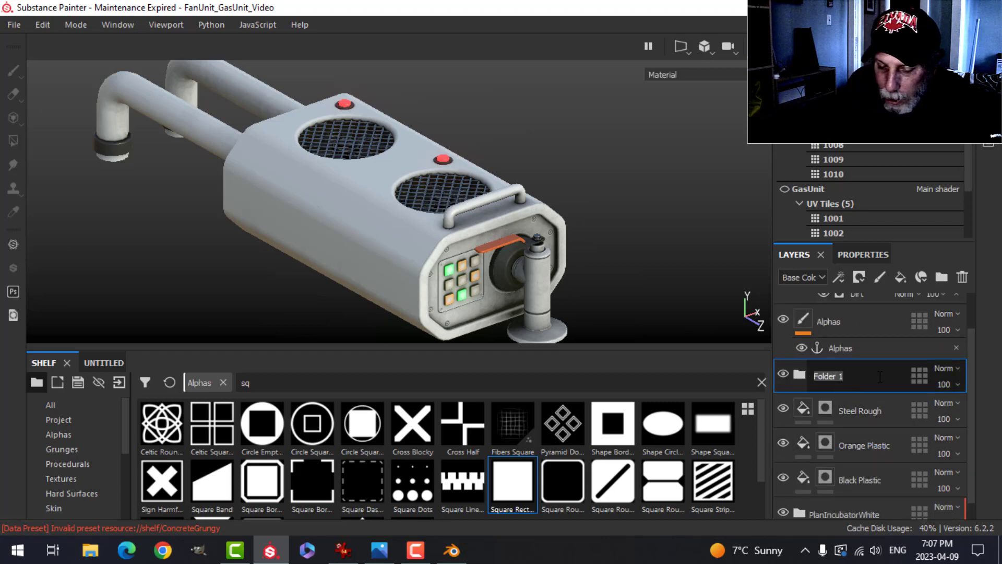
pyautogui.write('Buttons')
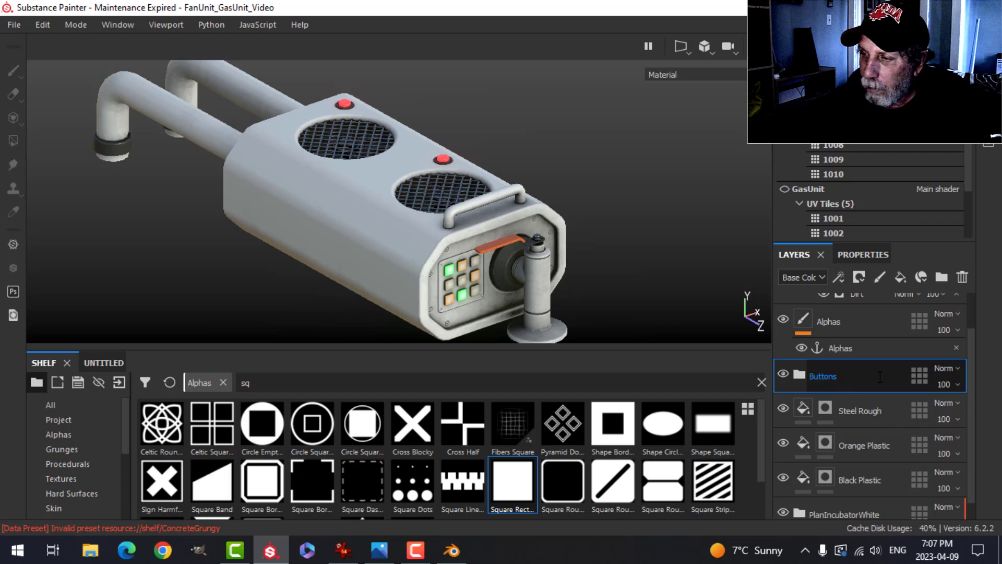
pyautogui.press('Return')
pyautogui.hotkey('ctrl', 's')
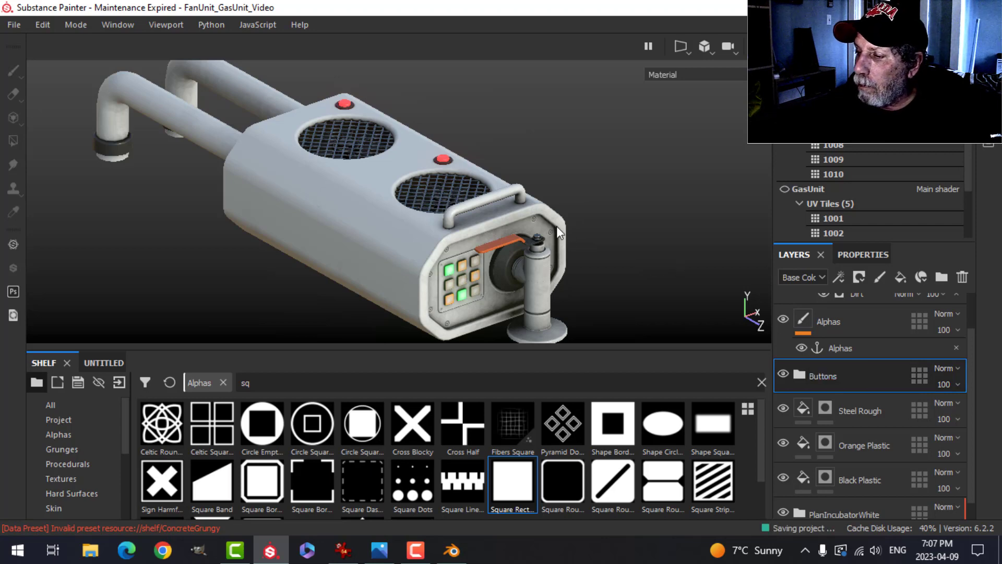
# Show the GasUnit texture set briefly to view it beside the fan unit, and hide it again.
pyautogui.scroll(2, 585, 244)
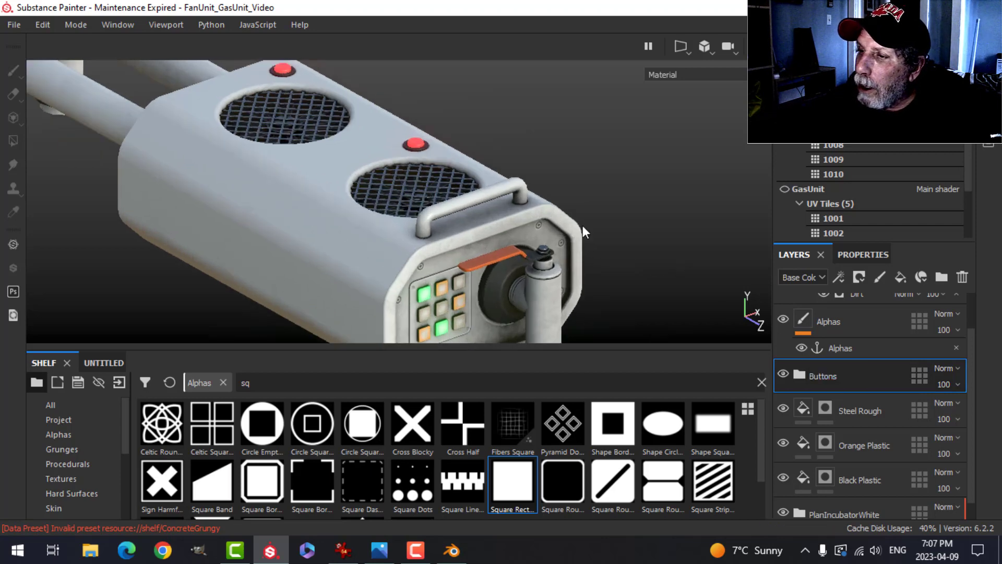
pyautogui.click(783, 191)
pyautogui.scroll(-3, 554, 224)
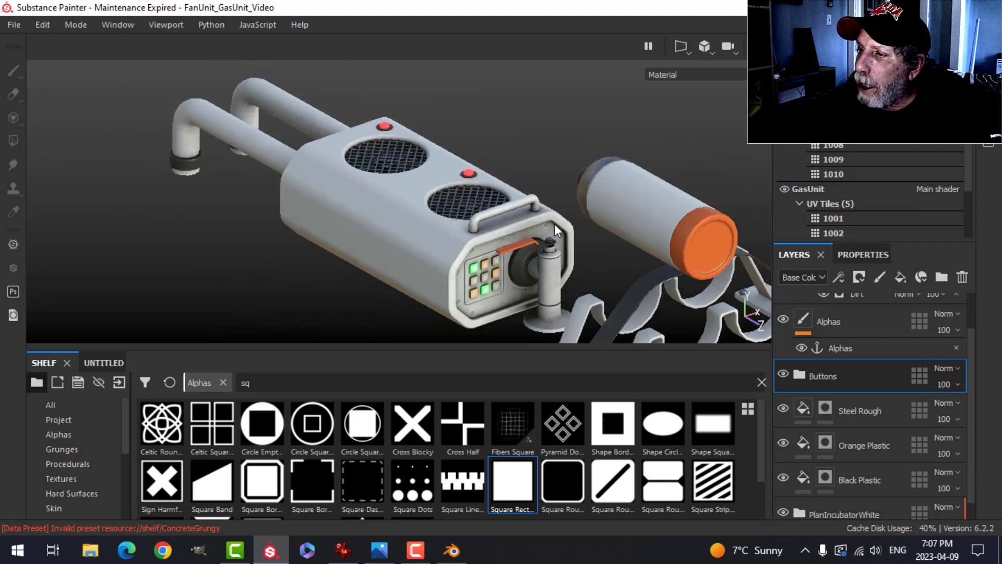
pyautogui.keyDown('alt'); pyautogui.moveTo(554, 224); pyautogui.dragTo(677, 204); pyautogui.keyUp('alt')
pyautogui.keyDown('alt'); pyautogui.moveTo(550, 202); pyautogui.dragTo(373, 195); pyautogui.keyUp('alt')
pyautogui.click(784, 190)
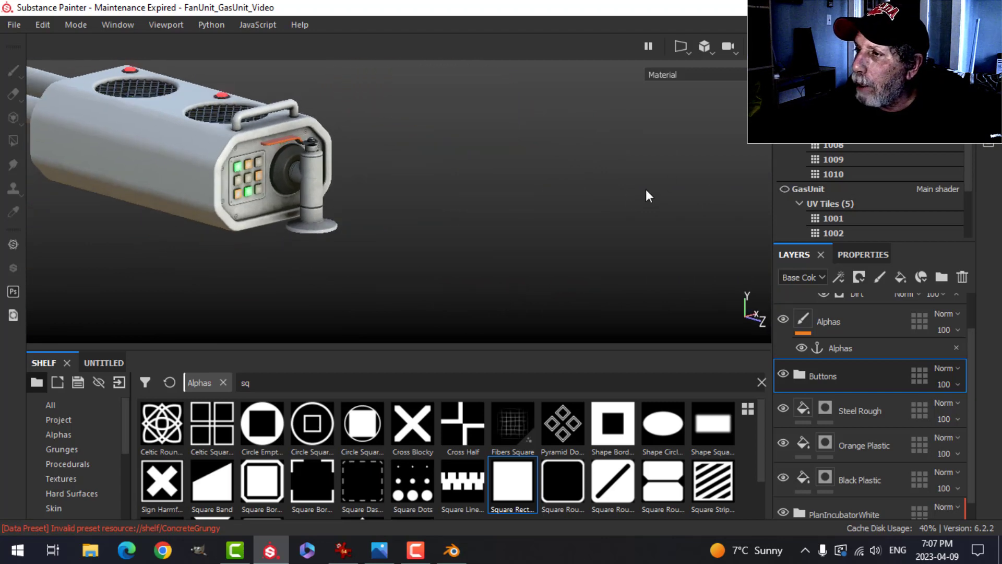
# For painting on the Alphas layer from the front view, enable the height channel and darken the brush's base color to near black.
pyautogui.click(850, 322)
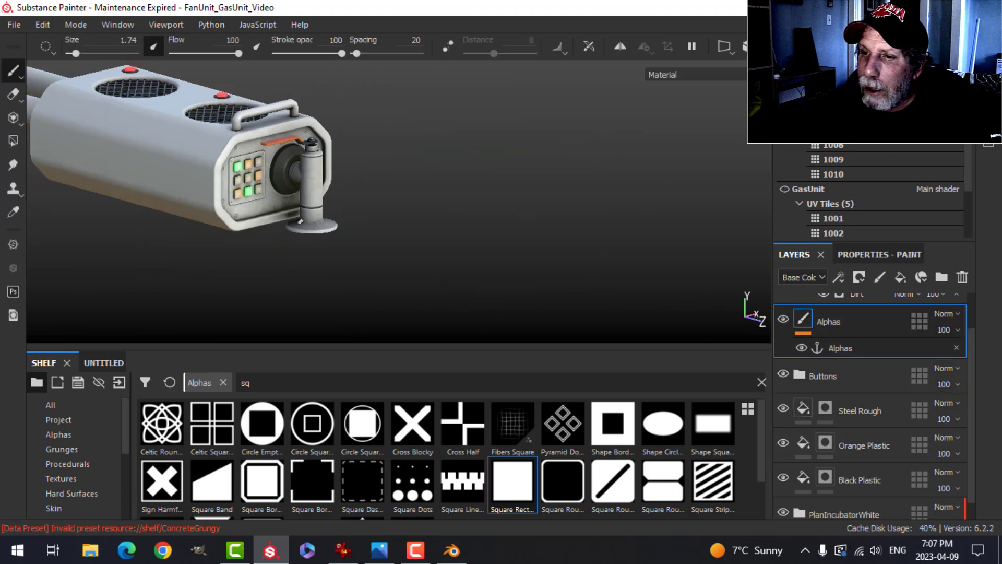
pyautogui.keyDown('alt'); pyautogui.keyDown('shift'); pyautogui.moveTo(440, 212); pyautogui.dragTo(301, 201); pyautogui.keyUp('shift'); pyautogui.keyUp('alt')
pyautogui.keyDown('alt'); pyautogui.moveTo(329, 216); pyautogui.dragTo(521, 244, button='middle'); pyautogui.keyUp('alt')
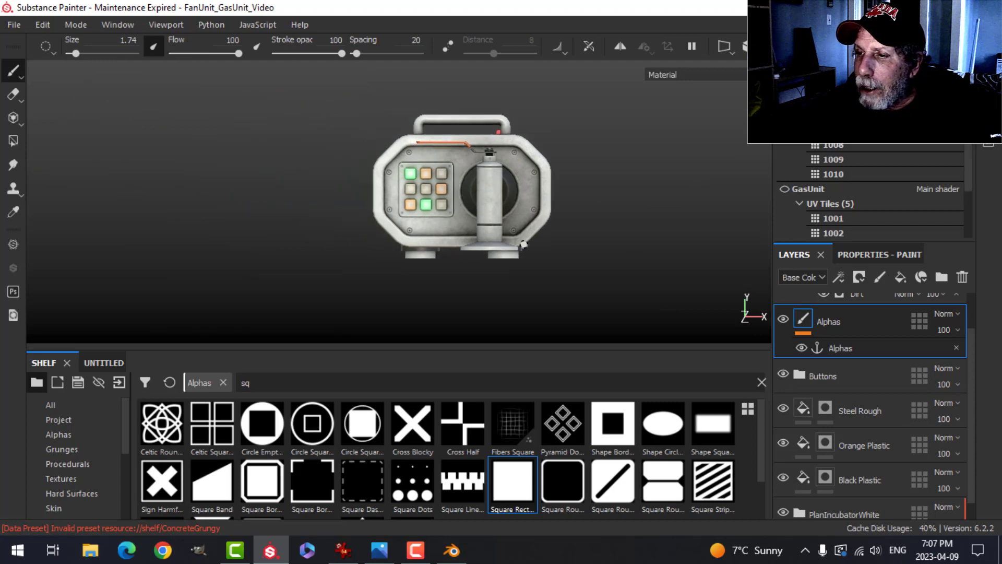
pyautogui.scroll(5, 518, 244)
pyautogui.keyDown('alt'); pyautogui.moveTo(463, 227); pyautogui.dragTo(520, 270, button='middle'); pyautogui.keyUp('alt')
pyautogui.scroll(2, 519, 264)
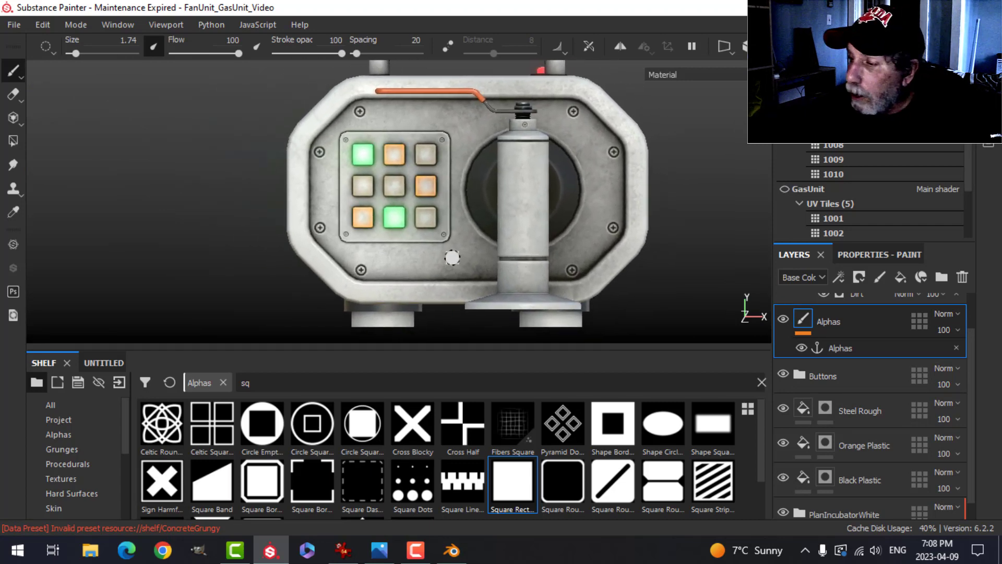
pyautogui.click(844, 258)
pyautogui.scroll(-4, 861, 460)
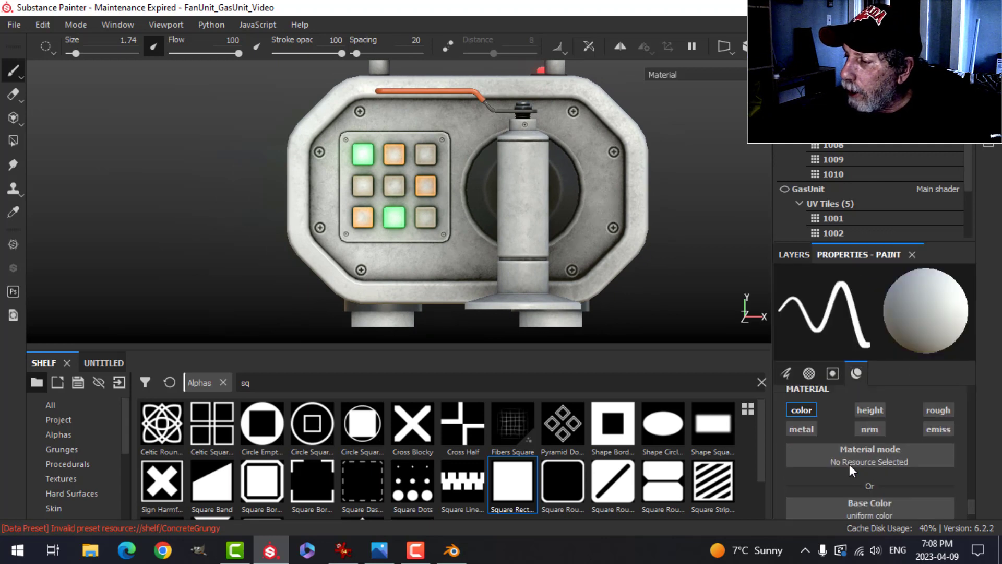
pyautogui.scroll(1, 839, 452)
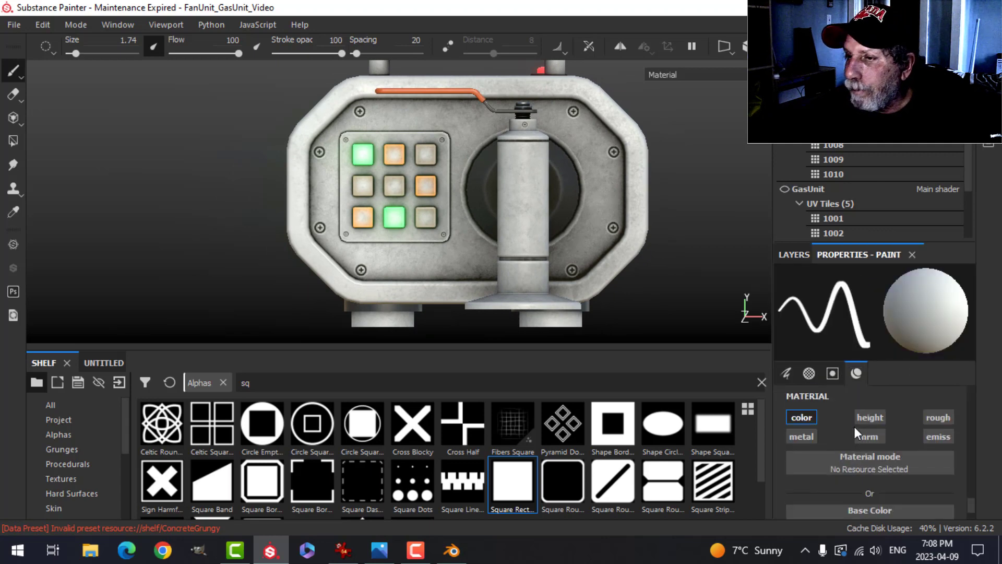
pyautogui.click(872, 416)
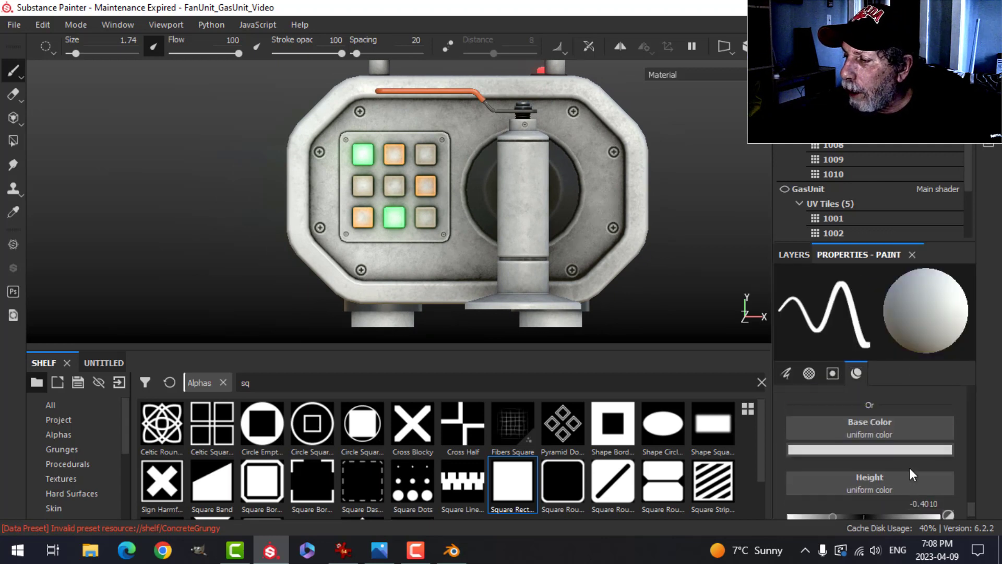
pyautogui.click(869, 451)
pyautogui.moveTo(808, 402); pyautogui.dragTo(794, 402)
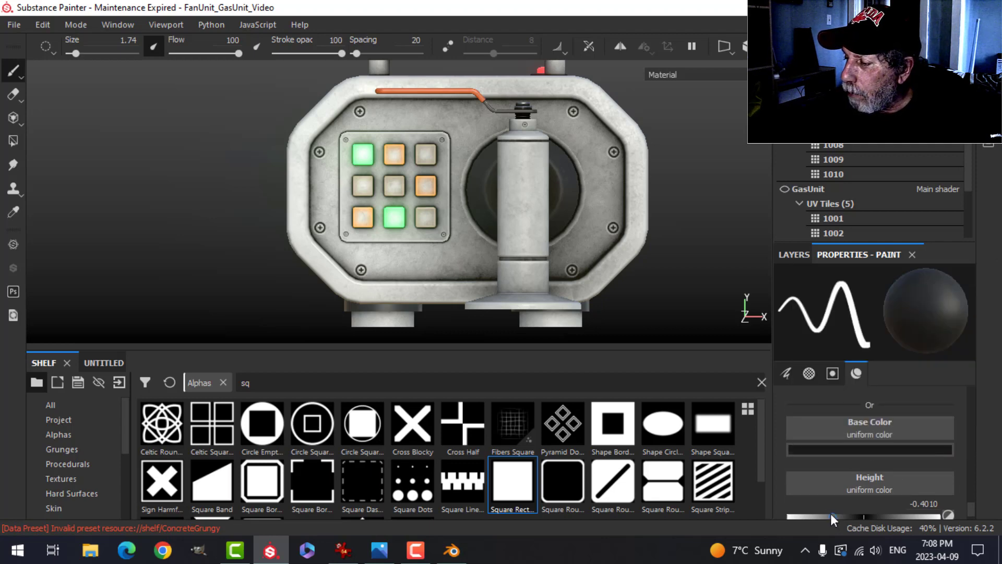
# Set the brush height to about -0.10 and load the Font Orbitron alpha, searching the alphas for "font".
pyautogui.moveTo(831, 516); pyautogui.dragTo(855, 513)
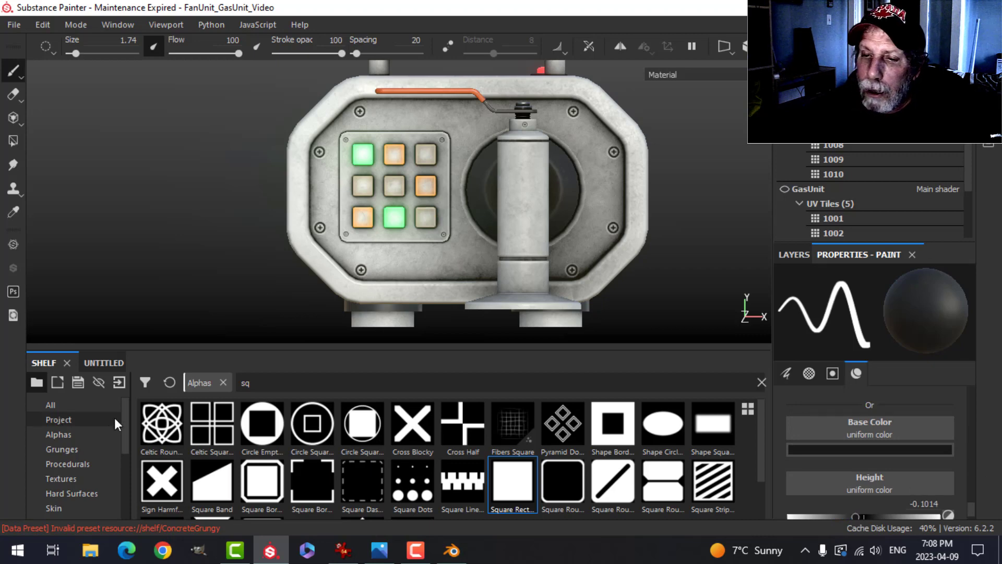
pyautogui.click(61, 433)
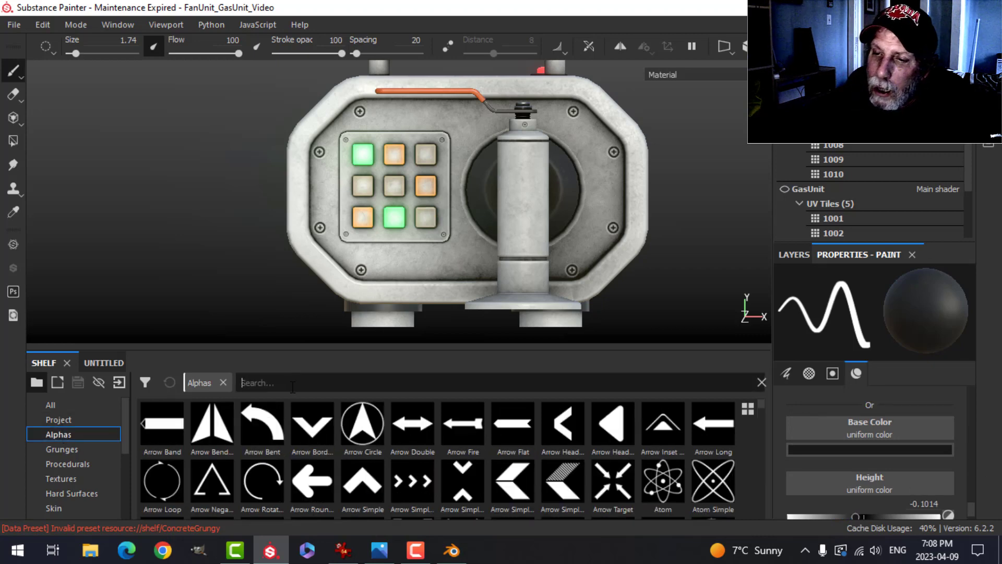
pyautogui.click(293, 385)
pyautogui.write('font')
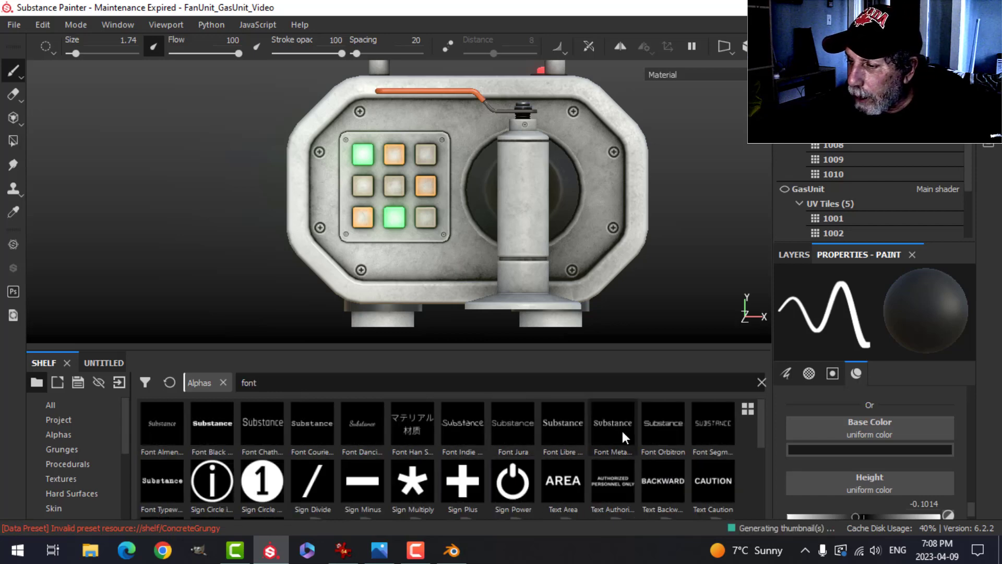
pyautogui.click(656, 423)
# Set the alpha's text to CONTROL and stamp it just below the button panel at brush size about 7.26.
pyautogui.scroll(5, 897, 427)
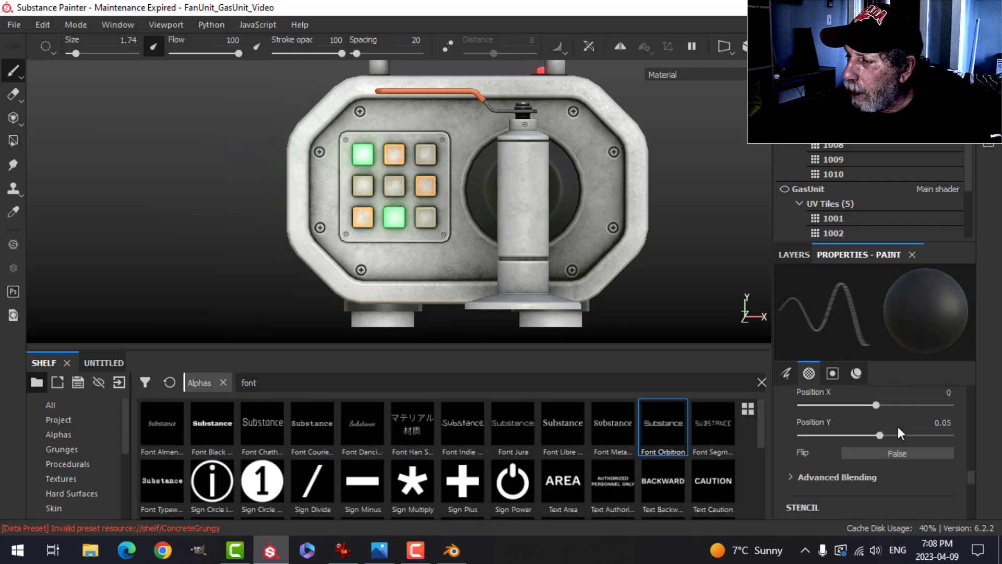
pyautogui.scroll(3, 891, 426)
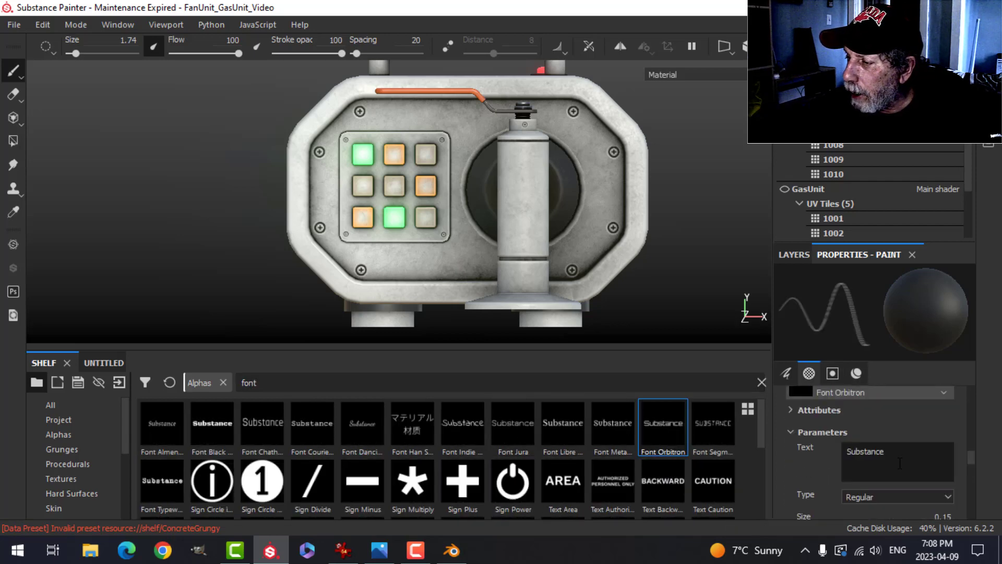
pyautogui.press('capslock')
pyautogui.write('CONTROL')
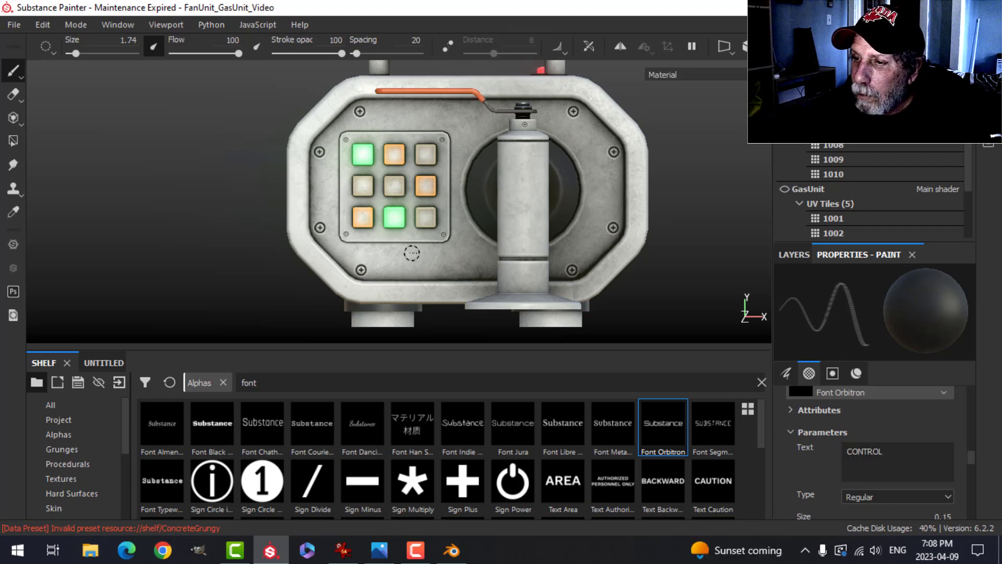
pyautogui.moveTo(412, 253)
pyautogui.keyDown('ctrl'); pyautogui.mouseDown(button='right')
pyautogui.moveTo(460, 253)
pyautogui.moveTo(408, 250)
pyautogui.mouseUp(button='right'); pyautogui.keyUp('ctrl')
pyautogui.scroll(4, 407, 254)
pyautogui.scroll(3, 407, 254)
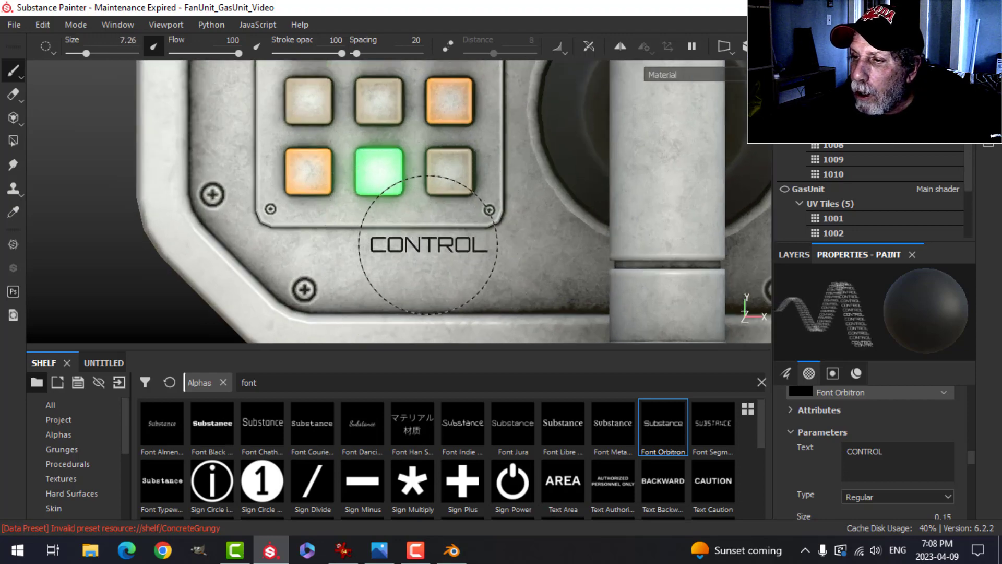
pyautogui.scroll(-1, 525, 295)
pyautogui.scroll(-1, 524, 310)
pyautogui.scroll(2, 510, 300)
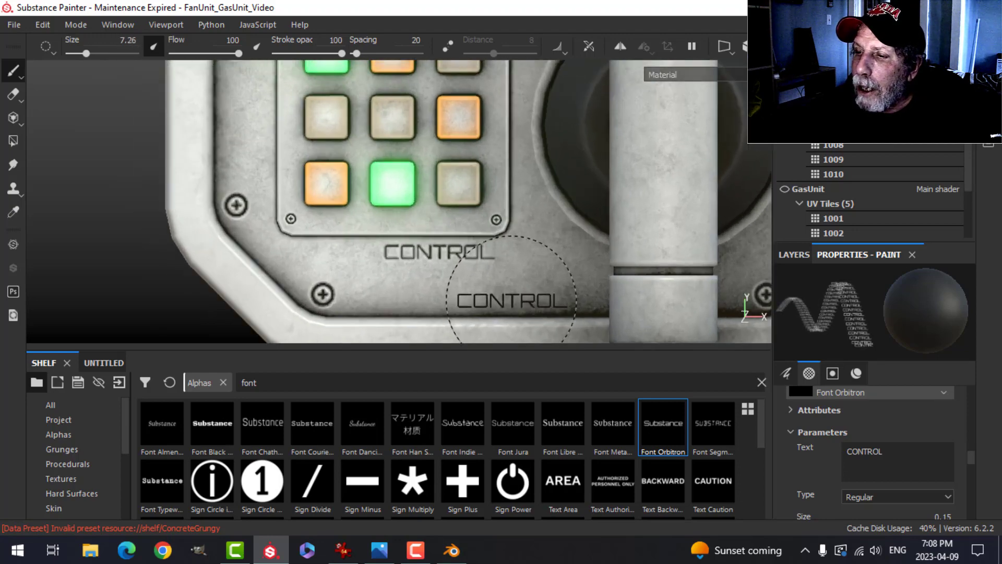
# Replace the Font Orbitron alpha's text with "Active When LIT".
pyautogui.scroll(-2, 446, 284)
pyautogui.scroll(-2, 444, 283)
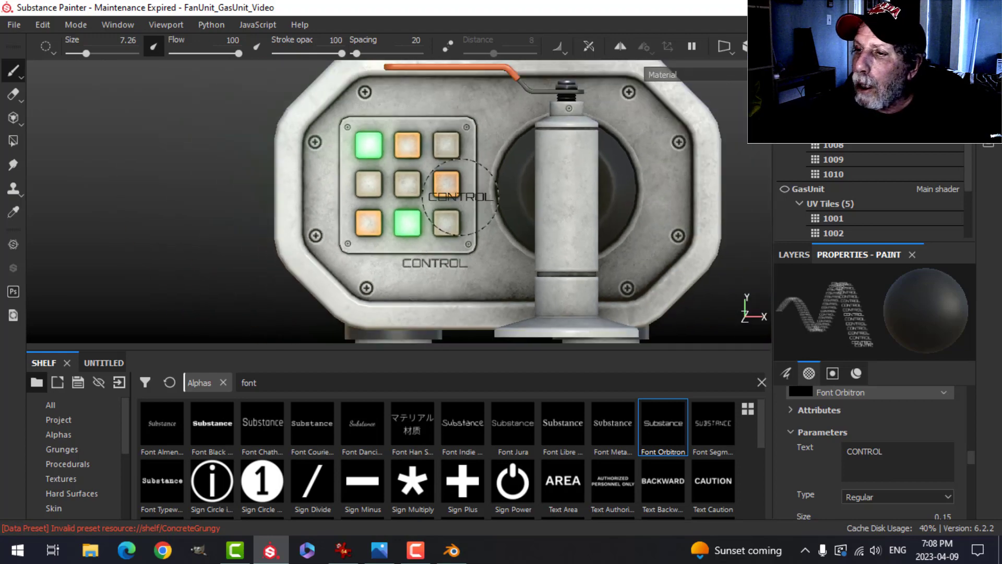
pyautogui.scroll(-2, 479, 256)
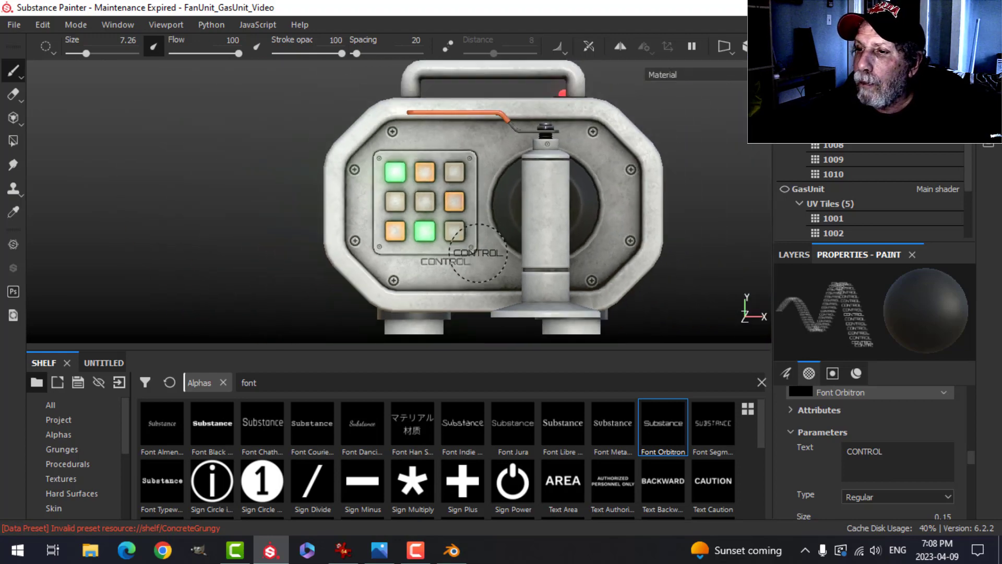
pyautogui.scroll(4, 474, 233)
pyautogui.keyDown('alt'); pyautogui.moveTo(452, 180); pyautogui.dragTo(441, 221, button='middle'); pyautogui.keyUp('alt')
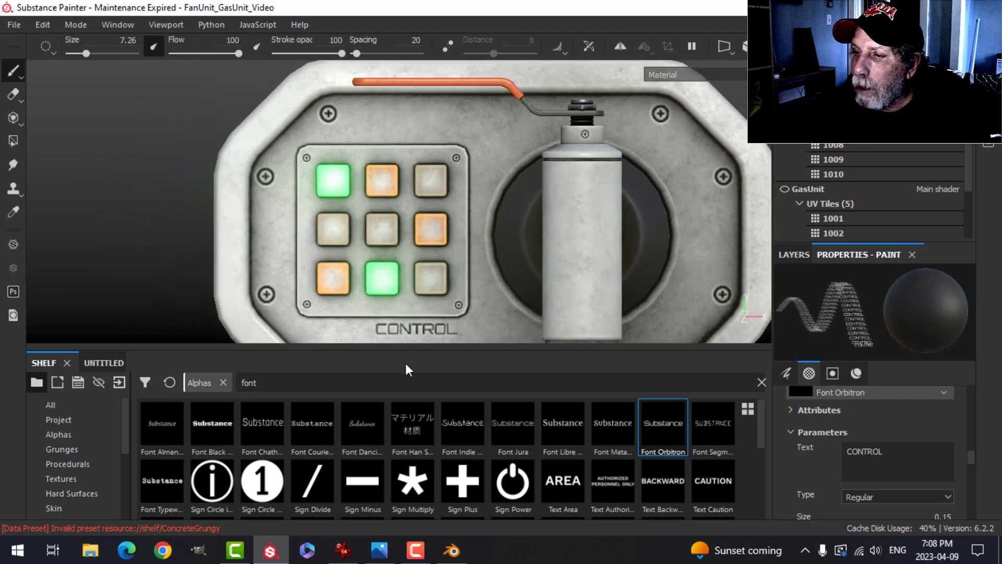
pyautogui.moveTo(891, 452); pyautogui.dragTo(777, 451)
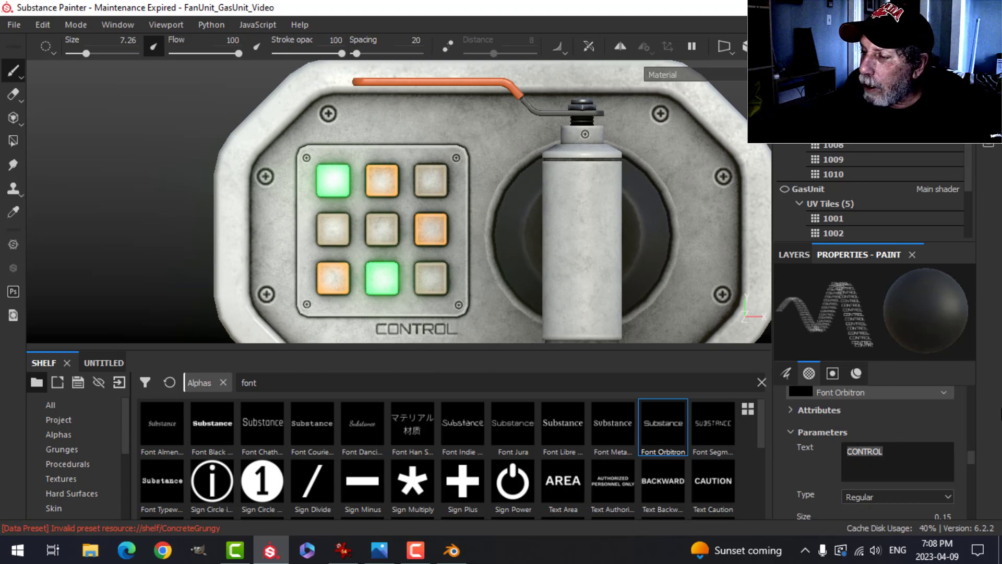
pyautogui.press('BackSpace')
pyautogui.press('capslock')
pyautogui.write('Active wh')
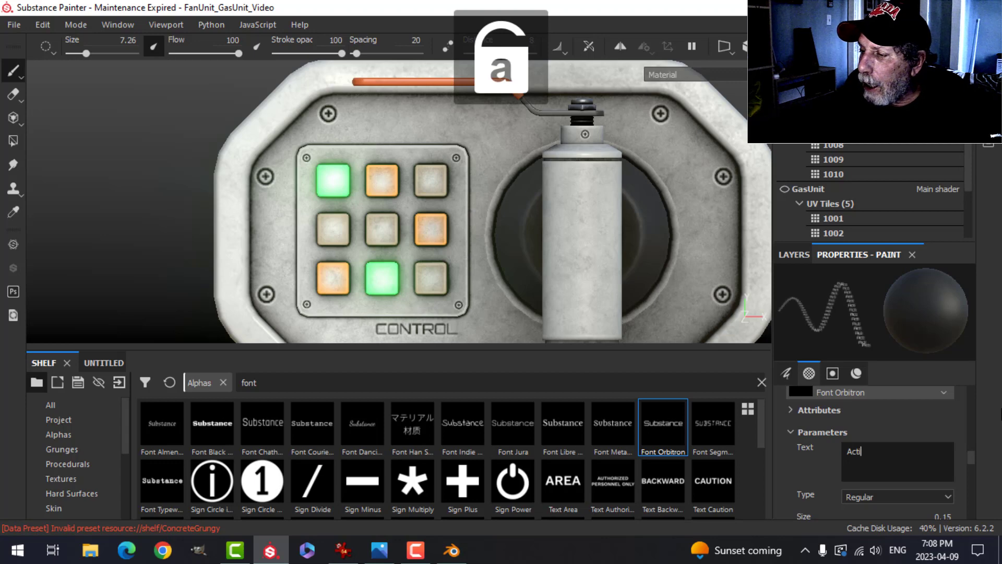
pyautogui.press('BackSpace')
pyautogui.press('BackSpace')
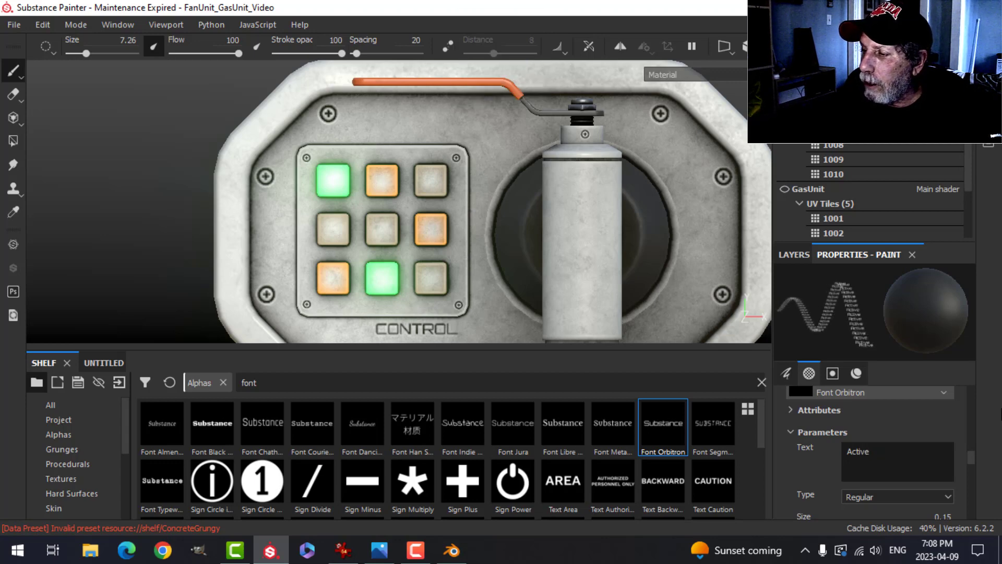
pyautogui.write('When')
pyautogui.press('capslock')
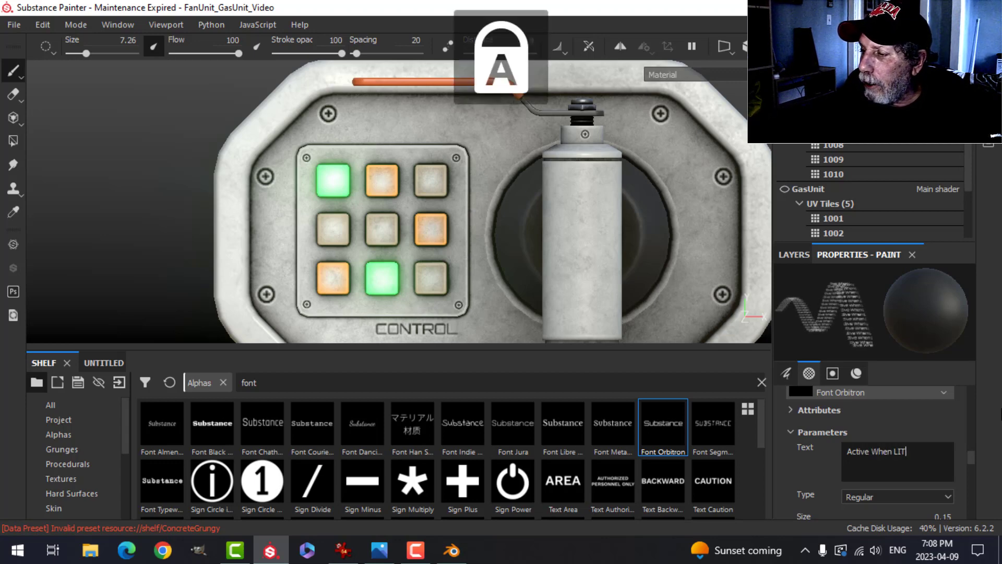
pyautogui.write('LIT')
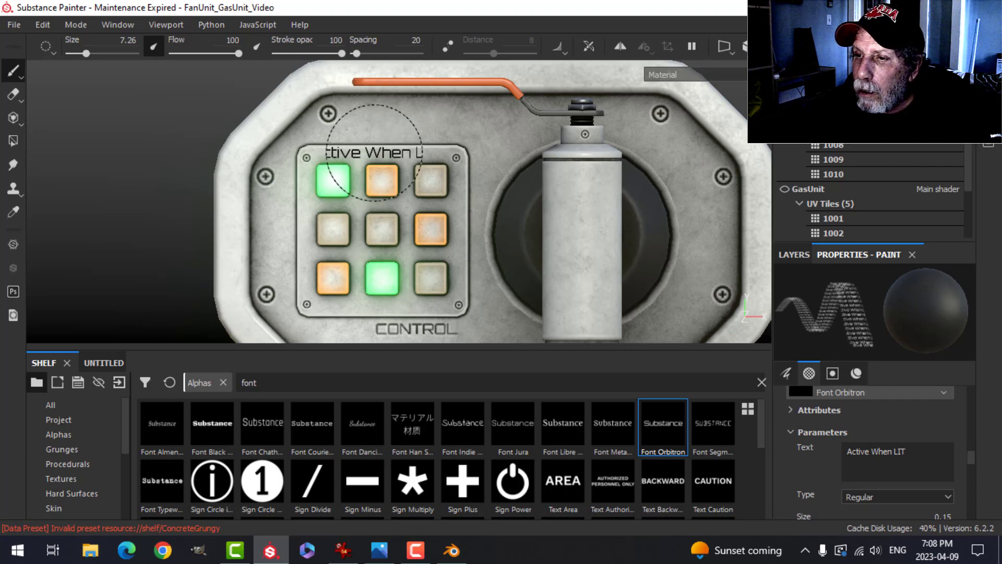
# Reduce the alpha's text size to 0.06 and stamp "Active When LIT" above the button rows at brush size about 13.23.
pyautogui.scroll(-1, 830, 468)
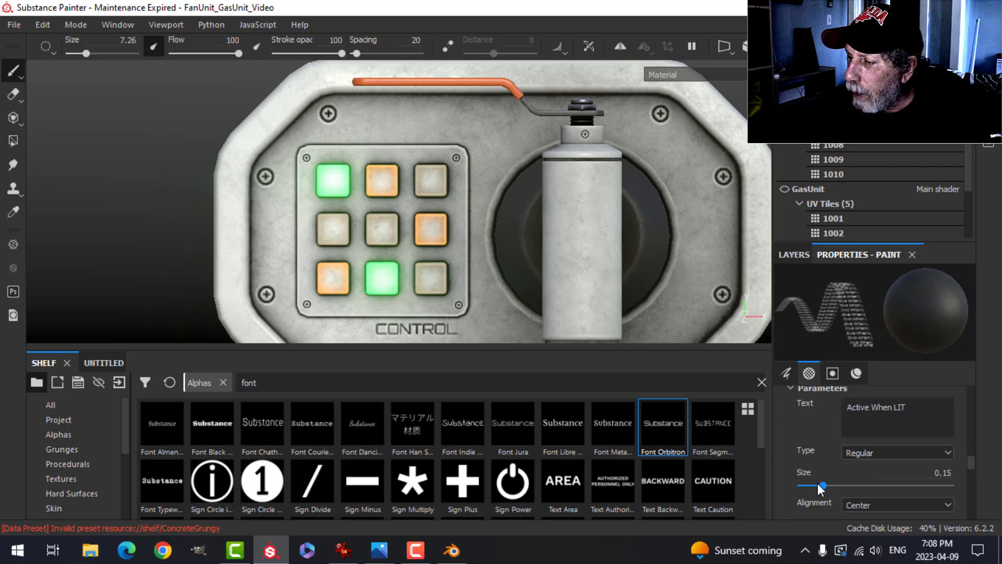
pyautogui.moveTo(817, 483); pyautogui.dragTo(810, 484)
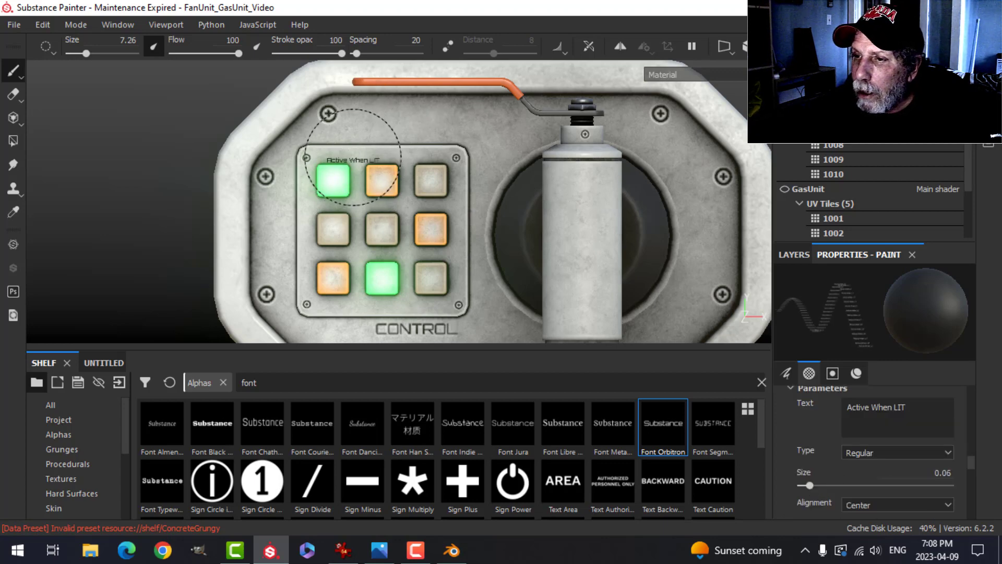
pyautogui.keyDown('ctrl'); pyautogui.moveTo(353, 157); pyautogui.dragTo(393, 157, button='right'); pyautogui.keyUp('ctrl')
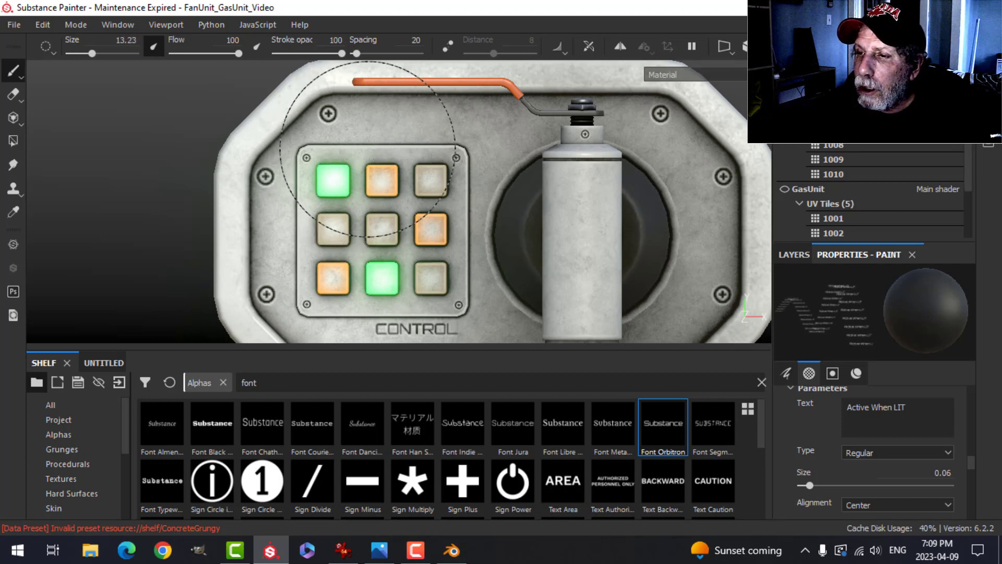
pyautogui.click(367, 149)
pyautogui.scroll(-3, 498, 245)
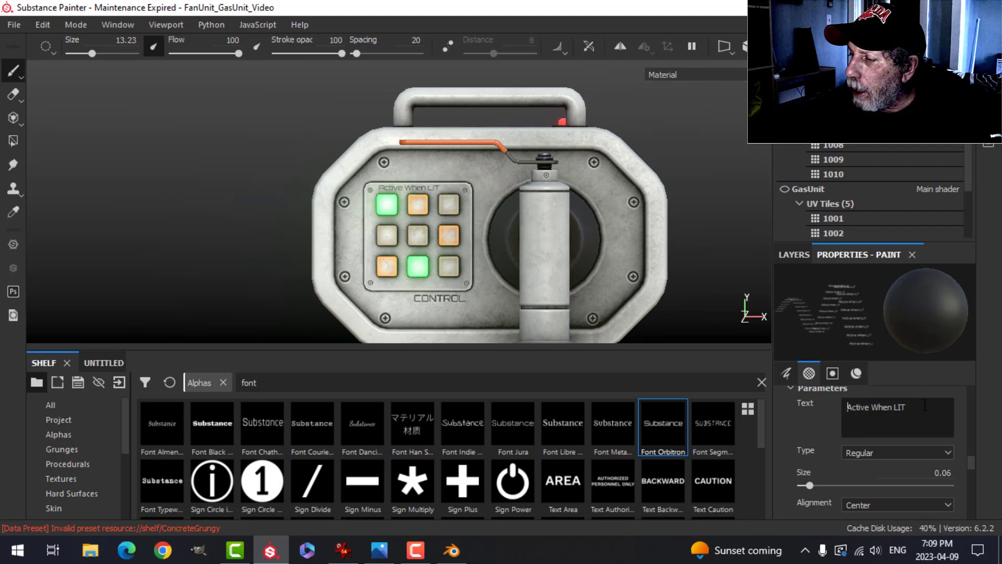
# Change the alpha's text to TURN and stamp it near the top of the vertical cylinder at brush size about 20.43.
pyautogui.press('capslock')
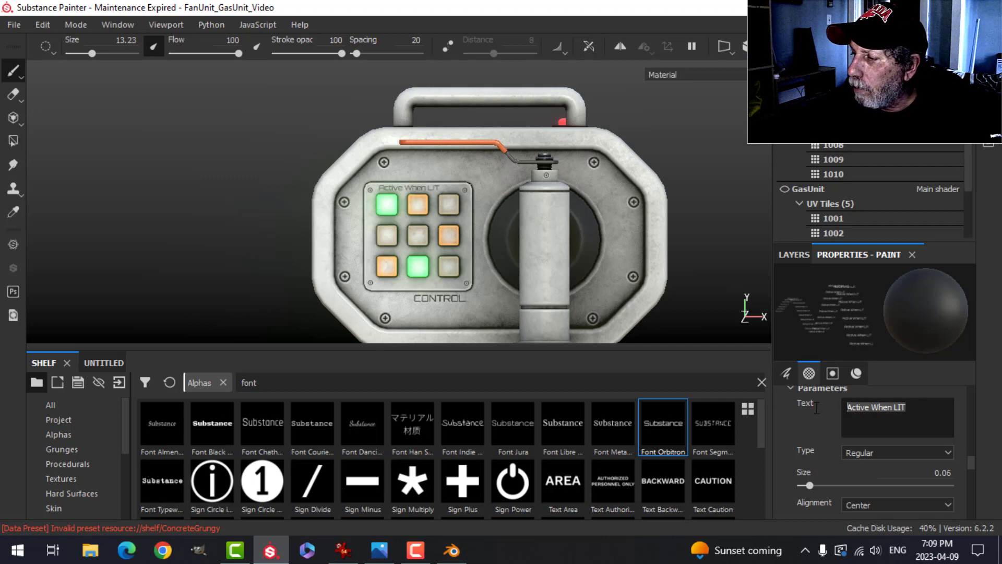
pyautogui.write('Syst')
pyautogui.press('BackSpace')
pyautogui.press('BackSpace')
pyautogui.press('BackSpace')
pyautogui.press('BackSpace')
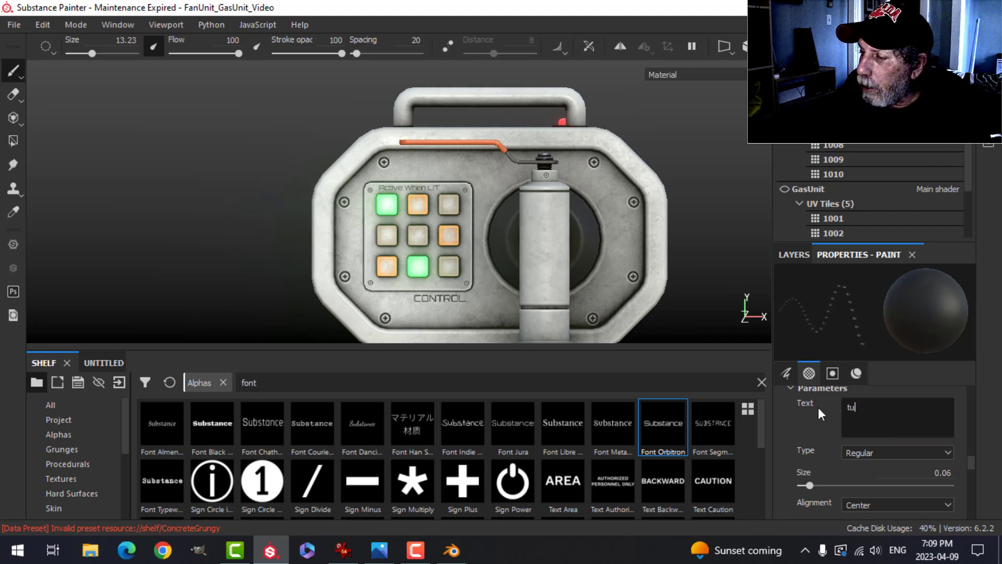
pyautogui.press('capslock')
pyautogui.write('TURN')
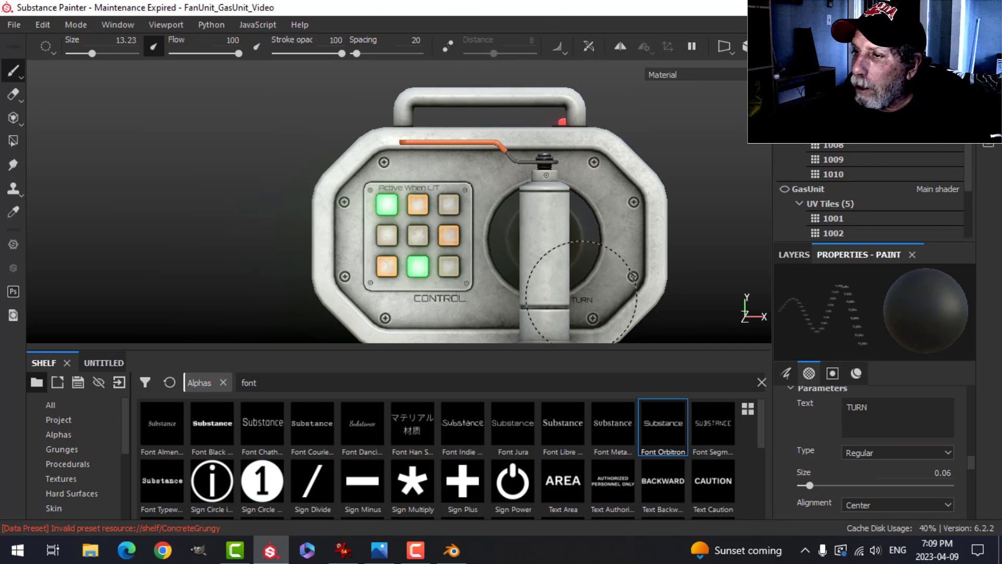
pyautogui.scroll(5, 556, 204)
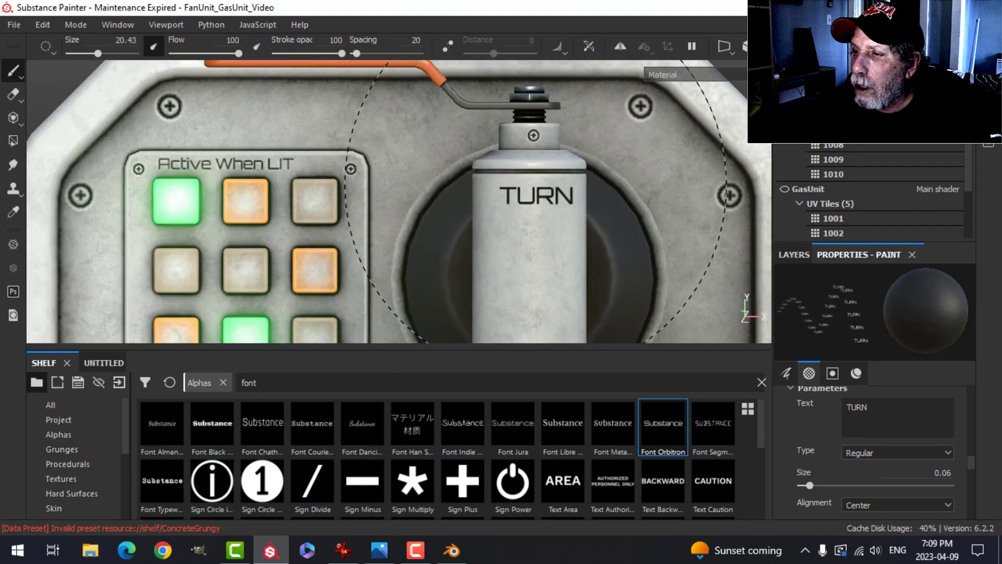
pyautogui.click(535, 189)
pyautogui.scroll(-5, 568, 286)
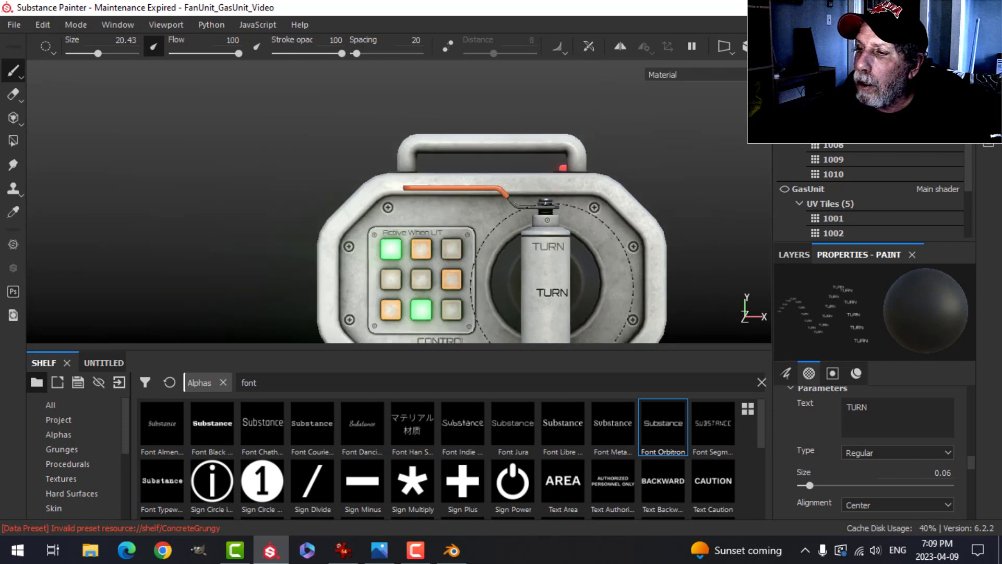
# Replace the Font Orbitron alpha's text with "FAN UNIT".
pyautogui.moveTo(551, 290)
pyautogui.keyDown('alt'); pyautogui.mouseDown()
pyautogui.moveTo(509, 221)
pyautogui.moveTo(604, 258)
pyautogui.mouseUp(); pyautogui.keyUp('alt')
pyautogui.moveTo(571, 264)
pyautogui.keyDown('alt'); pyautogui.mouseDown(button='middle')
pyautogui.moveTo(596, 267)
pyautogui.moveTo(633, 208)
pyautogui.mouseUp(button='middle'); pyautogui.keyUp('alt')
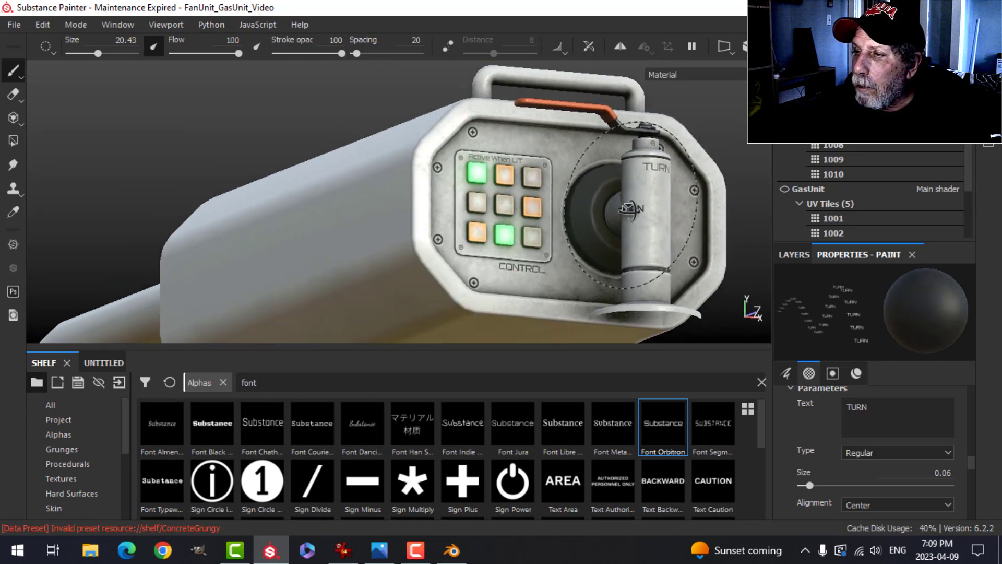
pyautogui.keyDown('alt'); pyautogui.moveTo(633, 208); pyautogui.dragTo(631, 241); pyautogui.keyUp('alt')
pyautogui.scroll(-2, 619, 177)
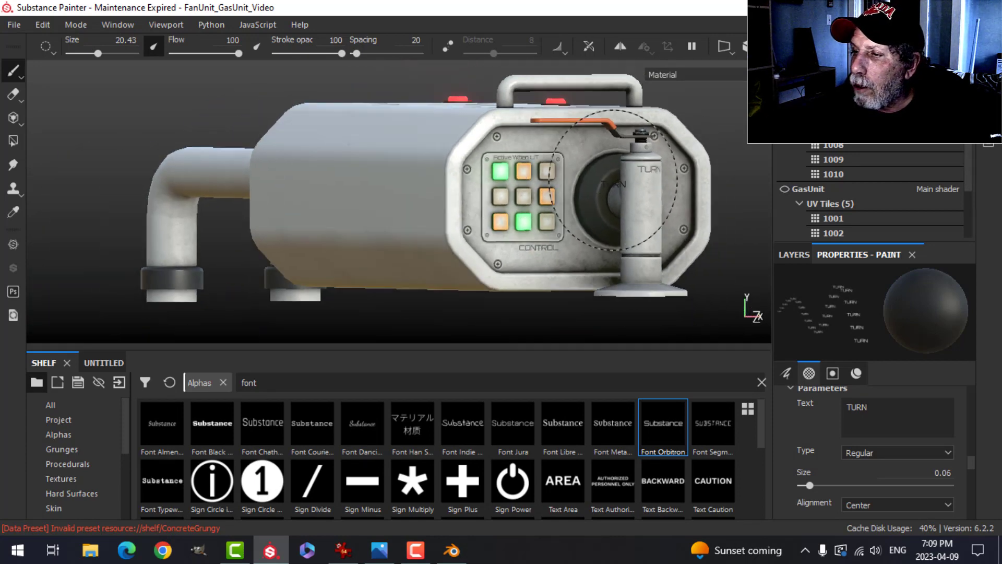
pyautogui.keyDown('alt'); pyautogui.moveTo(616, 177); pyautogui.dragTo(585, 221, button='middle'); pyautogui.keyUp('alt')
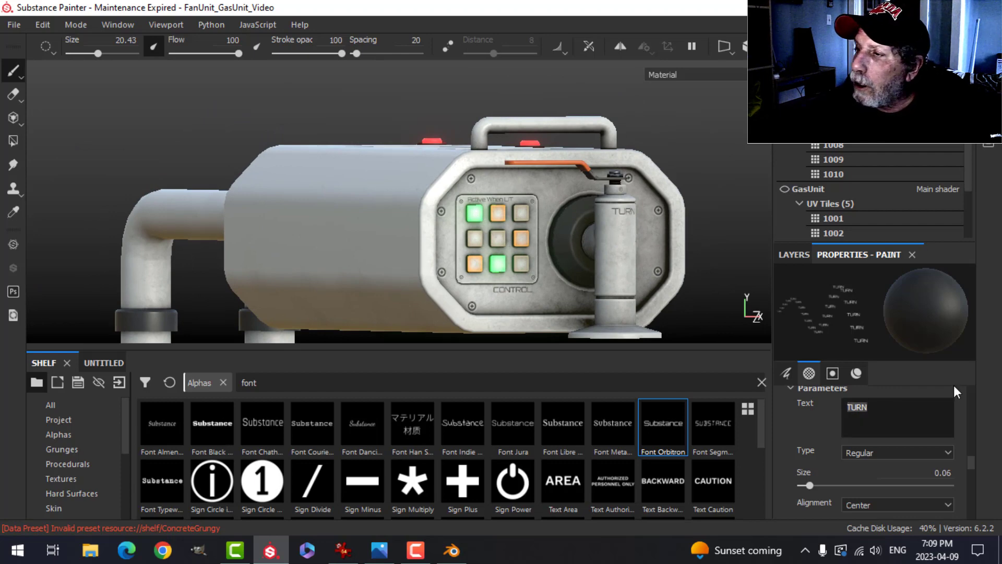
pyautogui.write('FAN UNIT')
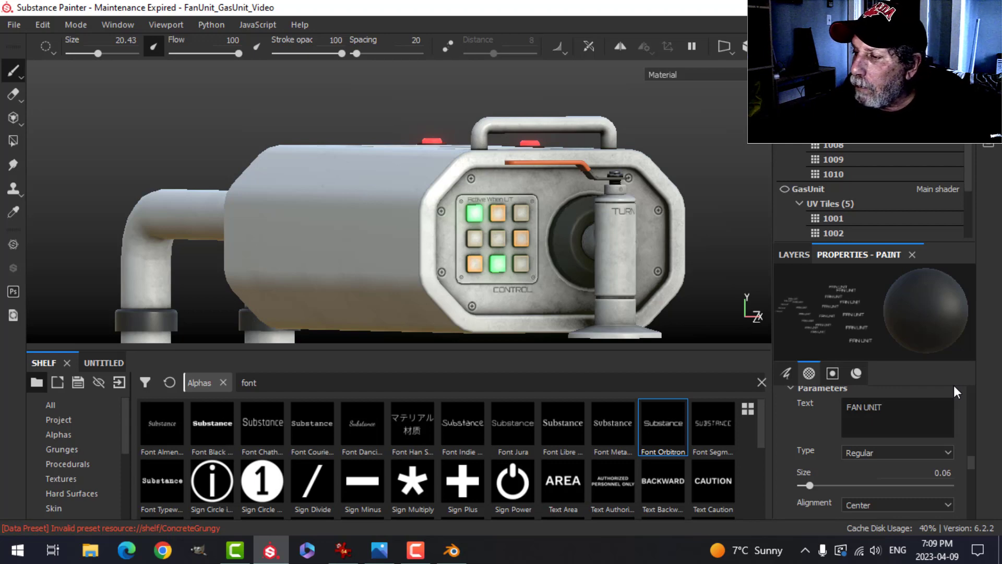
# Stamp FAN UNIT along the upper part of the front plate, behind the orange lever, at brush size about 31.79.
pyautogui.keyDown('alt'); pyautogui.moveTo(658, 229); pyautogui.dragTo(518, 224); pyautogui.keyUp('alt')
pyautogui.scroll(5, 554, 198)
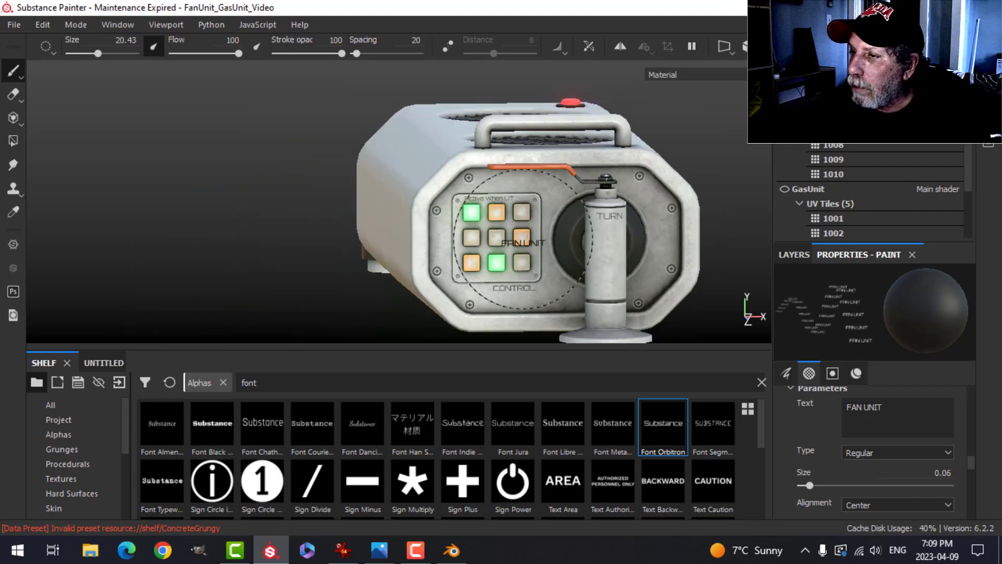
pyautogui.keyDown('alt'); pyautogui.moveTo(552, 194); pyautogui.dragTo(524, 164); pyautogui.keyUp('alt')
pyautogui.moveTo(503, 123)
pyautogui.keyDown('ctrl'); pyautogui.mouseDown(button='right')
pyautogui.moveTo(543, 123)
pyautogui.moveTo(514, 130)
pyautogui.mouseUp(button='right'); pyautogui.keyUp('ctrl')
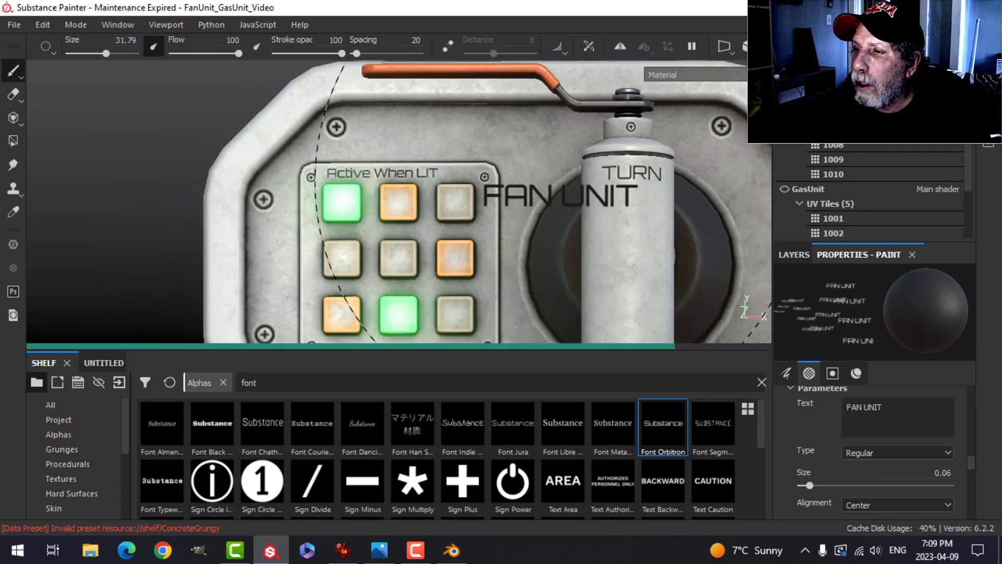
pyautogui.scroll(-3, 537, 212)
pyautogui.moveTo(535, 216)
pyautogui.keyDown('alt'); pyautogui.mouseDown()
pyautogui.moveTo(569, 230)
pyautogui.moveTo(497, 255)
pyautogui.moveTo(543, 225)
pyautogui.moveTo(525, 195)
pyautogui.mouseUp(); pyautogui.keyUp('alt')
pyautogui.scroll(4, 568, 207)
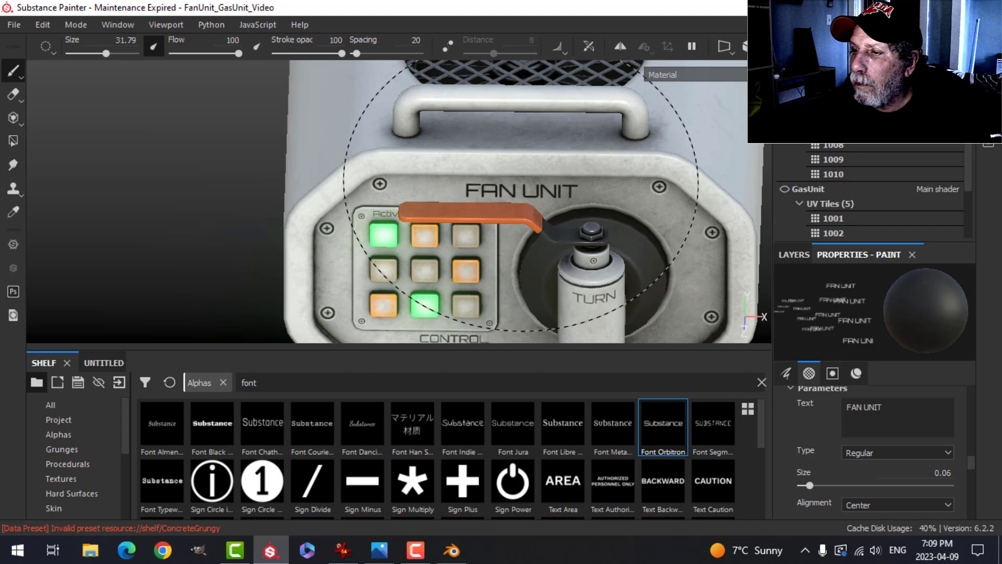
# Change the alpha's text to OUT 1 and stamp it on the outlet pipe, just before its dark collar at the housing.
pyautogui.scroll(-3, 574, 209)
pyautogui.keyDown('alt'); pyautogui.moveTo(615, 219); pyautogui.dragTo(466, 239); pyautogui.keyUp('alt')
pyautogui.keyDown('alt'); pyautogui.moveTo(418, 230); pyautogui.dragTo(588, 195, button='middle'); pyautogui.keyUp('alt')
pyautogui.keyDown('alt'); pyautogui.keyDown('shift'); pyautogui.moveTo(614, 204); pyautogui.dragTo(382, 210); pyautogui.keyUp('shift'); pyautogui.keyUp('alt')
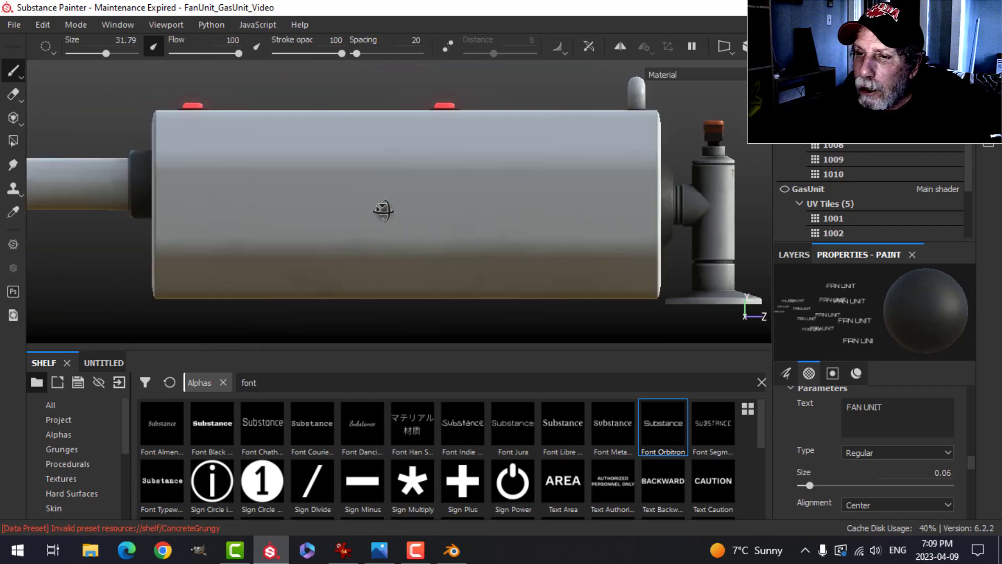
pyautogui.keyDown('alt'); pyautogui.moveTo(345, 200); pyautogui.dragTo(581, 191, button='middle'); pyautogui.keyUp('alt')
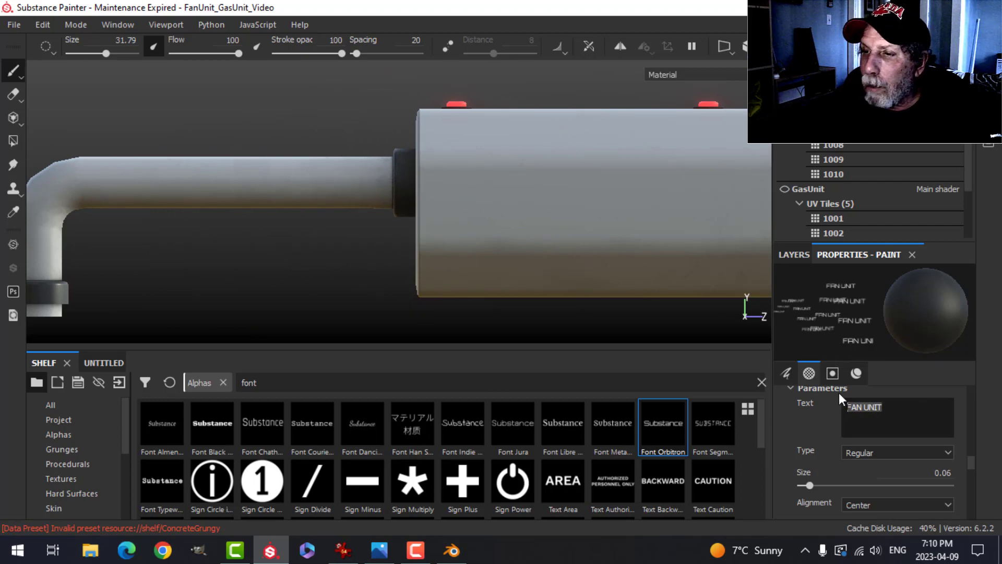
pyautogui.press('capslock')
pyautogui.write('out')
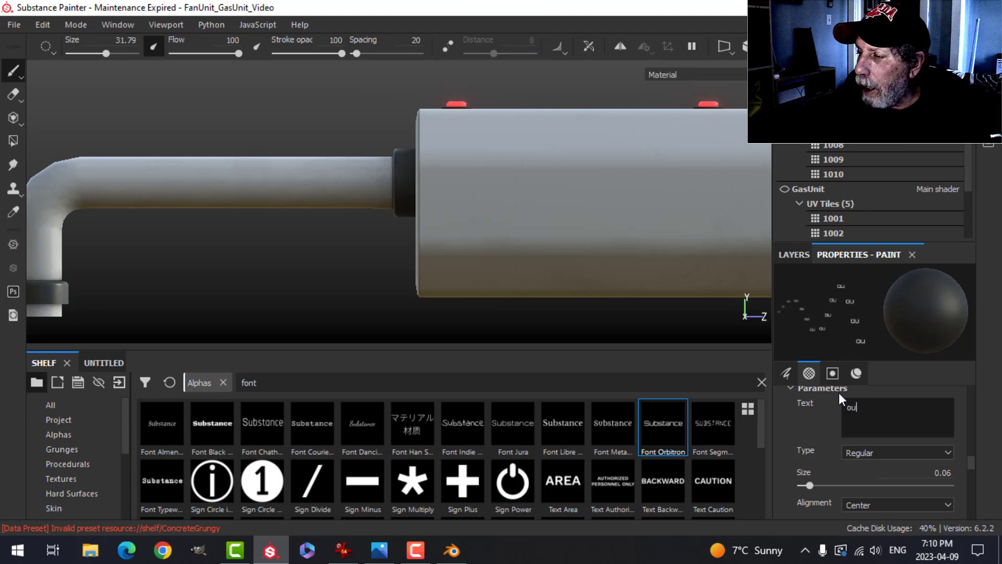
pyautogui.press('BackSpace')
pyautogui.press('BackSpace')
pyautogui.press('BackSpace')
pyautogui.press('capslock')
pyautogui.write('OUT 1')
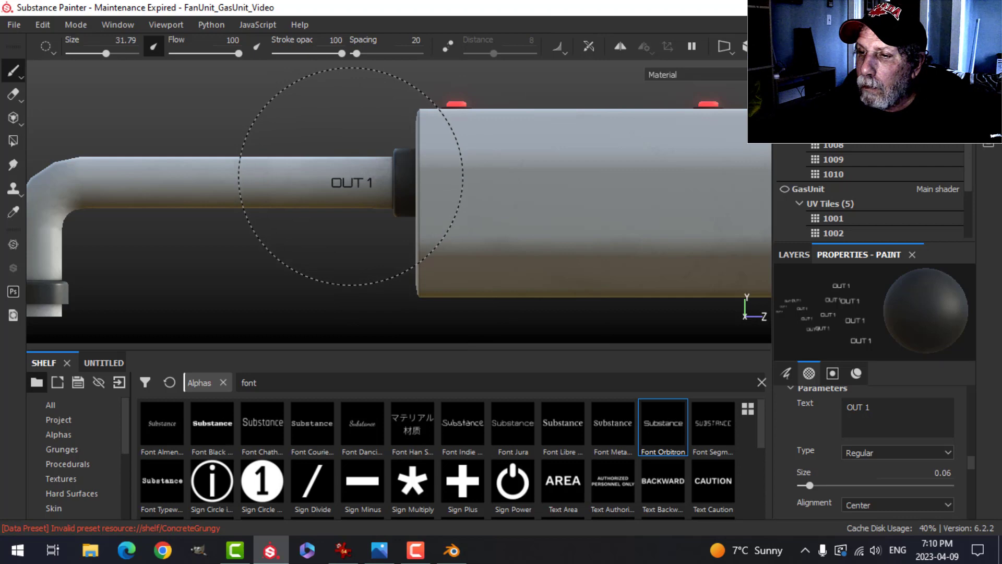
pyautogui.click(350, 175)
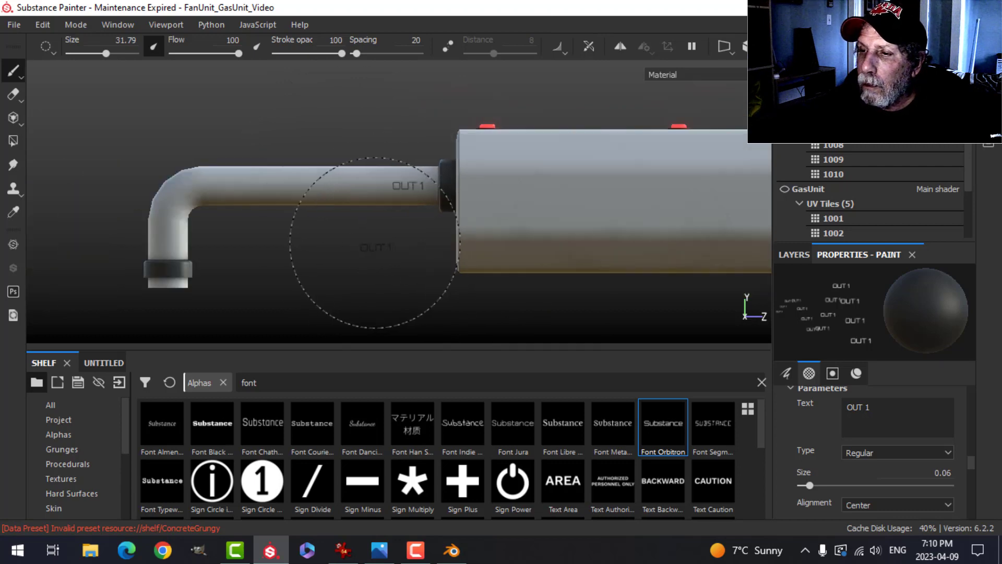
# Change the alpha's text to OUT 2 and stamp it on the other outlet pipe, next to its dark collar at the housing.
pyautogui.keyDown('alt'); pyautogui.moveTo(410, 247); pyautogui.dragTo(686, 258); pyautogui.keyUp('alt')
pyautogui.keyDown('alt'); pyautogui.moveTo(429, 278); pyautogui.dragTo(517, 263, button='middle'); pyautogui.keyUp('alt')
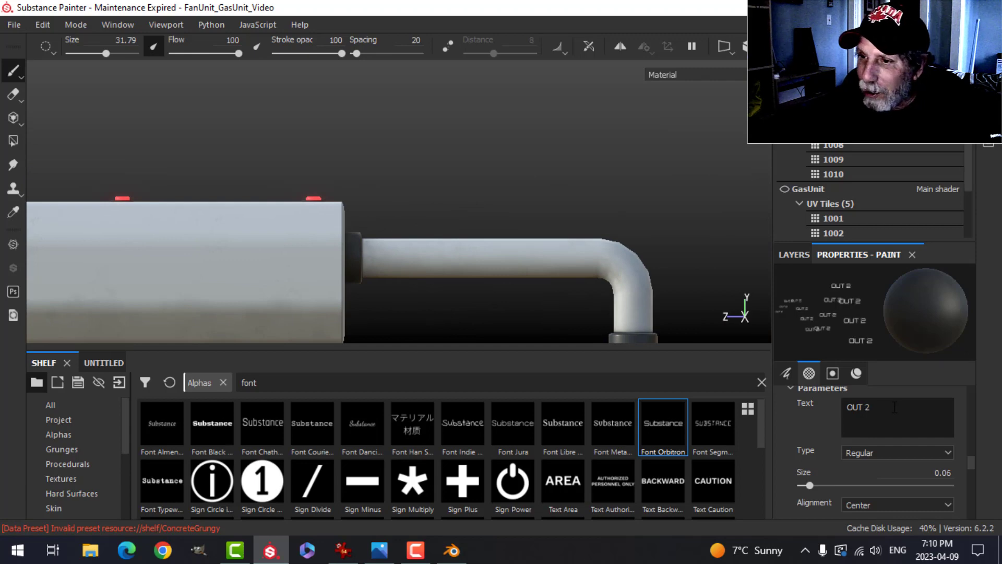
pyautogui.click(390, 253)
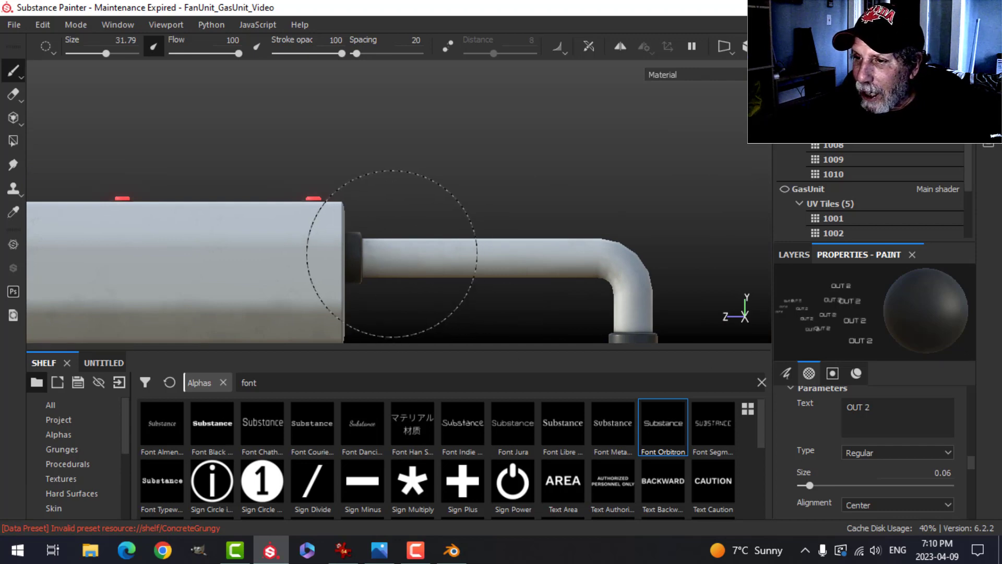
# Change the alpha's text to CO2 DELIVERY on two lines and stamp it on the rear plate, high between the two pipes.
pyautogui.moveTo(626, 244)
pyautogui.keyDown('alt'); pyautogui.mouseDown()
pyautogui.moveTo(595, 249)
pyautogui.moveTo(529, 230)
pyautogui.moveTo(538, 234)
pyautogui.moveTo(525, 240)
pyautogui.mouseUp(); pyautogui.keyUp('alt')
pyautogui.scroll(6, 524, 240)
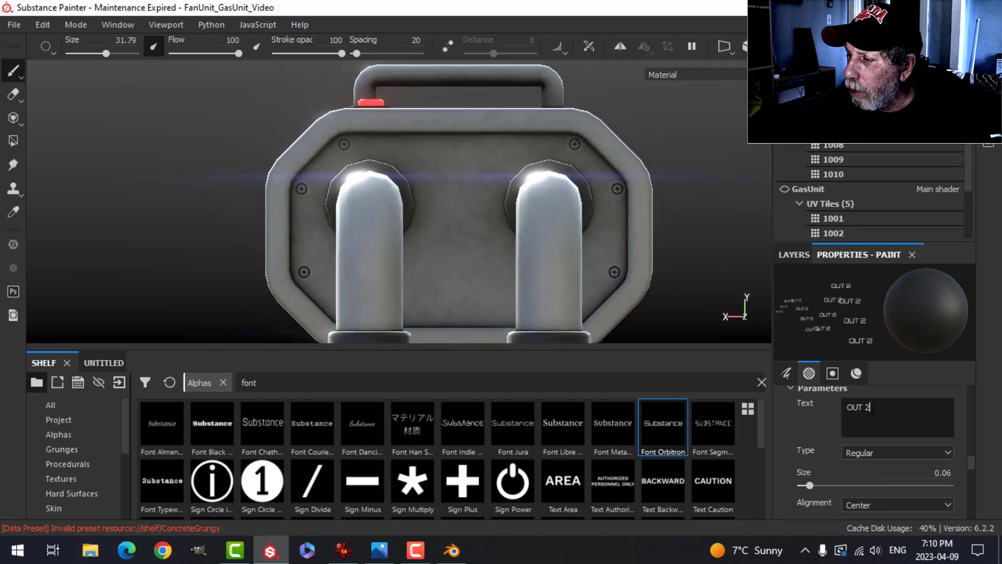
pyautogui.press('capslock')
pyautogui.write('c')
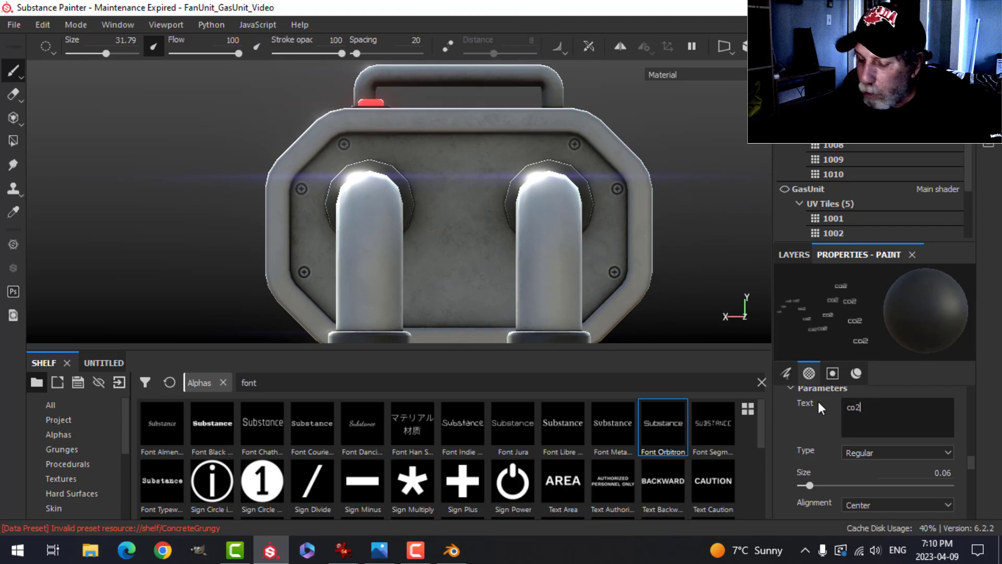
pyautogui.press('BackSpace')
pyautogui.press('capslock')
pyautogui.write('CO2')
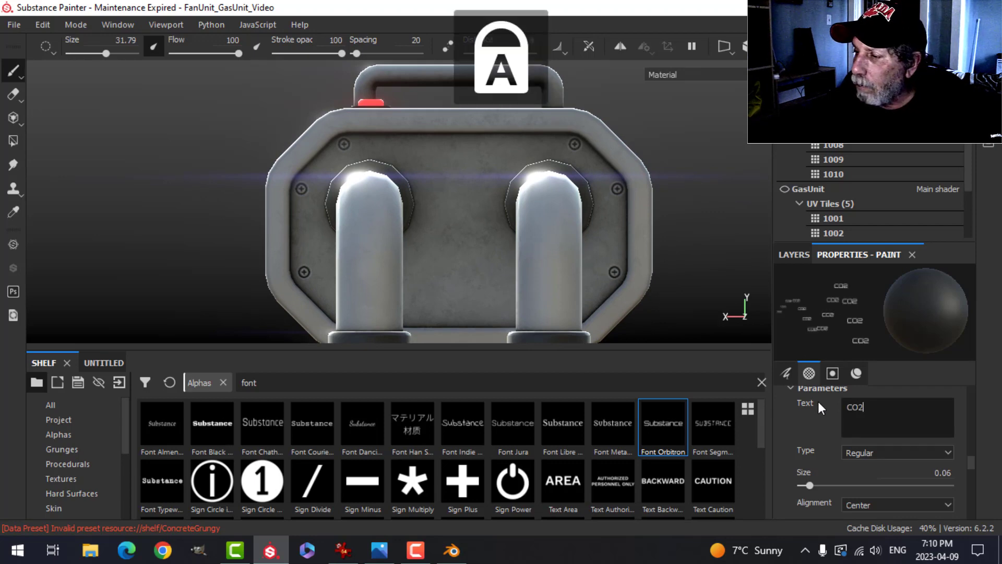
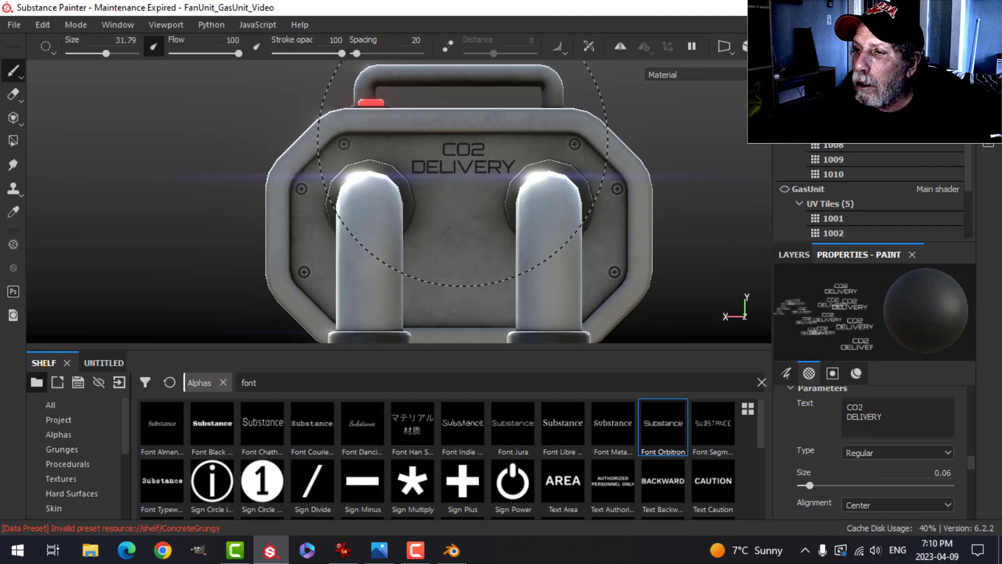
pyautogui.click(462, 173)
# Change the alpha's text to Power and stamp it beside the red button between the two fan grilles.
pyautogui.moveTo(644, 245)
pyautogui.keyDown('alt'); pyautogui.mouseDown()
pyautogui.moveTo(571, 264)
pyautogui.moveTo(592, 246)
pyautogui.moveTo(568, 246)
pyautogui.moveTo(586, 287)
pyautogui.moveTo(536, 242)
pyautogui.moveTo(547, 267)
pyautogui.moveTo(537, 234)
pyautogui.moveTo(409, 297)
pyautogui.moveTo(381, 213)
pyautogui.moveTo(424, 179)
pyautogui.moveTo(510, 174)
pyautogui.moveTo(390, 161)
pyautogui.moveTo(527, 202)
pyautogui.mouseUp(); pyautogui.keyUp('alt')
pyautogui.keyDown('alt'); pyautogui.moveTo(527, 203); pyautogui.dragTo(437, 188, button='middle'); pyautogui.keyUp('alt')
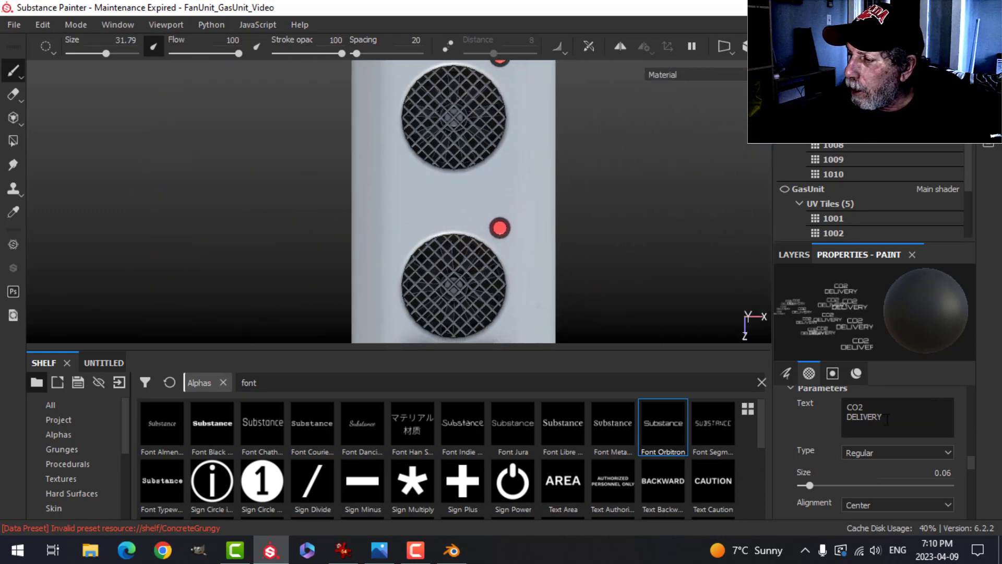
pyautogui.write('pOWER')
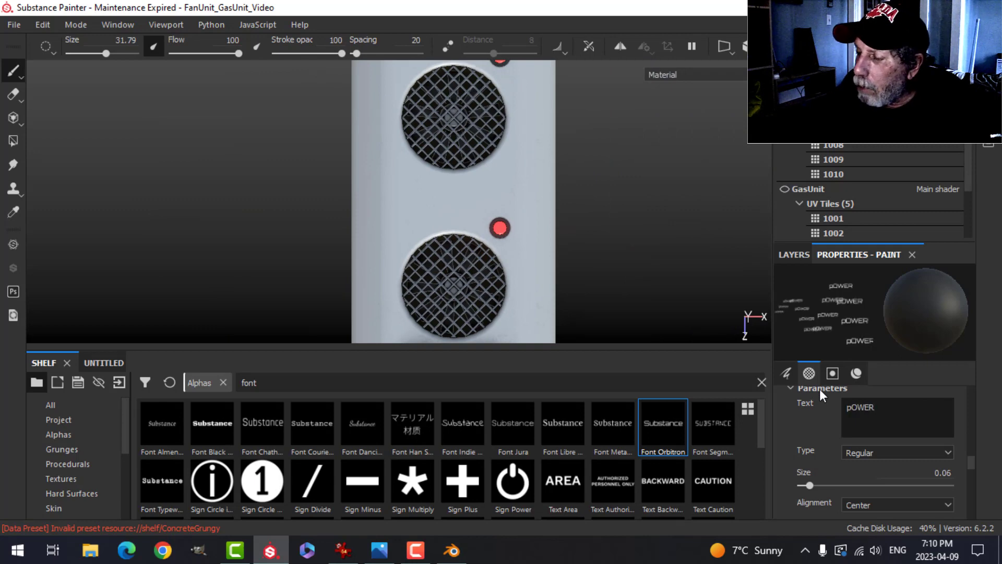
pyautogui.press('BackSpace')
pyautogui.press('BackSpace')
pyautogui.press('BackSpace')
pyautogui.press('BackSpace')
pyautogui.press('capslock')
pyautogui.write('Poer')
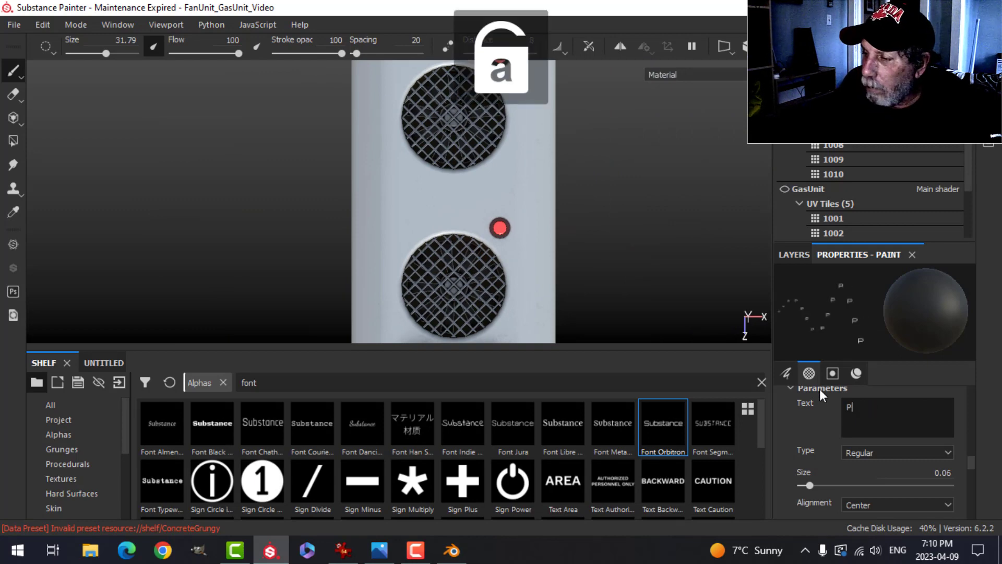
pyautogui.press('BackSpace')
pyautogui.press('BackSpace')
pyautogui.write('wer')
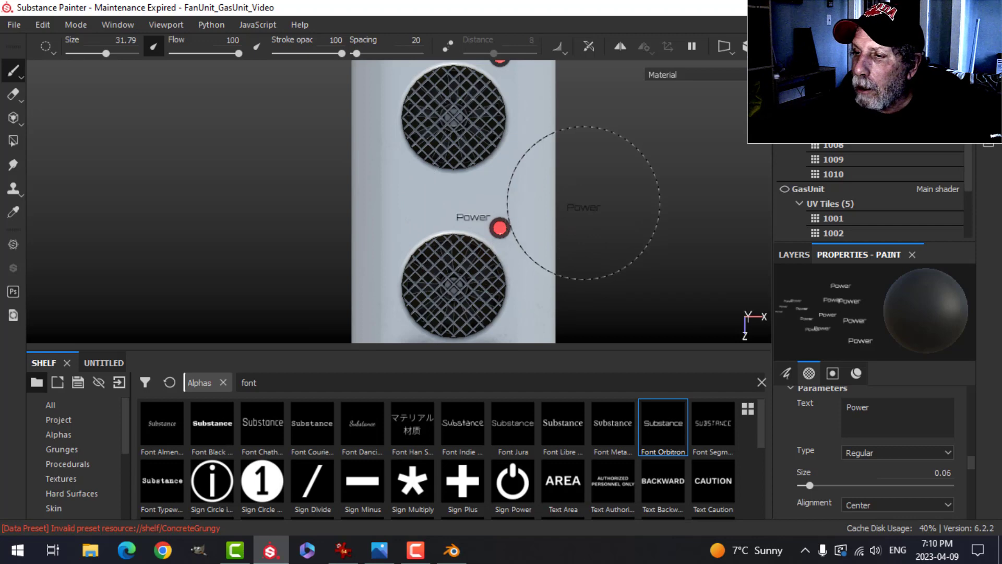
# Stamp the Power label beside the other red button, at the pipe end of the housing's upper face.
pyautogui.scroll(-3, 583, 202)
pyautogui.scroll(5, 571, 297)
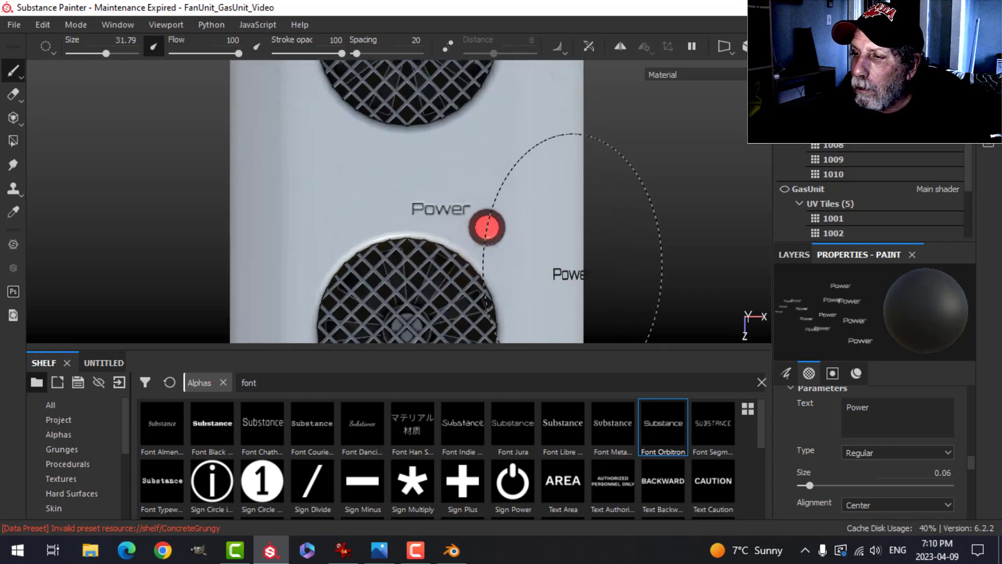
pyautogui.moveTo(570, 134); pyautogui.dragTo(580, 327, button='middle')
pyautogui.moveTo(459, 127); pyautogui.dragTo(488, 217, button='middle')
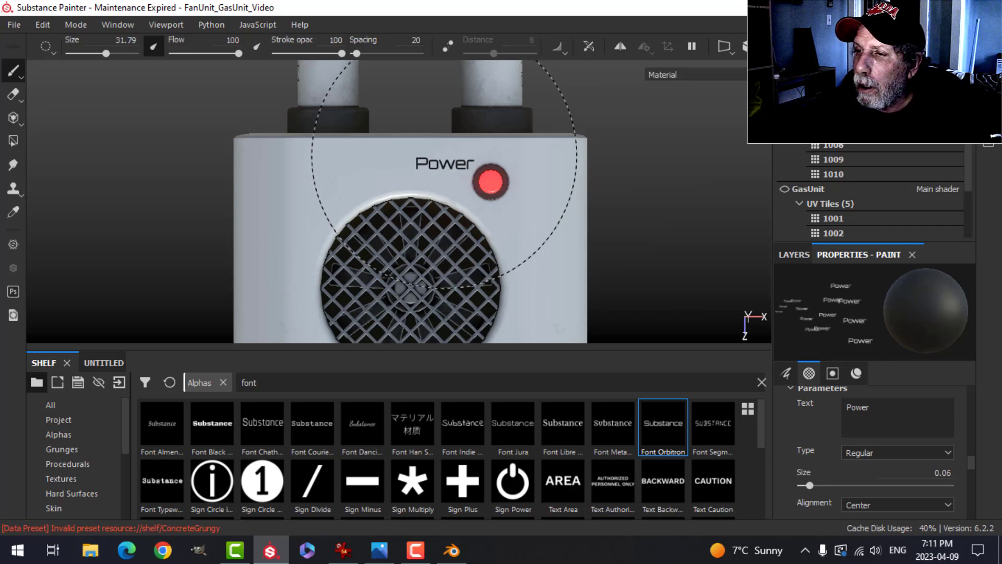
pyautogui.click(445, 156)
# Change the alpha's text to LunaGREEN and stamp it on the housing's side near the front, at brush size about 66.86.
pyautogui.scroll(-5, 578, 224)
pyautogui.keyDown('alt'); pyautogui.moveTo(581, 237); pyautogui.dragTo(672, 238); pyautogui.keyUp('alt')
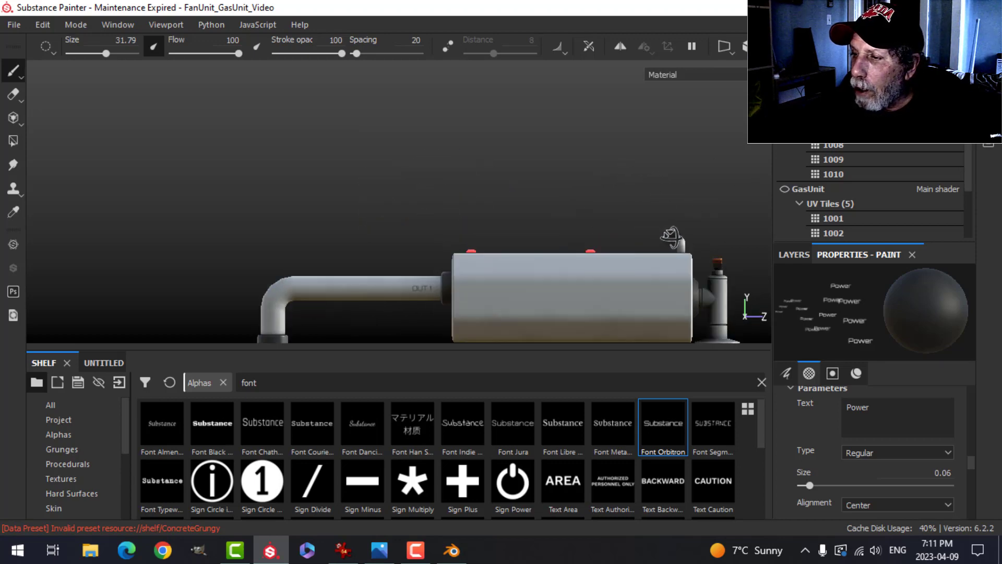
pyautogui.keyDown('alt'); pyautogui.moveTo(634, 260); pyautogui.dragTo(518, 199, button='middle'); pyautogui.keyUp('alt')
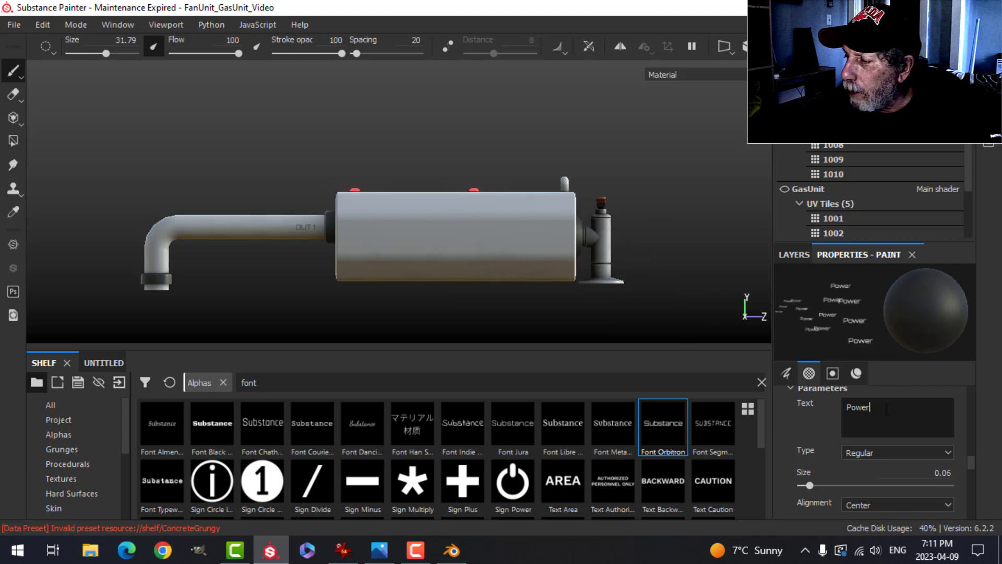
pyautogui.write('Luna')
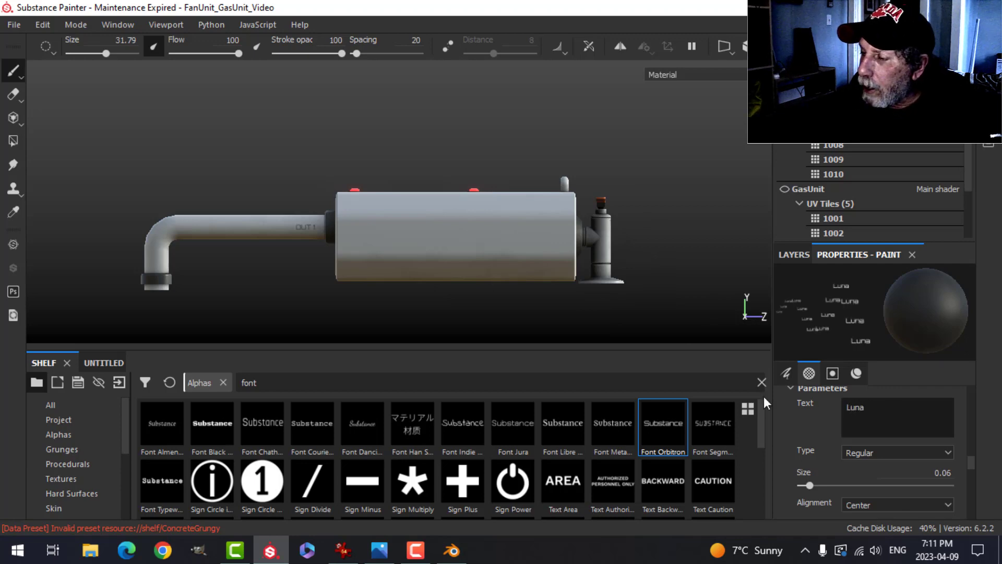
pyautogui.press('capslock')
pyautogui.write('GREEN')
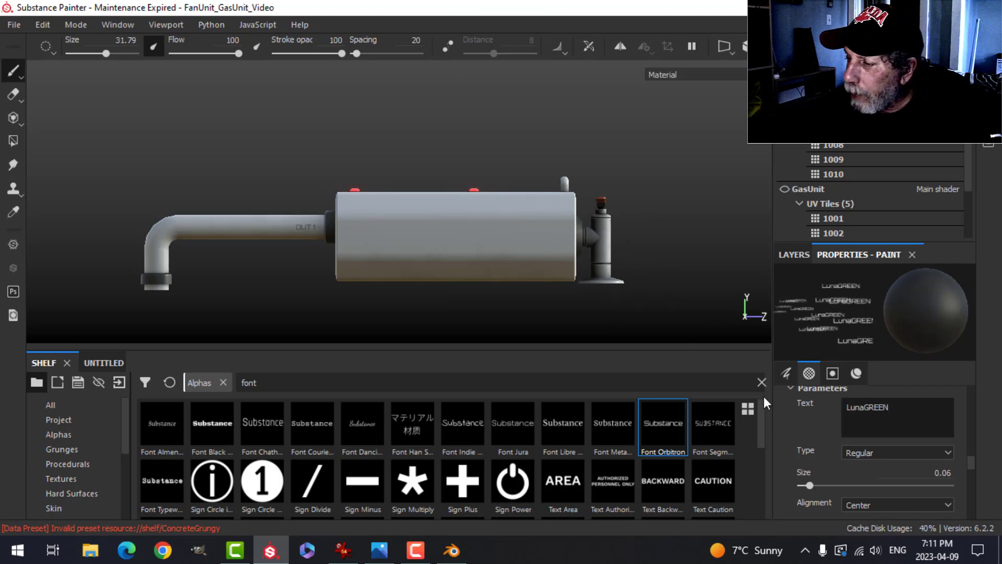
pyautogui.keyDown('ctrl'); pyautogui.moveTo(506, 229); pyautogui.dragTo(563, 229, button='right'); pyautogui.keyUp('ctrl')
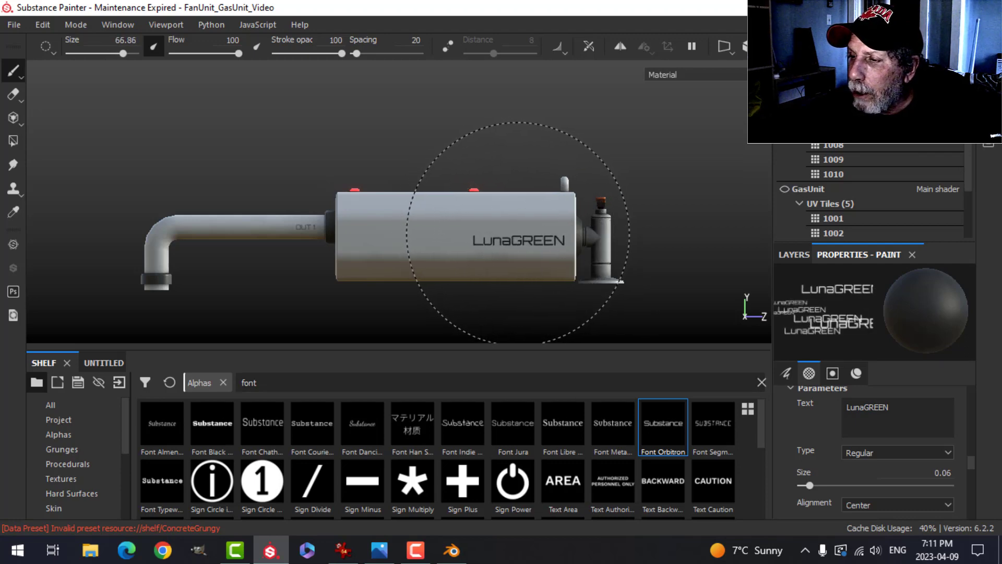
pyautogui.click(519, 233)
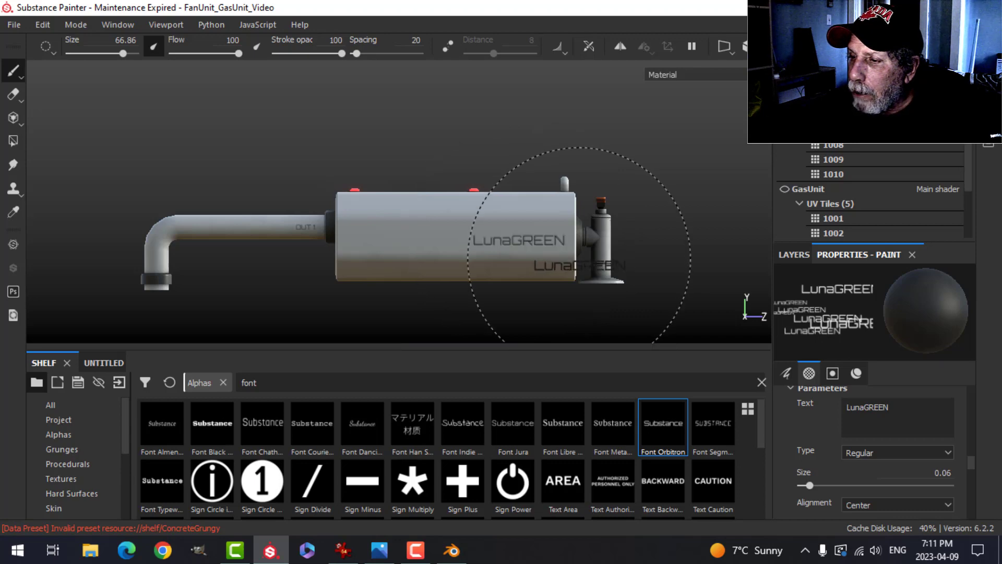
# Stamp the LunaGREEN label on the opposite side of the housing, near the front end.
pyautogui.scroll(-3, 579, 260)
pyautogui.scroll(7, 578, 267)
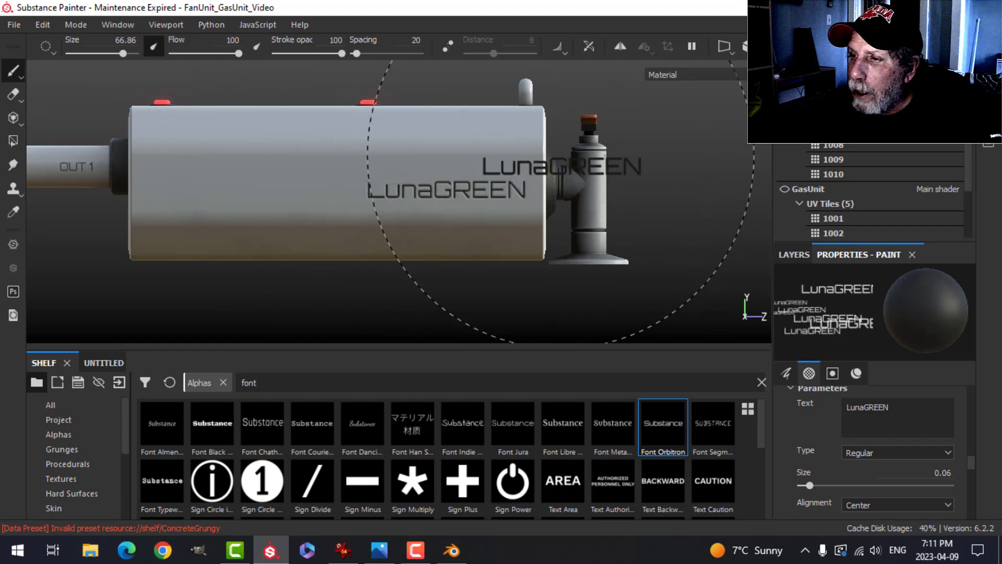
pyautogui.keyDown('alt'); pyautogui.moveTo(591, 165); pyautogui.dragTo(454, 177); pyautogui.keyUp('alt')
pyautogui.keyDown('alt'); pyautogui.moveTo(605, 183); pyautogui.dragTo(386, 219, button='middle'); pyautogui.keyUp('alt')
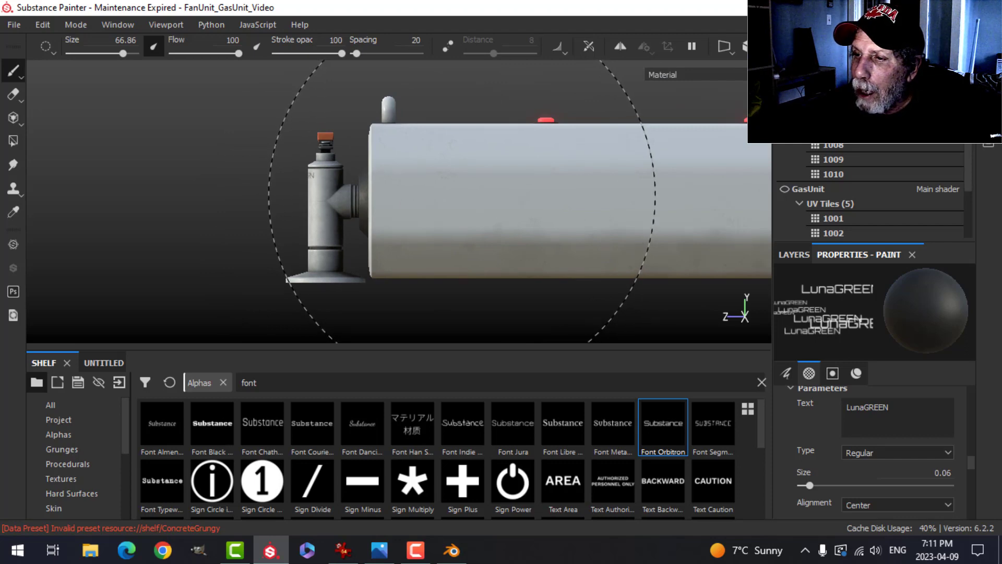
pyautogui.click(462, 197)
# Examine the stamped labels on the housing's side, front plate and upper face, and show the layer stack.
pyautogui.scroll(-3, 526, 224)
pyautogui.moveTo(517, 234)
pyautogui.keyDown('alt'); pyautogui.mouseDown()
pyautogui.moveTo(565, 231)
pyautogui.moveTo(601, 212)
pyautogui.moveTo(689, 303)
pyautogui.moveTo(426, 262)
pyautogui.moveTo(553, 257)
pyautogui.moveTo(381, 221)
pyautogui.moveTo(530, 239)
pyautogui.moveTo(490, 217)
pyautogui.moveTo(559, 190)
pyautogui.moveTo(548, 179)
pyautogui.moveTo(564, 161)
pyautogui.moveTo(398, 212)
pyautogui.moveTo(559, 186)
pyautogui.mouseUp(); pyautogui.keyUp('alt')
pyautogui.press('ctrl')
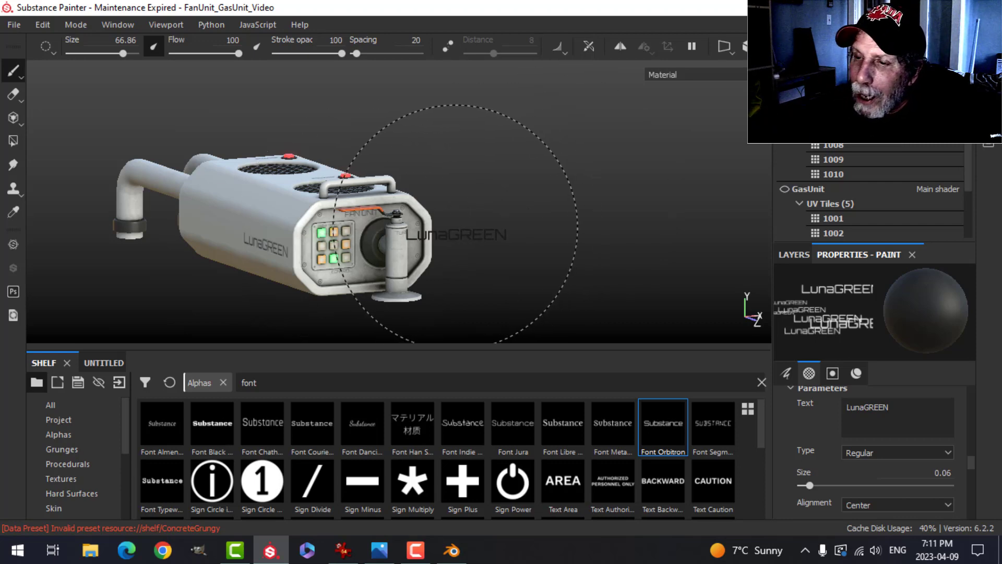
pyautogui.scroll(5, 470, 204)
pyautogui.keyDown('alt'); pyautogui.moveTo(446, 209); pyautogui.dragTo(522, 198); pyautogui.keyUp('alt')
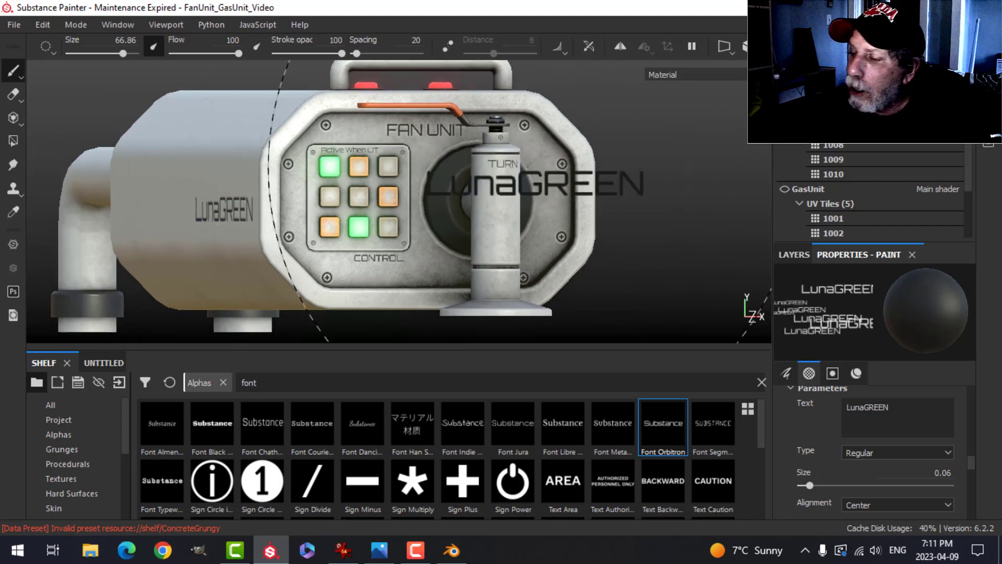
pyautogui.click(793, 255)
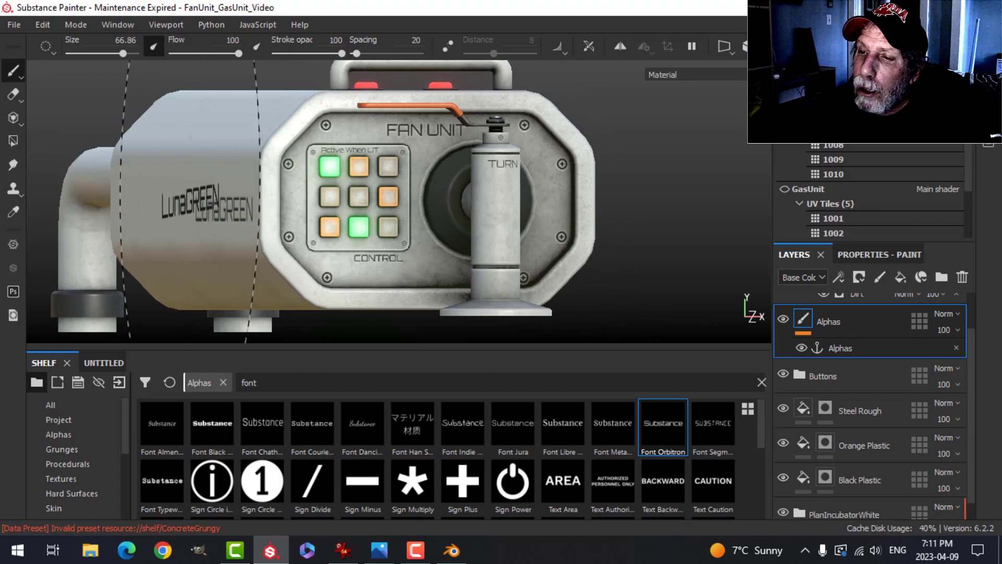
pyautogui.scroll(-3, 391, 212)
pyautogui.keyDown('alt'); pyautogui.moveTo(392, 212); pyautogui.dragTo(303, 167); pyautogui.keyUp('alt')
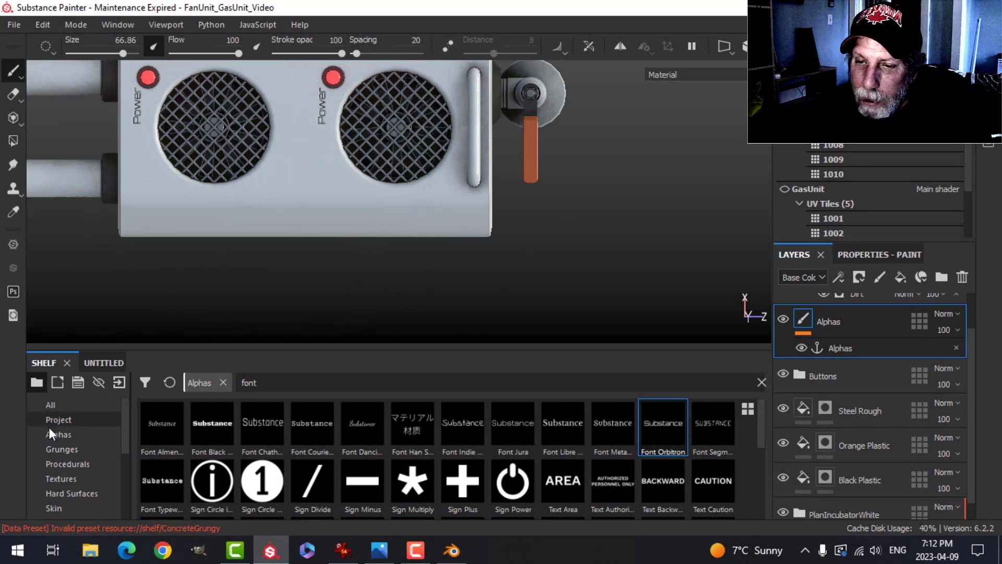
# Search the shelf's alphas for DOTS.
pyautogui.click(50, 436)
pyautogui.write('DOTS')
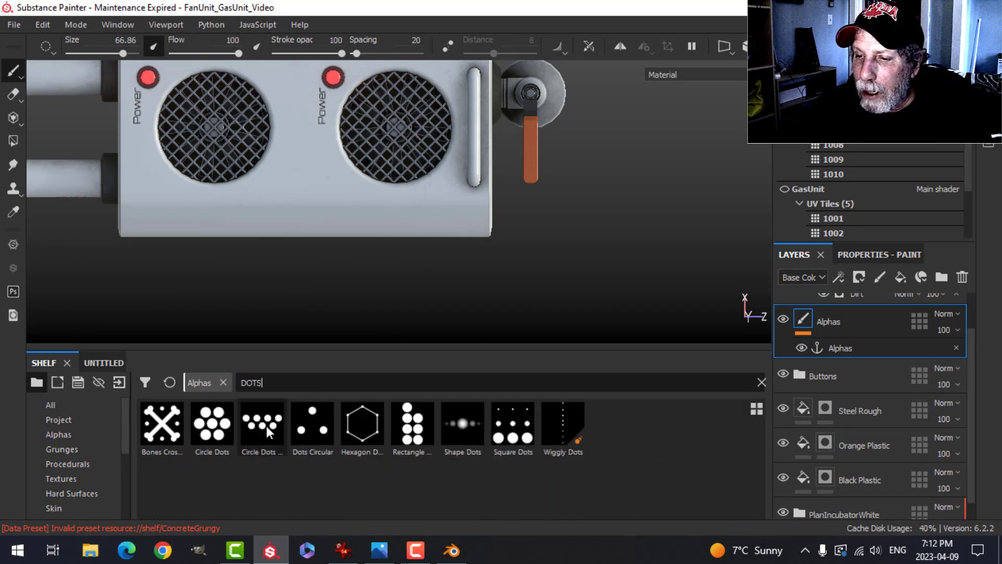
# Load the Circle Dots Lines alpha into the brush, rotated to 270 degrees with a brush size of 10.87.
pyautogui.click(266, 425)
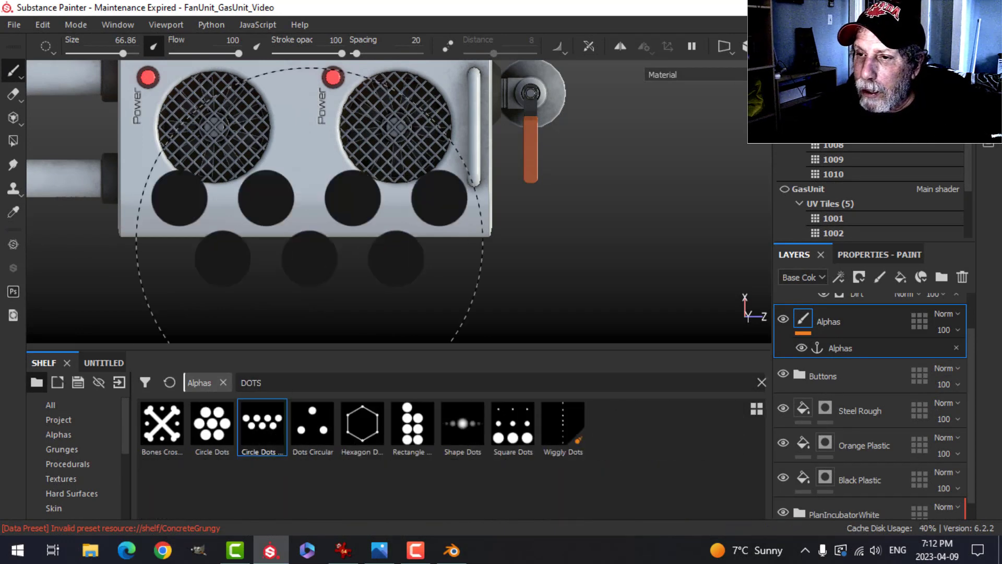
pyautogui.scroll(-5, 313, 180)
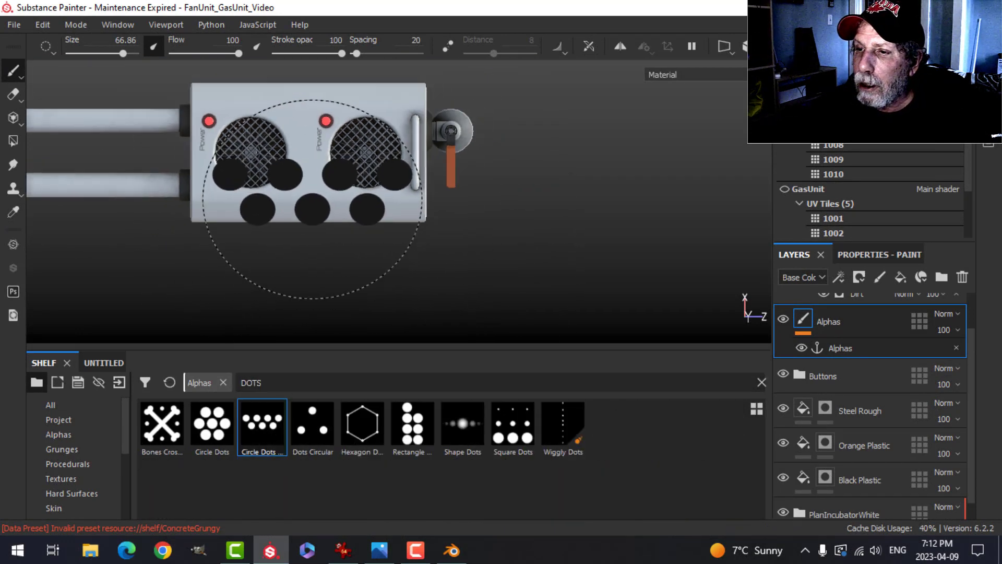
pyautogui.keyDown('ctrl'); pyautogui.moveTo(386, 218); pyautogui.dragTo(324, 218, button='right'); pyautogui.keyUp('ctrl')
pyautogui.click(862, 255)
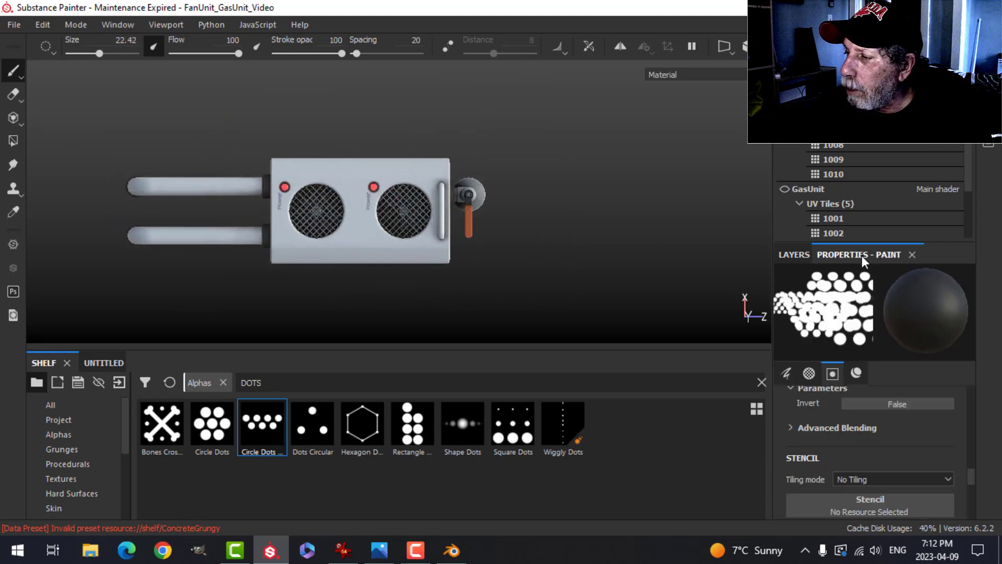
pyautogui.scroll(-5, 910, 428)
pyautogui.scroll(5, 908, 431)
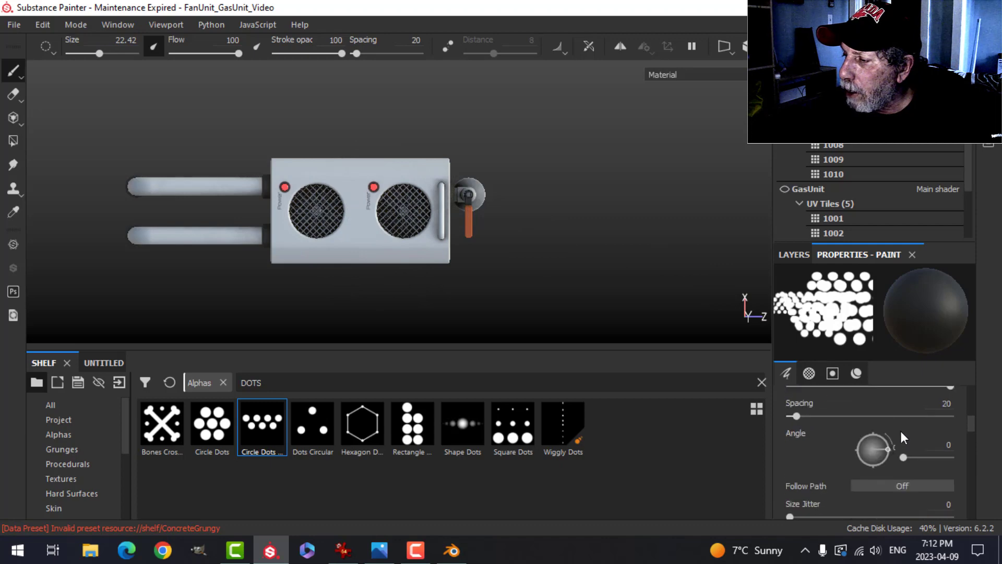
pyautogui.moveTo(888, 448); pyautogui.dragTo(877, 468)
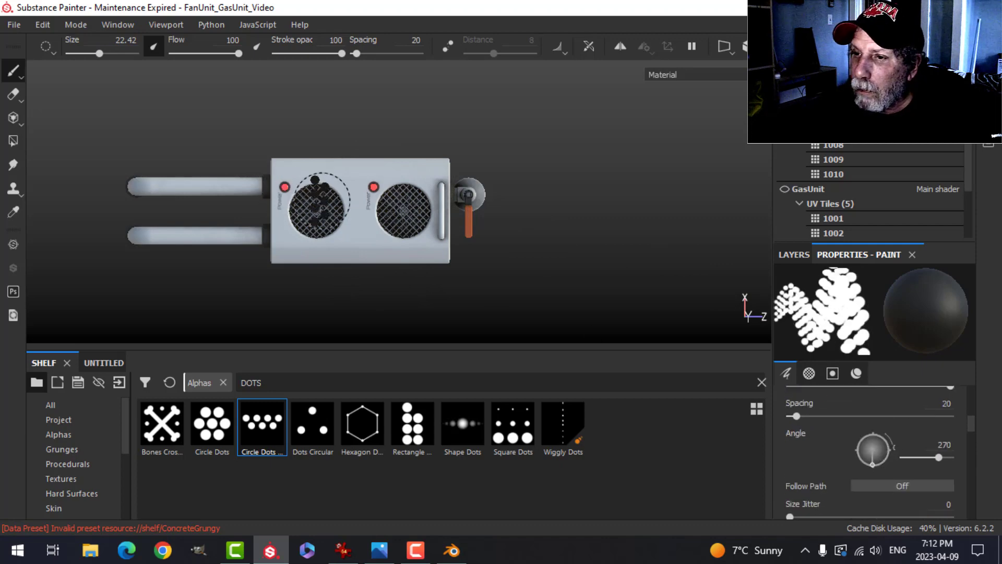
pyautogui.scroll(5, 360, 206)
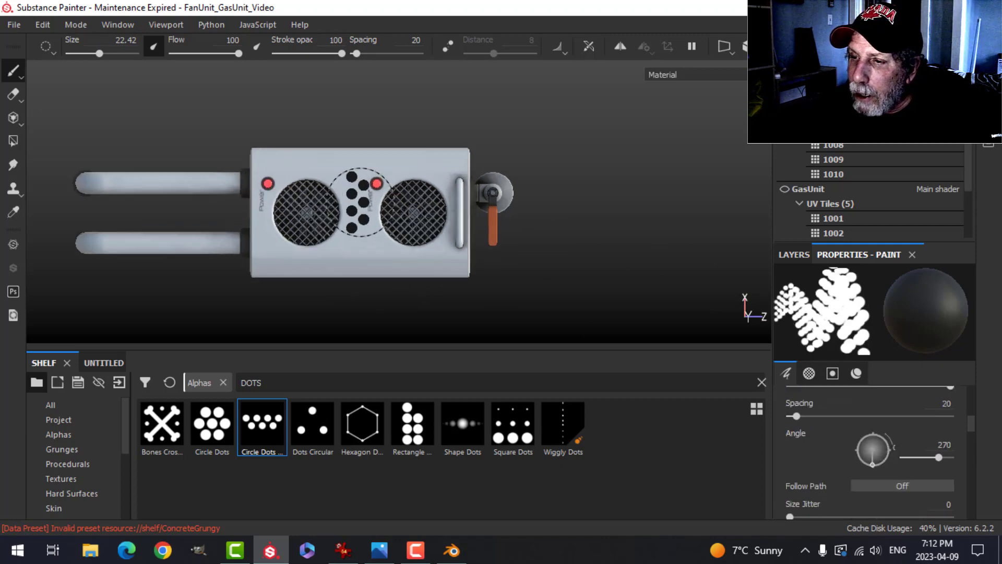
pyautogui.keyDown('ctrl'); pyautogui.moveTo(357, 213); pyautogui.dragTo(347, 212, button='right'); pyautogui.keyUp('ctrl')
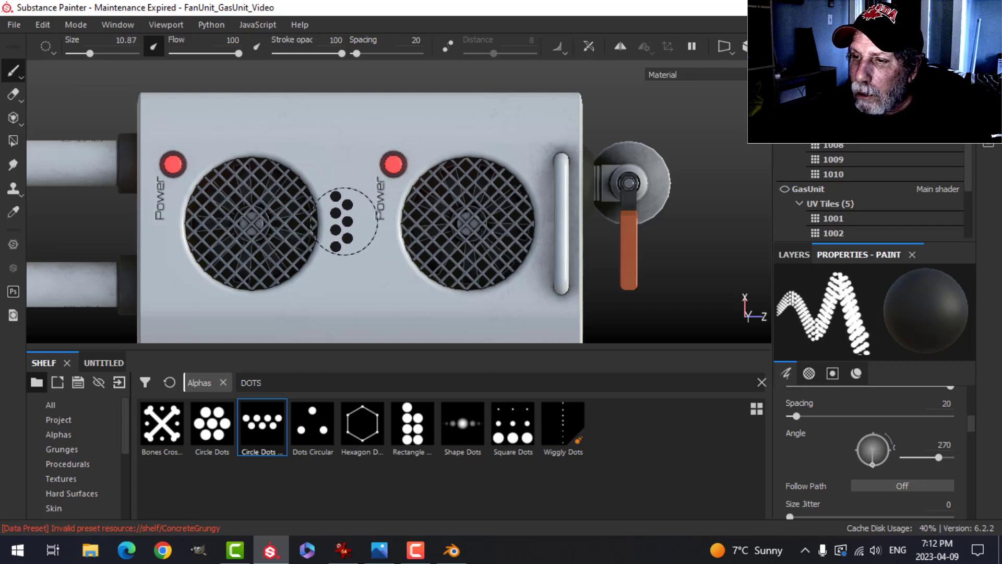
# Try stamping the dot pattern between the two fan grilles and check its depth from an angle.
pyautogui.scroll(-5, 462, 251)
pyautogui.keyDown('alt'); pyautogui.moveTo(450, 252); pyautogui.dragTo(574, 248); pyautogui.keyUp('alt')
pyautogui.scroll(7, 442, 252)
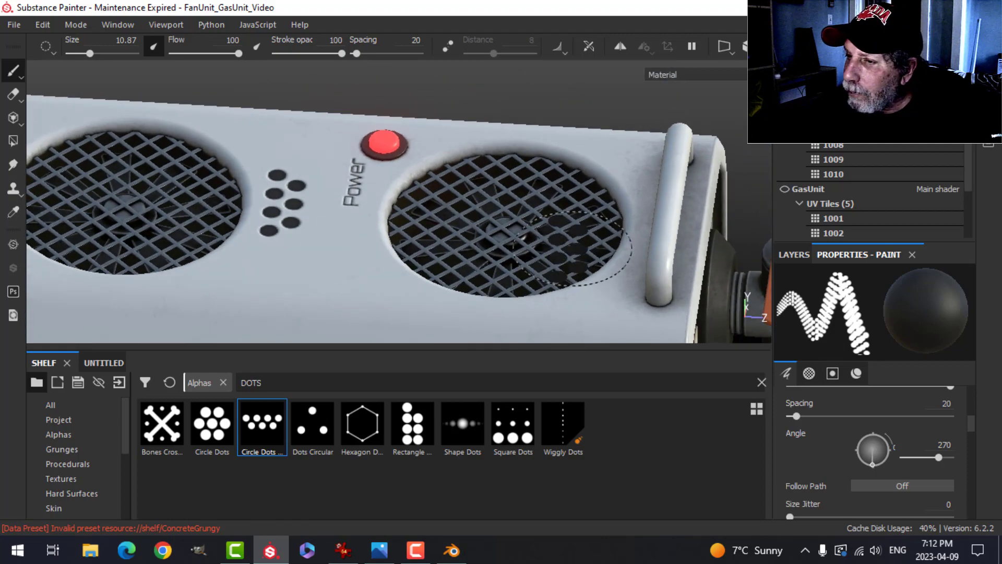
pyautogui.click(795, 256)
# Set the brush height to -0.2464 and stamp the dot pattern between the two fan grilles.
pyautogui.click(863, 254)
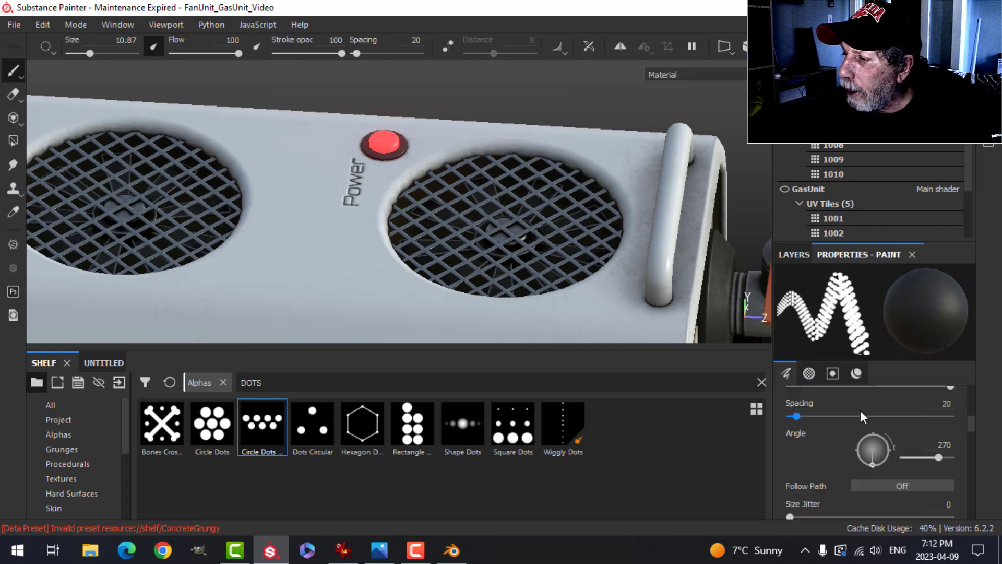
pyautogui.scroll(-10, 825, 442)
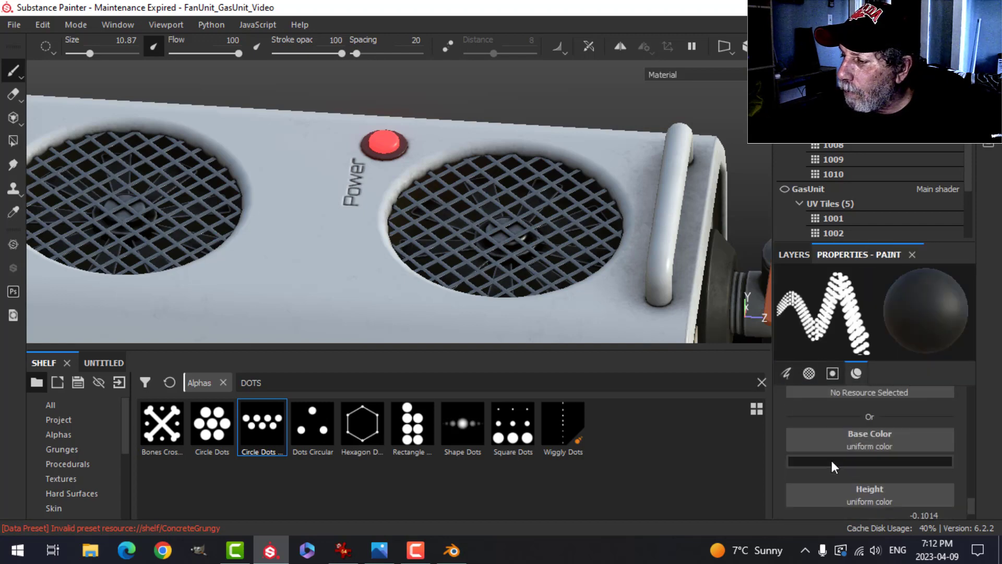
pyautogui.moveTo(852, 498); pyautogui.dragTo(845, 500)
pyautogui.keyDown('alt'); pyautogui.keyDown('shift'); pyautogui.moveTo(361, 222); pyautogui.dragTo(335, 222); pyautogui.keyUp('shift'); pyautogui.keyUp('alt')
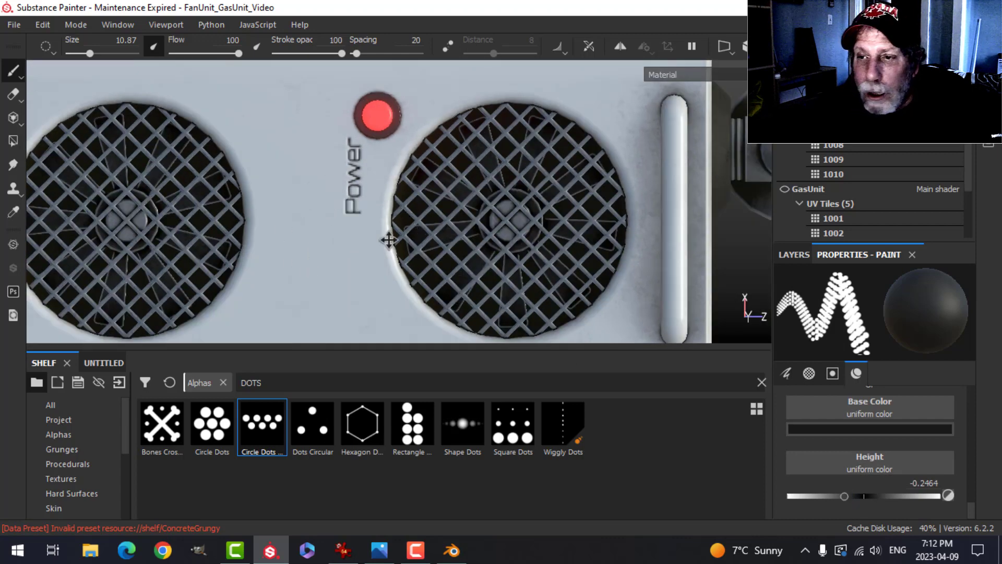
pyautogui.keyDown('alt'); pyautogui.moveTo(389, 240); pyautogui.dragTo(429, 210, button='middle'); pyautogui.keyUp('alt')
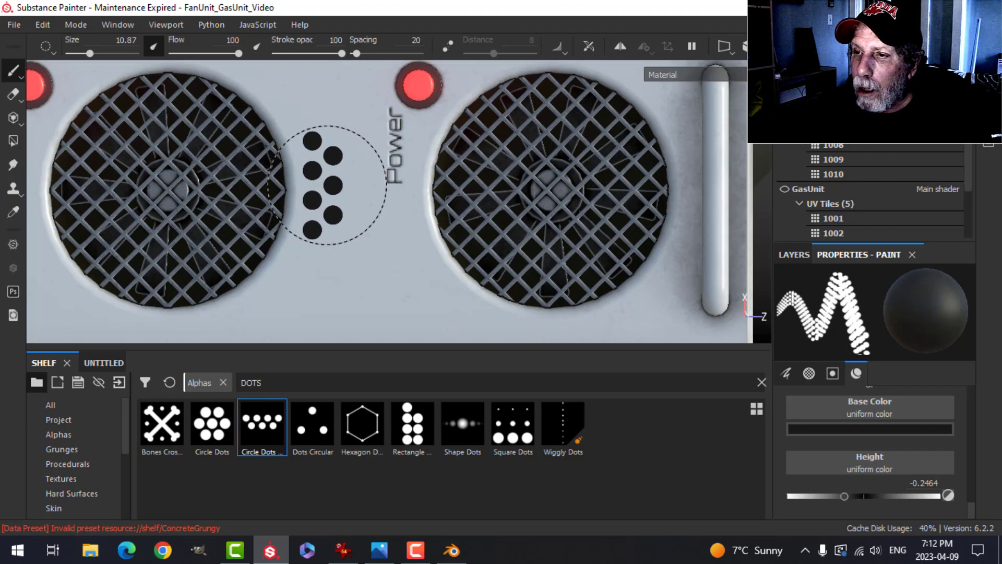
pyautogui.click(330, 185)
pyautogui.scroll(-3, 474, 229)
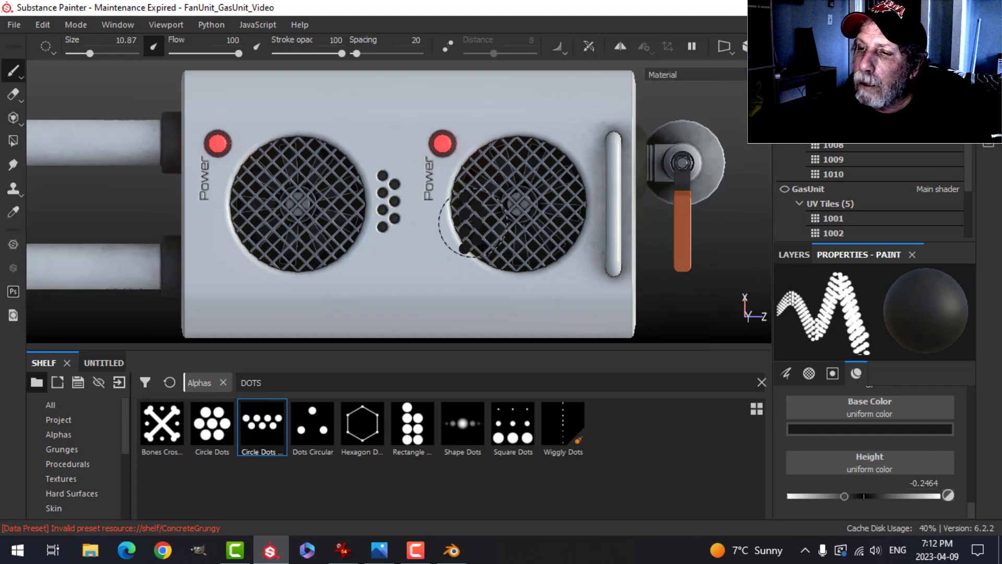
# Show the GasUnit texture set, make it the active one and bring up its layer stack.
pyautogui.moveTo(472, 235)
pyautogui.keyDown('alt'); pyautogui.mouseDown()
pyautogui.moveTo(443, 183)
pyautogui.moveTo(424, 223)
pyautogui.moveTo(496, 188)
pyautogui.moveTo(533, 212)
pyautogui.moveTo(388, 214)
pyautogui.moveTo(409, 222)
pyautogui.moveTo(577, 195)
pyautogui.moveTo(646, 212)
pyautogui.moveTo(756, 201)
pyautogui.moveTo(504, 198)
pyautogui.moveTo(650, 183)
pyautogui.mouseUp(); pyautogui.keyUp('alt')
pyautogui.scroll(-4, 424, 223)
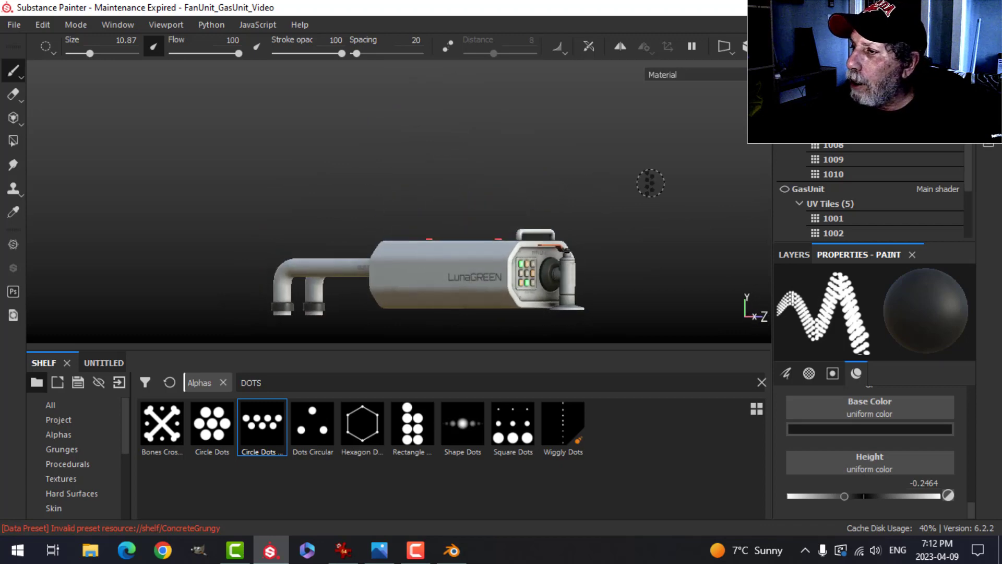
pyautogui.click(782, 189)
pyautogui.scroll(-3, 570, 208)
pyautogui.keyDown('alt'); pyautogui.moveTo(571, 208); pyautogui.dragTo(547, 214); pyautogui.keyUp('alt')
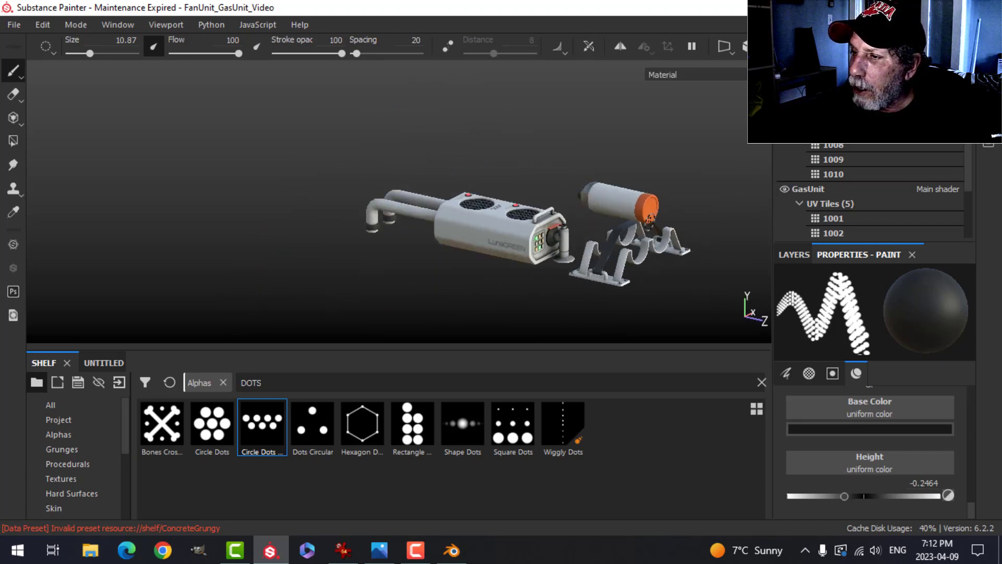
pyautogui.keyDown('alt'); pyautogui.moveTo(649, 221); pyautogui.dragTo(515, 246); pyautogui.keyUp('alt')
pyautogui.scroll(3, 436, 248)
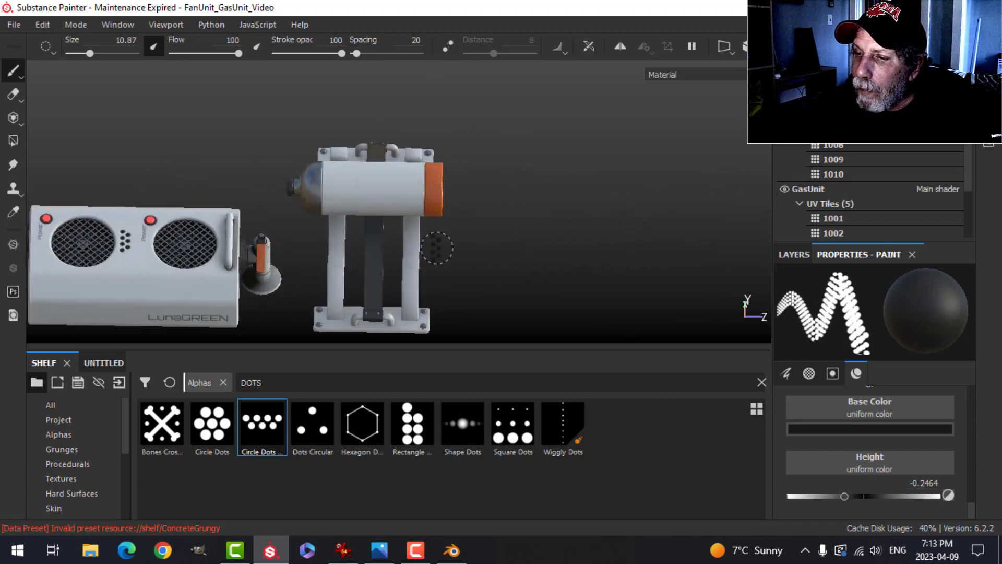
pyautogui.moveTo(437, 247)
pyautogui.keyDown('alt'); pyautogui.mouseDown()
pyautogui.moveTo(409, 280)
pyautogui.moveTo(474, 127)
pyautogui.moveTo(506, 122)
pyautogui.moveTo(407, 89)
pyautogui.moveTo(456, 112)
pyautogui.moveTo(430, 184)
pyautogui.moveTo(423, 167)
pyautogui.moveTo(459, 165)
pyautogui.moveTo(439, 166)
pyautogui.mouseUp(); pyautogui.keyUp('alt')
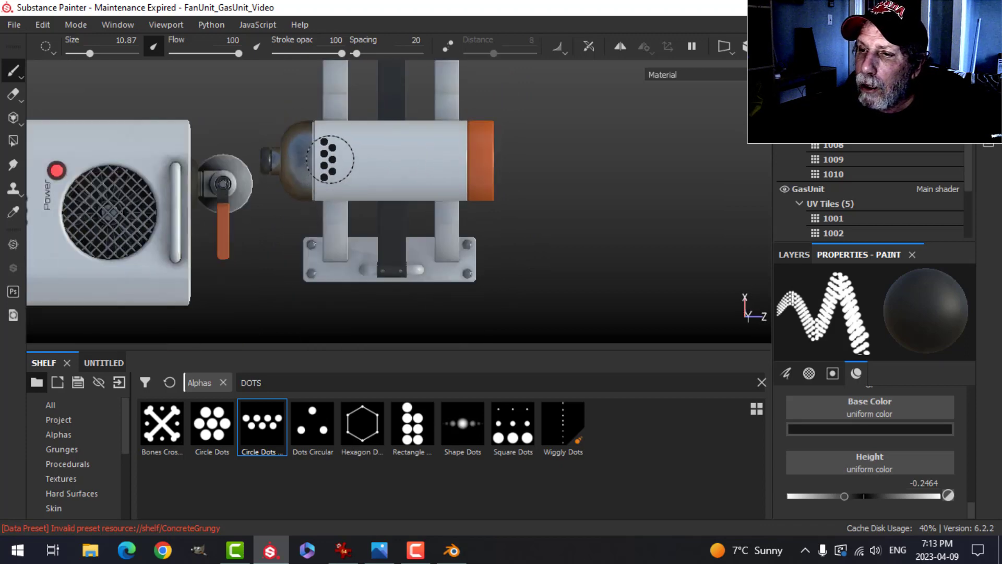
pyautogui.click(830, 190)
pyautogui.click(791, 253)
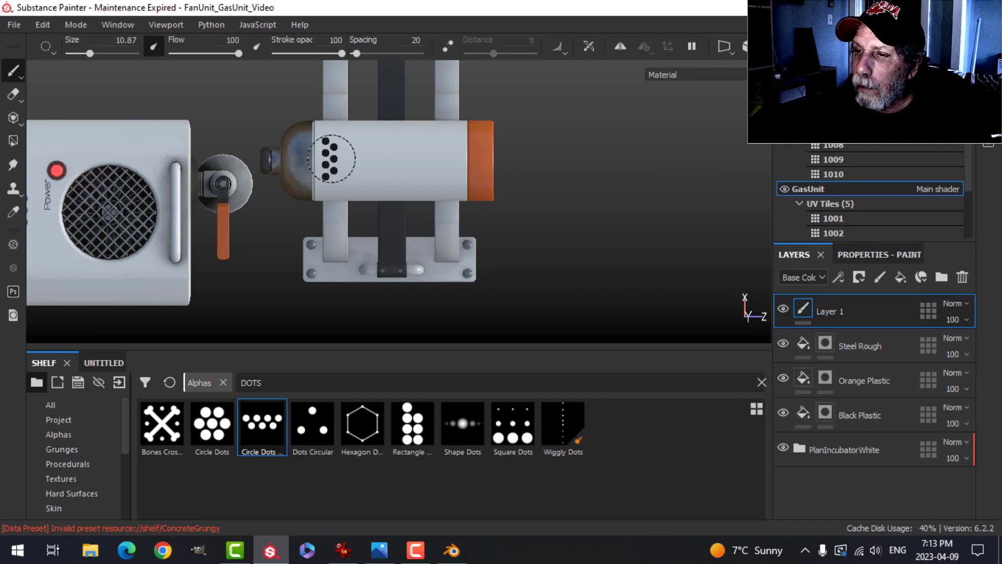
# Set the brush size to 5.92 and try stamping the dot pattern on the gas canister near its metal shoulder.
pyautogui.scroll(-4, 442, 211)
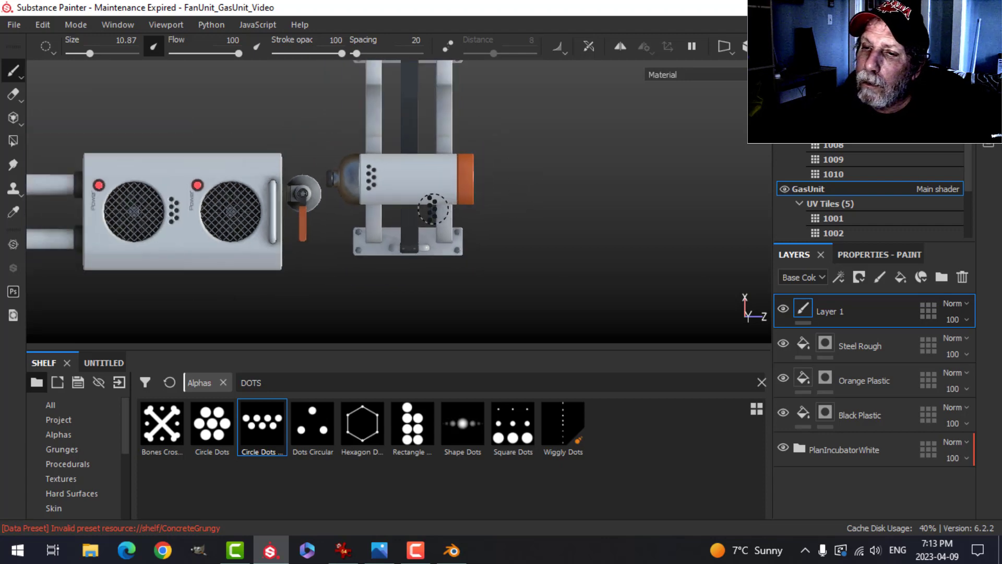
pyautogui.scroll(3, 433, 209)
pyautogui.scroll(2, 425, 180)
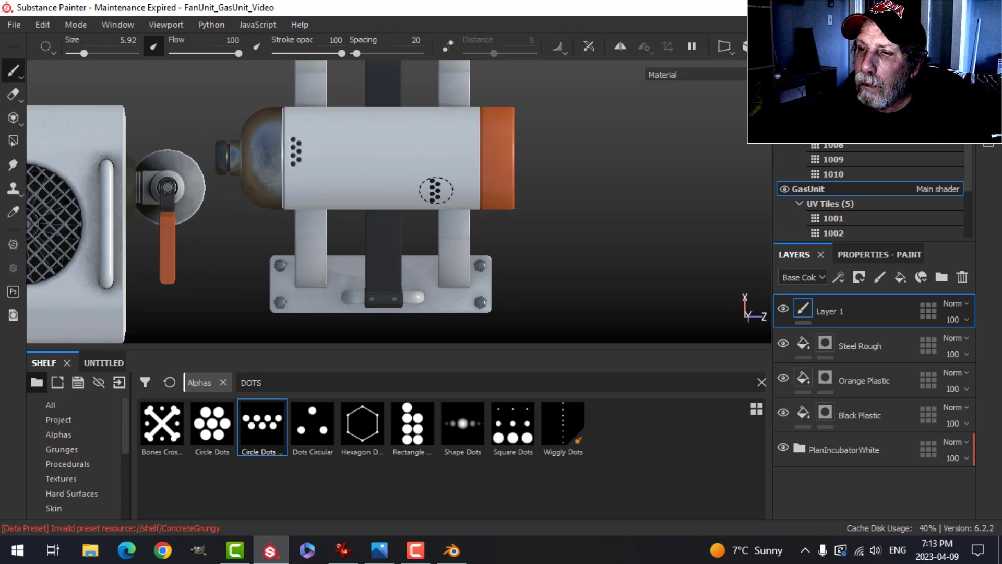
pyautogui.keyDown('alt'); pyautogui.moveTo(436, 190); pyautogui.dragTo(294, 193); pyautogui.keyUp('alt')
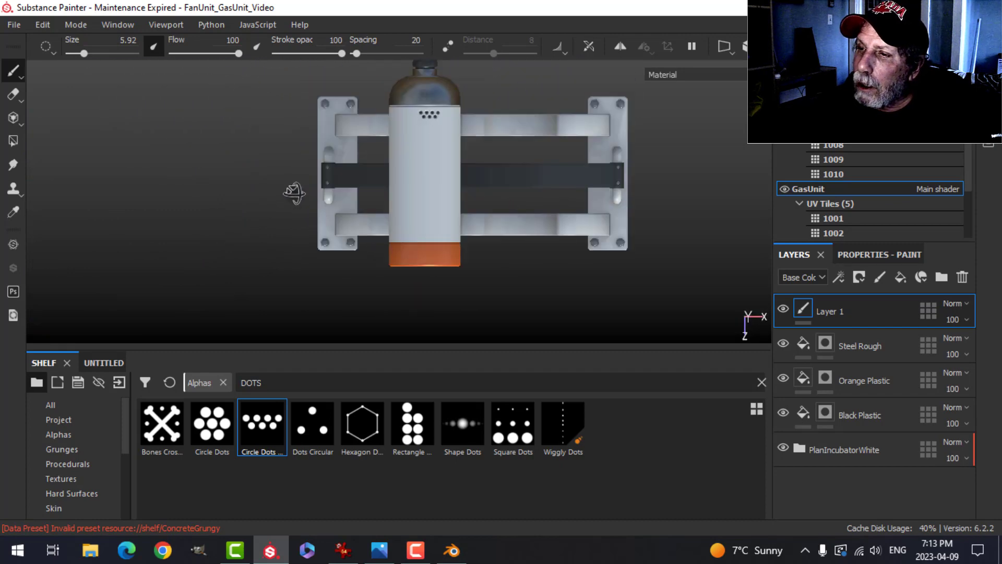
pyautogui.scroll(3, 397, 178)
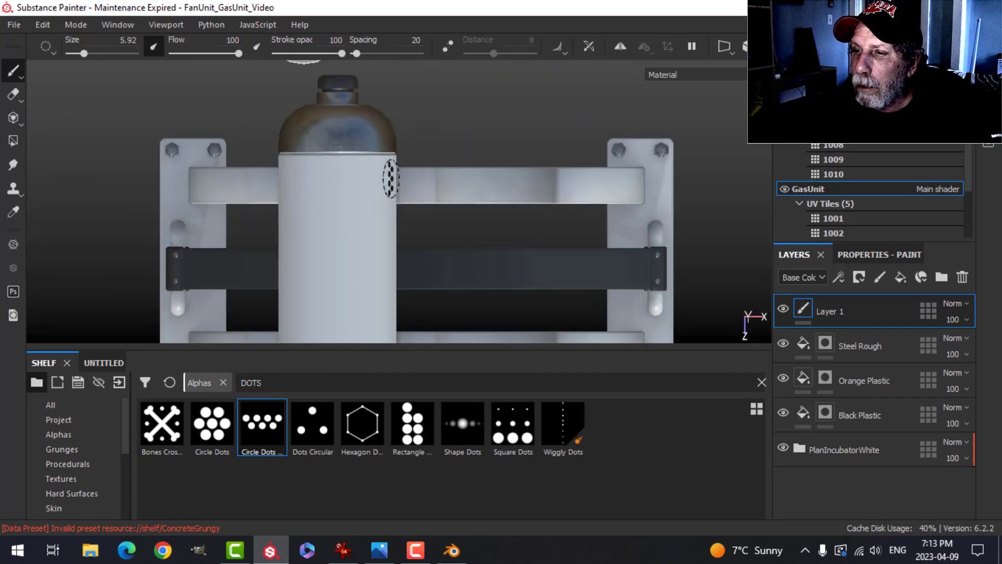
pyautogui.keyDown('alt'); pyautogui.moveTo(391, 178); pyautogui.dragTo(440, 163); pyautogui.keyUp('alt')
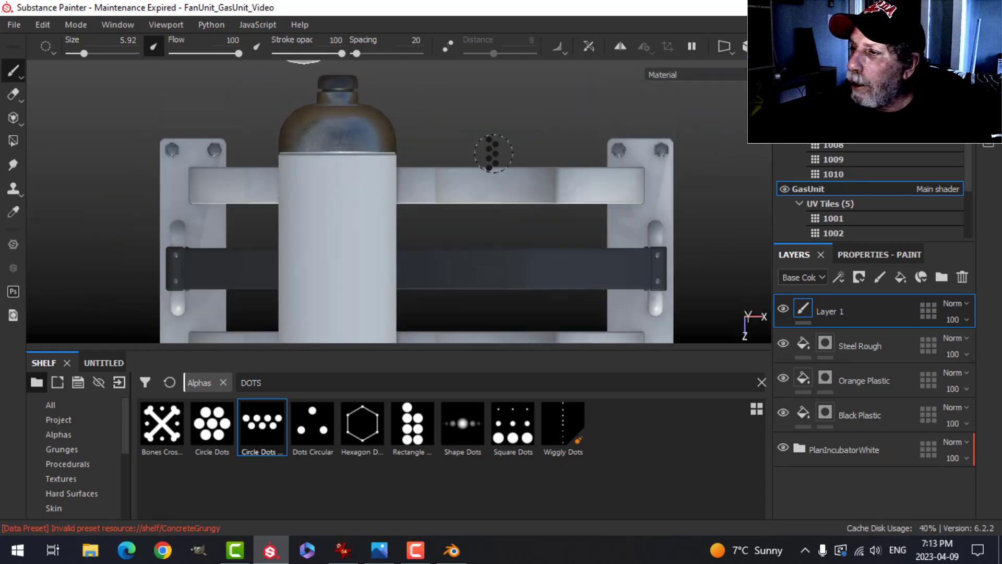
# Set the brush angle to 0 and stamp the dot pattern centred on the white canister body just below the metal shoulder.
pyautogui.click(869, 254)
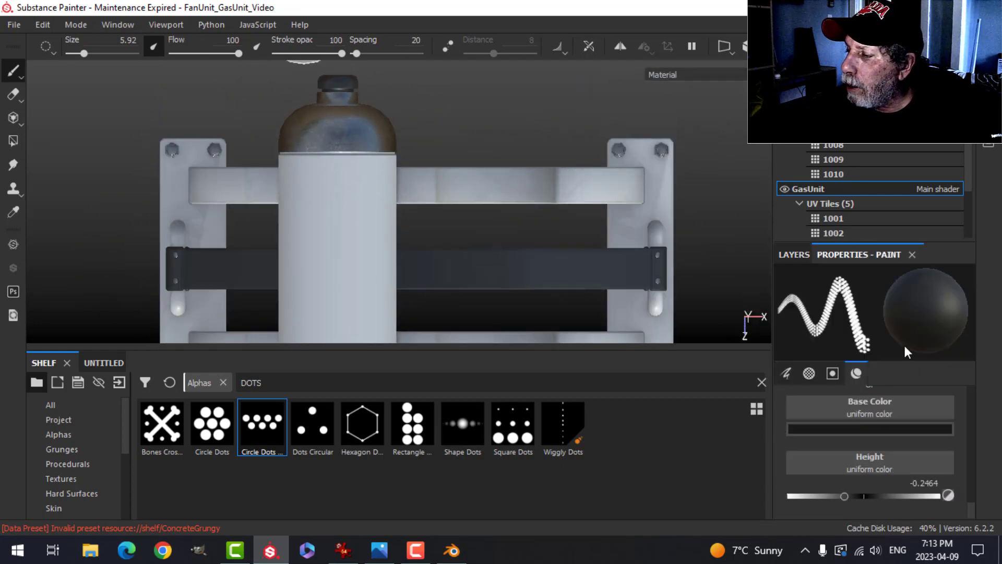
pyautogui.scroll(10, 835, 434)
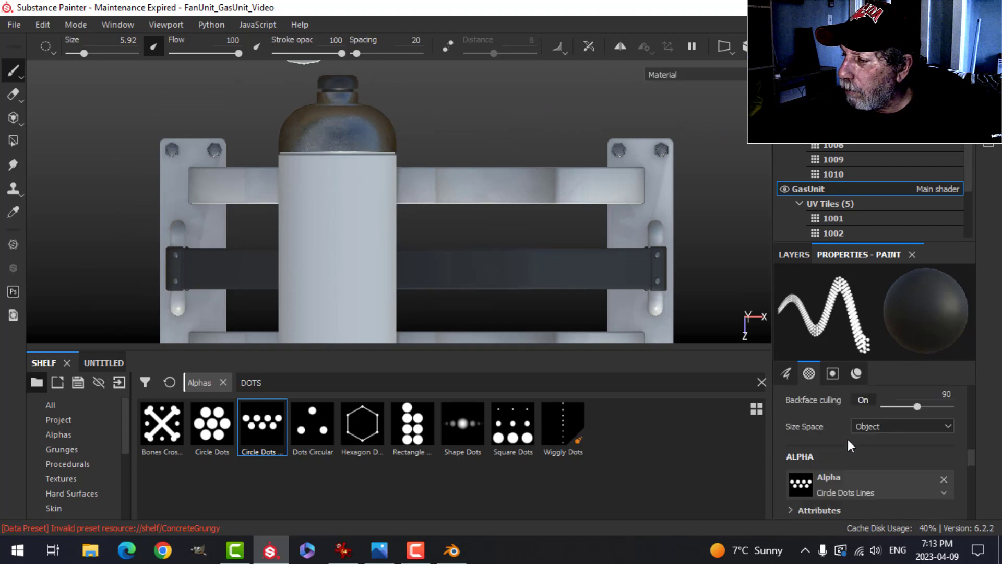
pyautogui.moveTo(872, 438); pyautogui.dragTo(897, 418)
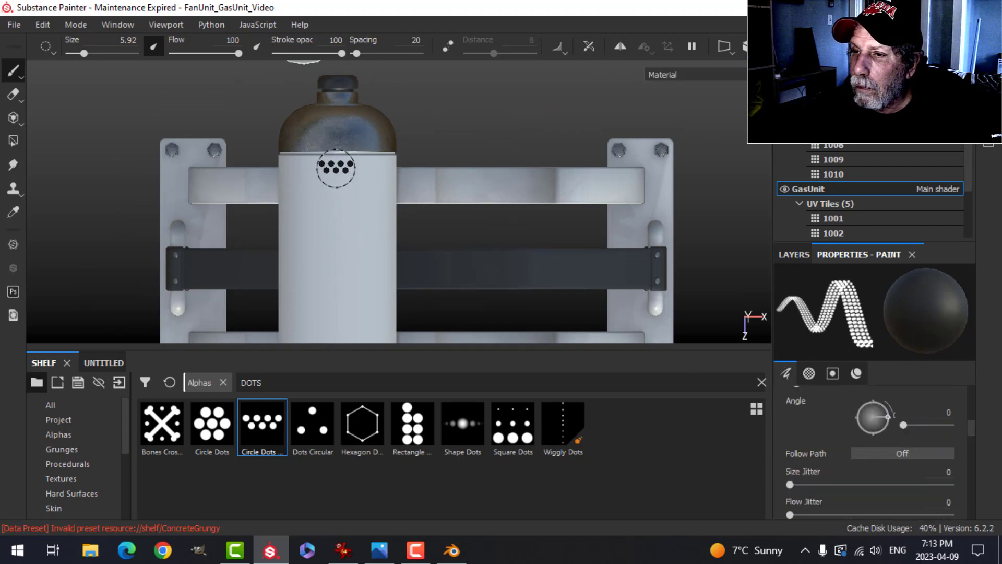
pyautogui.scroll(-3, 387, 237)
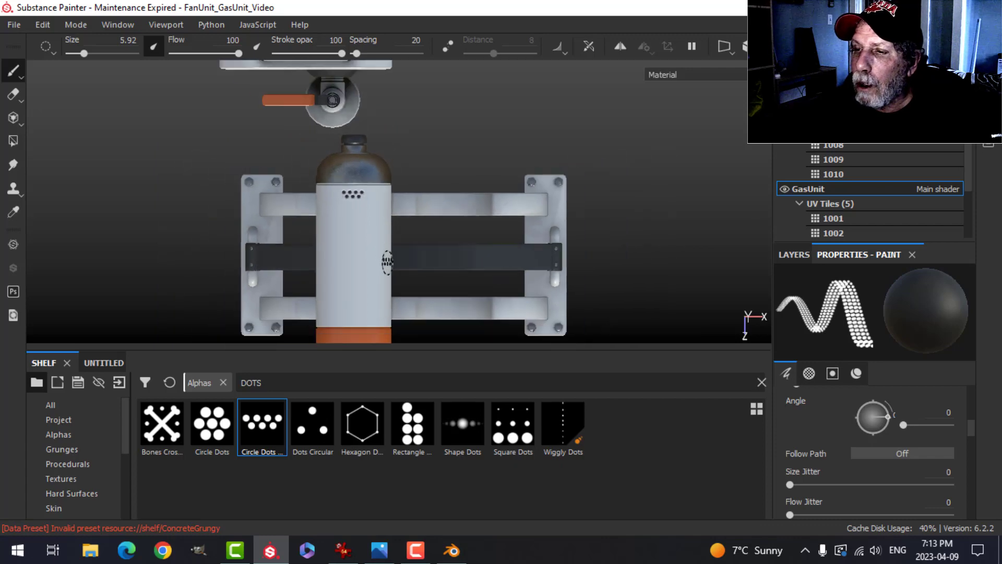
# Make the brush height less negative for shallower painting on the gas unit.
pyautogui.keyDown('alt'); pyautogui.moveTo(384, 262); pyautogui.dragTo(496, 222); pyautogui.keyUp('alt')
pyautogui.keyDown('alt'); pyautogui.moveTo(430, 260); pyautogui.dragTo(360, 203, button='middle'); pyautogui.keyUp('alt')
pyautogui.keyDown('alt'); pyautogui.moveTo(259, 249); pyautogui.dragTo(499, 237); pyautogui.keyUp('alt')
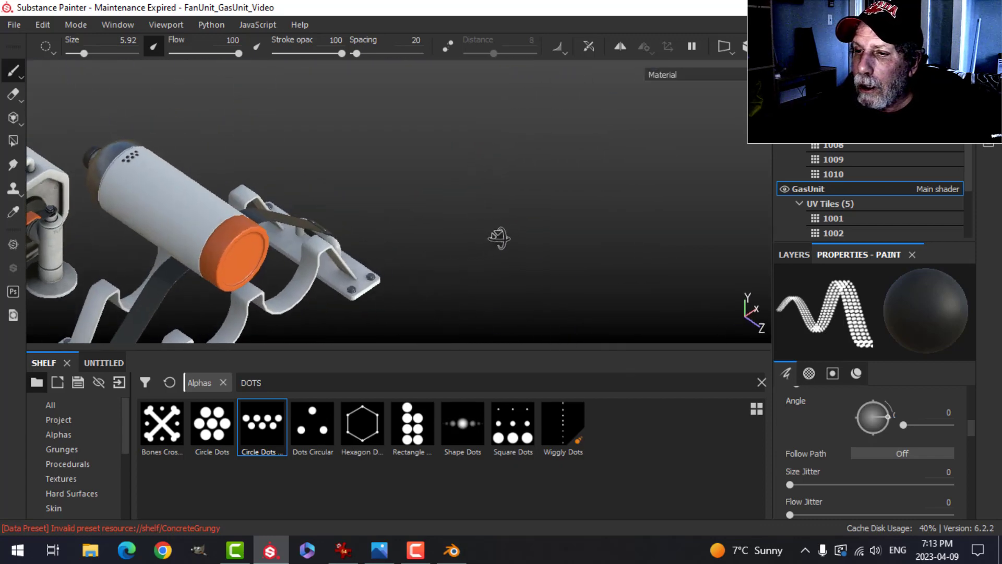
pyautogui.keyDown('alt'); pyautogui.moveTo(266, 275); pyautogui.dragTo(379, 250, button='middle'); pyautogui.keyUp('alt')
pyautogui.keyDown('alt'); pyautogui.moveTo(341, 268); pyautogui.dragTo(346, 230); pyautogui.keyUp('alt')
pyautogui.keyDown('alt'); pyautogui.moveTo(334, 247); pyautogui.dragTo(466, 220, button='middle'); pyautogui.keyUp('alt')
pyautogui.keyDown('alt'); pyautogui.moveTo(446, 227); pyautogui.dragTo(559, 182); pyautogui.keyUp('alt')
pyautogui.click(793, 255)
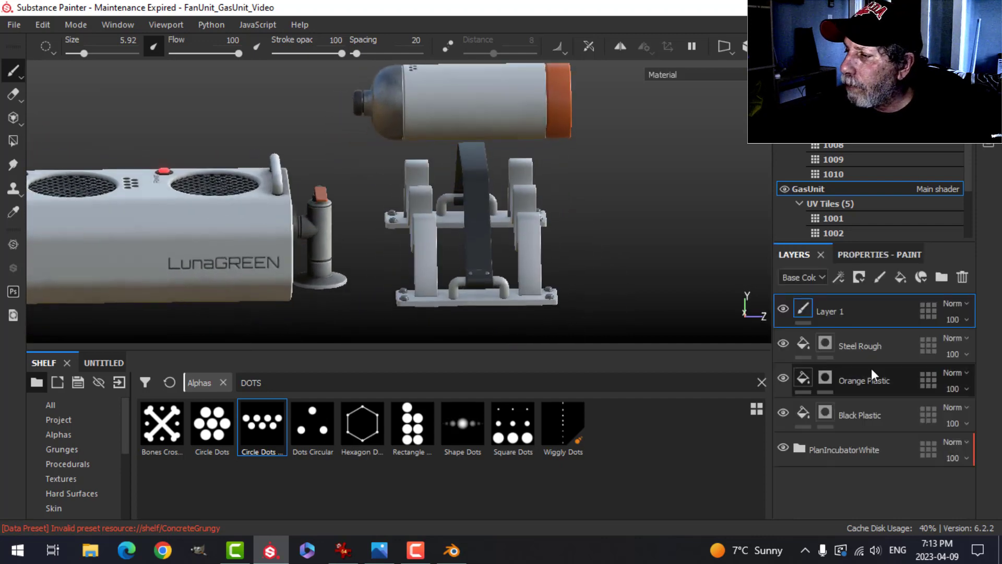
pyautogui.click(872, 256)
pyautogui.scroll(-10, 882, 436)
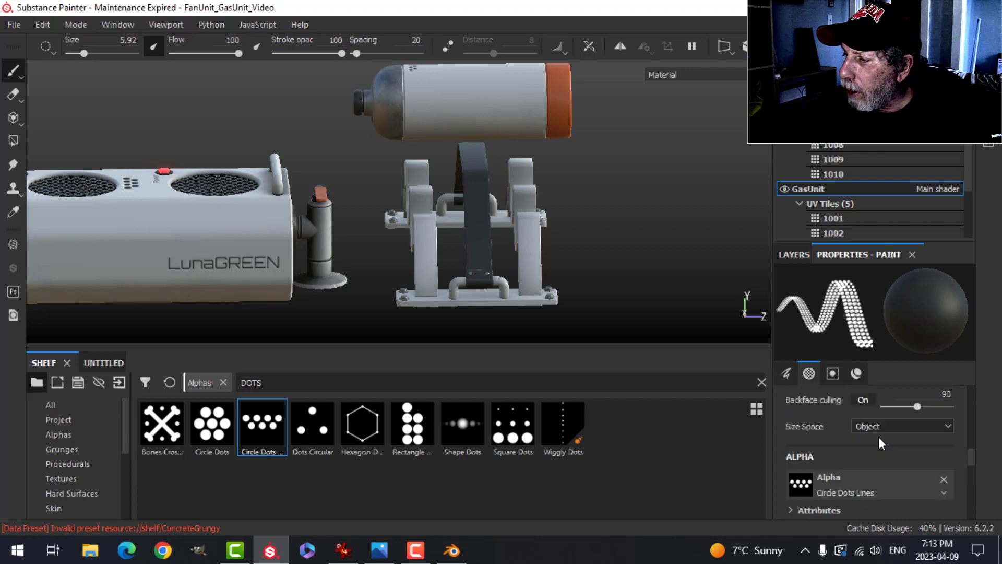
pyautogui.scroll(-5, 870, 436)
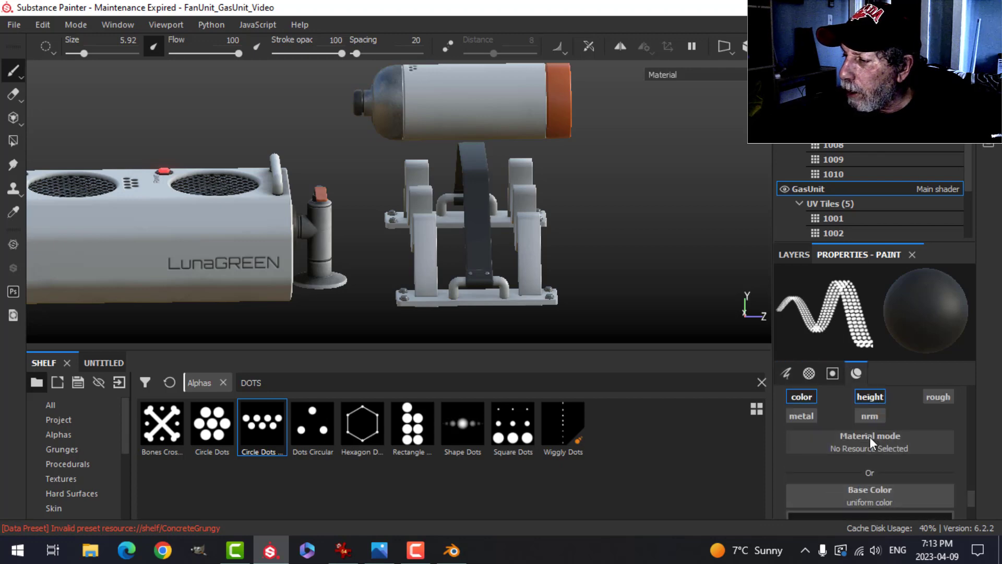
pyautogui.moveTo(846, 496); pyautogui.dragTo(856, 498)
# Search the alphas for FONT and load Font Orbitron as the brush alpha.
pyautogui.scroll(4, 882, 454)
pyautogui.scroll(10, 892, 433)
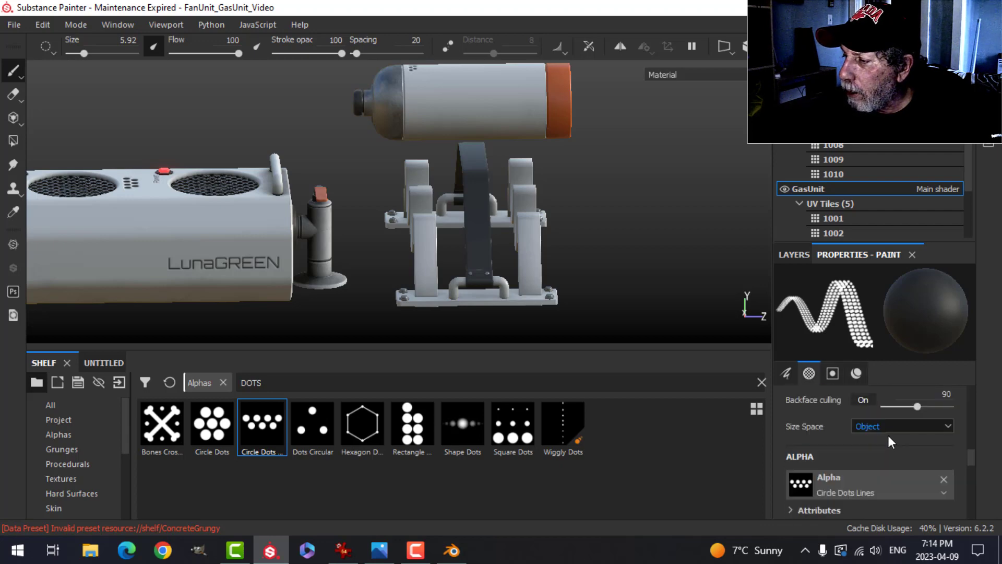
pyautogui.scroll(-7, 897, 439)
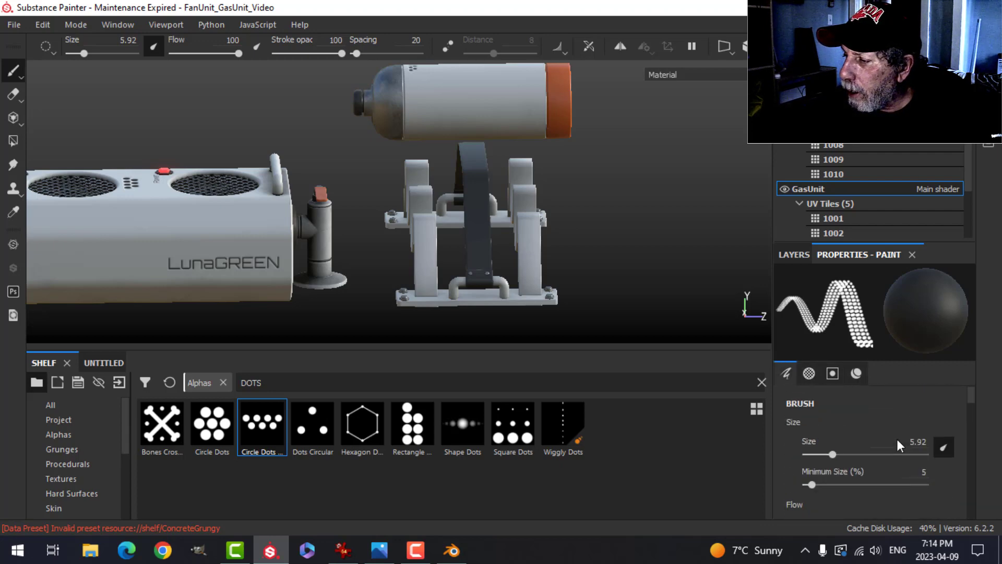
pyautogui.click(798, 254)
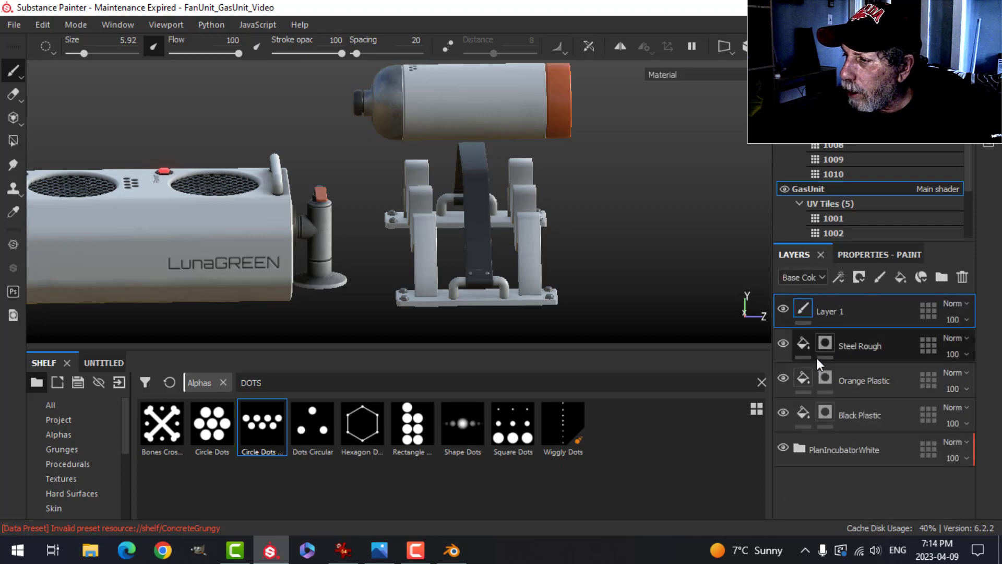
pyautogui.click(887, 254)
pyautogui.scroll(-5, 885, 461)
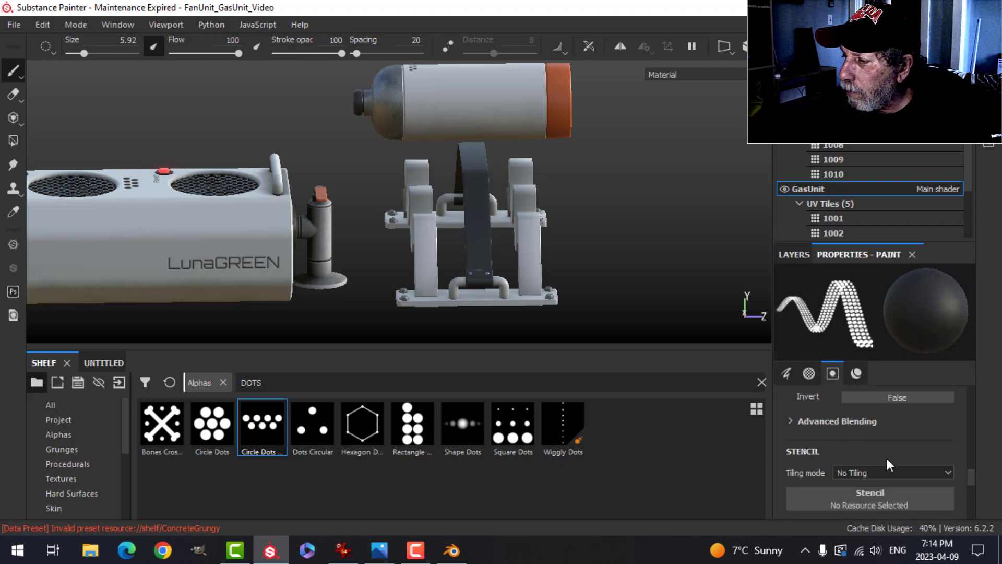
pyautogui.scroll(1, 887, 458)
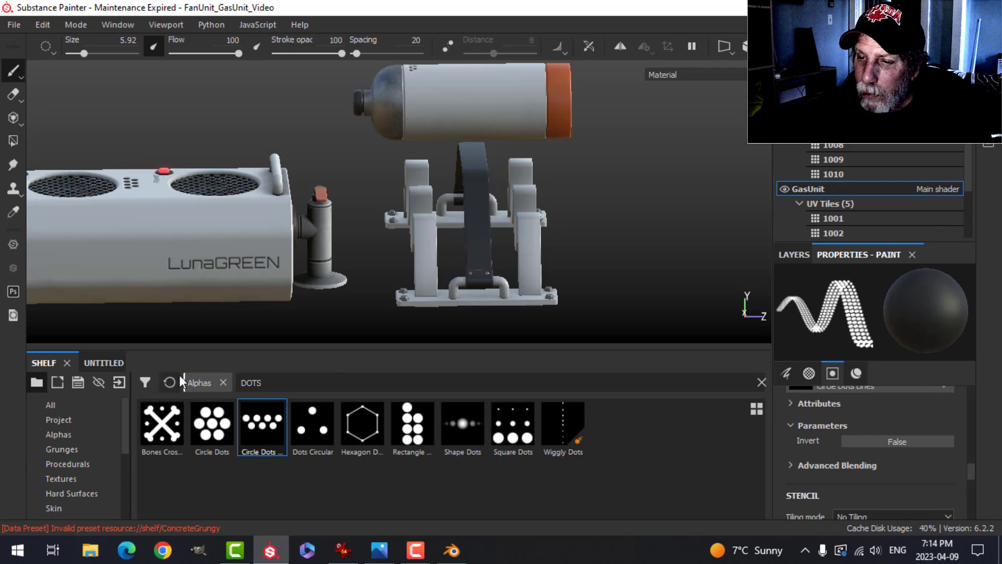
pyautogui.click(284, 382)
pyautogui.write('FONT')
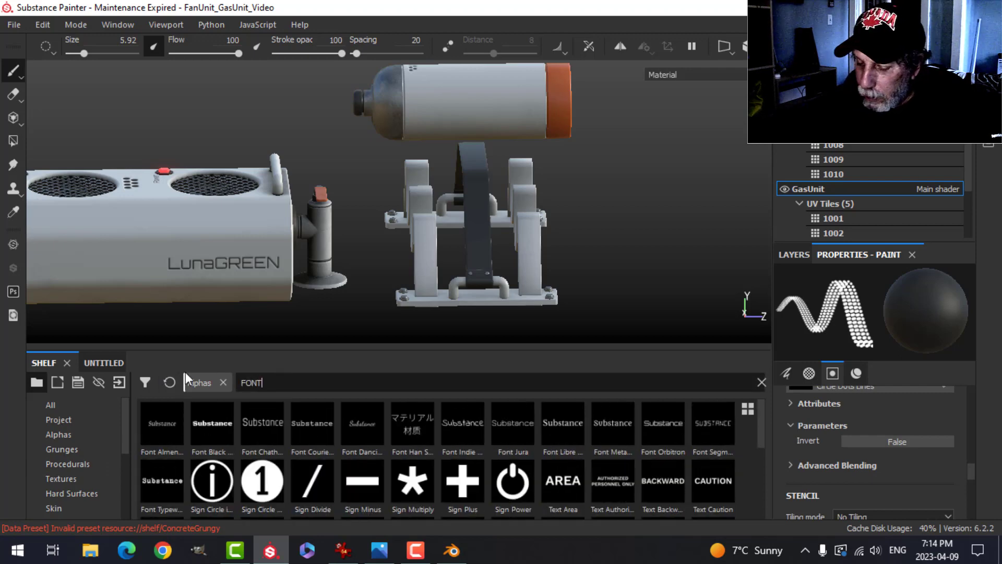
pyautogui.click(646, 431)
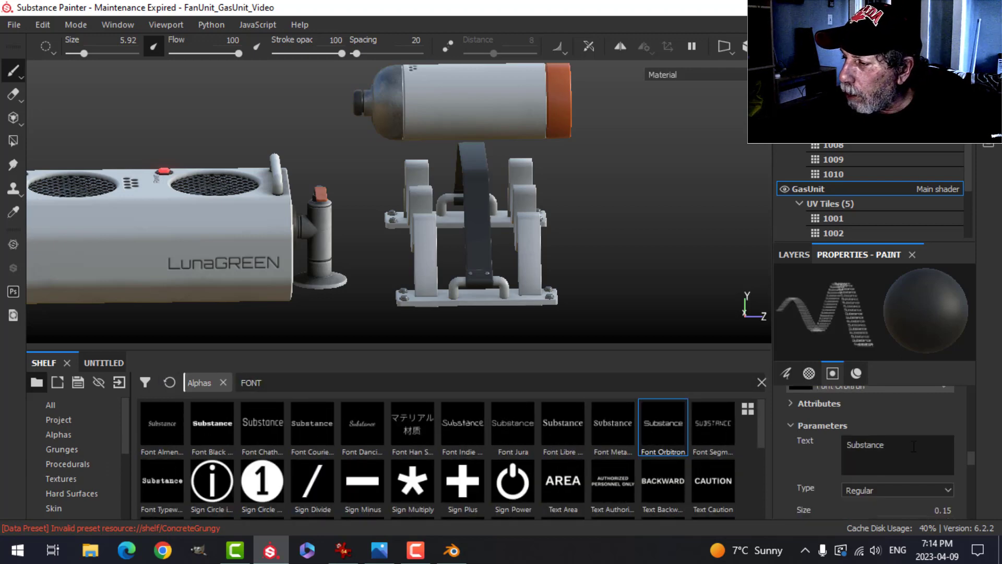
# Set the font alpha's text to CO2 GAS in capitals.
pyautogui.press('capslock')
pyautogui.write('co')
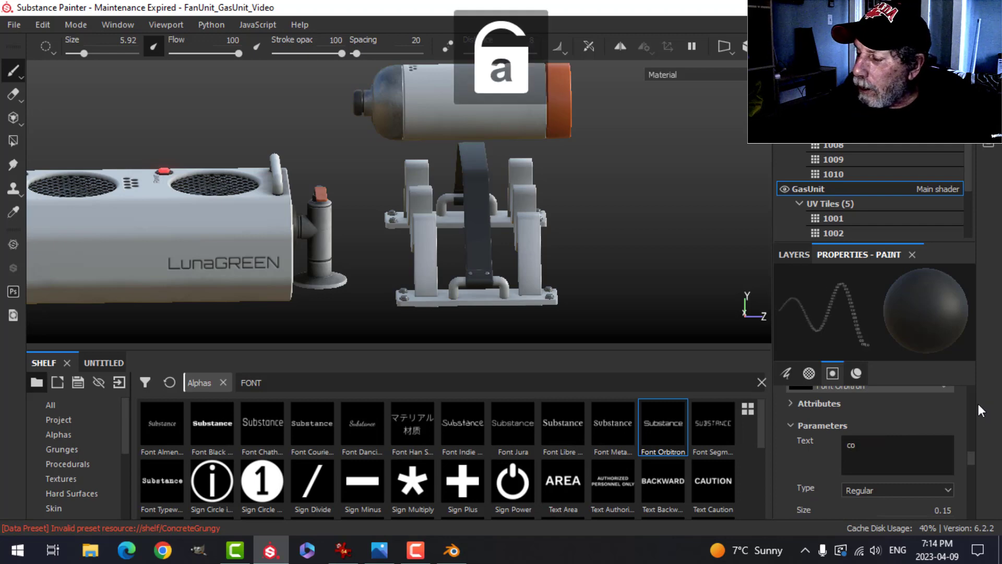
pyautogui.press('BackSpace')
pyautogui.press('BackSpace')
pyautogui.press('capslock')
pyautogui.write('CO2 GAS')
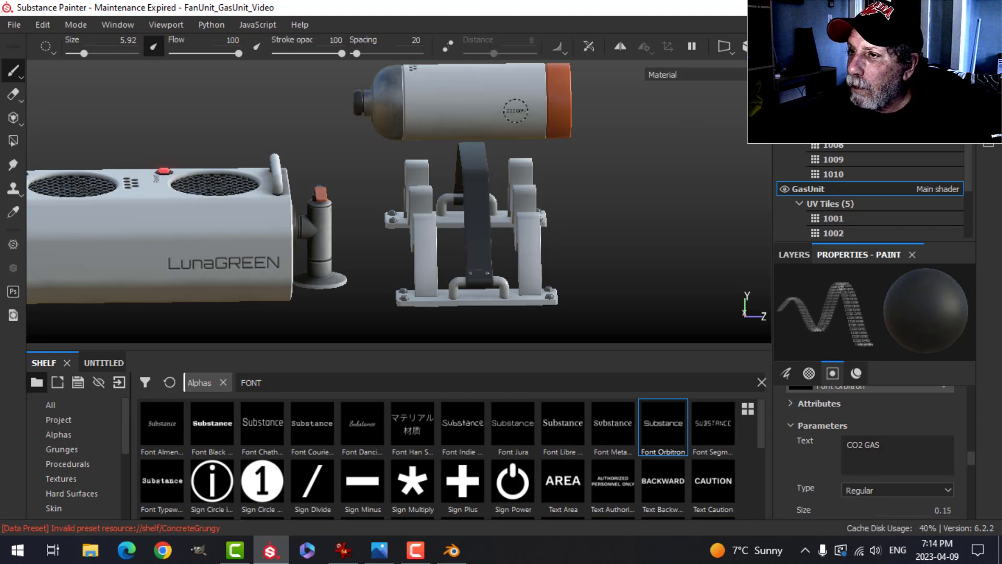
# Set the brush size to 12.91 and stamp CO2 GAS on the white canister body beside the orange cap, in line with the dot pattern.
pyautogui.keyDown('ctrl'); pyautogui.moveTo(530, 113); pyautogui.dragTo(556, 113, button='right'); pyautogui.keyUp('ctrl')
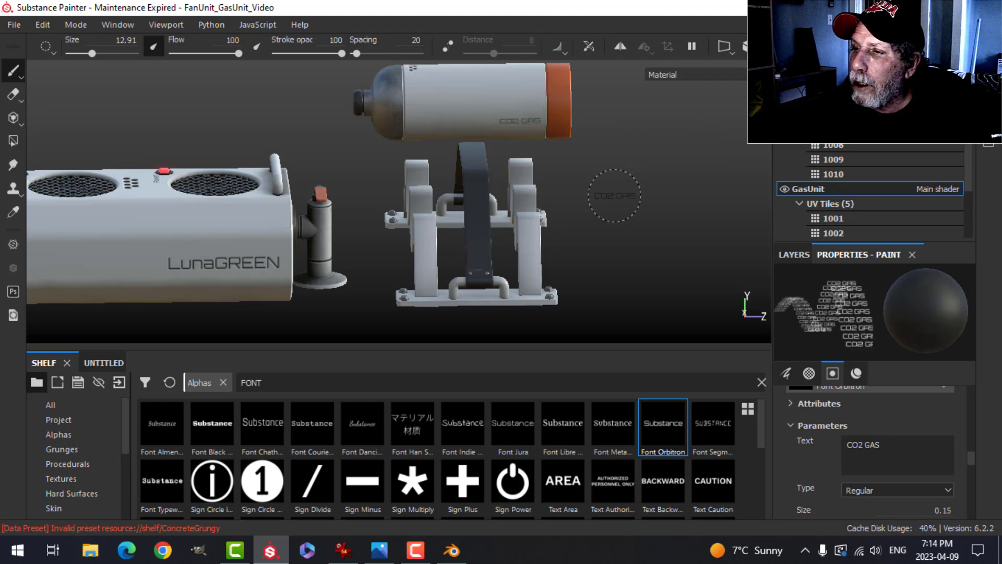
pyautogui.scroll(2, 615, 196)
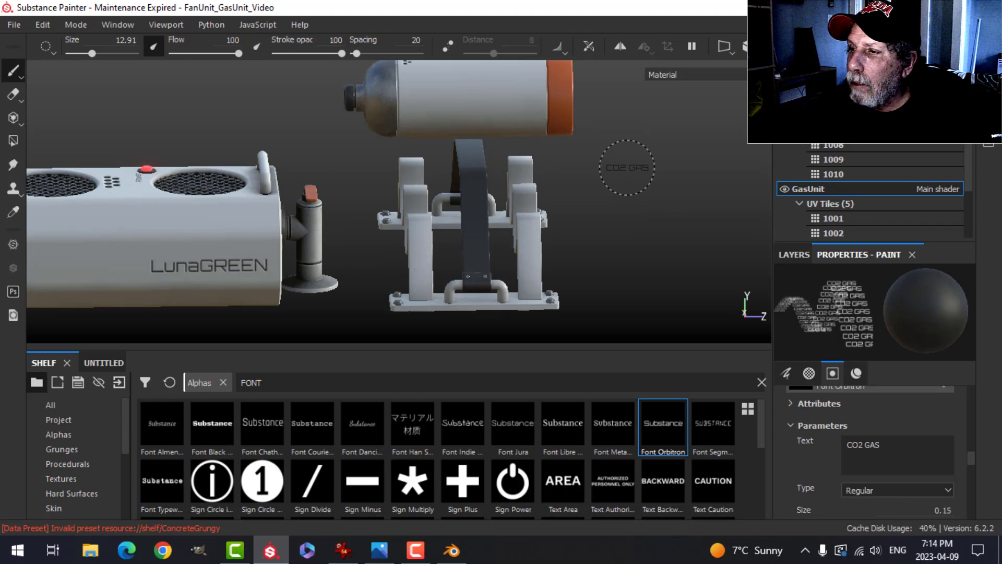
pyautogui.keyDown('alt'); pyautogui.moveTo(626, 167); pyautogui.dragTo(520, 203); pyautogui.keyUp('alt')
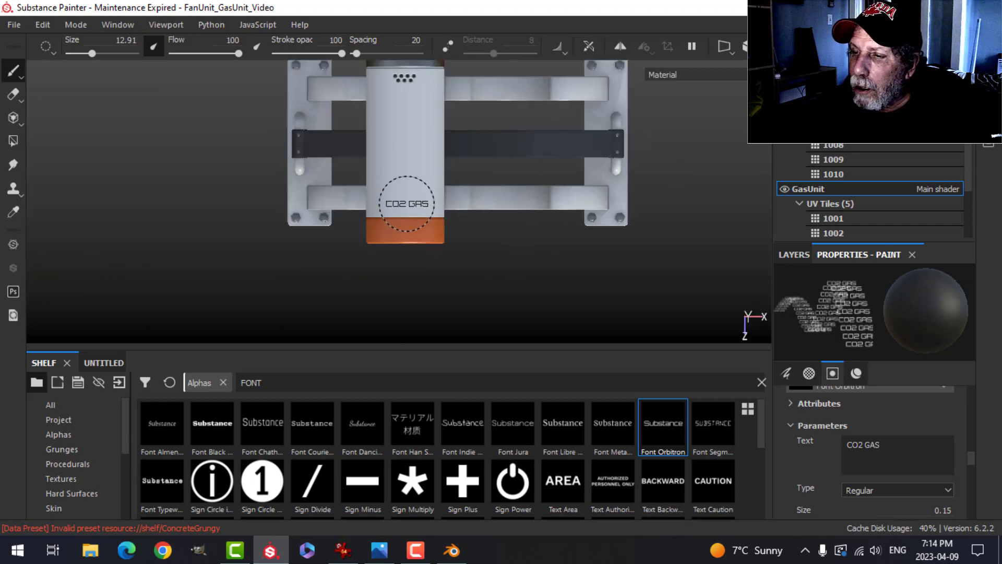
pyautogui.keyDown('alt'); pyautogui.moveTo(487, 242); pyautogui.dragTo(539, 259); pyautogui.keyUp('alt')
pyautogui.scroll(3, 497, 221)
pyautogui.keyDown('alt'); pyautogui.keyDown('shift'); pyautogui.moveTo(548, 245); pyautogui.dragTo(493, 262); pyautogui.keyUp('shift'); pyautogui.keyUp('alt')
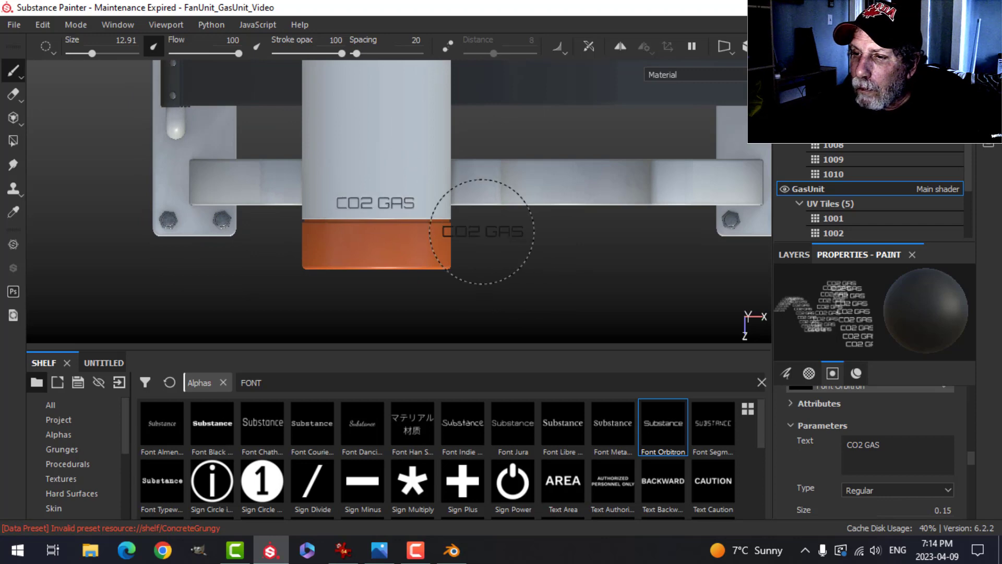
# Rename the gas unit's paint layer as Alphas.
pyautogui.scroll(-3, 469, 250)
pyautogui.moveTo(468, 251)
pyautogui.keyDown('alt'); pyautogui.mouseDown()
pyautogui.moveTo(416, 228)
pyautogui.moveTo(403, 143)
pyautogui.moveTo(642, 217)
pyautogui.mouseUp(); pyautogui.keyUp('alt')
pyautogui.moveTo(391, 245)
pyautogui.keyDown('alt'); pyautogui.mouseDown()
pyautogui.moveTo(496, 214)
pyautogui.moveTo(472, 296)
pyautogui.moveTo(449, 313)
pyautogui.mouseUp(); pyautogui.keyUp('alt')
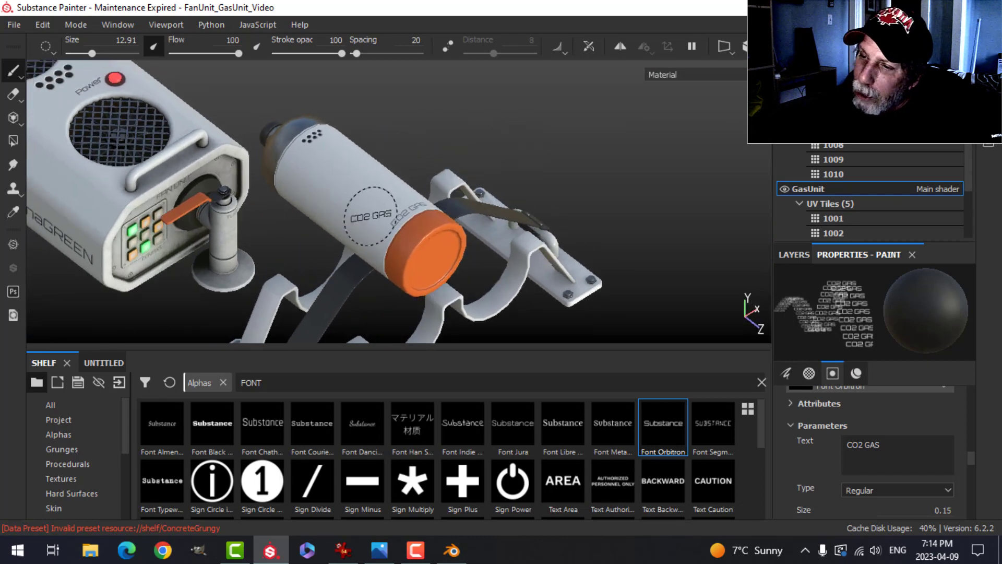
pyautogui.scroll(-3, 370, 216)
pyautogui.moveTo(371, 221)
pyautogui.keyDown('alt'); pyautogui.mouseDown()
pyautogui.moveTo(515, 249)
pyautogui.moveTo(522, 261)
pyautogui.mouseUp(); pyautogui.keyUp('alt')
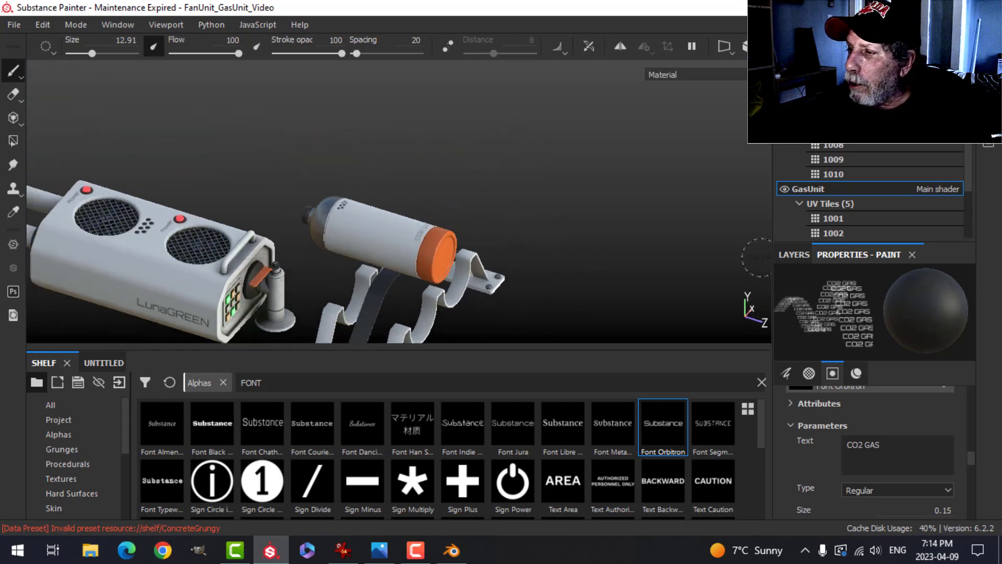
pyautogui.click(793, 254)
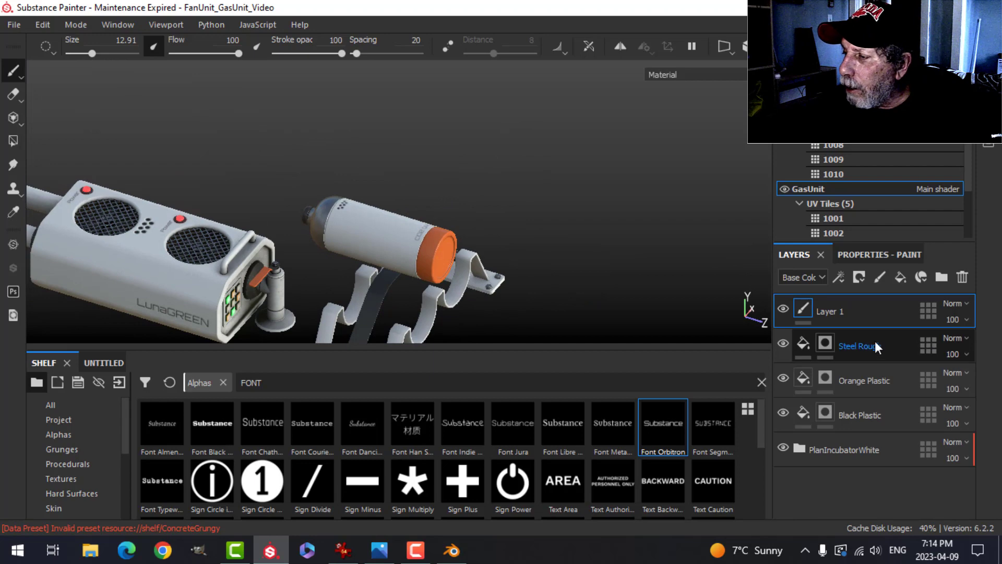
pyautogui.doubleClick(841, 313)
pyautogui.write('aL')
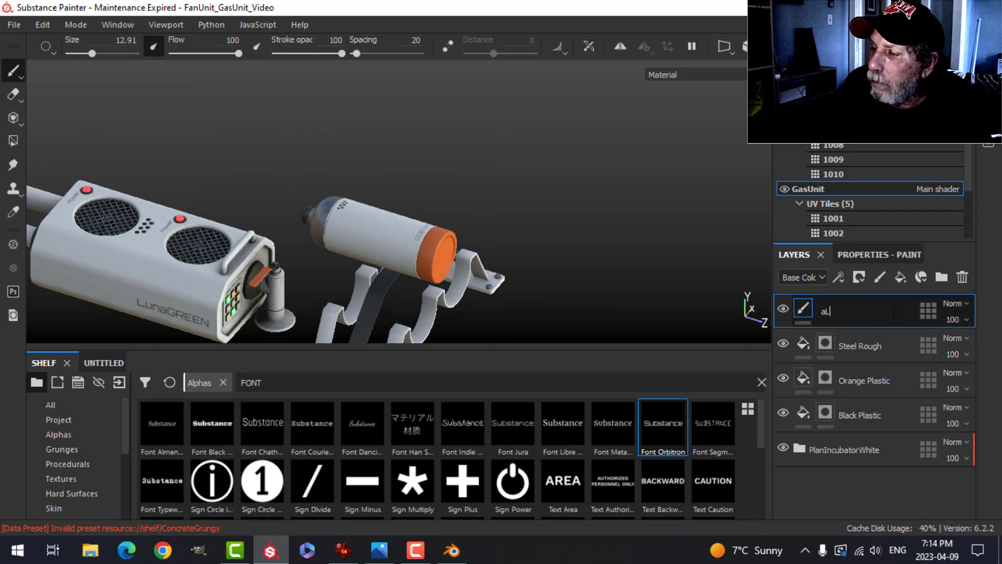
pyautogui.press('BackSpace')
pyautogui.press('BackSpace')
pyautogui.press('capslock')
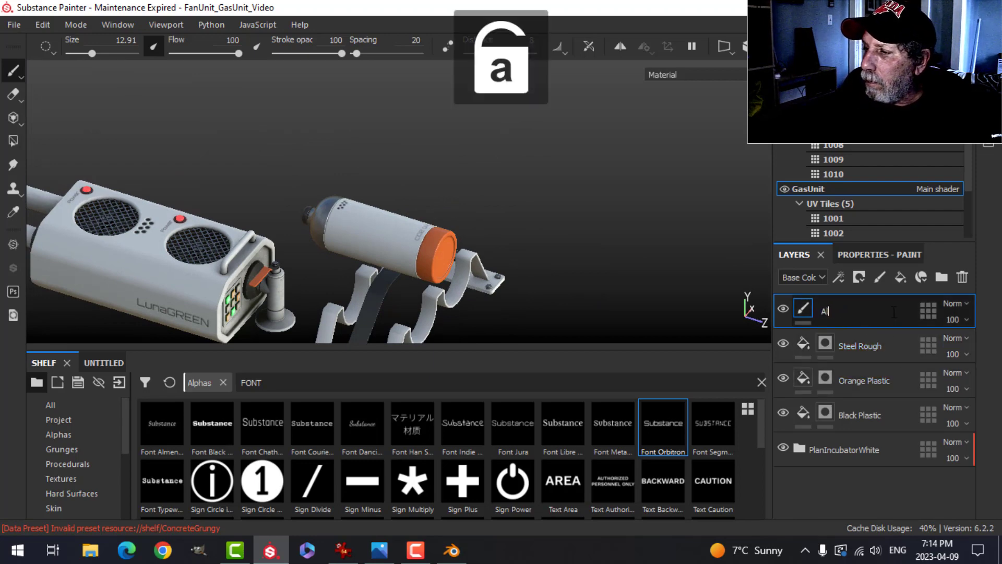
pyautogui.write('Alphas')
pyautogui.press('Return')
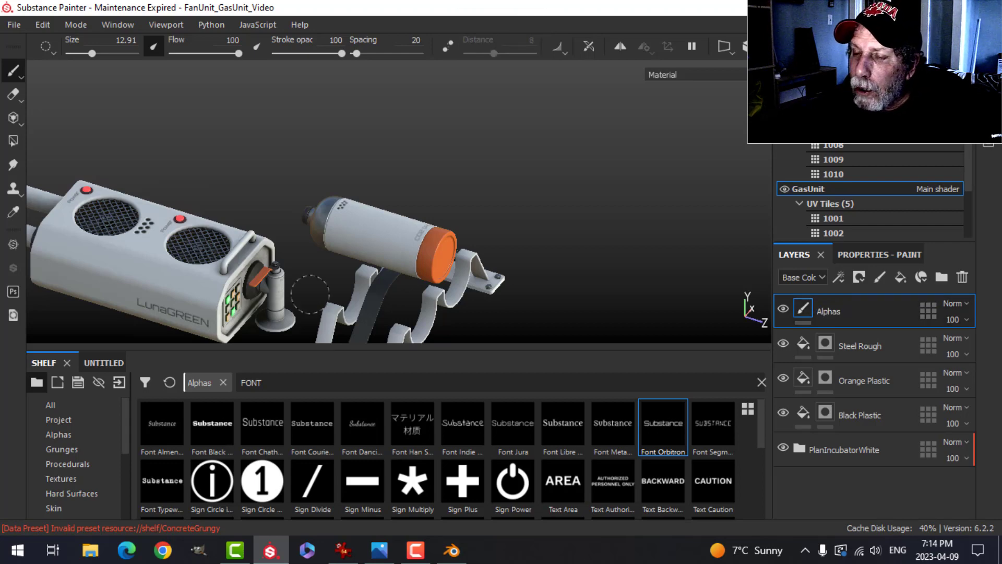
# Copy the dirt layer from the fan unit's texture set and paste it above the Alphas layer in the GasUnit texture set.
pyautogui.click(910, 147)
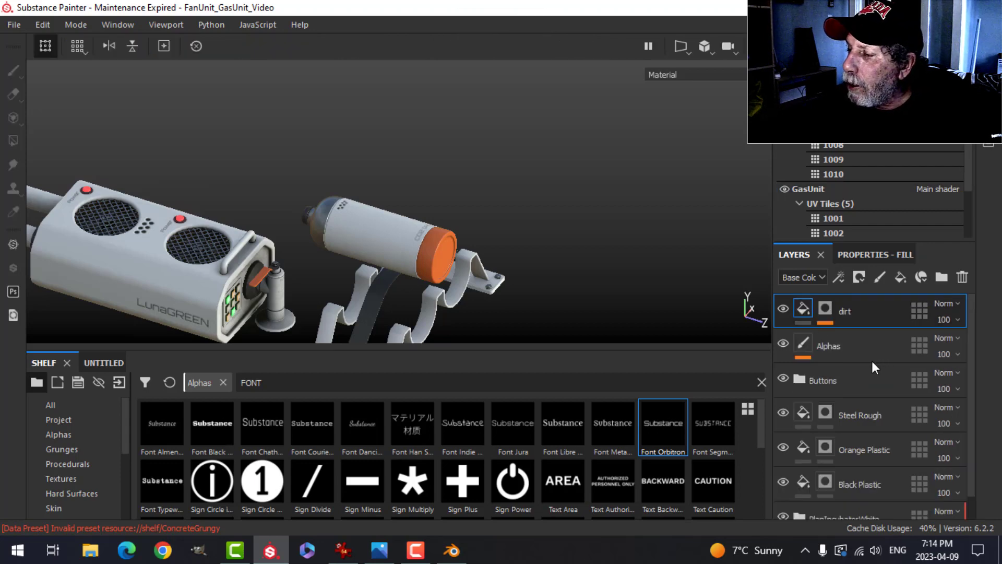
pyautogui.rightClick(846, 312)
pyautogui.click(649, 249)
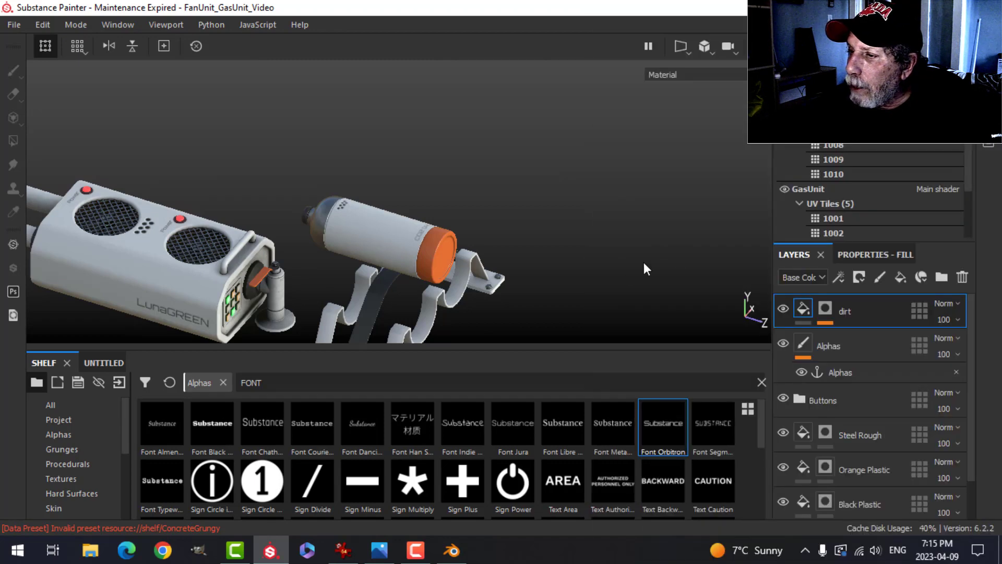
pyautogui.click(851, 189)
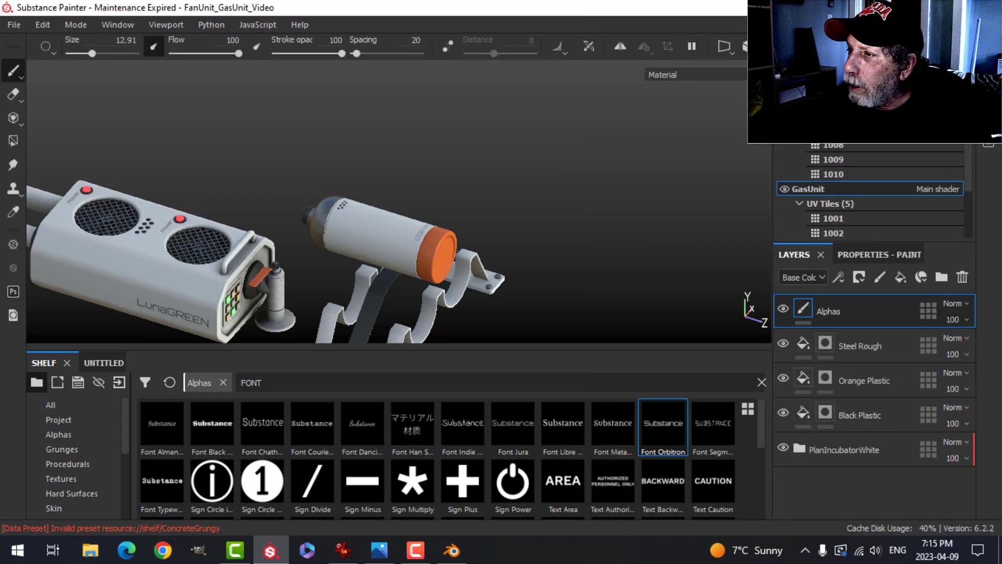
pyautogui.rightClick(842, 315)
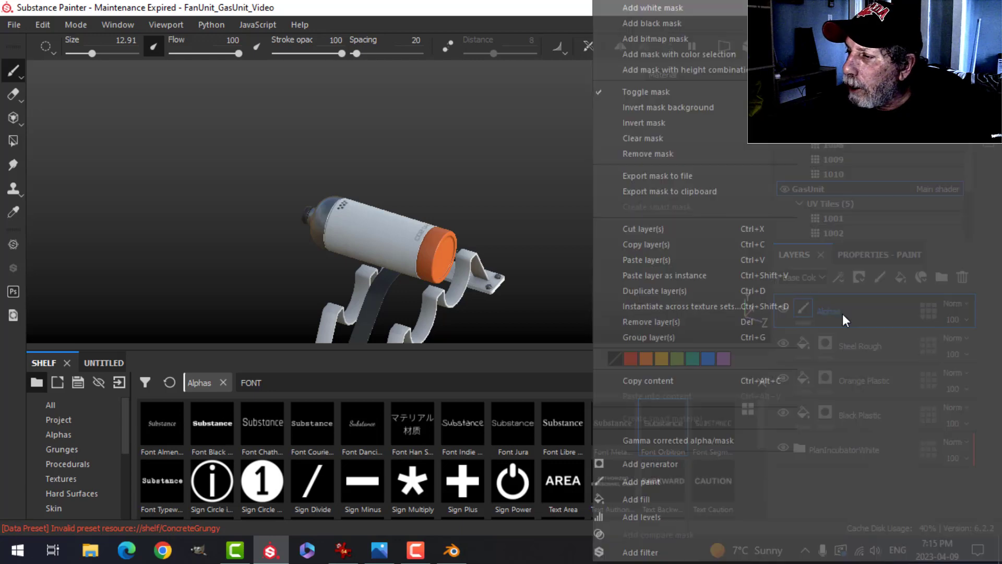
pyautogui.click(662, 260)
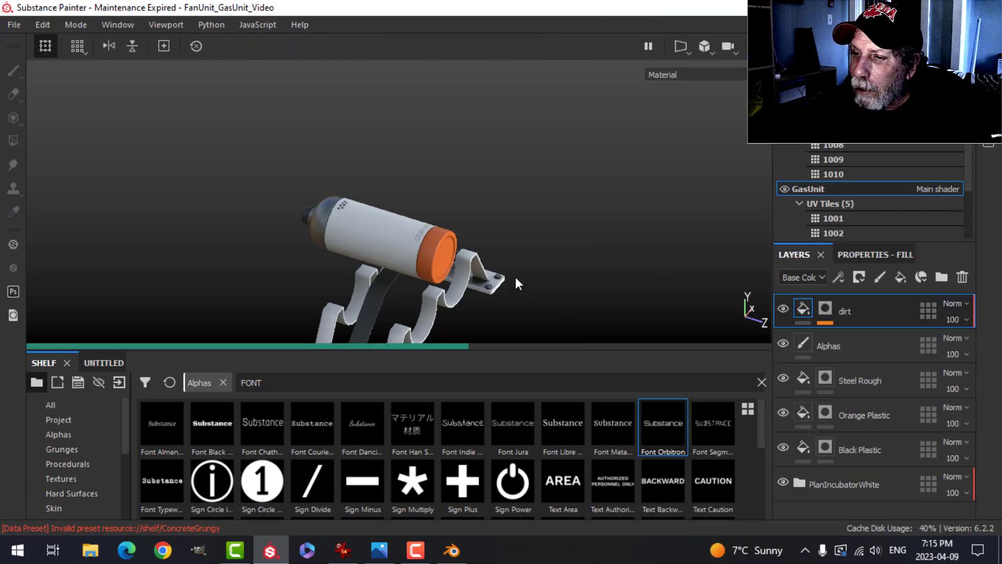
# Add an anchor point to the gas unit's Alphas layer.
pyautogui.scroll(3, 490, 260)
pyautogui.scroll(2, 483, 262)
pyautogui.moveTo(484, 262)
pyautogui.keyDown('alt'); pyautogui.mouseDown()
pyautogui.moveTo(474, 253)
pyautogui.moveTo(483, 261)
pyautogui.mouseUp(); pyautogui.keyUp('alt')
pyautogui.keyDown('alt'); pyautogui.moveTo(507, 265); pyautogui.dragTo(523, 237, button='middle'); pyautogui.keyUp('alt')
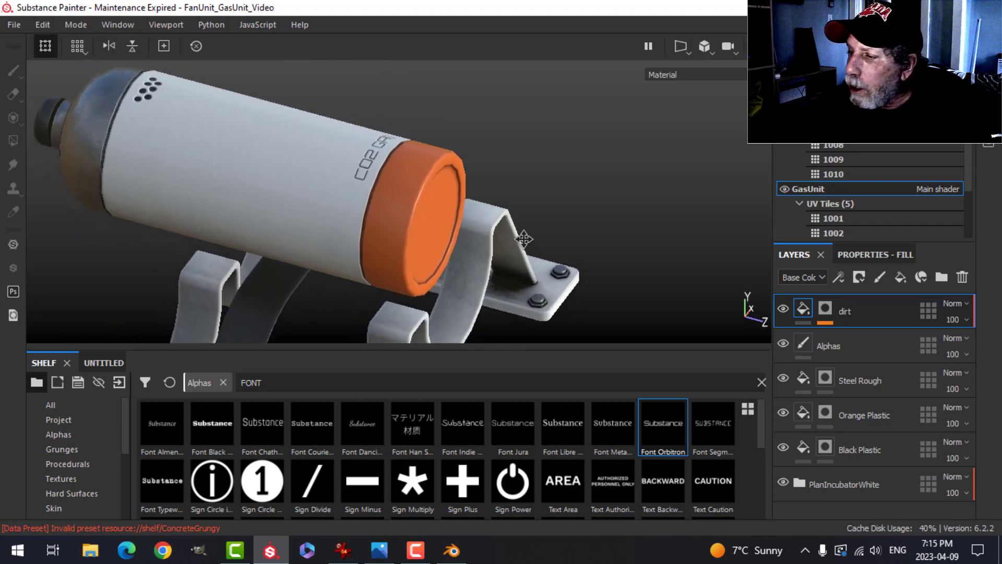
pyautogui.click(822, 344)
pyautogui.click(838, 277)
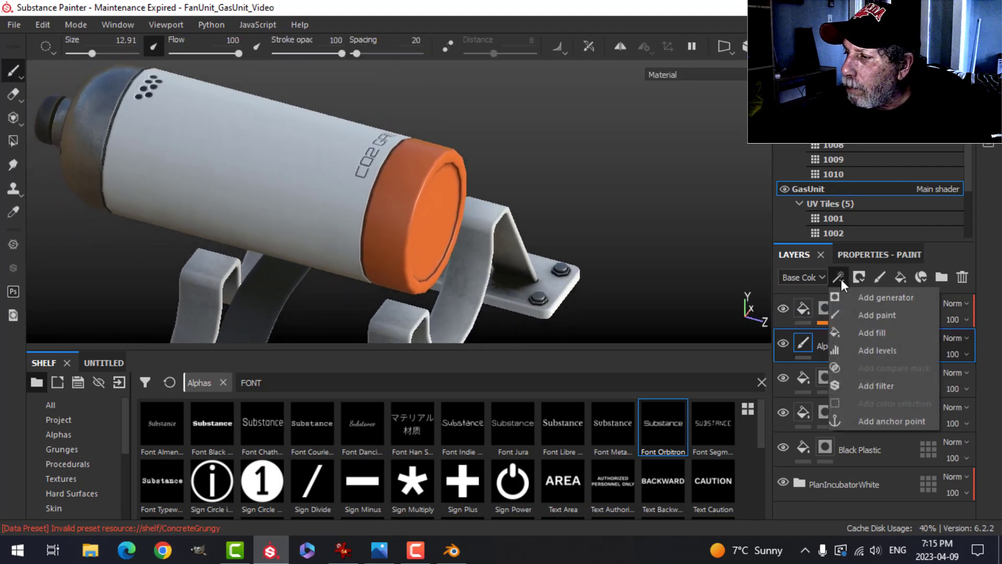
pyautogui.click(882, 421)
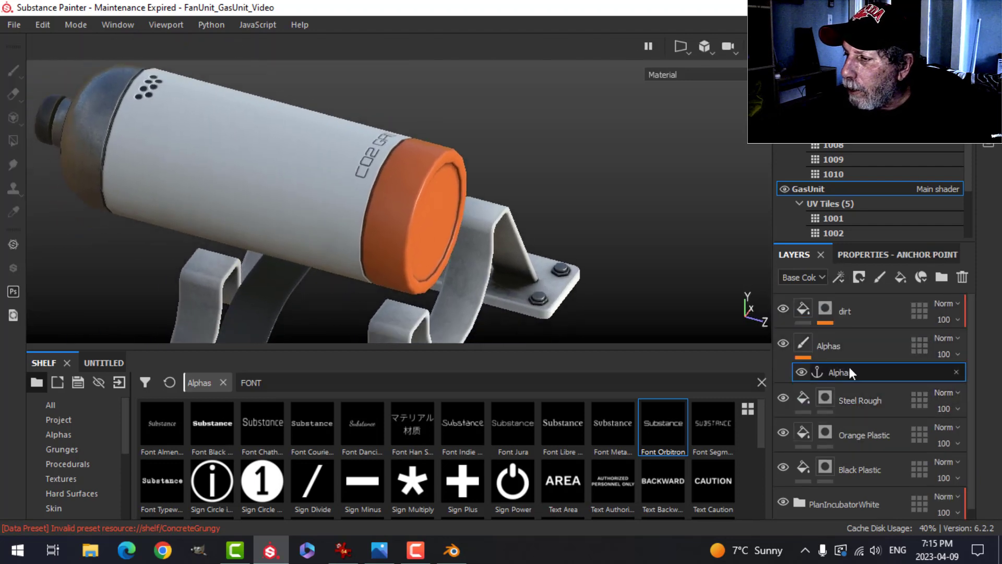
# Link the dirt mask generator's Micro Height to the Alphas anchor point and set its referenced channel to Height.
pyautogui.click(824, 312)
pyautogui.click(856, 337)
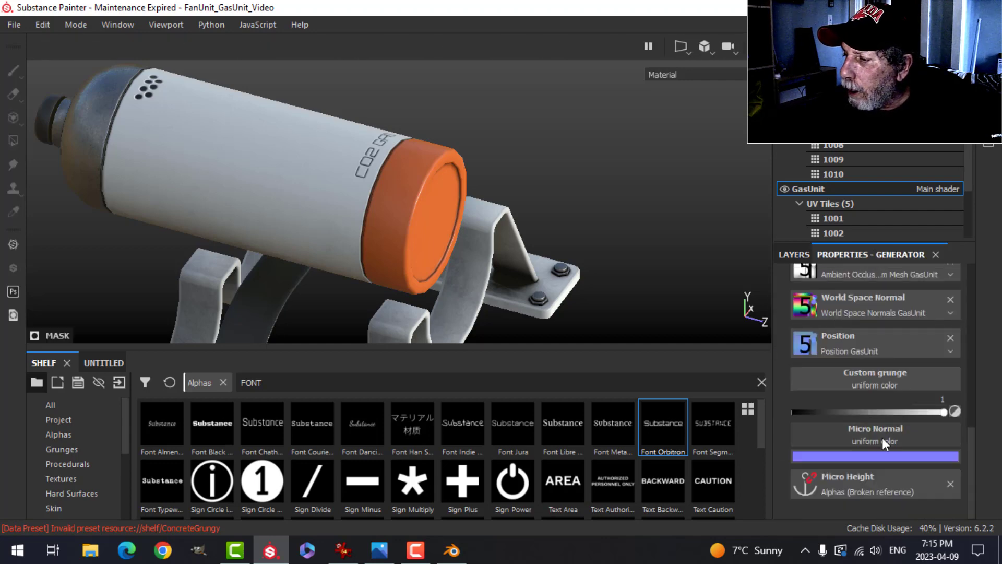
pyautogui.click(899, 485)
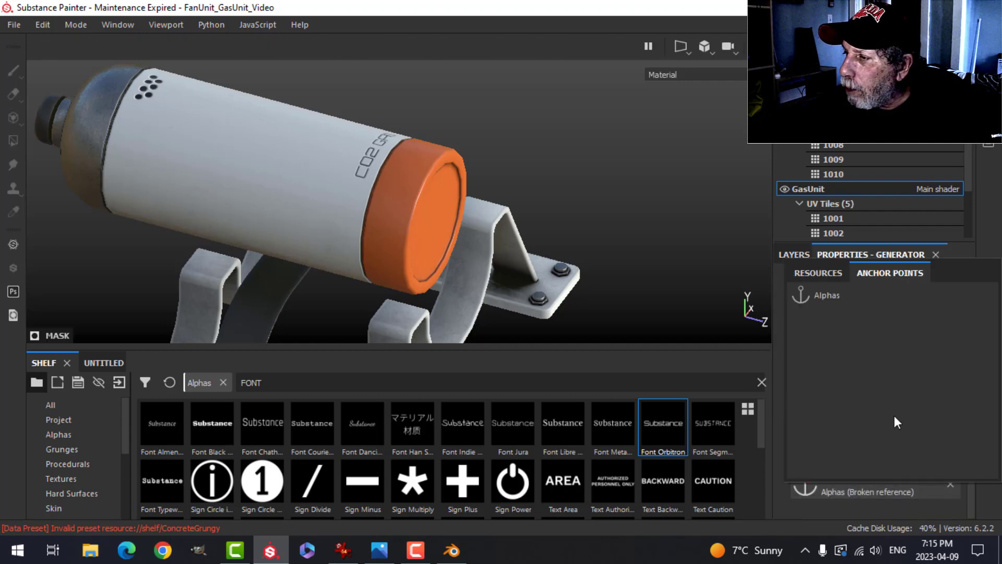
pyautogui.click(828, 297)
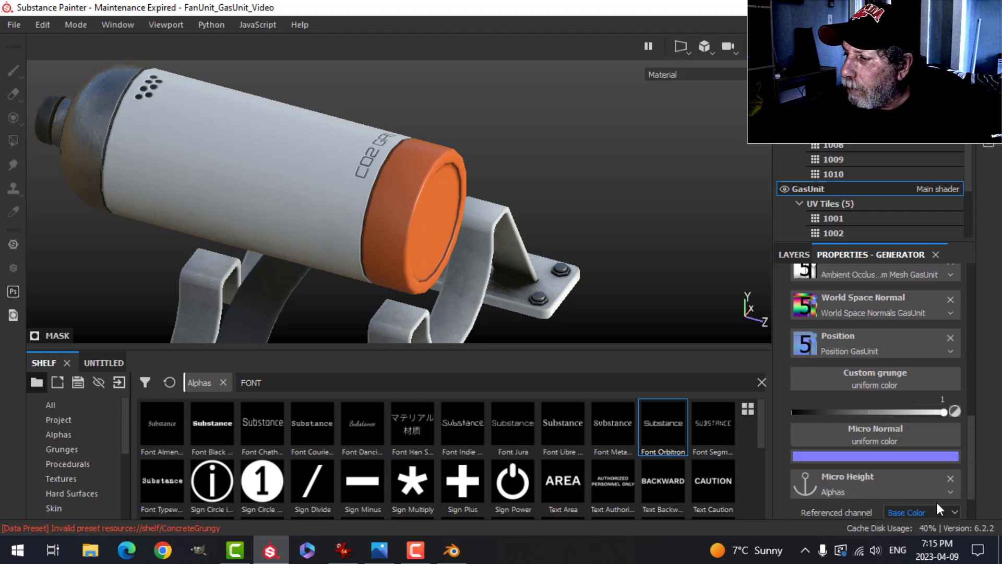
pyautogui.click(916, 512)
pyautogui.click(905, 455)
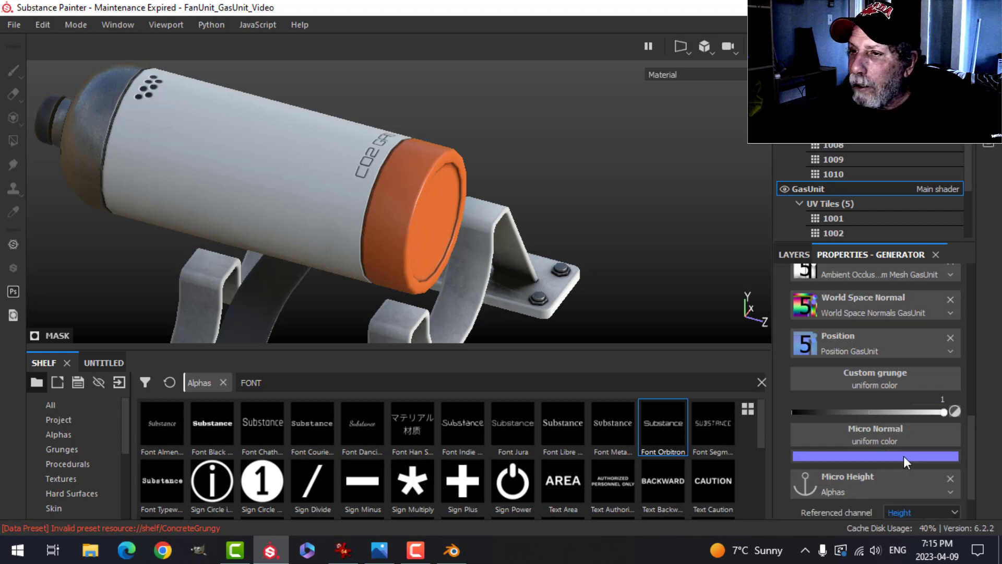
# Examine the dirt on the gas canister around the dot pattern, CO2 GAS lettering, metal shoulder and orange cap.
pyautogui.keyDown('alt'); pyautogui.moveTo(202, 201); pyautogui.dragTo(334, 222); pyautogui.keyUp('alt')
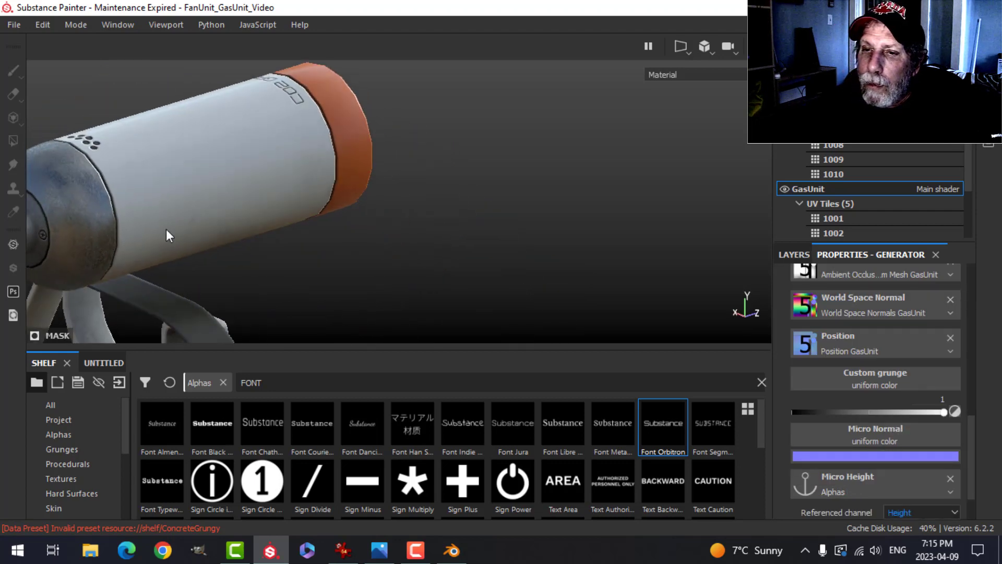
pyautogui.keyDown('alt'); pyautogui.moveTo(167, 229); pyautogui.dragTo(388, 208, button='middle'); pyautogui.keyUp('alt')
pyautogui.scroll(3, 388, 213)
pyautogui.scroll(-3, 251, 233)
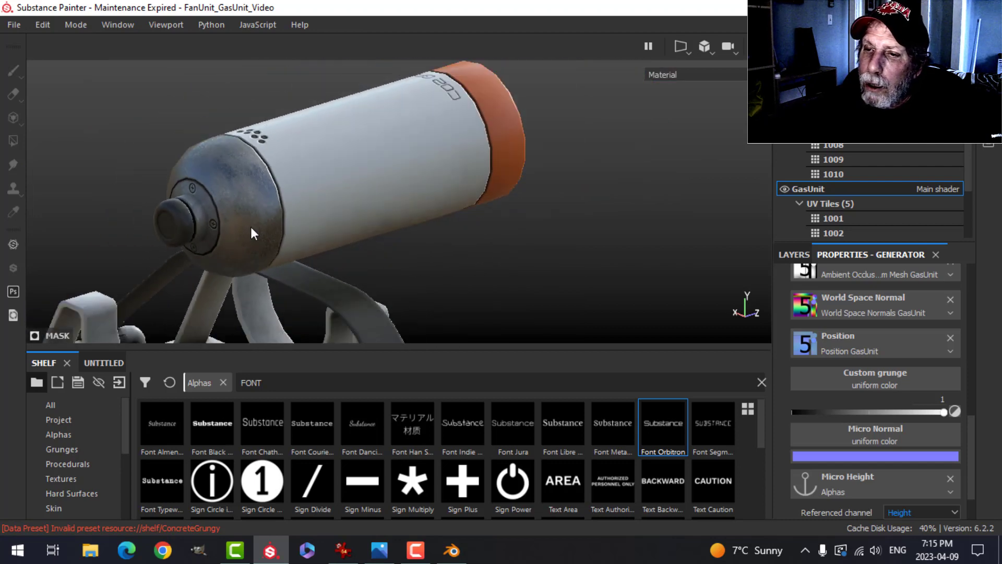
pyautogui.scroll(-2, 302, 247)
pyautogui.keyDown('alt'); pyautogui.moveTo(410, 226); pyautogui.dragTo(613, 202); pyautogui.keyUp('alt')
pyautogui.scroll(3, 493, 204)
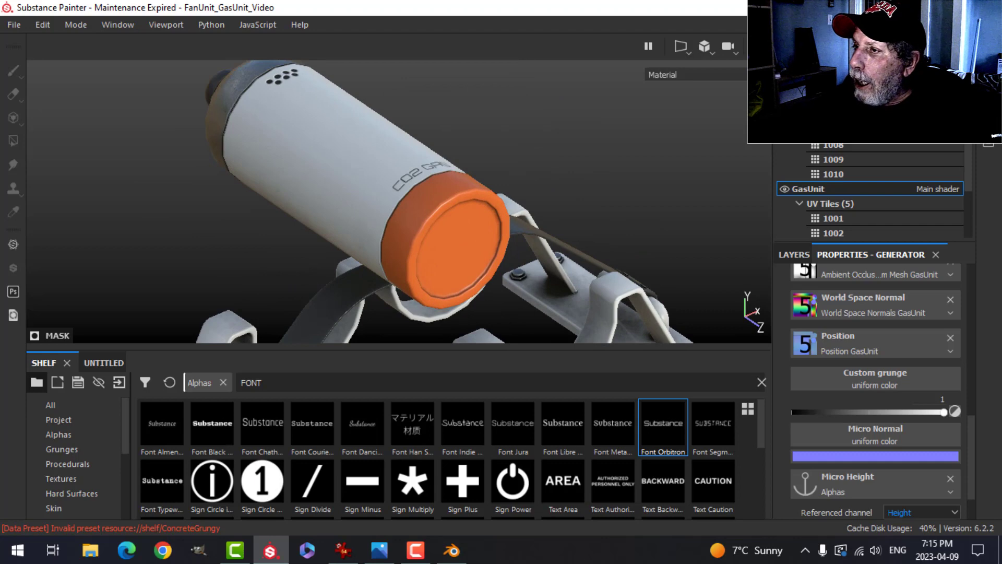
pyautogui.scroll(-5, 431, 253)
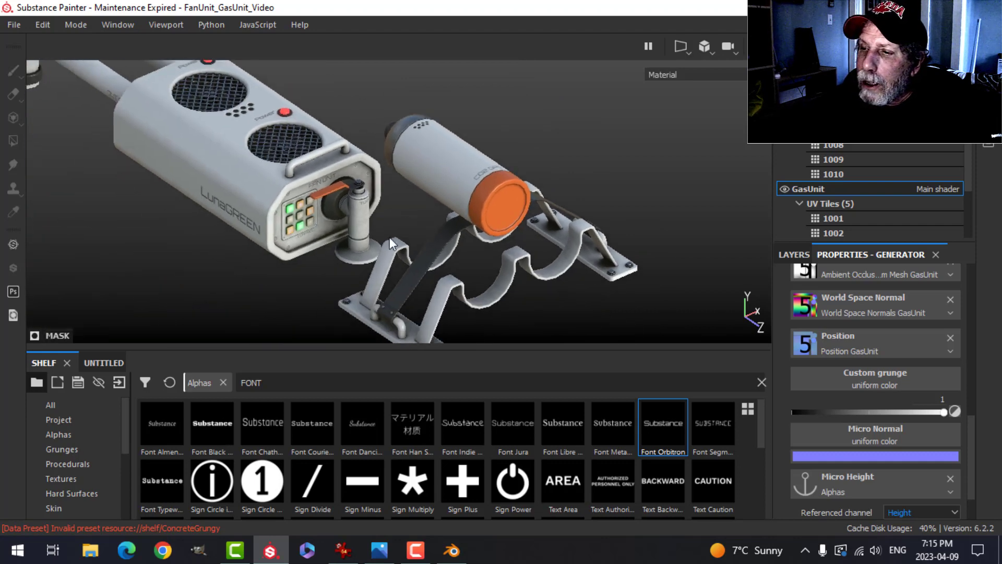
# Examine the gas unit's bracket, base plate and strap up close, and view both units together from a distance.
pyautogui.keyDown('alt'); pyautogui.moveTo(391, 243); pyautogui.dragTo(465, 244); pyautogui.keyUp('alt')
pyautogui.keyDown('alt'); pyautogui.moveTo(466, 244); pyautogui.dragTo(506, 170, button='middle'); pyautogui.keyUp('alt')
pyautogui.scroll(3, 510, 222)
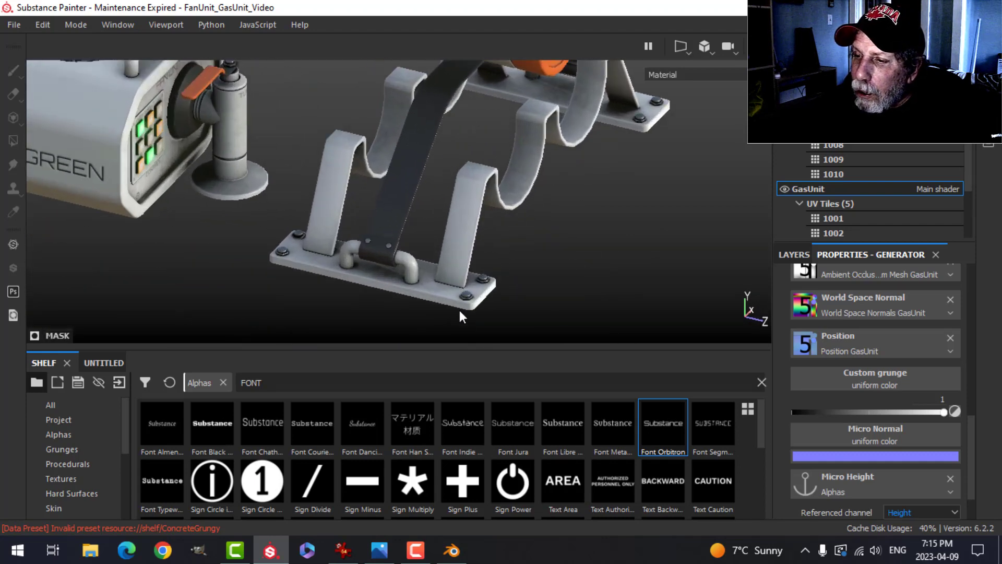
pyautogui.scroll(-4, 452, 212)
pyautogui.keyDown('alt'); pyautogui.moveTo(453, 141); pyautogui.dragTo(463, 187, button='middle'); pyautogui.keyUp('alt')
pyautogui.keyDown('alt'); pyautogui.moveTo(468, 186); pyautogui.dragTo(510, 169); pyautogui.keyUp('alt')
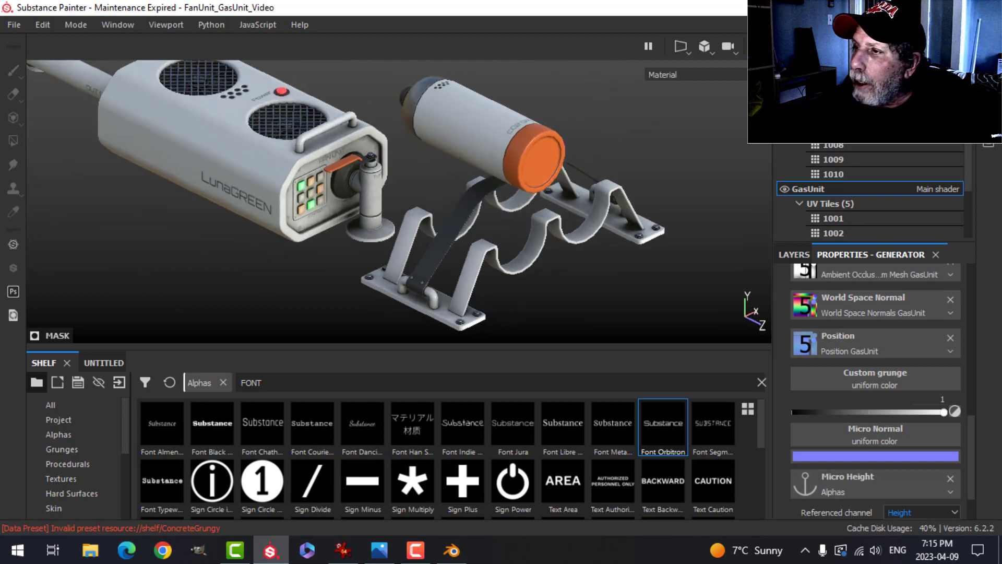
pyautogui.click(722, 68)
pyautogui.press('f')
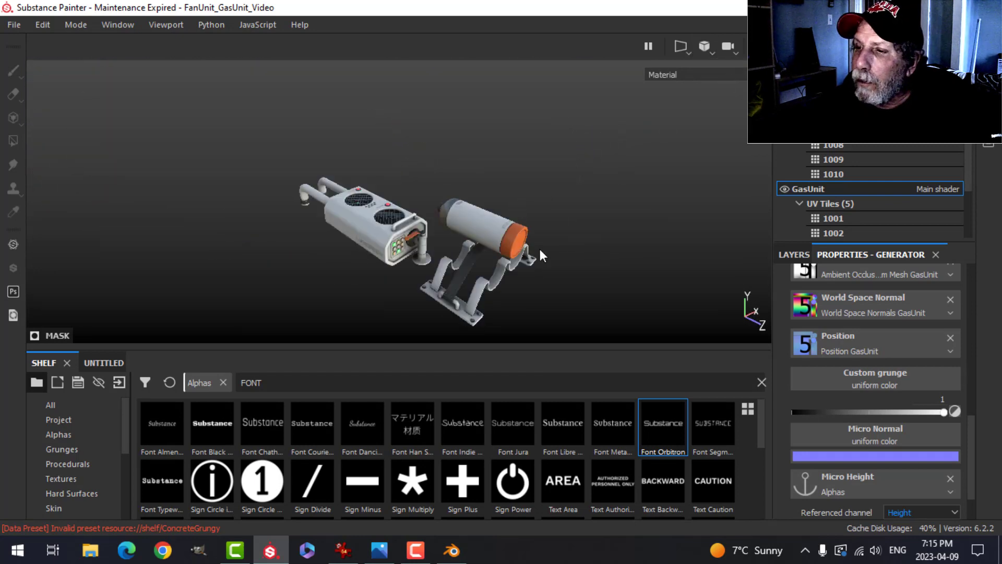
pyautogui.scroll(-2, 533, 247)
pyautogui.scroll(1, 531, 245)
pyautogui.press('ctrl')
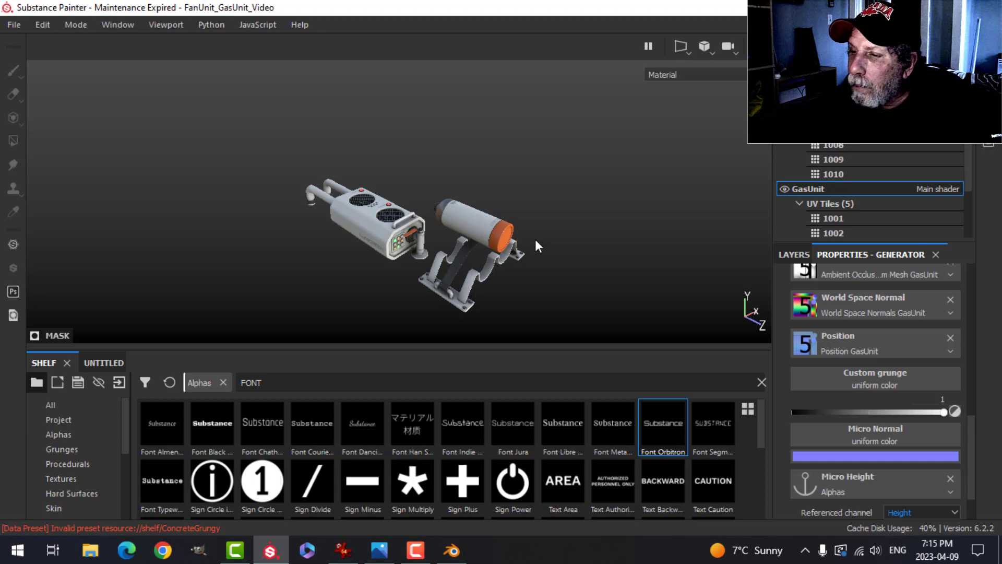
# Hide the docked panels to enlarge the 3D view and frame the fan unit and gas unit in it.
pyautogui.press('Tab')
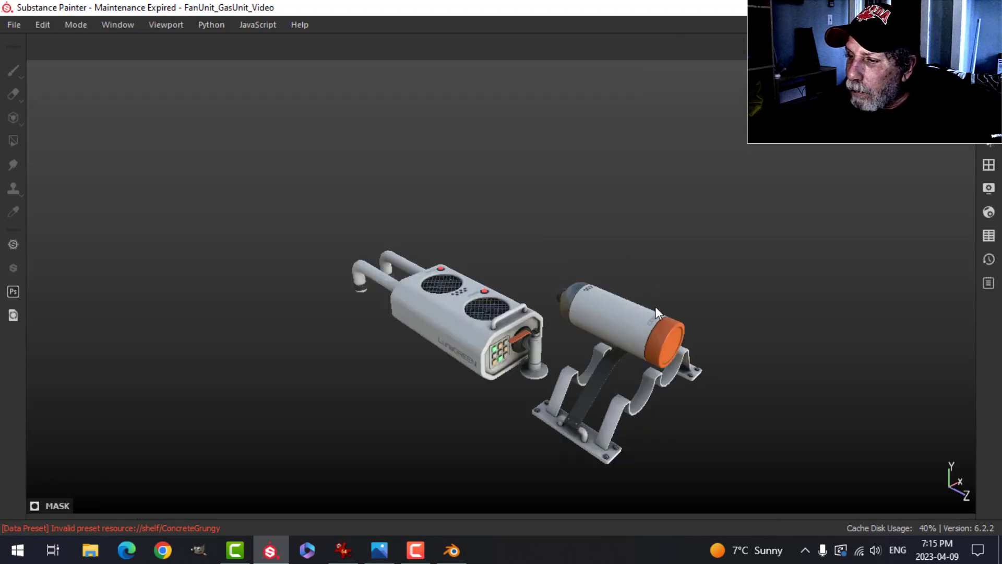
pyautogui.keyDown('alt'); pyautogui.moveTo(655, 308); pyautogui.dragTo(676, 212, button='middle'); pyautogui.keyUp('alt')
pyautogui.scroll(2, 628, 242)
pyautogui.keyDown('alt'); pyautogui.moveTo(676, 211); pyautogui.dragTo(687, 248); pyautogui.keyUp('alt')
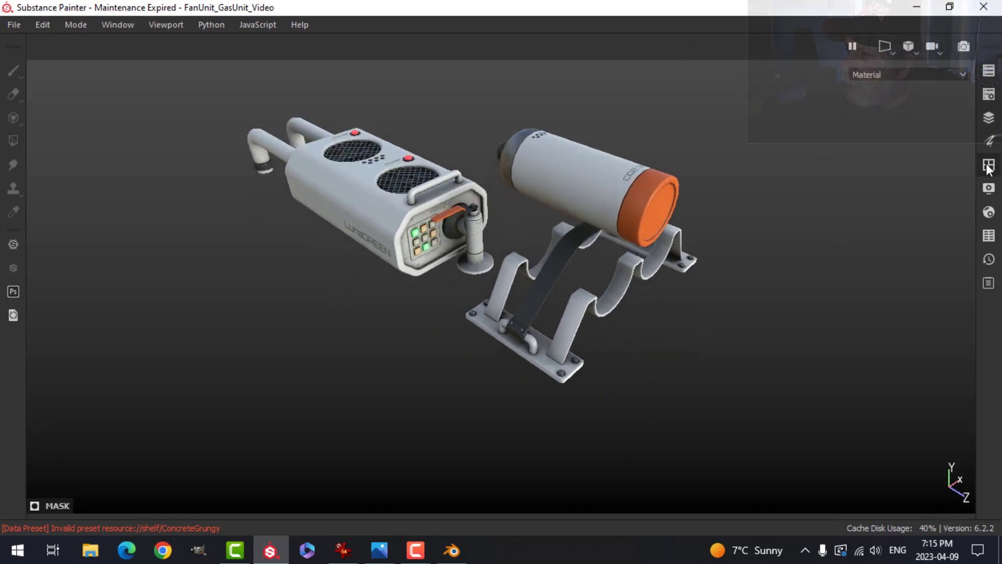
# Activate the color profile in the display settings and choose the rec709 profile.
pyautogui.click(989, 211)
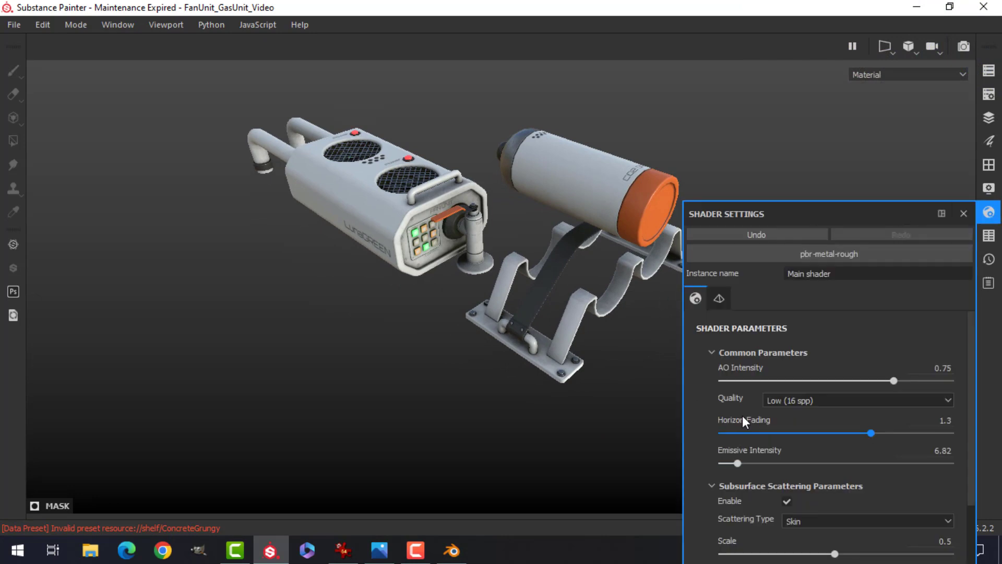
pyautogui.scroll(-10, 746, 420)
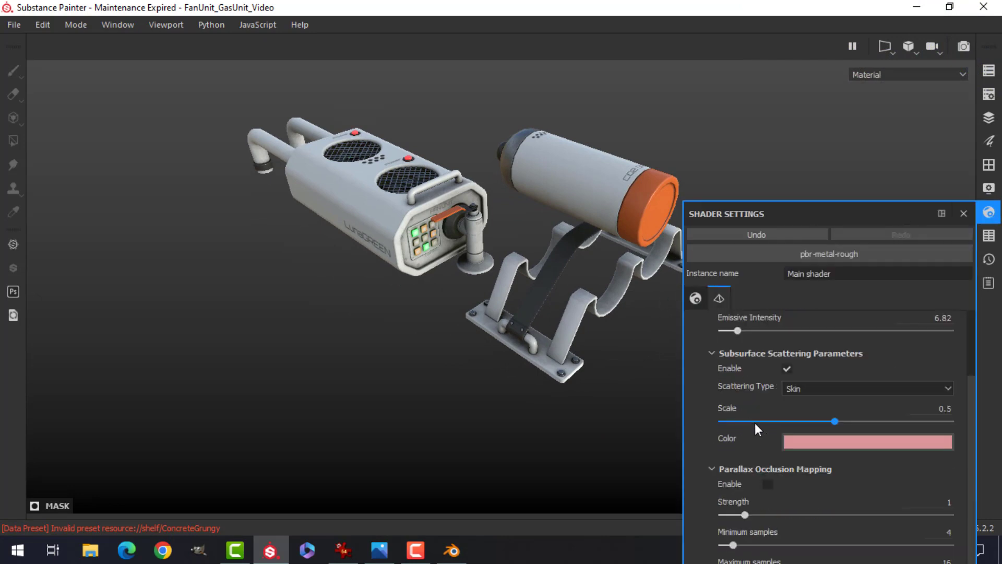
pyautogui.click(989, 188)
pyautogui.scroll(3, 746, 376)
pyautogui.scroll(-10, 746, 377)
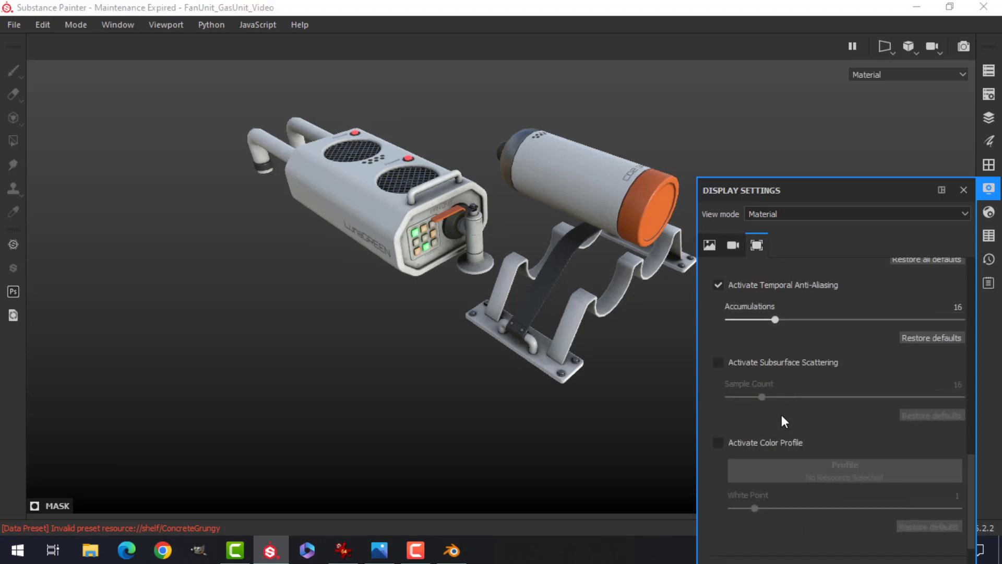
pyautogui.click(719, 442)
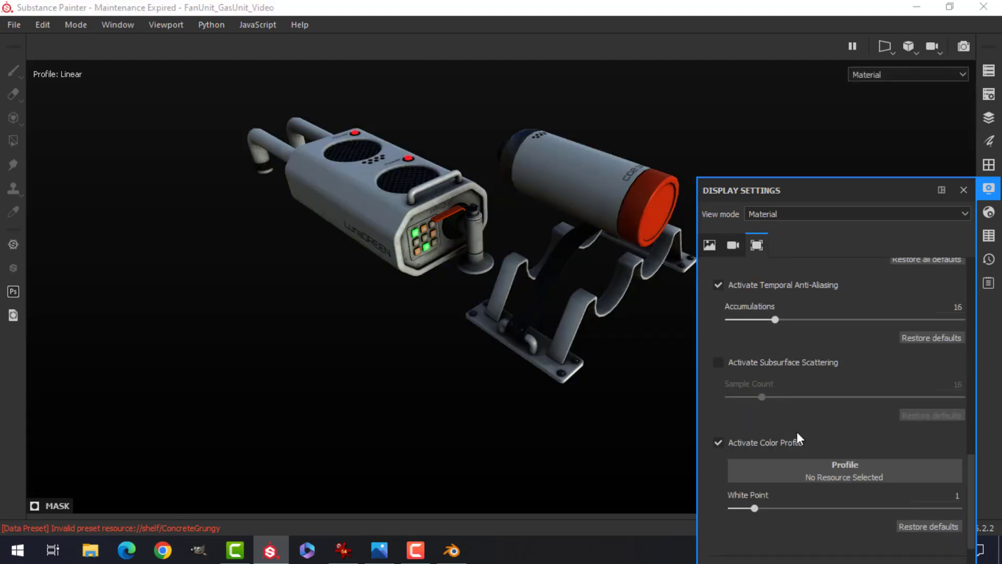
pyautogui.click(825, 470)
pyautogui.click(965, 349)
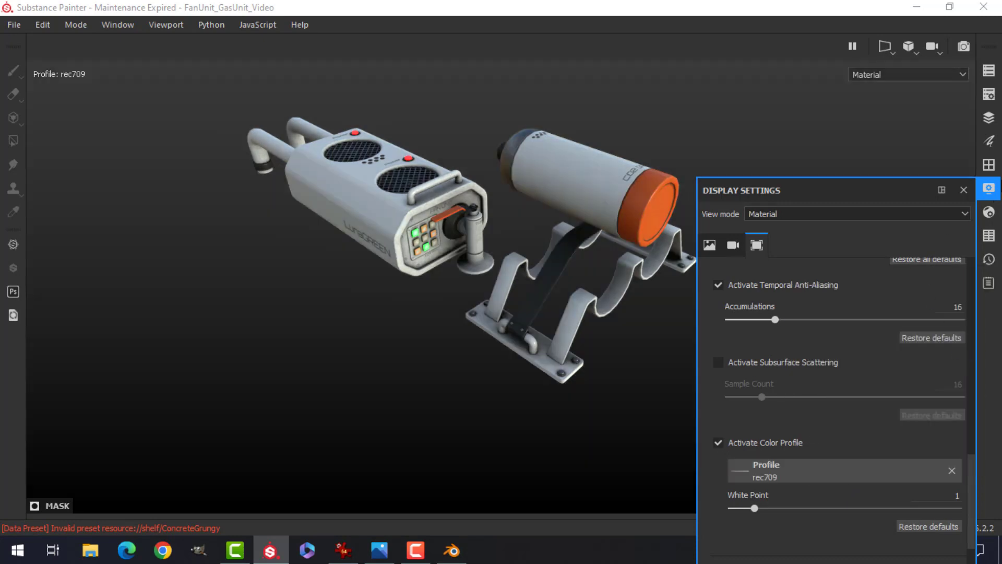
pyautogui.click(990, 189)
# Examine both units from several angles and under different environment lighting with the rec709 profile.
pyautogui.scroll(-2, 506, 262)
pyautogui.scroll(4, 499, 267)
pyautogui.keyDown('shift'); pyautogui.moveTo(499, 268); pyautogui.dragTo(445, 261, button='right'); pyautogui.keyUp('shift')
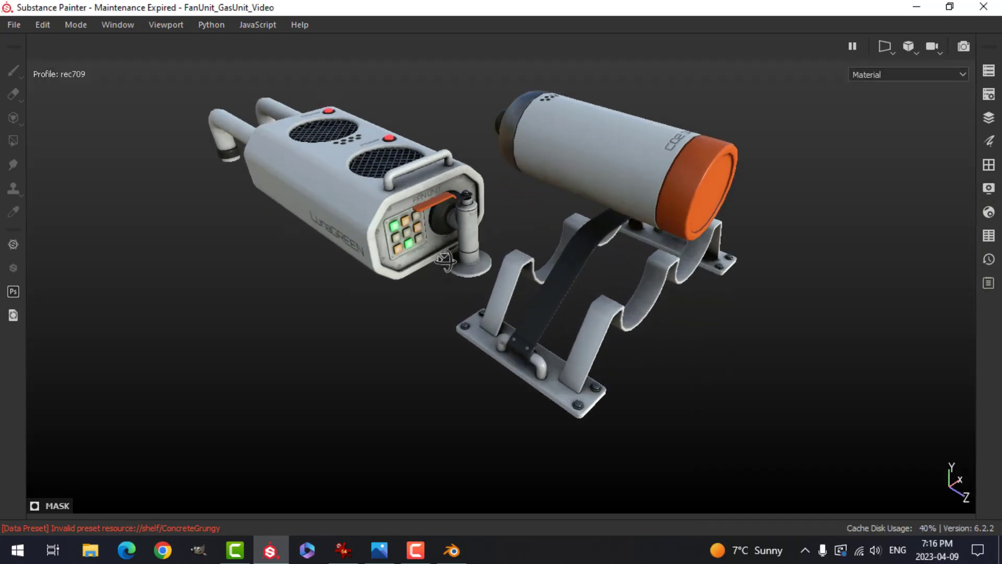
pyautogui.keyDown('alt'); pyautogui.moveTo(445, 261); pyautogui.dragTo(499, 309); pyautogui.keyUp('alt')
pyautogui.keyDown('shift'); pyautogui.moveTo(609, 257); pyautogui.dragTo(595, 253, button='right'); pyautogui.keyUp('shift')
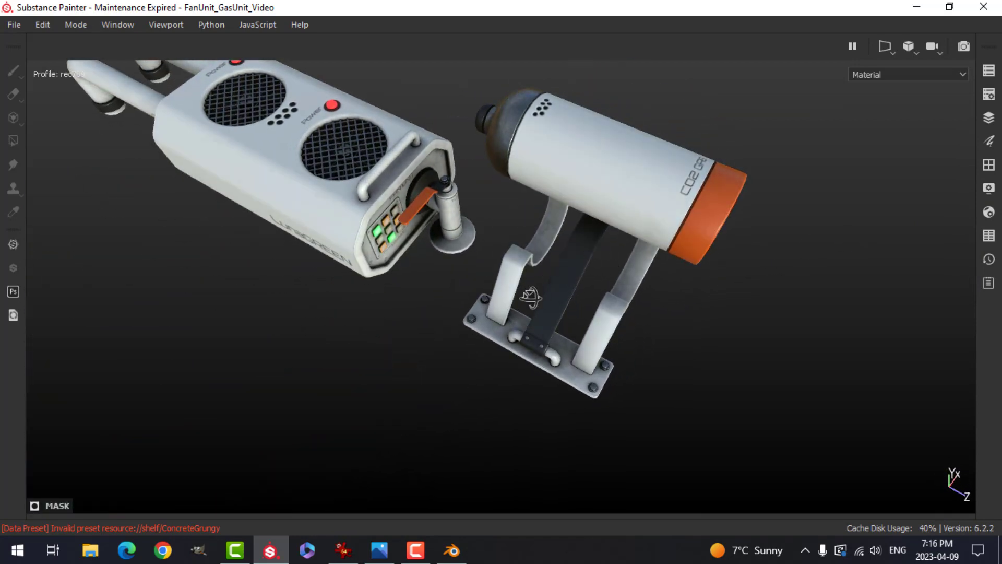
pyautogui.keyDown('alt'); pyautogui.moveTo(531, 297); pyautogui.dragTo(403, 259); pyautogui.keyUp('alt')
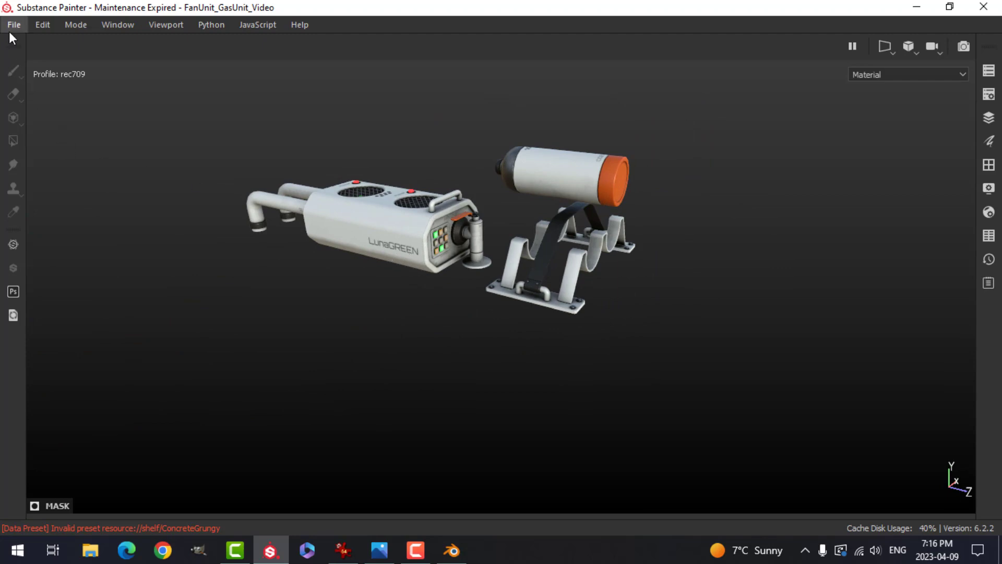
# Restore the docked panels and set the GasUnit texture set's size to 2048.
pyautogui.press('Tab')
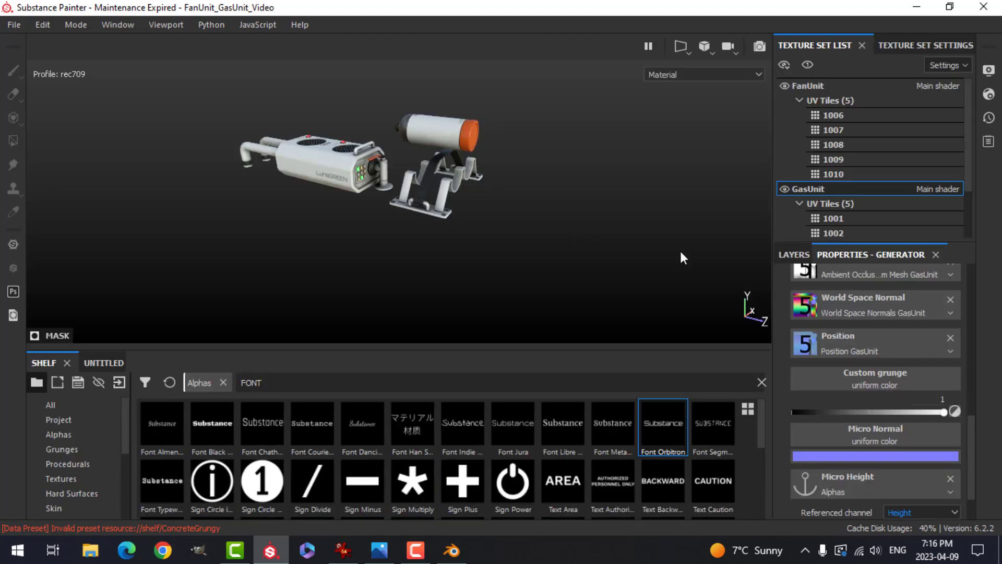
pyautogui.click(925, 48)
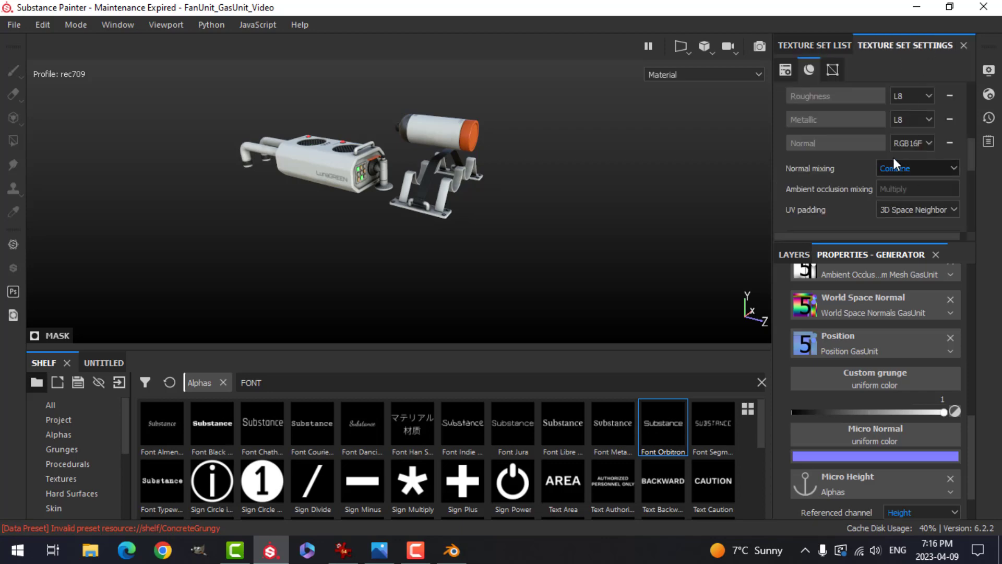
pyautogui.scroll(5, 890, 160)
pyautogui.click(862, 127)
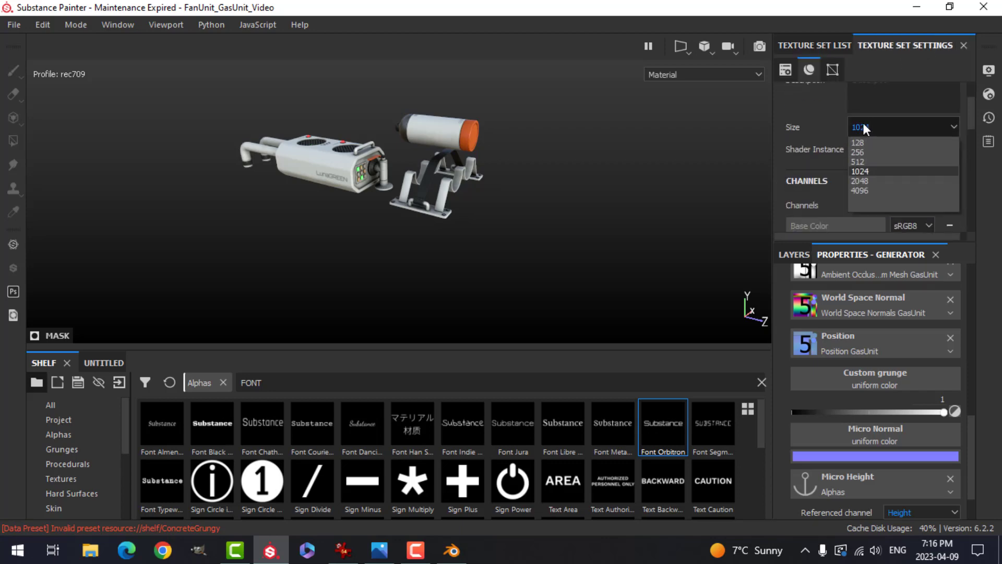
pyautogui.click(868, 180)
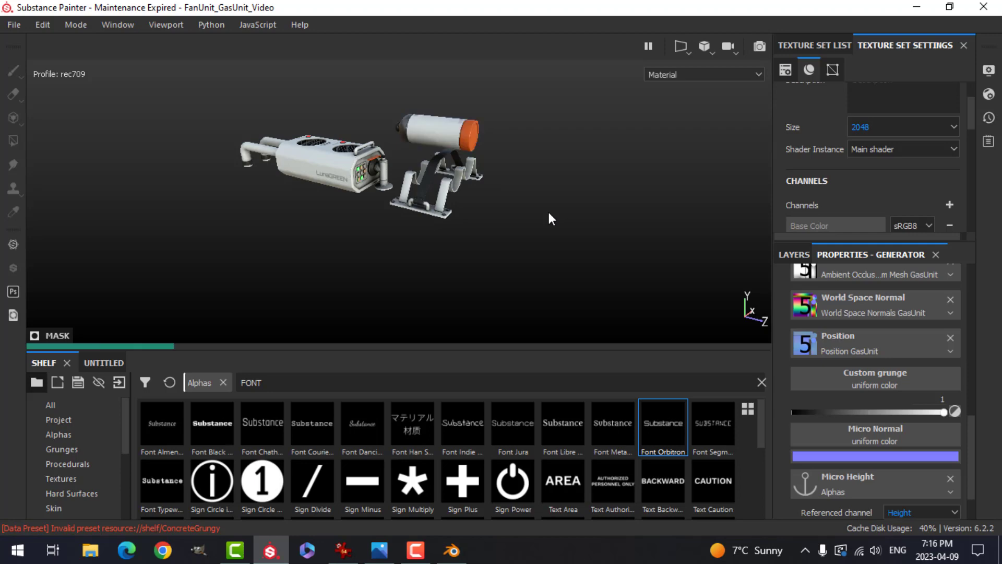
# Examine the fan unit's control panel, lettering and lit buttons up close, and both units from the side.
pyautogui.scroll(8, 404, 204)
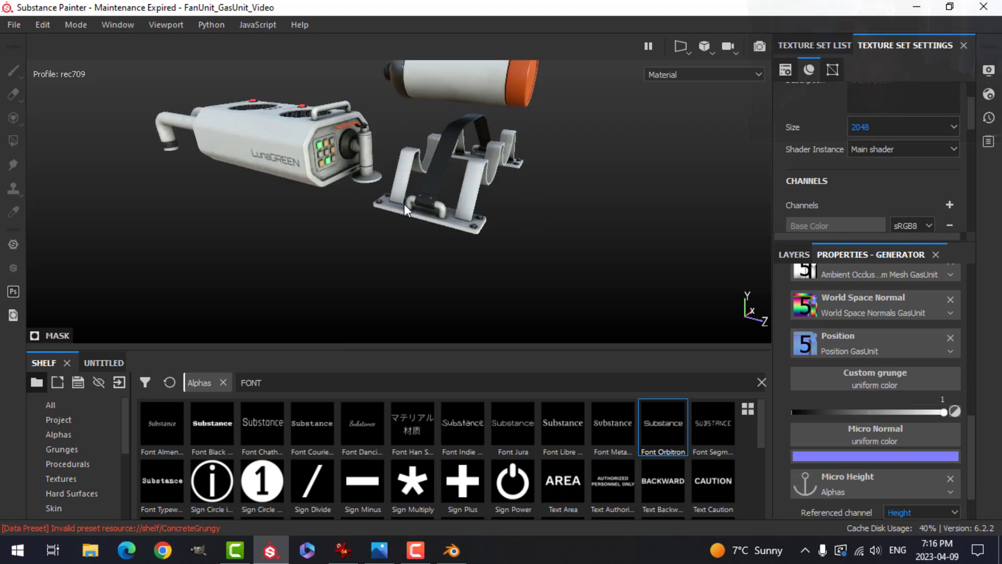
pyautogui.scroll(-3, 290, 112)
pyautogui.keyDown('alt'); pyautogui.moveTo(290, 112); pyautogui.dragTo(384, 217, button='middle'); pyautogui.keyUp('alt')
pyautogui.scroll(5, 362, 232)
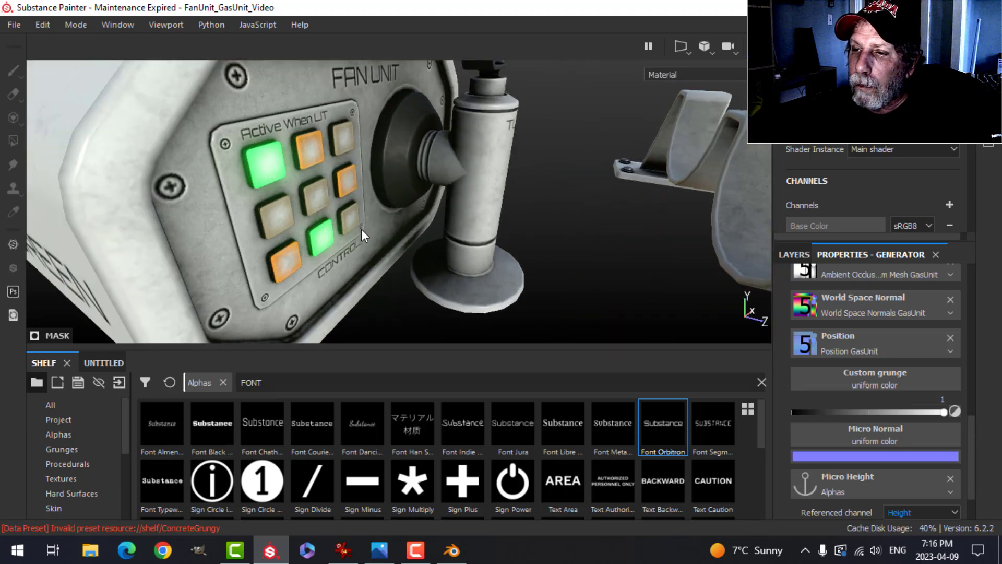
pyautogui.keyDown('alt'); pyautogui.moveTo(398, 213); pyautogui.dragTo(330, 203); pyautogui.keyUp('alt')
pyautogui.scroll(-4, 331, 203)
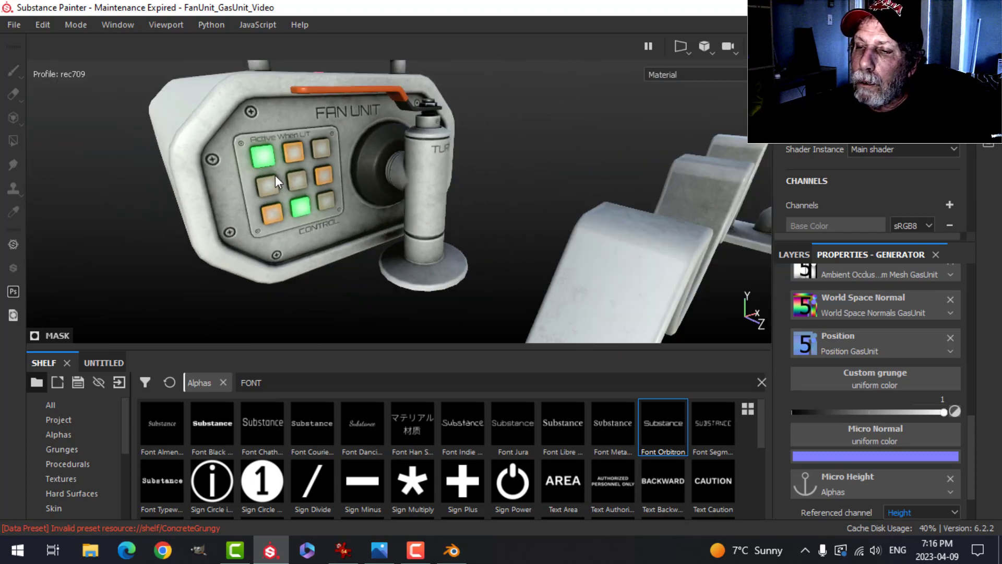
pyautogui.keyDown('alt'); pyautogui.moveTo(277, 183); pyautogui.dragTo(534, 230); pyautogui.keyUp('alt')
pyautogui.scroll(-5, 433, 234)
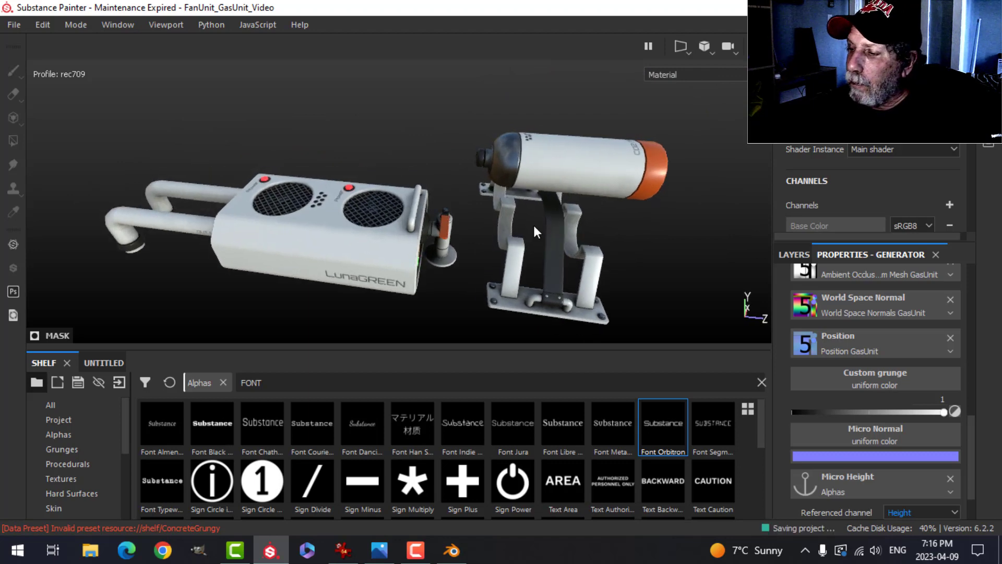
# Open the texture export settings and set the output template to PBR Metallic Roughness with 16 bits per channel.
pyautogui.click(13, 25)
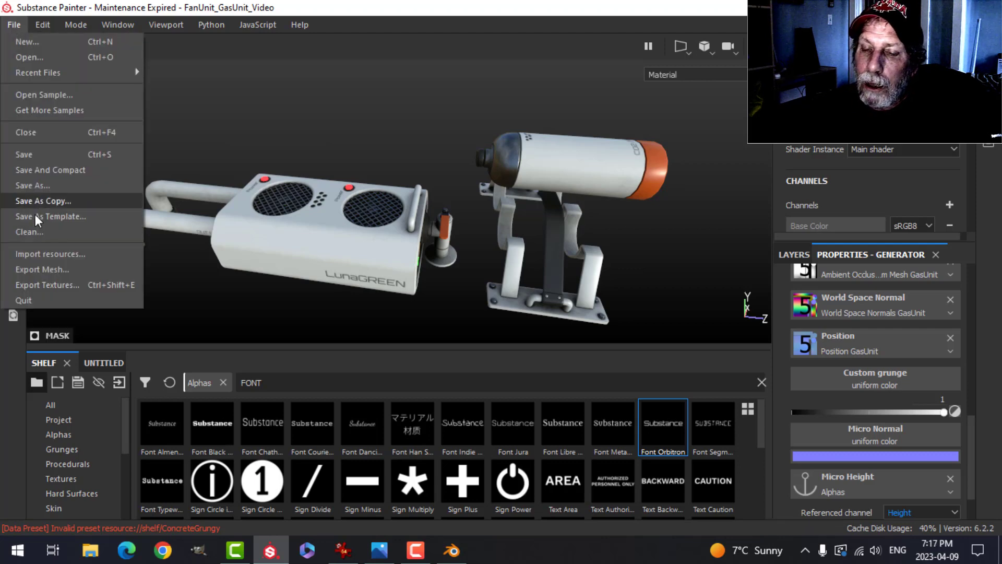
pyautogui.click(47, 285)
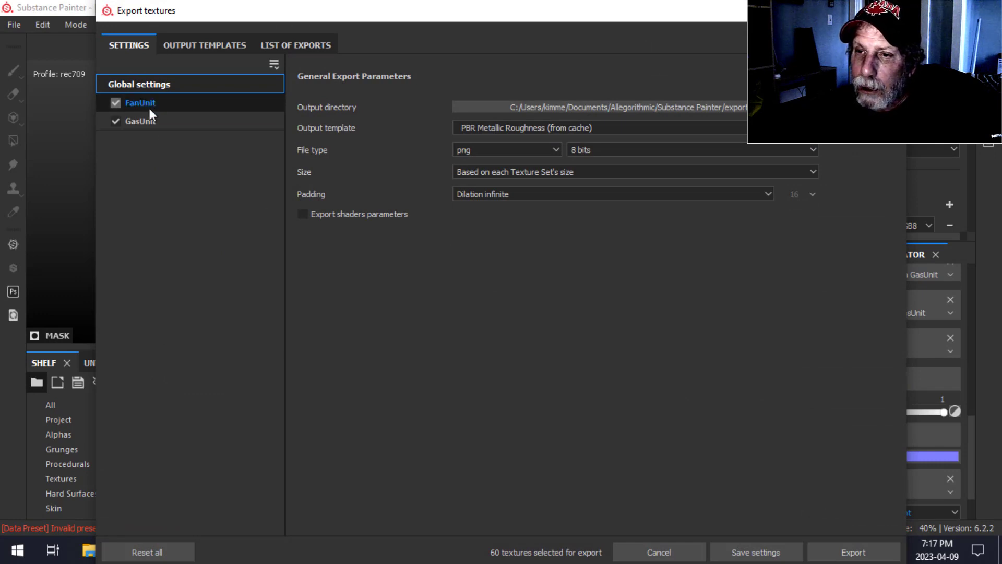
pyautogui.click(541, 127)
pyautogui.scroll(3, 511, 181)
pyautogui.scroll(3, 508, 182)
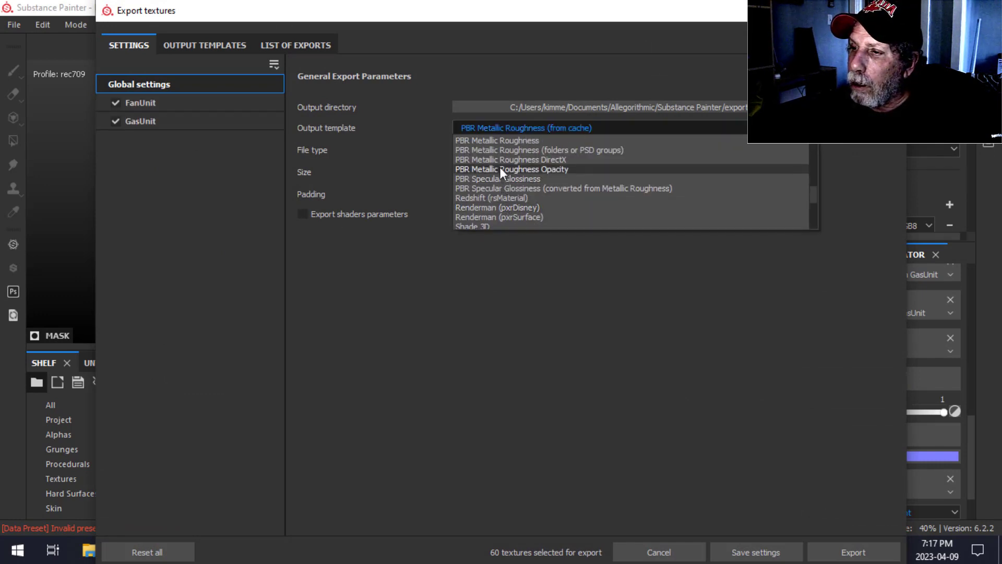
pyautogui.click(486, 136)
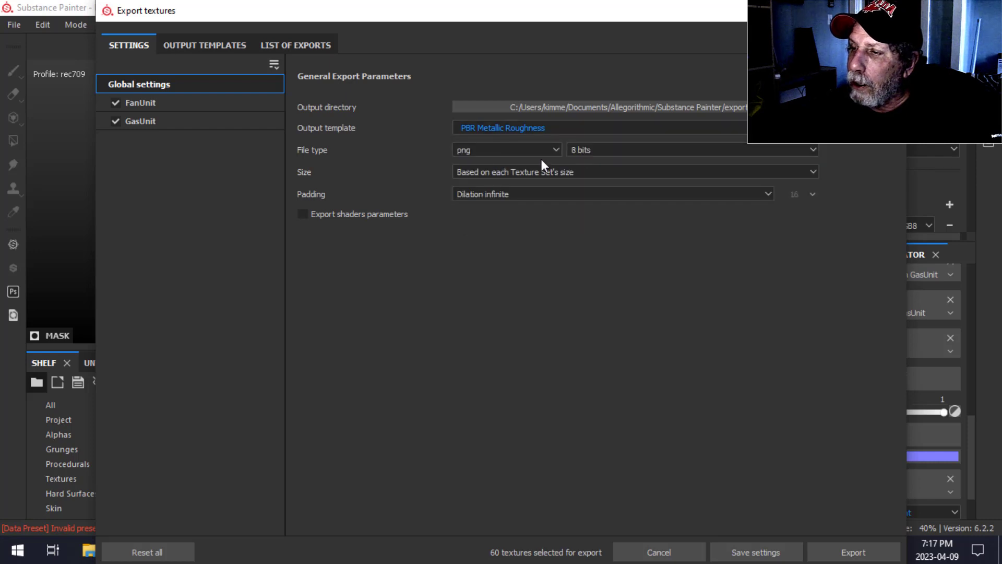
pyautogui.click(586, 151)
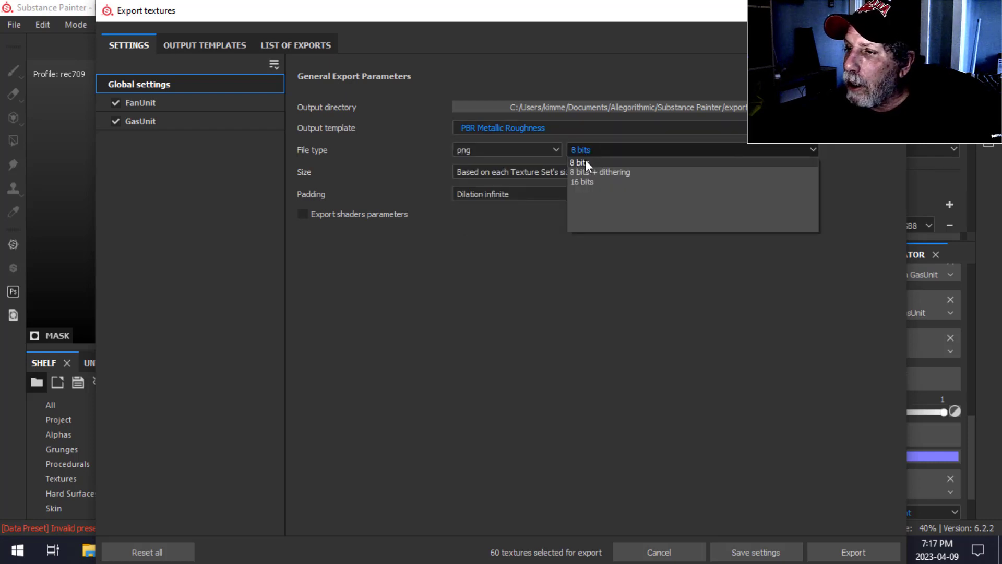
pyautogui.click(583, 182)
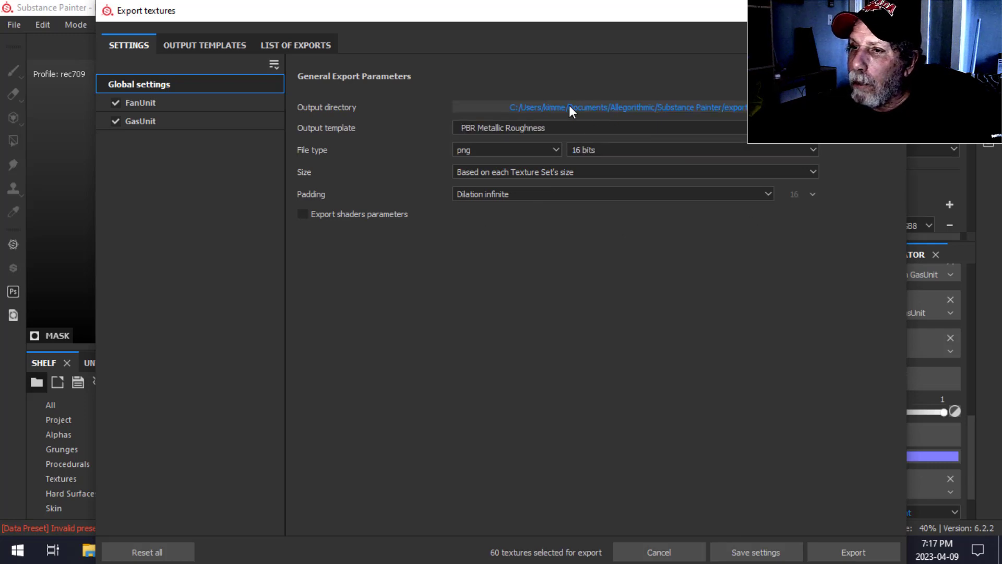
# Set the output directory to the TEXTURES folder in D:/DOCUMENTS/BLENDER/MODELS/LUNAR GREENHOUSE LAB.
pyautogui.click(591, 106)
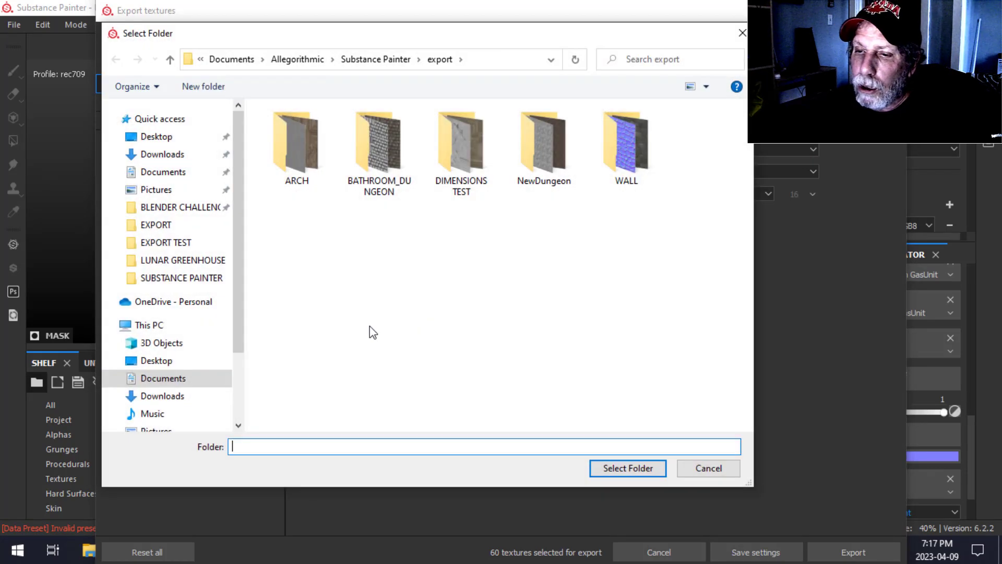
pyautogui.scroll(-3, 192, 401)
pyautogui.click(199, 385)
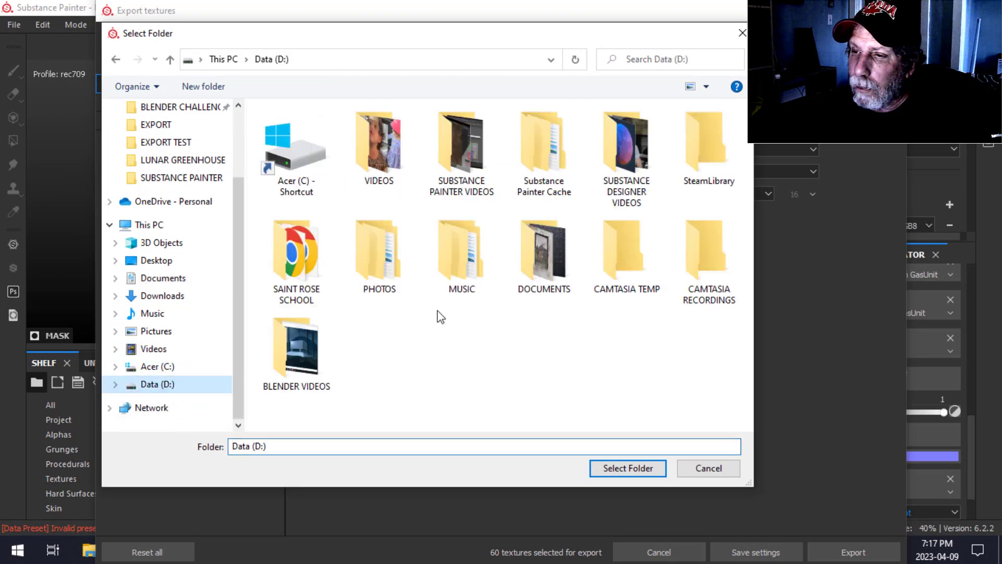
pyautogui.doubleClick(543, 250)
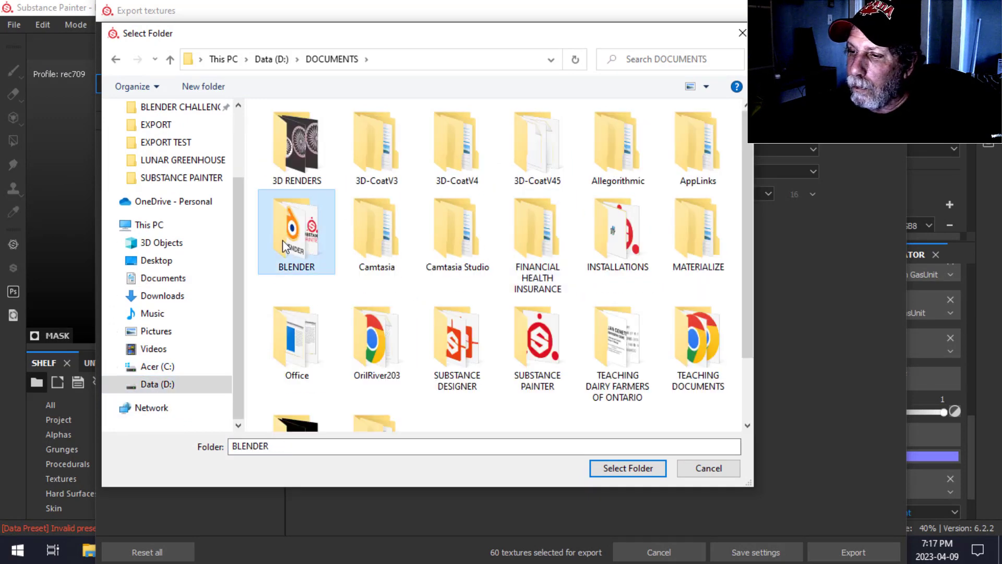
pyautogui.doubleClick(297, 230)
pyautogui.doubleClick(379, 245)
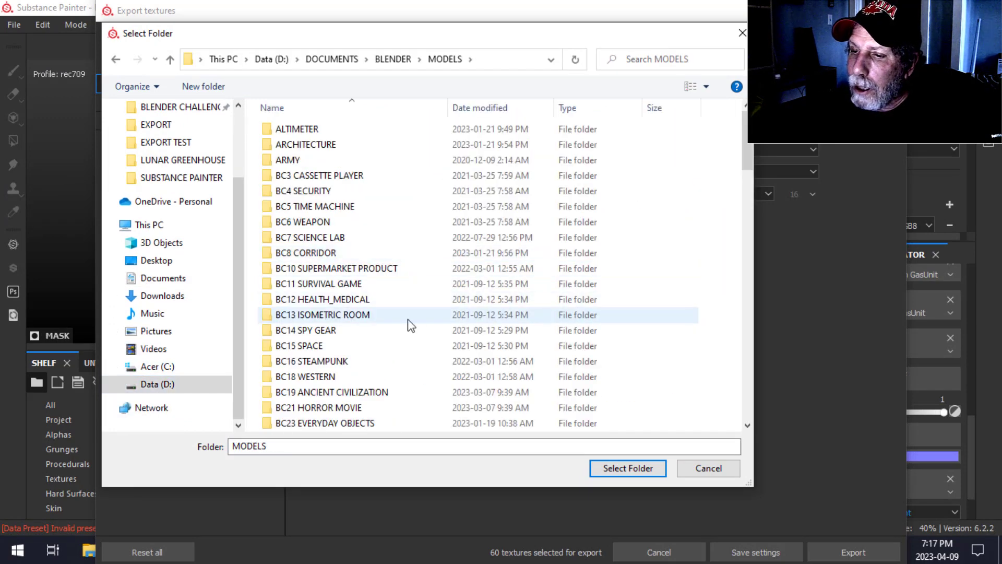
pyautogui.scroll(-15, 407, 313)
pyautogui.scroll(-3, 372, 325)
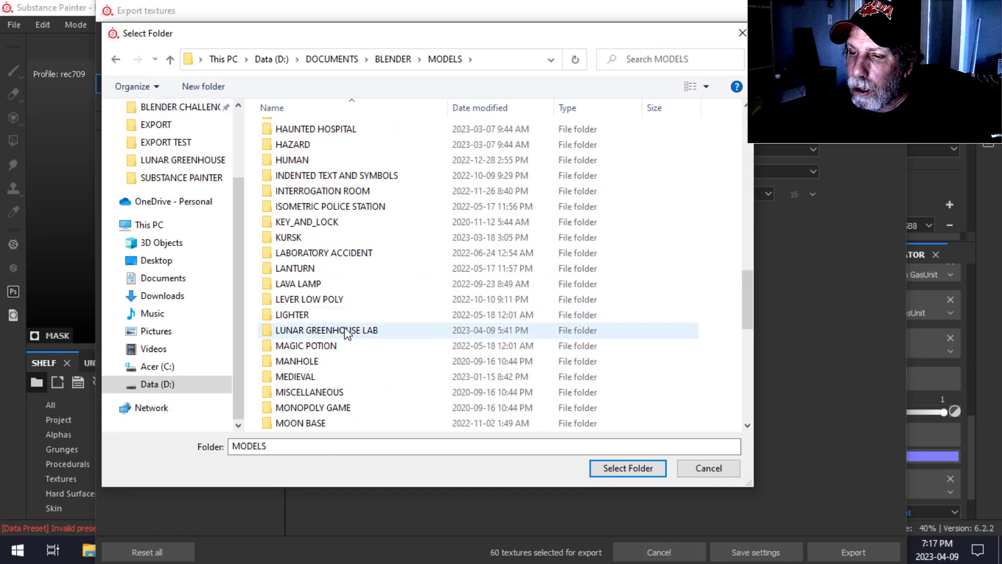
pyautogui.doubleClick(369, 329)
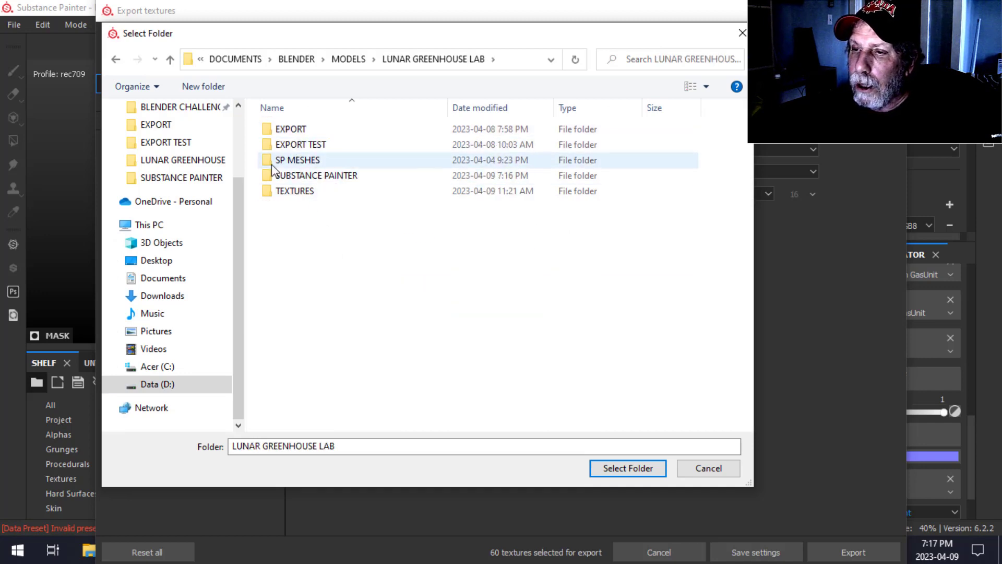
pyautogui.click(295, 192)
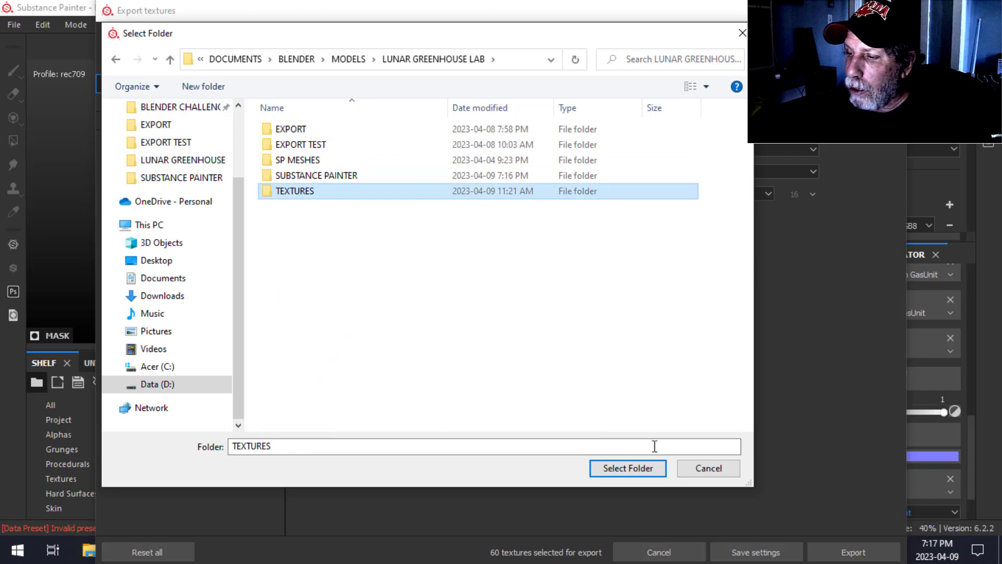
pyautogui.click(630, 468)
# Export the textures of both the FanUnit and GasUnit sets and review the list of exported files.
pyautogui.moveTo(699, 8); pyautogui.dragTo(605, 8)
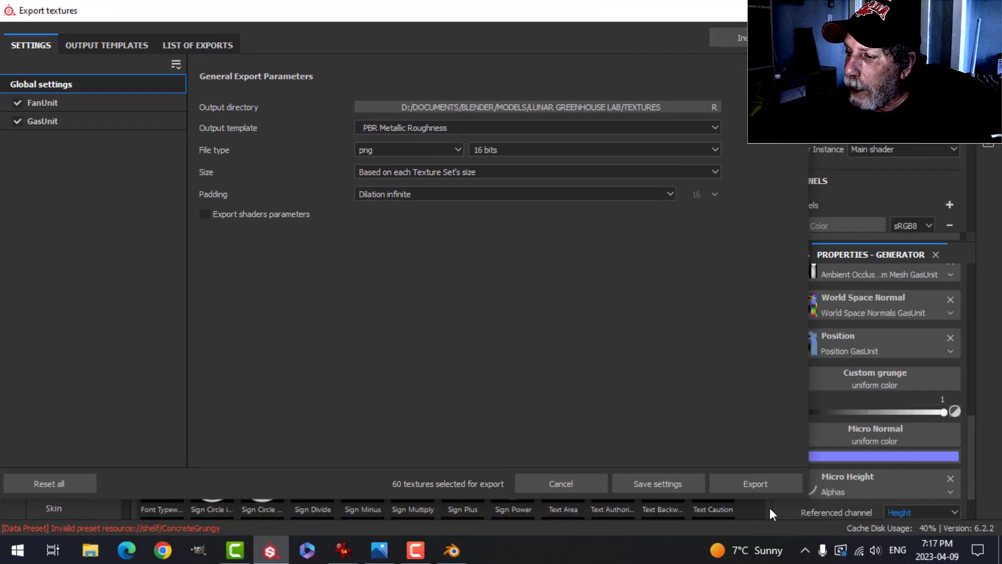
pyautogui.click(757, 484)
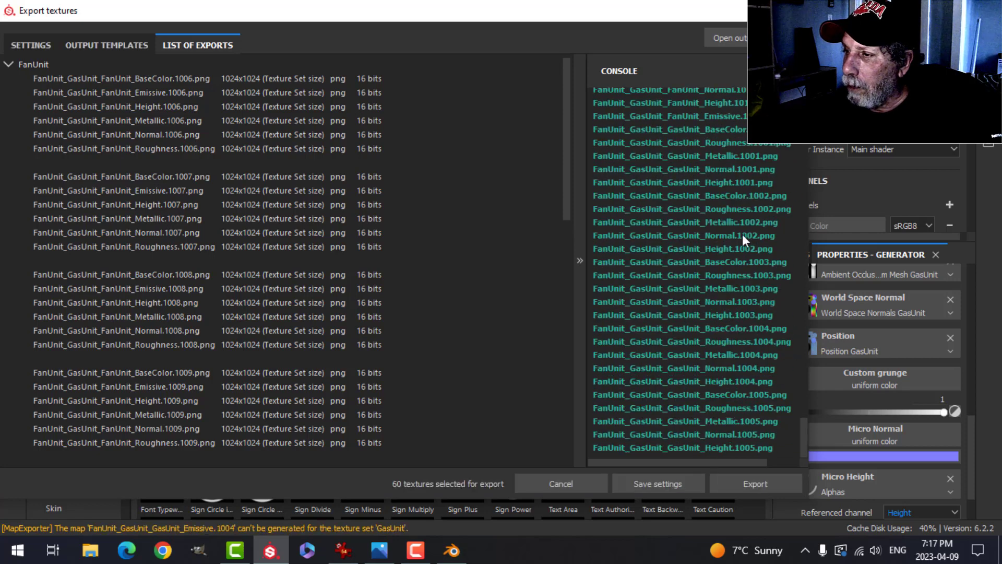
pyautogui.scroll(10, 722, 245)
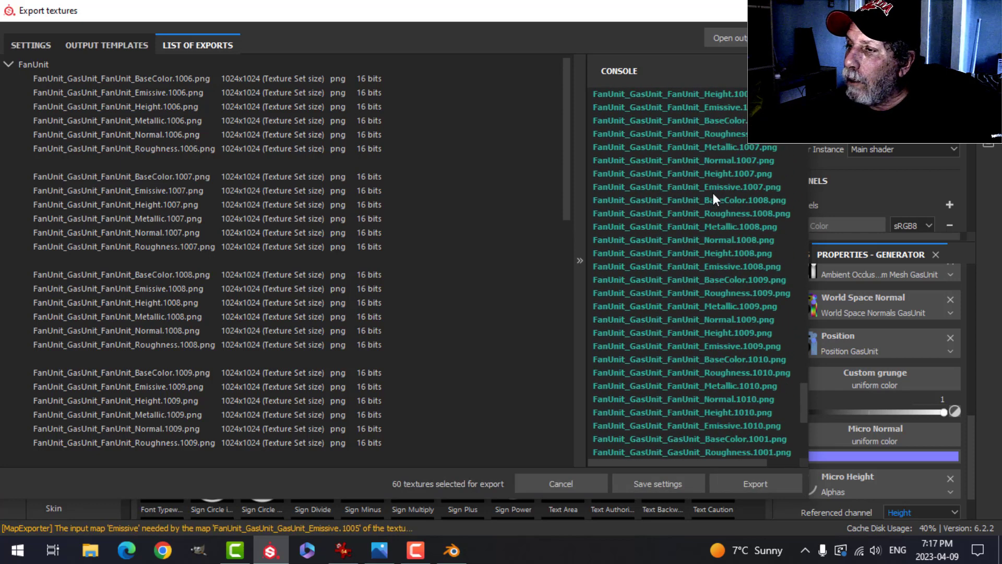
pyautogui.scroll(3, 722, 230)
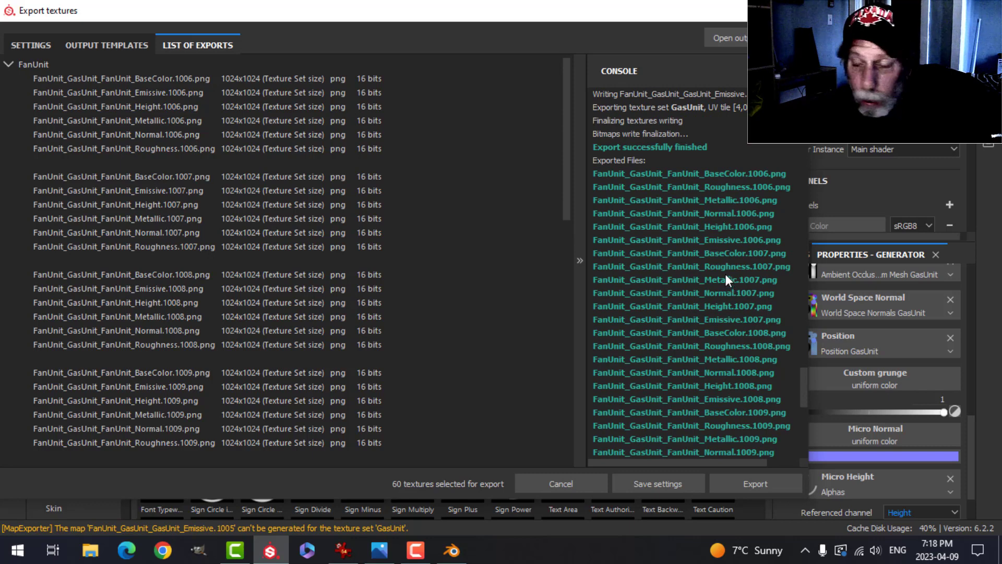
pyautogui.scroll(-4, 757, 240)
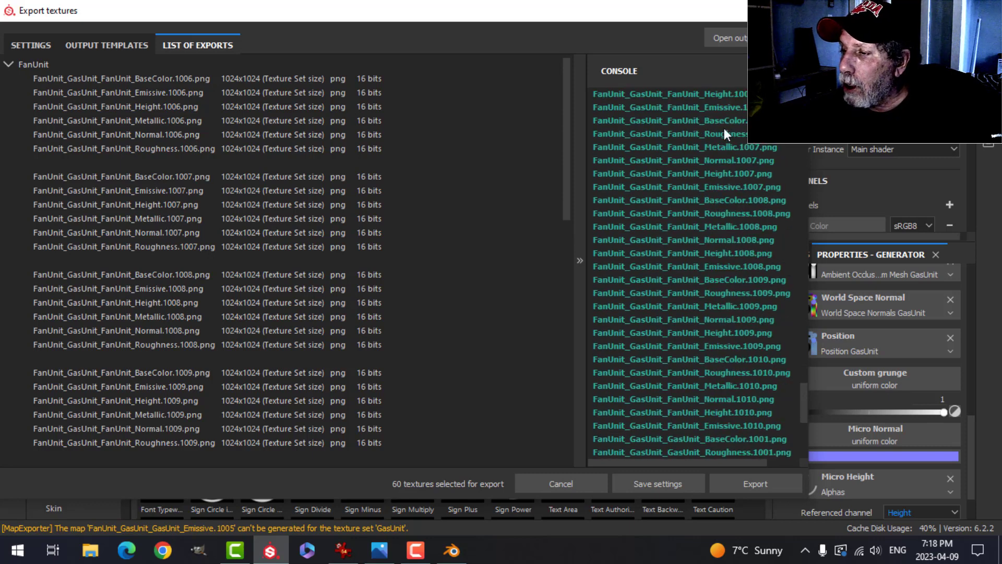
pyautogui.scroll(4, 738, 312)
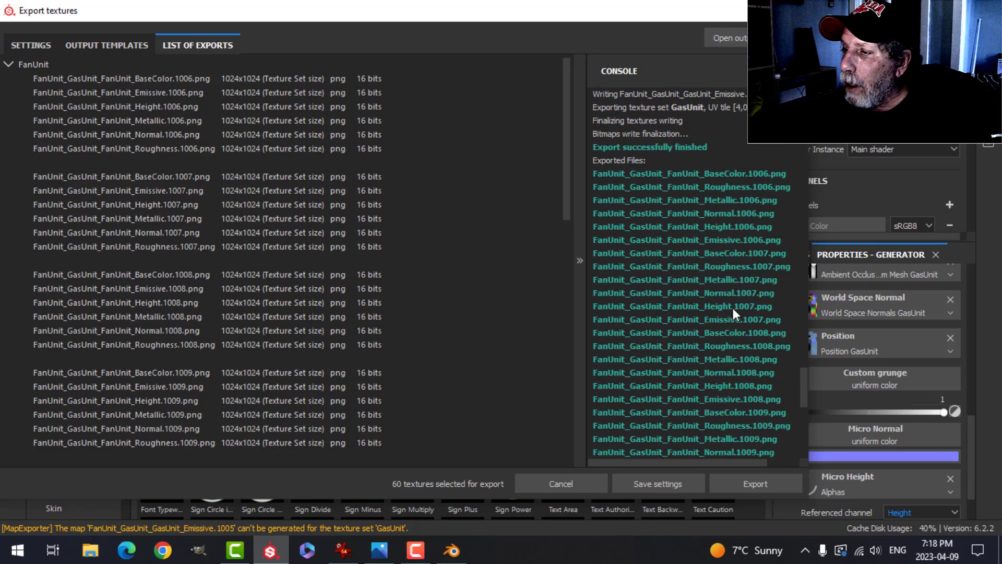
pyautogui.click(795, 11)
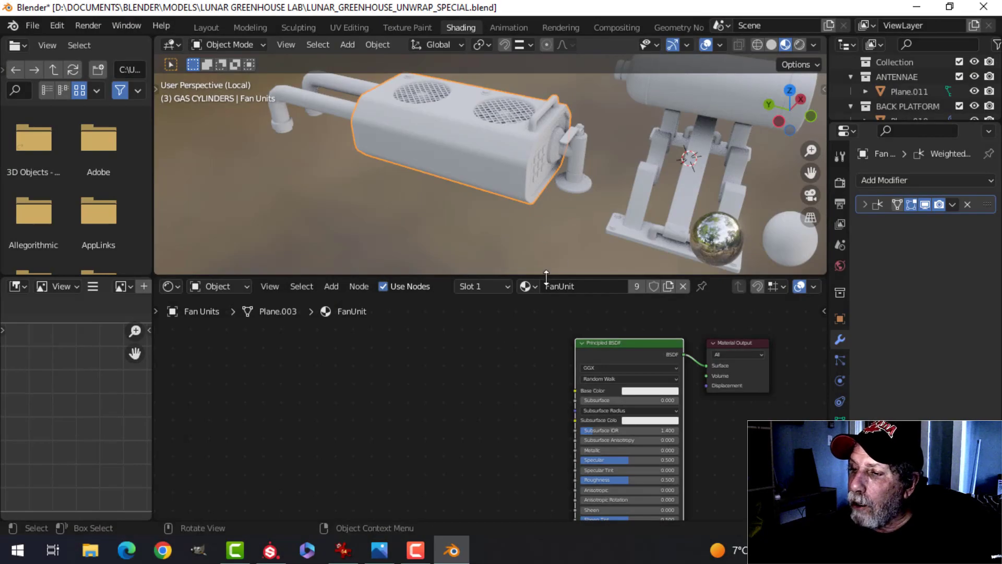
# In Blender, add an Image Texture node beside the Principled BSDF in the FanUnit material.
pyautogui.moveTo(498, 350); pyautogui.dragTo(519, 332, button='middle')
pyautogui.scroll(-1, 513, 346)
pyautogui.hotkey('shift', 'a')
pyautogui.moveTo(477, 398)
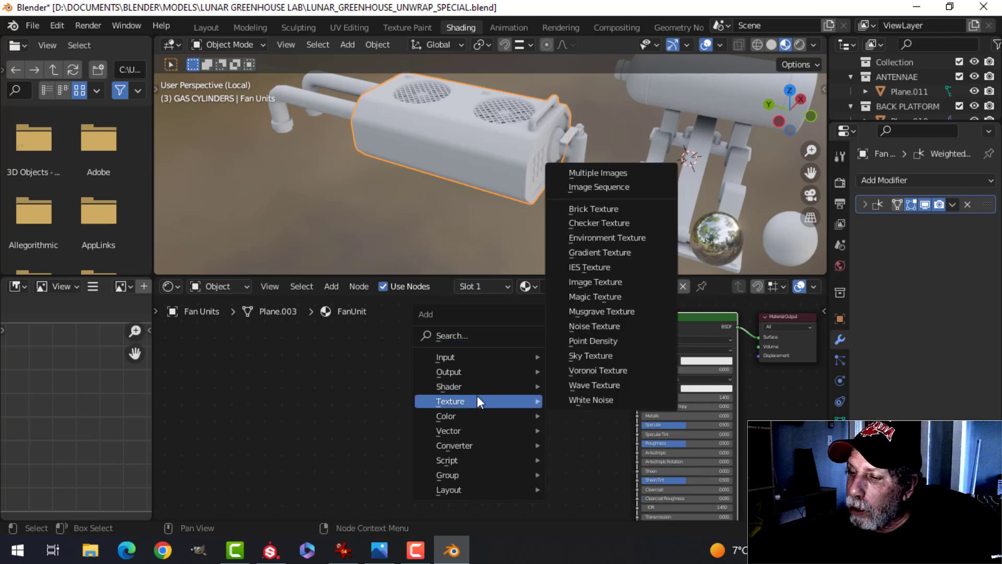
pyautogui.click(590, 283)
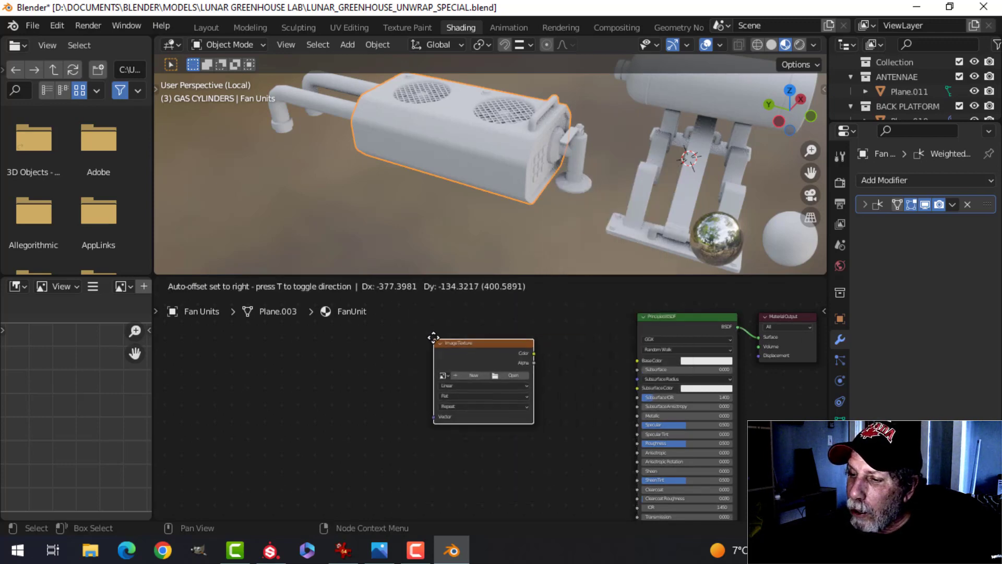
pyautogui.click(433, 337)
# Load FanUnit_GasUnit_FanUnit_BaseColor.1006.png from the TEXTURES folder into the new image node as UDIM tiles.
pyautogui.scroll(3, 469, 376)
pyautogui.click(521, 344)
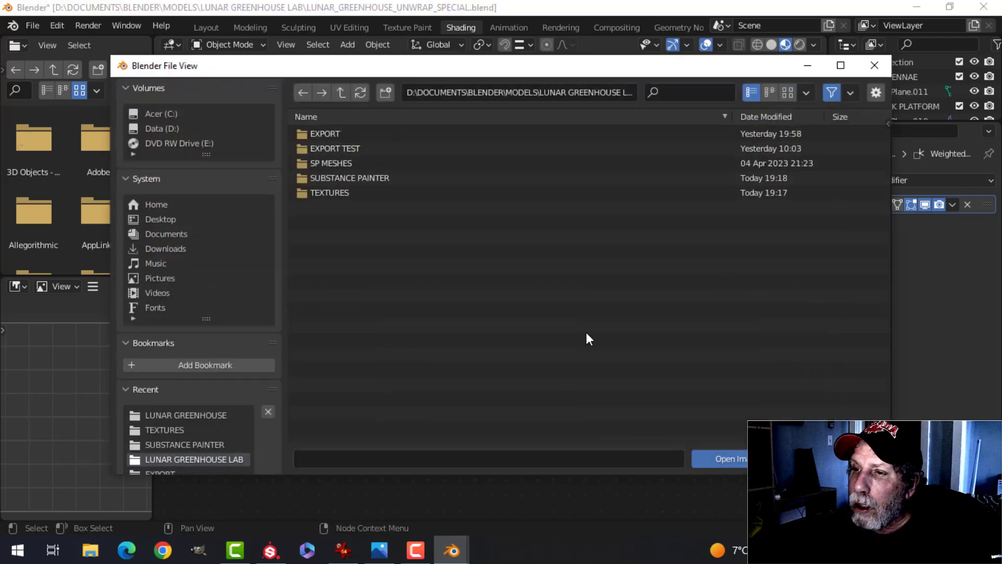
pyautogui.click(331, 192)
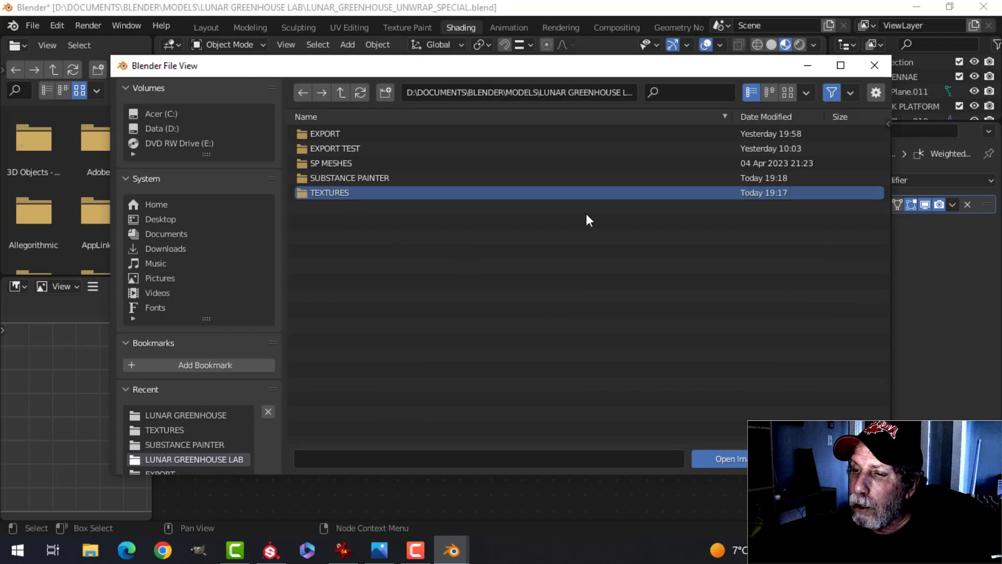
pyautogui.doubleClick(355, 195)
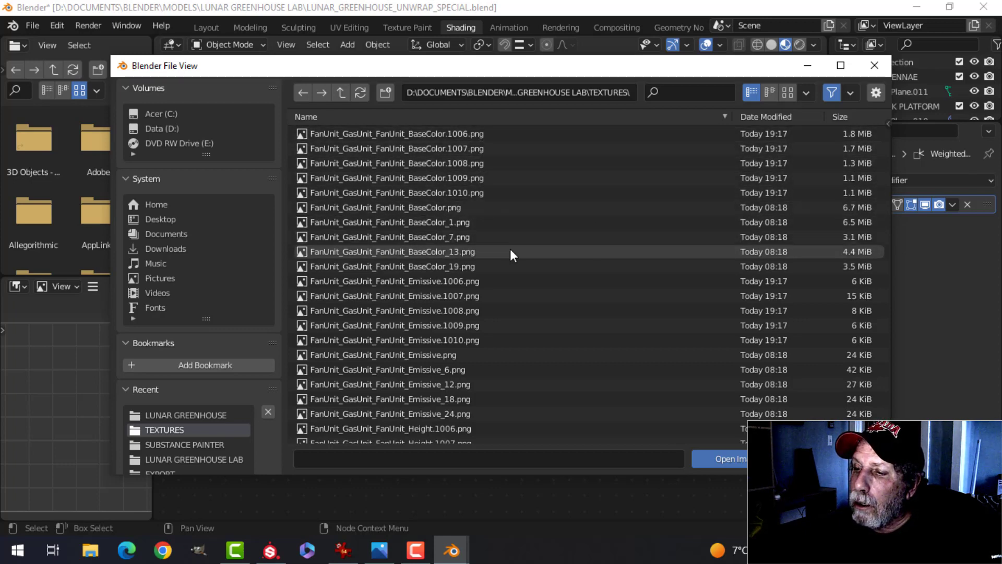
pyautogui.scroll(-3, 512, 249)
pyautogui.scroll(-3, 512, 249)
pyautogui.scroll(5, 513, 247)
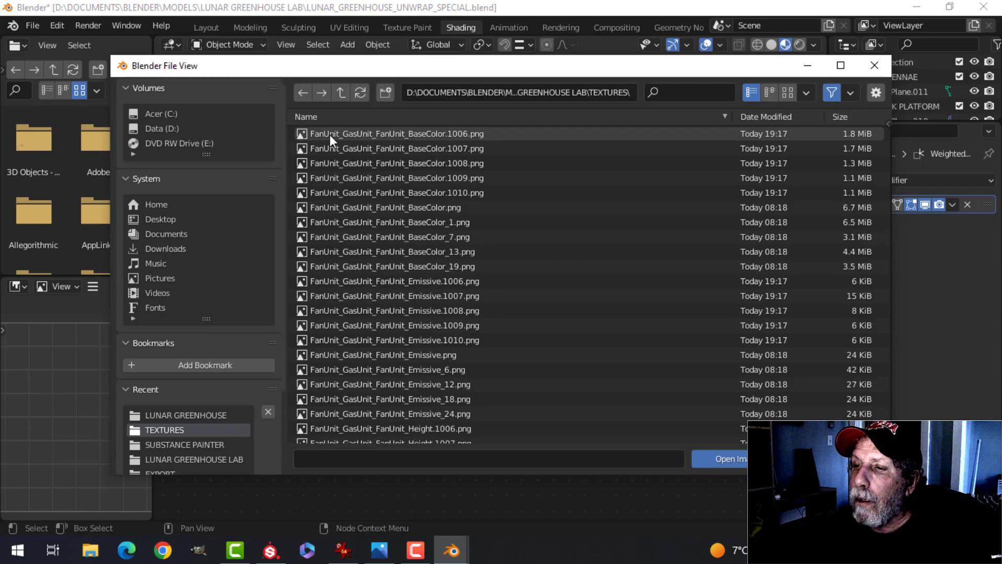
pyautogui.click(436, 131)
pyautogui.click(731, 456)
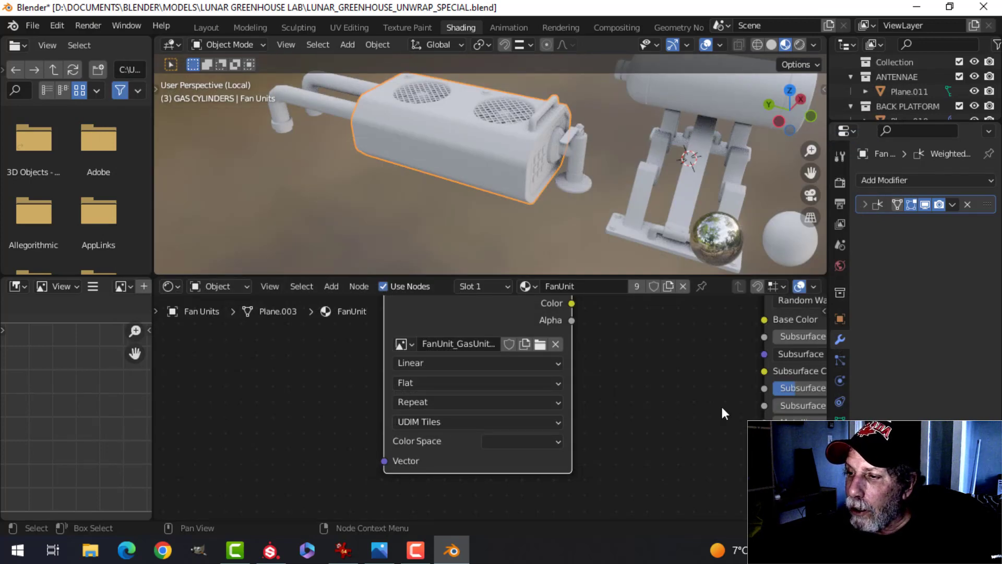
# Connect the base color image's Color output to the Principled BSDF's Base Color and inspect the fan unit.
pyautogui.scroll(-3, 720, 412)
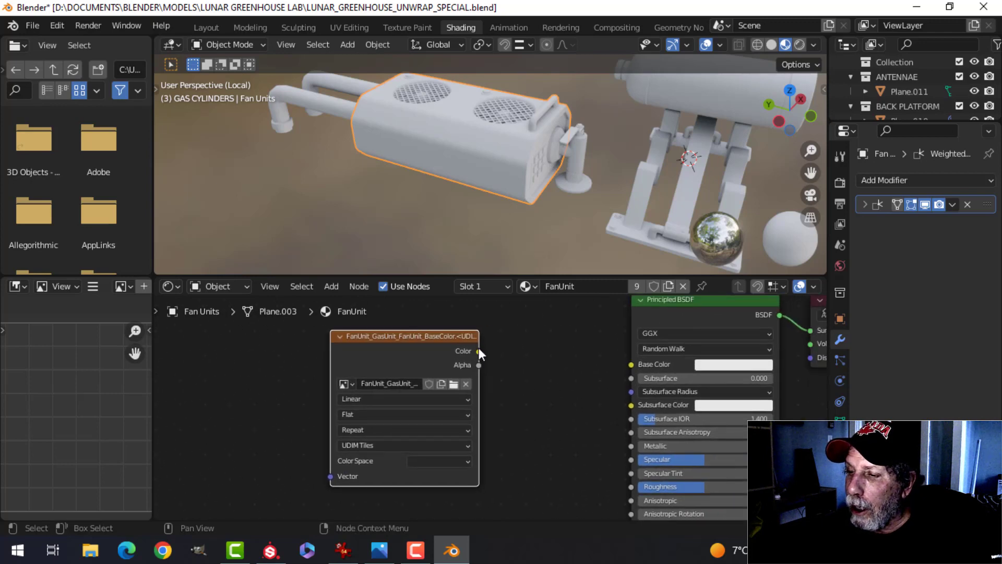
pyautogui.moveTo(479, 351); pyautogui.dragTo(632, 364)
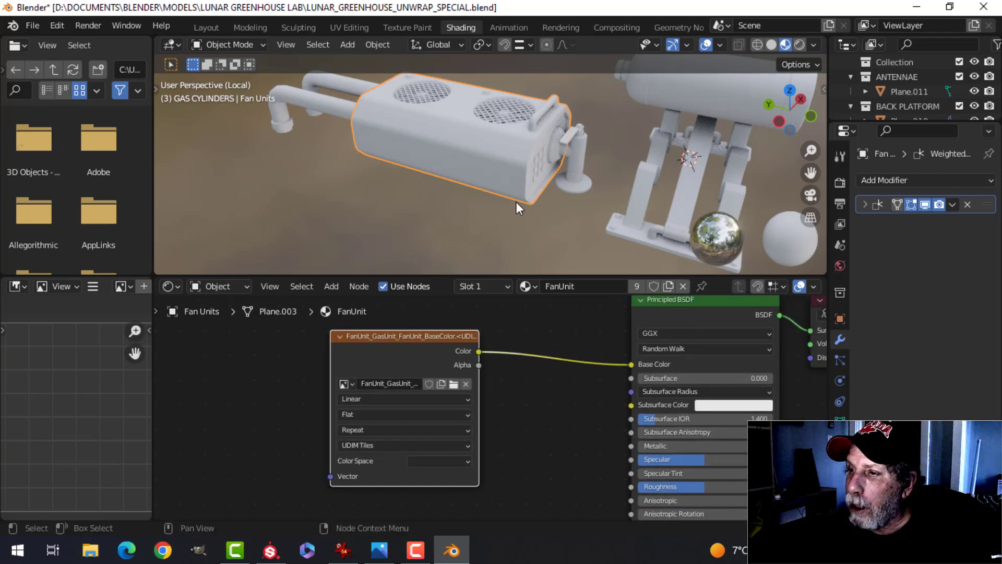
pyautogui.scroll(4, 540, 176)
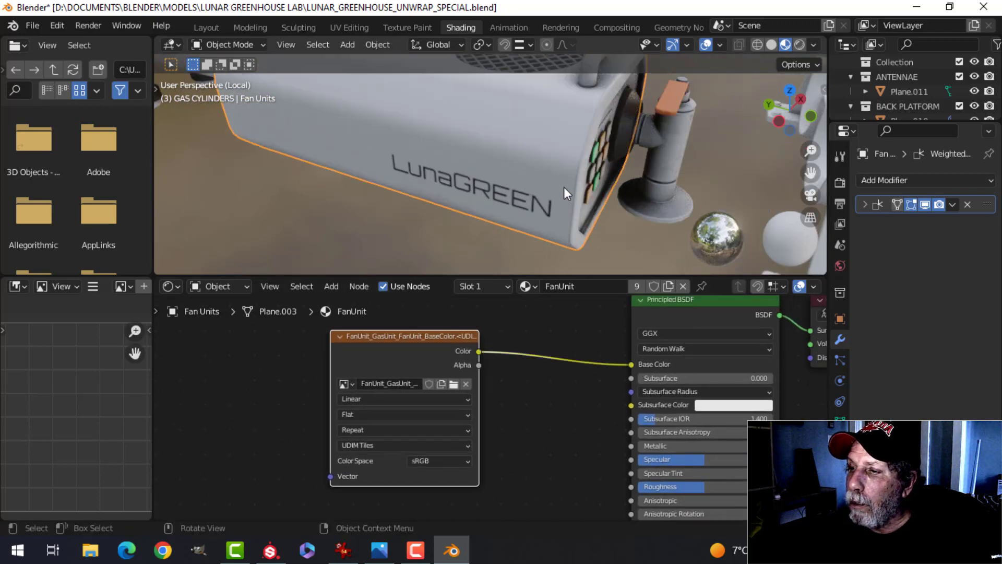
pyautogui.scroll(-4, 564, 187)
pyautogui.moveTo(609, 190); pyautogui.dragTo(528, 183, button='middle')
pyautogui.scroll(-2, 536, 377)
# Move the base color image node up and place a duplicate of it underneath.
pyautogui.moveTo(536, 376); pyautogui.dragTo(601, 474, button='middle')
pyautogui.moveTo(459, 405); pyautogui.dragTo(457, 341)
pyautogui.hotkey('shift', 'd')
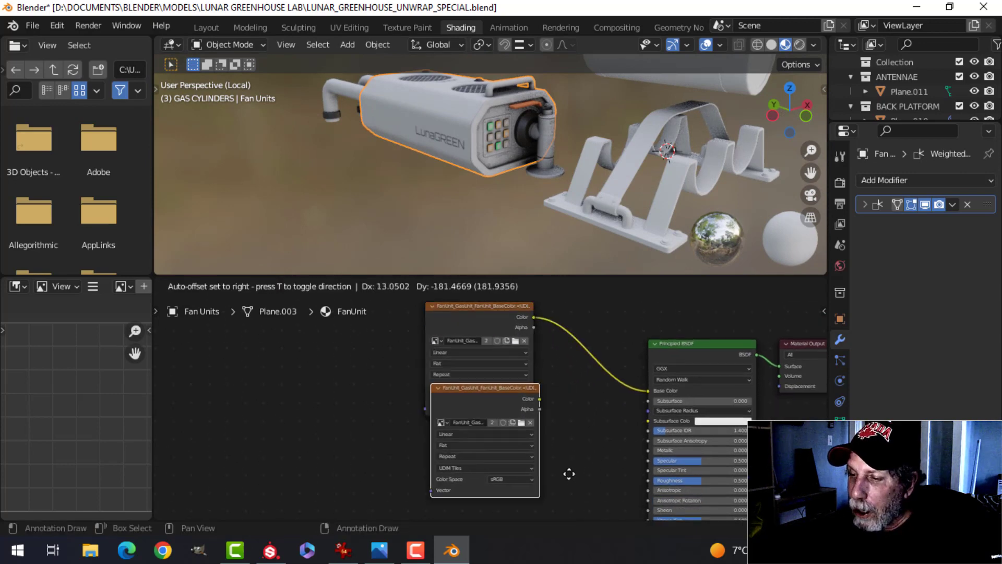
pyautogui.click(569, 410)
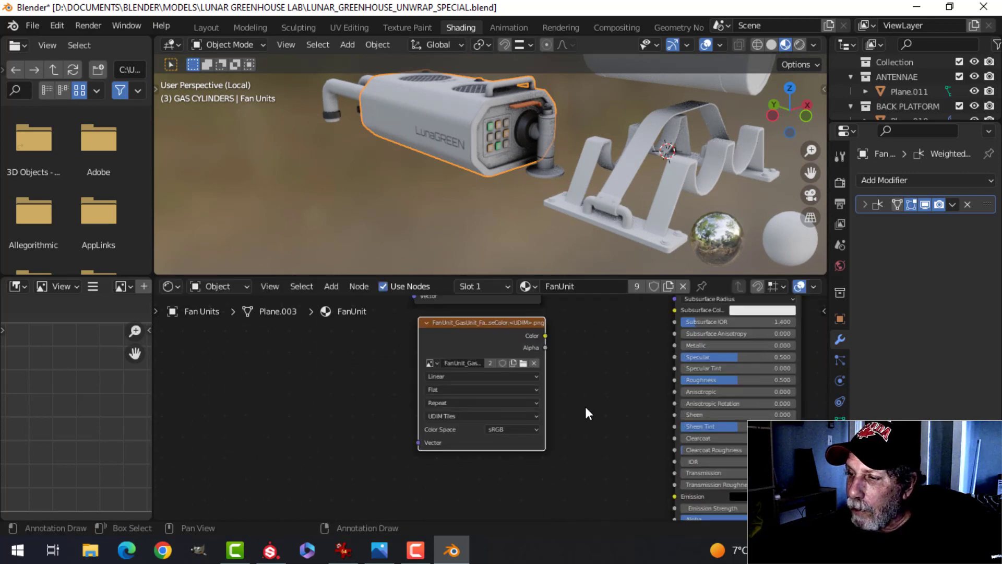
# Replace the duplicate node's image with FanUnit_GasUnit_FanUnit_Metallic.1006.png as UDIM tiles.
pyautogui.scroll(2, 579, 407)
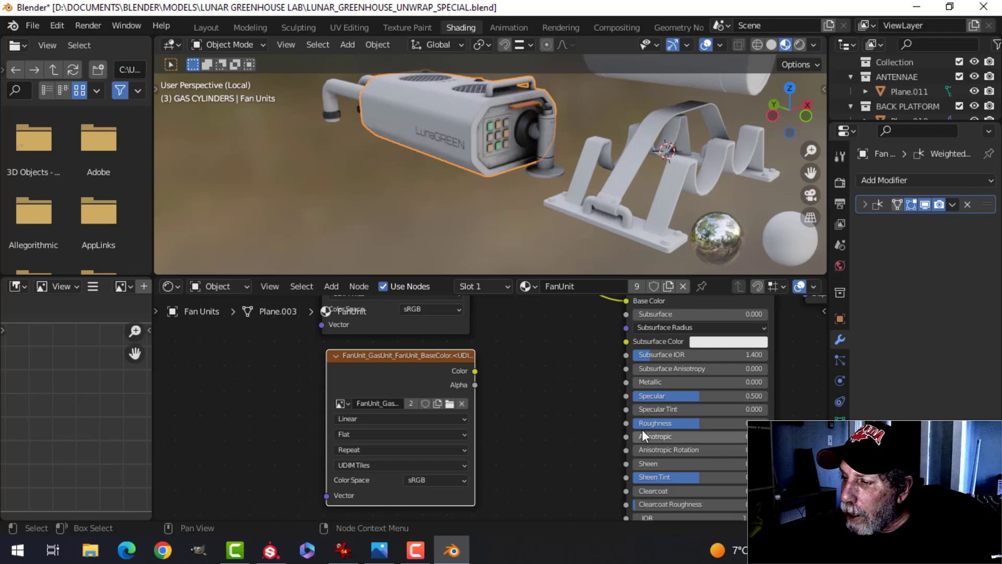
pyautogui.moveTo(565, 452)
pyautogui.mouseDown(button='middle')
pyautogui.moveTo(564, 440)
pyautogui.moveTo(574, 464)
pyautogui.mouseUp(button='middle')
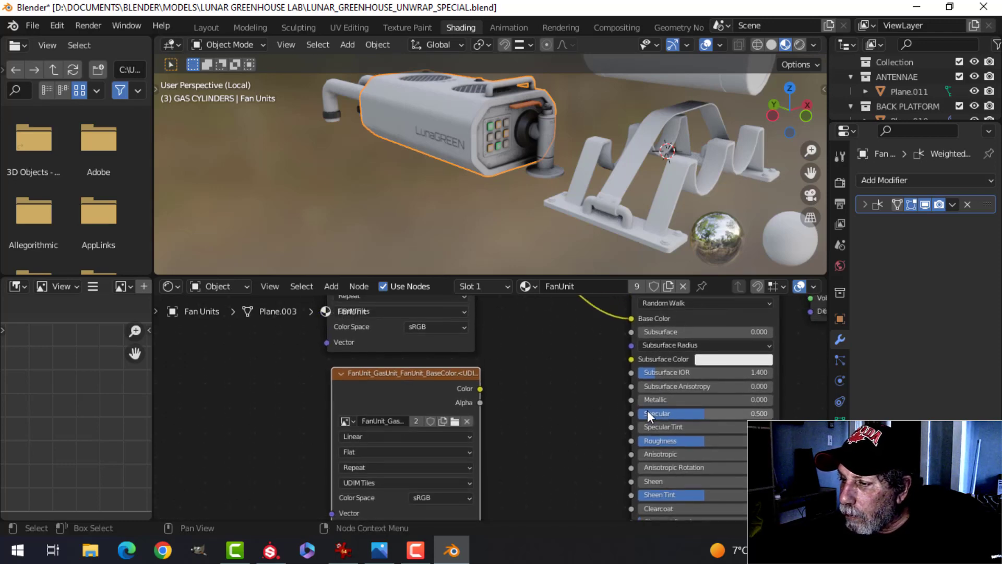
pyautogui.click(454, 421)
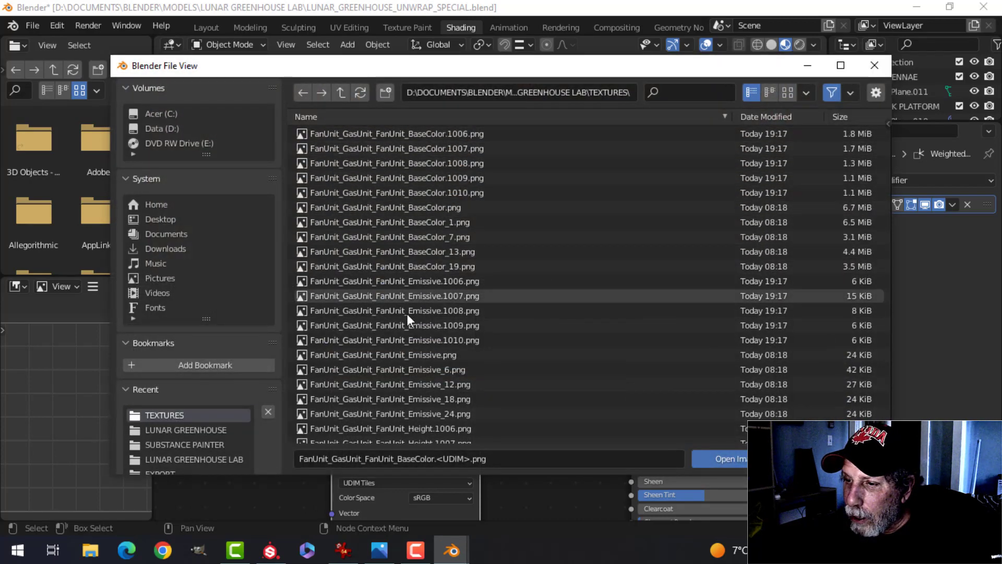
pyautogui.scroll(-5, 407, 355)
pyautogui.scroll(-5, 407, 355)
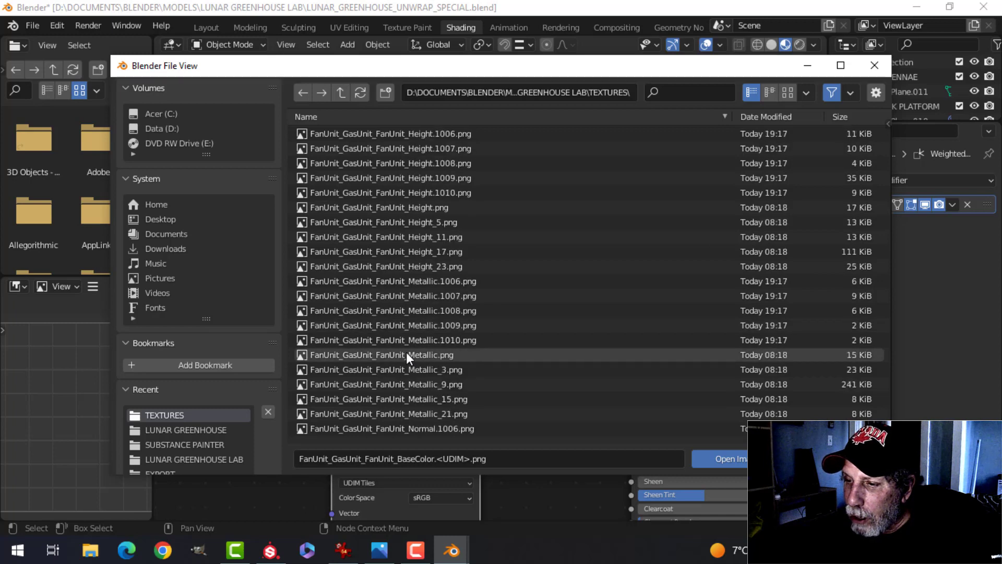
pyautogui.click(435, 280)
pyautogui.click(715, 458)
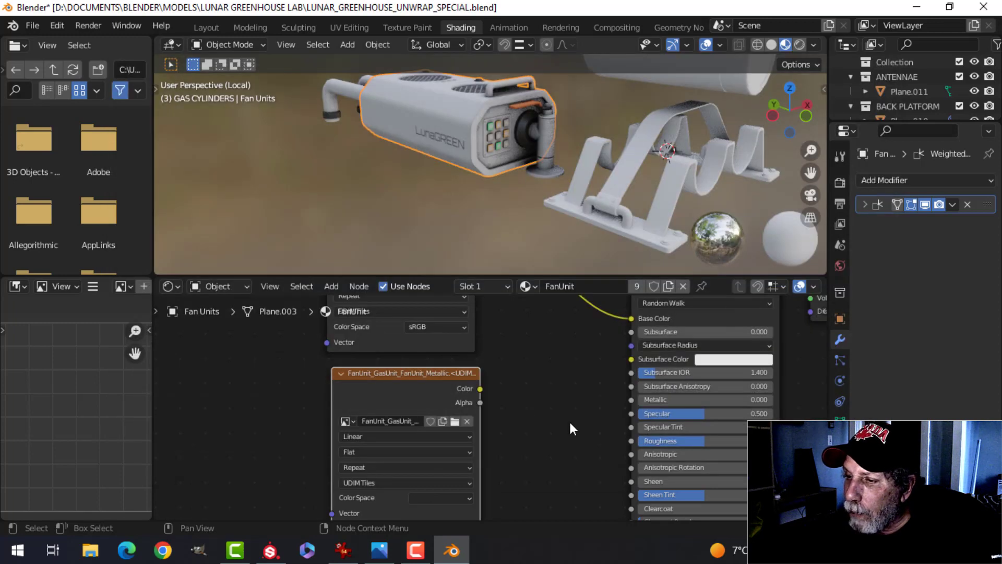
# Set the metallic image's color space to Non-Color and connect its Color output to the Principled BSDF's Metallic input.
pyautogui.scroll(-1, 490, 477)
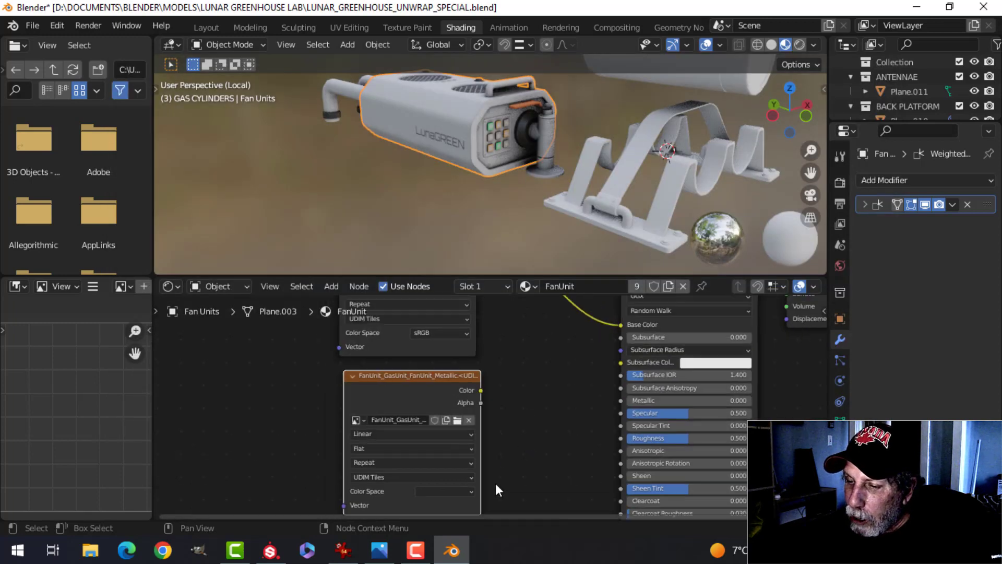
pyautogui.click(450, 491)
pyautogui.click(443, 439)
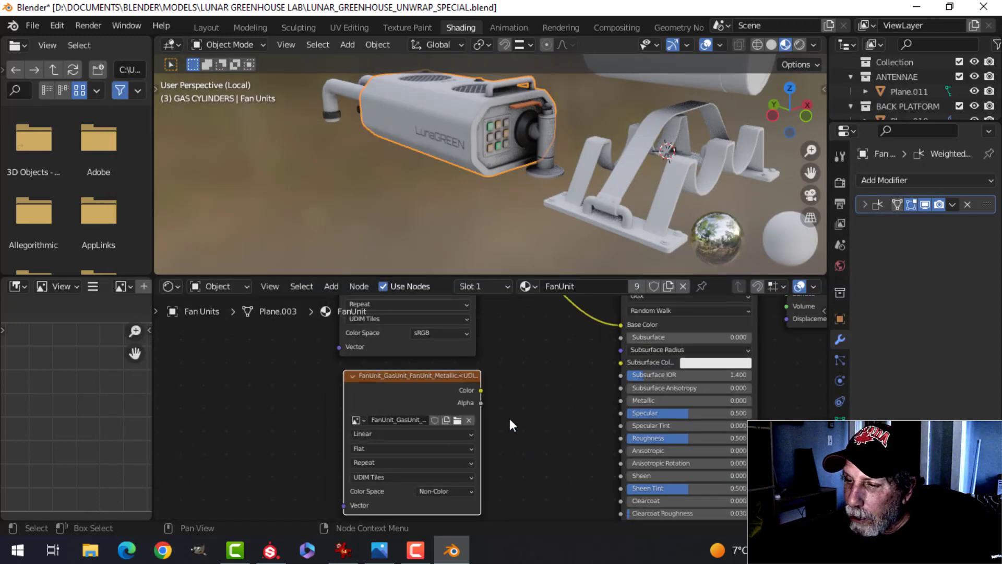
pyautogui.moveTo(481, 390); pyautogui.dragTo(621, 400)
pyautogui.scroll(4, 493, 177)
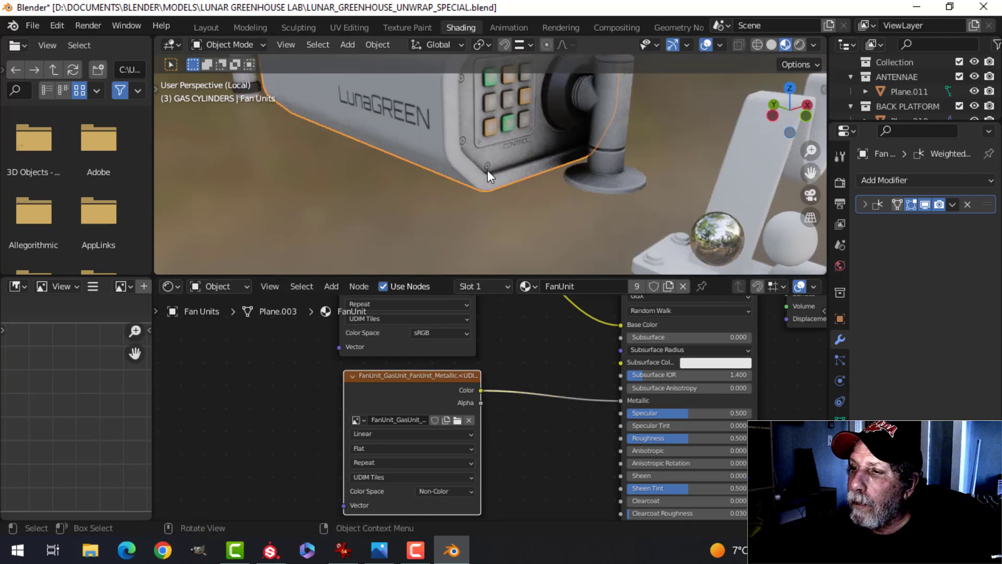
pyautogui.scroll(-5, 485, 171)
pyautogui.scroll(-1, 522, 428)
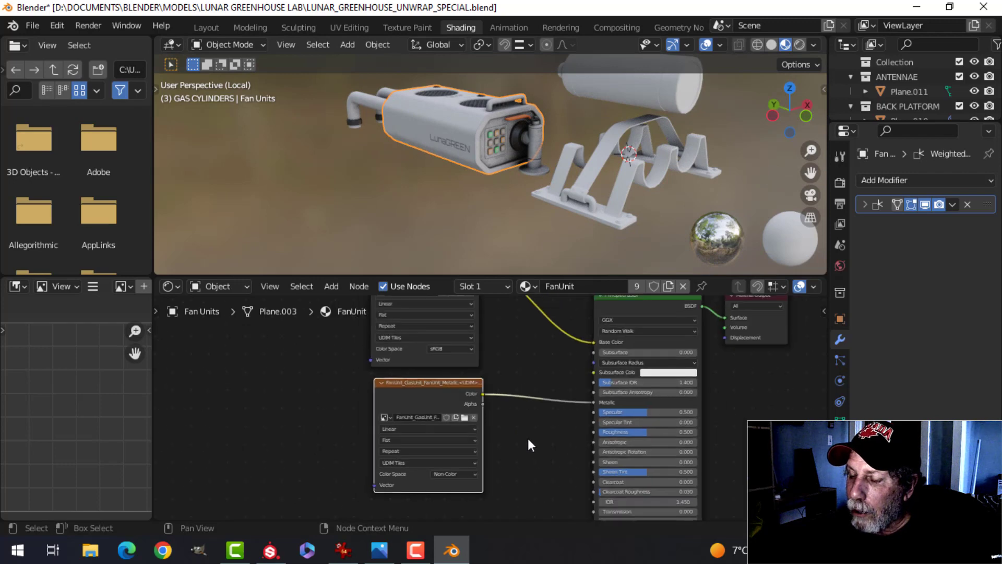
# Duplicate the metallic image node below itself and replace the duplicate's image with FanUnit_GasUnit_FanUnit_Roughness.1006.png.
pyautogui.moveTo(538, 452); pyautogui.dragTo(550, 363, button='middle')
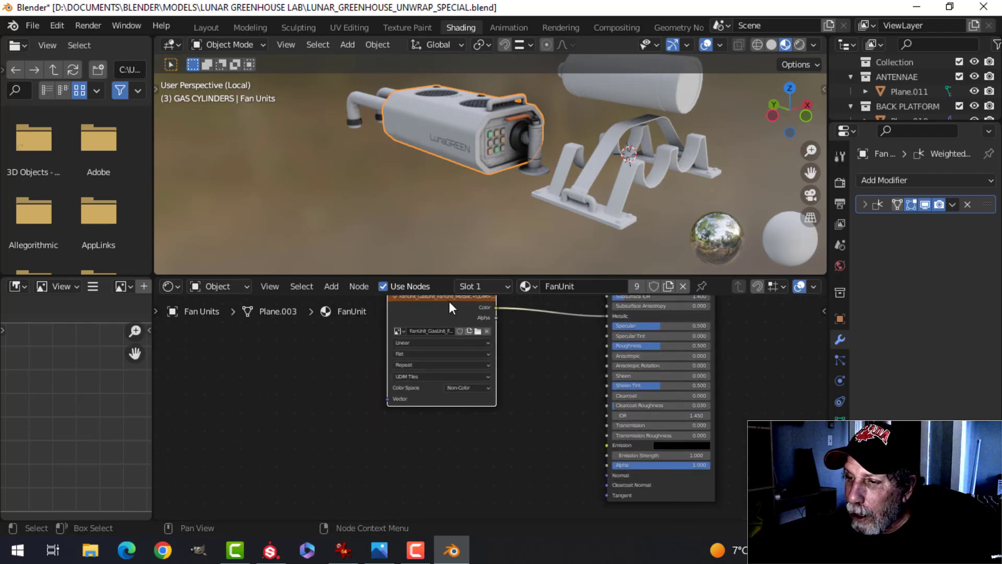
pyautogui.hotkey('shift', 'd')
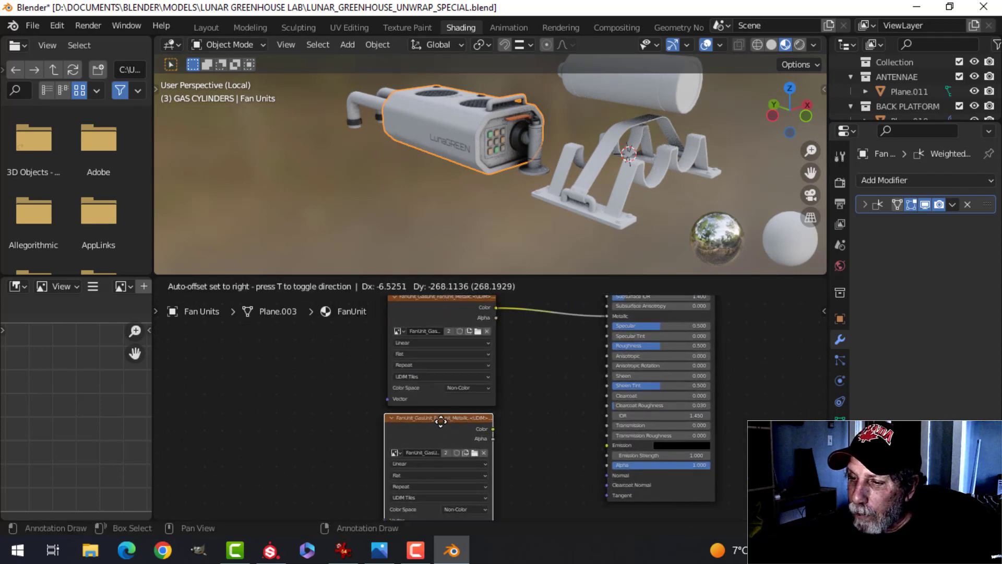
pyautogui.click(489, 435)
pyautogui.scroll(1, 477, 452)
pyautogui.click(468, 463)
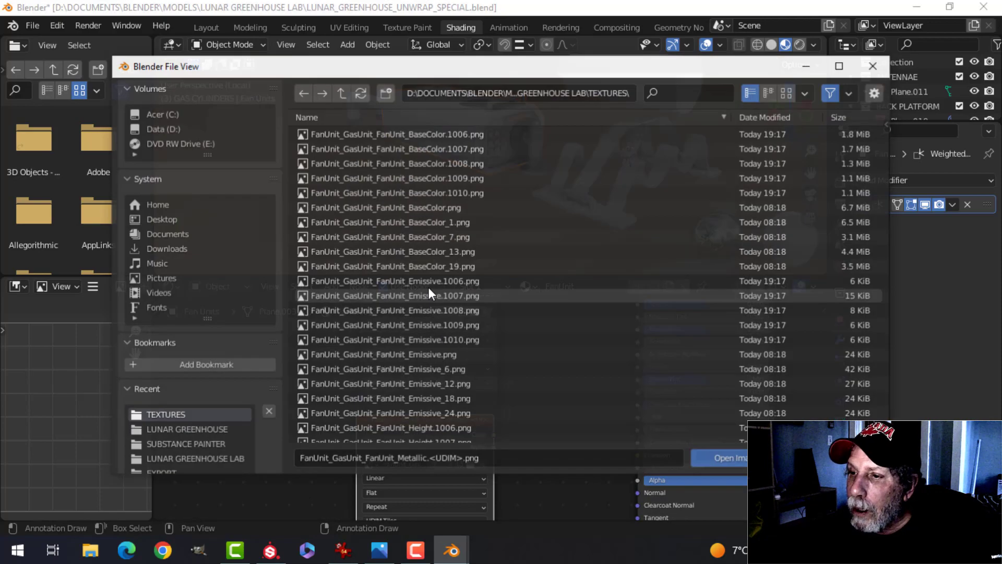
pyautogui.scroll(-4, 440, 224)
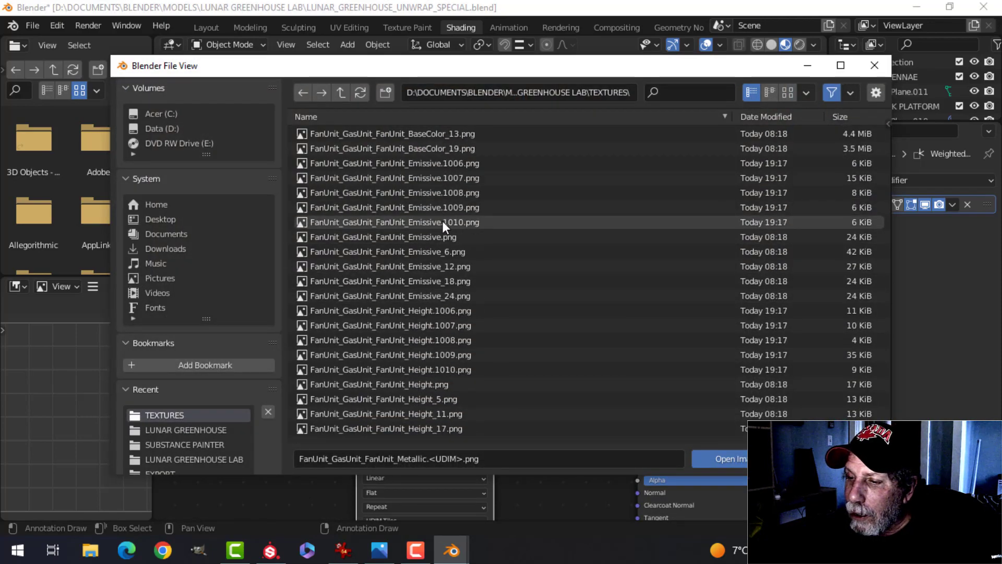
pyautogui.scroll(-9, 440, 224)
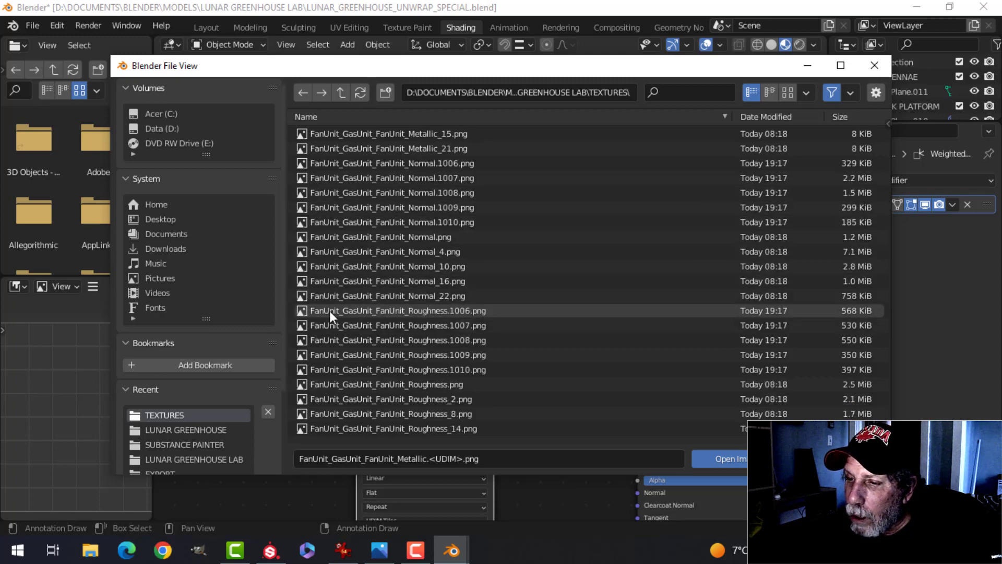
pyautogui.click(451, 311)
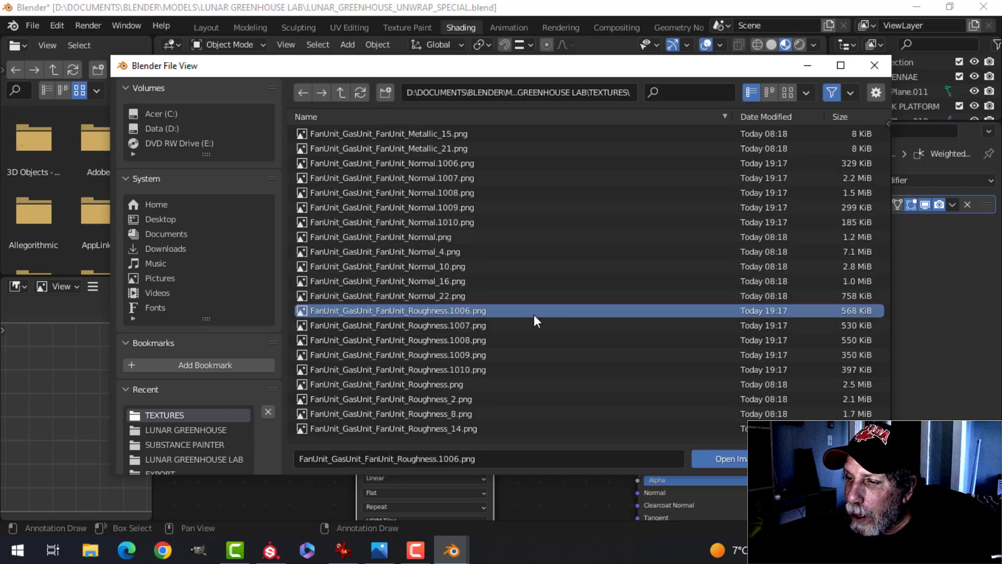
pyautogui.click(709, 458)
# Set the roughness image's color space to Non-Color, connect its Color output to the Principled BSDF's Roughness input, and inspect the fan unit.
pyautogui.scroll(-1, 524, 448)
pyautogui.moveTo(536, 447); pyautogui.dragTo(533, 377, button='middle')
pyautogui.click(452, 462)
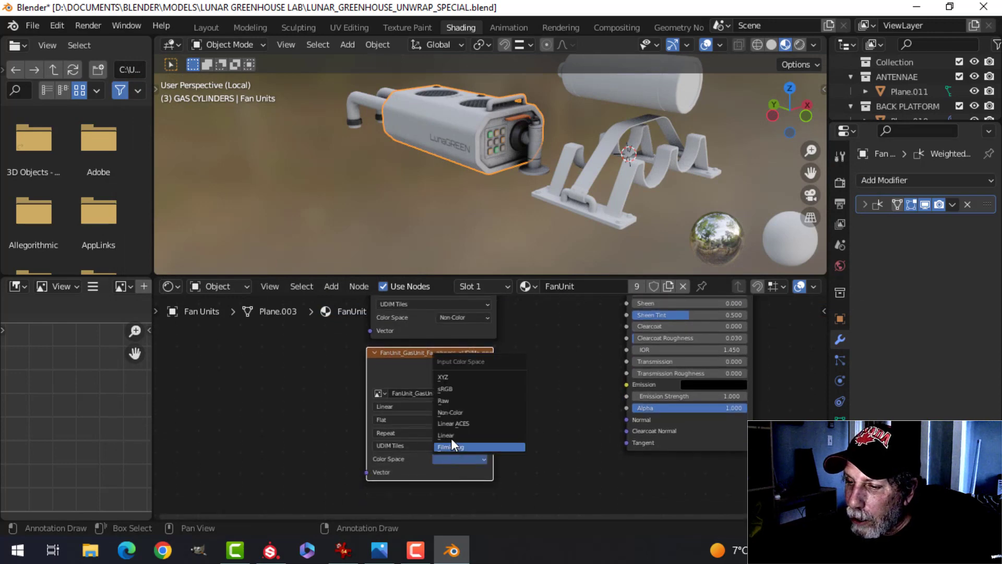
pyautogui.click(449, 412)
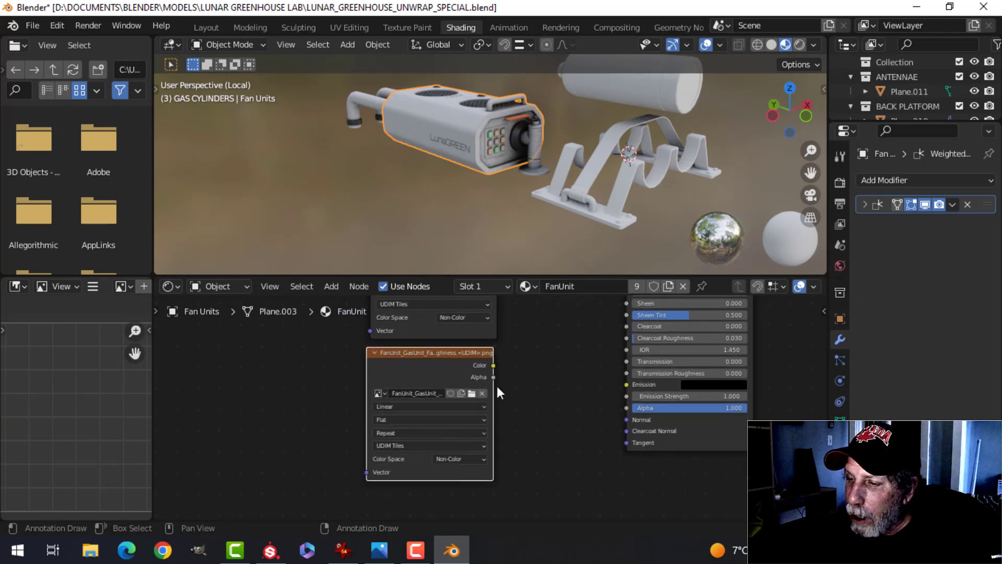
pyautogui.moveTo(493, 362); pyautogui.dragTo(526, 464, button='middle')
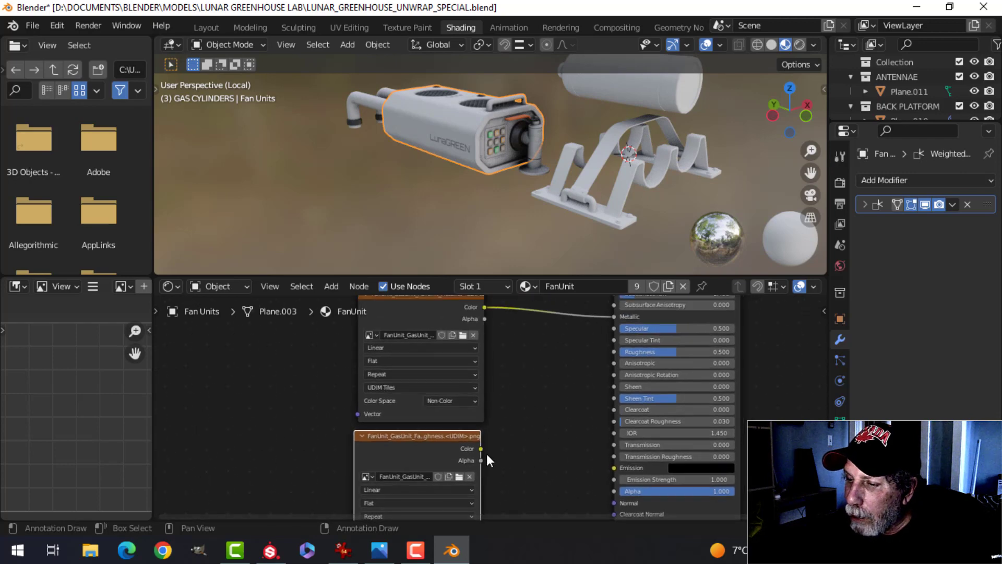
pyautogui.moveTo(481, 448); pyautogui.dragTo(618, 350)
pyautogui.scroll(4, 488, 174)
pyautogui.scroll(-3, 488, 174)
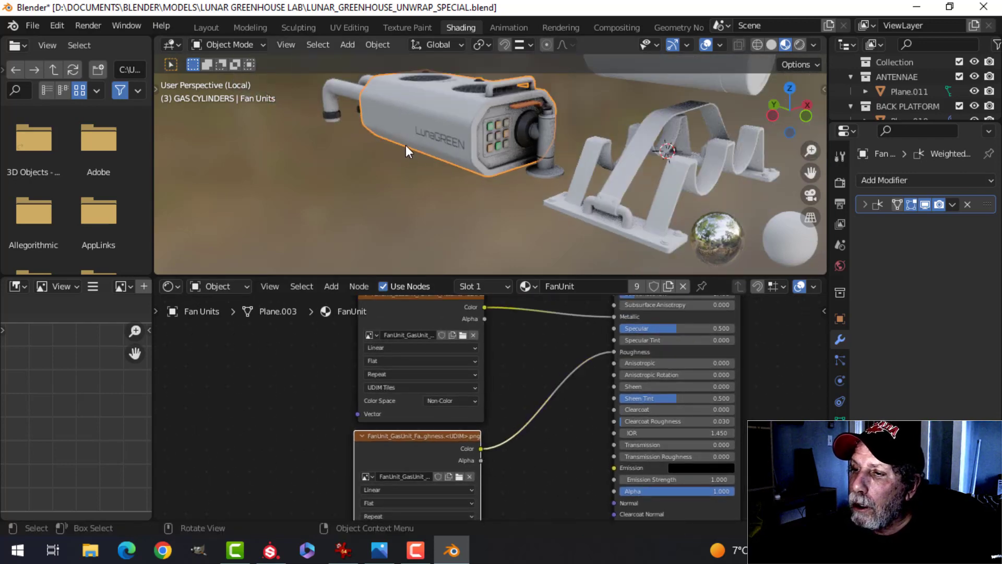
pyautogui.moveTo(405, 145); pyautogui.dragTo(528, 209, button='middle')
pyautogui.scroll(-4, 499, 201)
pyautogui.scroll(-3, 534, 408)
pyautogui.scroll(2, 528, 412)
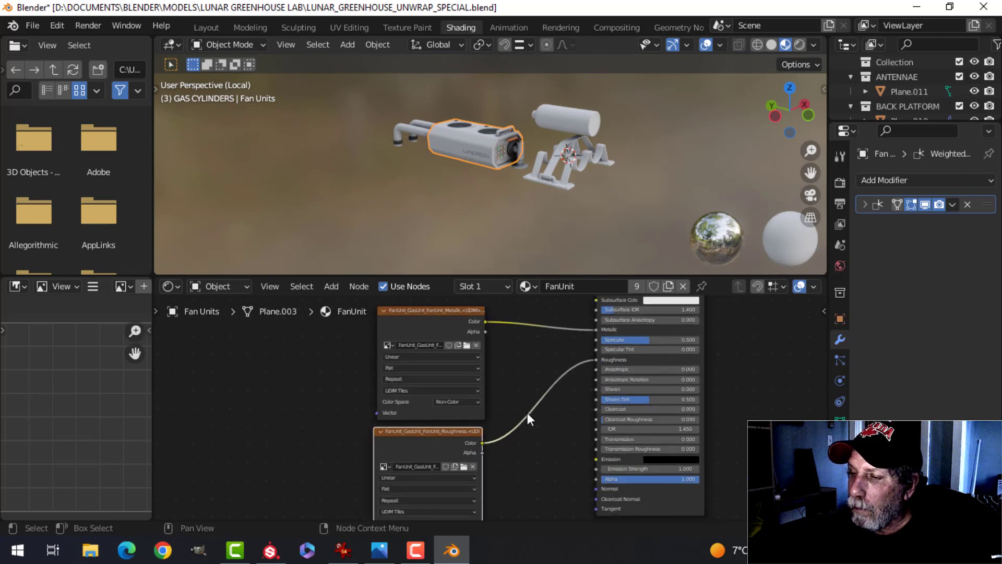
# Move the base color, metallic and roughness image nodes up together to free space beneath them.
pyautogui.scroll(-3, 527, 412)
pyautogui.moveTo(401, 303); pyautogui.dragTo(508, 487)
pyautogui.press('g')
pyautogui.click(501, 437)
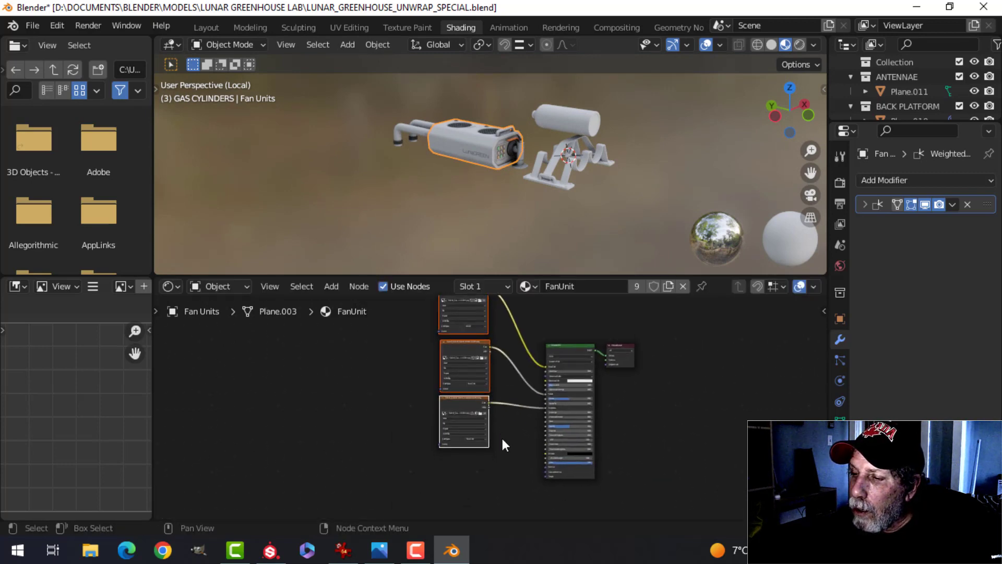
# Place a duplicate of the roughness image node below it, offset slightly to the left.
pyautogui.scroll(5, 548, 402)
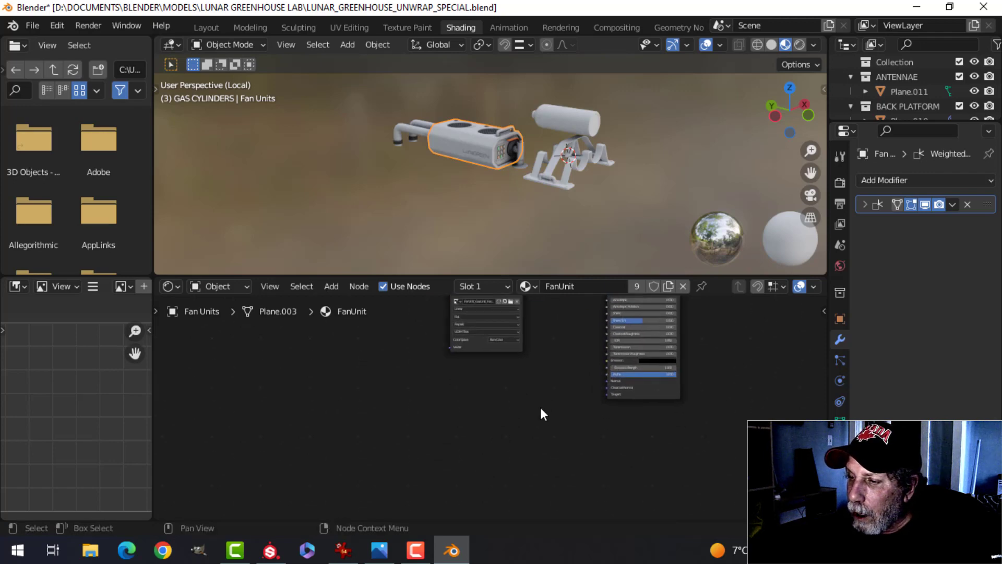
pyautogui.scroll(3, 540, 408)
pyautogui.moveTo(540, 408); pyautogui.dragTo(509, 419, button='middle')
pyautogui.scroll(-2, 530, 438)
pyautogui.click(474, 320)
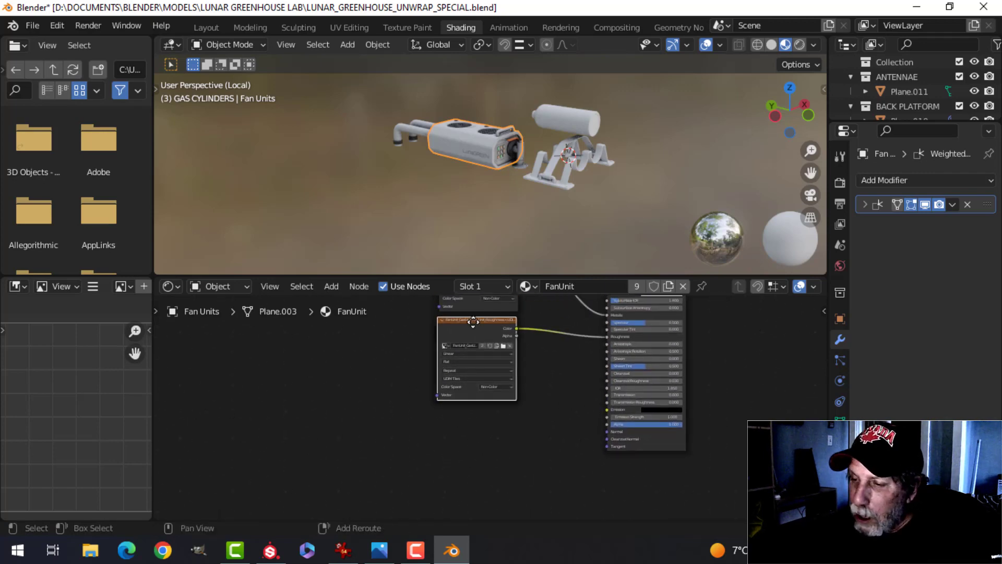
pyautogui.moveTo(474, 320); pyautogui.dragTo(427, 424)
pyautogui.scroll(2, 540, 388)
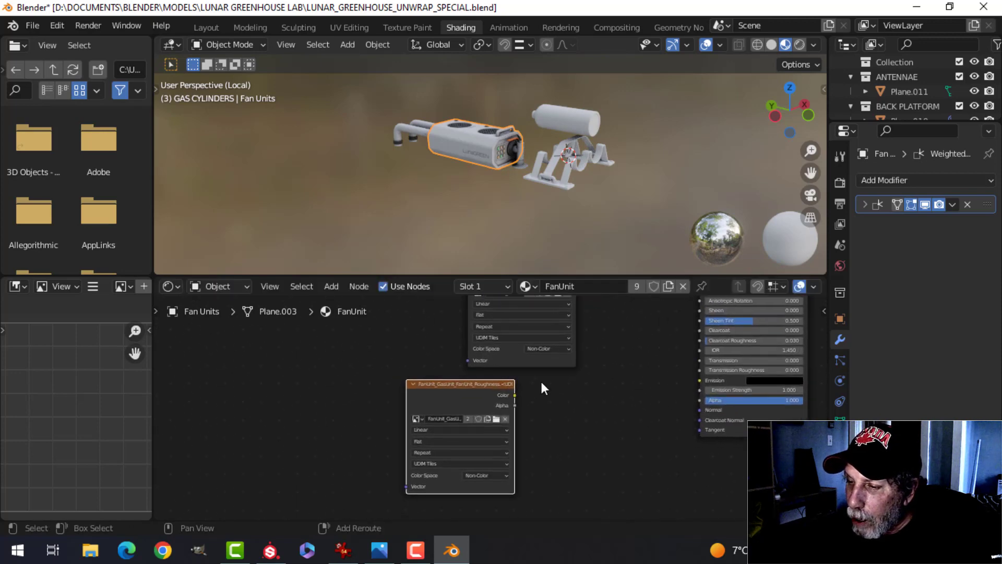
pyautogui.scroll(1, 499, 422)
# Load FanUnit_GasUnit_FanUnit_Height.1006.png into the new duplicate image node and set its color space to Non-Color.
pyautogui.click(500, 421)
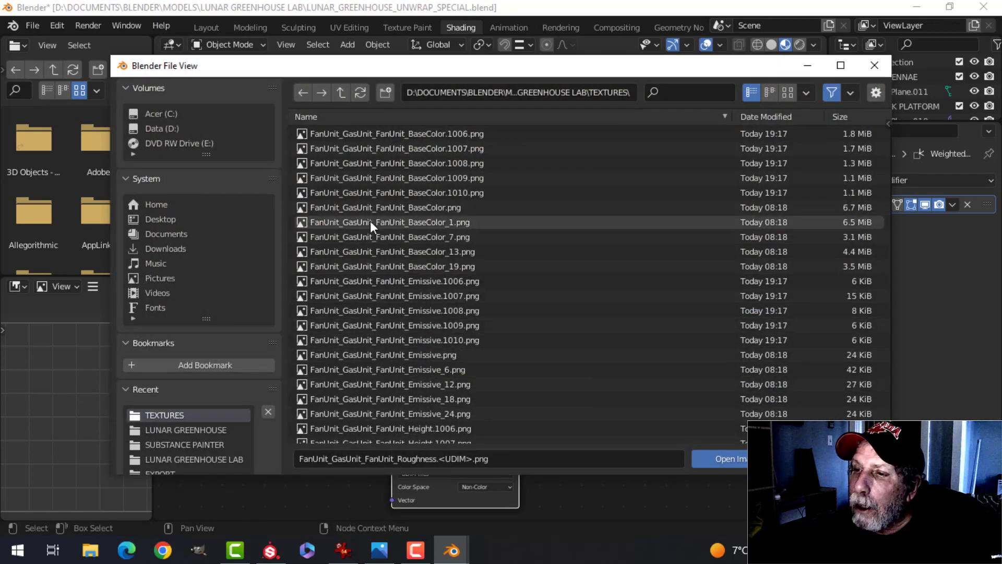
pyautogui.scroll(-2, 461, 345)
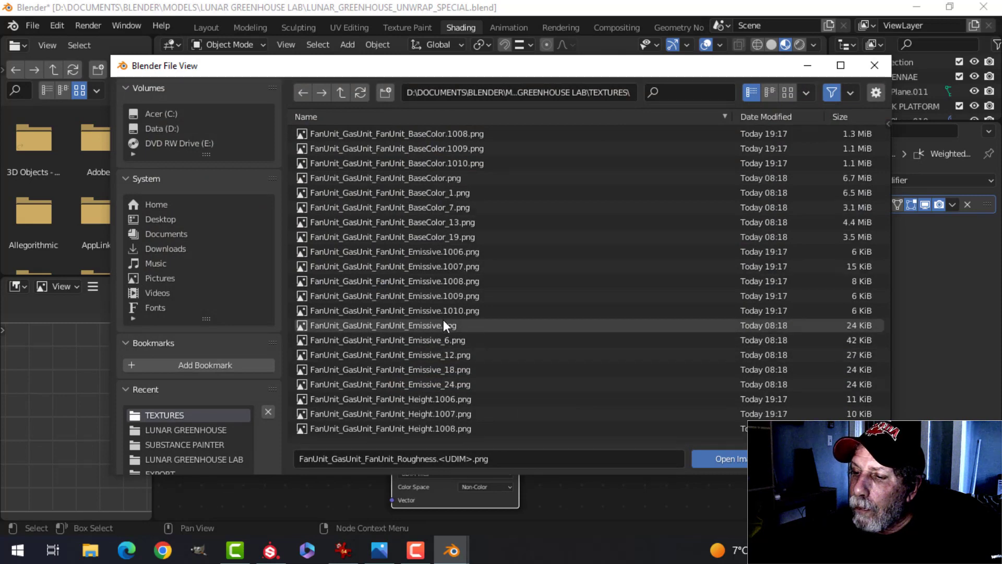
pyautogui.scroll(-5, 441, 320)
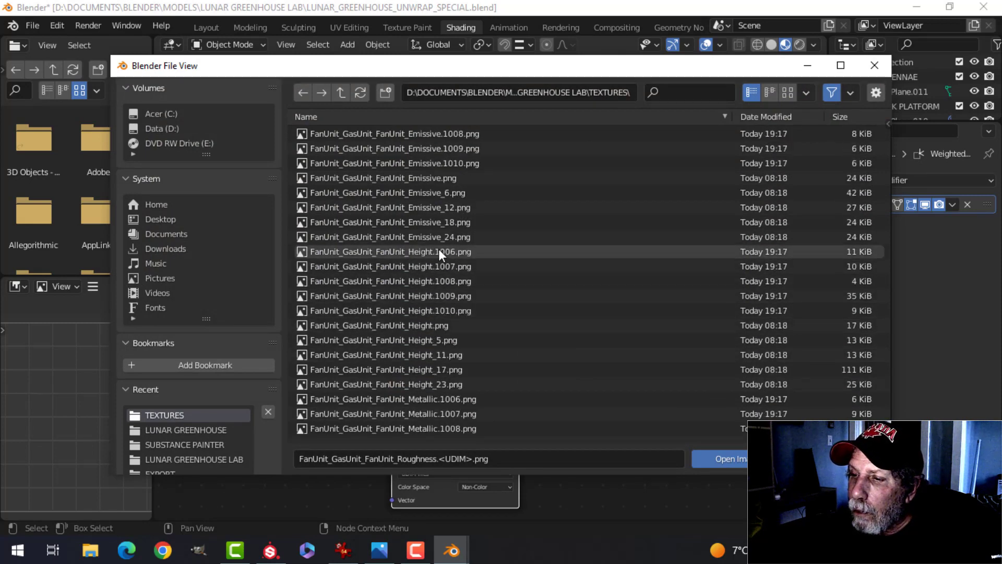
pyautogui.click(438, 251)
pyautogui.click(712, 457)
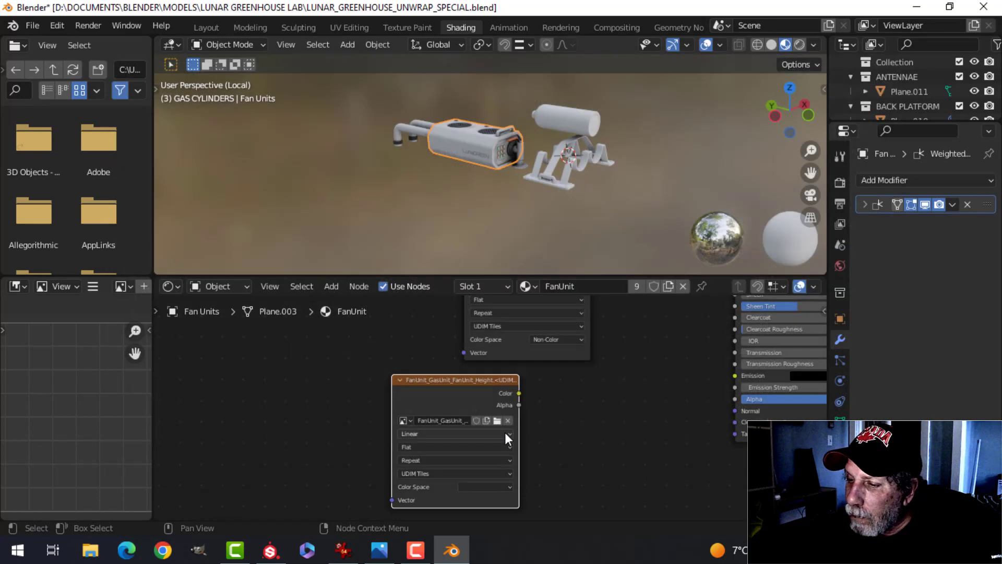
pyautogui.click(480, 487)
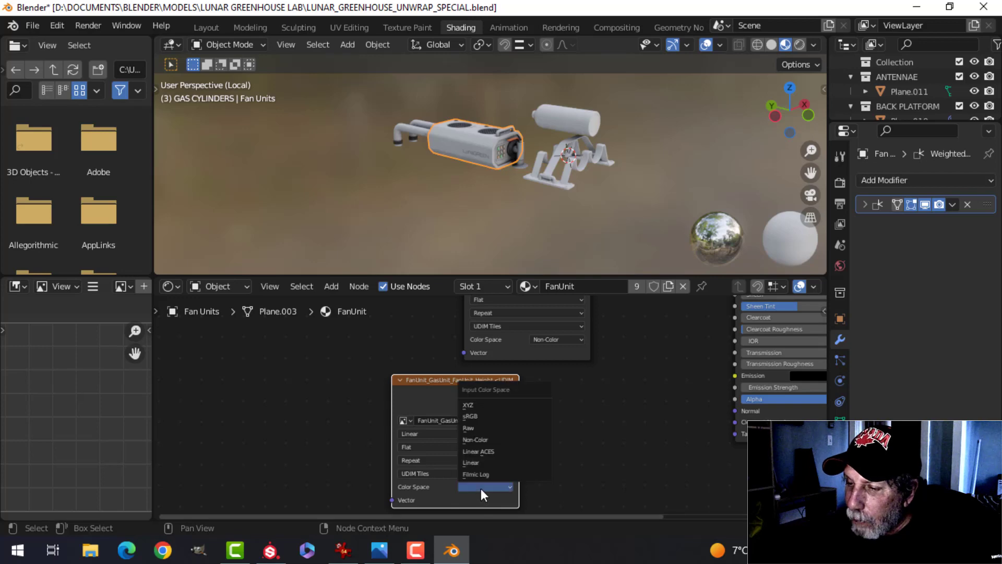
pyautogui.click(480, 439)
# Add a Bump node beside the height image node and connect the image's Color output to the Bump's Height input.
pyautogui.moveTo(591, 416); pyautogui.dragTo(547, 415, button='middle')
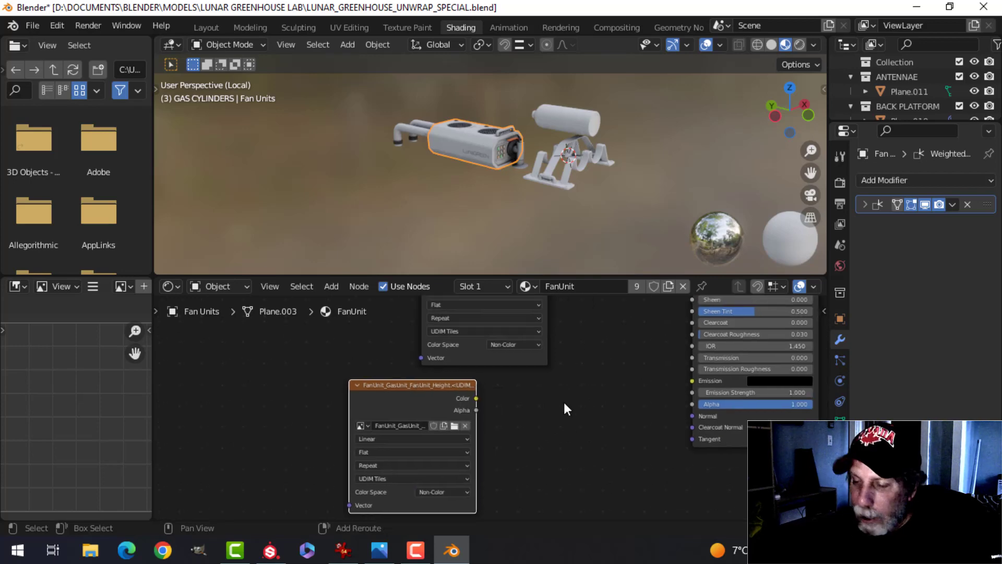
pyautogui.hotkey('shift', 'a')
pyautogui.moveTo(534, 433)
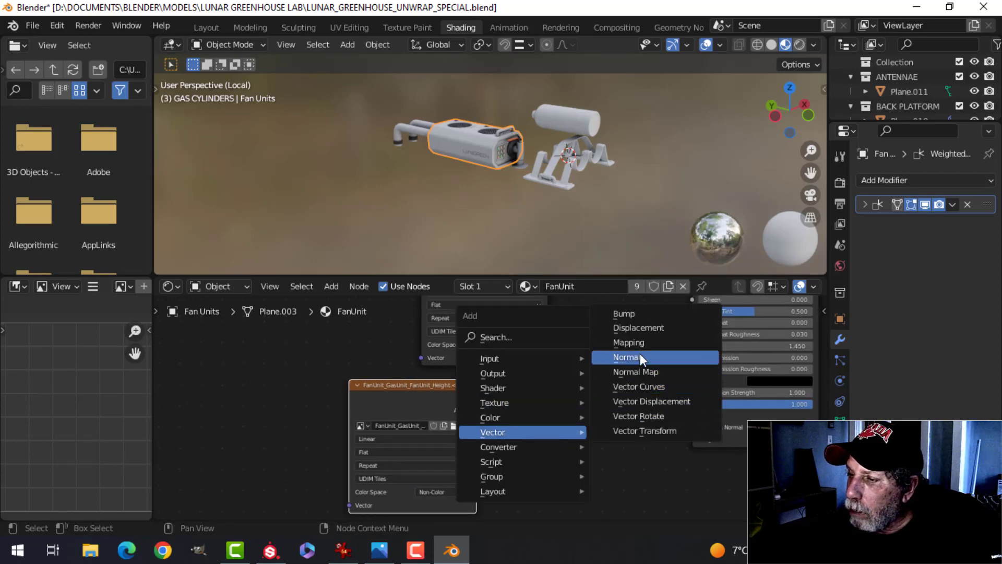
pyautogui.click(634, 315)
pyautogui.click(543, 385)
pyautogui.scroll(2, 525, 425)
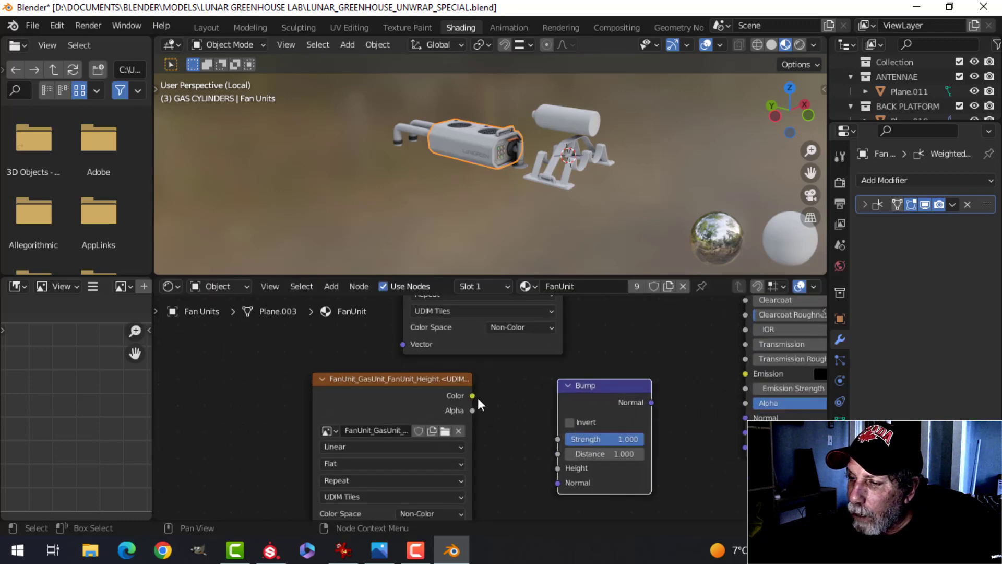
pyautogui.moveTo(473, 396); pyautogui.dragTo(562, 473)
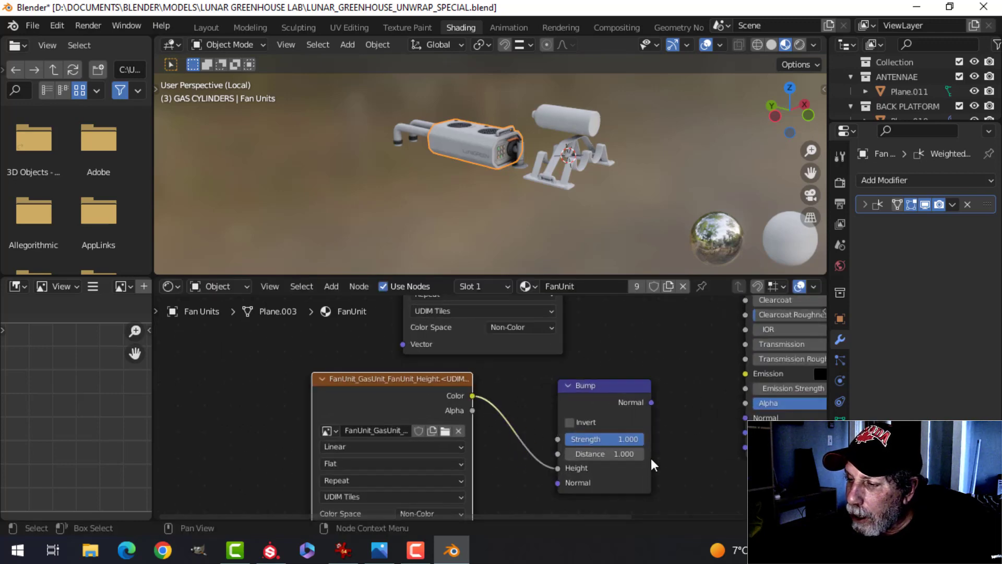
# Connect the Bump node's Normal output to the Principled BSDF's Normal input and inspect the fan unit's control panel and lettering.
pyautogui.moveTo(671, 443); pyautogui.dragTo(632, 450, button='middle')
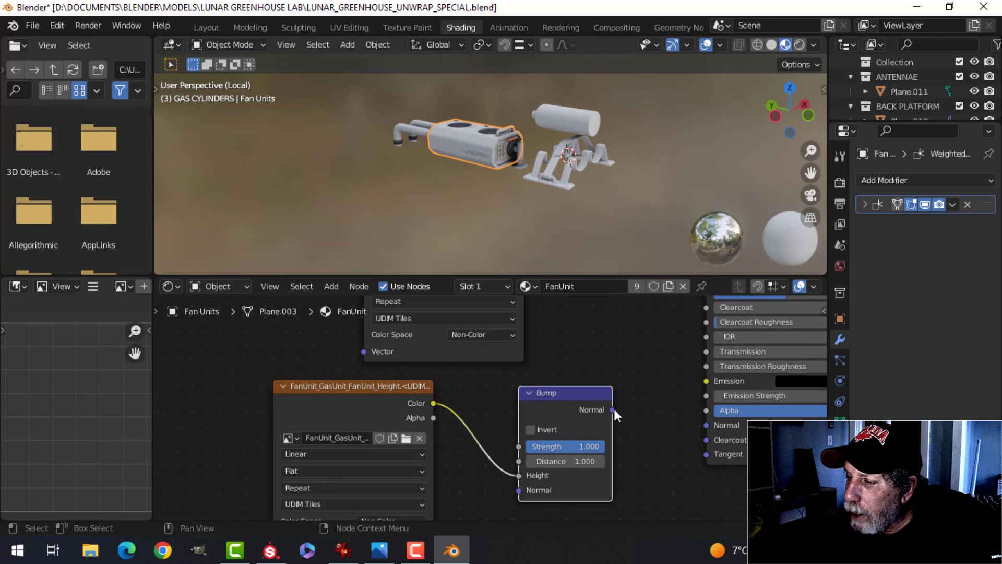
pyautogui.moveTo(613, 409); pyautogui.dragTo(706, 425)
pyautogui.scroll(8, 510, 200)
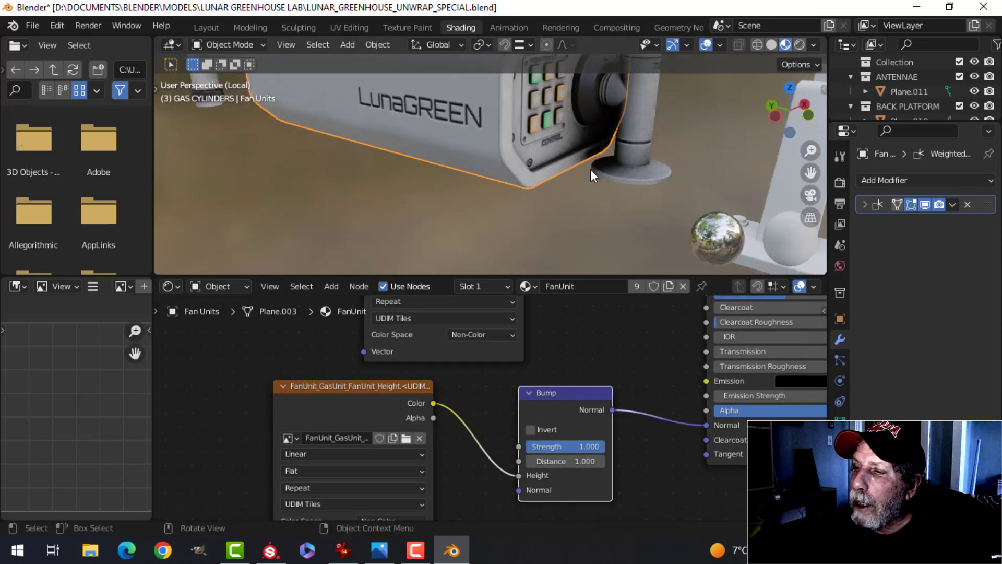
pyautogui.moveTo(590, 169); pyautogui.dragTo(542, 190, button='middle')
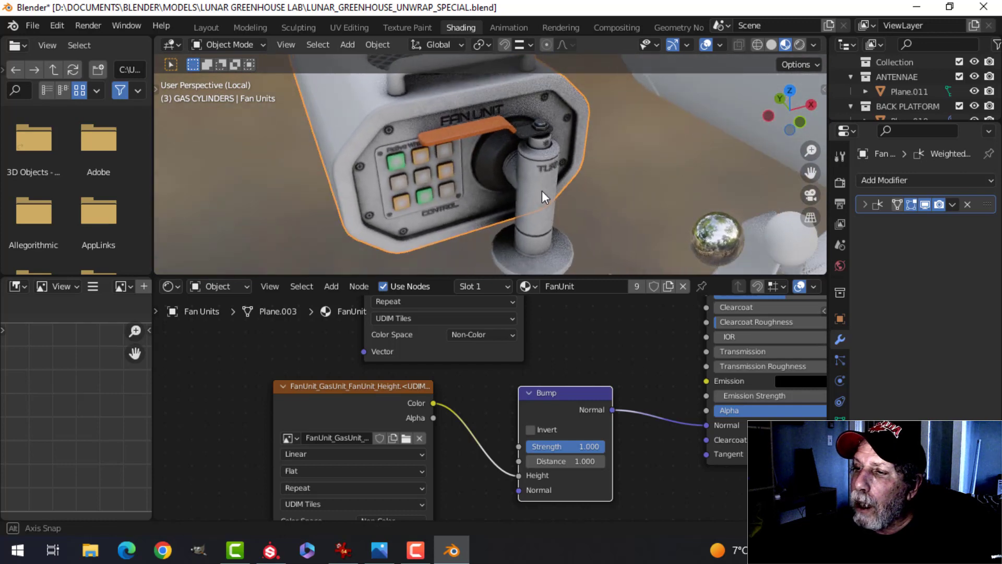
pyautogui.scroll(3, 541, 189)
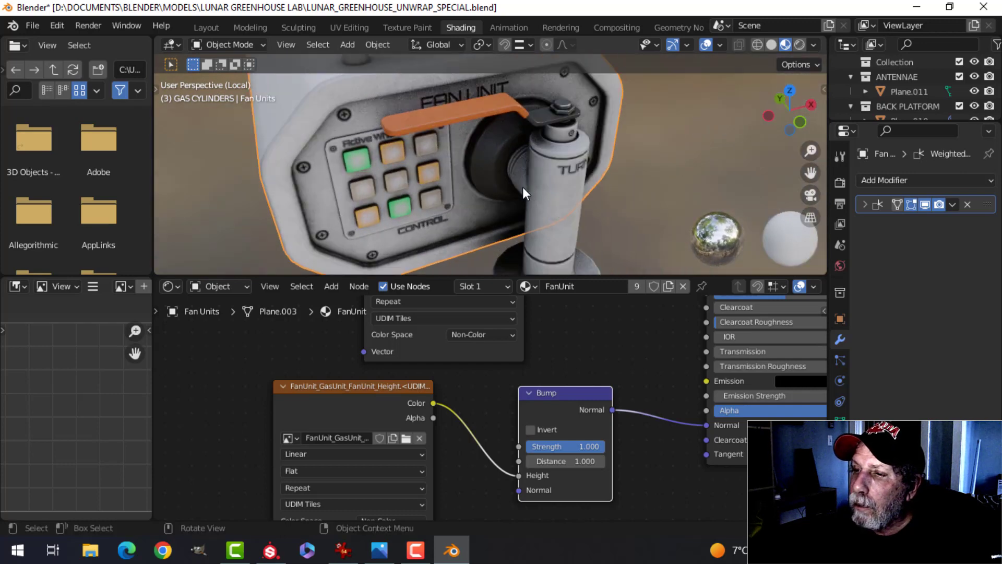
pyautogui.scroll(-5, 522, 187)
pyautogui.moveTo(475, 203); pyautogui.dragTo(513, 259, button='middle')
pyautogui.scroll(-3, 467, 390)
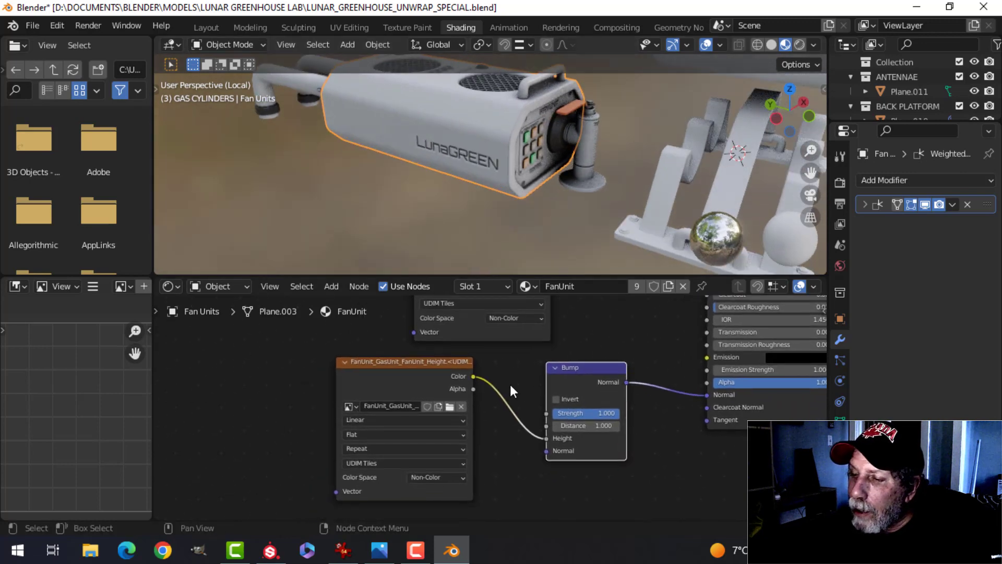
# Move the height image node farther left and replace its image with FanUnit_GasUnit_FanUnit_Normal.1006.png.
pyautogui.scroll(-2, 509, 384)
pyautogui.moveTo(445, 359); pyautogui.dragTo(368, 348)
pyautogui.moveTo(454, 396); pyautogui.dragTo(490, 390, button='middle')
pyautogui.click(423, 392)
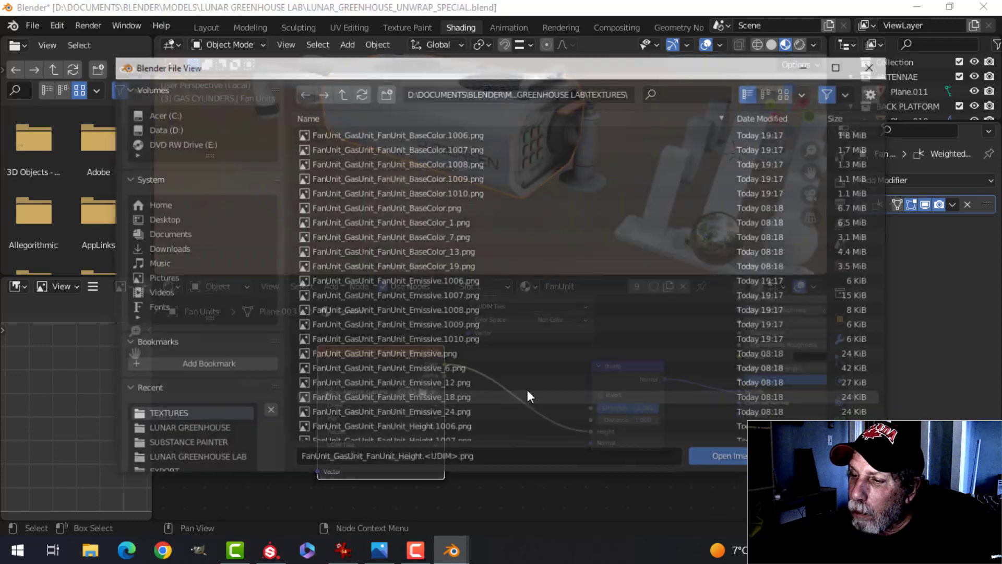
pyautogui.scroll(-10, 455, 363)
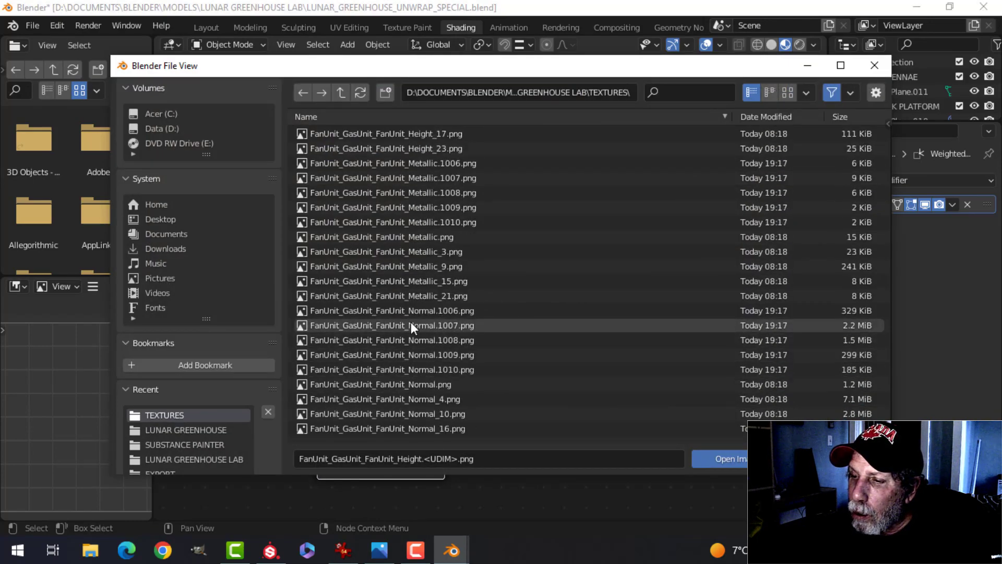
pyautogui.click(432, 310)
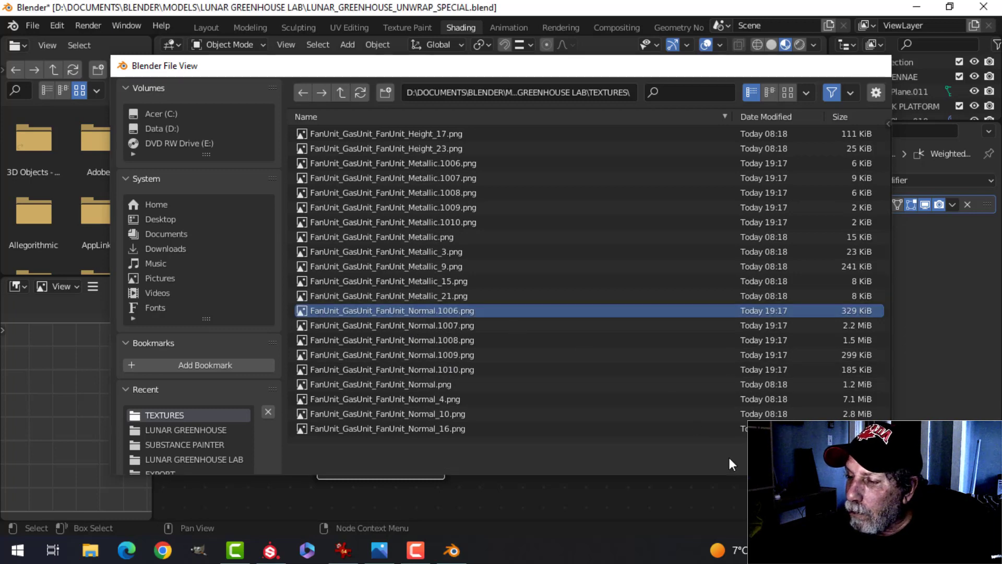
pyautogui.click(728, 458)
# Switch the Bump node's type to Normal Map.
pyautogui.click(611, 368)
pyautogui.hotkey('shift', 's')
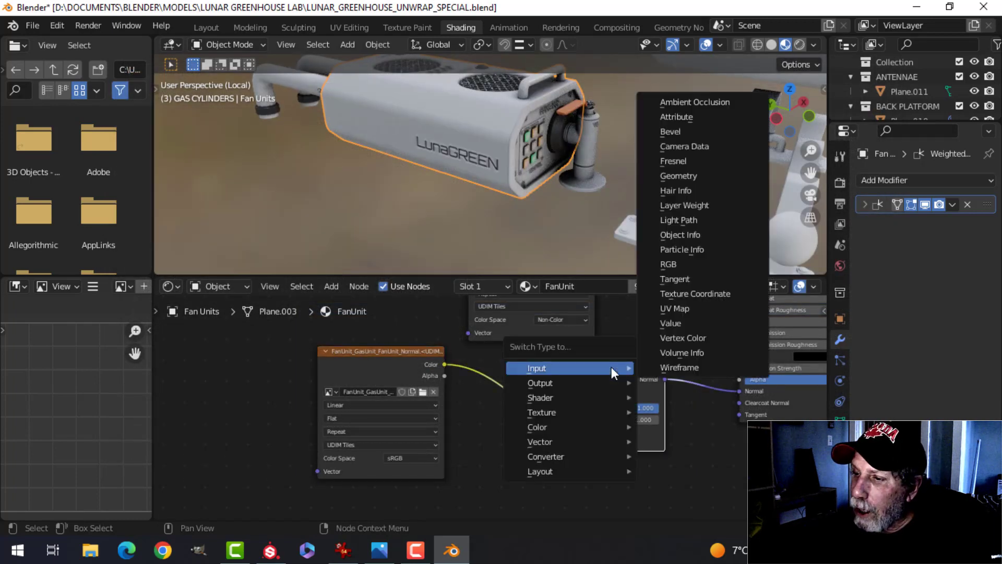
pyautogui.moveTo(585, 402)
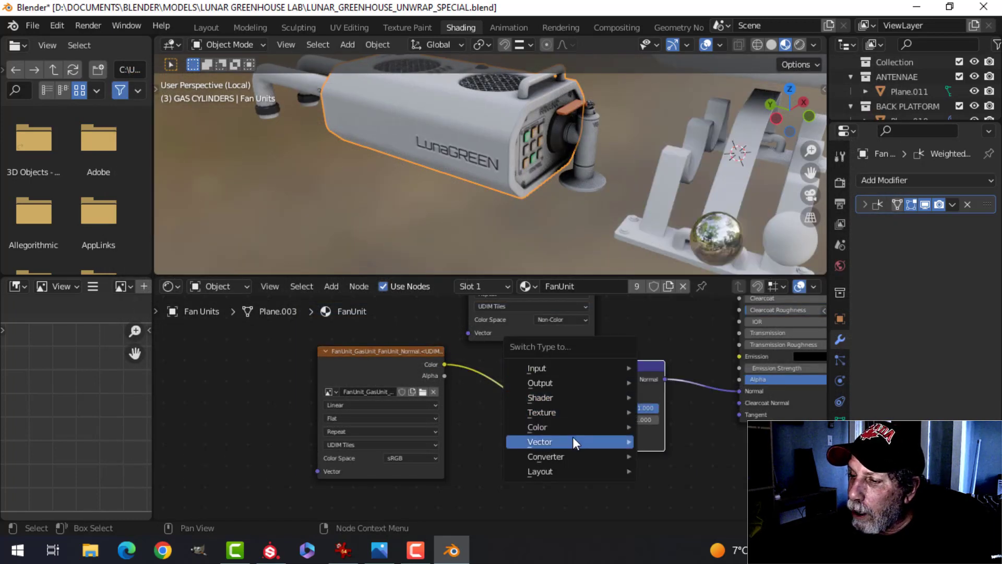
pyautogui.moveTo(572, 436)
pyautogui.click(687, 401)
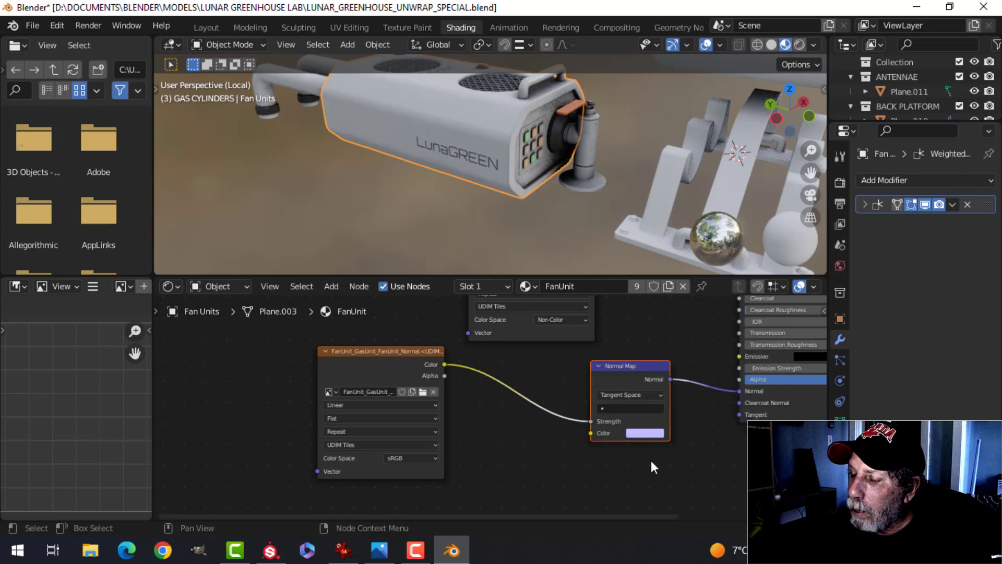
# Inspect the fan unit's surface and undo the Bump node's switch to Normal Map.
pyautogui.scroll(-5, 550, 182)
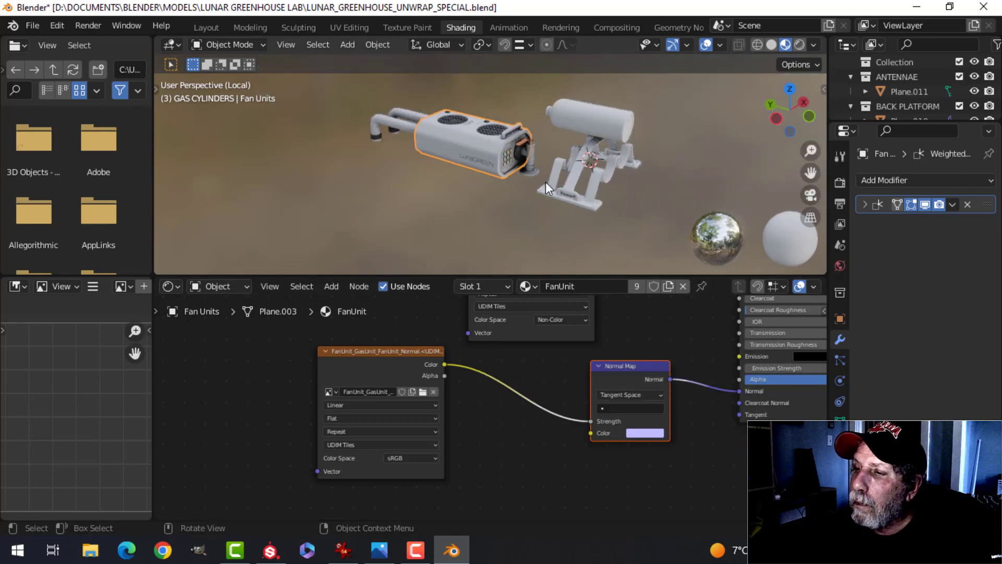
pyautogui.scroll(8, 545, 182)
pyautogui.scroll(-2, 527, 186)
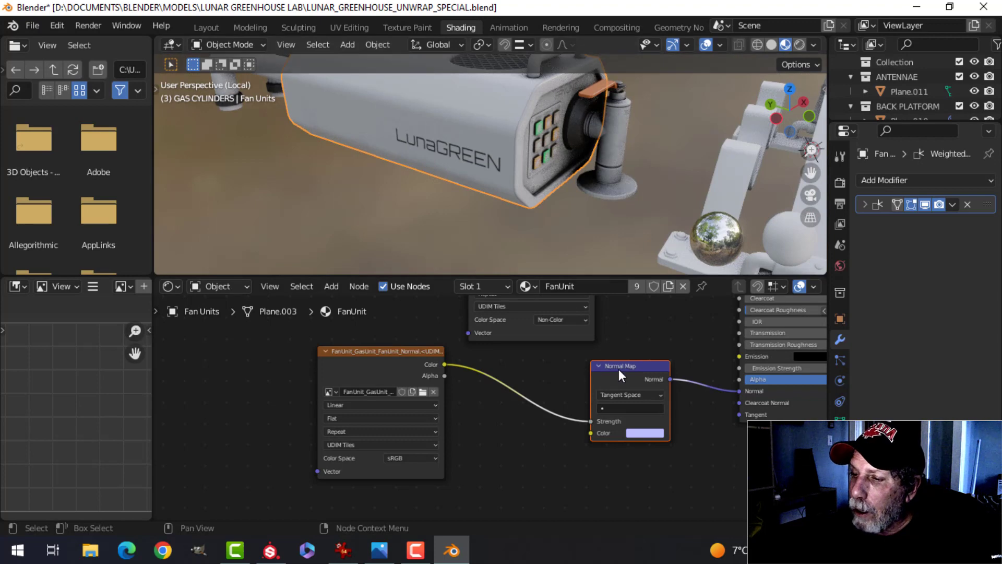
pyautogui.hotkey('ctrl', 'z')
pyautogui.hotkey('ctrl', 'z')
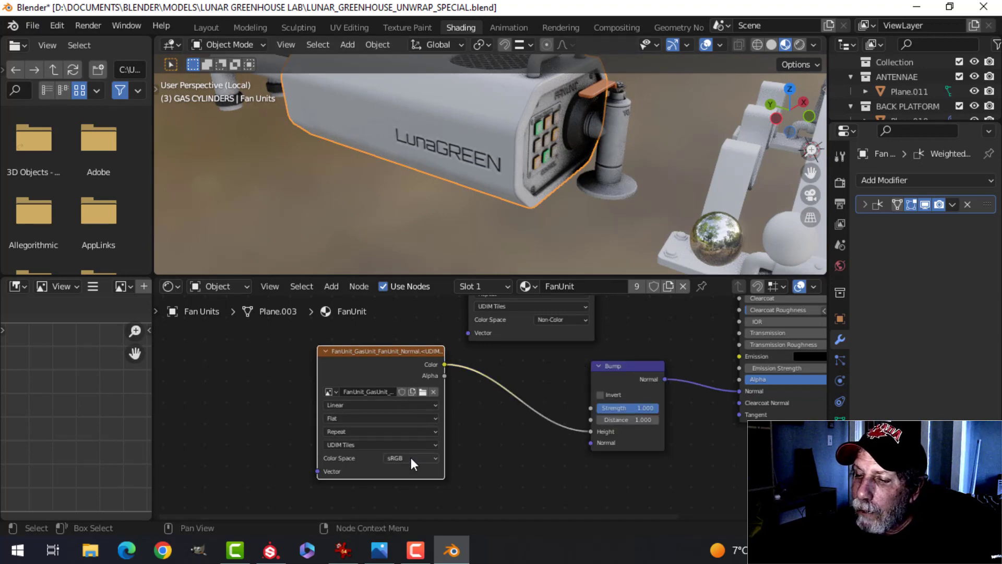
# Replace the normal image feeding the Bump node with FanUnit_GasUnit_FanUnit_Height.1006.png and inspect the control panel.
pyautogui.click(424, 392)
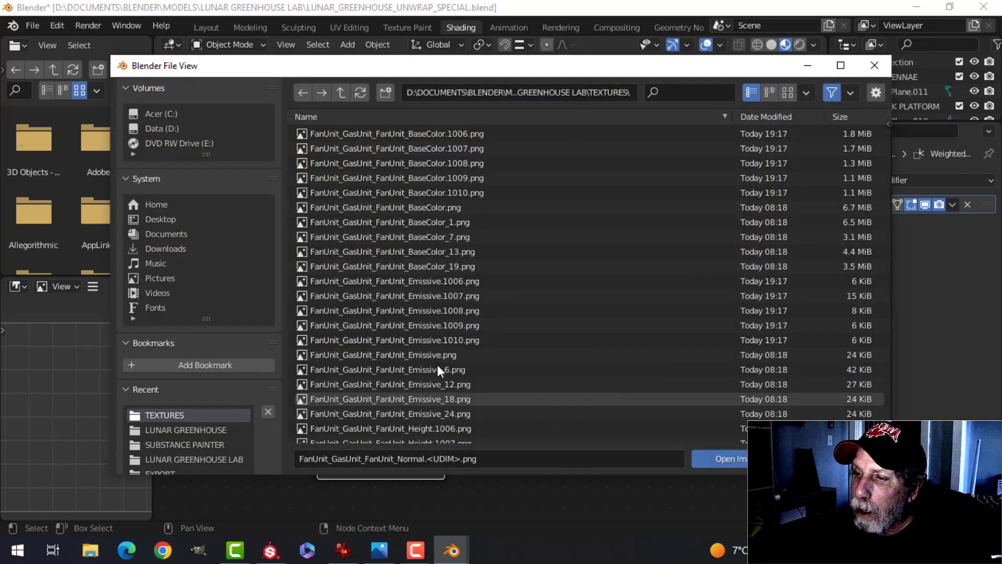
pyautogui.scroll(-10, 471, 358)
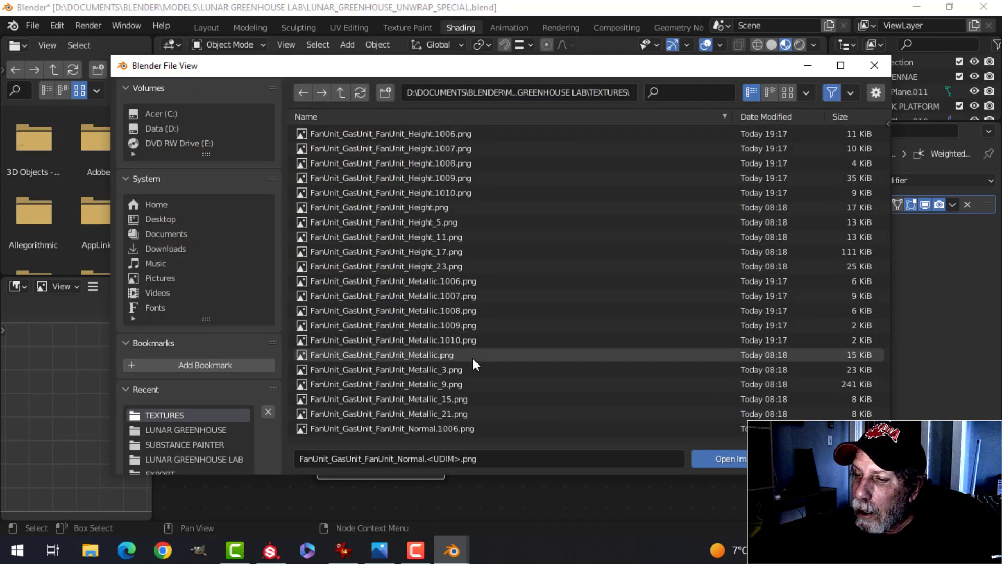
pyautogui.scroll(-5, 472, 358)
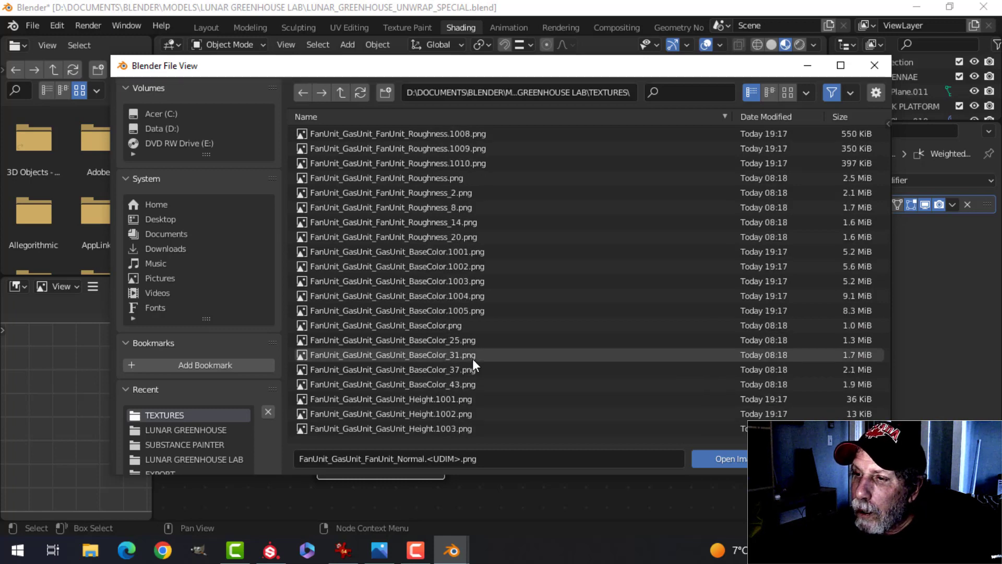
pyautogui.scroll(10, 471, 359)
pyautogui.scroll(3, 472, 358)
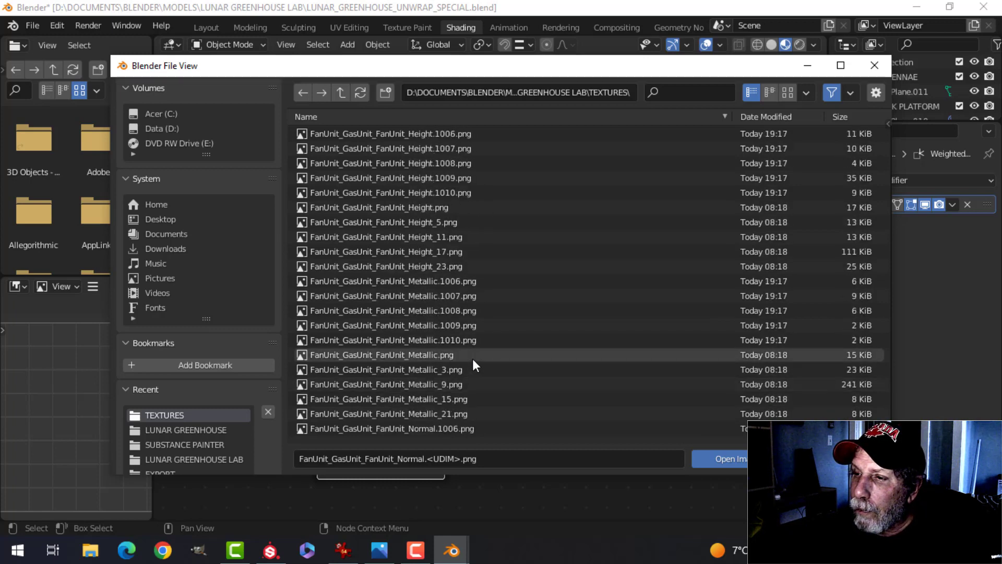
pyautogui.click(448, 135)
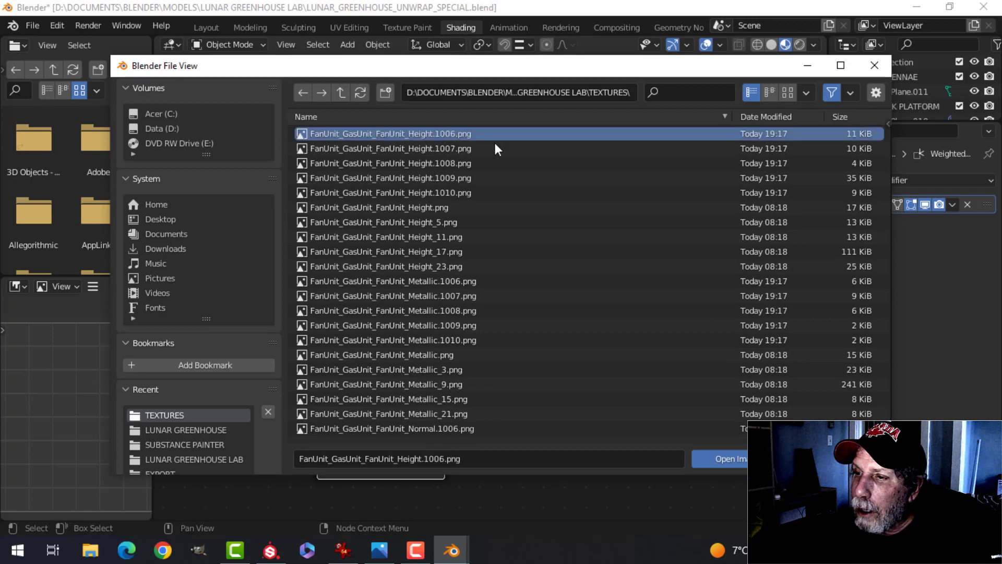
pyautogui.click(726, 460)
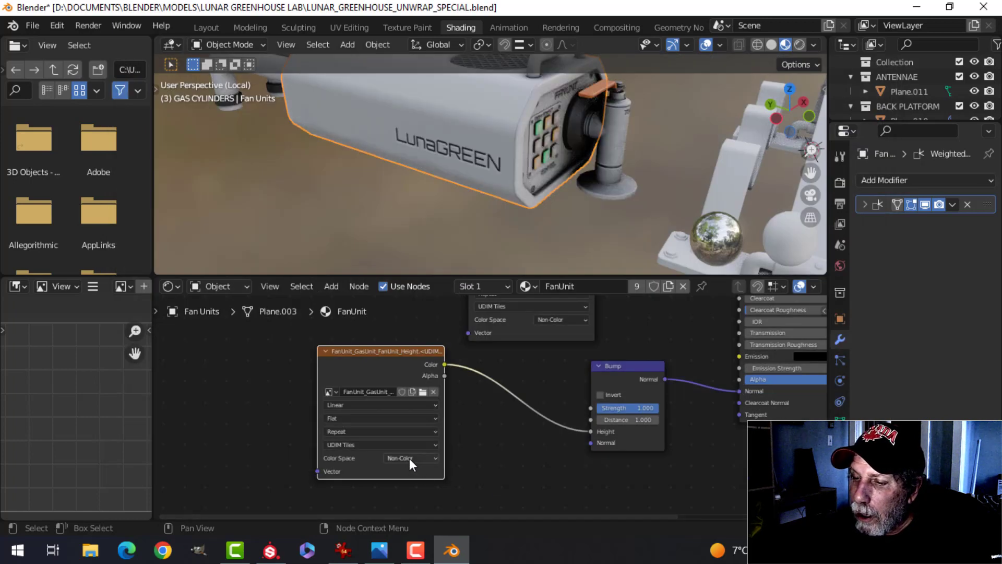
pyautogui.scroll(3, 545, 183)
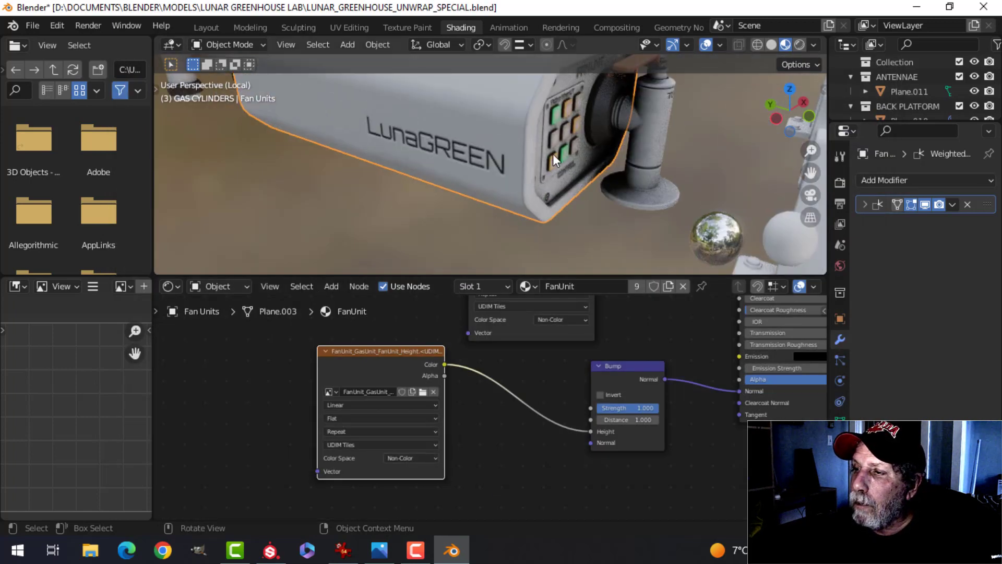
pyautogui.moveTo(624, 157); pyautogui.dragTo(591, 209, button='middle')
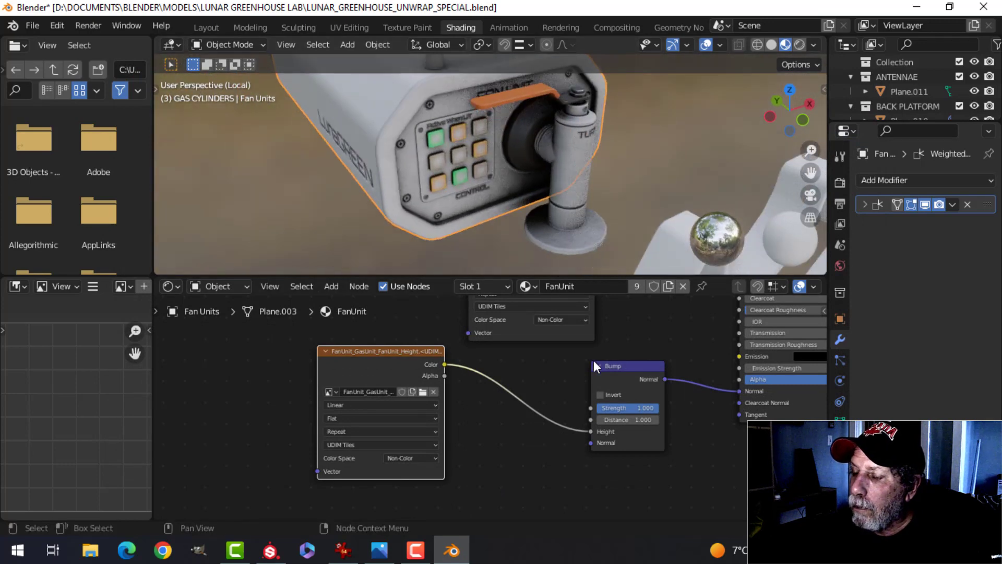
# Move the height image node closer to the Bump node.
pyautogui.scroll(-3, 593, 360)
pyautogui.moveTo(592, 358); pyautogui.dragTo(479, 373, button='middle')
pyautogui.scroll(-2, 490, 408)
pyautogui.moveTo(487, 412); pyautogui.dragTo(500, 401, button='middle')
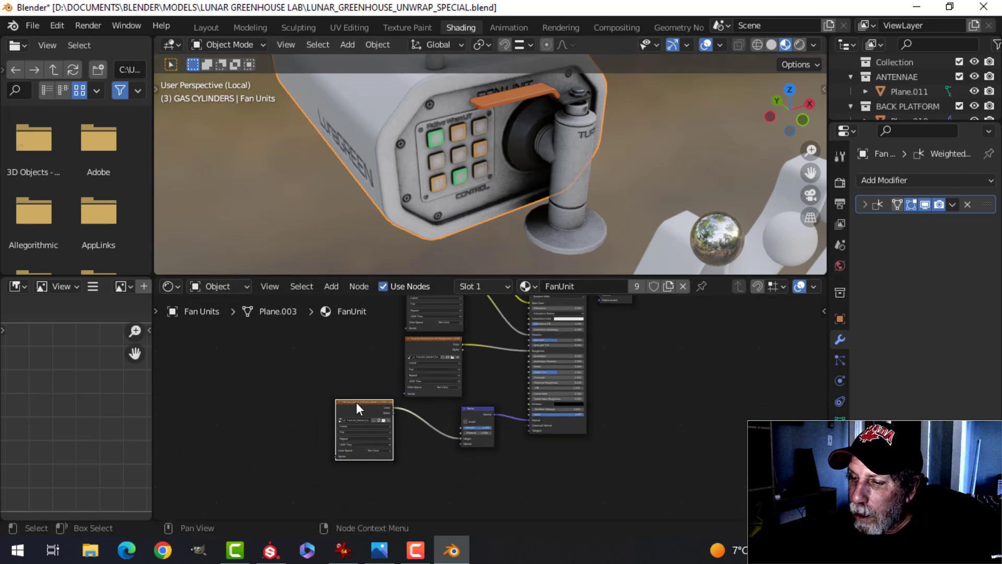
pyautogui.moveTo(356, 402); pyautogui.dragTo(389, 407)
# Duplicate the height image node and place the copy below the original.
pyautogui.moveTo(442, 428); pyautogui.dragTo(474, 356, button='middle')
pyautogui.scroll(3, 473, 355)
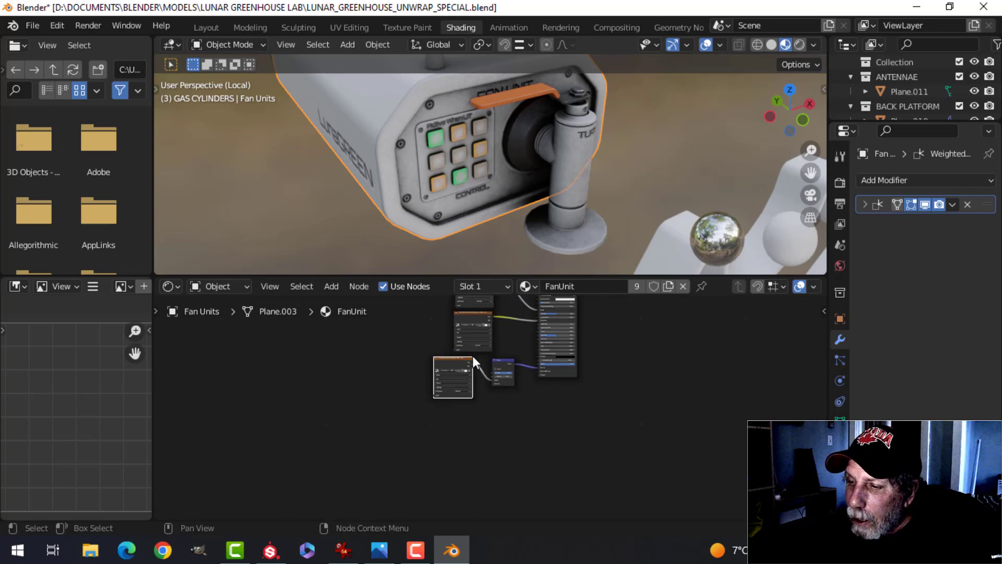
pyautogui.hotkey('shift', 'd')
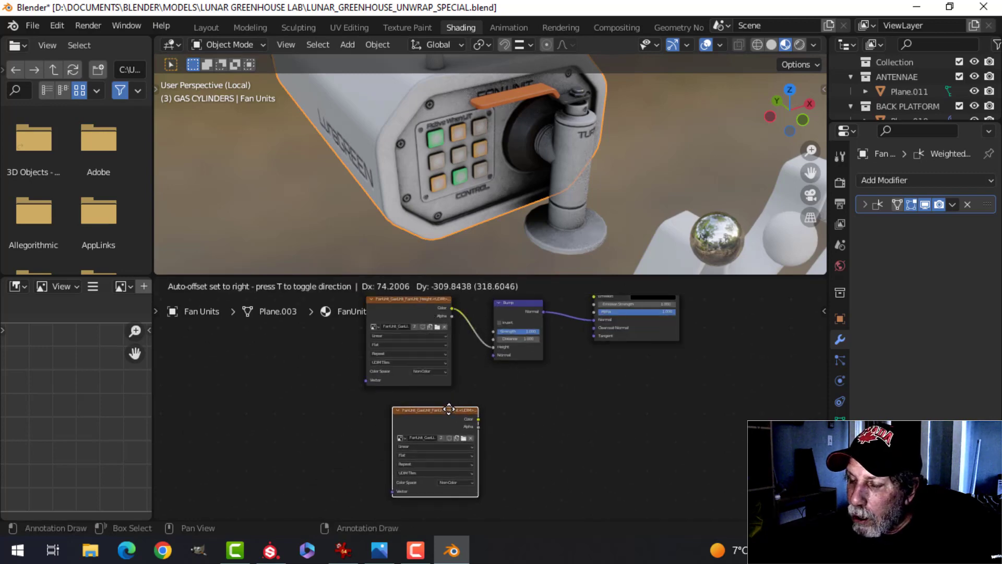
pyautogui.click(466, 410)
pyautogui.scroll(2, 466, 412)
pyautogui.moveTo(504, 402); pyautogui.dragTo(530, 322, button='middle')
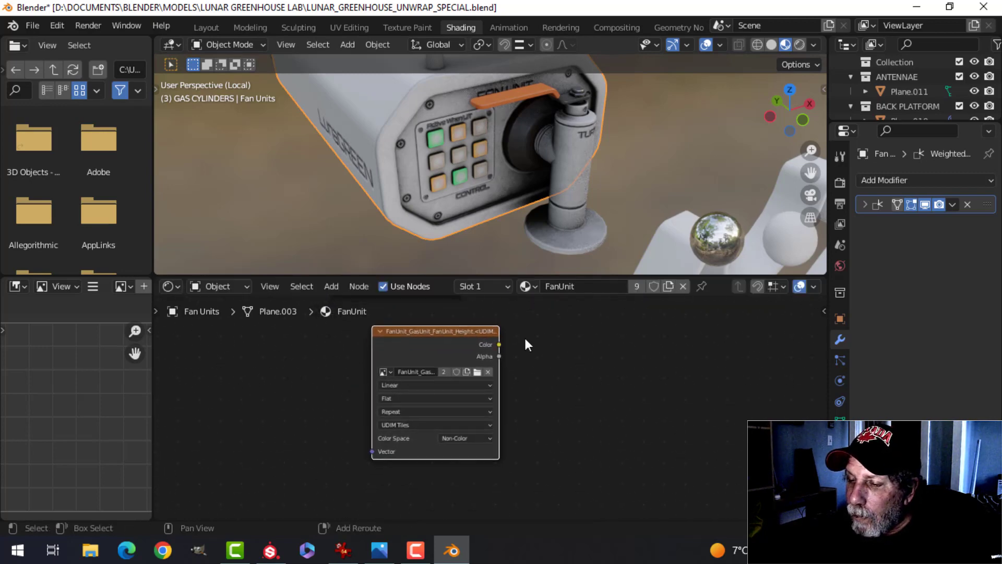
pyautogui.scroll(3, 517, 342)
# Replace the duplicated node's image with FanUnit_GasUnit_FanUnit_Emissive.1006.png.
pyautogui.click(474, 363)
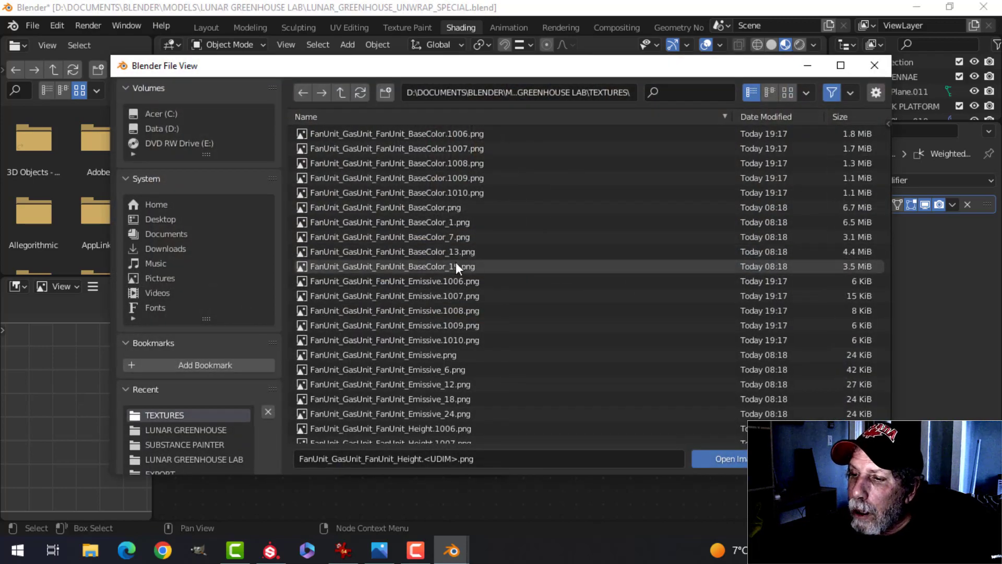
pyautogui.scroll(-2, 449, 260)
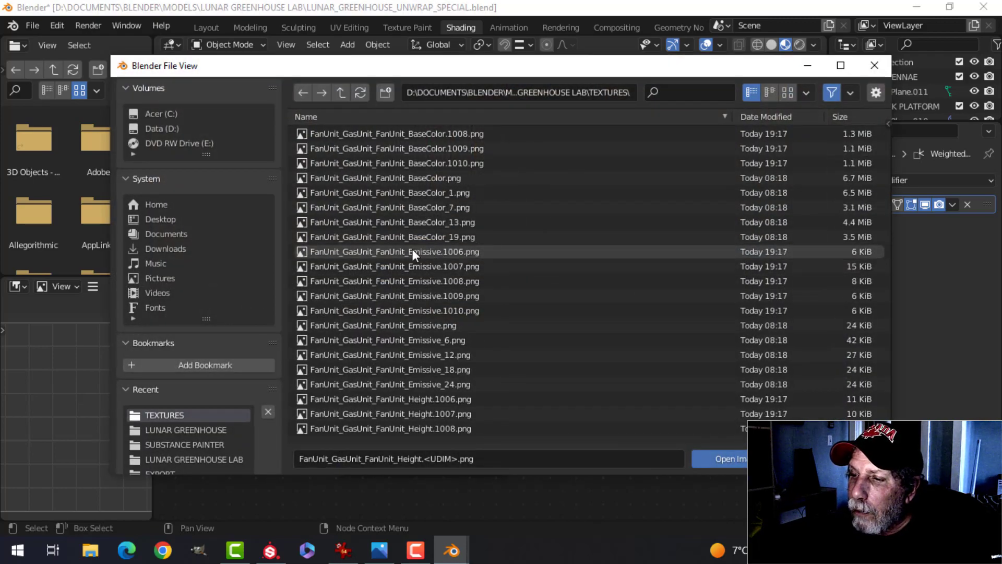
pyautogui.click(413, 251)
pyautogui.click(722, 458)
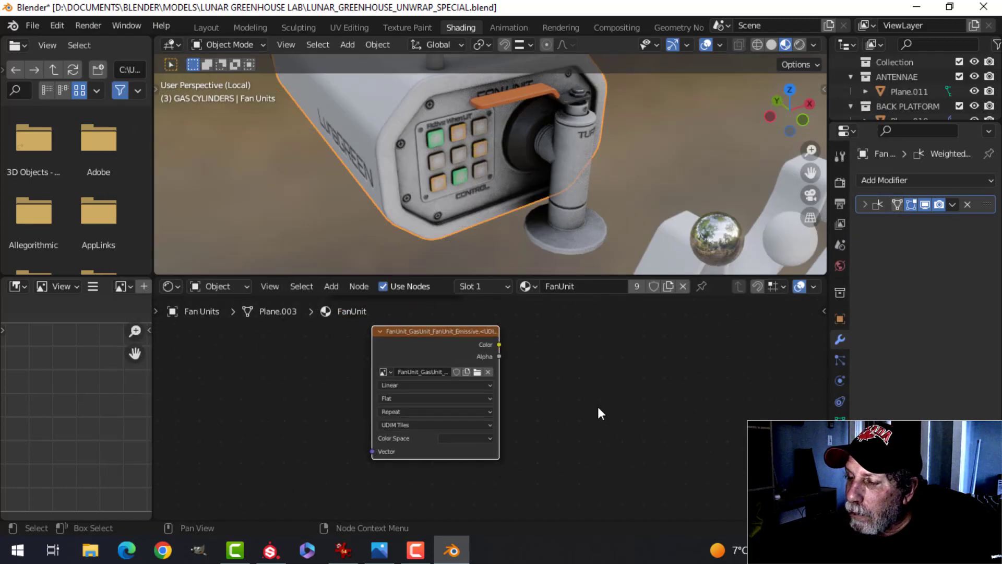
# Connect the emissive image's Color output to the Principled BSDF's Emission input and set Emission Strength to 12.
pyautogui.moveTo(597, 406); pyautogui.dragTo(495, 485, button='middle')
pyautogui.moveTo(354, 504); pyautogui.dragTo(531, 342)
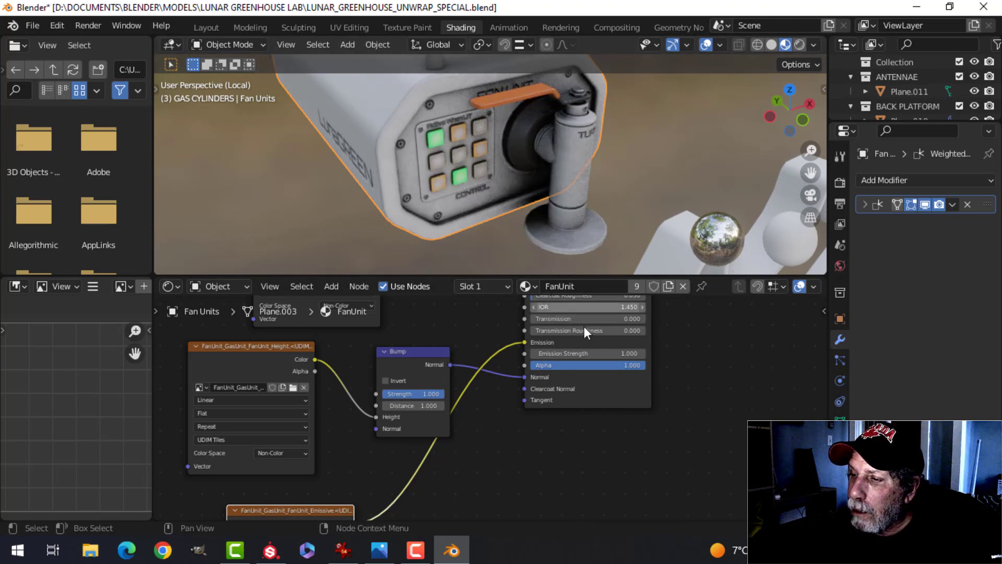
pyautogui.click(600, 354)
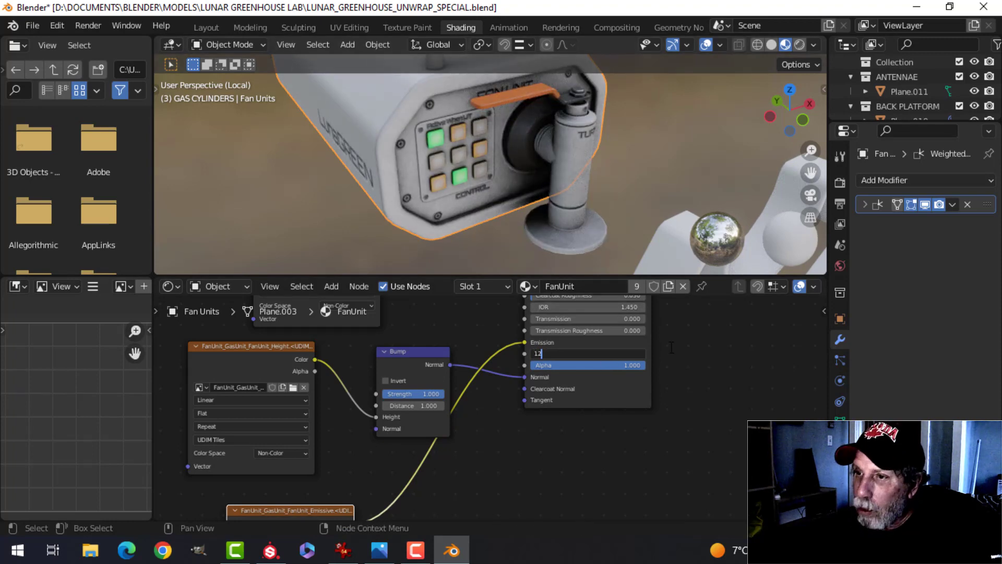
pyautogui.press('Return')
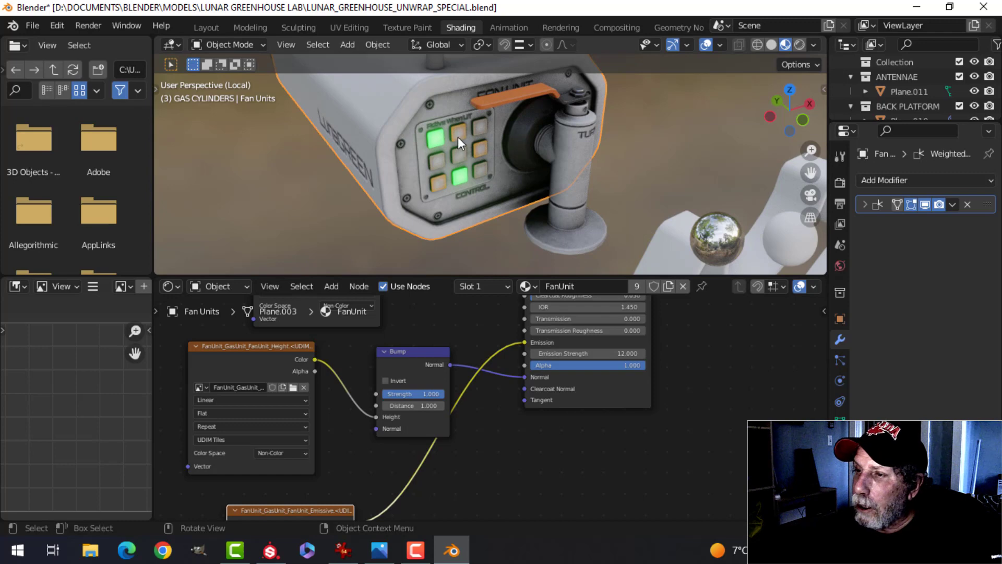
# Check the Bloom option in the Eevee render settings and inspect the fan unit's emissive buttons.
pyautogui.click(838, 182)
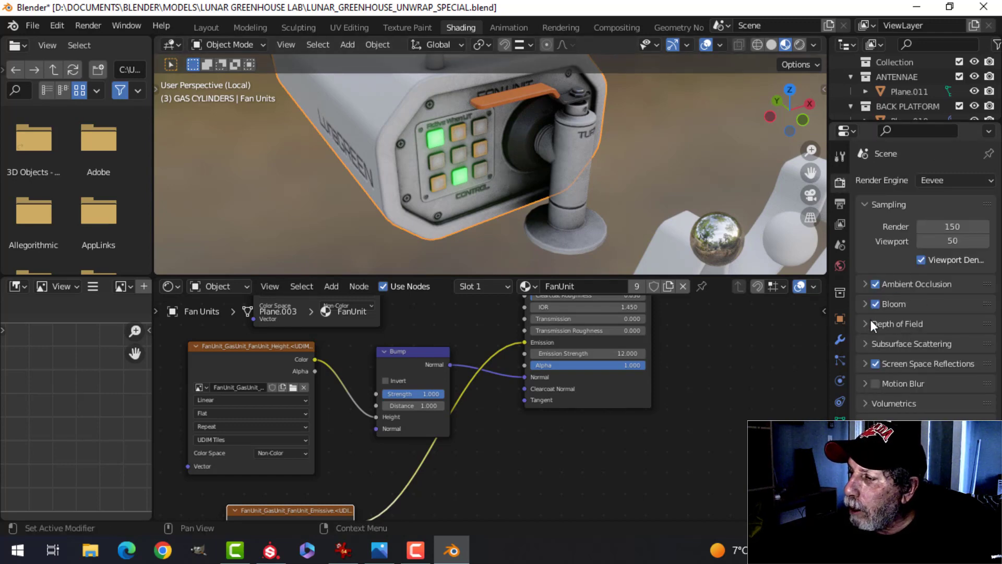
pyautogui.moveTo(503, 199); pyautogui.dragTo(553, 157, button='middle')
pyautogui.scroll(6, 507, 204)
pyautogui.scroll(-5, 502, 202)
# Select the gas cylinder and add an Image Texture node beside the Principled BSDF in its GasUnit material.
pyautogui.click(612, 117)
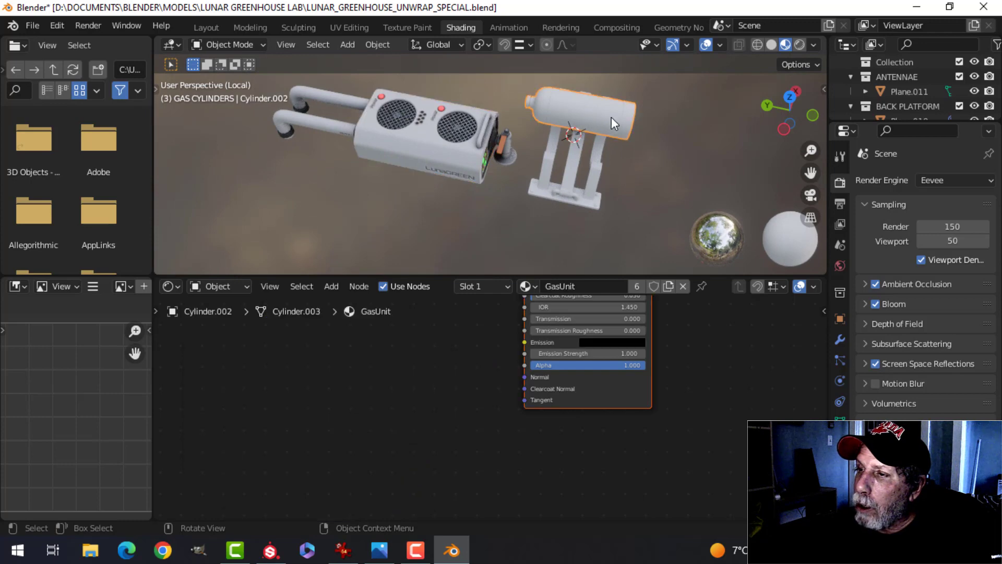
pyautogui.scroll(-4, 471, 349)
pyautogui.moveTo(466, 356); pyautogui.dragTo(516, 459, button='middle')
pyautogui.moveTo(481, 398)
pyautogui.mouseDown(button='middle')
pyautogui.moveTo(519, 460)
pyautogui.moveTo(512, 434)
pyautogui.mouseUp(button='middle')
pyautogui.hotkey('shift', 'a')
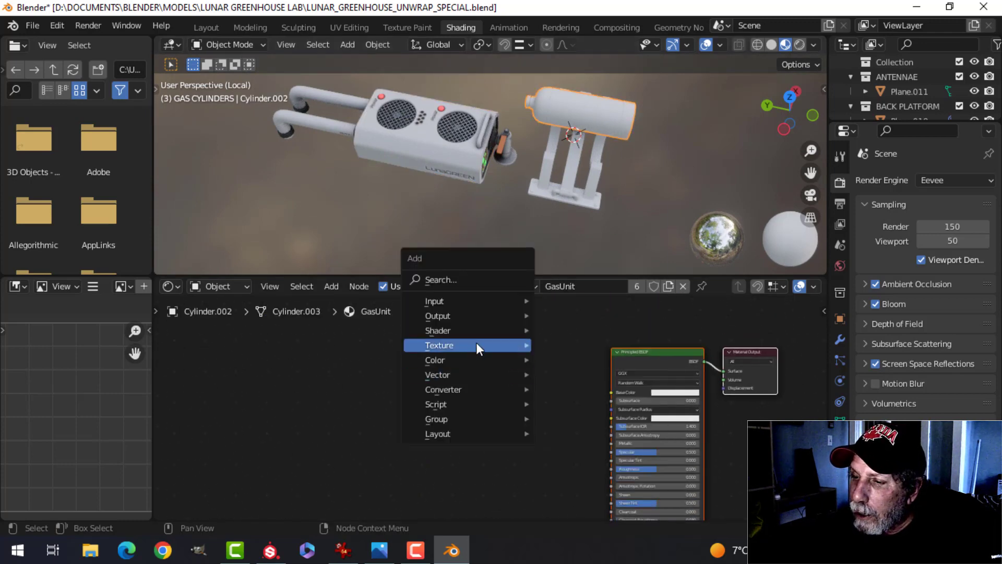
pyautogui.moveTo(476, 342)
pyautogui.click(588, 225)
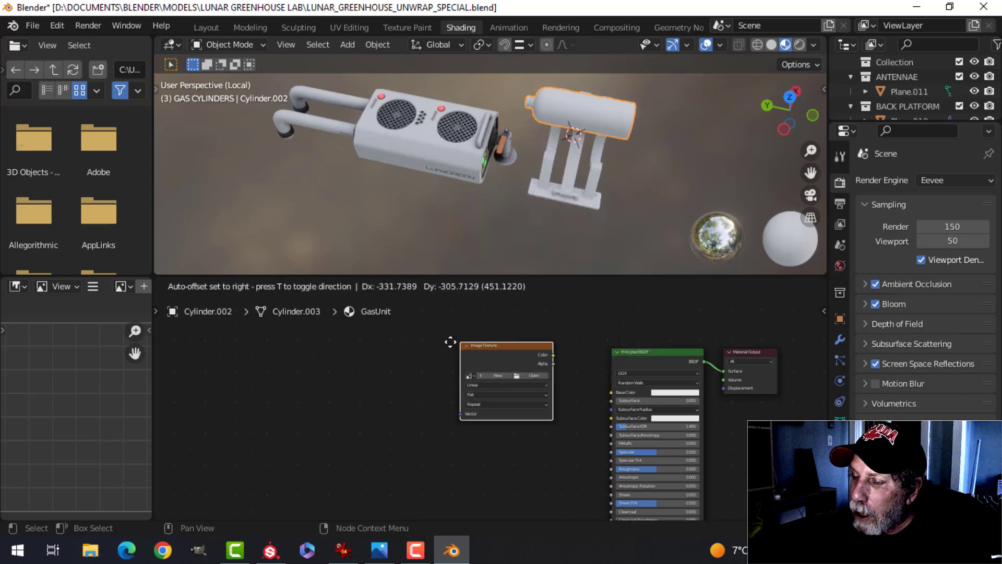
pyautogui.click(531, 382)
# Load FanUnit_GasUnit_GasUnit_BaseColor.1001.png from the TEXTURES folder into the new Image Texture node.
pyautogui.click(502, 349)
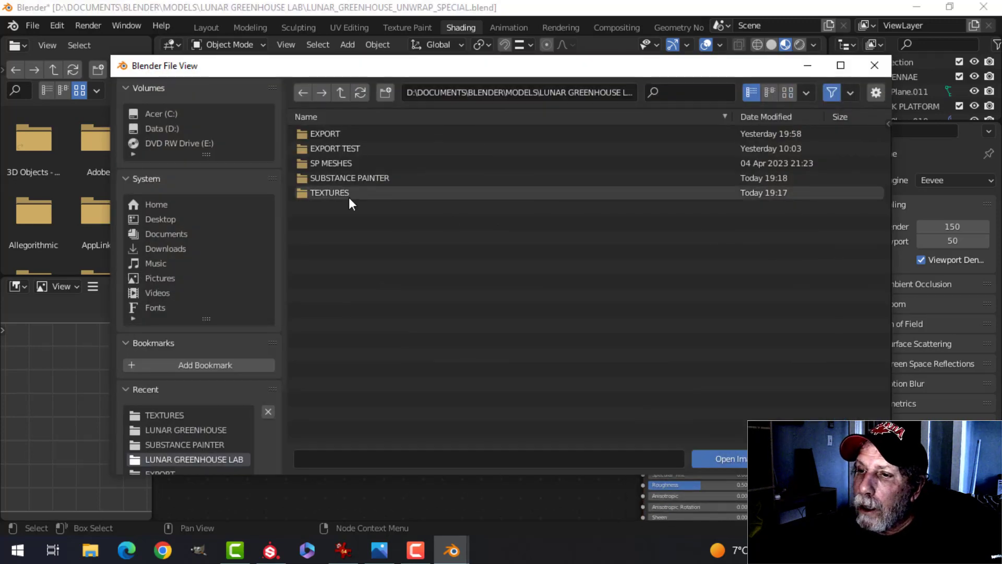
pyautogui.click(334, 194)
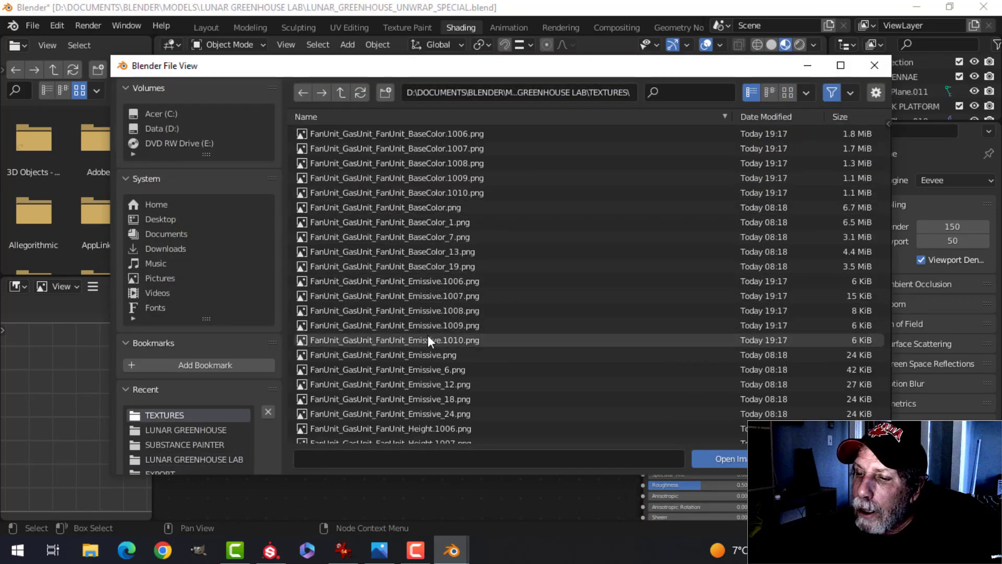
pyautogui.scroll(-15, 386, 360)
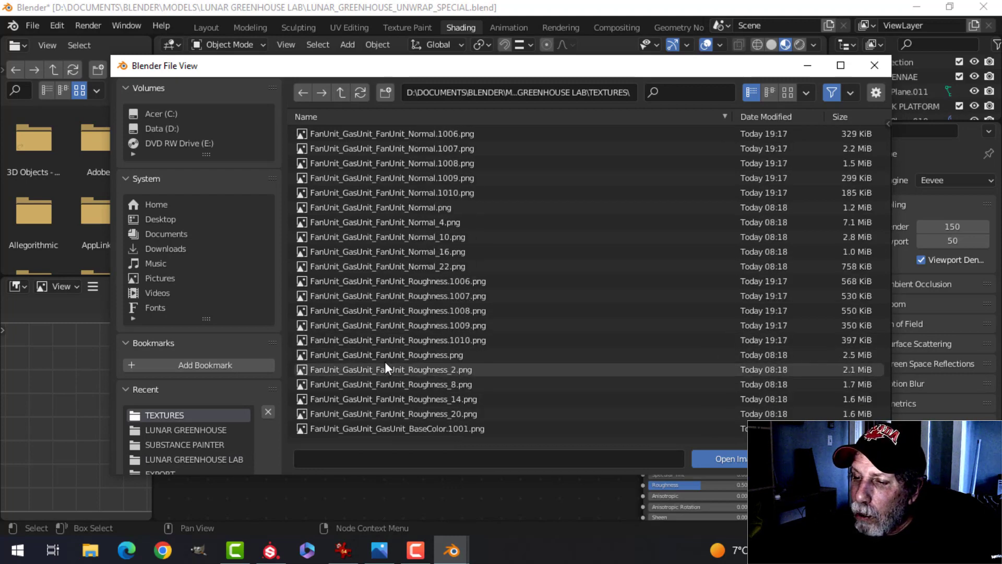
pyautogui.scroll(-2, 386, 364)
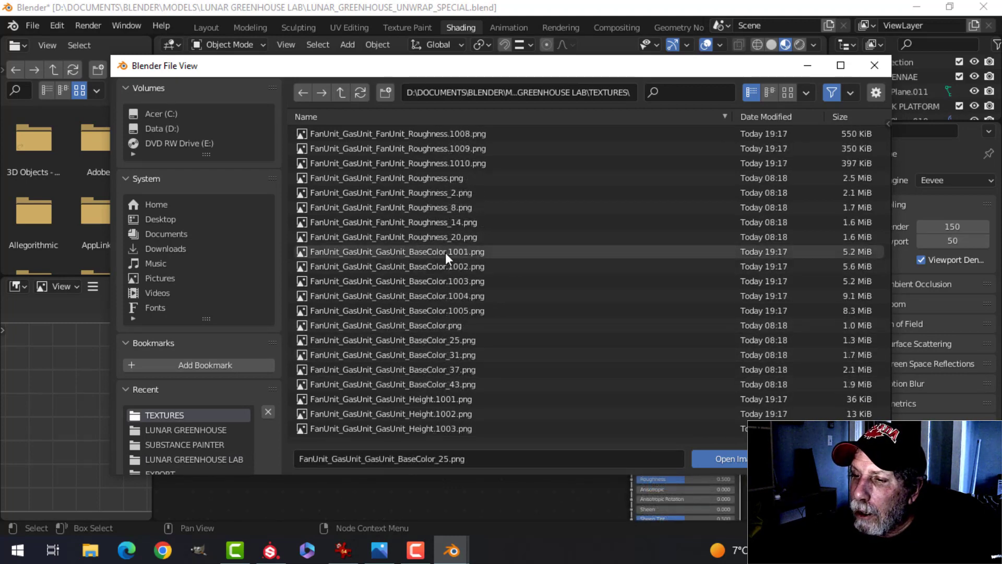
pyautogui.click(445, 253)
pyautogui.click(722, 460)
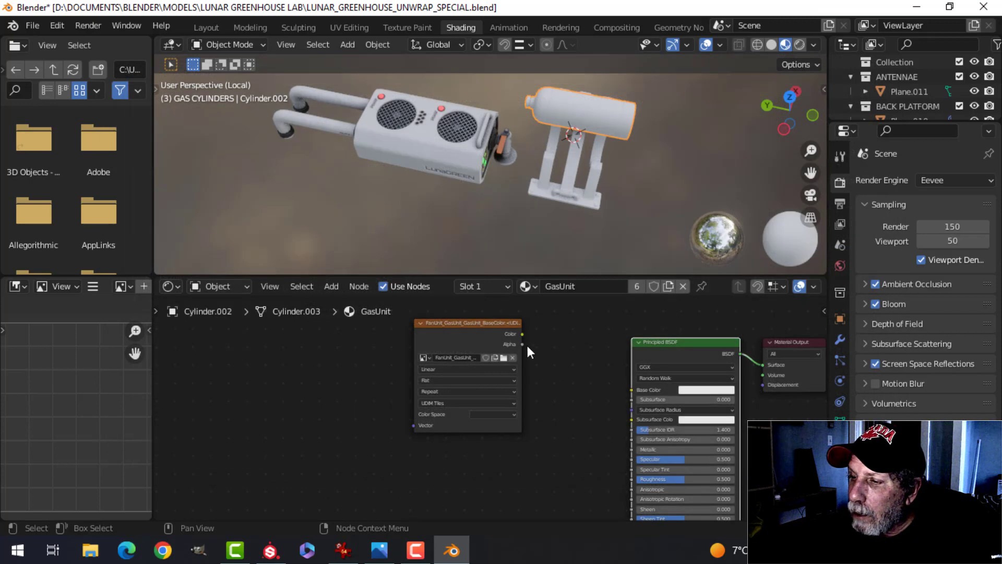
# Connect the base color image's Color output to the GasUnit Principled BSDF's Base Color input and inspect the gas cylinder.
pyautogui.moveTo(522, 334); pyautogui.dragTo(637, 389)
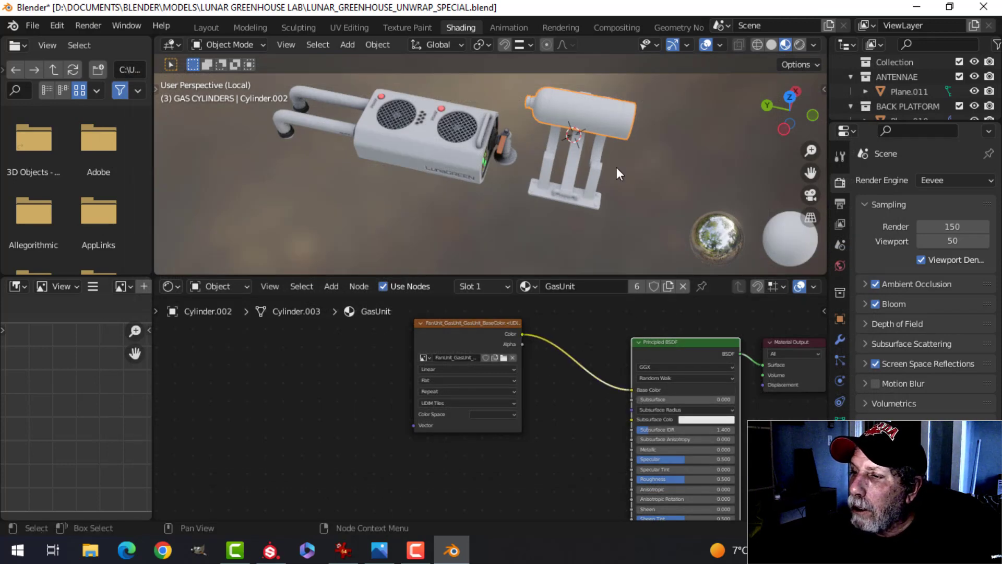
pyautogui.scroll(3, 599, 148)
pyautogui.scroll(-2, 599, 146)
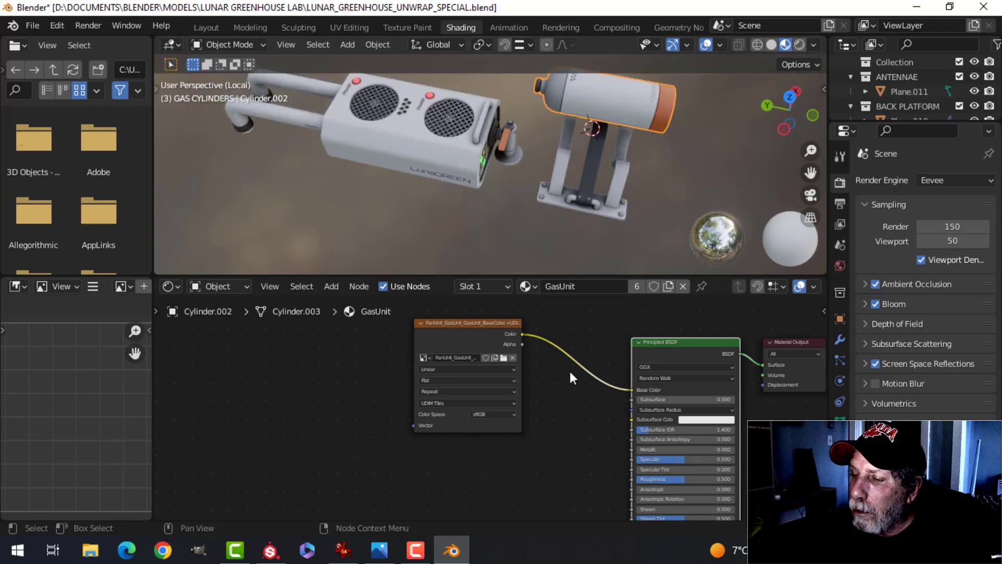
# Move the GasUnit base color image node slightly up and place a duplicate of it below.
pyautogui.scroll(1, 488, 428)
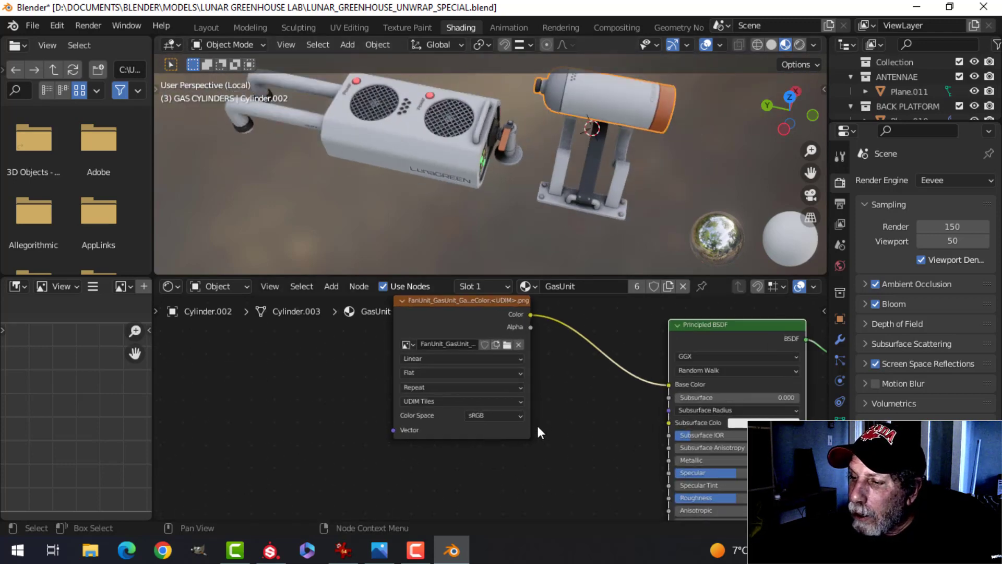
pyautogui.scroll(-3, 538, 431)
pyautogui.moveTo(481, 360); pyautogui.dragTo(486, 331)
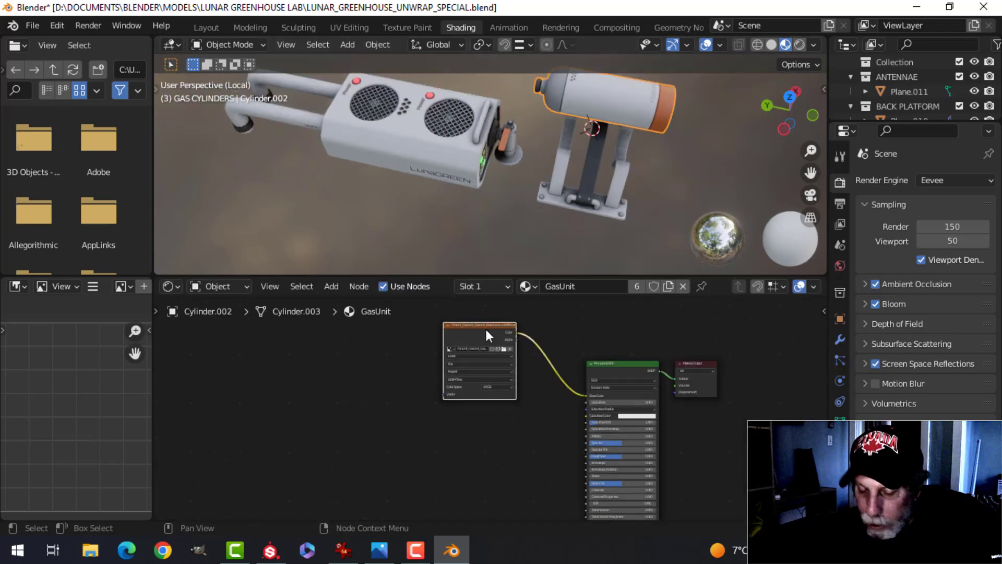
pyautogui.hotkey('shift', 'd')
pyautogui.click(485, 431)
pyautogui.scroll(4, 485, 430)
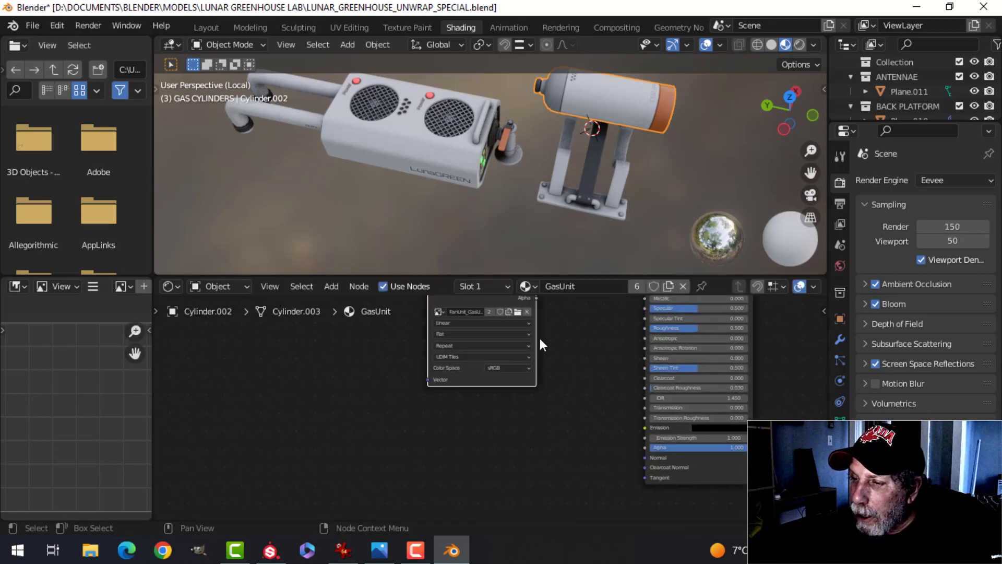
# Load FanUnit_GasUnit_GasUnit_Metallic.1001.png from the TEXTURES folder into the duplicated Image Texture node.
pyautogui.click(493, 377)
pyautogui.scroll(-6, 452, 303)
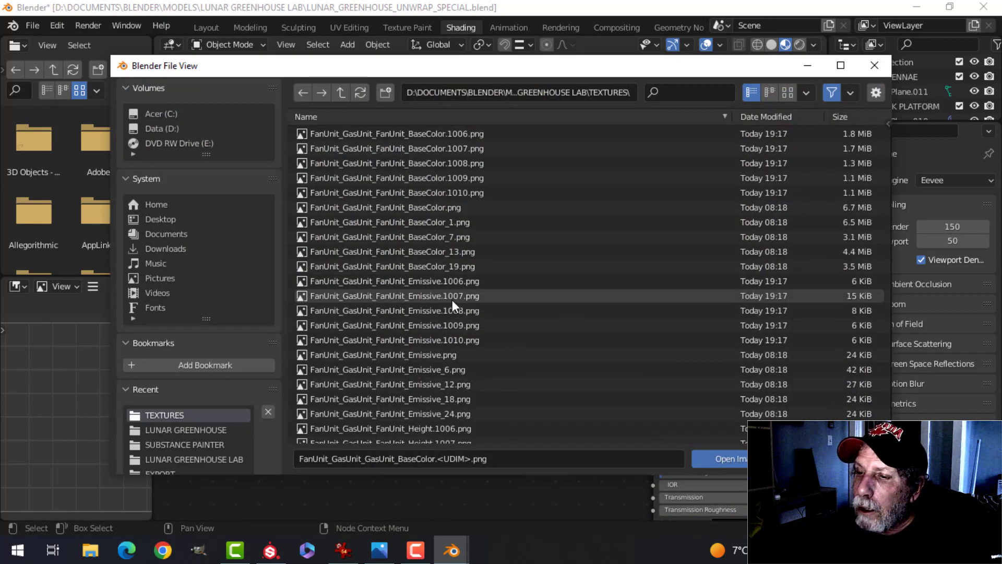
pyautogui.scroll(-10, 446, 306)
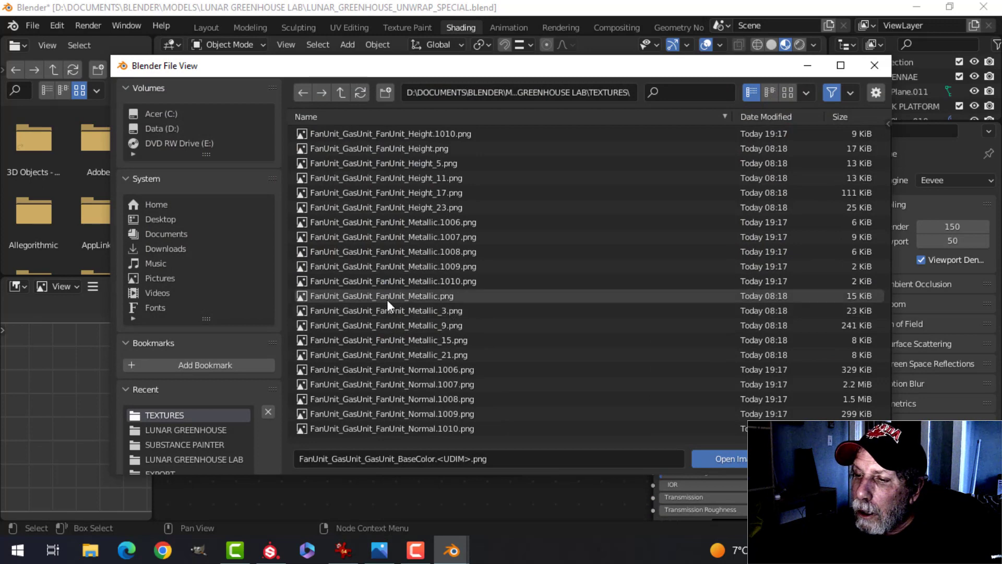
pyautogui.scroll(-8, 450, 309)
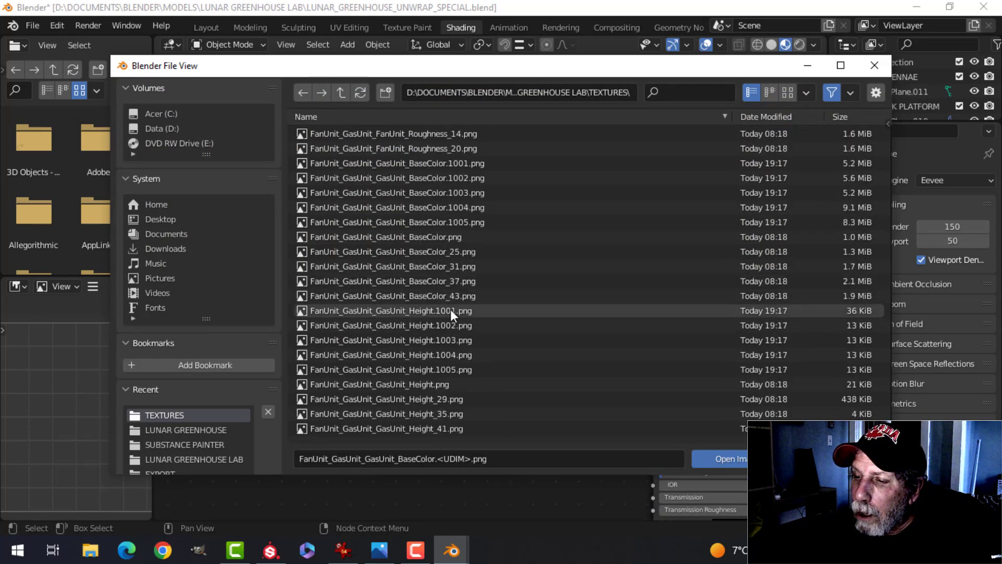
pyautogui.click(443, 251)
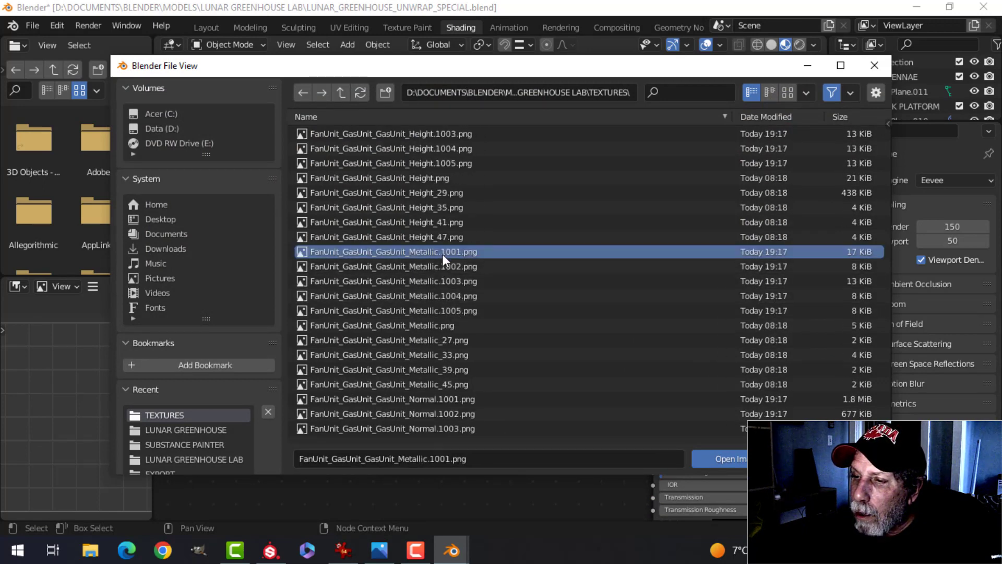
pyautogui.click(721, 458)
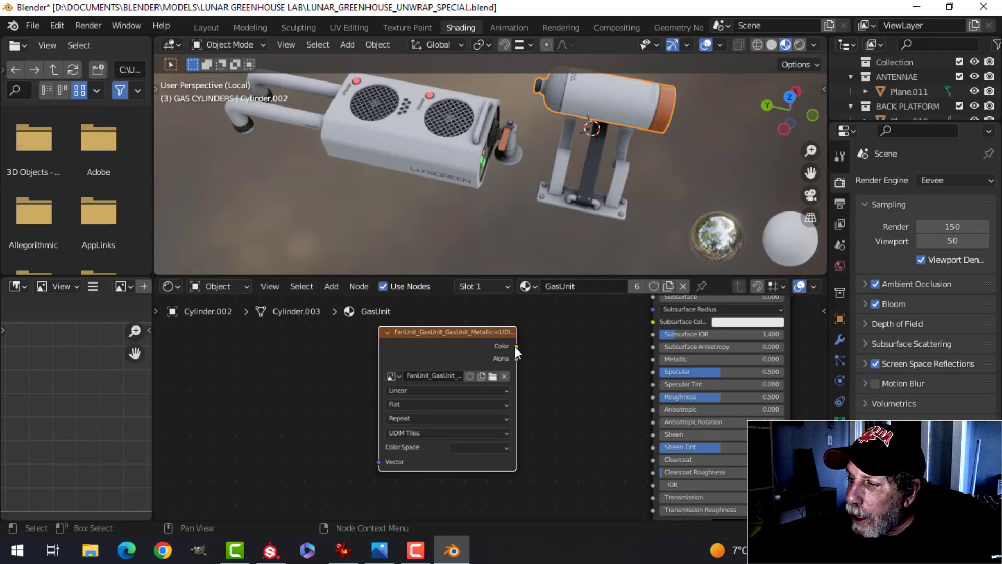
# Connect the metallic image's Color output to the Principled BSDF's Metallic input and set the image's color space to Non-Color.
pyautogui.moveTo(515, 346); pyautogui.dragTo(653, 359)
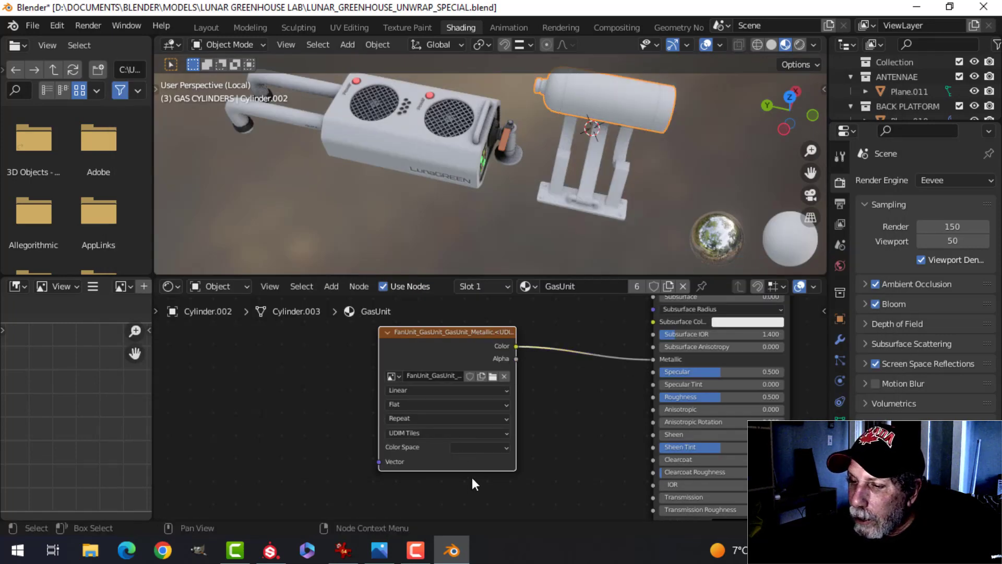
pyautogui.click(479, 446)
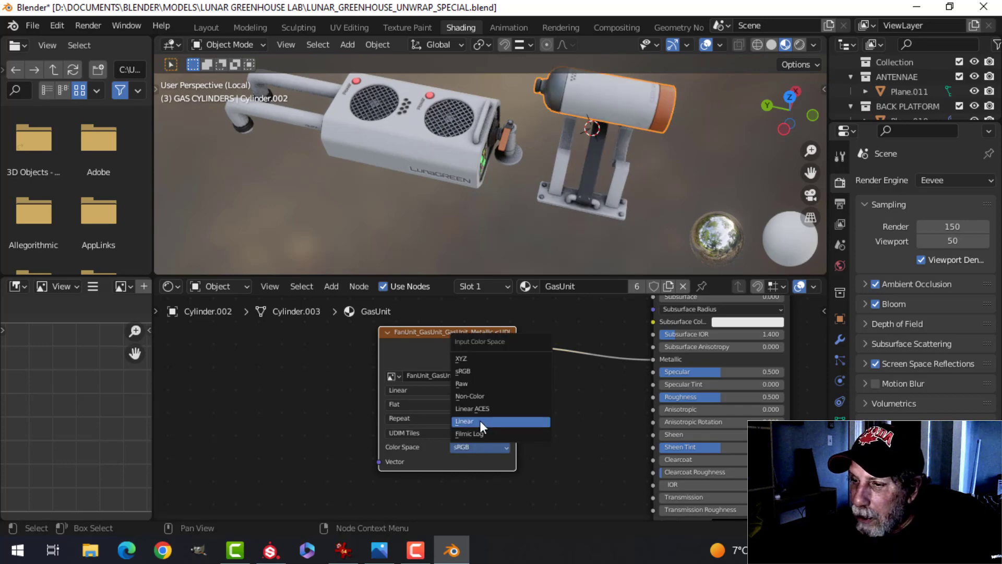
pyautogui.click(478, 396)
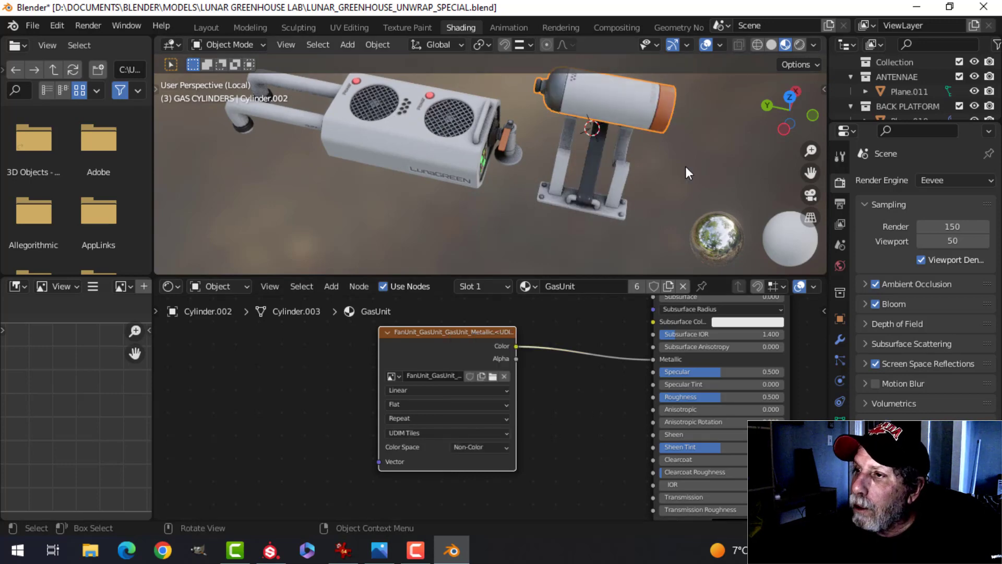
pyautogui.scroll(2, 597, 167)
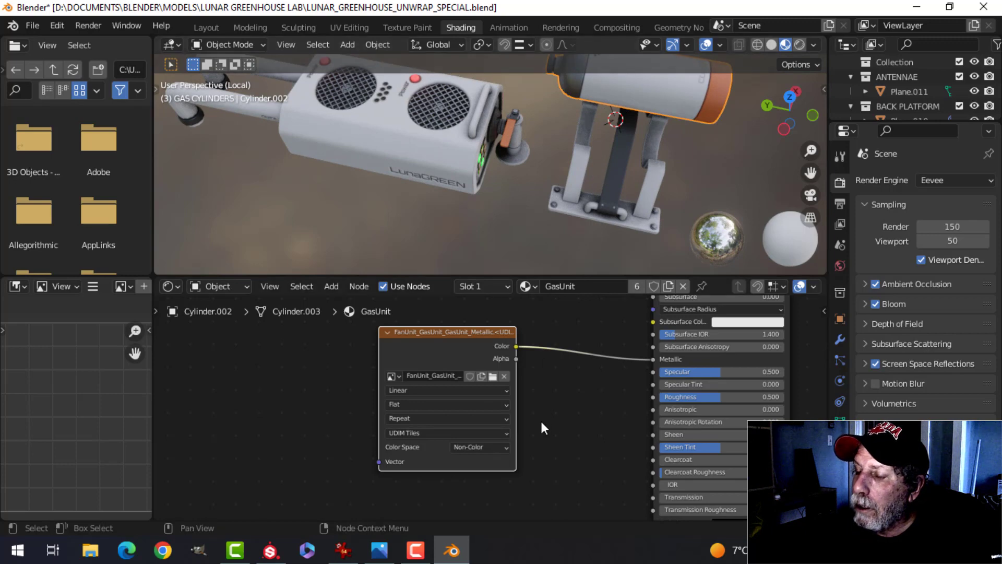
# Move the GasUnit metallic image node slightly up and place a duplicate of it below.
pyautogui.scroll(-4, 540, 419)
pyautogui.moveTo(474, 381); pyautogui.dragTo(476, 368)
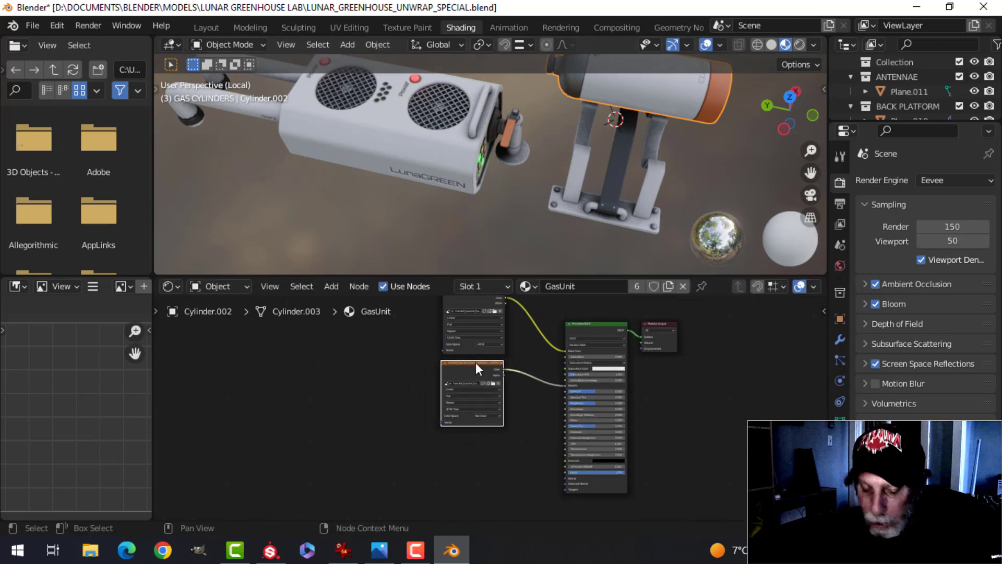
pyautogui.hotkey('shift', 'd')
pyautogui.click(477, 440)
# Load FanUnit_GasUnit_GasUnit_Roughness.1001.png from the TEXTURES folder into the duplicate of the metallic image node.
pyautogui.scroll(5, 508, 459)
pyautogui.moveTo(526, 487); pyautogui.dragTo(514, 375, button='middle')
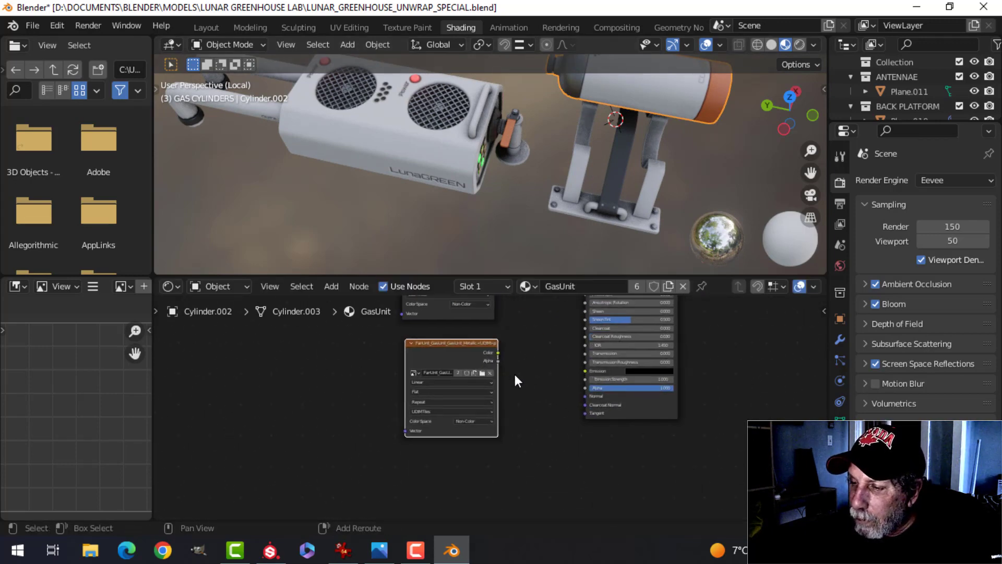
pyautogui.scroll(1, 515, 374)
pyautogui.click(488, 361)
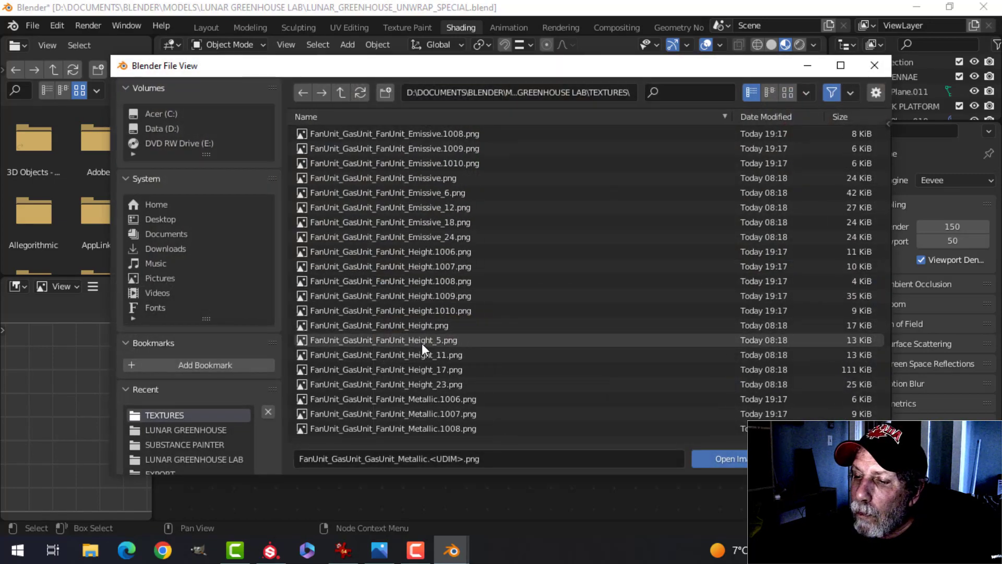
pyautogui.scroll(-15, 423, 347)
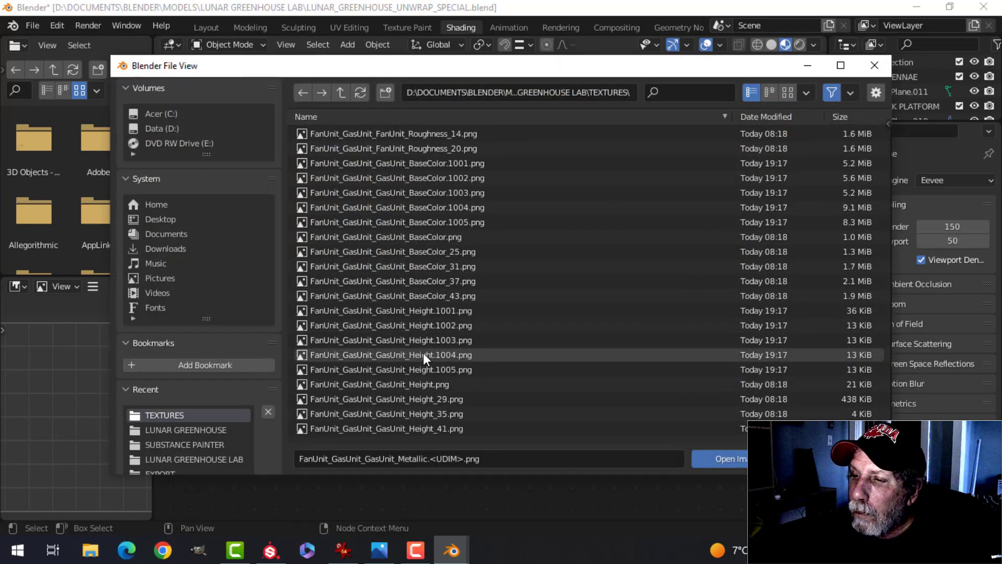
pyautogui.scroll(-10, 424, 352)
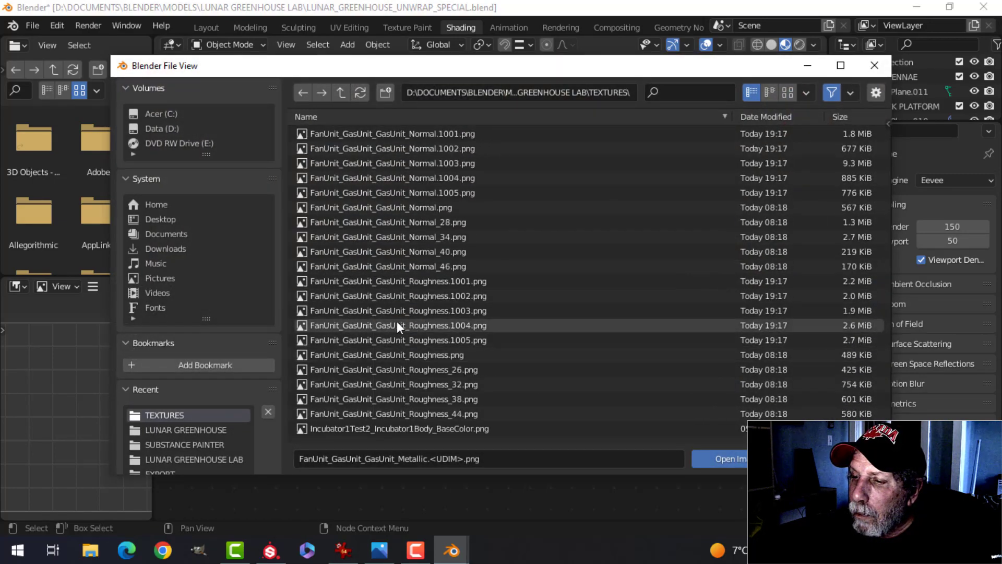
pyautogui.click(463, 280)
pyautogui.click(732, 462)
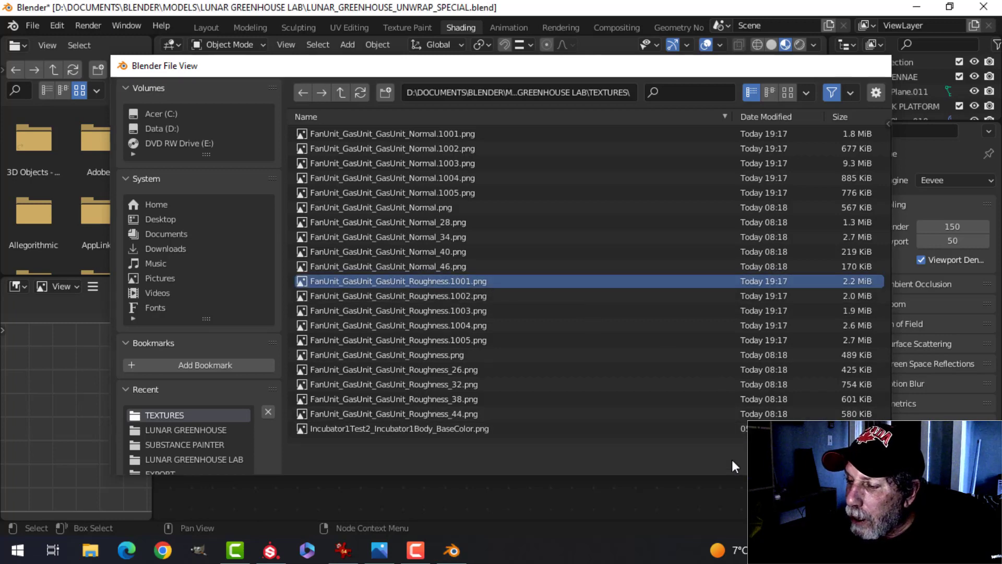
# Connect the roughness image's Color output to the Principled BSDF's Roughness input and set its color space to Non-Color.
pyautogui.moveTo(549, 343); pyautogui.dragTo(488, 422, button='middle')
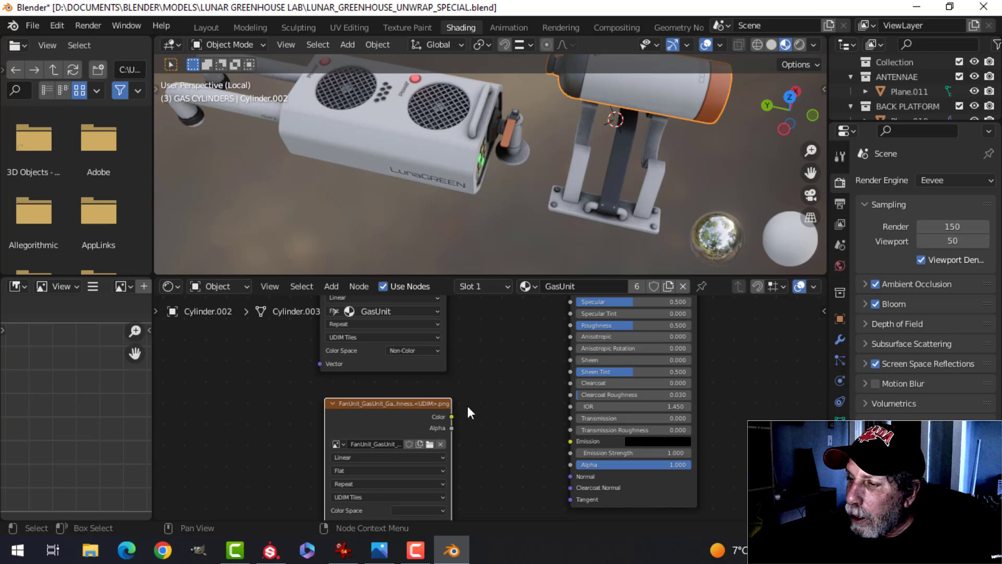
pyautogui.moveTo(452, 416); pyautogui.dragTo(570, 325)
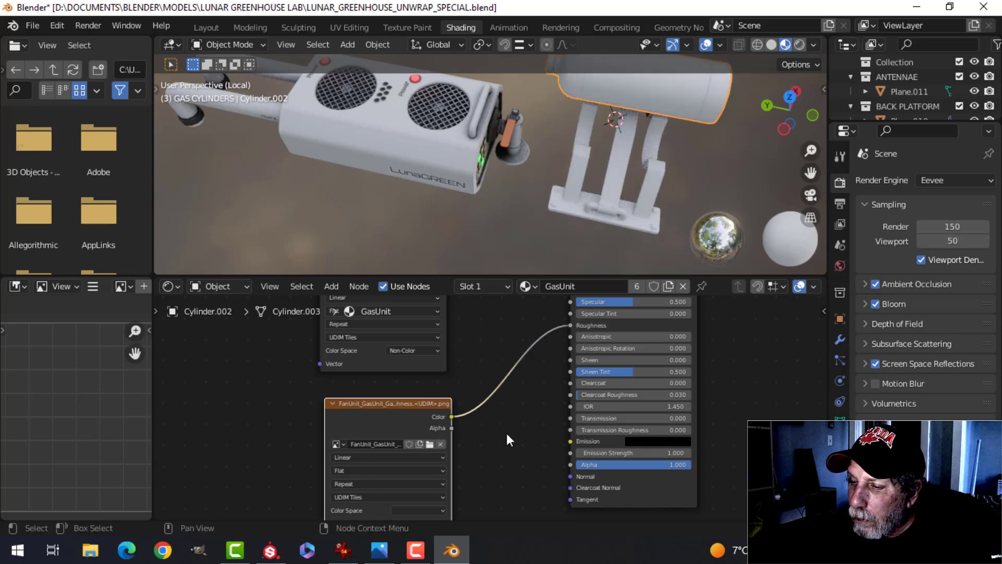
pyautogui.scroll(-3, 502, 475)
pyautogui.moveTo(503, 476); pyautogui.dragTo(524, 393, button='middle')
pyautogui.scroll(3, 456, 420)
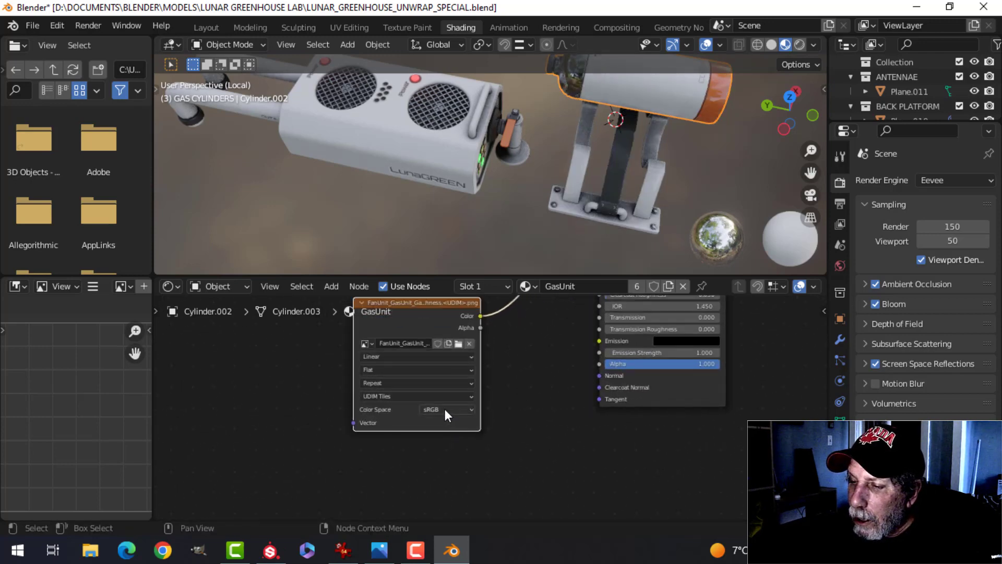
pyautogui.click(445, 410)
pyautogui.click(449, 455)
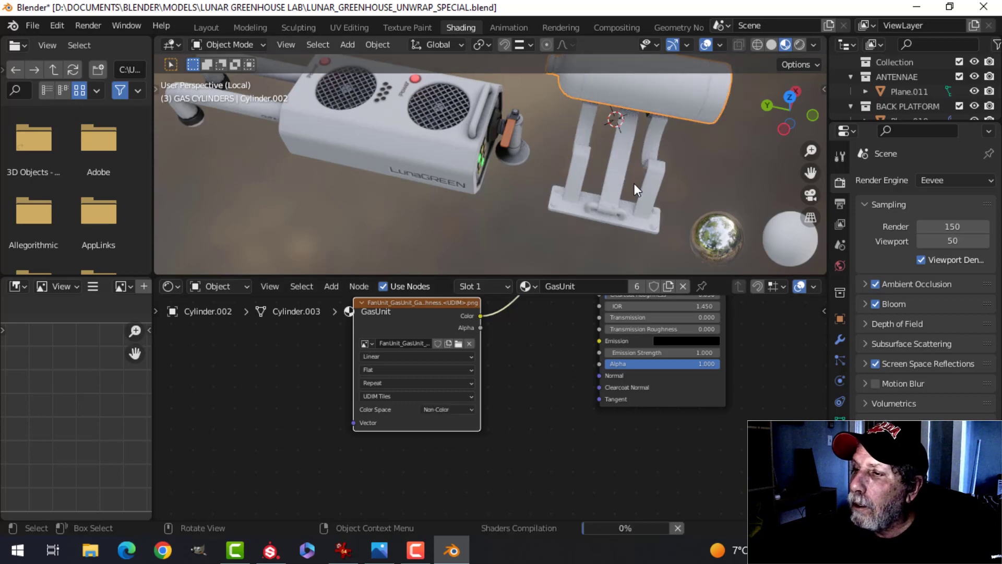
# Examine the fan unit and gas cylinder from other angles with the metallic and roughness maps applied.
pyautogui.scroll(-3, 634, 183)
pyautogui.moveTo(637, 176); pyautogui.dragTo(558, 186, button='middle')
pyautogui.scroll(-3, 549, 185)
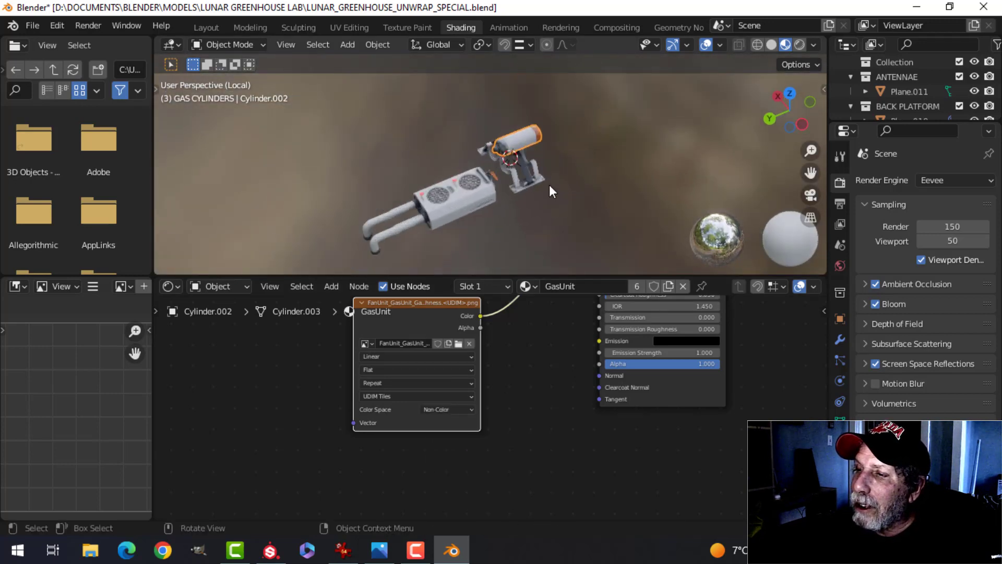
pyautogui.scroll(5, 549, 185)
pyautogui.scroll(-5, 554, 174)
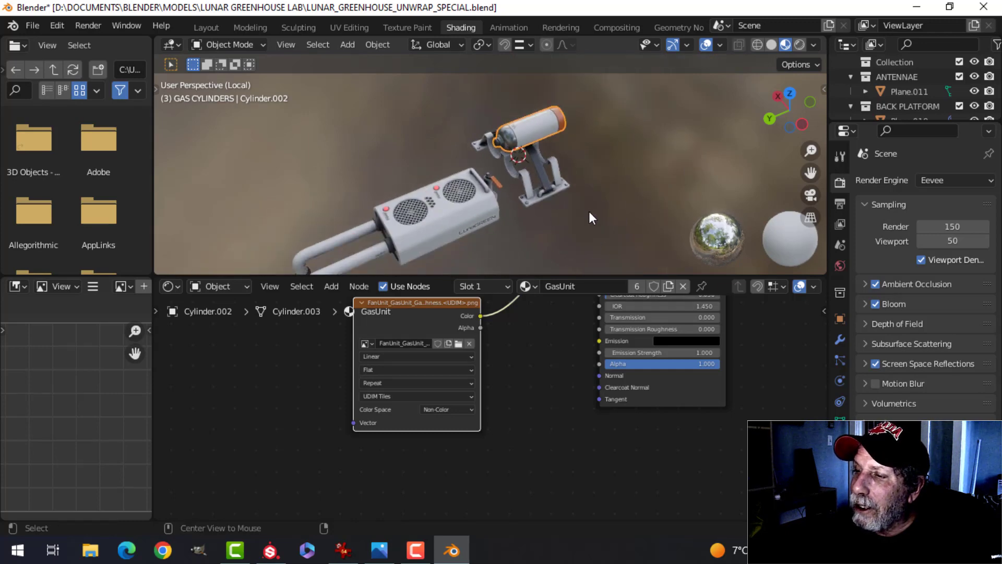
pyautogui.keyDown('alt'); pyautogui.moveTo(589, 211); pyautogui.dragTo(564, 197, button='middle'); pyautogui.keyUp('alt')
# Duplicate the GasUnit roughness image node and place the copy below it.
pyautogui.scroll(-2, 546, 364)
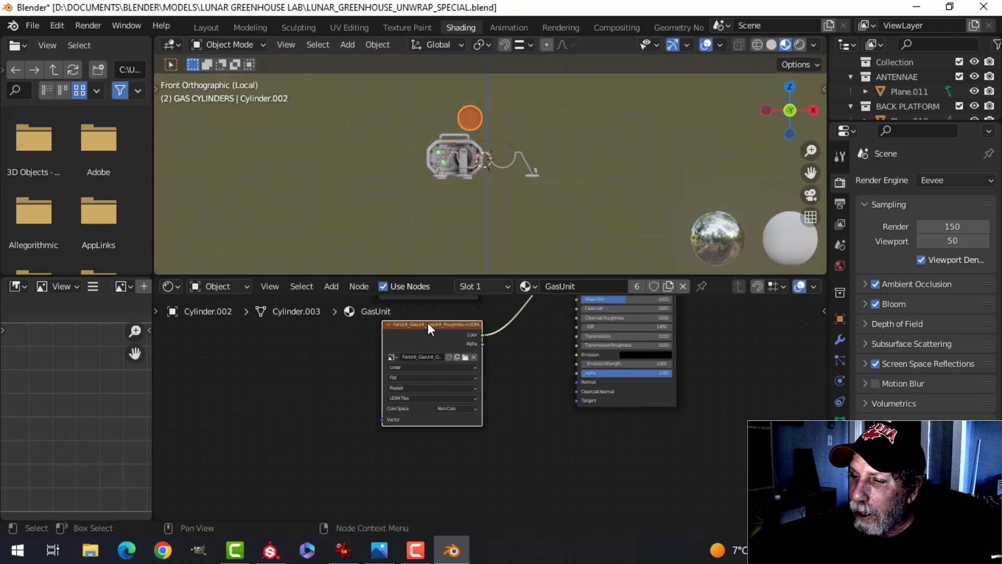
pyautogui.hotkey('shift', 'd')
pyautogui.click(441, 443)
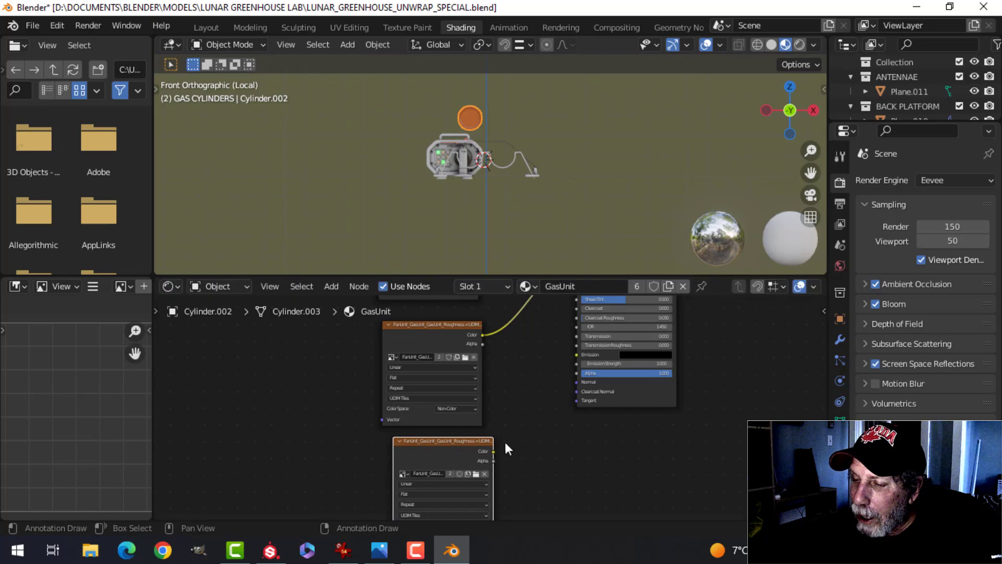
pyautogui.keyDown('shift'); pyautogui.moveTo(532, 455); pyautogui.dragTo(534, 383, button='middle'); pyautogui.keyUp('shift')
pyautogui.scroll(1, 534, 384)
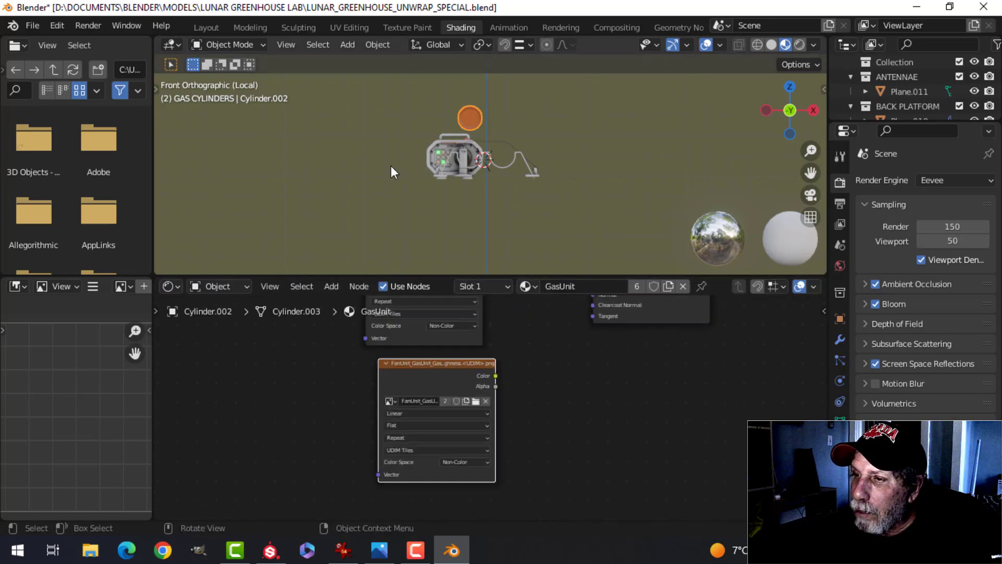
# Inspect the gas cylinder's surface and its support brackets up close in the 3D view.
pyautogui.moveTo(390, 165); pyautogui.dragTo(594, 228, button='middle')
pyautogui.scroll(-4, 569, 210)
pyautogui.scroll(9, 553, 206)
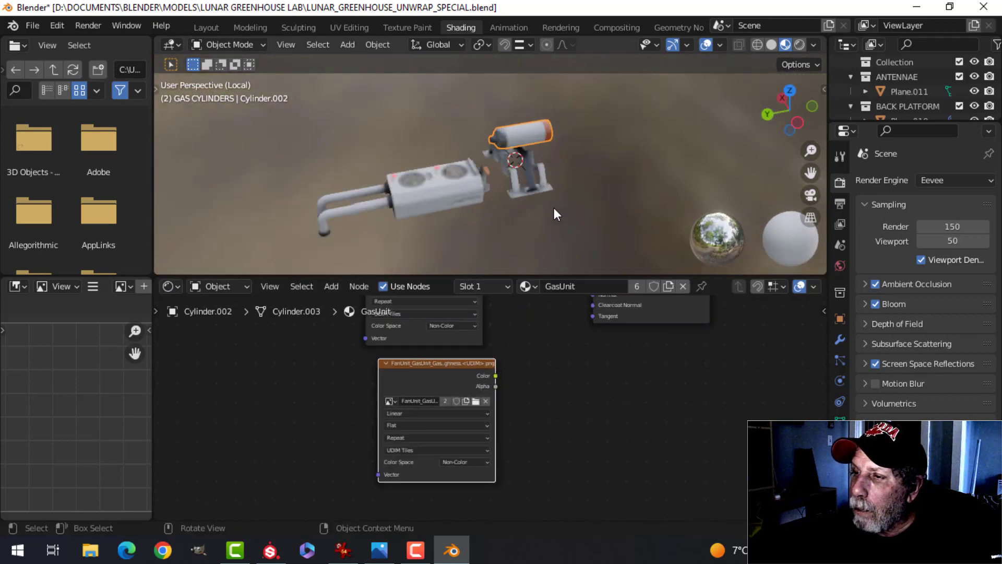
pyautogui.scroll(3, 552, 203)
pyautogui.keyDown('shift'); pyautogui.moveTo(588, 117); pyautogui.dragTo(559, 191, button='middle'); pyautogui.keyUp('shift')
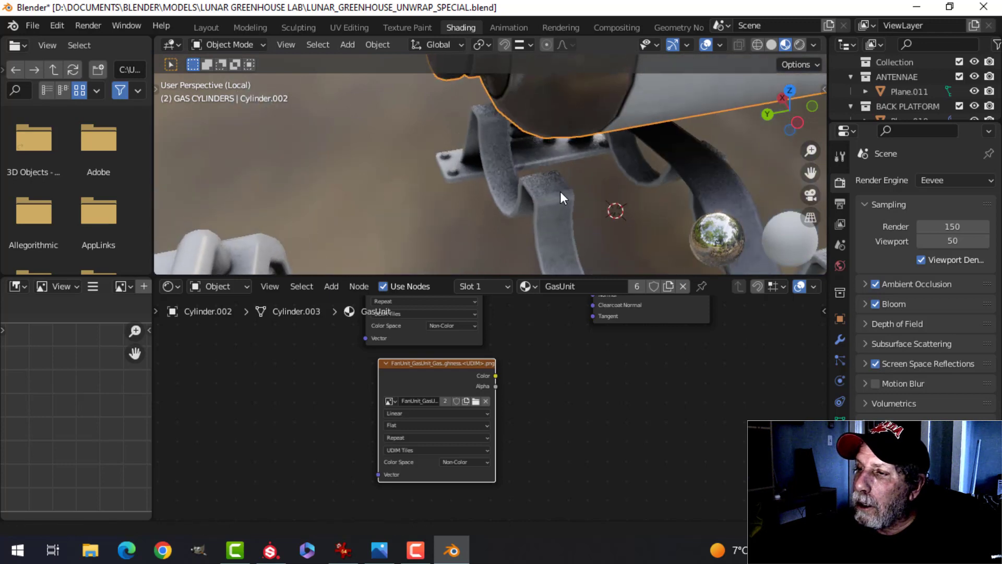
pyautogui.keyDown('shift'); pyautogui.moveTo(589, 139); pyautogui.dragTo(549, 193, button='middle'); pyautogui.keyUp('shift')
pyautogui.scroll(-4, 493, 236)
pyautogui.scroll(4, 512, 218)
pyautogui.scroll(-4, 499, 214)
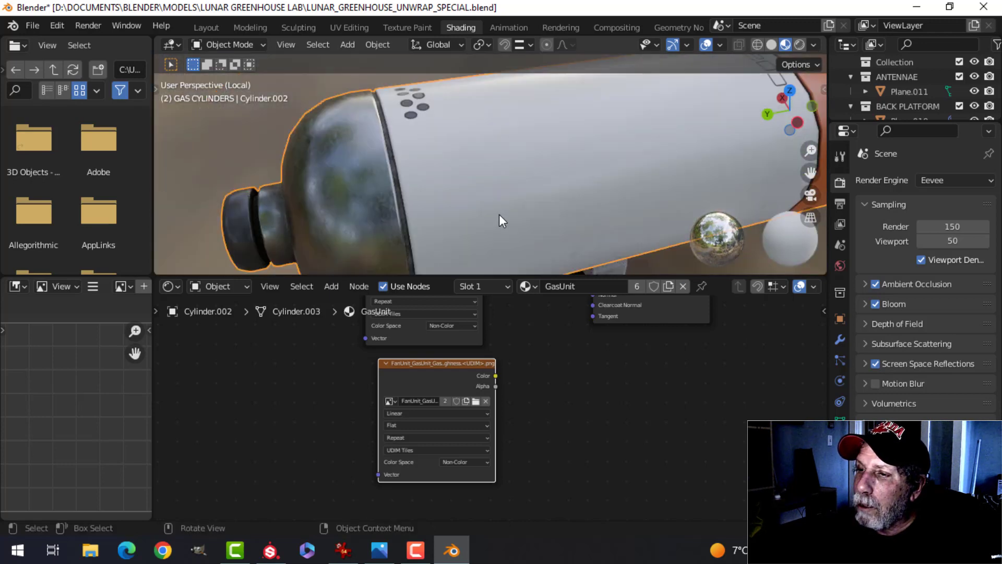
pyautogui.scroll(-2, 497, 211)
pyautogui.keyDown('shift'); pyautogui.moveTo(539, 206); pyautogui.dragTo(426, 209, button='middle'); pyautogui.keyUp('shift')
# Load FanUnit_GasUnit_GasUnit_Height.1001.png from the TEXTURES folder into the duplicate of the roughness image node.
pyautogui.click(476, 401)
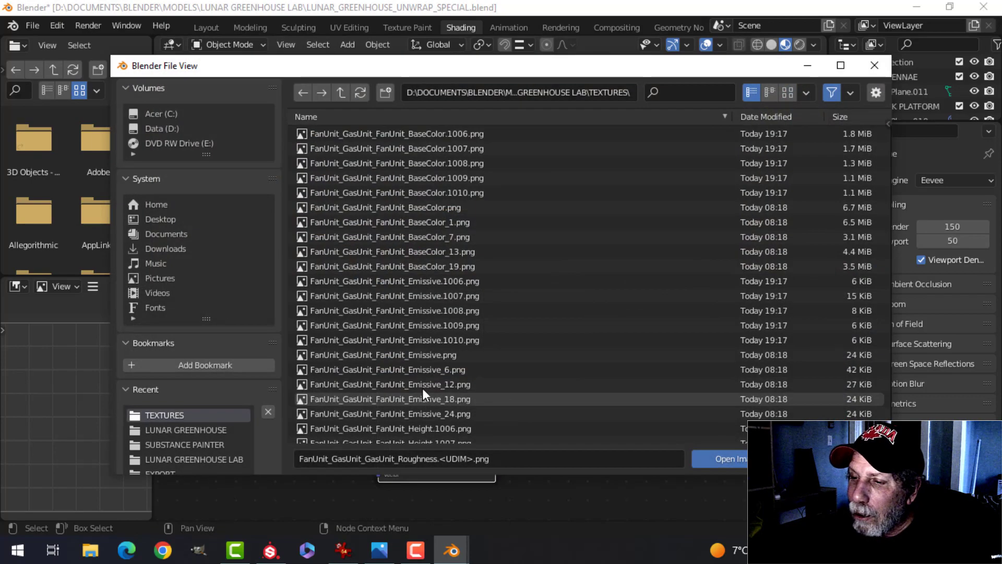
pyautogui.scroll(-10, 422, 388)
pyautogui.scroll(-8, 405, 357)
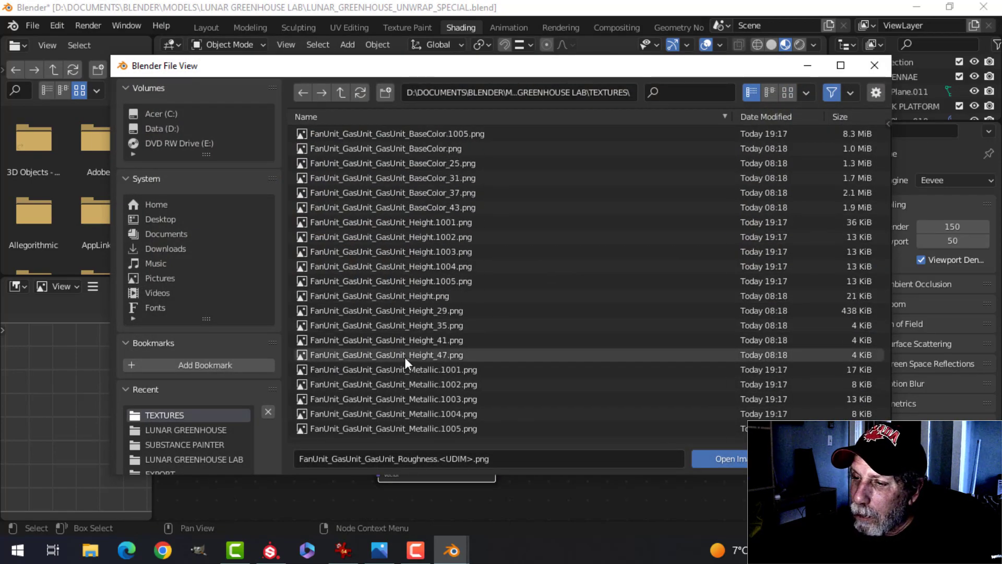
pyautogui.scroll(-8, 479, 337)
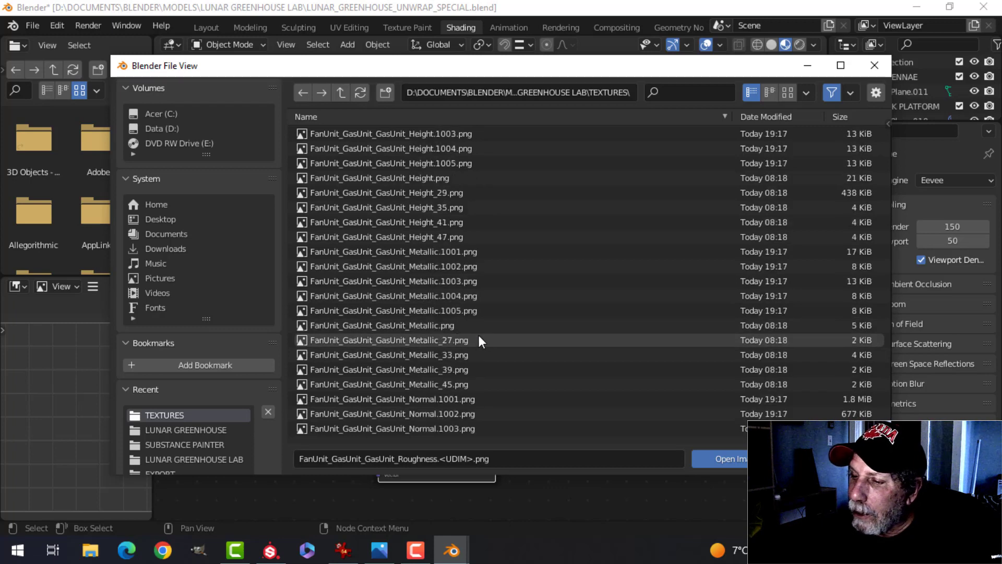
pyautogui.scroll(-8, 478, 337)
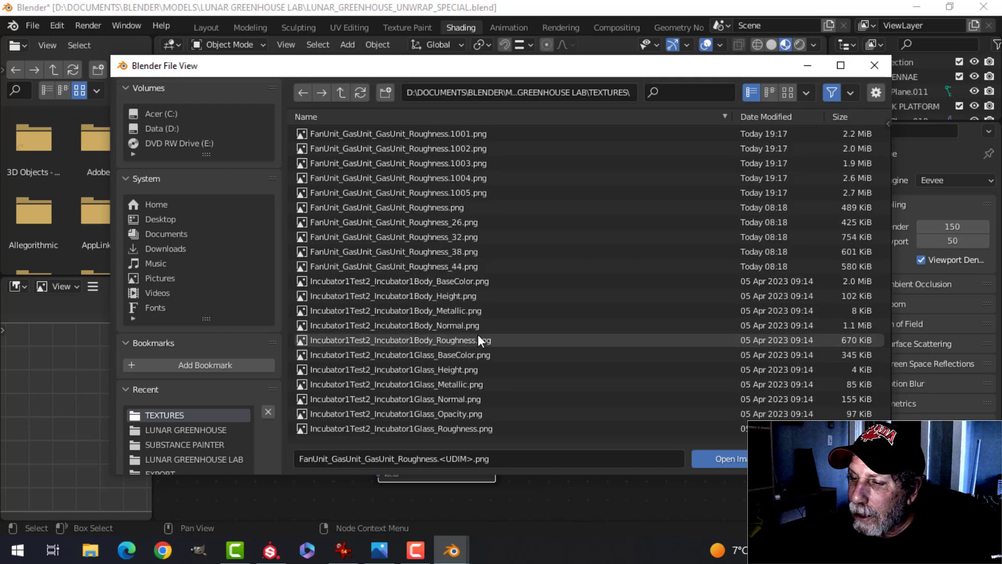
pyautogui.scroll(20, 478, 334)
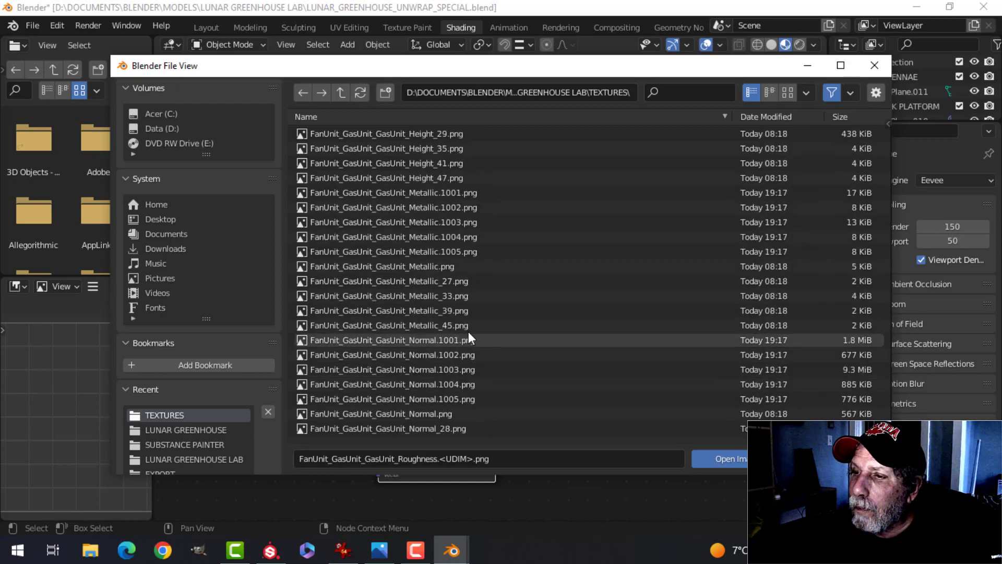
pyautogui.click(430, 193)
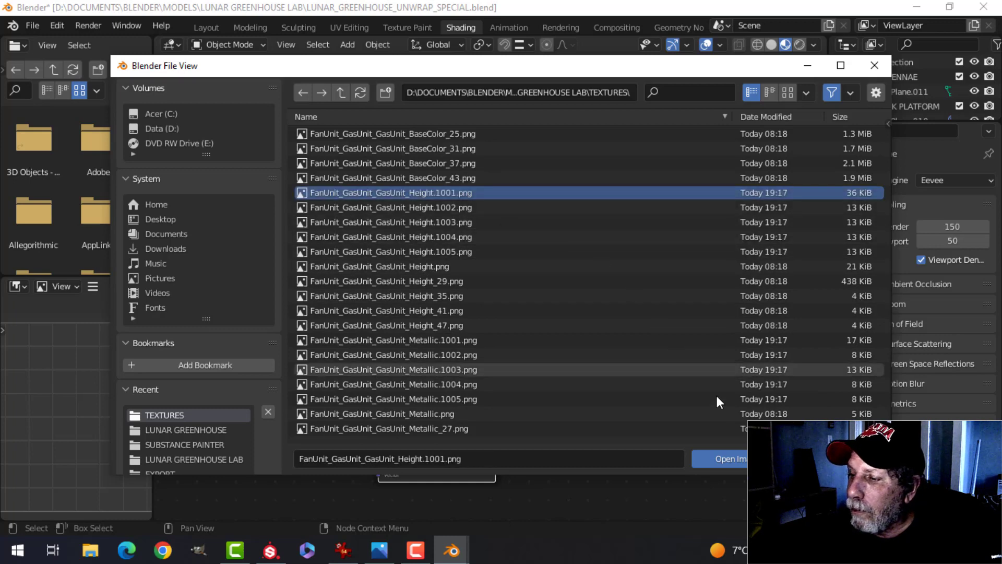
pyautogui.click(733, 457)
# Shift the GasUnit height image node slightly left and down, below the roughness image node.
pyautogui.scroll(-3, 581, 375)
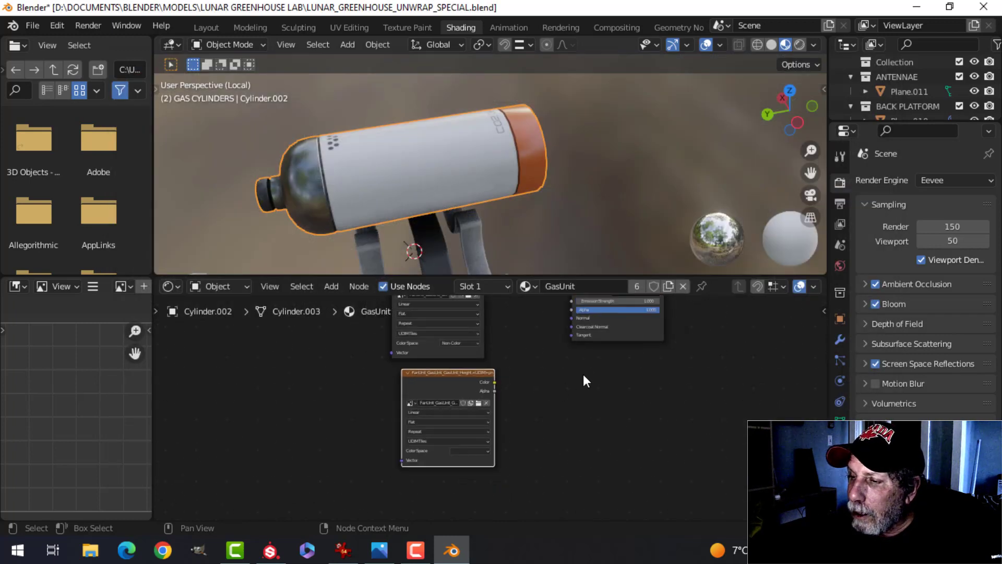
pyautogui.moveTo(436, 370); pyautogui.dragTo(415, 378)
pyautogui.scroll(2, 415, 378)
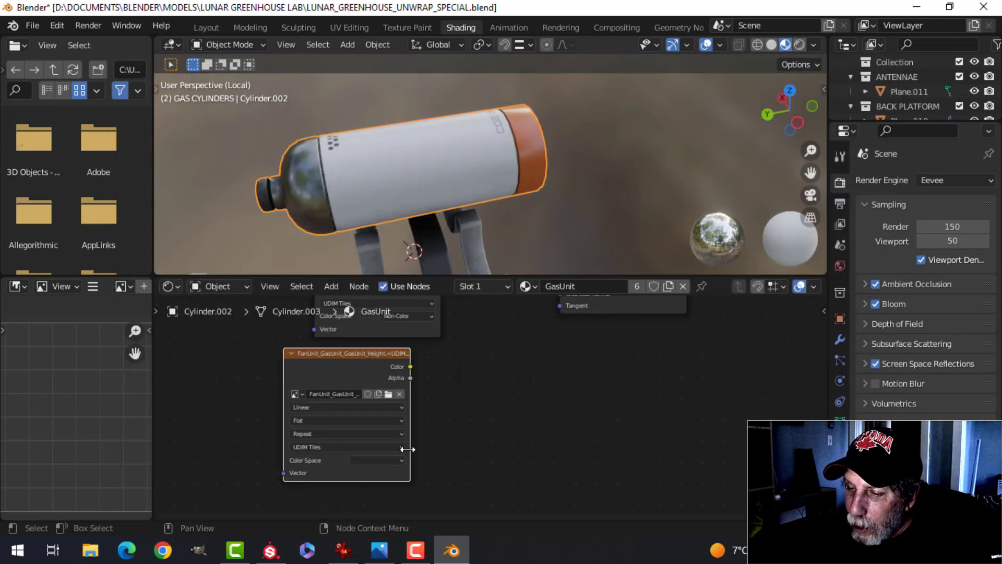
# Set the GasUnit height image's color space to Non-Color and add a Bump node beside it.
pyautogui.click(369, 460)
pyautogui.click(367, 412)
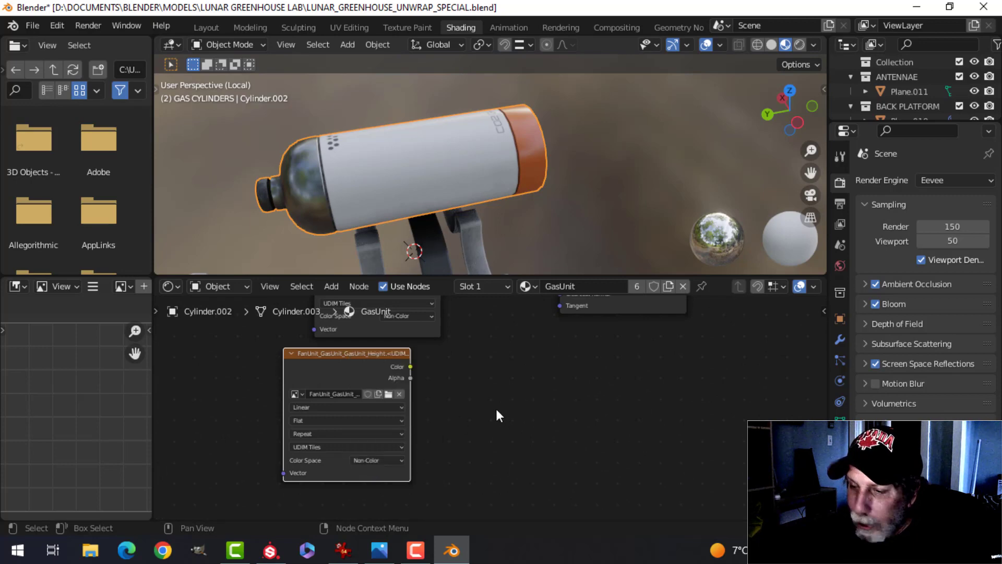
pyautogui.hotkey('shift', 'a')
pyautogui.moveTo(496, 407)
pyautogui.moveTo(478, 436)
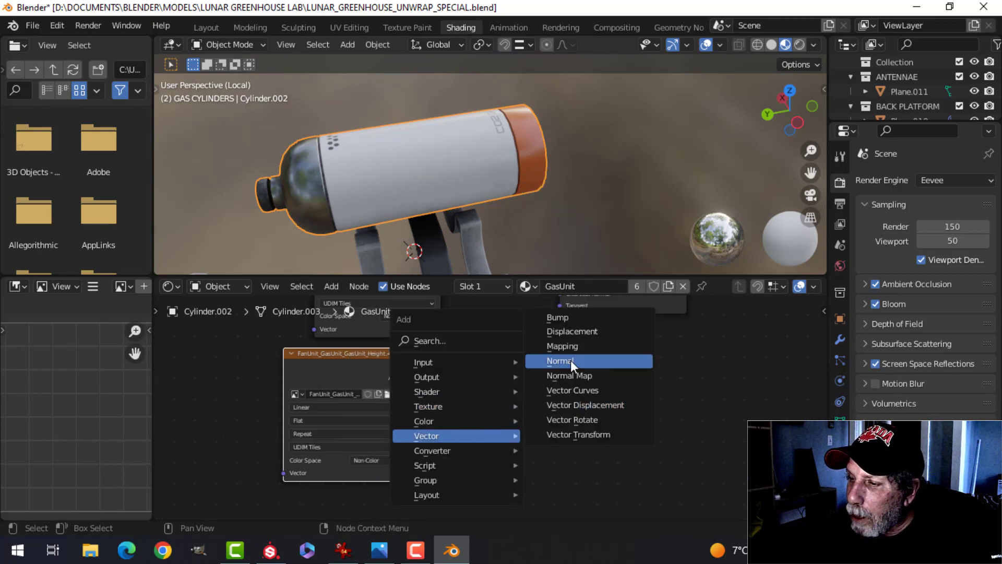
pyautogui.click(565, 318)
pyautogui.click(473, 371)
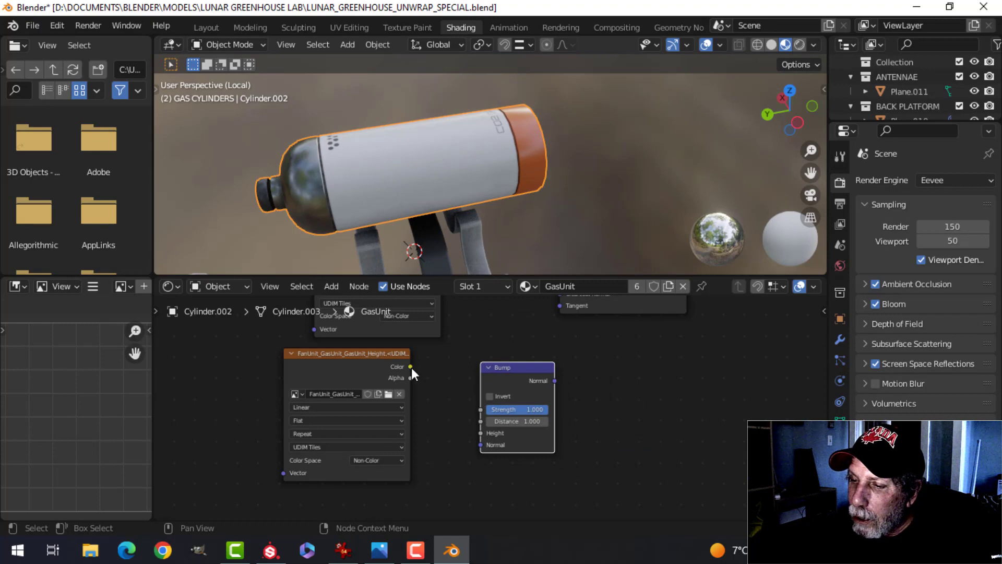
# Link the height image's Color to the Bump node's Height and the Bump's Normal output to the Principled BSDF's Normal input.
pyautogui.moveTo(411, 367); pyautogui.dragTo(480, 433)
pyautogui.scroll(-2, 694, 377)
pyautogui.moveTo(694, 377); pyautogui.dragTo(579, 431, button='middle')
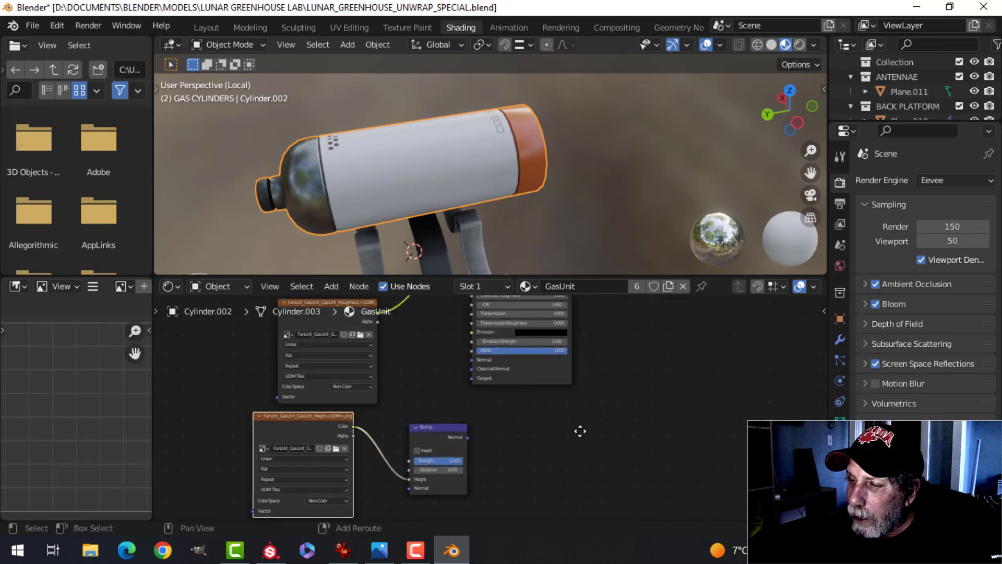
pyautogui.scroll(1, 511, 426)
pyautogui.moveTo(461, 443); pyautogui.dragTo(469, 354)
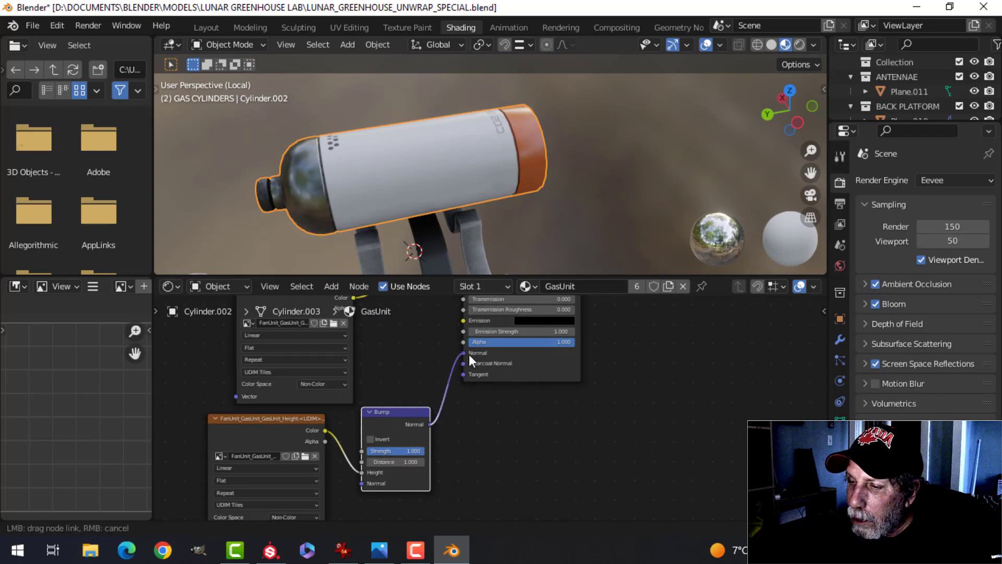
# Inspect the gas cylinder with its bump applied, then switch to the Layout workspace and examine the fan unit and cylinder surfaces.
pyautogui.scroll(5, 525, 158)
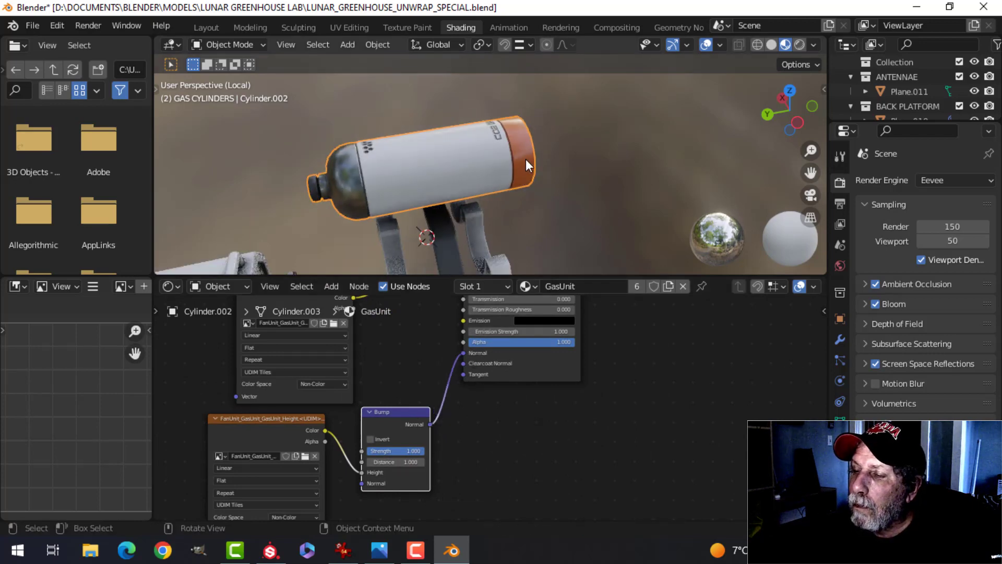
pyautogui.scroll(-5, 529, 155)
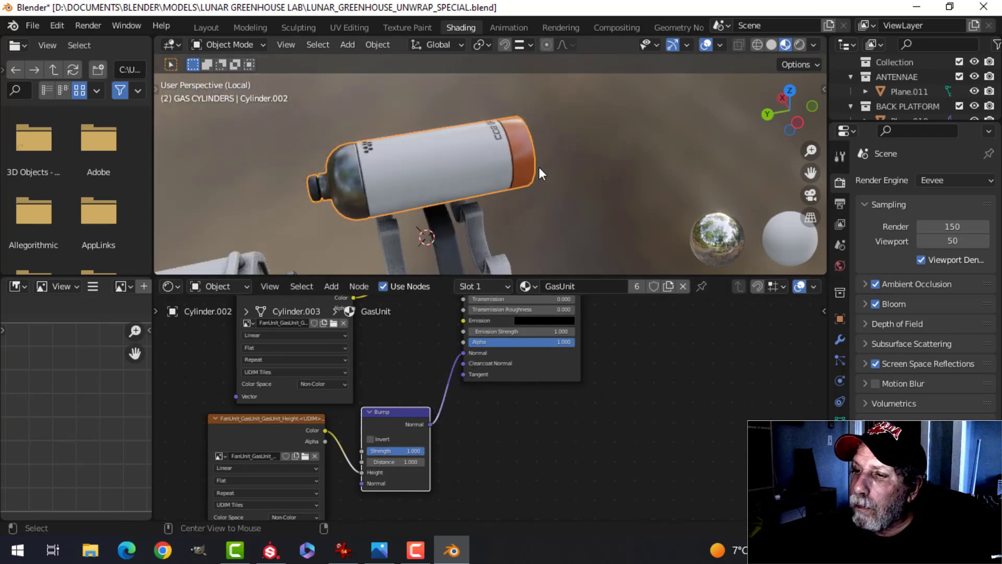
pyautogui.moveTo(539, 167); pyautogui.dragTo(533, 202, button='middle')
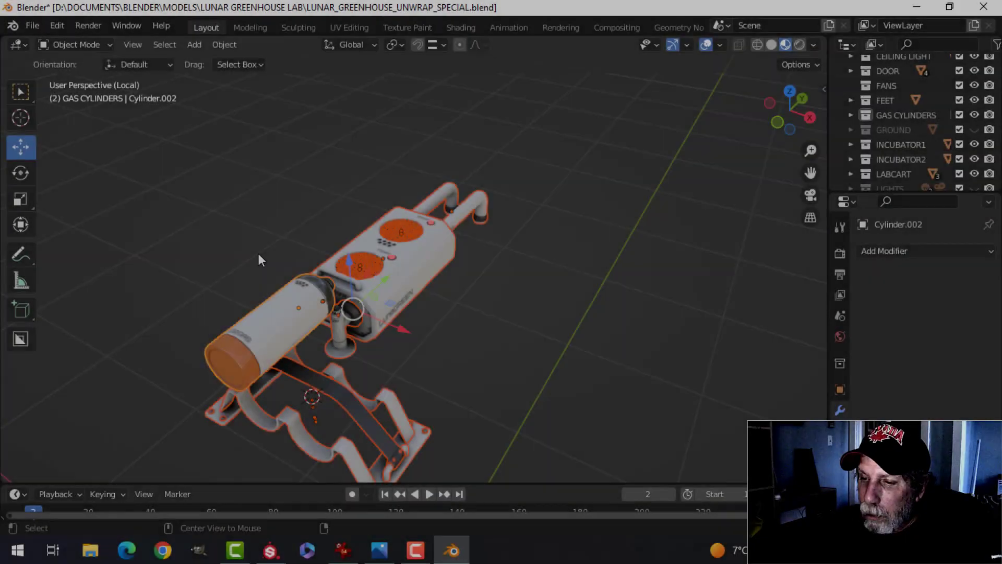
pyautogui.moveTo(258, 253); pyautogui.dragTo(466, 284, button='middle')
pyautogui.scroll(2, 430, 240)
pyautogui.scroll(1, 430, 240)
pyautogui.moveTo(430, 240)
pyautogui.mouseDown(button='middle')
pyautogui.moveTo(456, 256)
pyautogui.moveTo(425, 259)
pyautogui.mouseUp(button='middle')
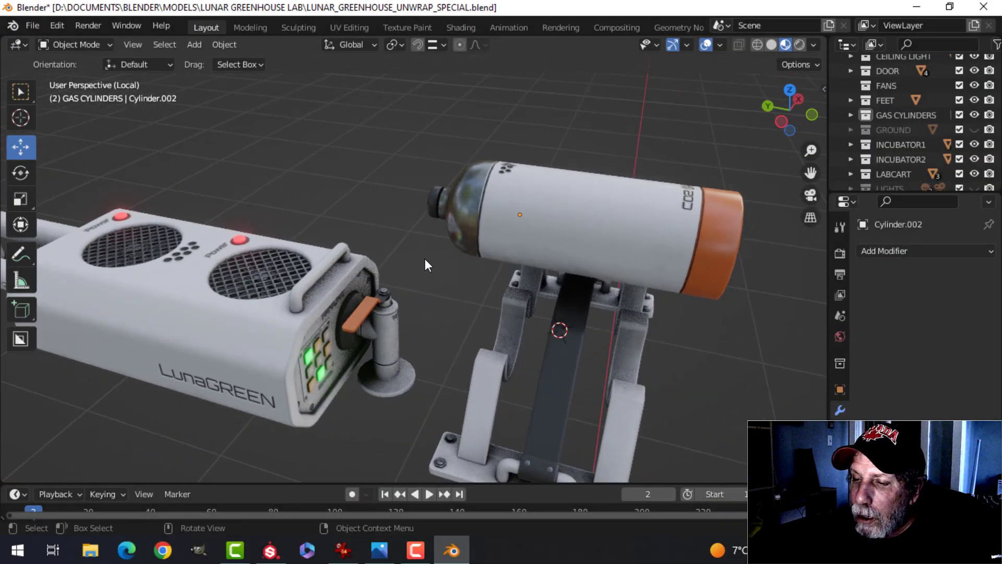
pyautogui.scroll(1, 424, 258)
pyautogui.scroll(-3, 424, 258)
pyautogui.moveTo(552, 230); pyautogui.dragTo(453, 195, button='middle')
# In front view, lower the gas cylinder along Z and nudge it until it rests in the bracket's first cradle.
pyautogui.click(368, 178)
pyautogui.press('KP_1')
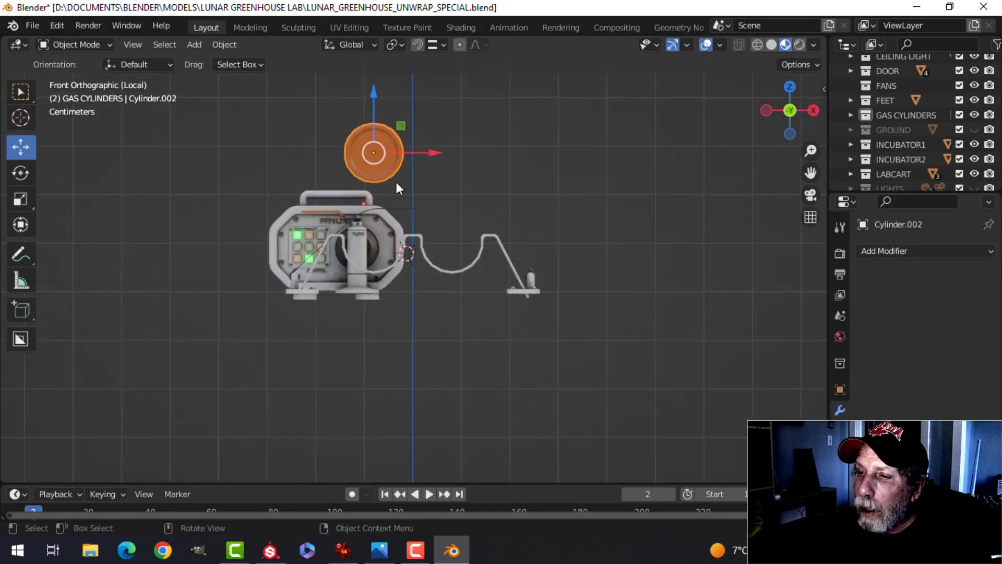
pyautogui.moveTo(375, 89); pyautogui.dragTo(399, 182)
pyautogui.scroll(4, 463, 202)
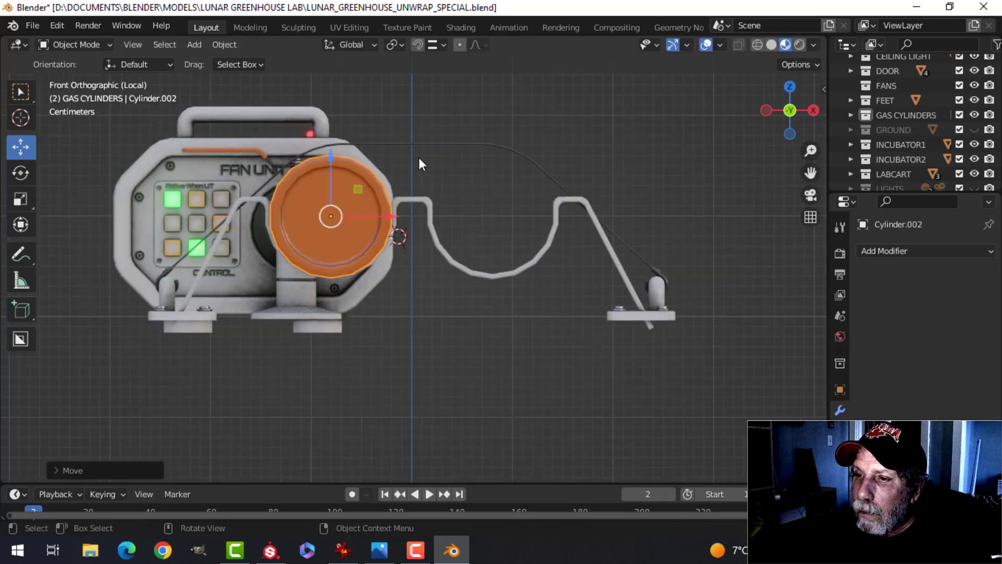
pyautogui.keyDown('shift'); pyautogui.moveTo(418, 158); pyautogui.dragTo(450, 174, button='middle'); pyautogui.keyUp('shift')
pyautogui.moveTo(358, 168); pyautogui.dragTo(366, 166)
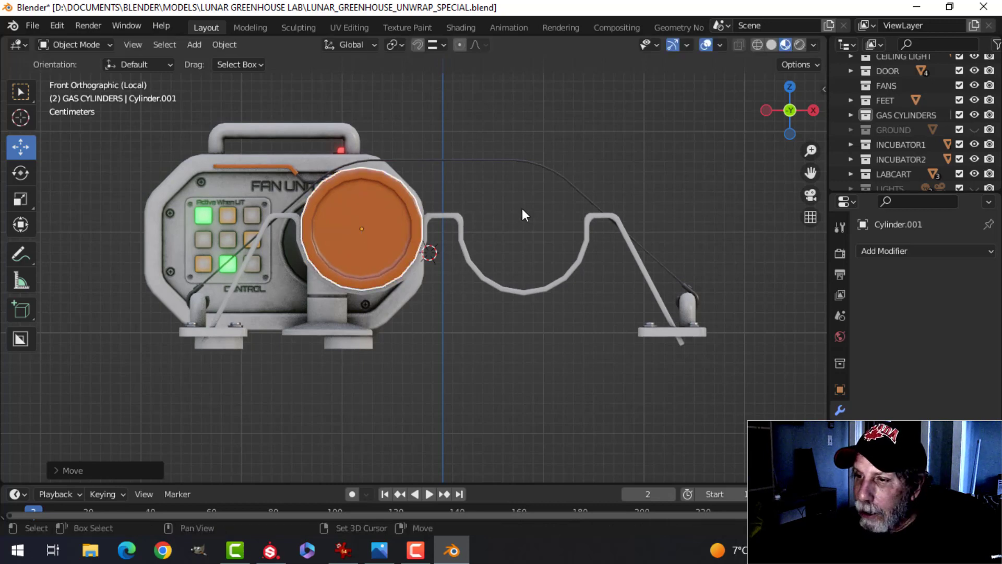
# Duplicate the gas cylinder about 0.16 m along X into the bracket's second cradle.
pyautogui.hotkey('shift', 'd')
pyautogui.press('x')
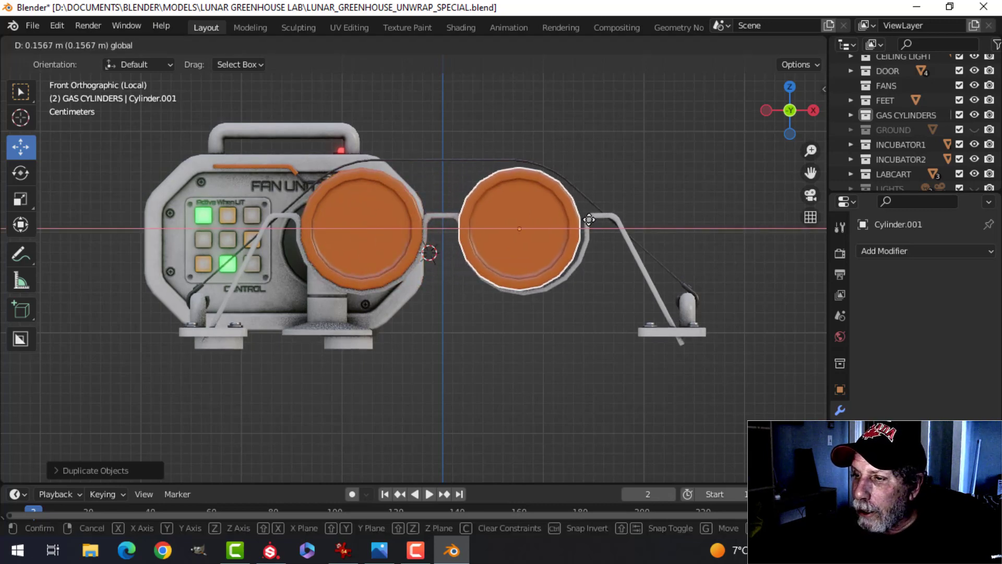
pyautogui.click(593, 217)
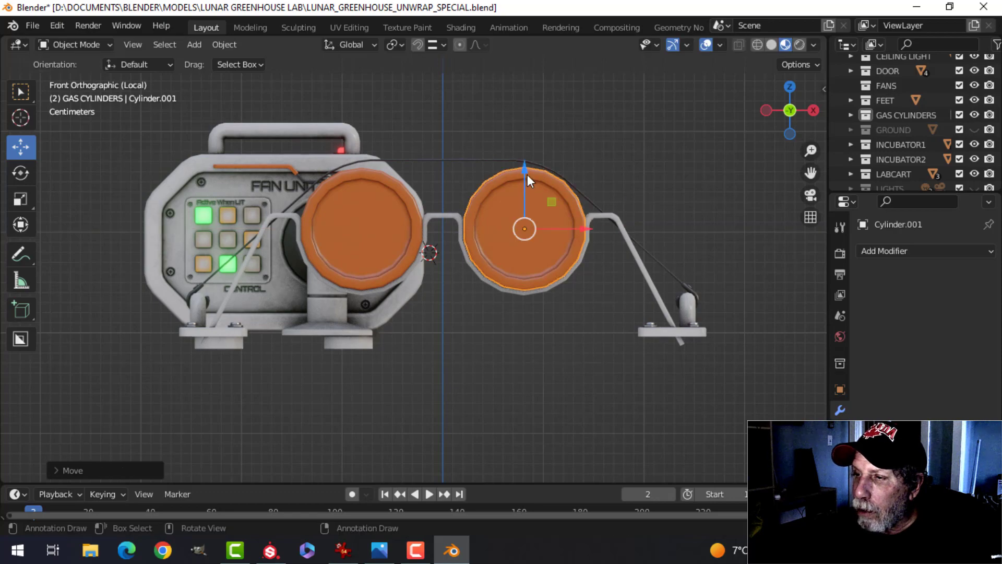
pyautogui.moveTo(527, 175); pyautogui.dragTo(534, 212, button='middle')
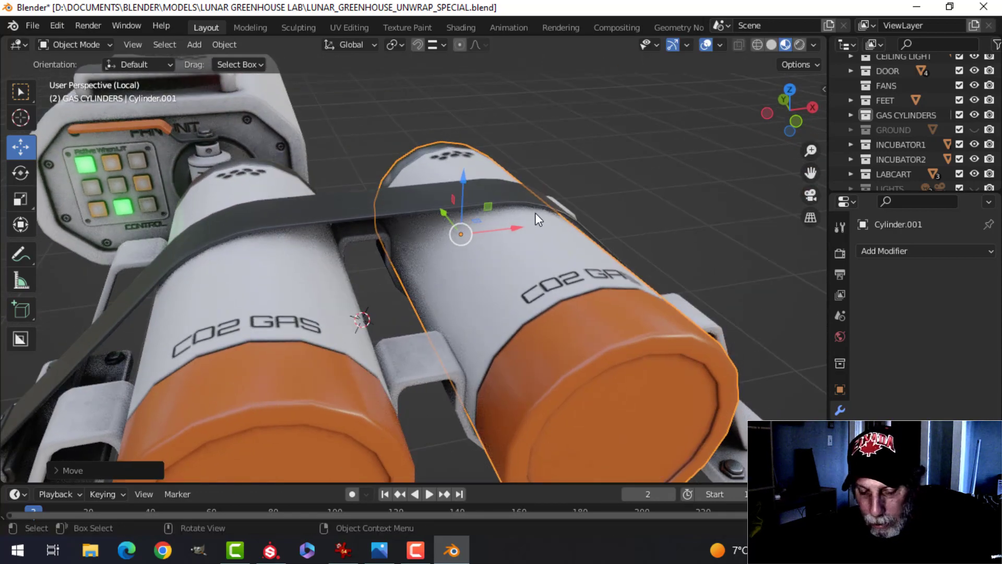
# Rotate the duplicated cylinder around the Y axis so its CO2 GAS label sits at a different angle from the original's.
pyautogui.press('r')
pyautogui.press('y')
pyautogui.click(426, 216)
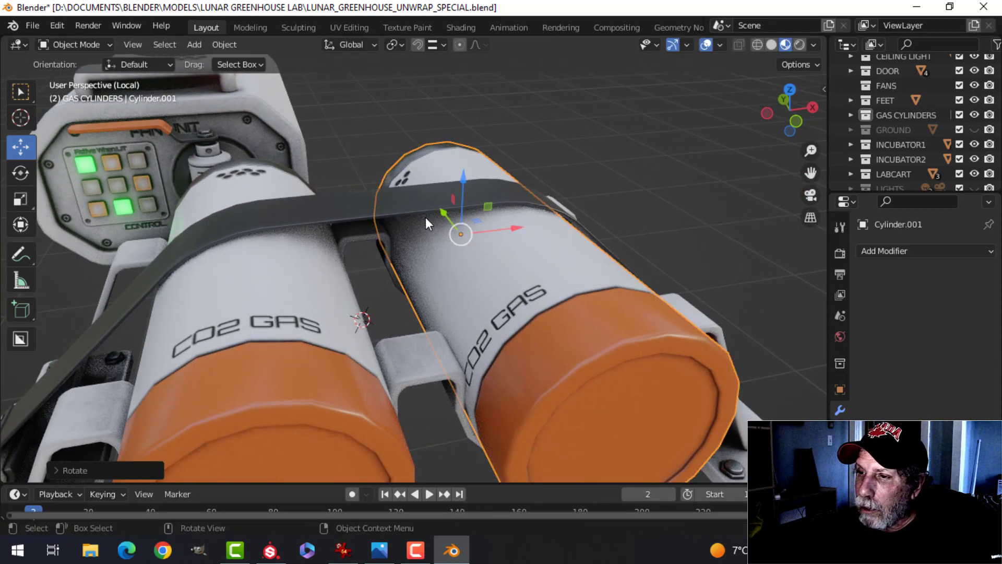
# Deselect all objects and save LUNAR_GREENHOUSE_UNWRAP_SPECIAL.blend.
pyautogui.scroll(-6, 425, 217)
pyautogui.moveTo(425, 217)
pyautogui.mouseDown(button='middle')
pyautogui.moveTo(543, 258)
pyautogui.moveTo(489, 282)
pyautogui.moveTo(472, 242)
pyautogui.moveTo(415, 218)
pyautogui.mouseUp(button='middle')
pyautogui.hotkey('alt', 'a')
pyautogui.scroll(4, 539, 261)
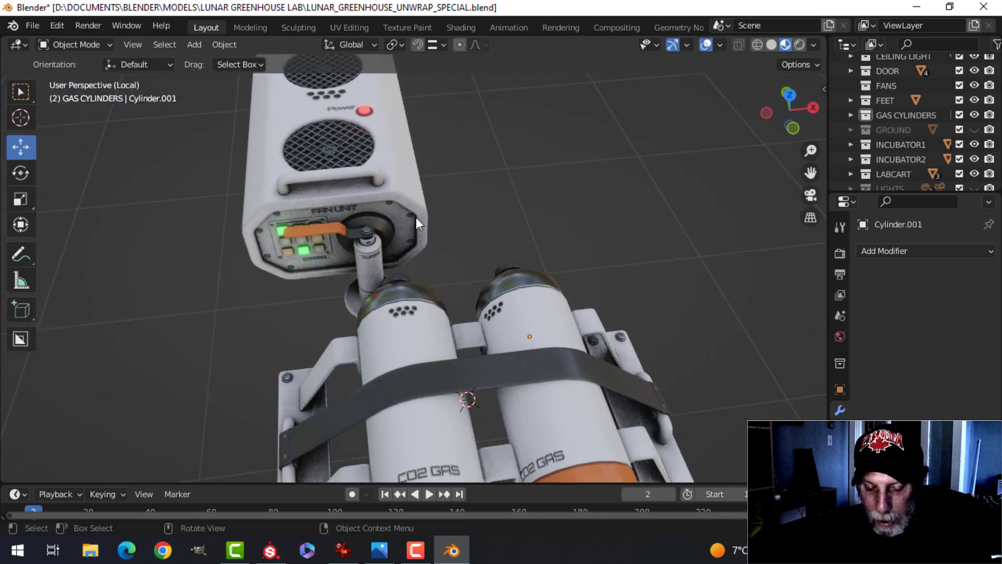
pyautogui.scroll(-4, 482, 212)
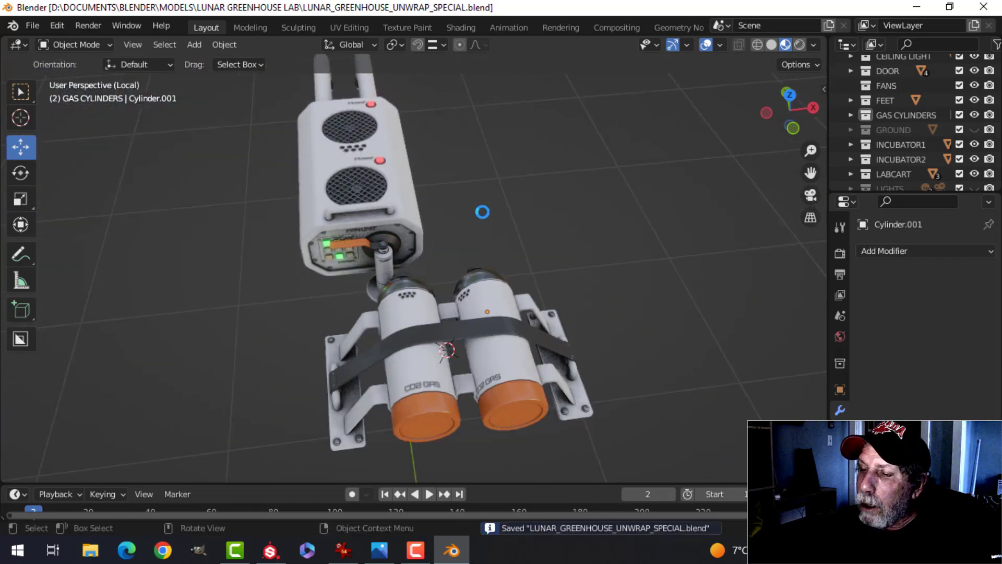
pyautogui.scroll(-2, 506, 198)
pyautogui.moveTo(505, 198); pyautogui.dragTo(516, 259, button='middle')
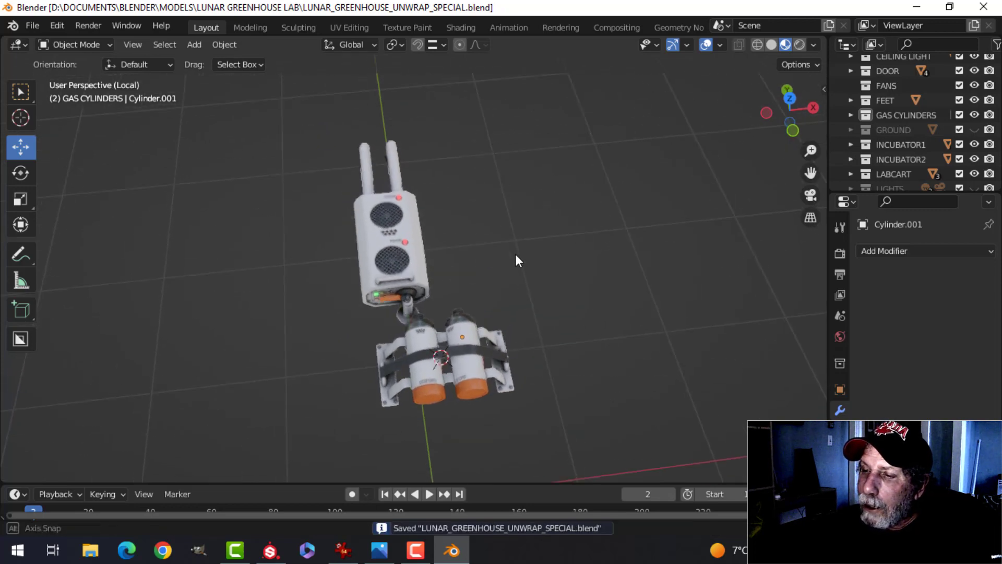
pyautogui.click(407, 234)
pyautogui.click(583, 206)
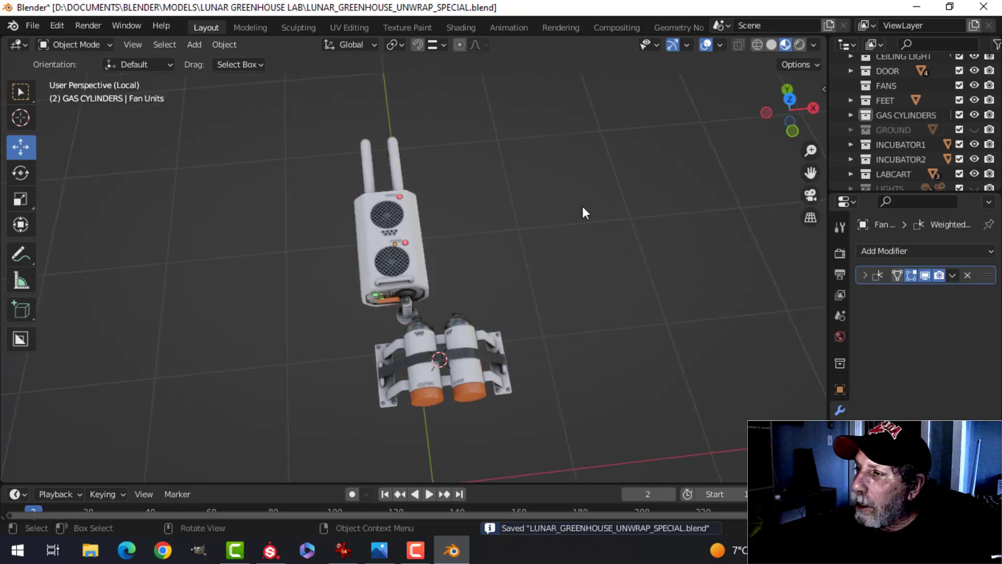
pyautogui.click(974, 114)
pyautogui.click(974, 114)
# In top view, select all parts of the fan unit and duplicate them about 0.32 m along X beside the original.
pyautogui.press('KP_7')
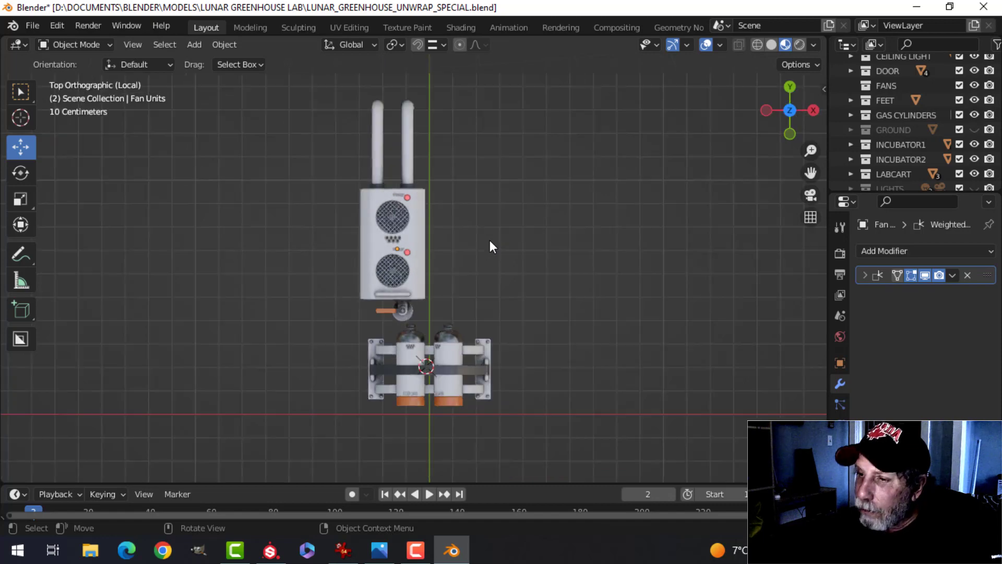
pyautogui.moveTo(344, 71); pyautogui.dragTo(446, 321)
pyautogui.scroll(5, 481, 305)
pyautogui.scroll(-4, 477, 303)
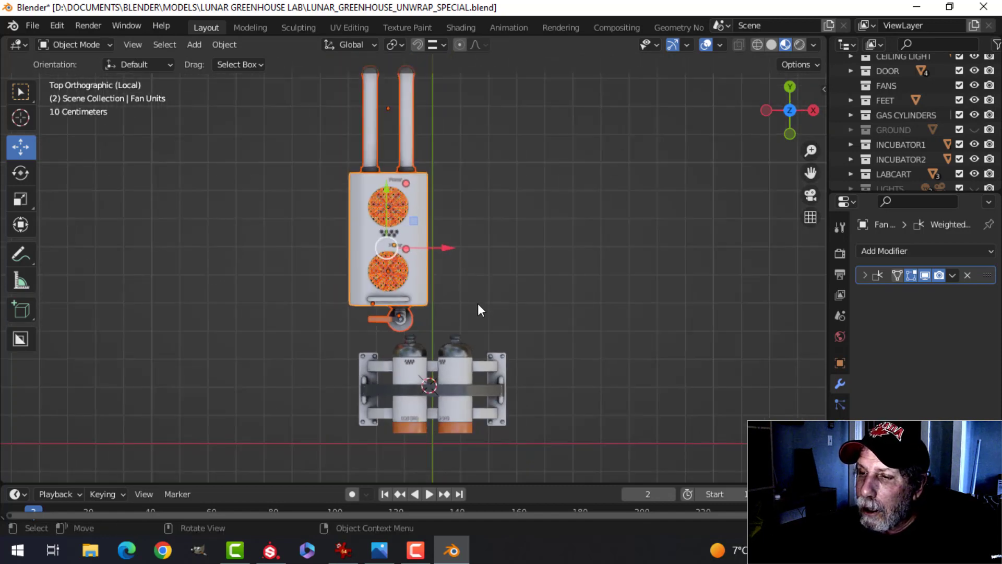
pyautogui.keyDown('shift'); pyautogui.moveTo(477, 303); pyautogui.dragTo(446, 294, button='middle'); pyautogui.keyUp('shift')
pyautogui.hotkey('shift', 'd')
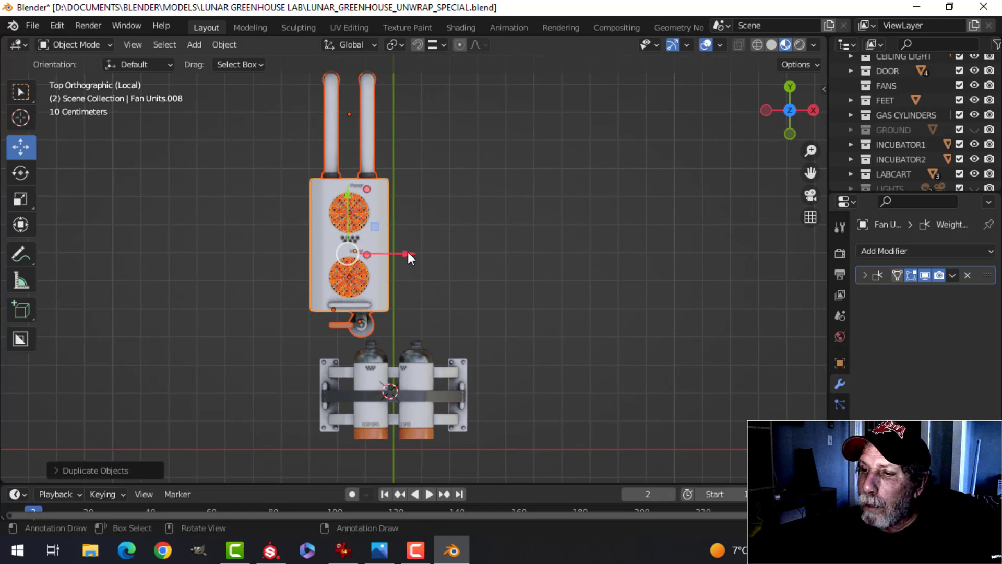
pyautogui.press('x')
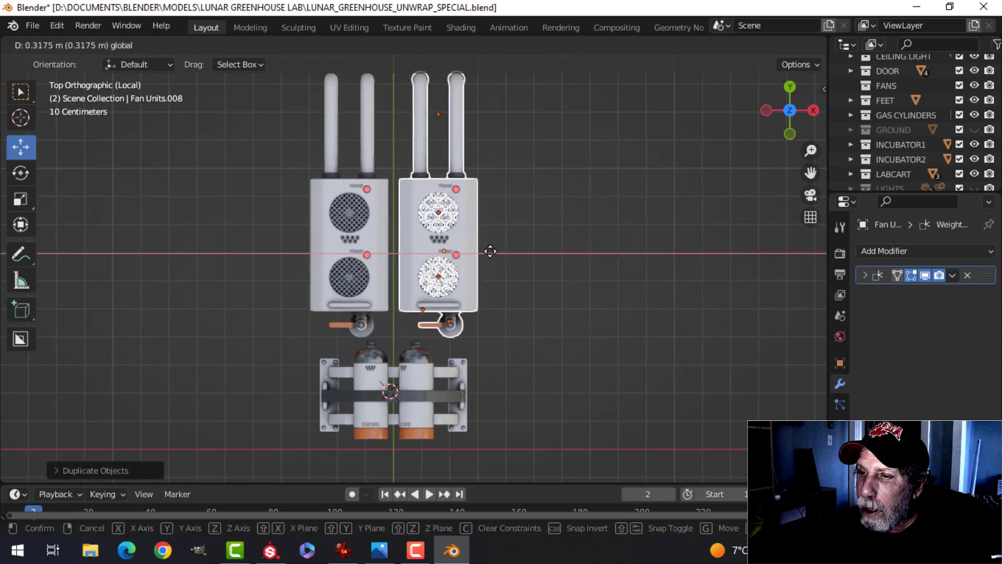
pyautogui.click(490, 252)
# Deselect the duplicated fan unit and hide the viewport gizmos and overlays for a clean view of both assemblies.
pyautogui.moveTo(497, 253); pyautogui.dragTo(575, 197, button='middle')
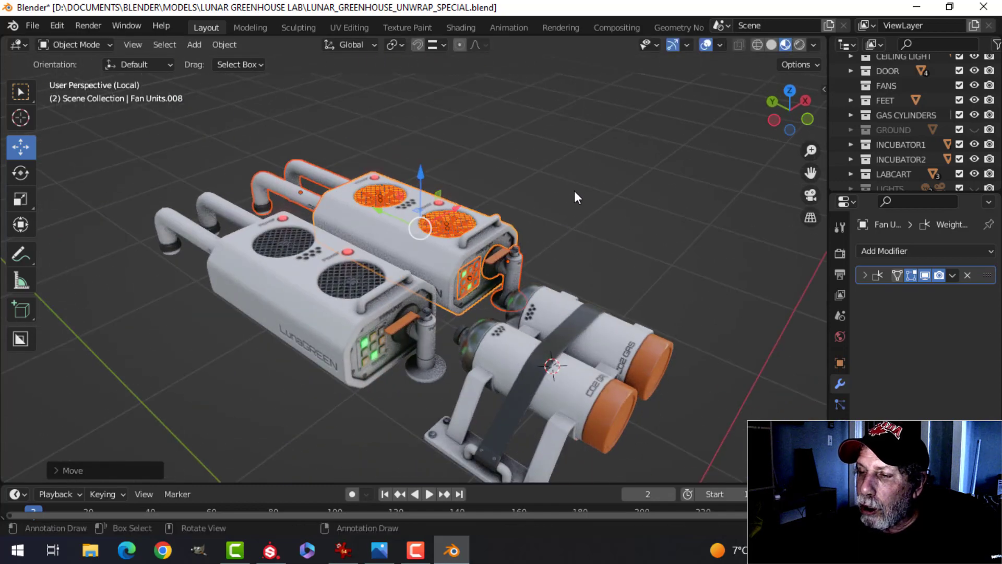
pyautogui.scroll(3, 497, 260)
pyautogui.scroll(-2, 496, 262)
pyautogui.moveTo(477, 225); pyautogui.dragTo(378, 286, button='middle')
pyautogui.scroll(2, 416, 250)
pyautogui.scroll(2, 375, 280)
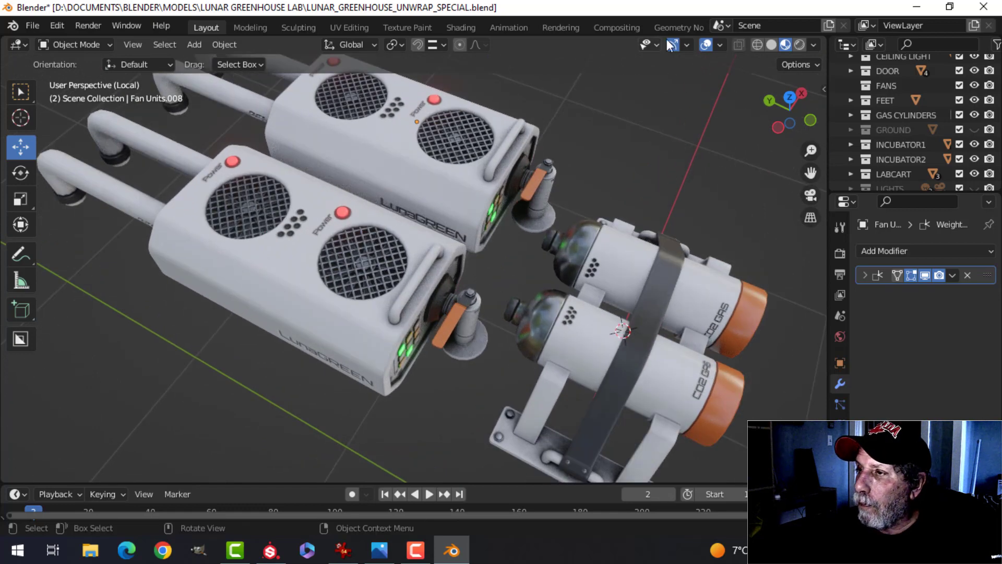
pyautogui.click(708, 44)
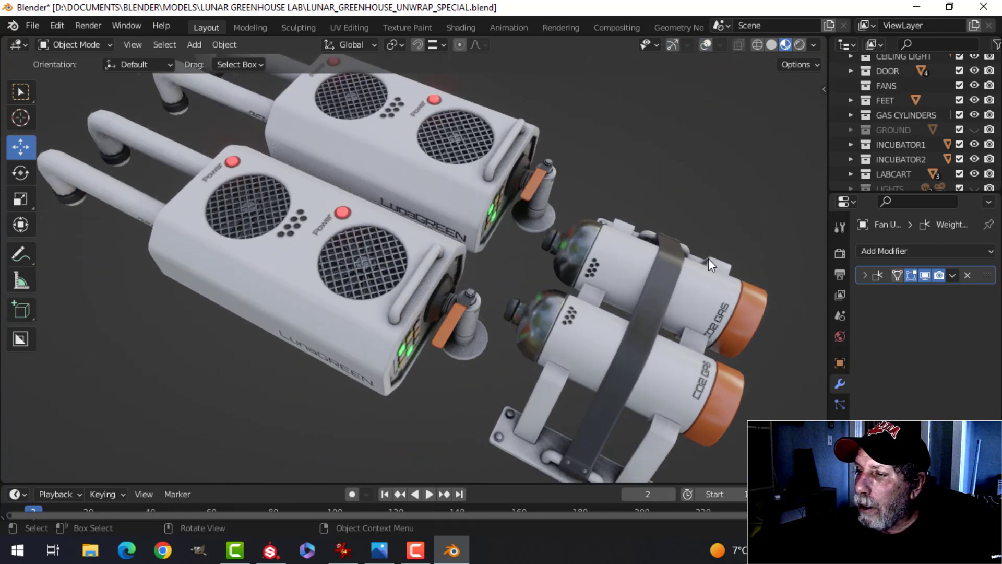
pyautogui.moveTo(709, 258); pyautogui.dragTo(702, 213, button='middle')
pyautogui.scroll(-2, 687, 214)
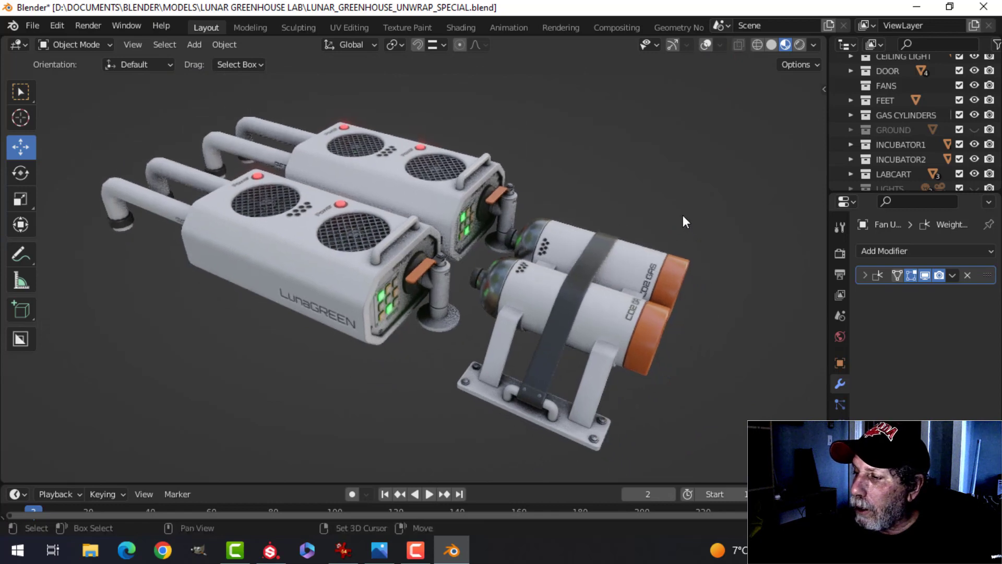
# Show the World properties and enable Scene Lights in the viewport shading settings.
pyautogui.click(840, 336)
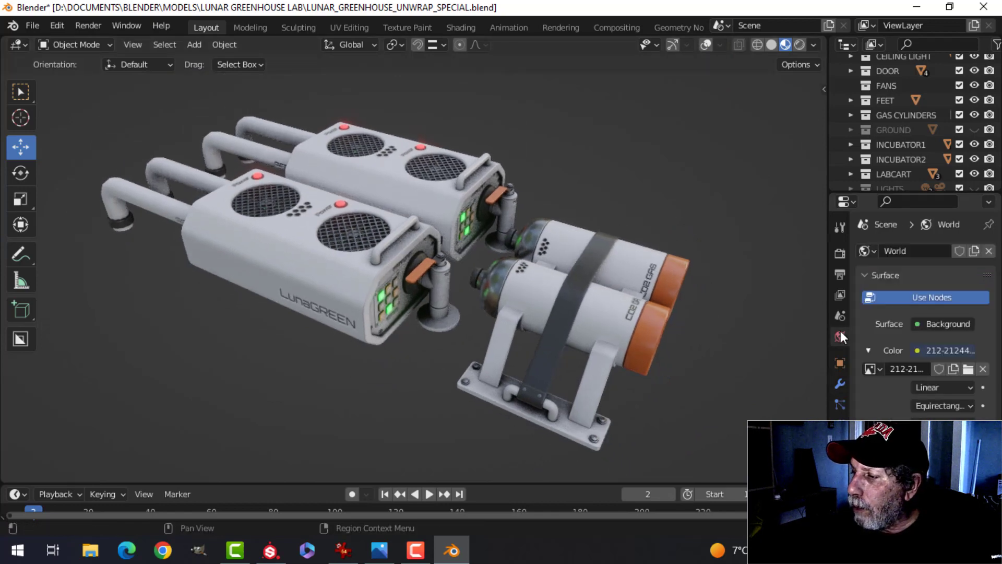
pyautogui.click(813, 44)
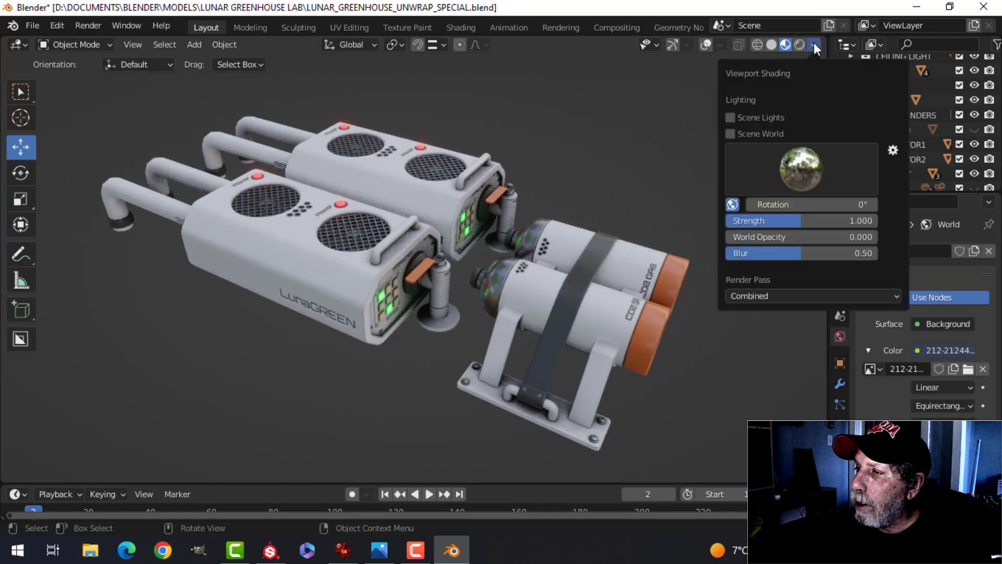
pyautogui.click(729, 117)
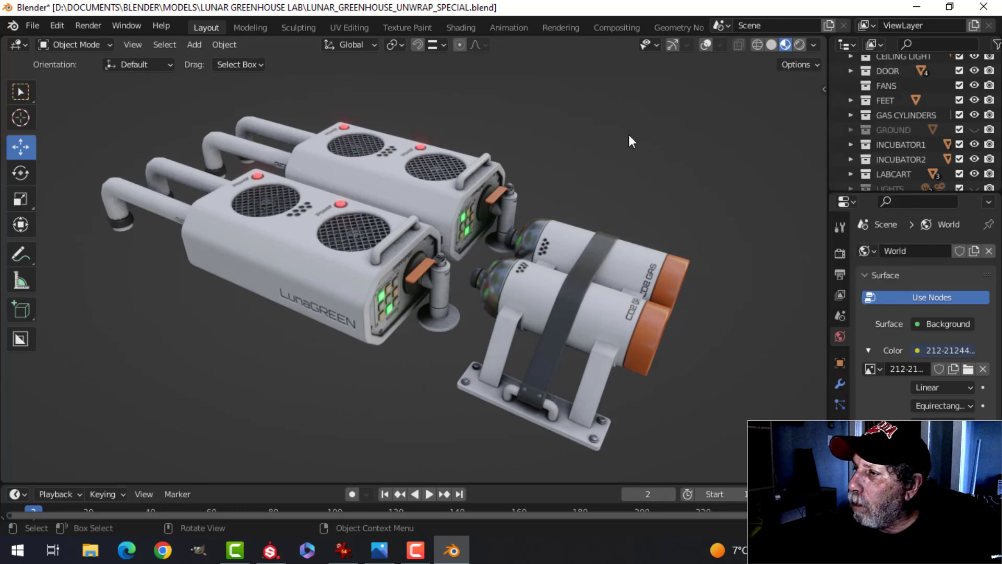
pyautogui.moveTo(611, 212); pyautogui.dragTo(584, 250, button='middle')
pyautogui.scroll(1, 646, 196)
pyautogui.scroll(-2, 637, 198)
pyautogui.scroll(-1, 407, 226)
pyautogui.keyDown('shift'); pyautogui.moveTo(403, 224); pyautogui.dragTo(508, 265, button='middle'); pyautogui.keyUp('shift')
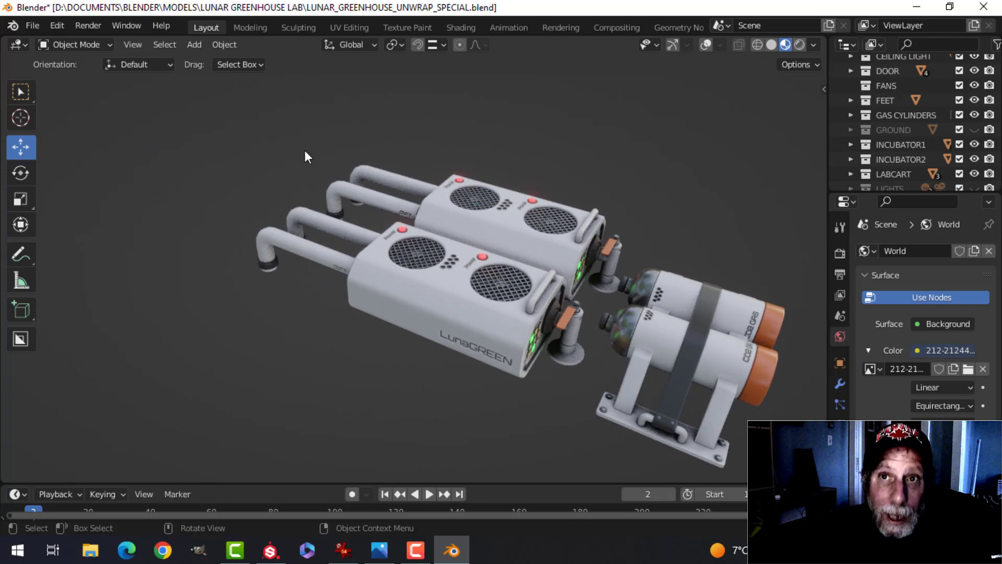